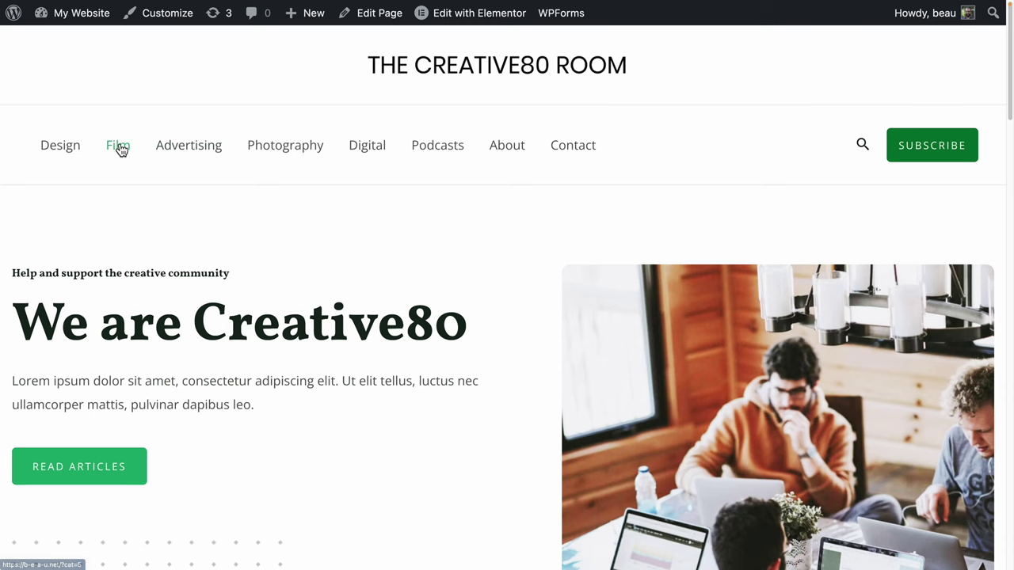
Drag the Video widget into the empty right column beside the heading and text block.
click(119, 147)
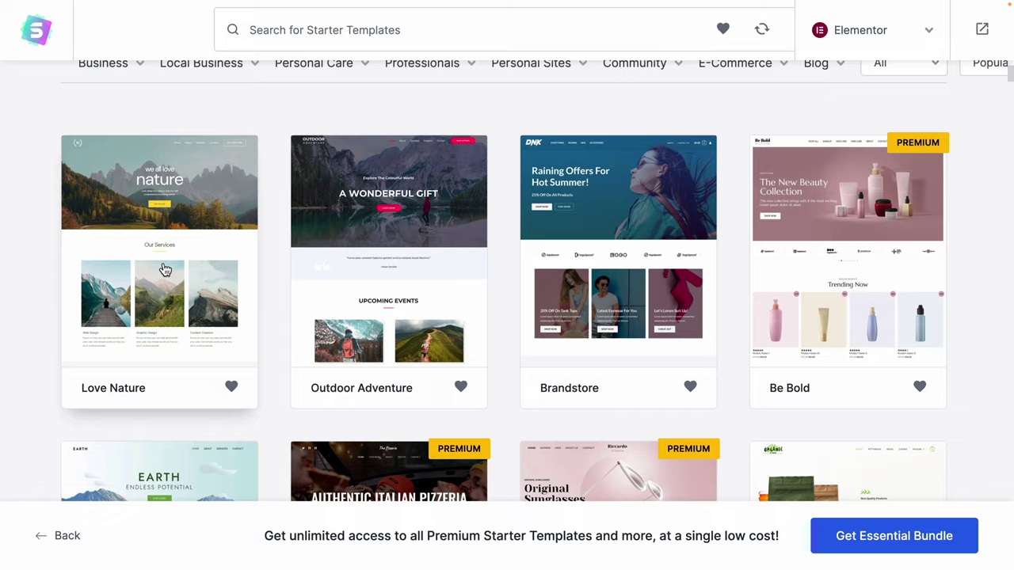
scroll(165, 270, down, 4)
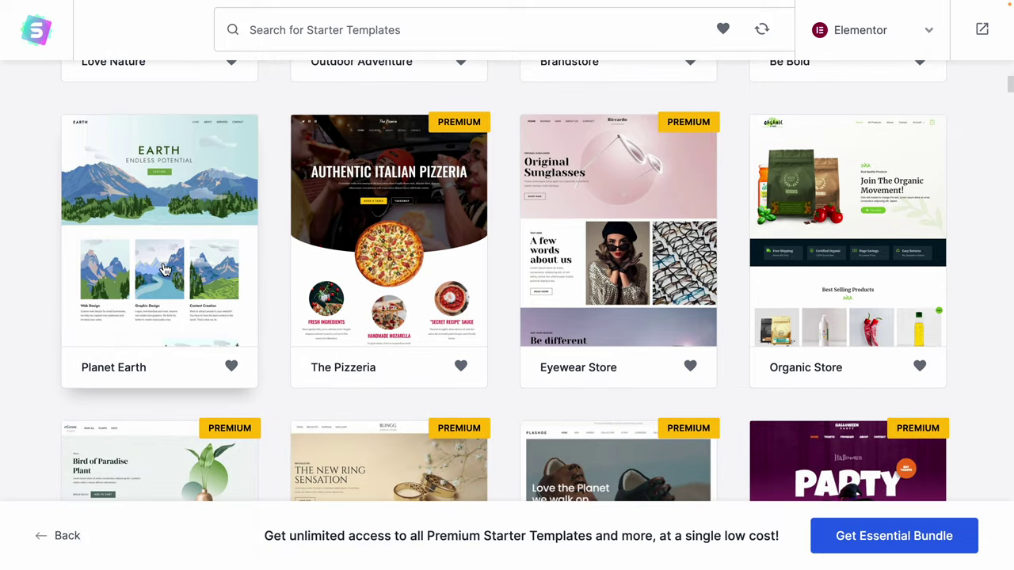
scroll(920, 236, down, 4)
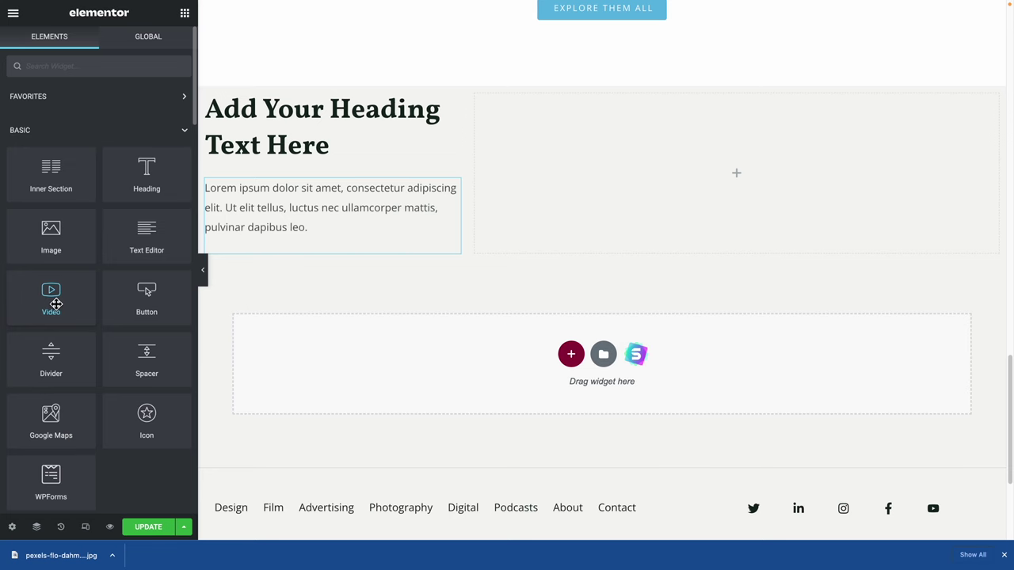
drag(56, 304, 692, 171)
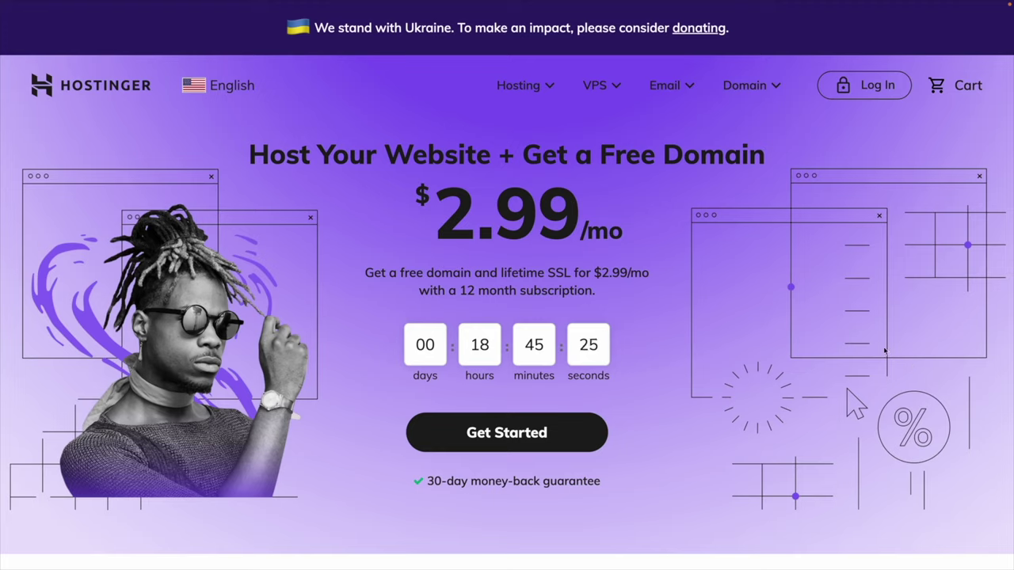
Start the hosting sign-up from the homepage's Get Started button.
click(516, 435)
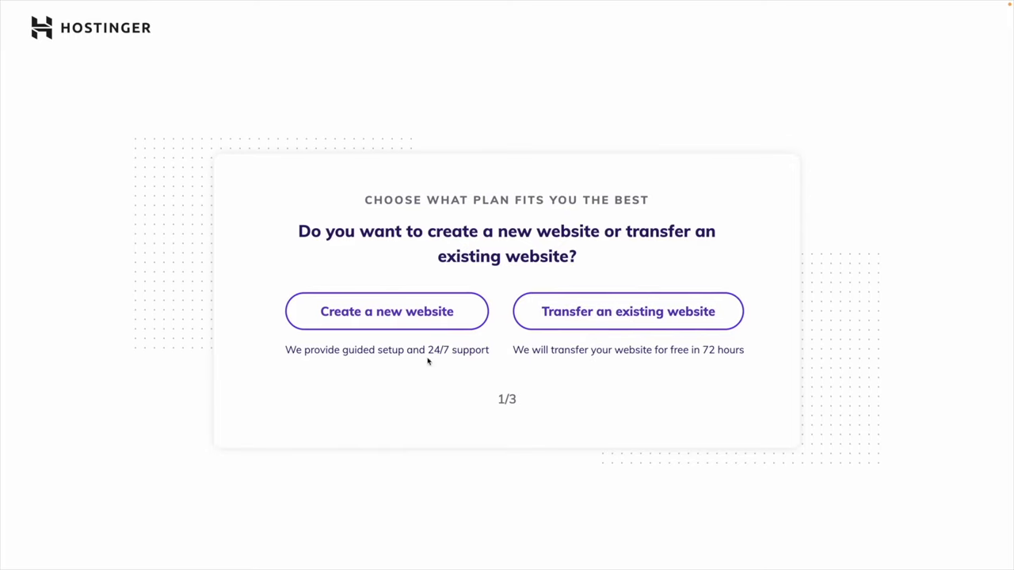
Answer the plan questions: create a new website, build it with WordPress, and No to selling.
click(412, 315)
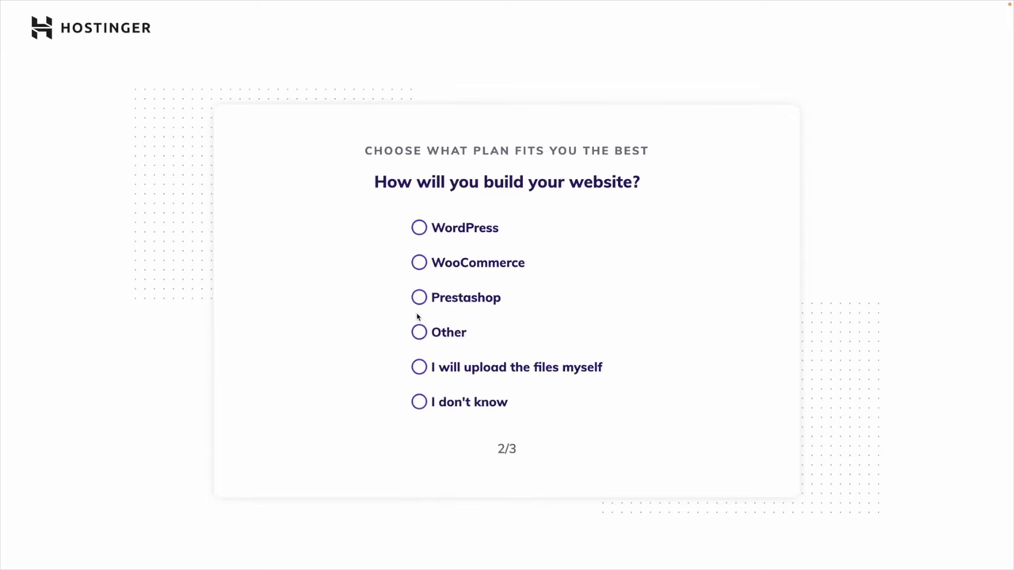
click(419, 304)
click(419, 231)
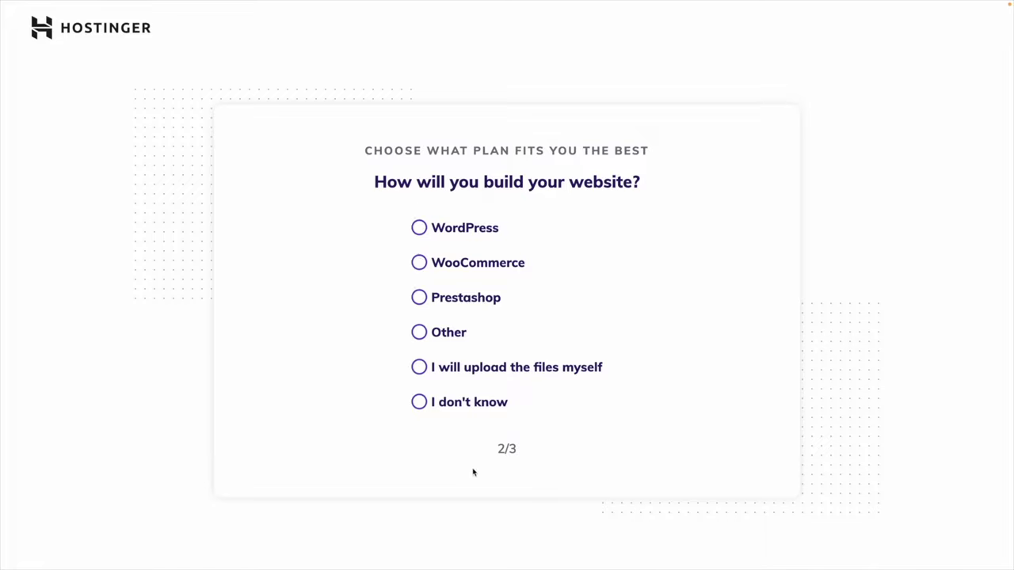
click(499, 232)
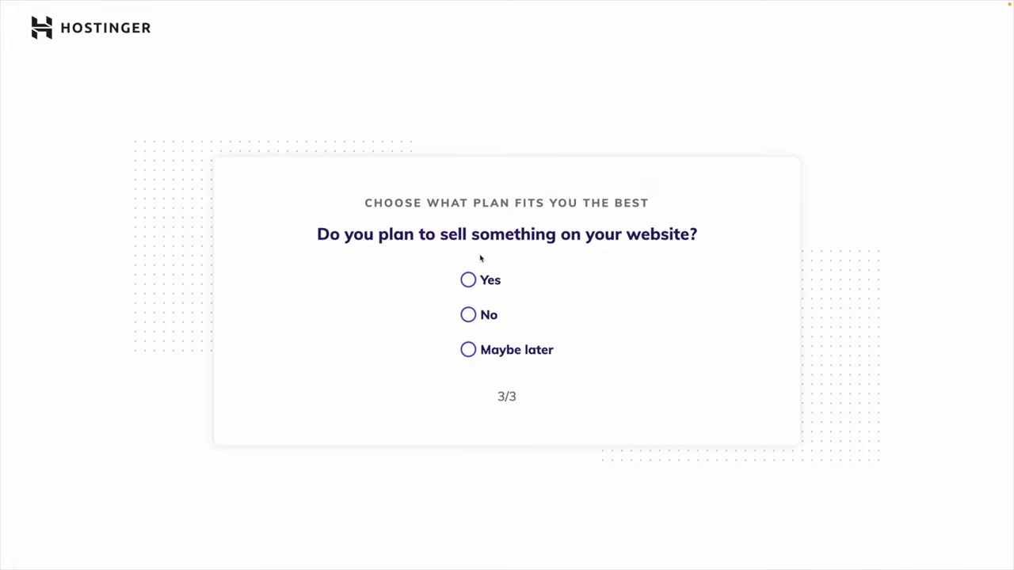
click(491, 352)
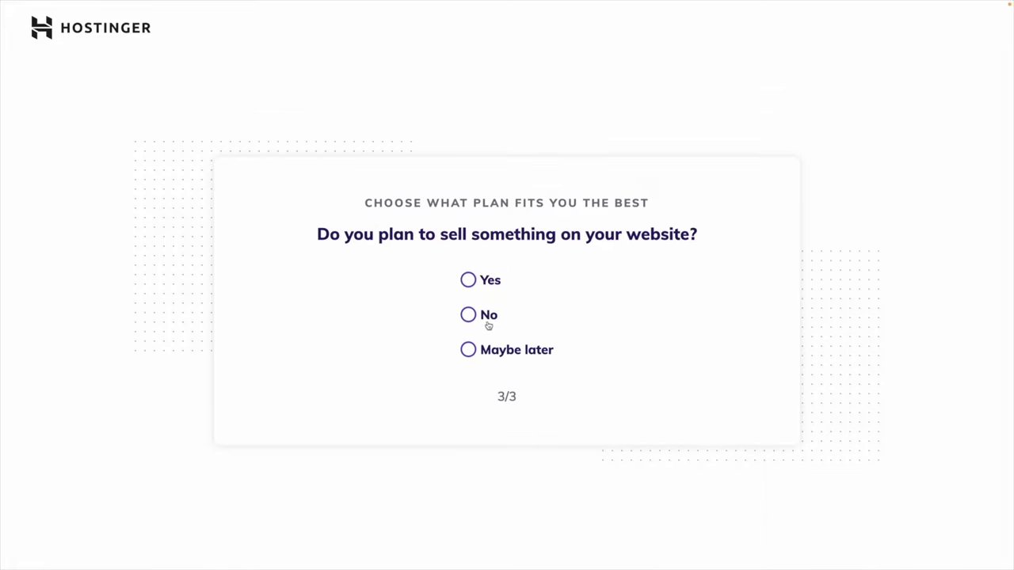
click(487, 318)
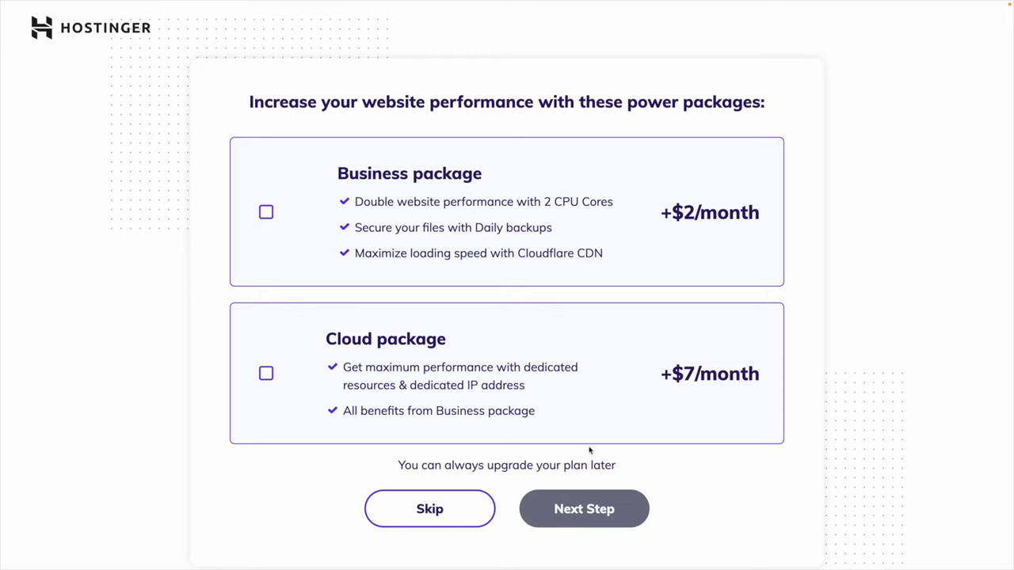
Skip the Business and Cloud power package add-ons.
click(451, 515)
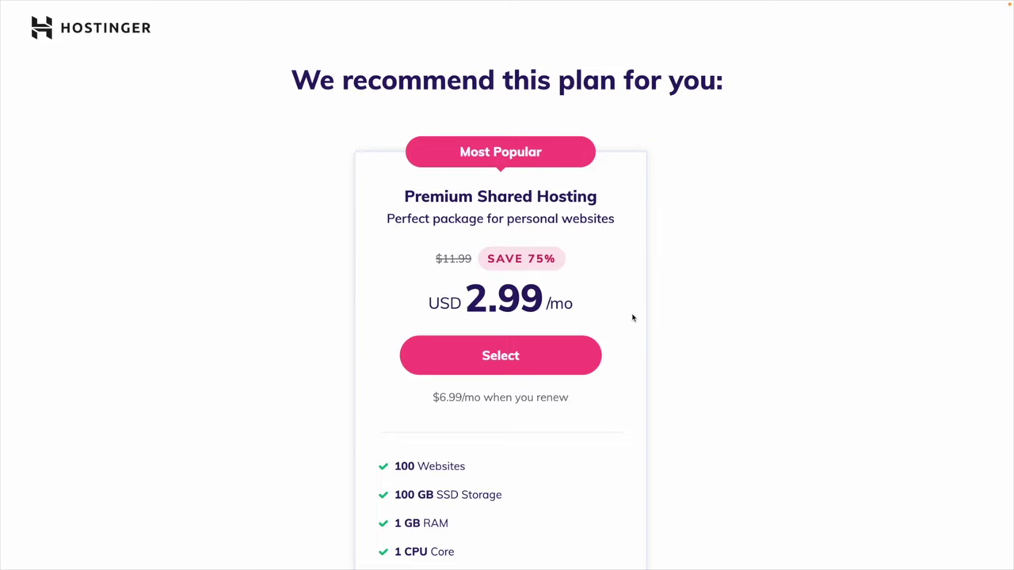
Review Premium's features (100 websites, unlimited bandwidth, free domain, free SSL), then select the plan.
scroll(467, 416, down, 1)
drag(470, 362, 394, 362)
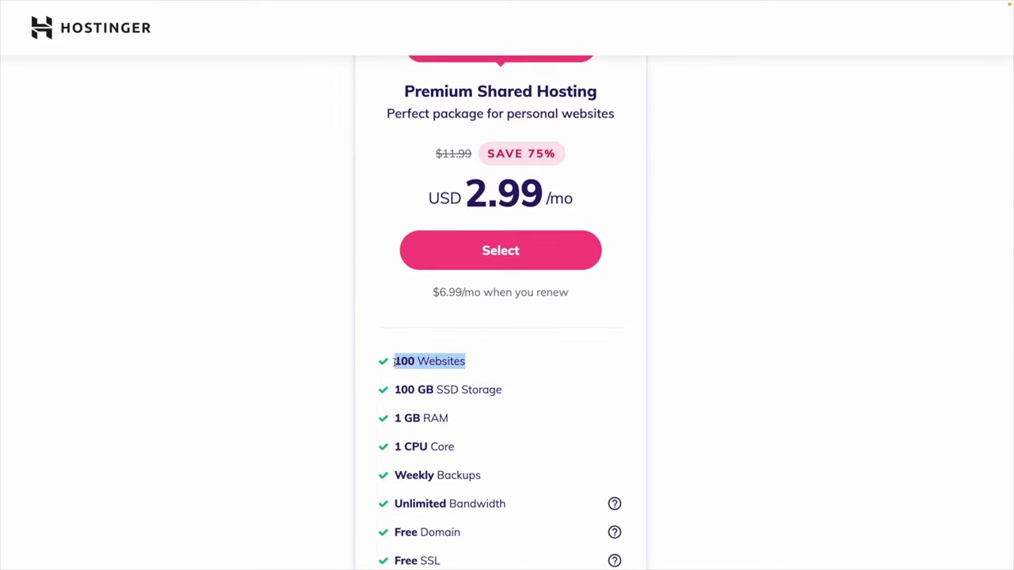
click(463, 362)
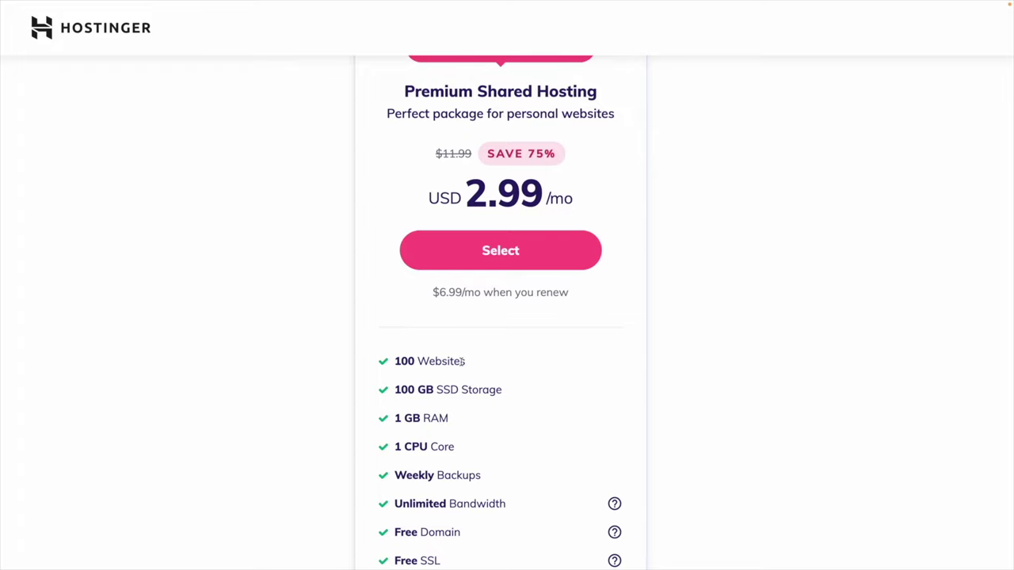
scroll(428, 390, down, 2)
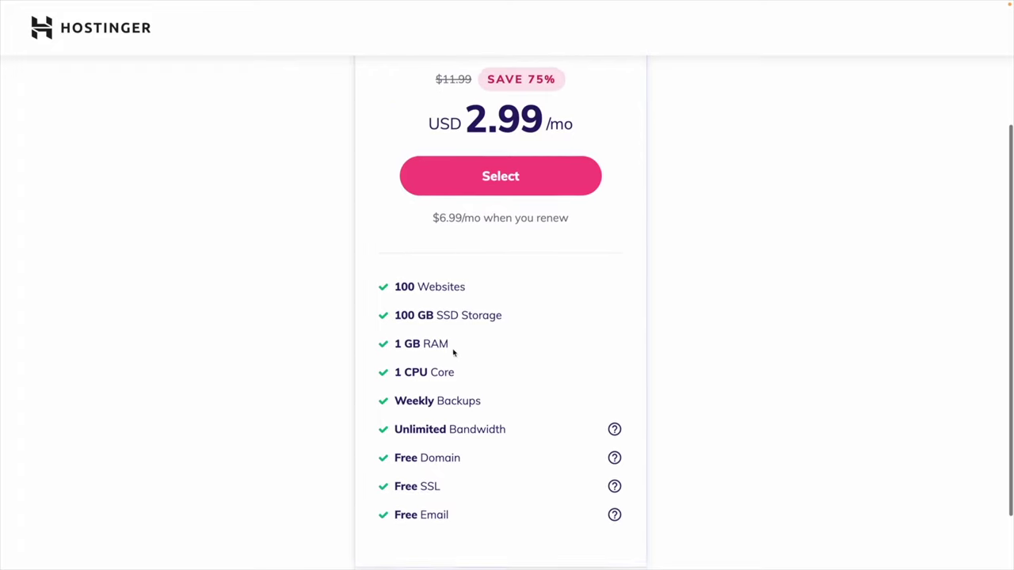
drag(499, 352, 407, 353)
click(468, 372)
triple_click(458, 387)
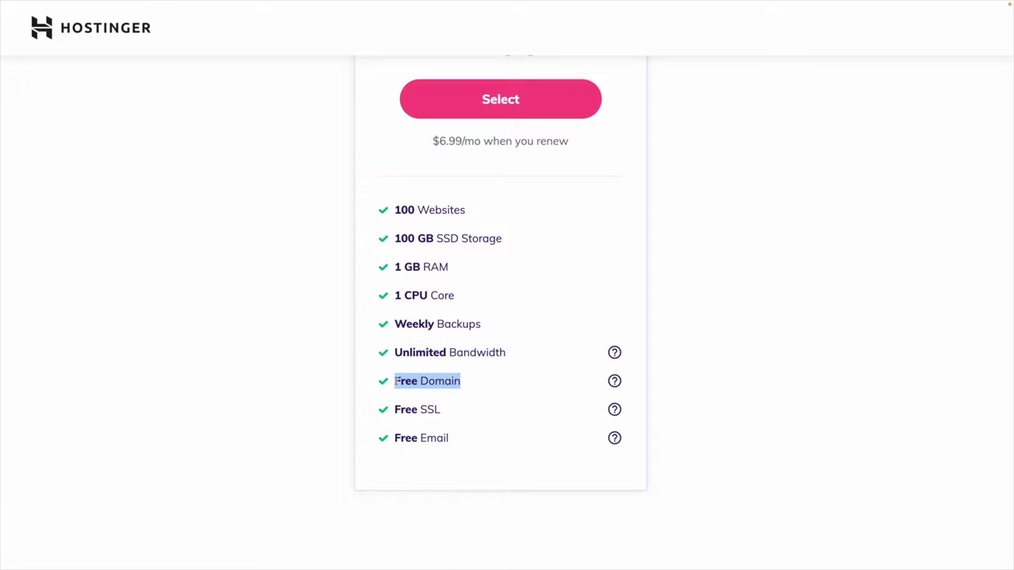
drag(449, 411, 395, 409)
click(429, 408)
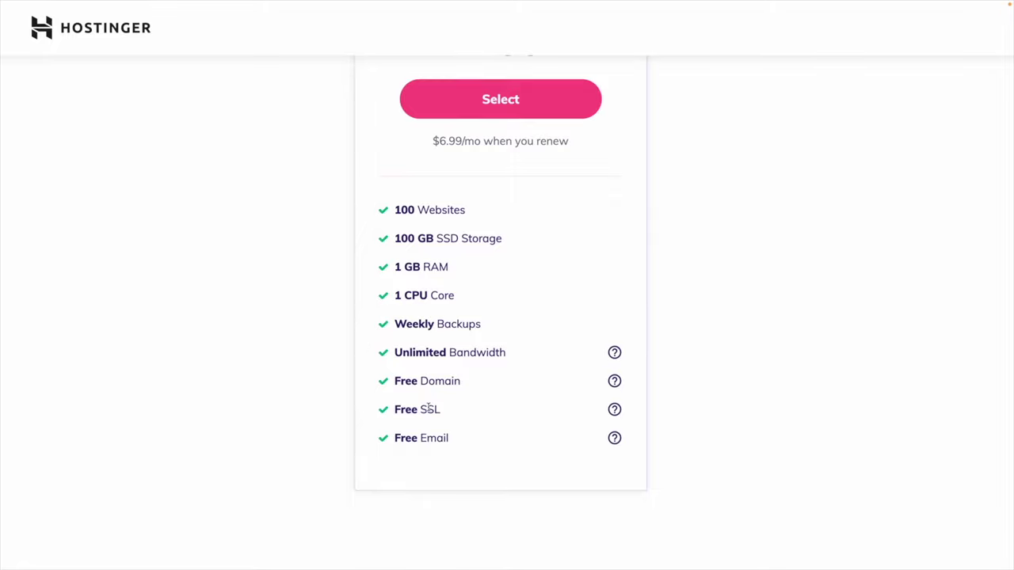
scroll(429, 409, up, 3)
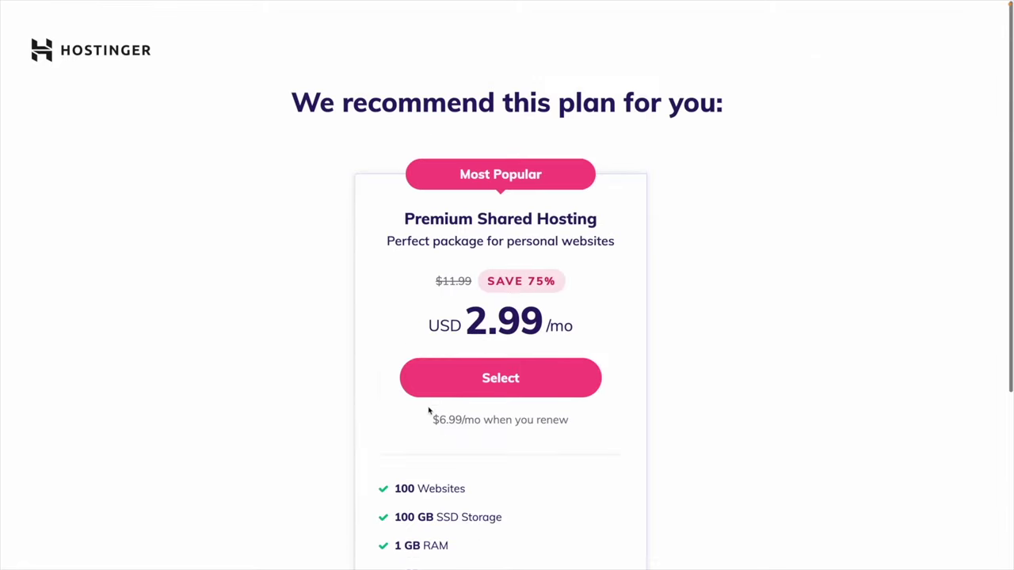
click(562, 361)
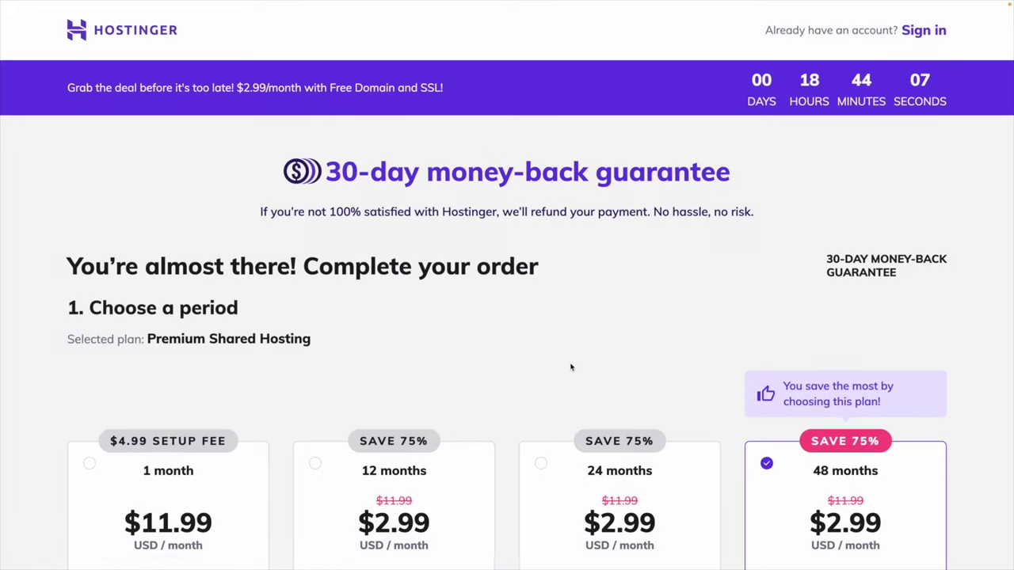
Change the billing period from 48 months to 12 months, giving a $35.88 subtotal.
scroll(567, 367, down, 2)
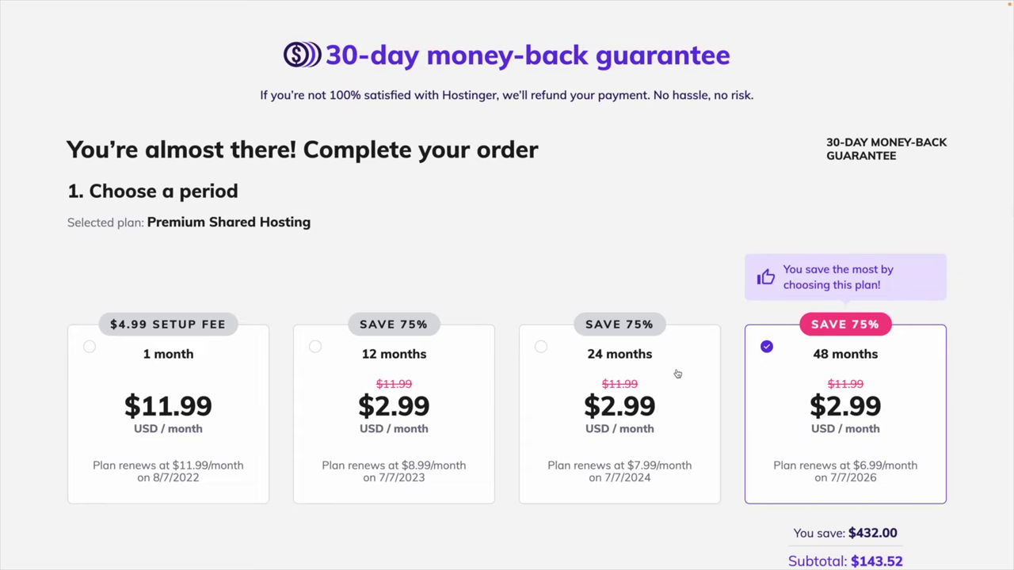
scroll(679, 374, down, 1)
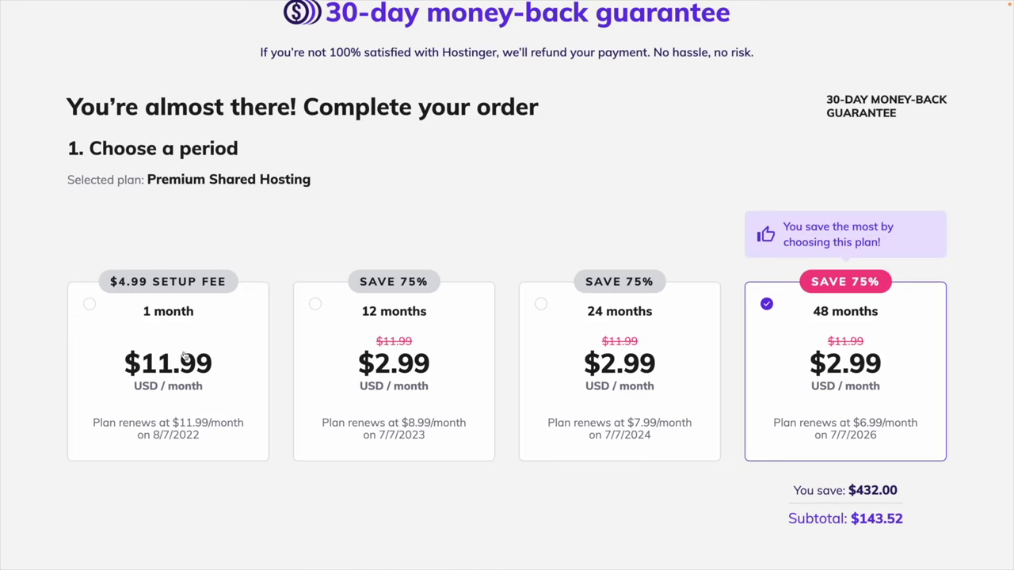
click(183, 356)
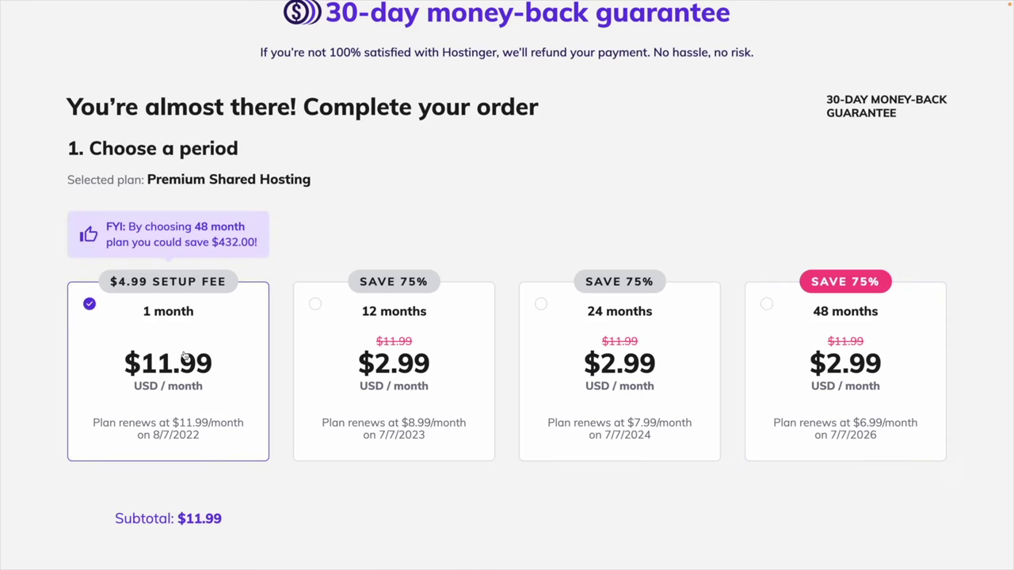
click(400, 367)
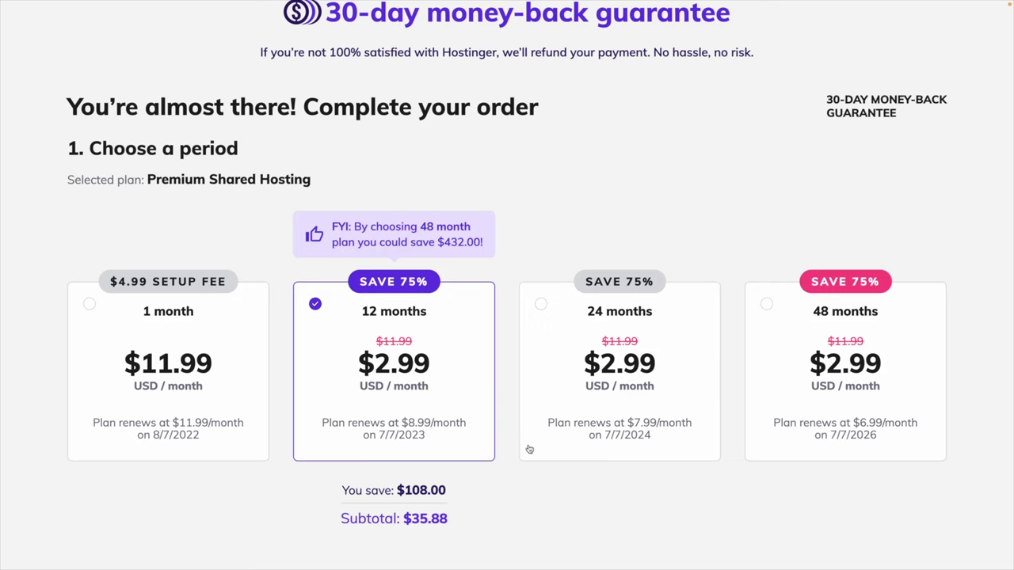
scroll(492, 445, down, 1)
Scroll past account creation to the credit card fields and the $35.88 total.
scroll(492, 445, down, 4)
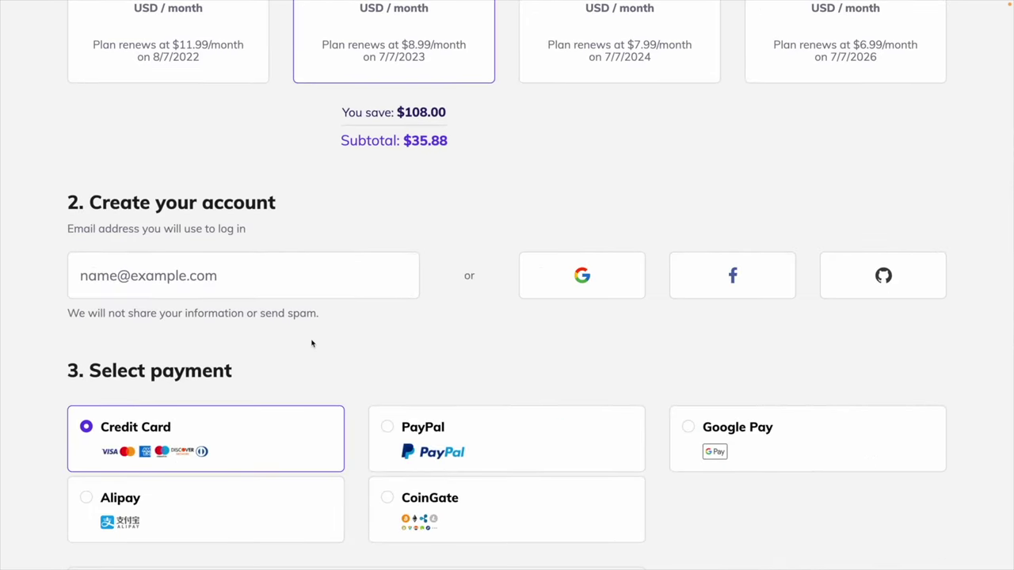
scroll(289, 350, down, 1)
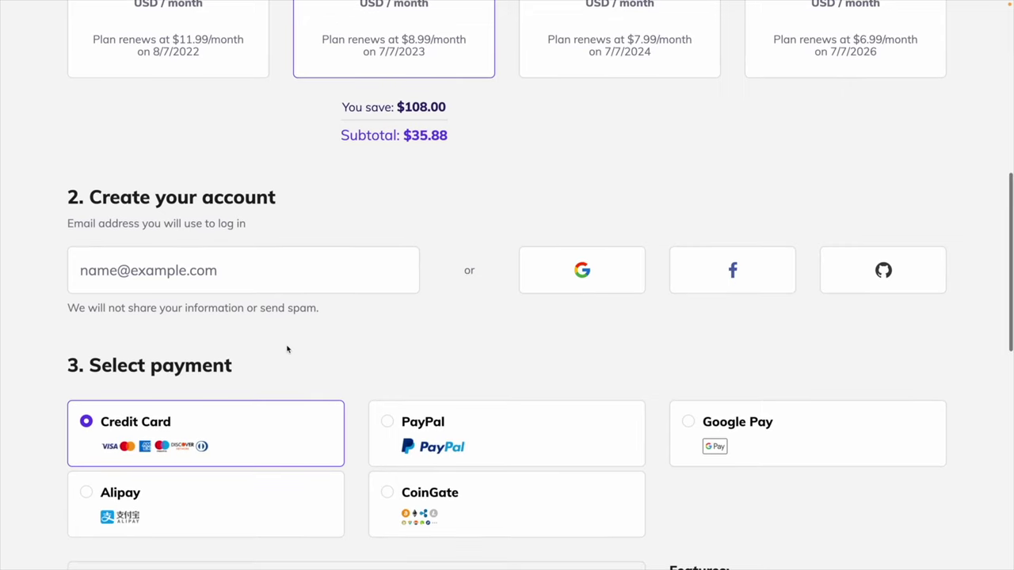
scroll(610, 267, down, 4)
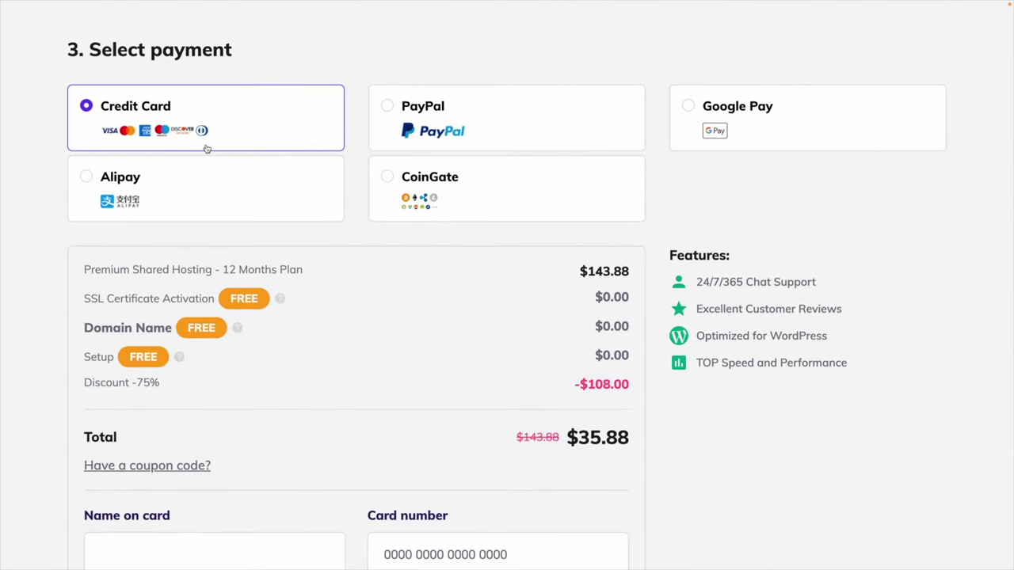
scroll(204, 148, down, 5)
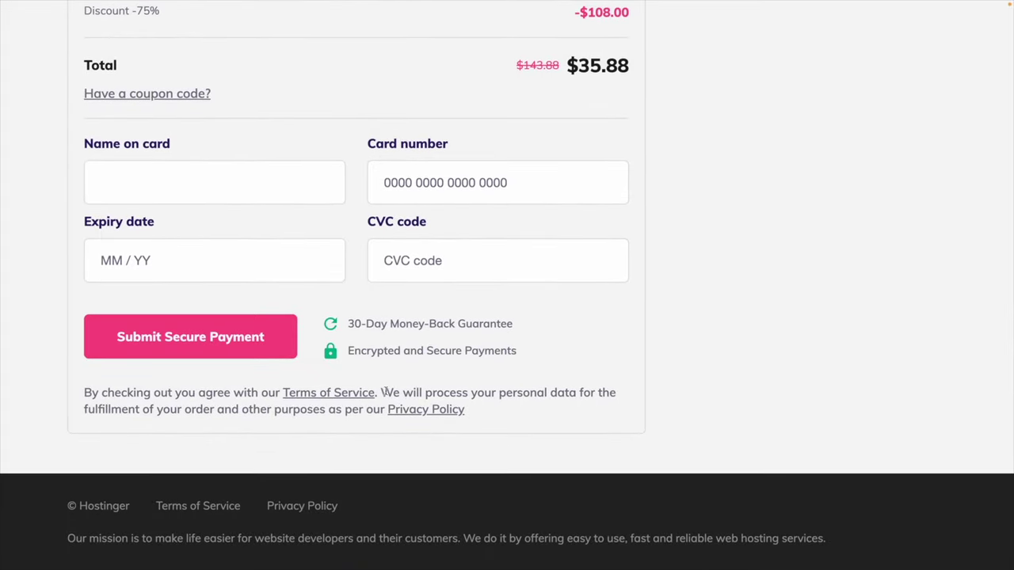
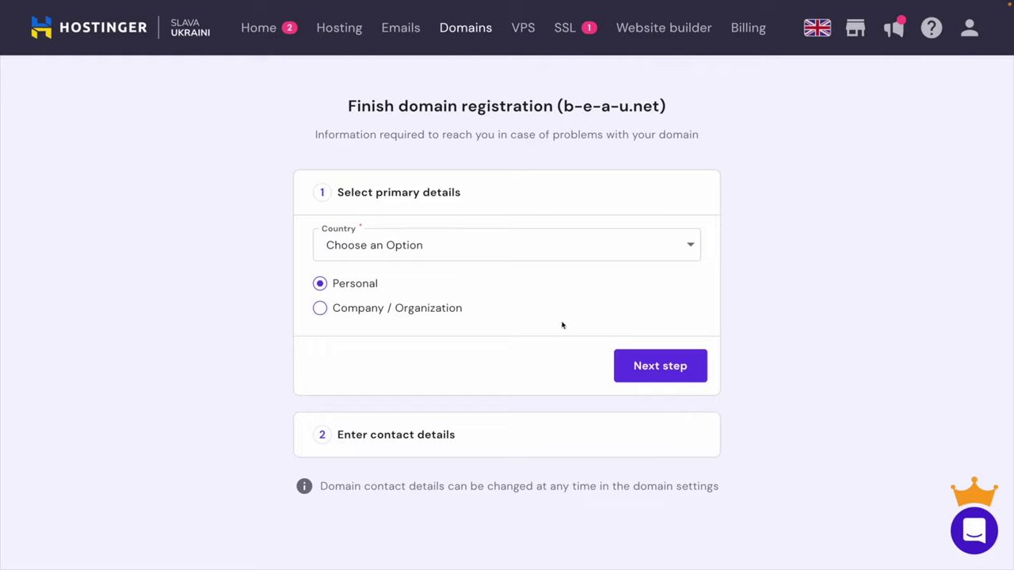
Register b-e-a-u.net with United States of America contact details and open its overview page.
click(539, 247)
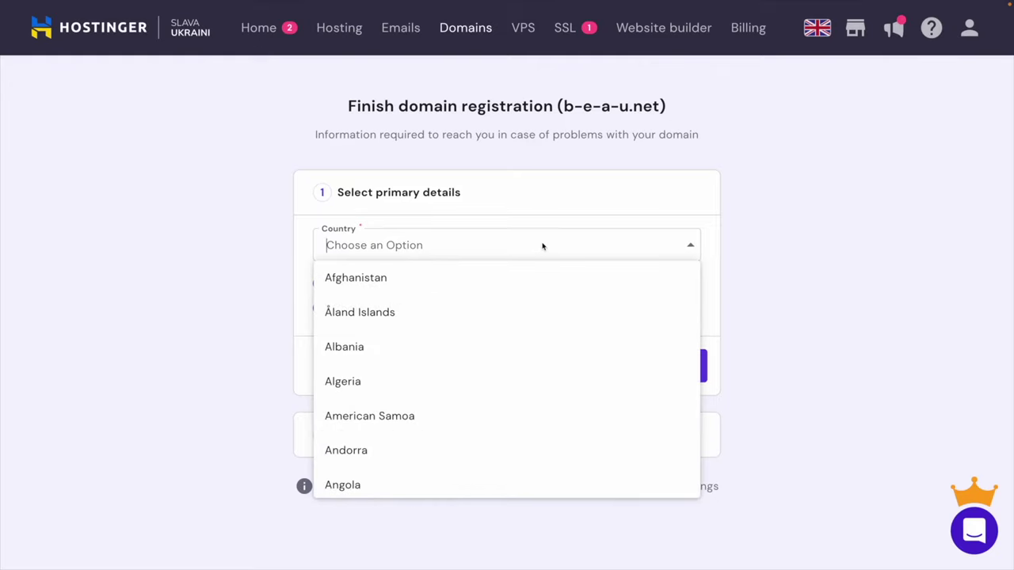
text(u)
click(390, 416)
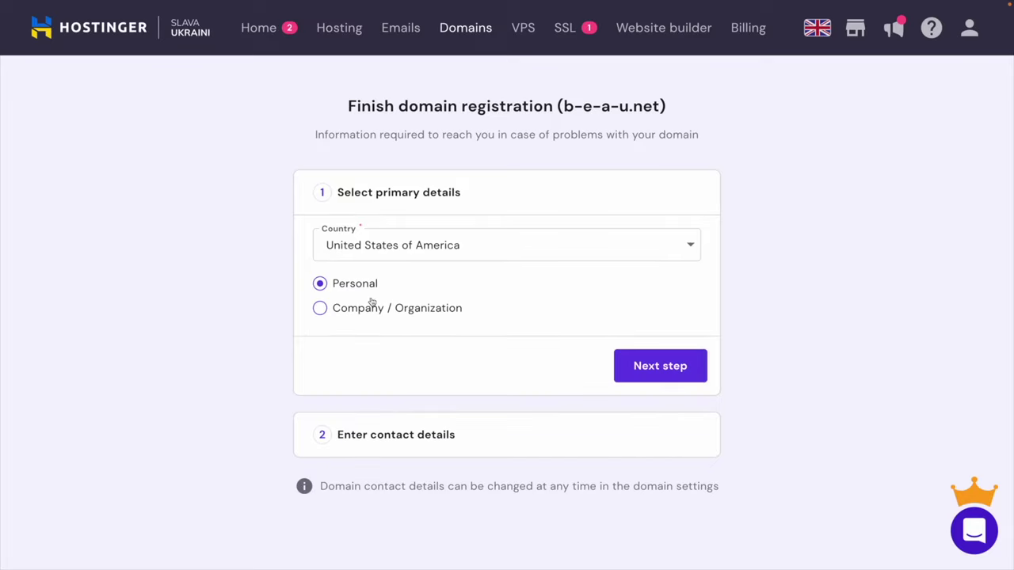
click(661, 364)
scroll(773, 328, down, 3)
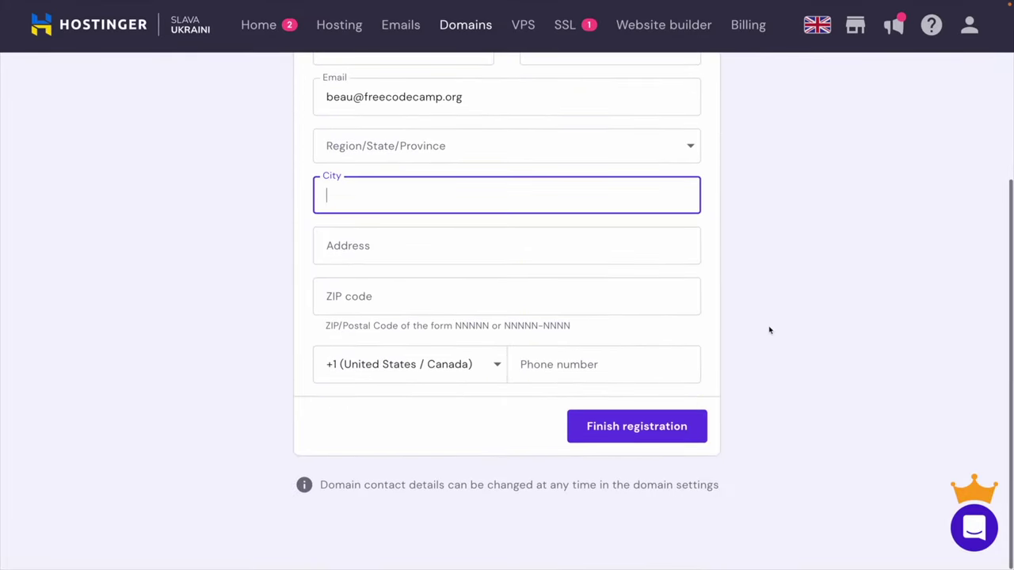
click(659, 426)
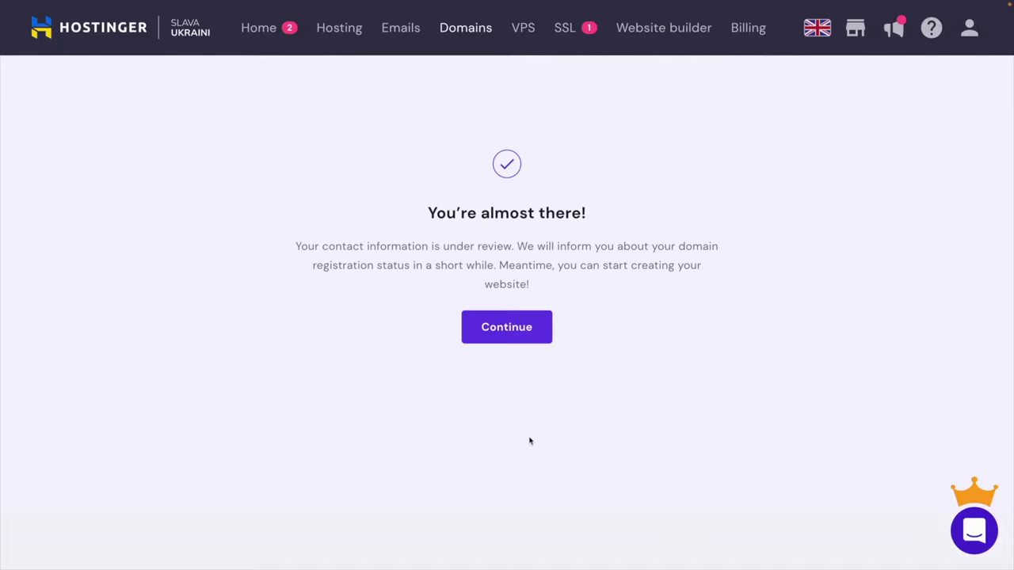
click(529, 328)
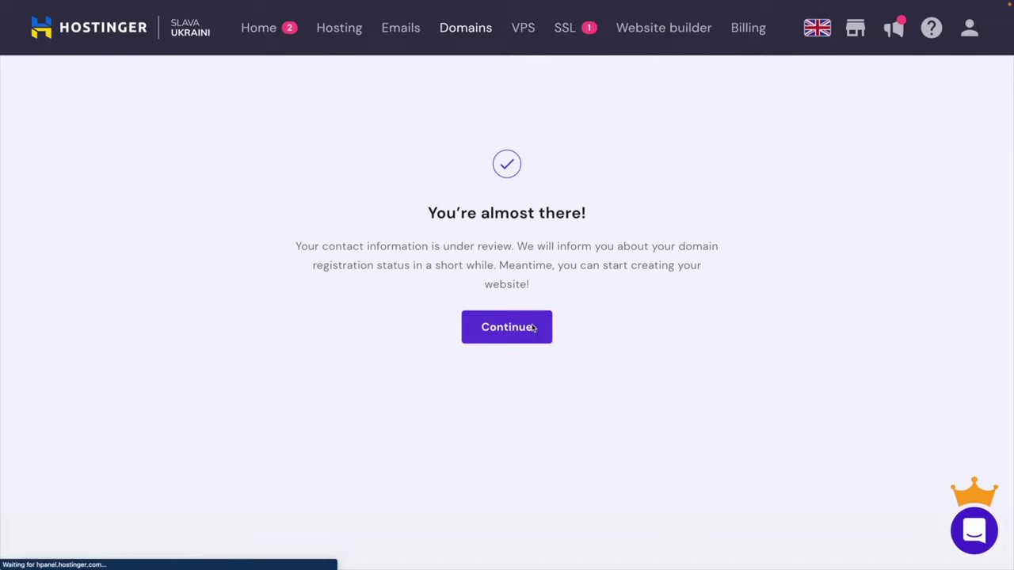
Add b-e-a-u.net as a website on the 'Premium Shared Hosting - robotattire.com' plan.
scroll(531, 325, down, 5)
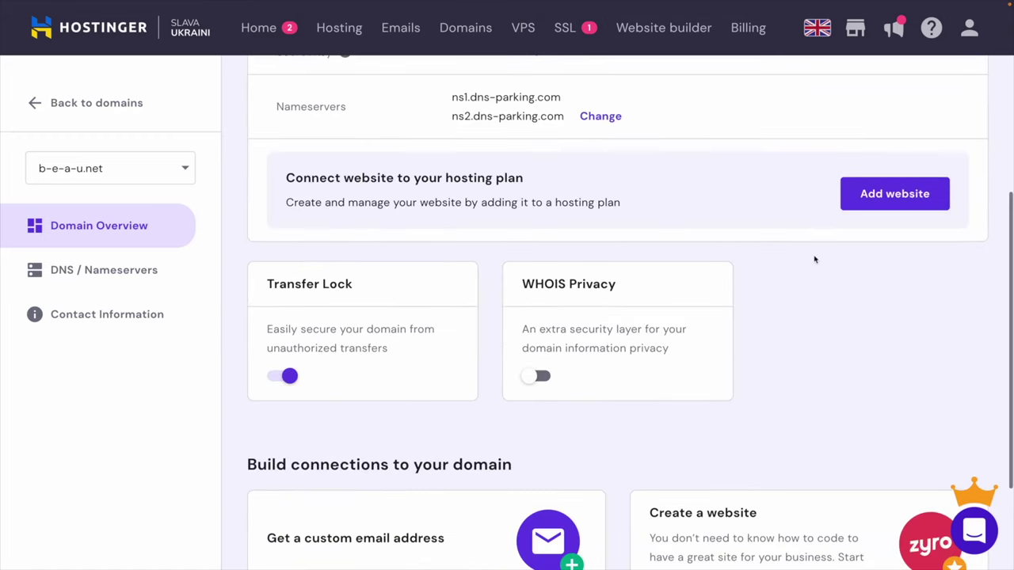
click(912, 197)
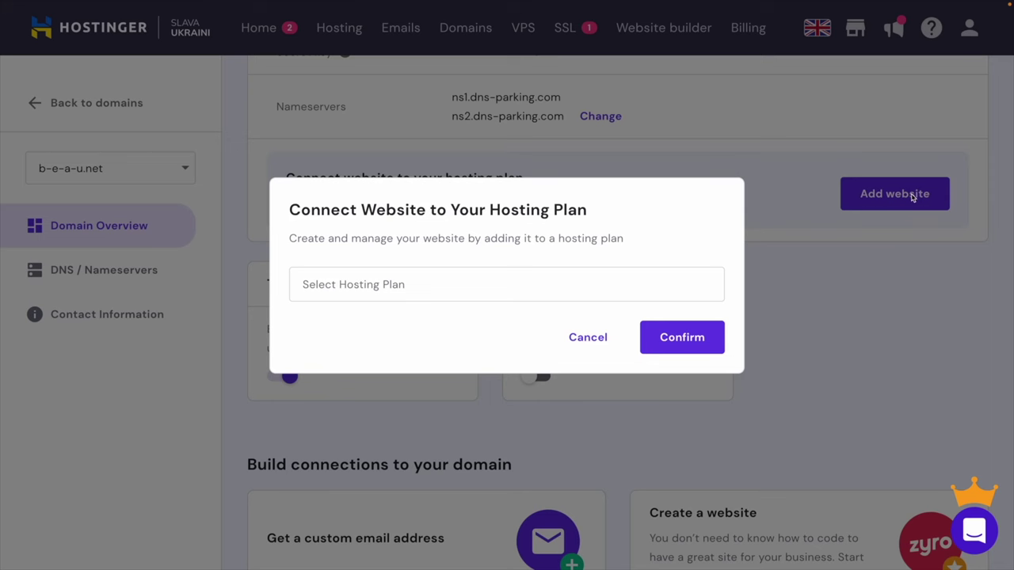
click(525, 285)
click(476, 321)
click(439, 287)
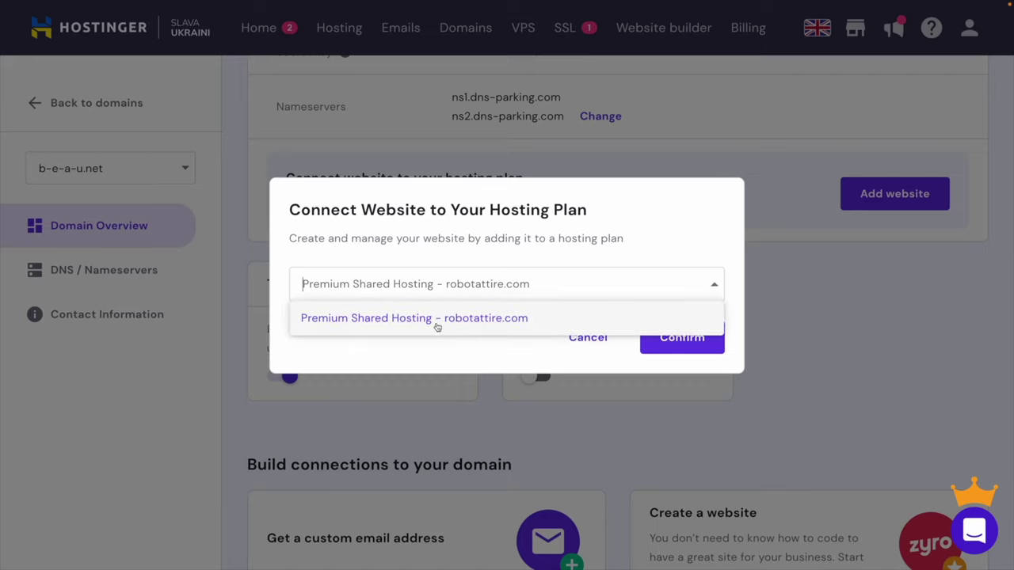
click(513, 321)
click(669, 339)
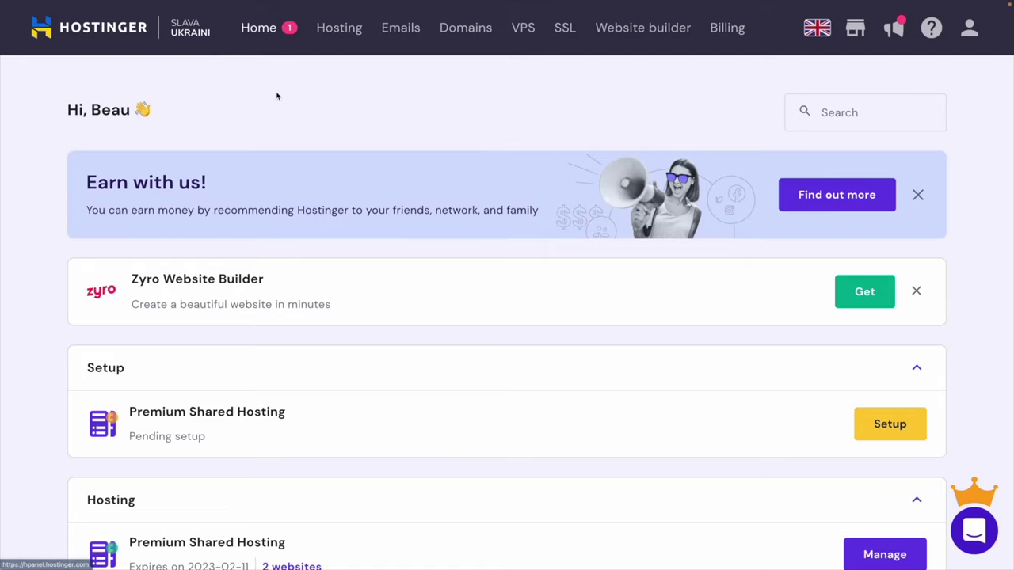
Open the email accounts for b-e-a-u.net and start a new account.
click(402, 29)
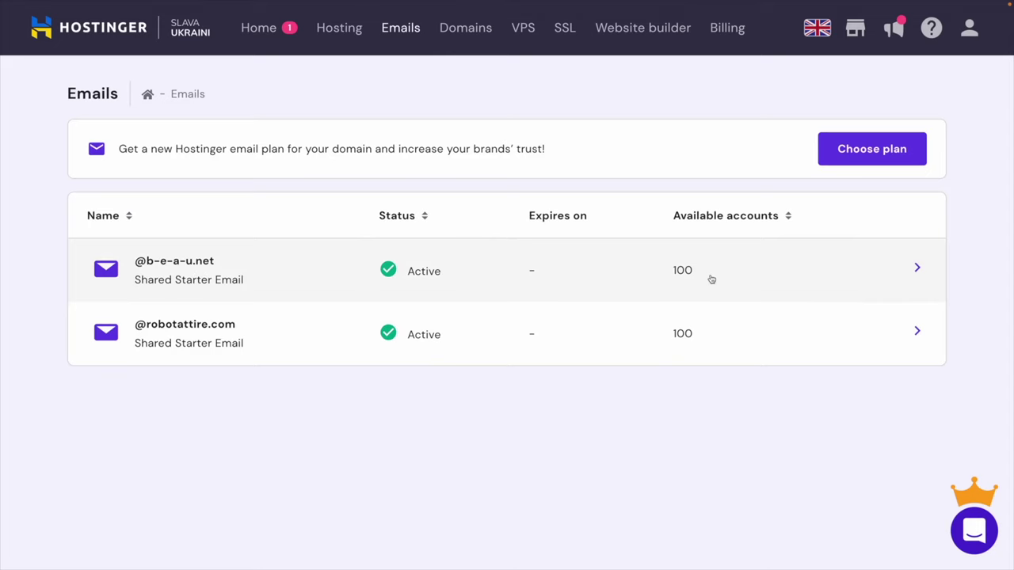
click(907, 277)
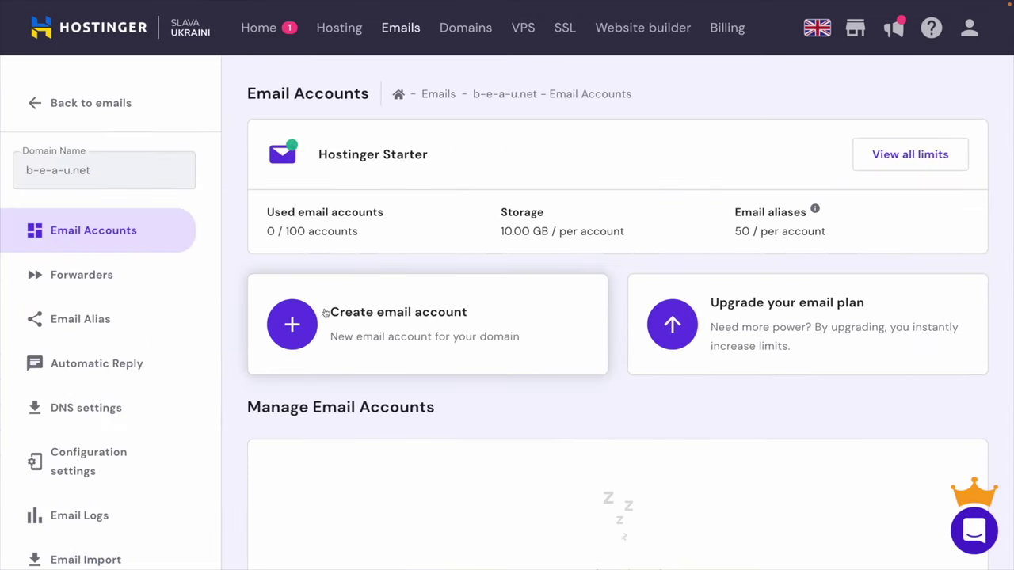
click(289, 326)
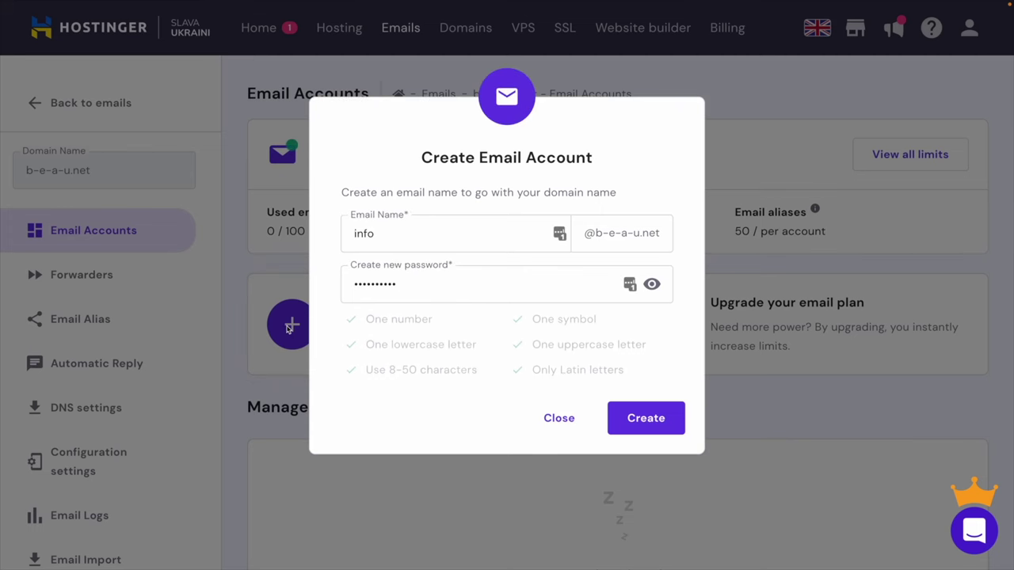
click(368, 236)
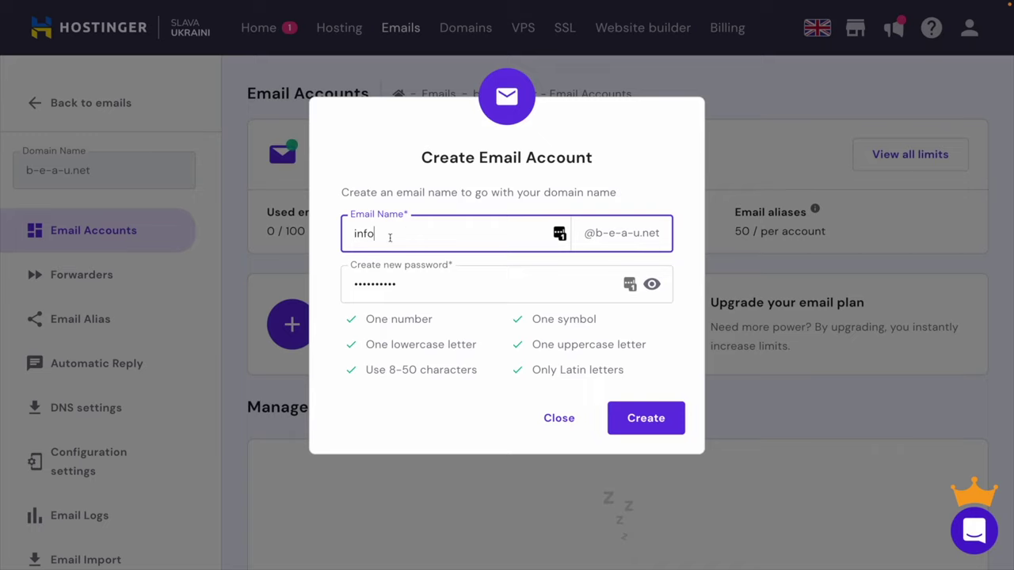
double_click(389, 237)
click(437, 236)
double_click(435, 237)
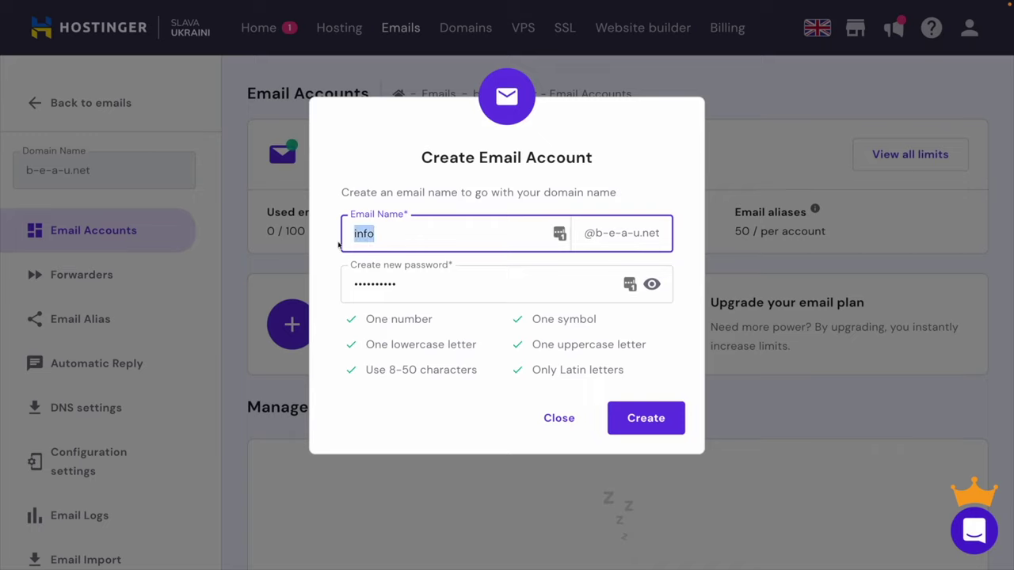
key(Tab)
text(••••••••••)
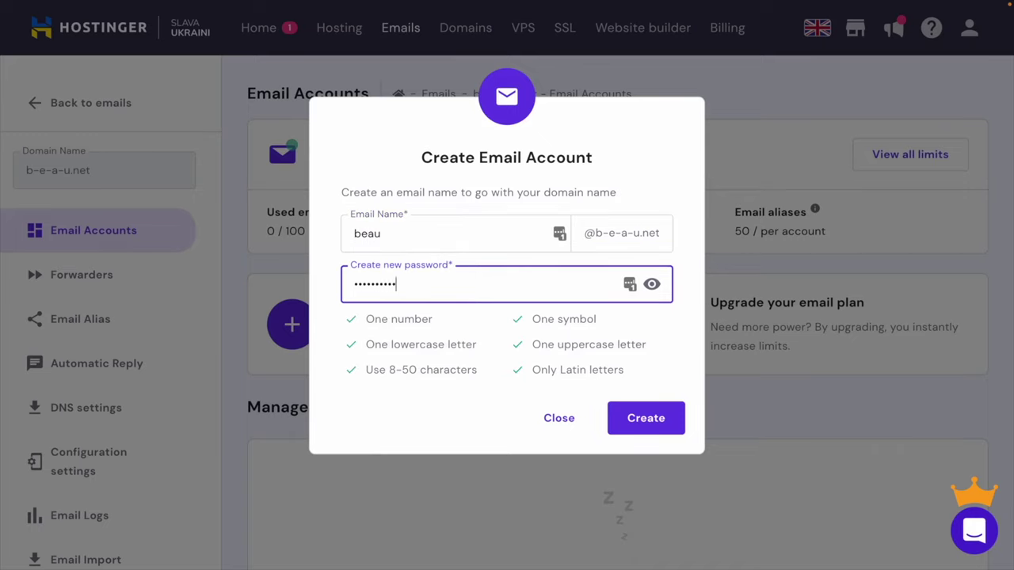
click(660, 420)
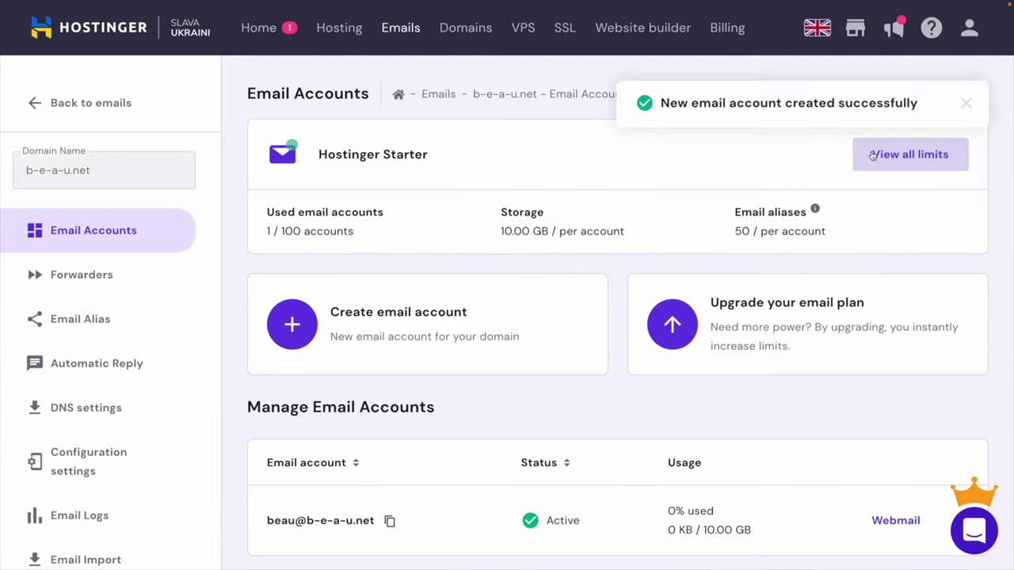
scroll(362, 473, down, 2)
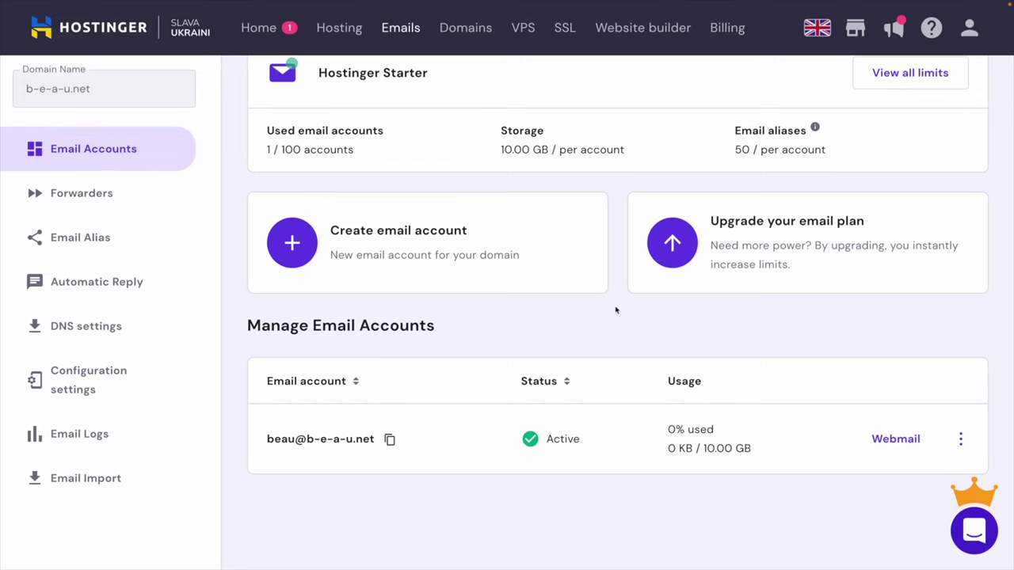
scroll(615, 310, up, 2)
scroll(296, 449, down, 4)
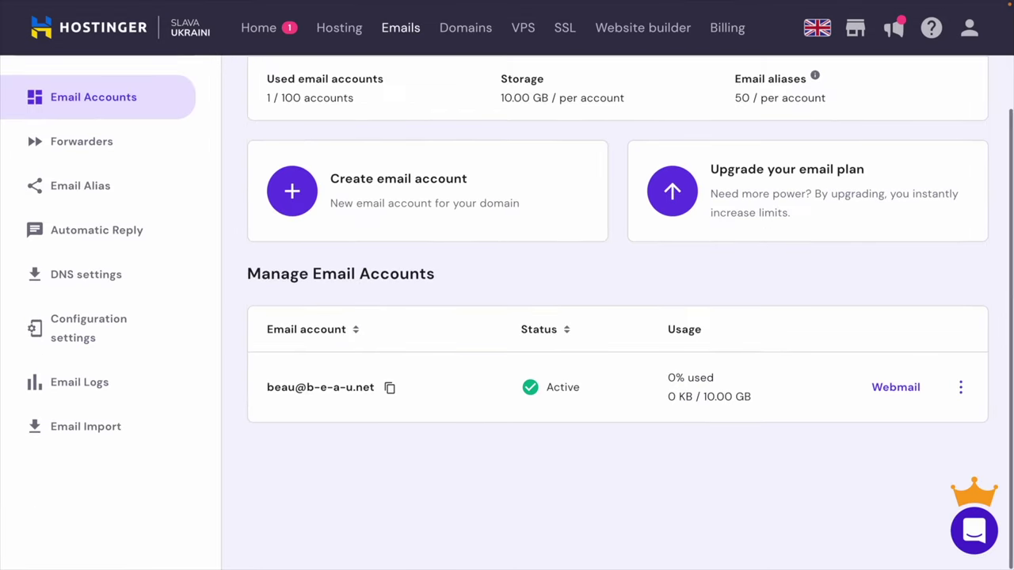
click(895, 386)
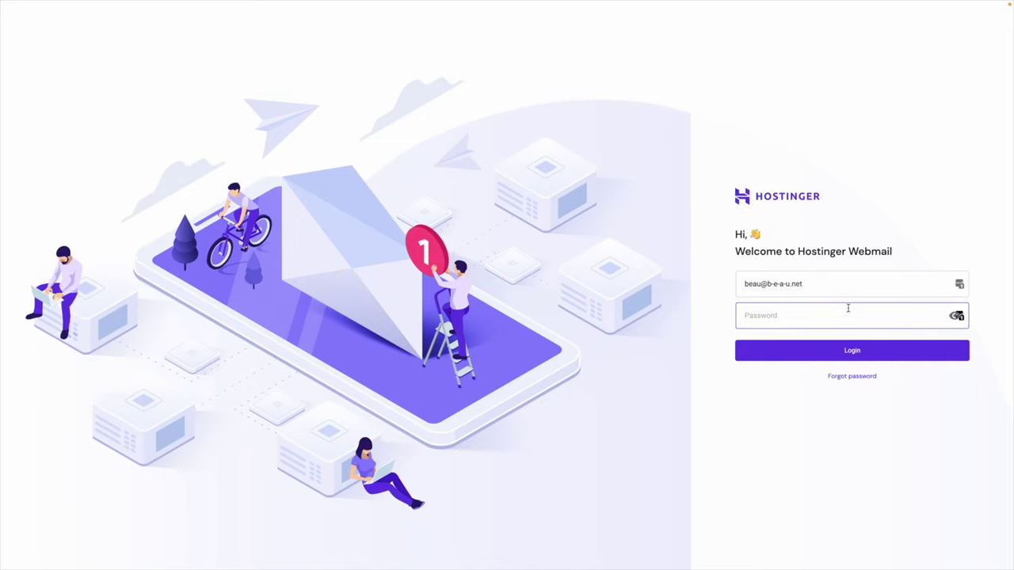
text(****)
key(Return)
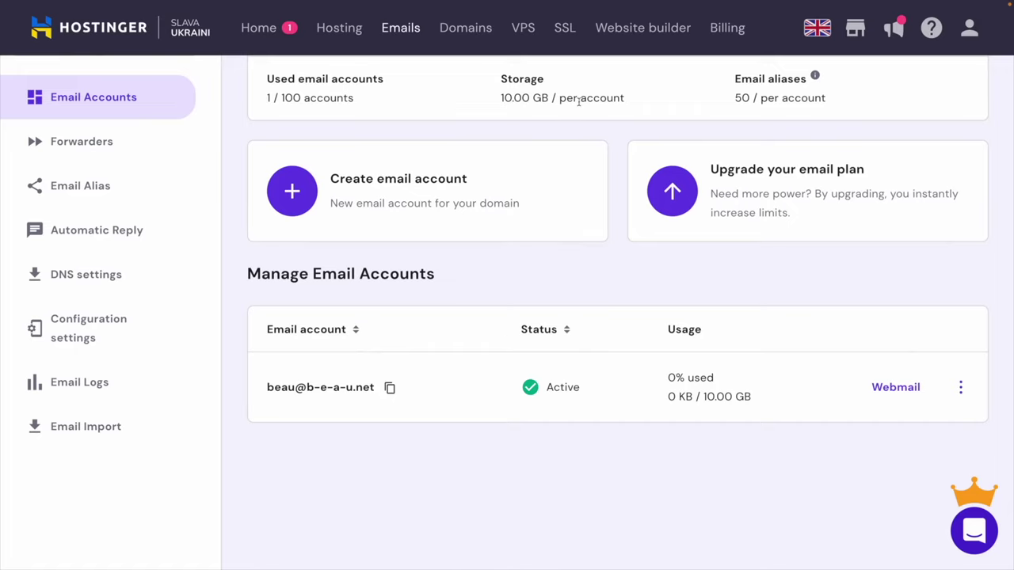
Start the SSL install for b-e-a-u.net, then switch the hosting SSL page to b-e-a-u.net.
click(562, 33)
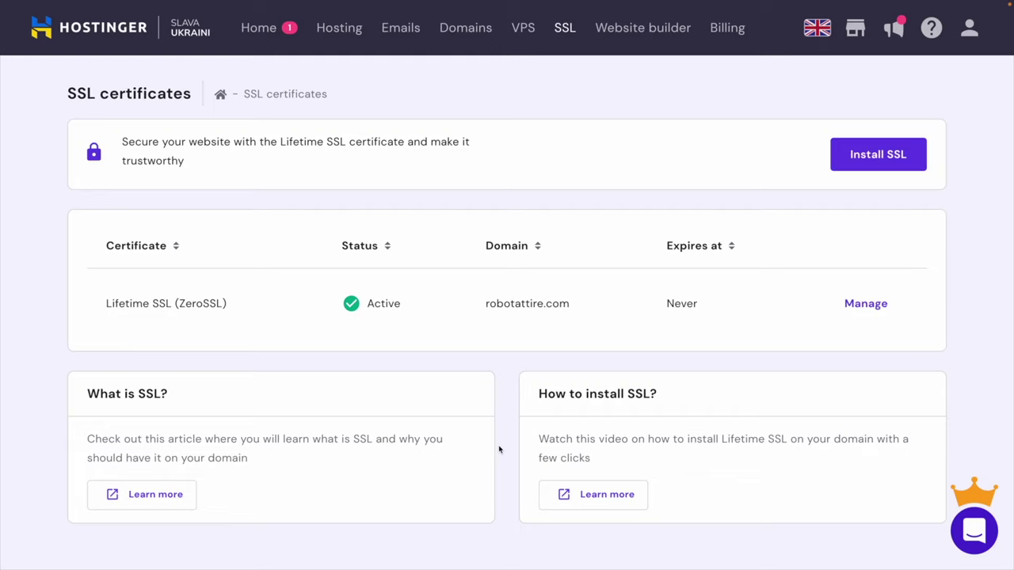
click(907, 156)
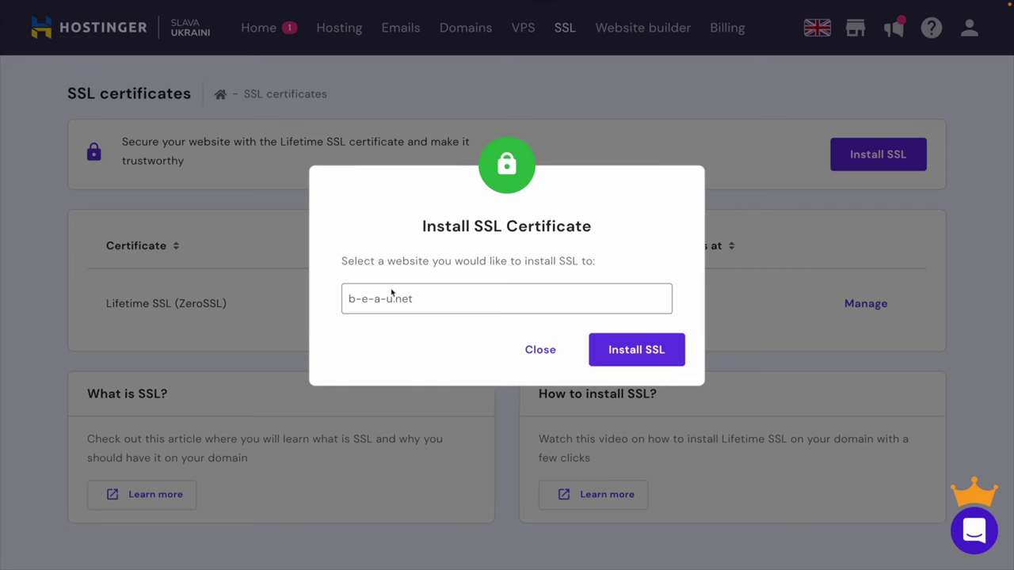
click(637, 353)
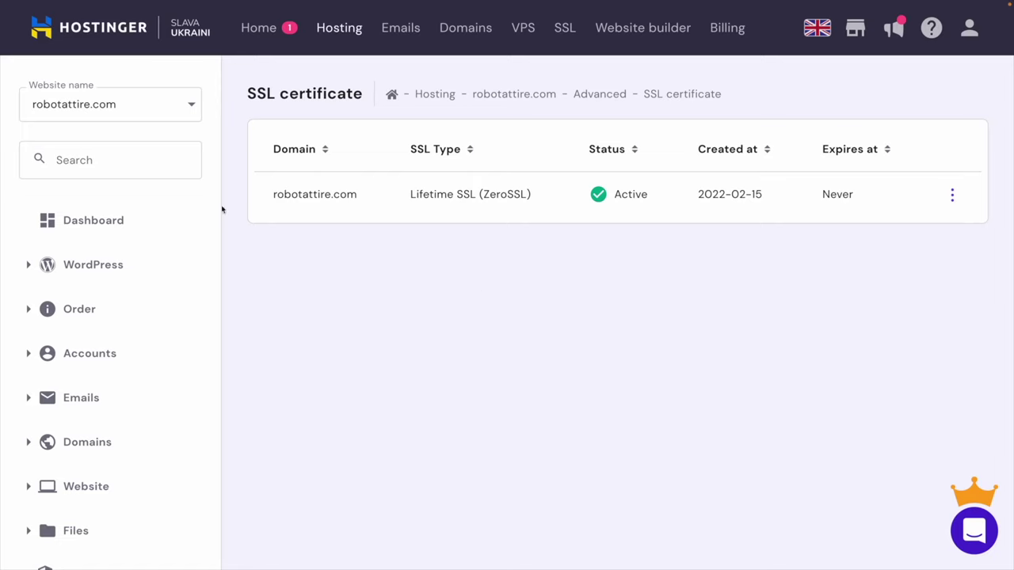
click(175, 106)
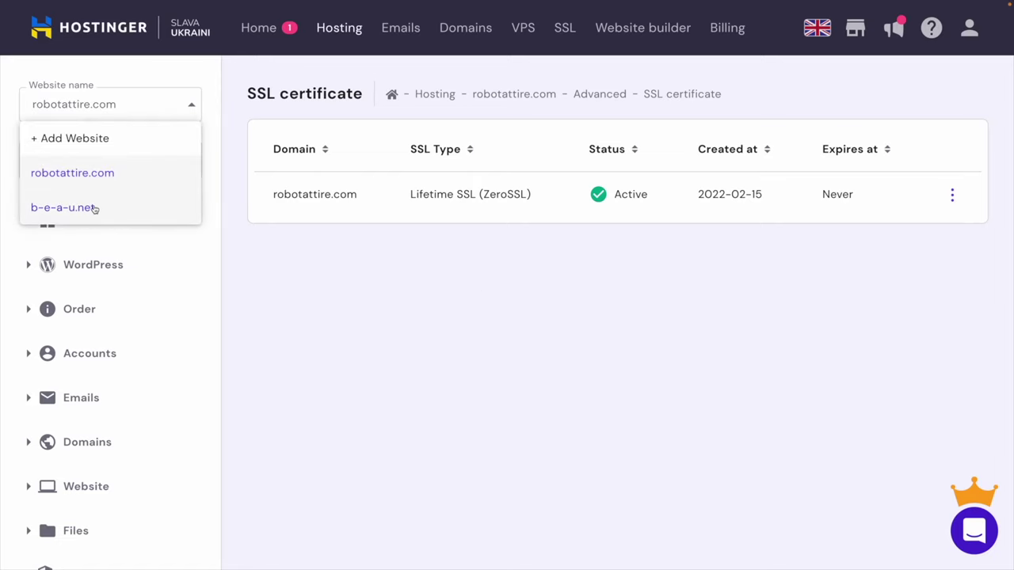
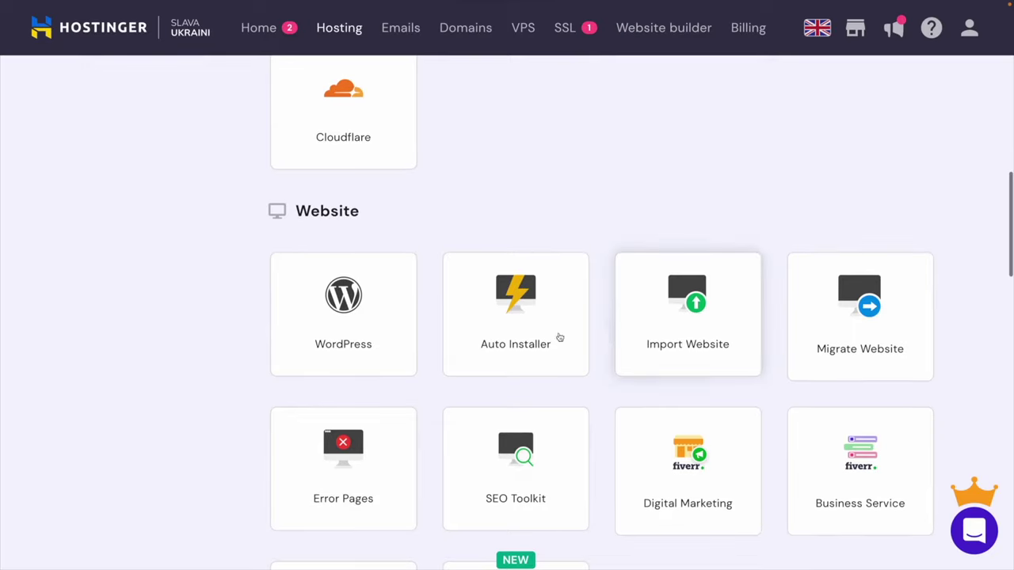
Start a new WordPress installation for b-e-a-u.net from hPanel's WordPress section.
click(357, 317)
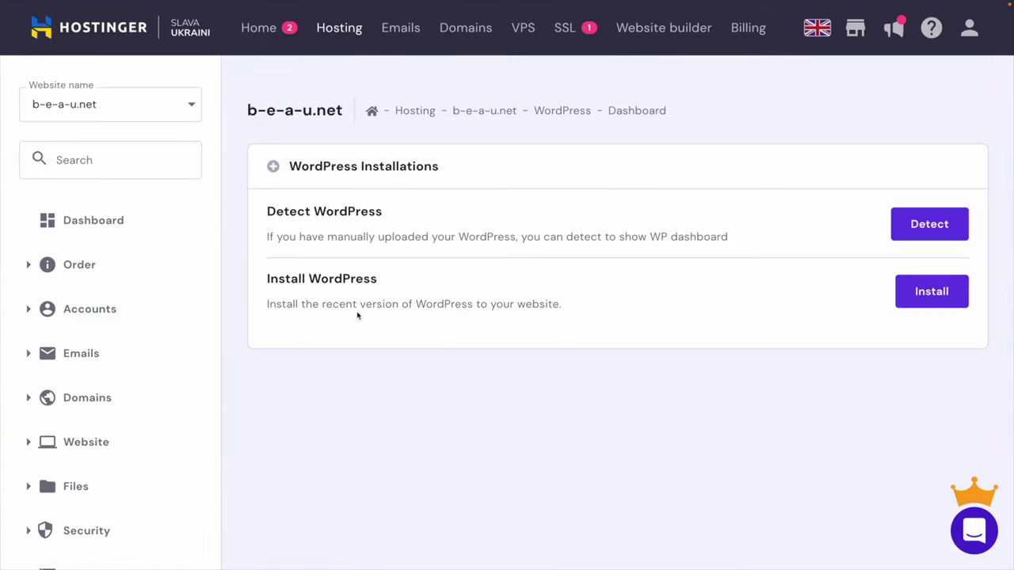
click(954, 292)
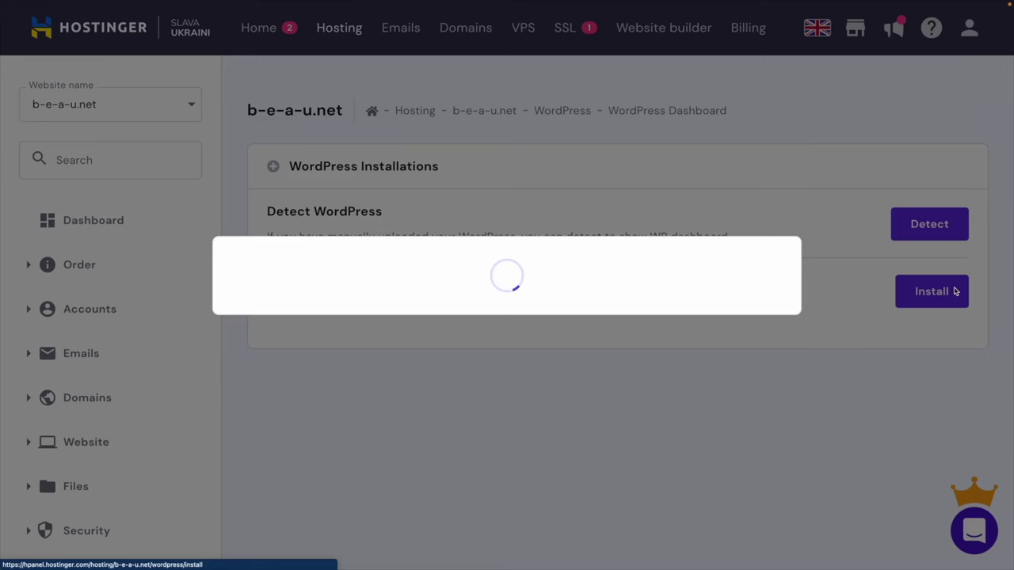
click(436, 169)
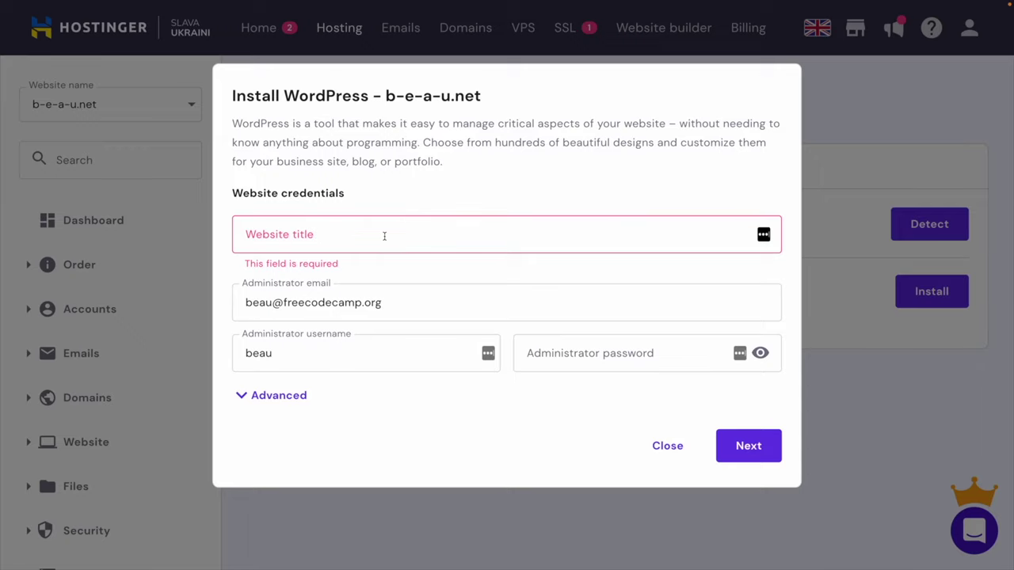
Install WordPress 6.0 in English titled 'My Website' with an administrator password.
click(384, 236)
click(408, 161)
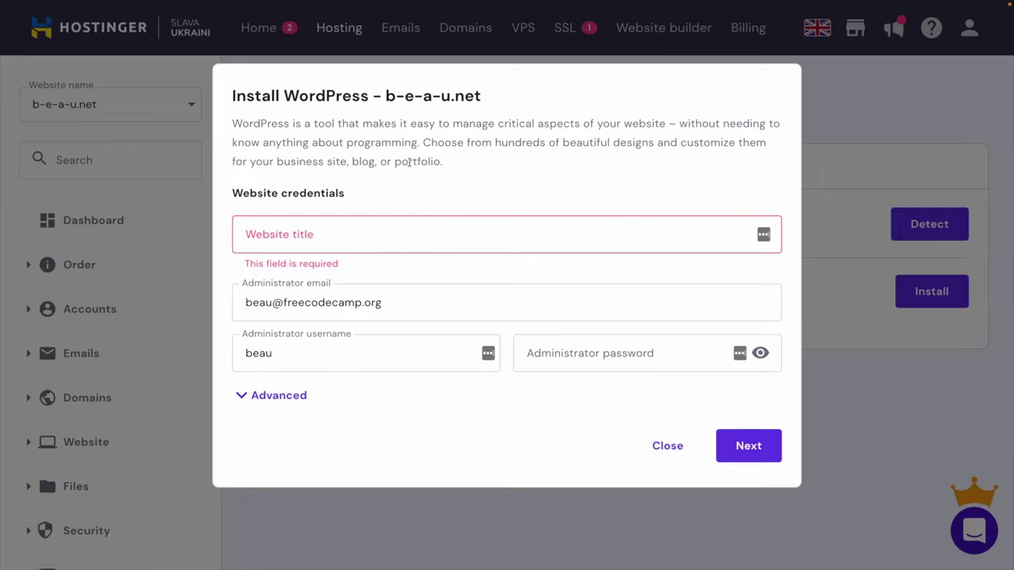
click(344, 238)
text(My We)
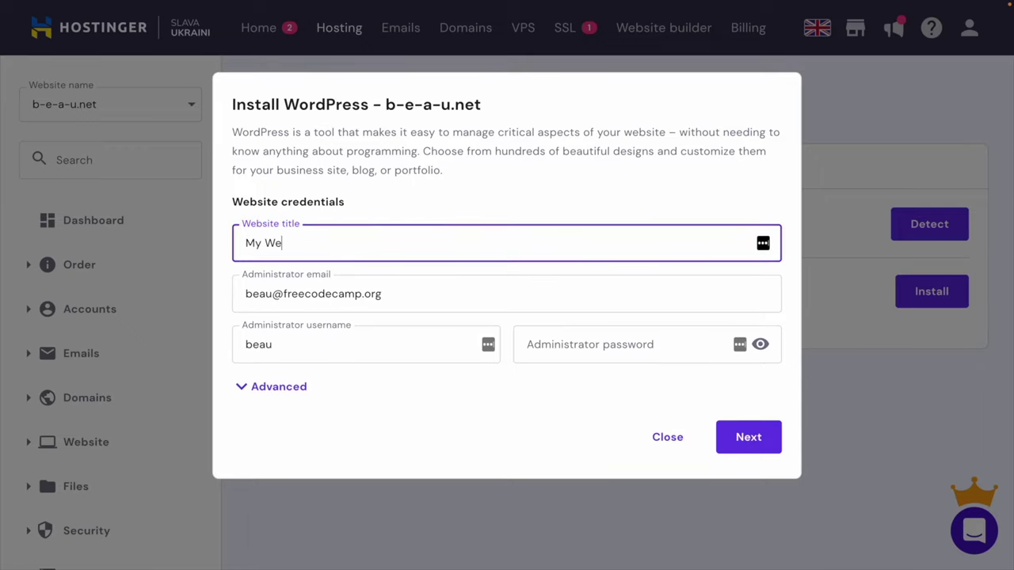
text(bsites)
click(607, 350)
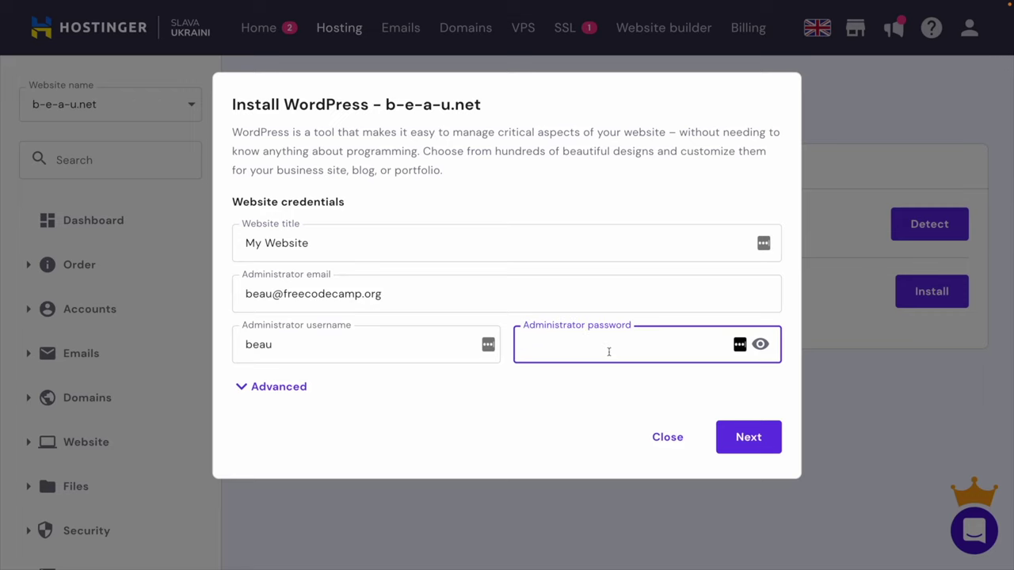
text(••••••••)
click(749, 437)
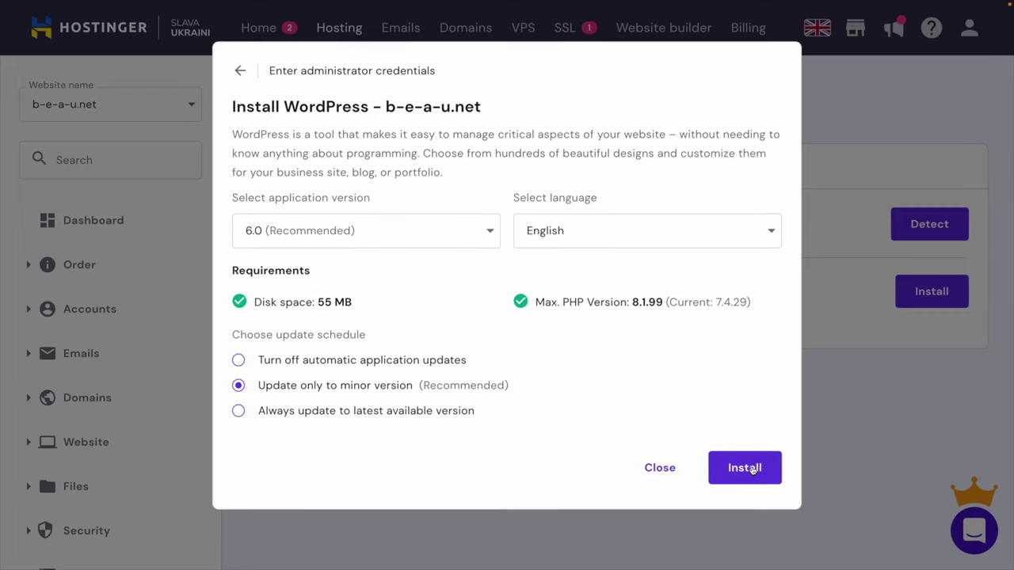
click(730, 467)
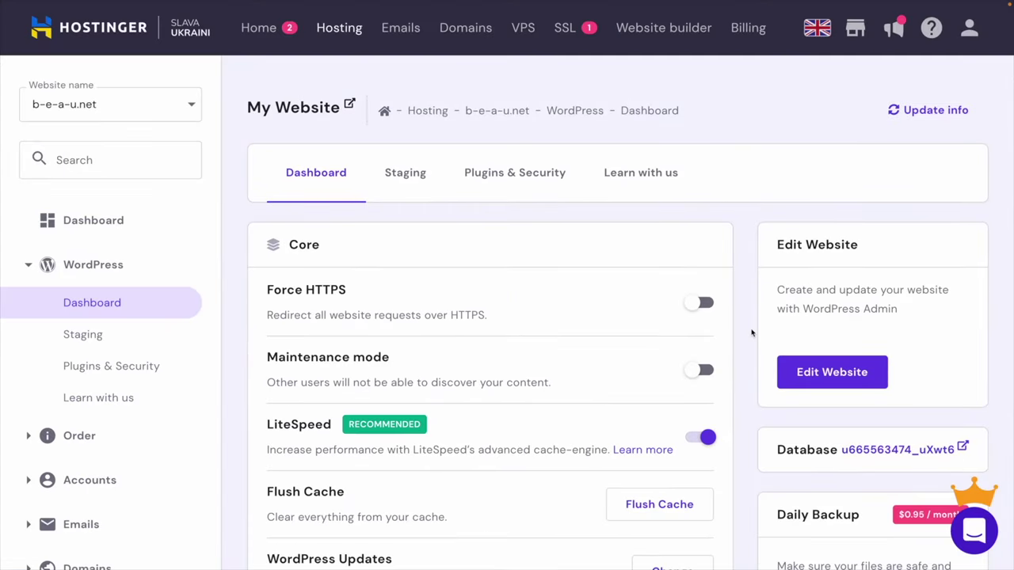
Open b-e-a-u.net/wp-admin in a new tab via Edit Website.
scroll(751, 332, down, 1)
scroll(752, 332, up, 1)
scroll(751, 333, down, 2)
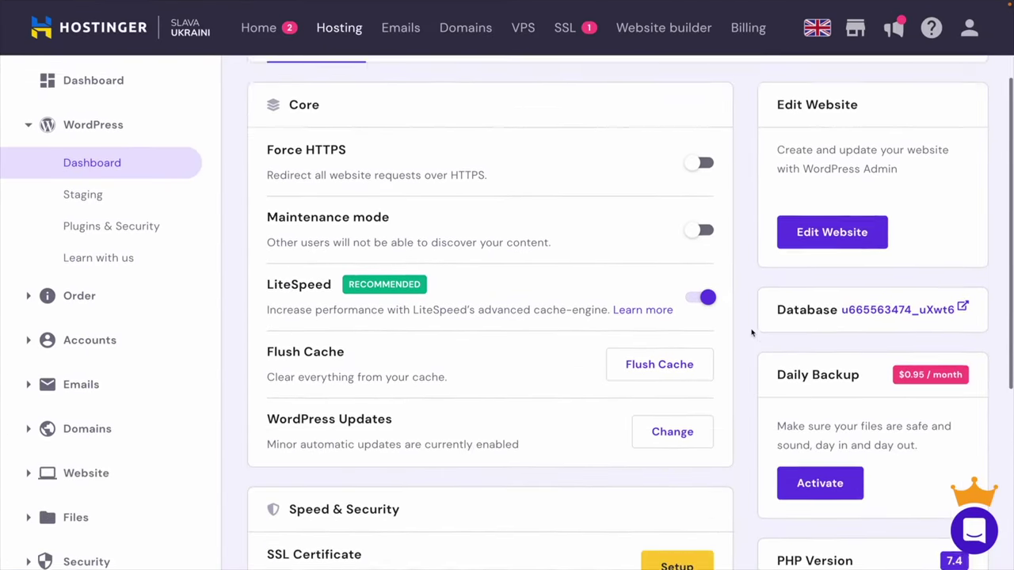
scroll(752, 333, up, 3)
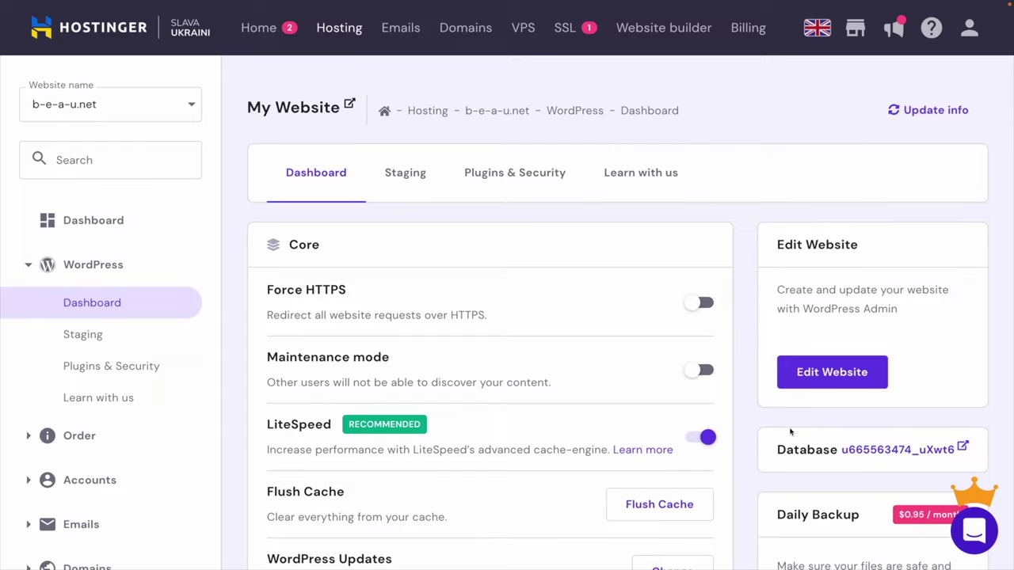
click(844, 380)
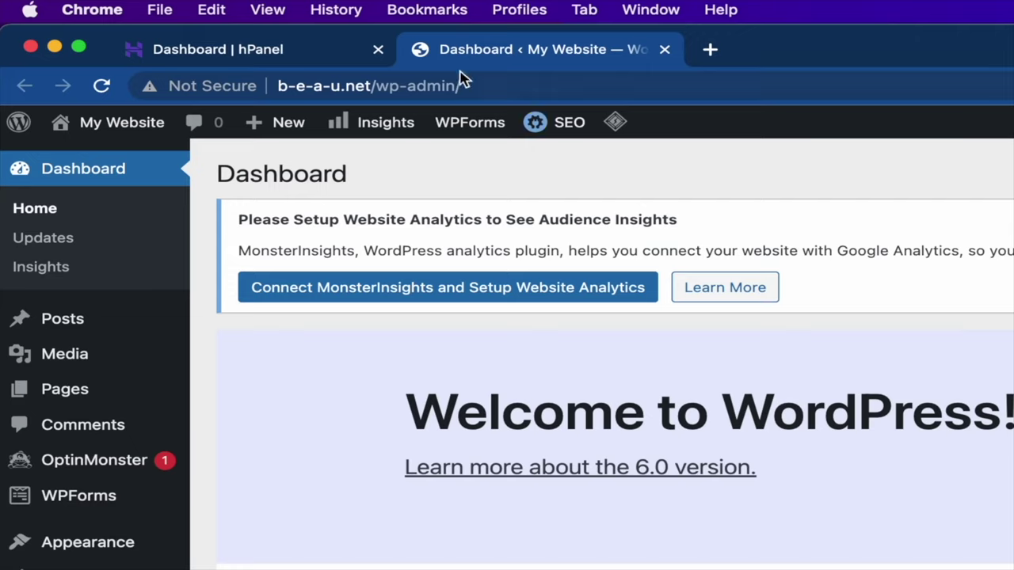
click(502, 83)
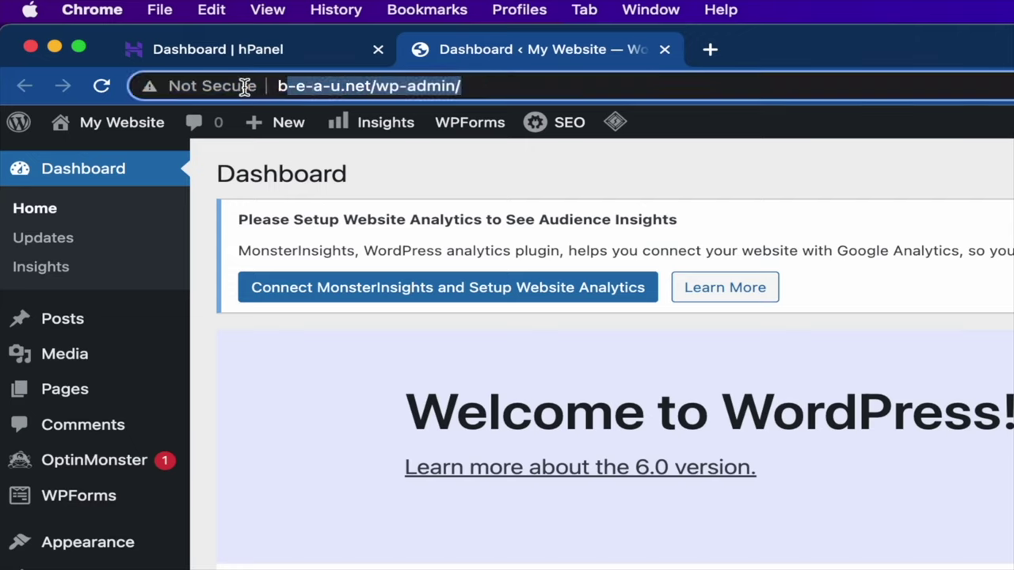
click(507, 84)
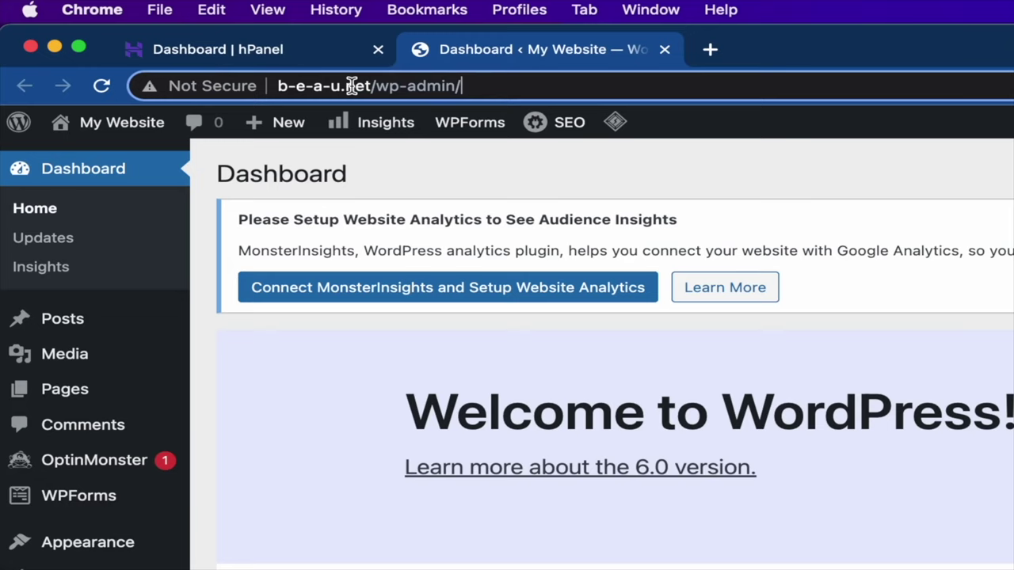
triple_click(277, 89)
click(379, 84)
drag(377, 85, 494, 86)
click(494, 87)
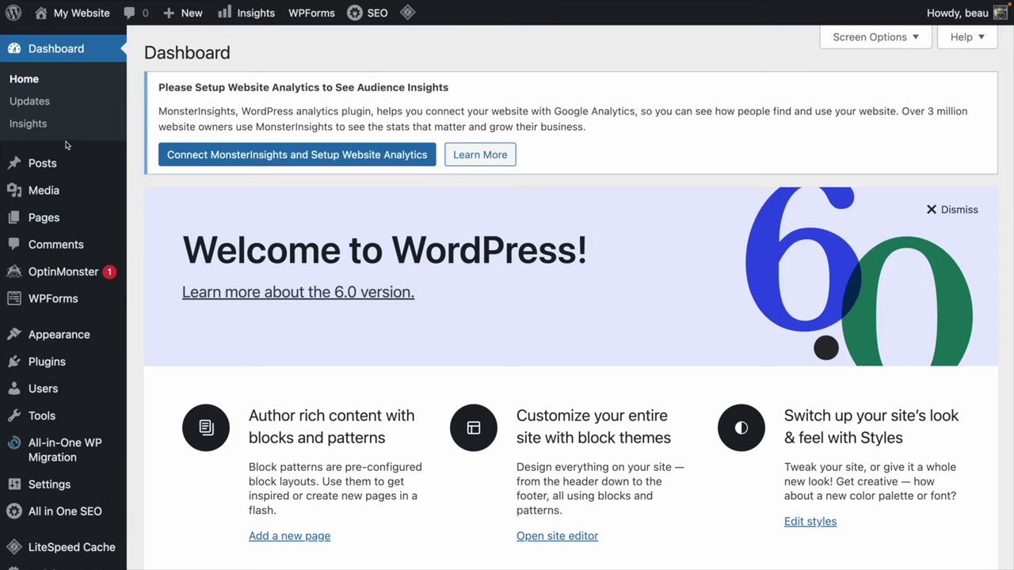
mouse_move(49, 165)
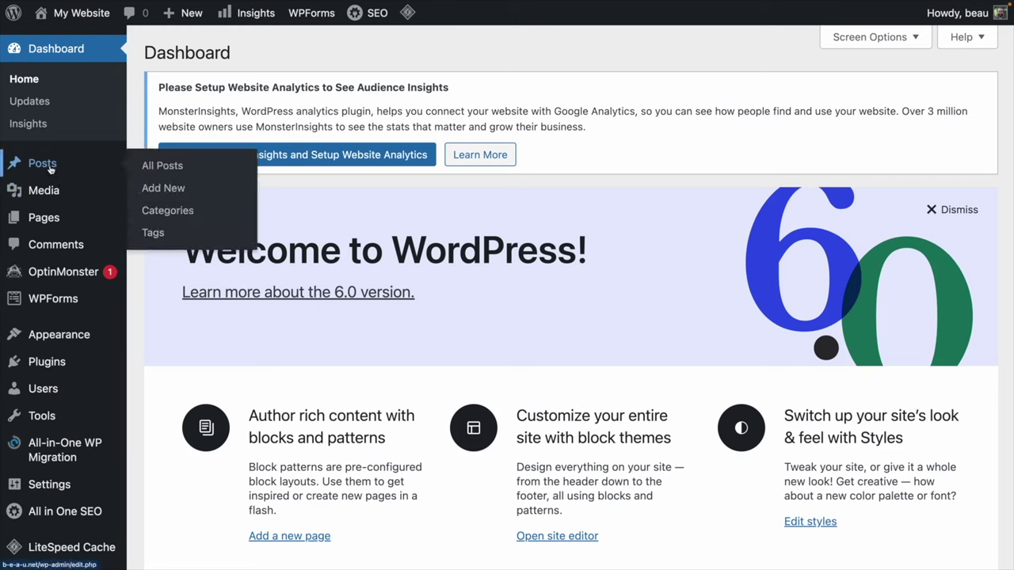
mouse_move(52, 219)
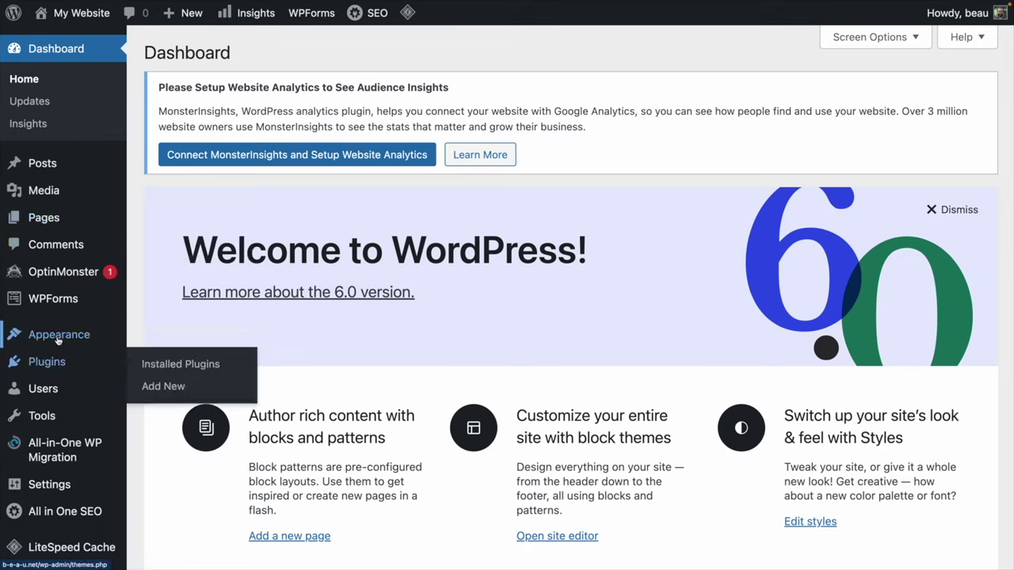
mouse_move(54, 336)
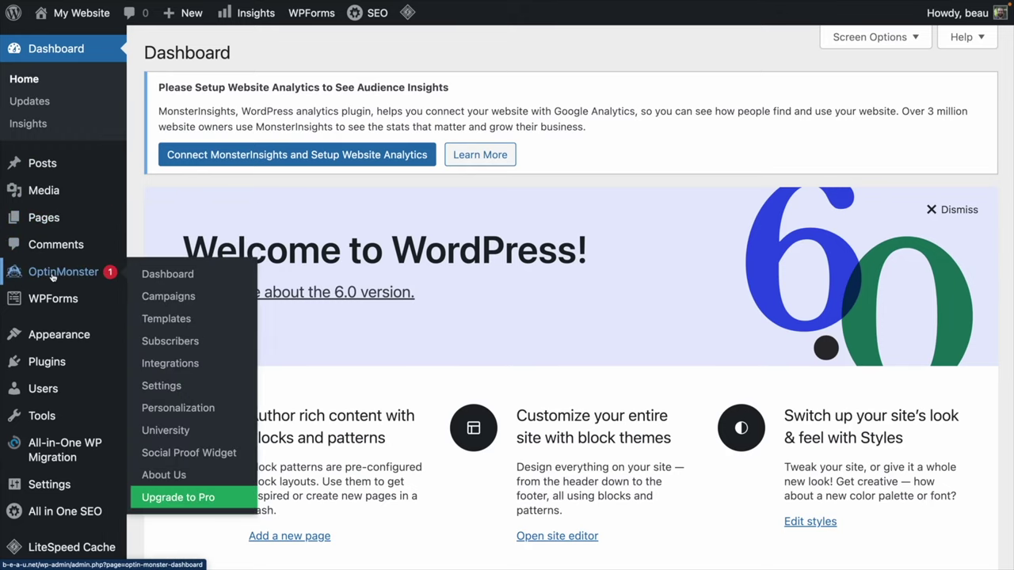
mouse_move(49, 356)
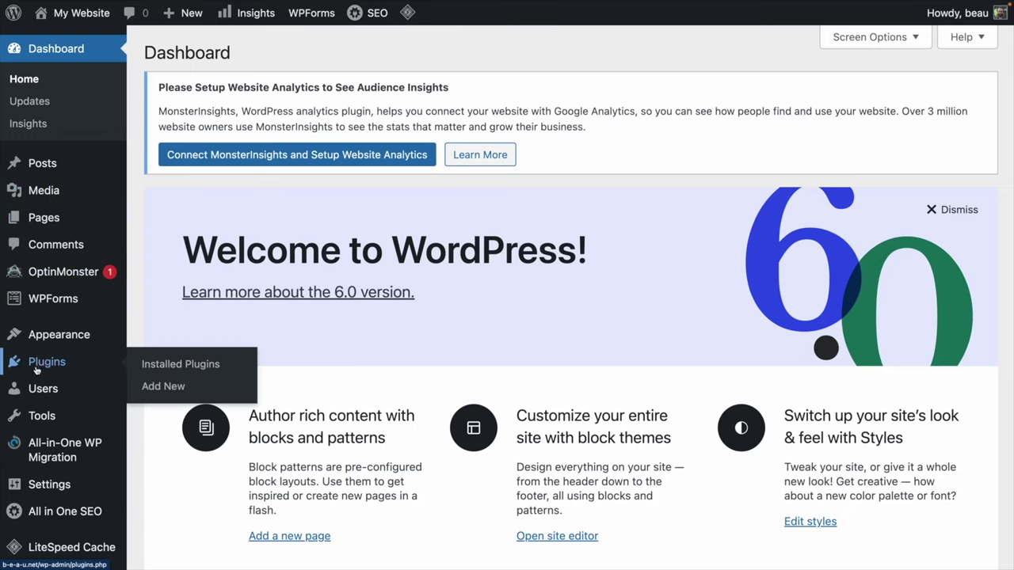
Open the administrator's user profile for editing from the Users list.
click(52, 395)
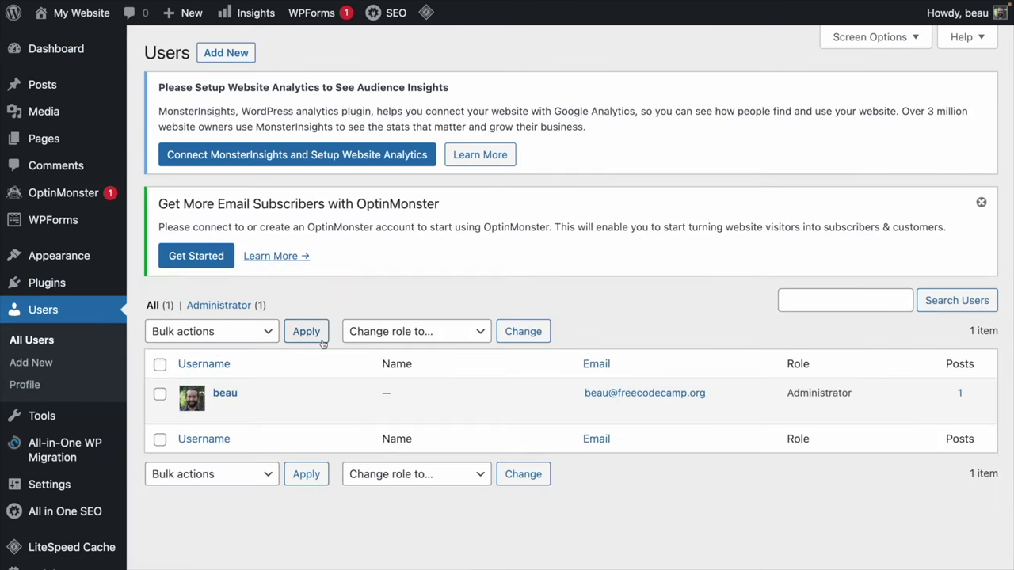
mouse_move(252, 400)
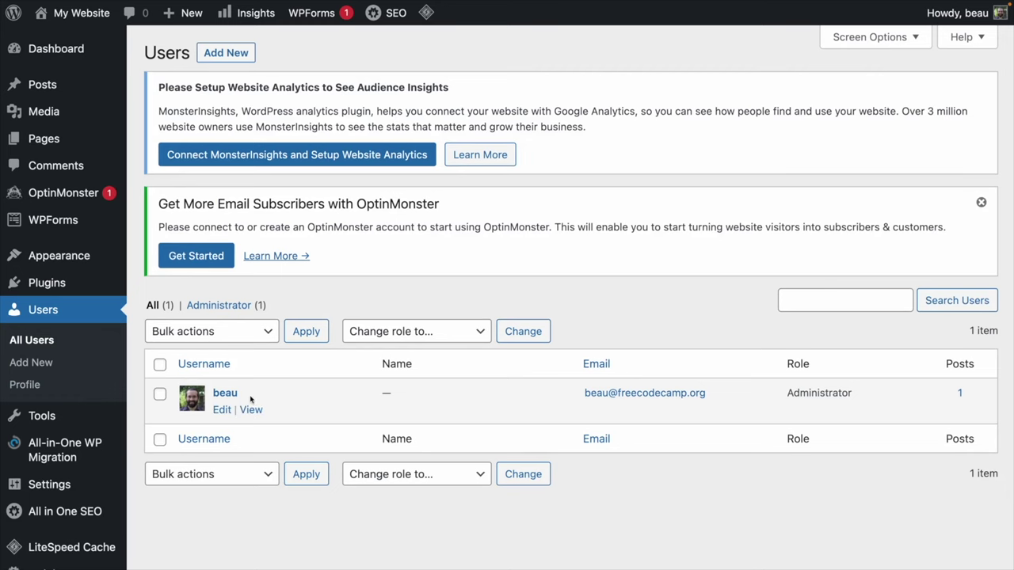
click(223, 411)
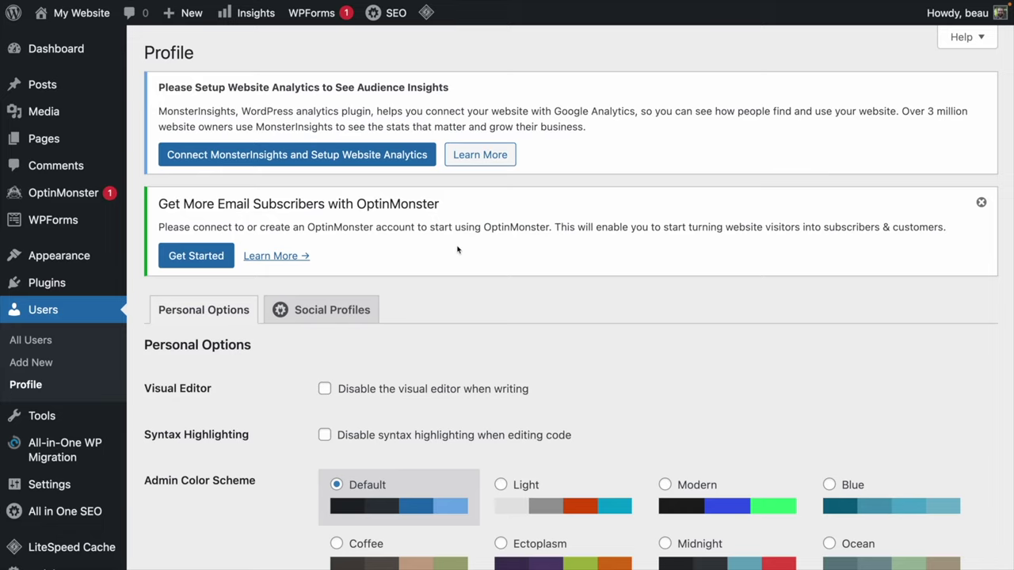
Replace the generated password with a custom password and update the profile.
scroll(457, 250, down, 15)
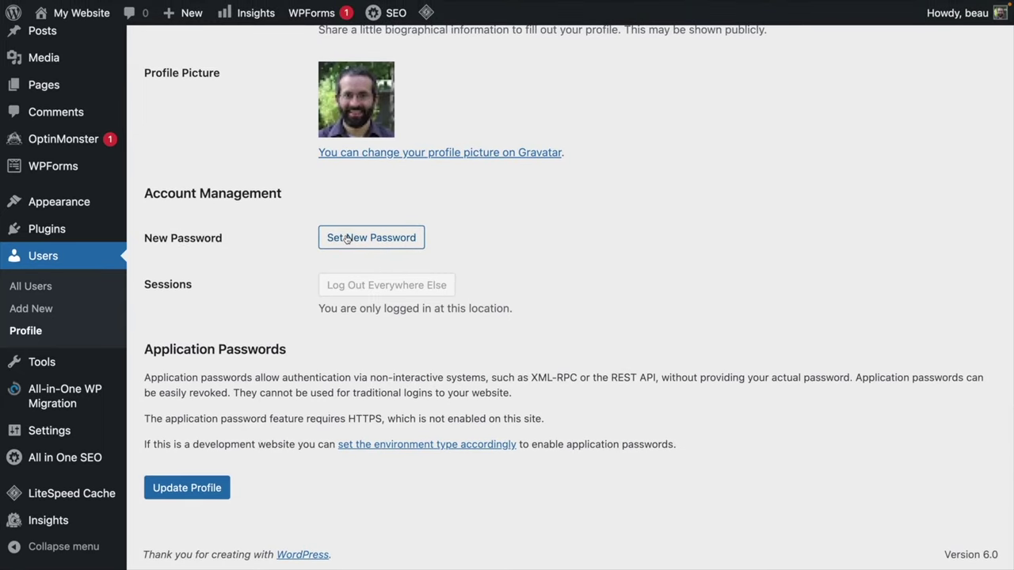
click(346, 239)
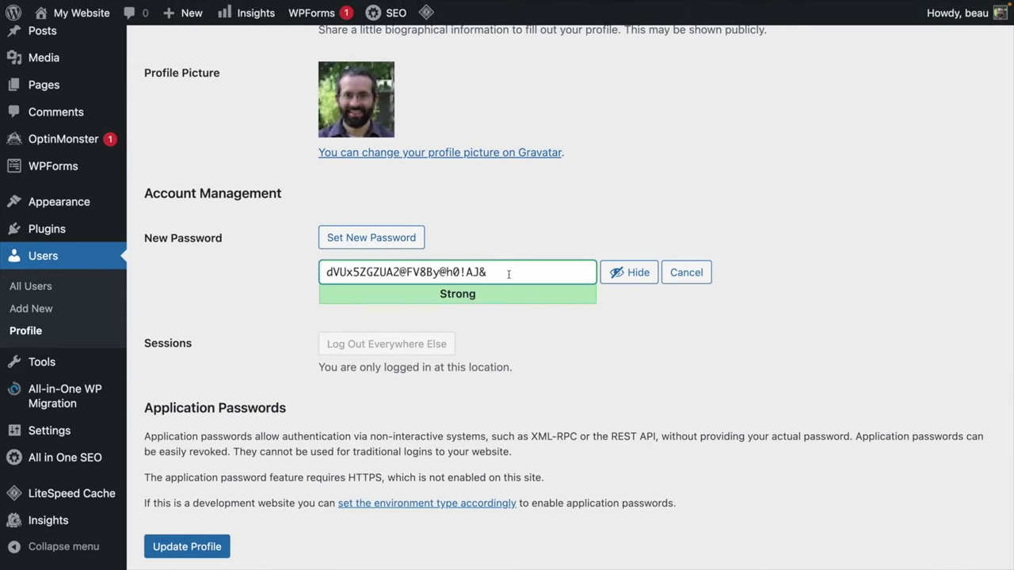
drag(509, 274, 274, 232)
click(630, 272)
drag(538, 270, 276, 229)
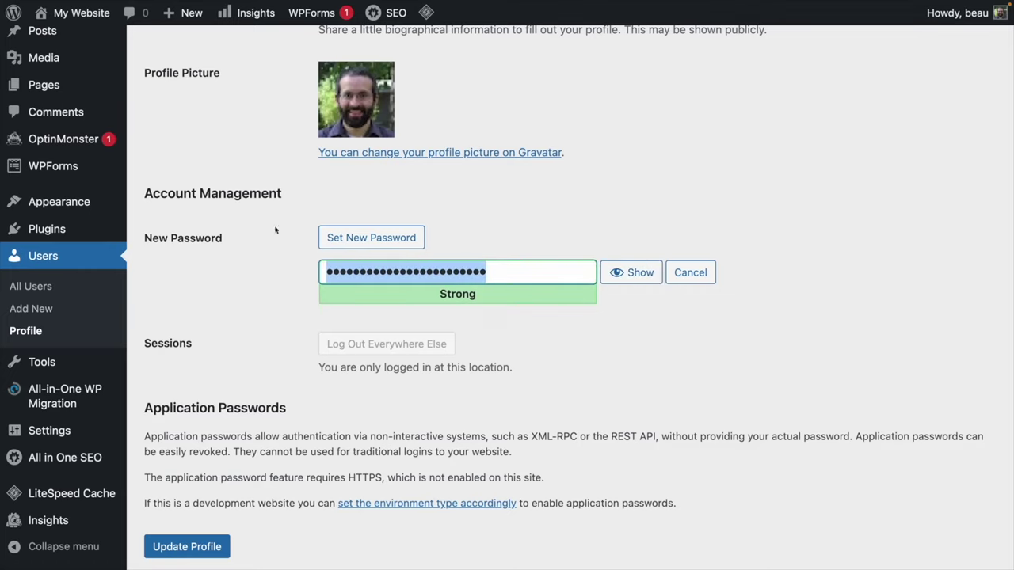
text(•••••••••)
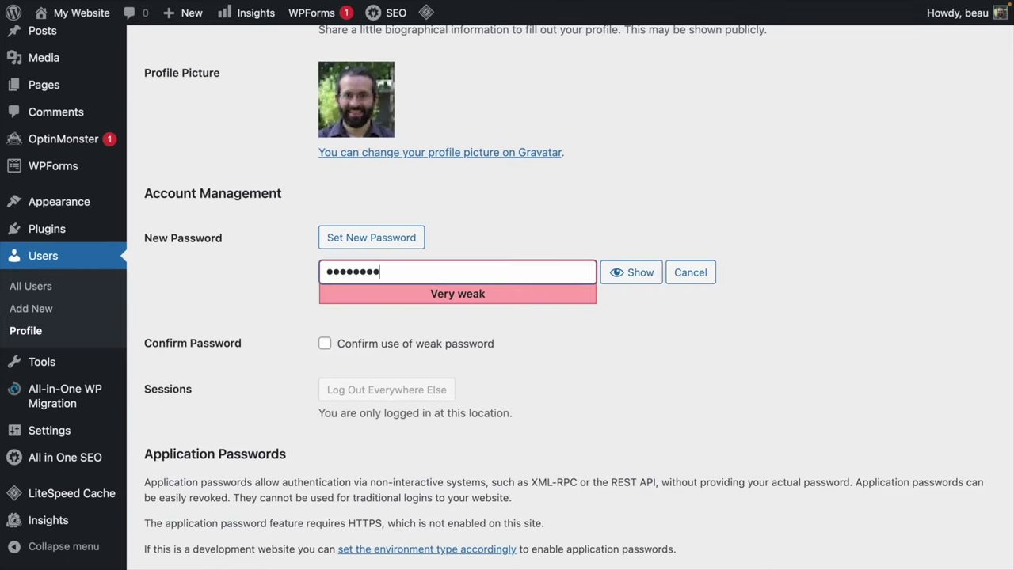
text(•)
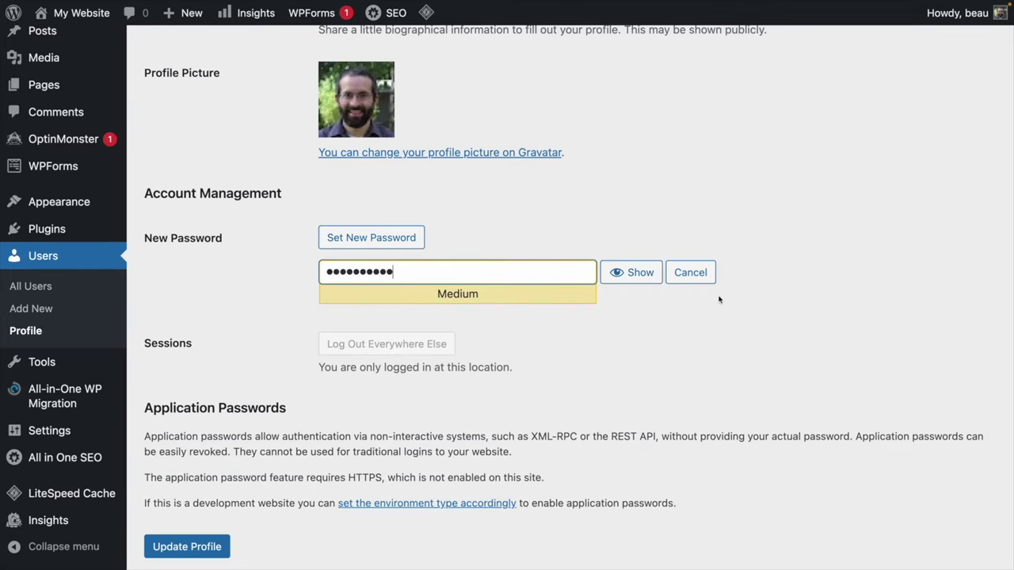
click(179, 548)
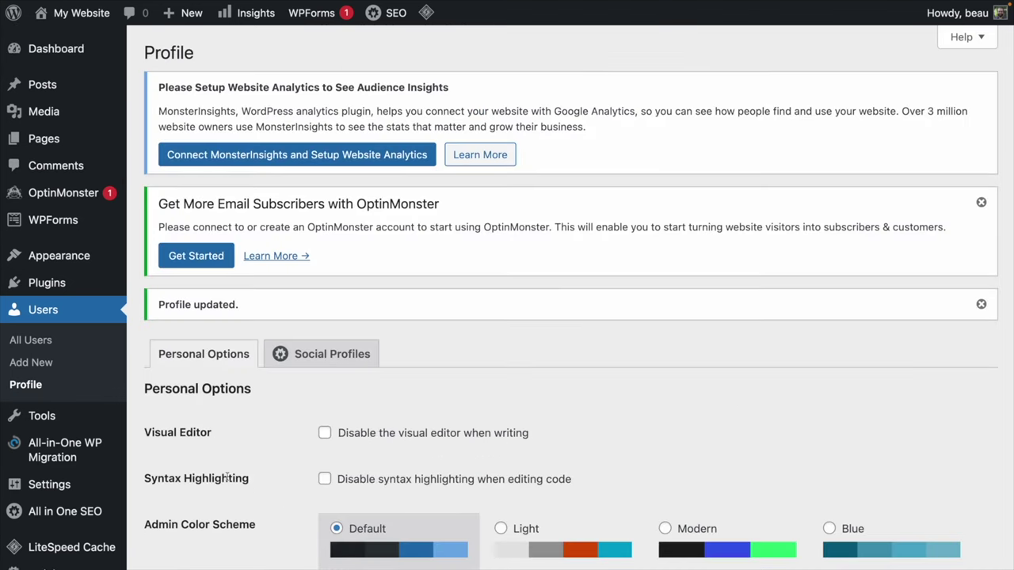
Open the Plugins list and dismiss the OptinMonster notice.
click(47, 285)
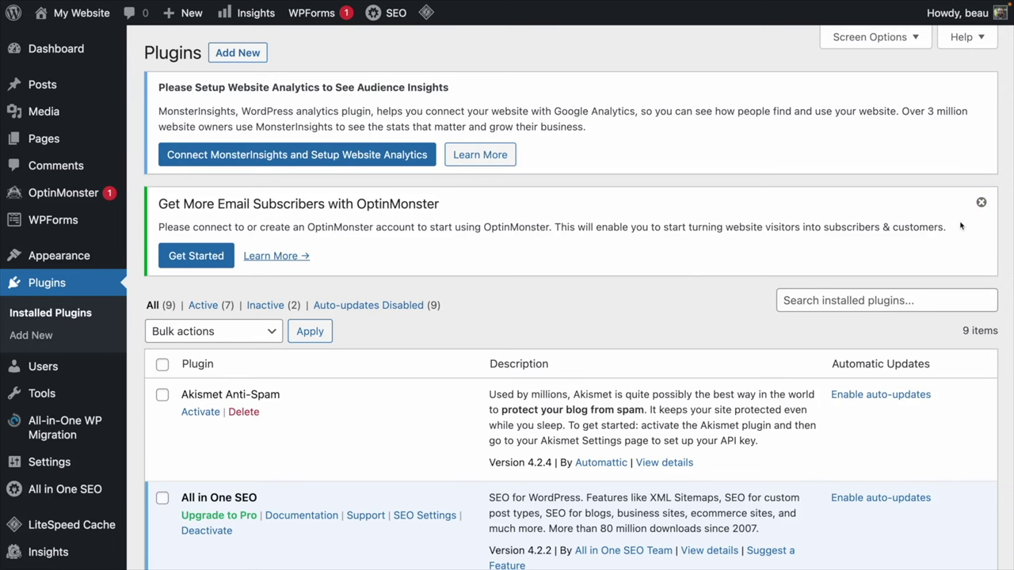
click(980, 202)
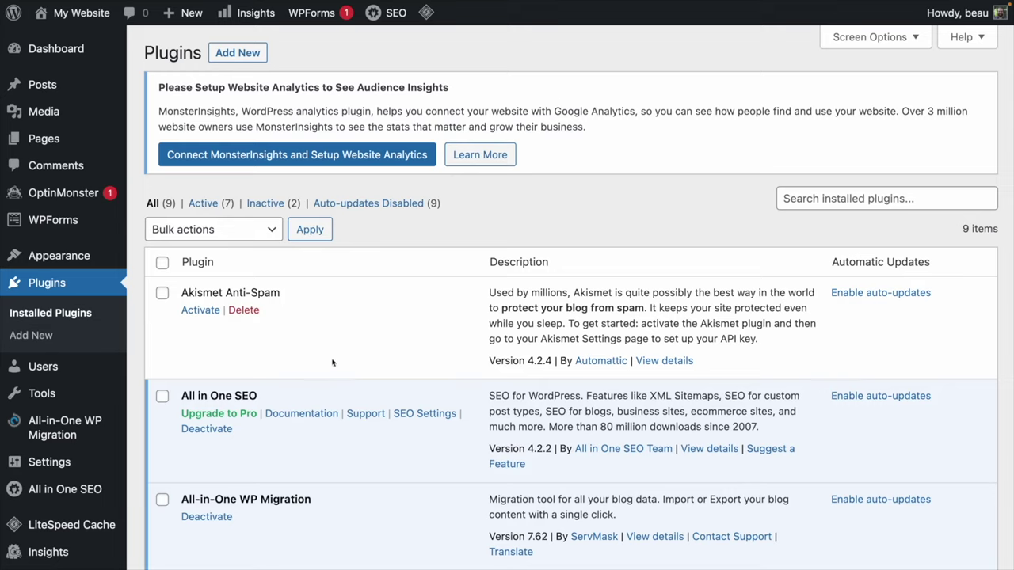
scroll(319, 331, down, 3)
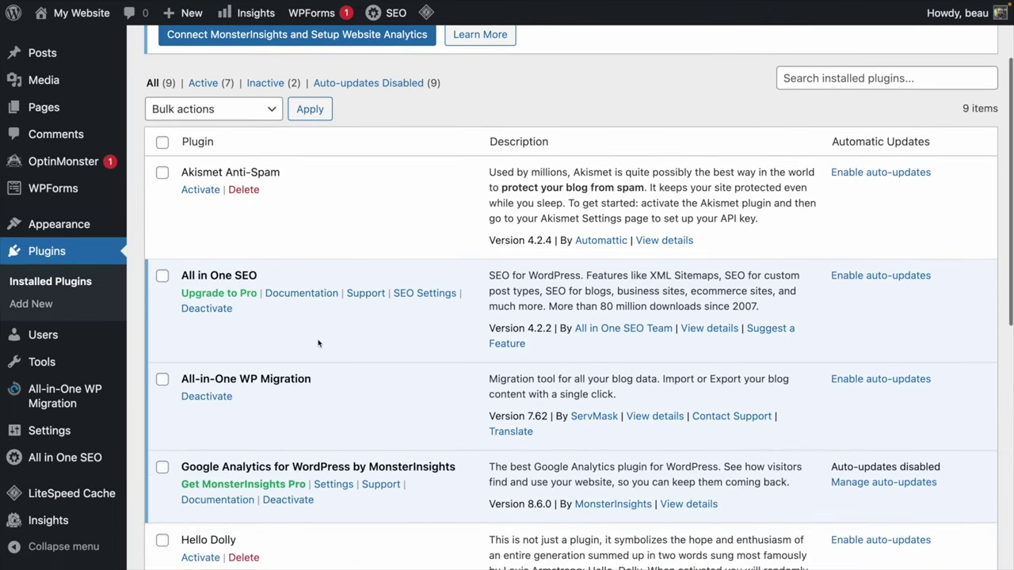
Tick All-in-One WP Migration, MonsterInsights, Hello Dolly, OptinMonster, WPForms Lite and All in One SEO.
click(162, 373)
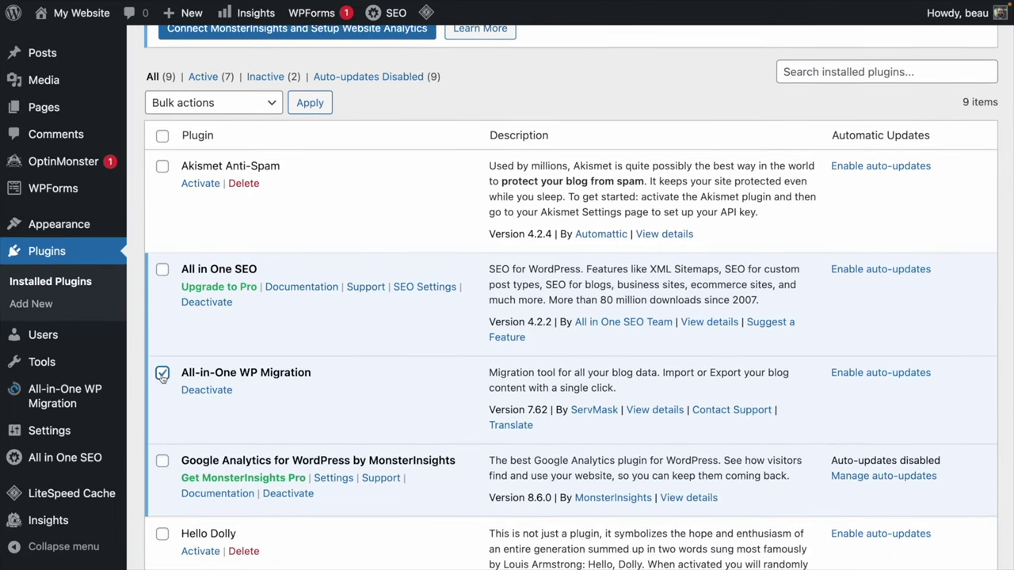
click(162, 461)
scroll(162, 465, down, 2)
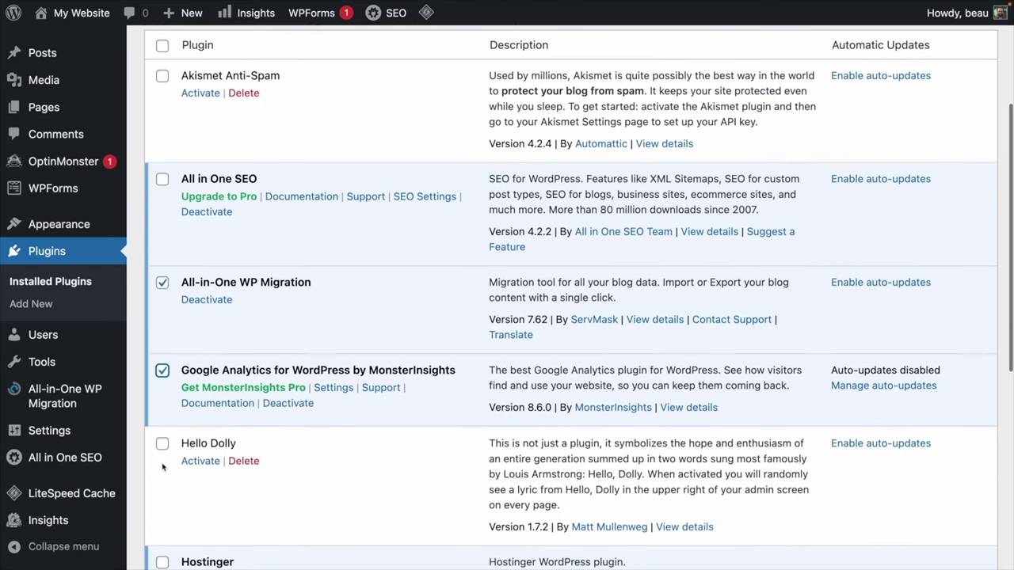
click(162, 444)
scroll(162, 446, down, 5)
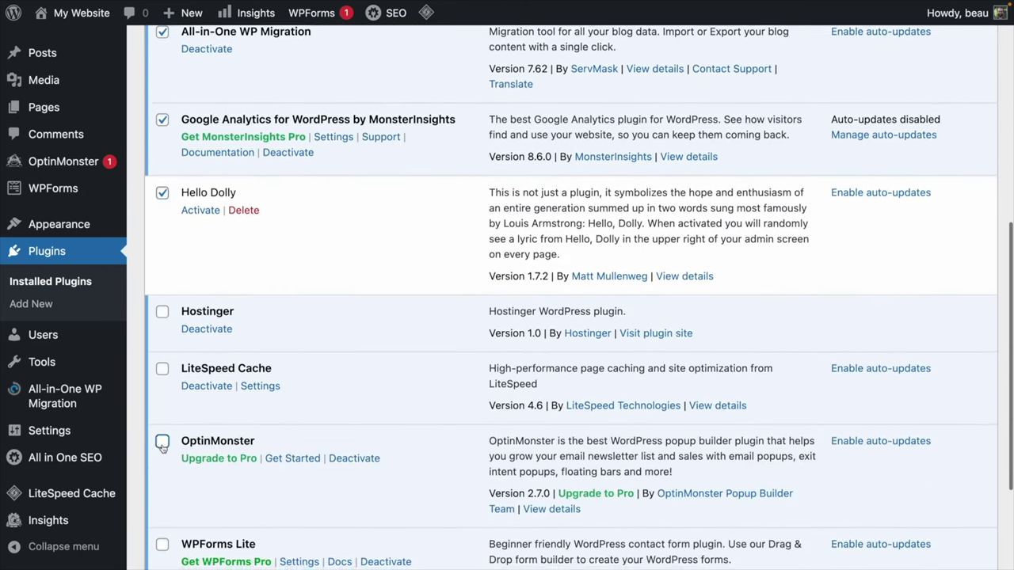
click(162, 441)
scroll(163, 444, down, 1)
click(162, 419)
scroll(162, 420, up, 6)
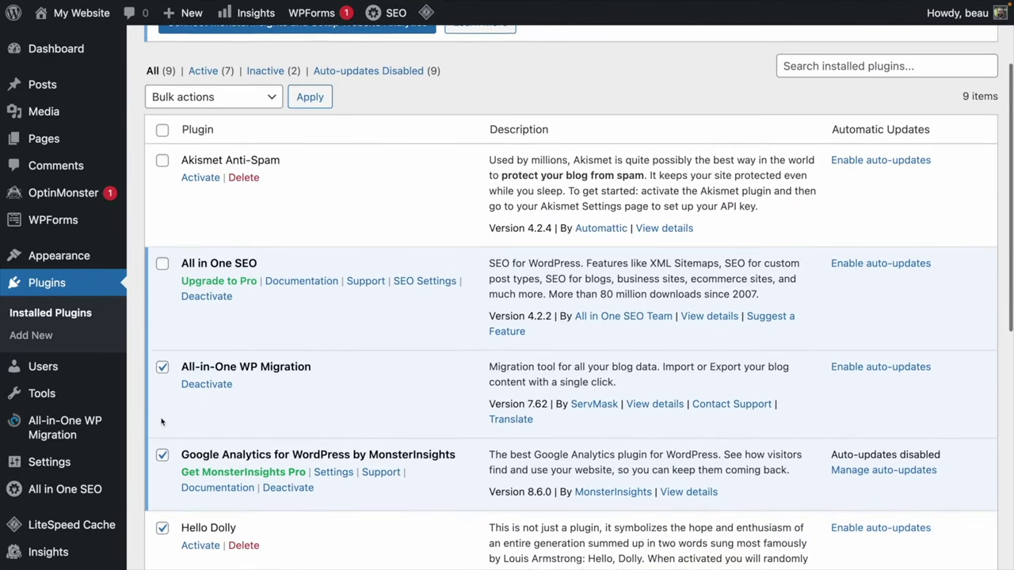
click(163, 276)
Apply the Deactivate bulk action to the ticked plugins.
scroll(162, 277, up, 3)
click(273, 230)
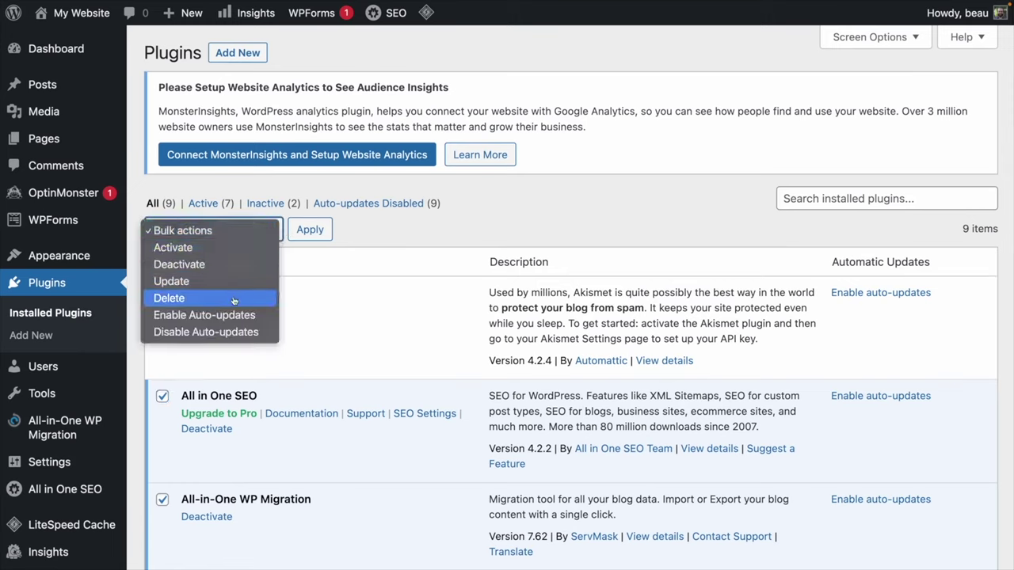
click(240, 265)
click(310, 229)
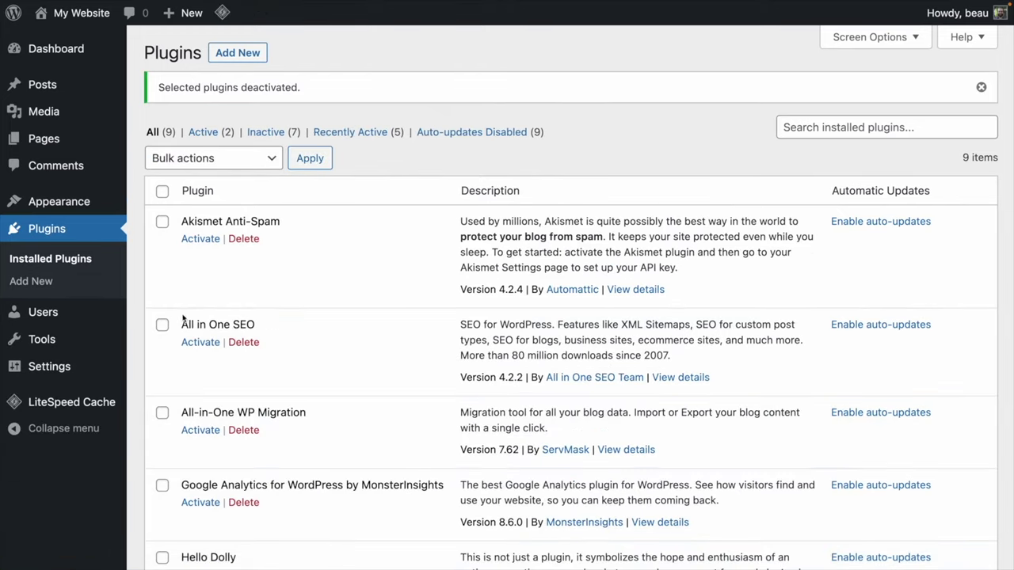
Tick All in One SEO, MonsterInsights, Hello Dolly, OptinMonster and WPForms Lite for deletion.
scroll(170, 307, down, 1)
click(162, 307)
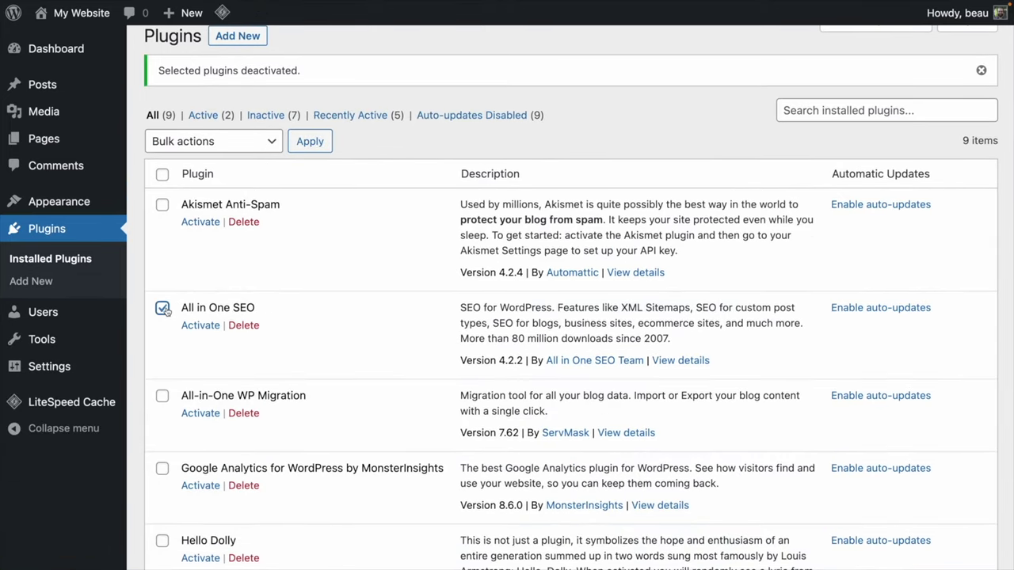
scroll(164, 311, down, 2)
click(162, 386)
scroll(154, 396, down, 2)
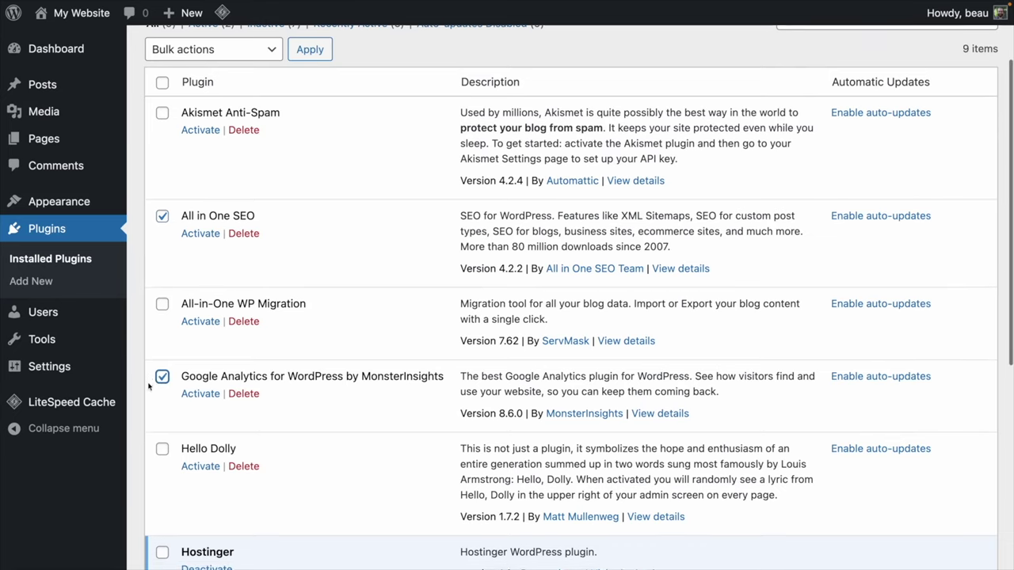
scroll(151, 406, down, 1)
click(161, 384)
scroll(162, 388, down, 3)
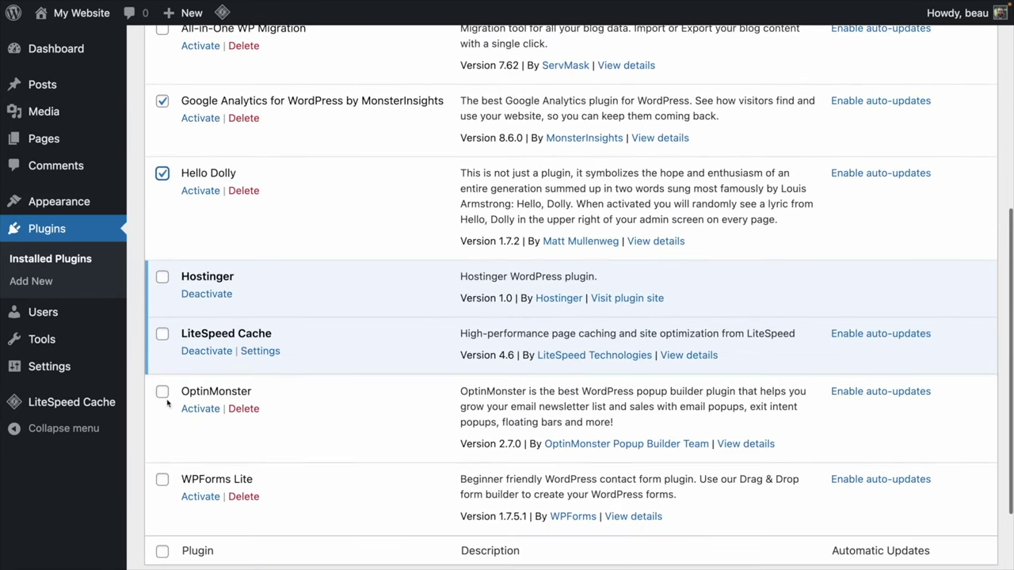
click(162, 391)
scroll(155, 472, down, 1)
click(162, 471)
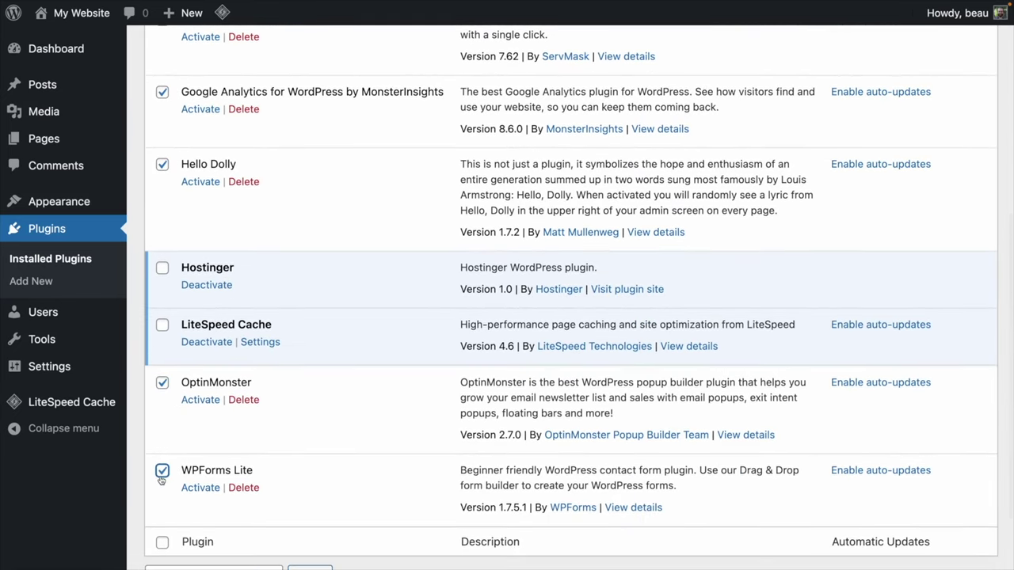
scroll(160, 523, down, 1)
scroll(159, 531, down, 1)
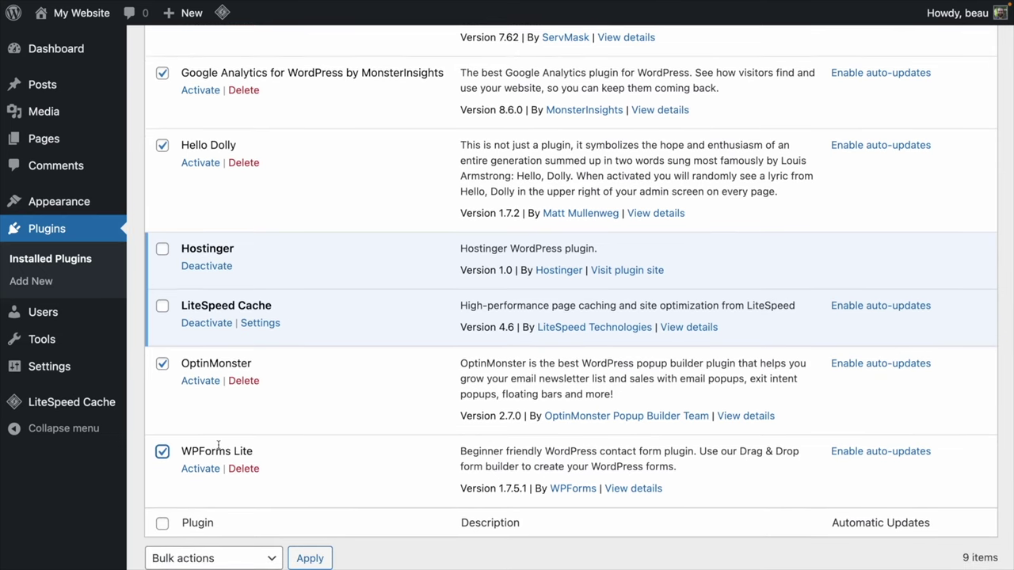
scroll(218, 446, up, 10)
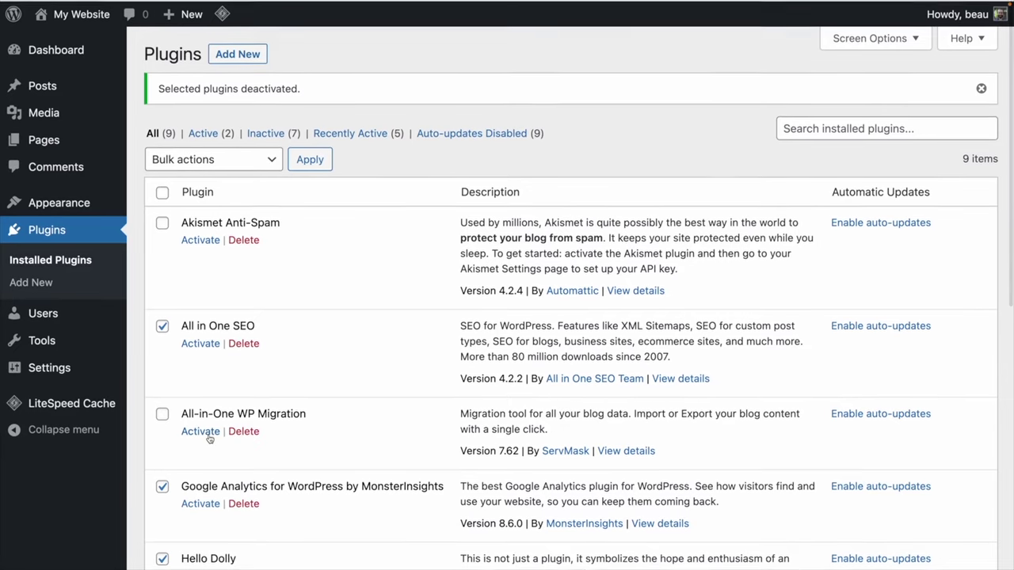
Apply the Delete bulk action to the ticked plugins and confirm it.
click(268, 159)
click(240, 227)
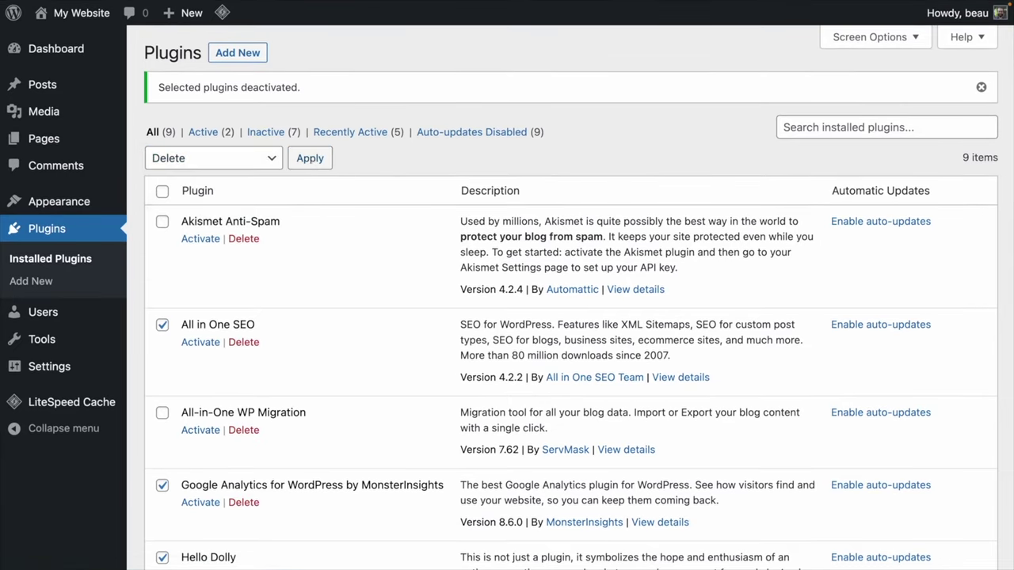
click(329, 155)
click(586, 65)
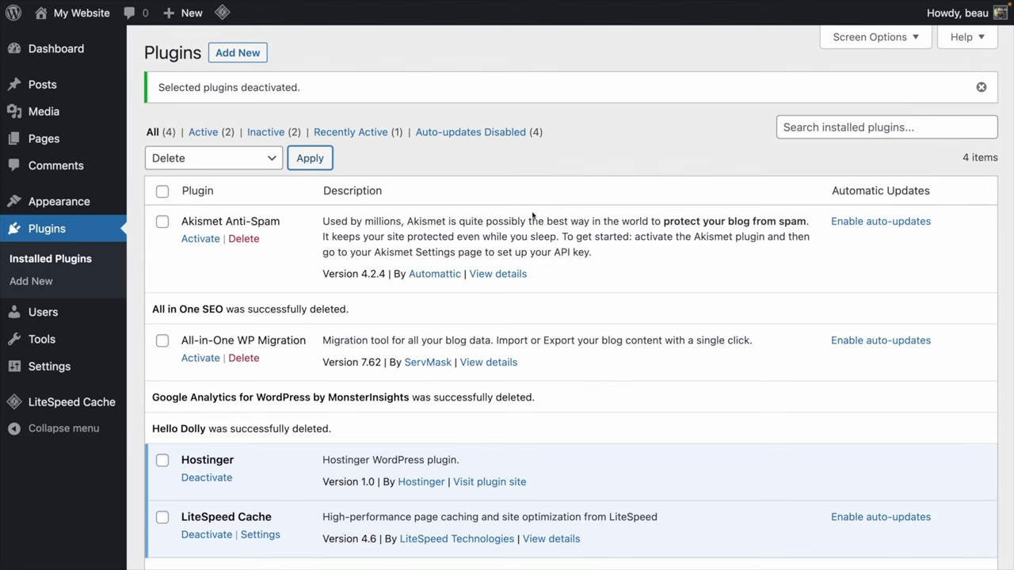
scroll(532, 214, down, 5)
scroll(532, 210, up, 5)
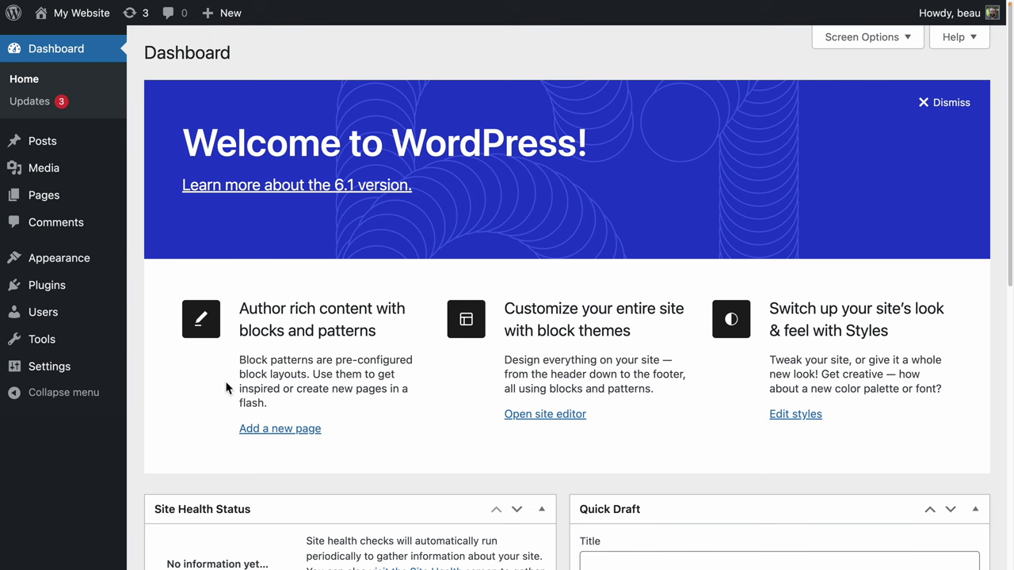
Open the Appearance > Themes page to view the installed themes.
click(59, 263)
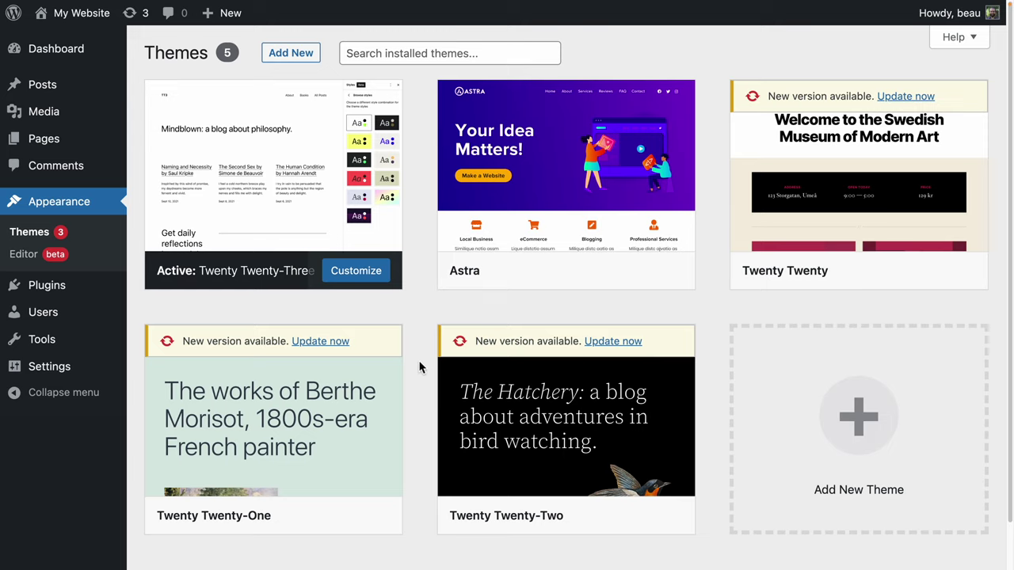
Open Add New Themes and browse the theme directory.
click(295, 60)
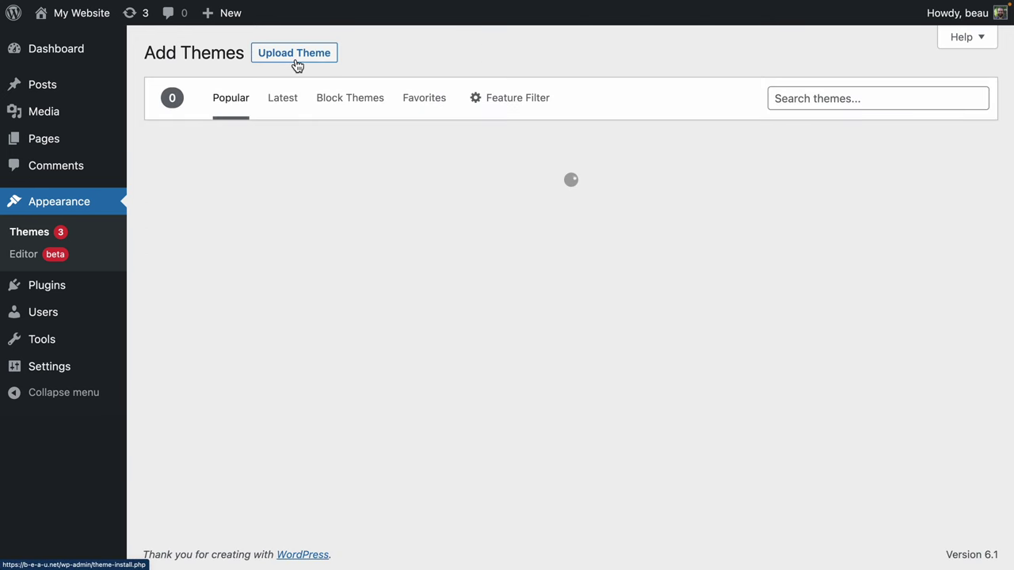
scroll(407, 276, down, 1)
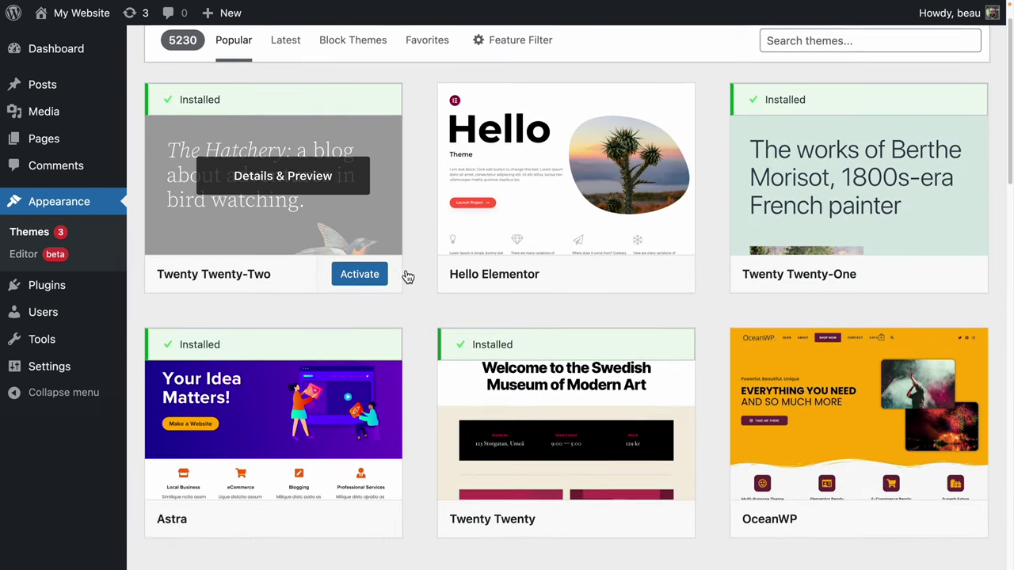
scroll(407, 277, down, 8)
scroll(407, 276, down, 4)
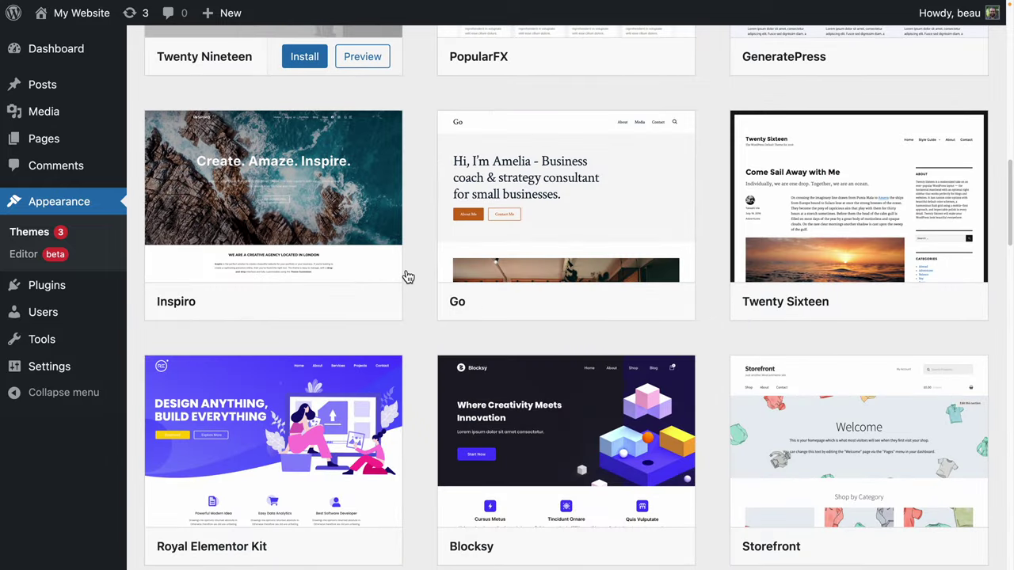
scroll(407, 276, up, 12)
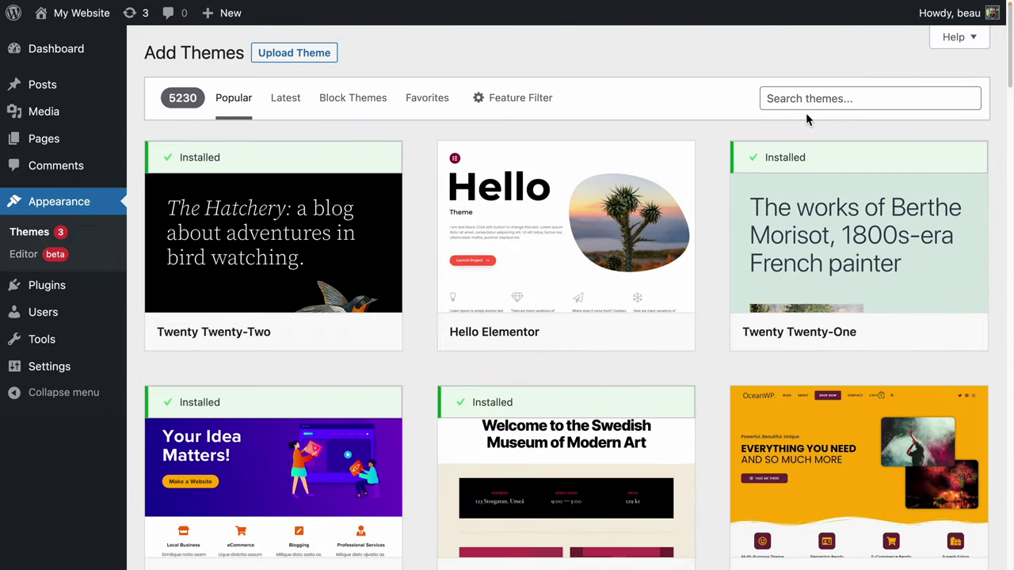
scroll(459, 272, down, 2)
scroll(459, 272, up, 2)
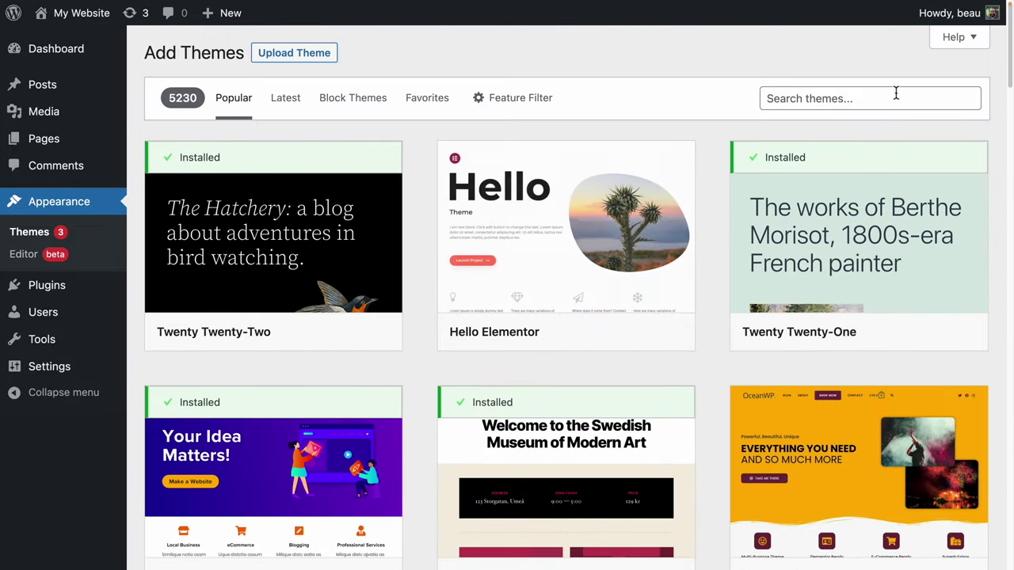
Search the theme directory for 'astra'.
click(896, 95)
text(ast)
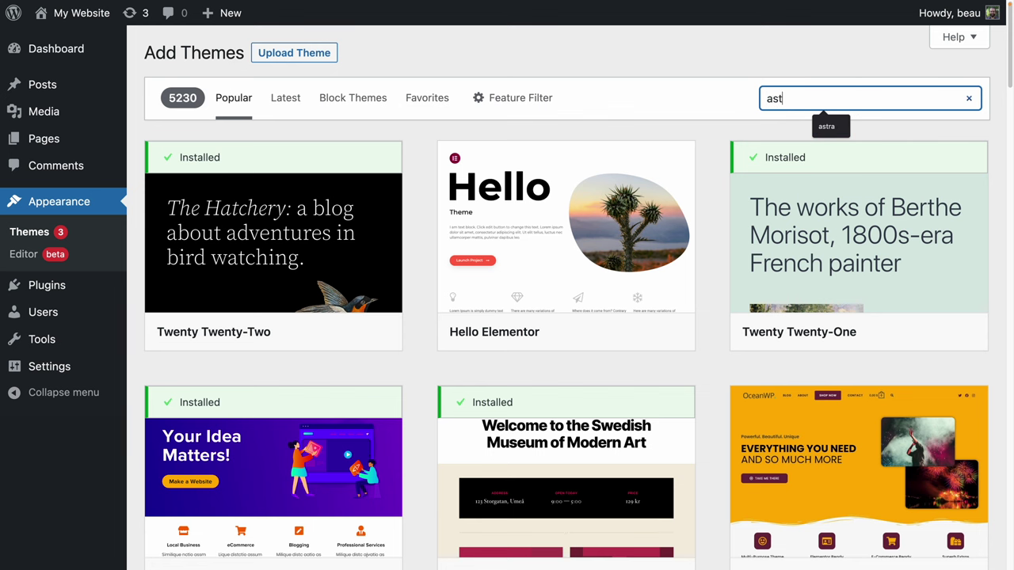
text(ra)
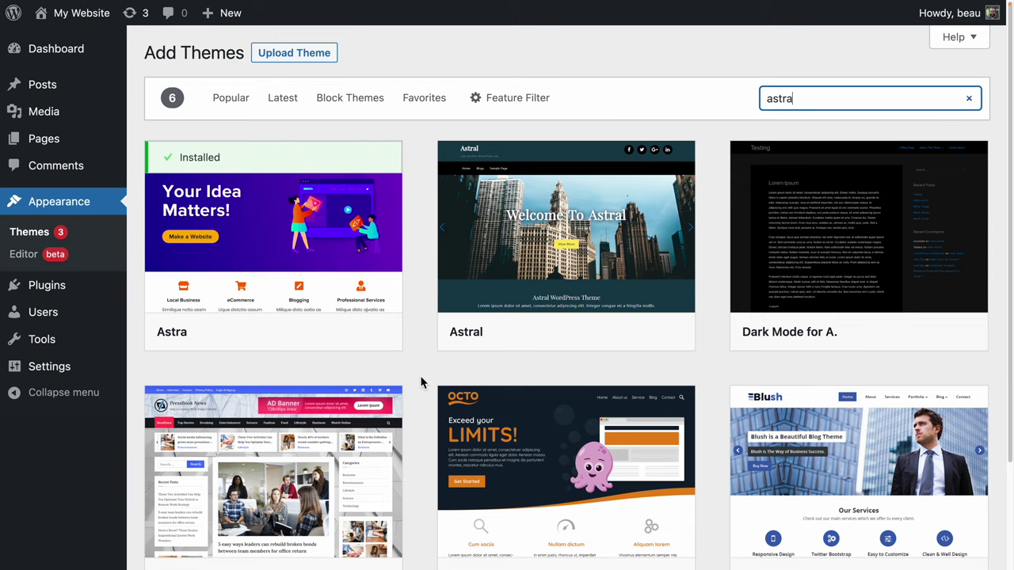
mouse_move(228, 245)
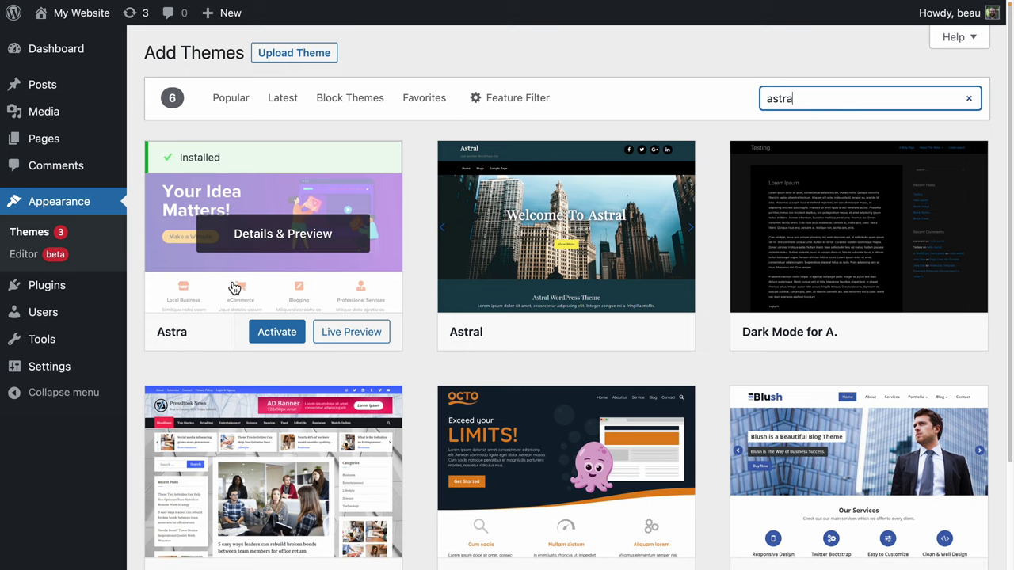
Activate the Astra theme and review the starter templates notice.
click(283, 335)
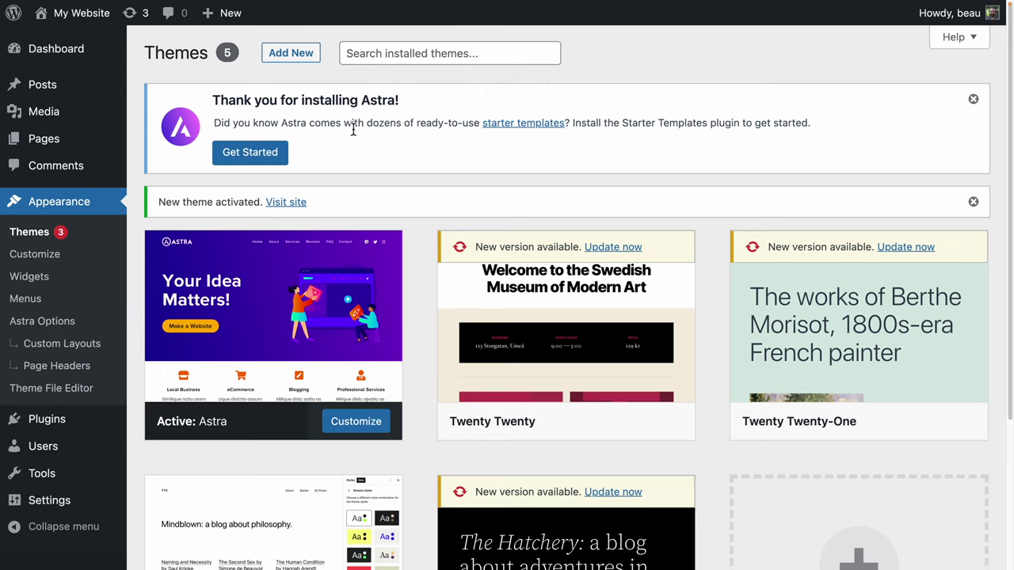
drag(352, 125, 570, 127)
click(633, 126)
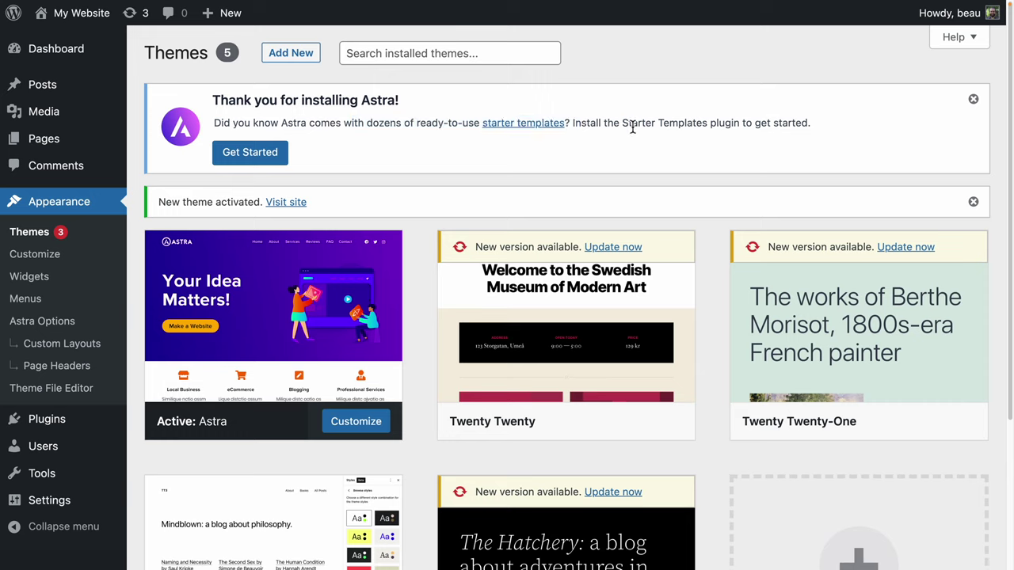
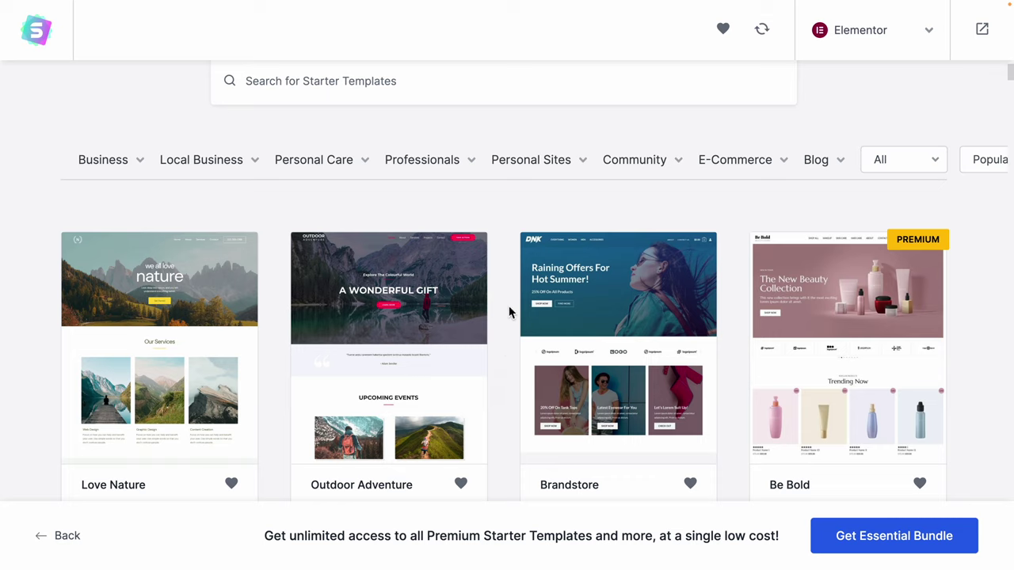
Browse the template grid and choose the Creative Blog template to begin its logo setup.
scroll(510, 269, down, 1)
scroll(511, 267, down, 1)
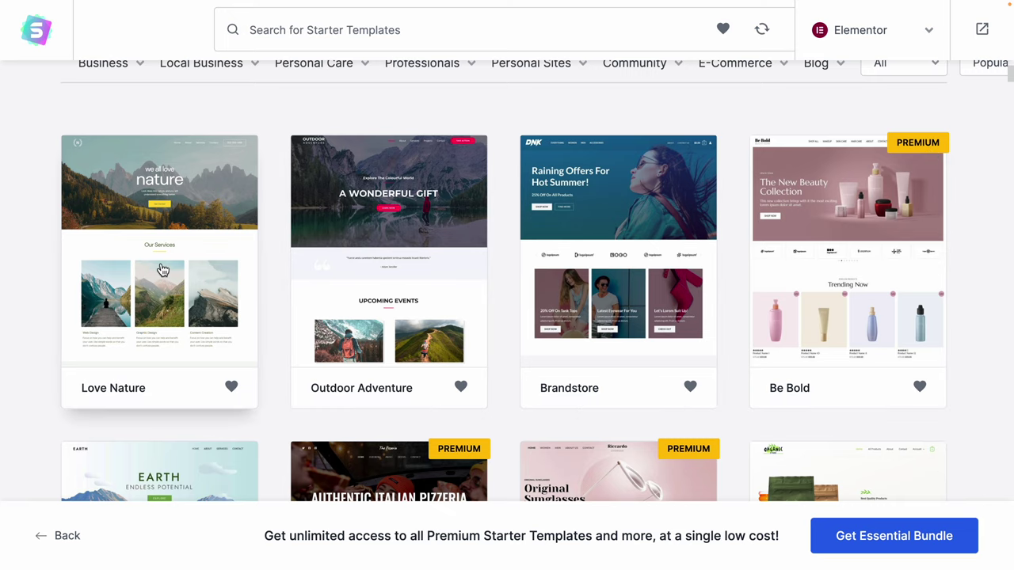
scroll(161, 270, down, 4)
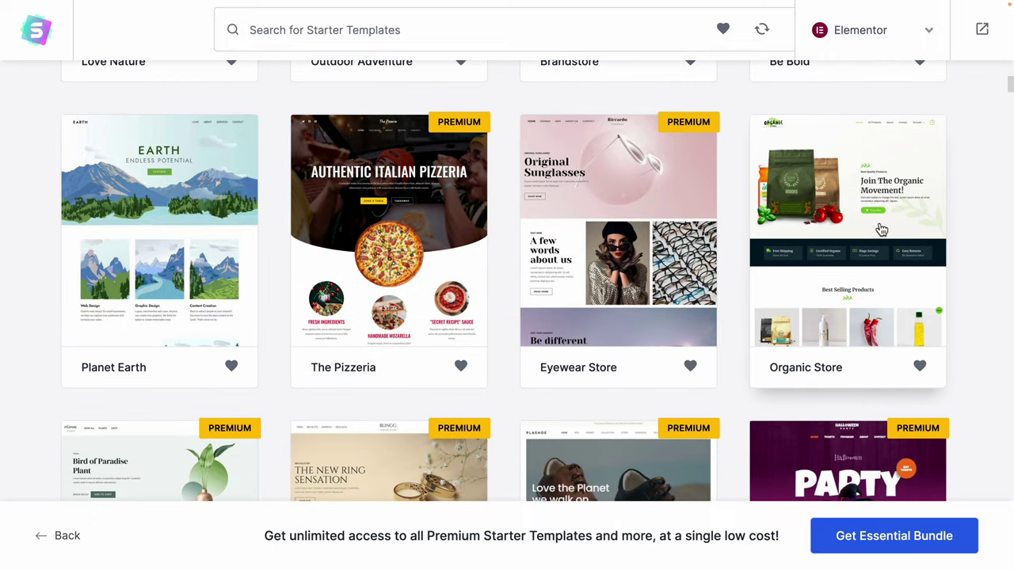
scroll(921, 236, down, 4)
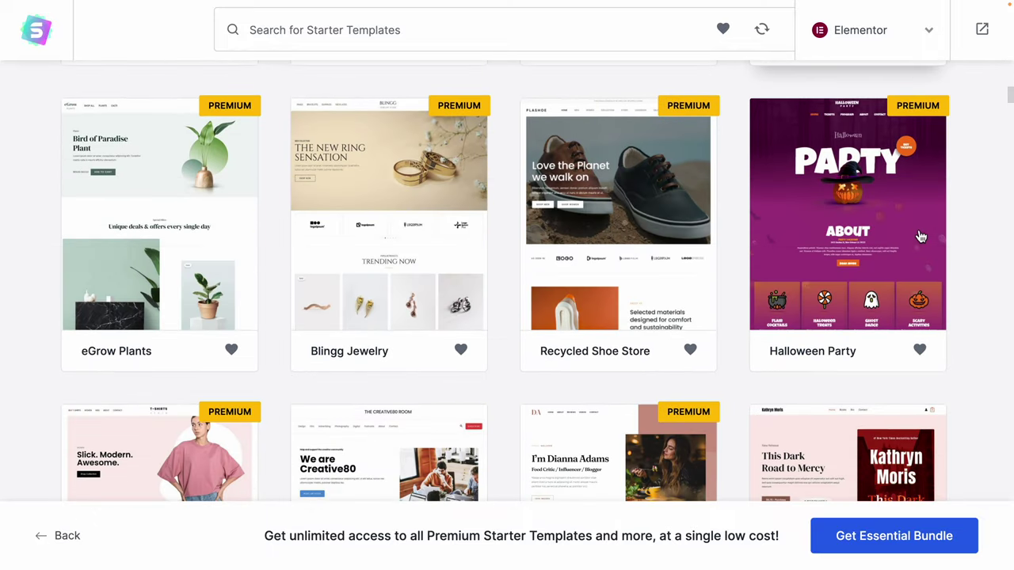
scroll(487, 293, down, 2)
scroll(412, 317, down, 2)
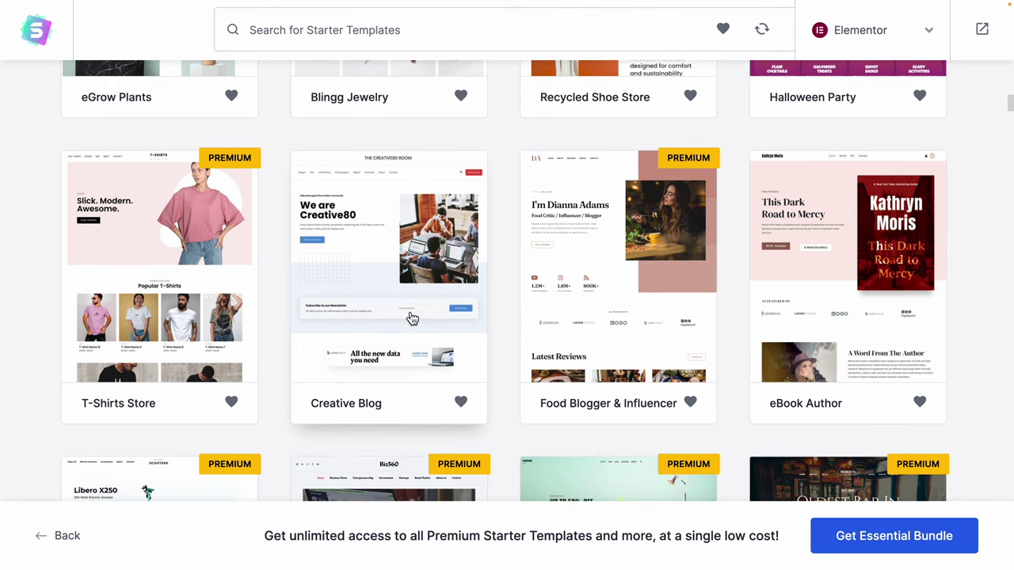
scroll(412, 317, down, 1)
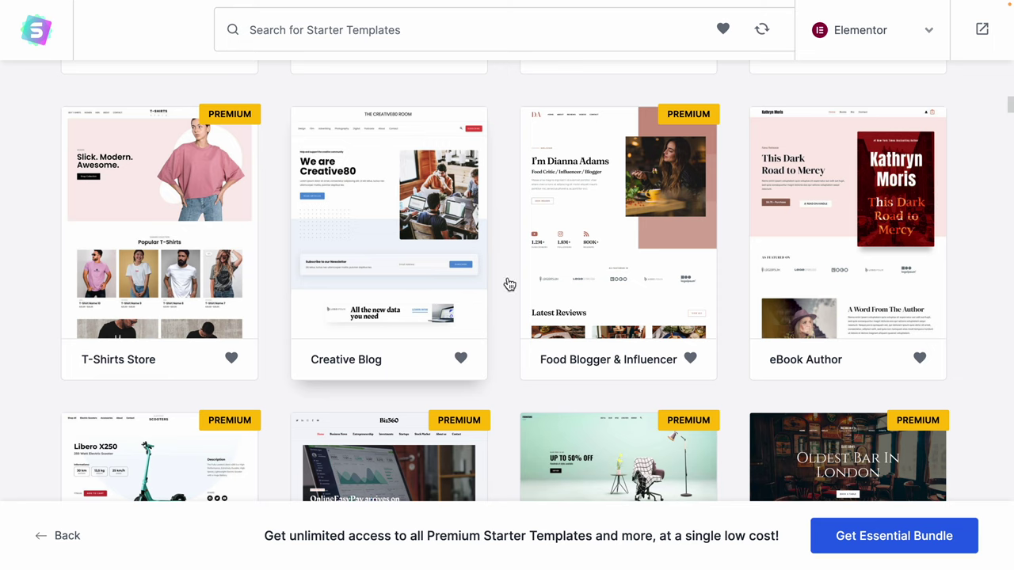
scroll(908, 280, down, 5)
scroll(869, 144, up, 1)
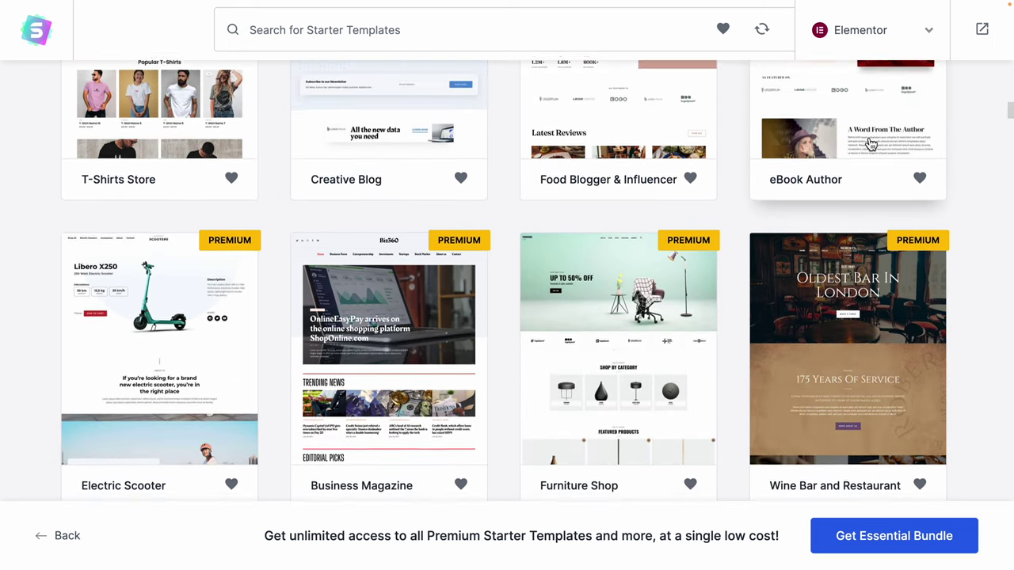
scroll(520, 199, down, 10)
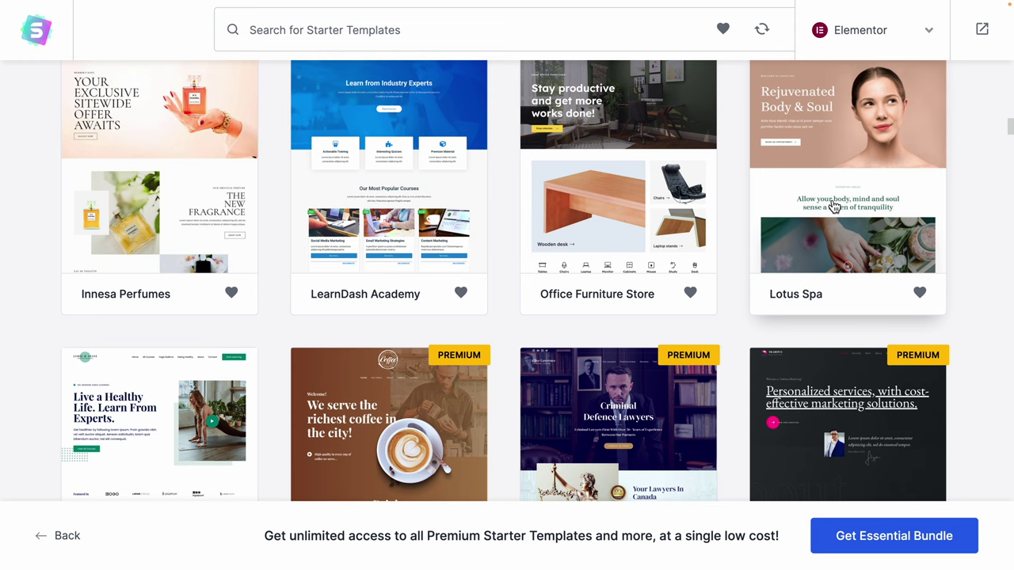
scroll(834, 207, down, 5)
scroll(834, 207, up, 3)
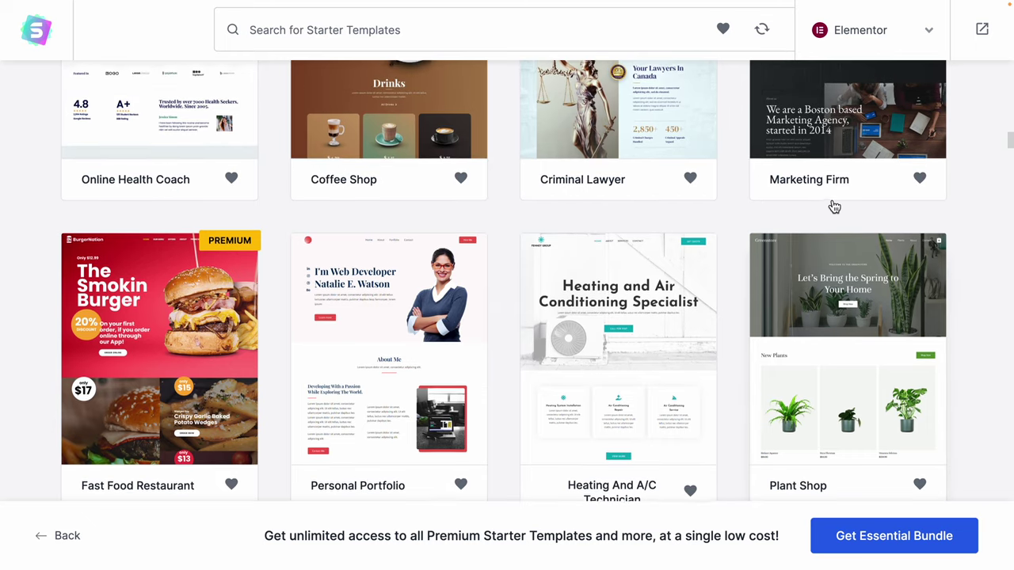
scroll(834, 207, up, 8)
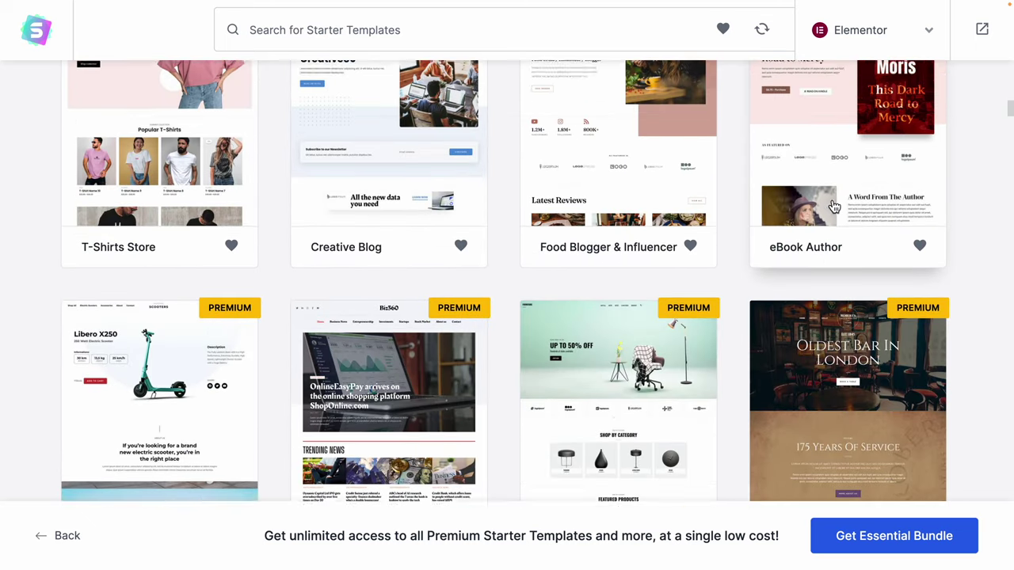
scroll(831, 205, down, 3)
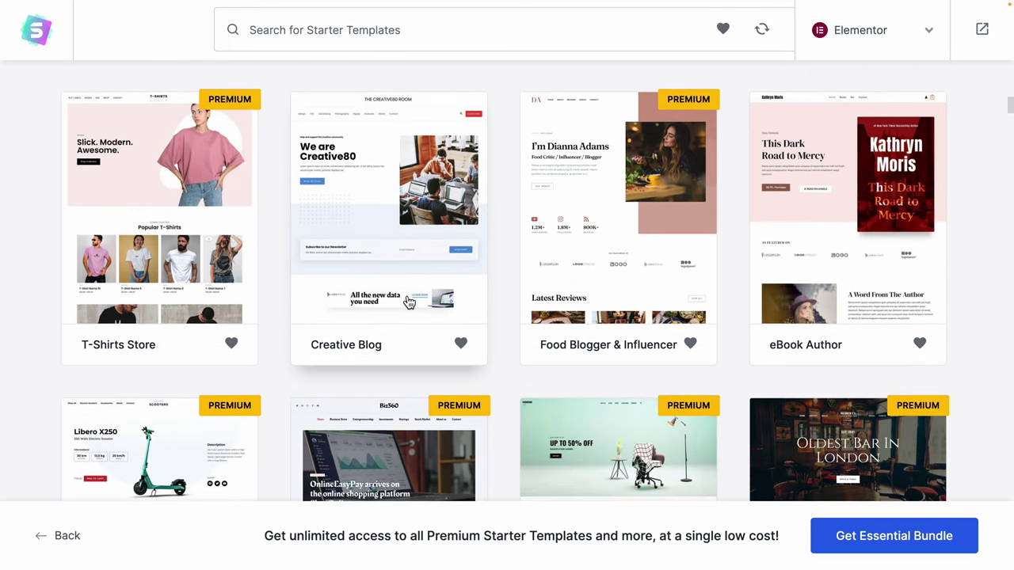
click(359, 202)
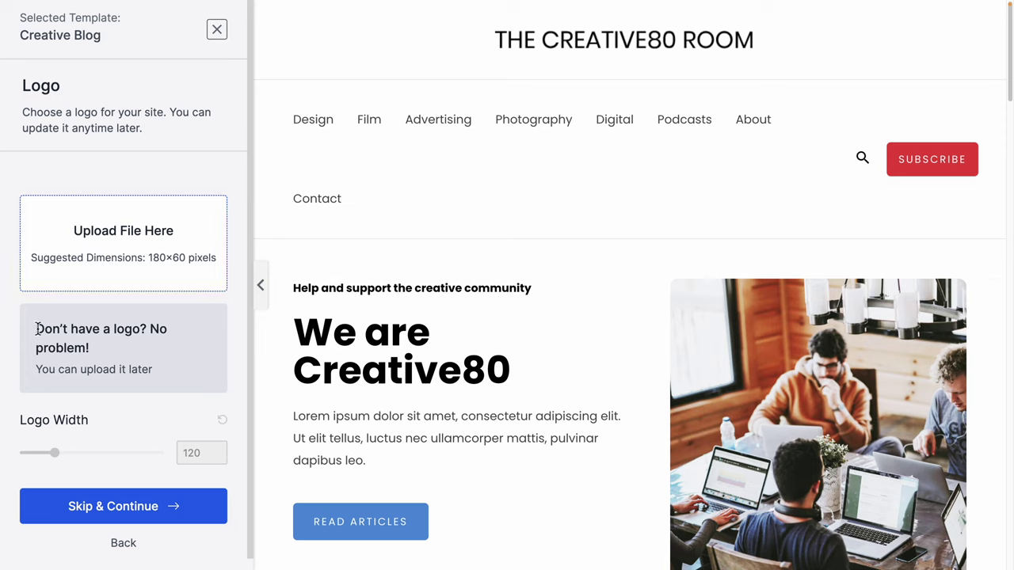
drag(37, 328, 158, 360)
click(62, 376)
drag(39, 369, 180, 378)
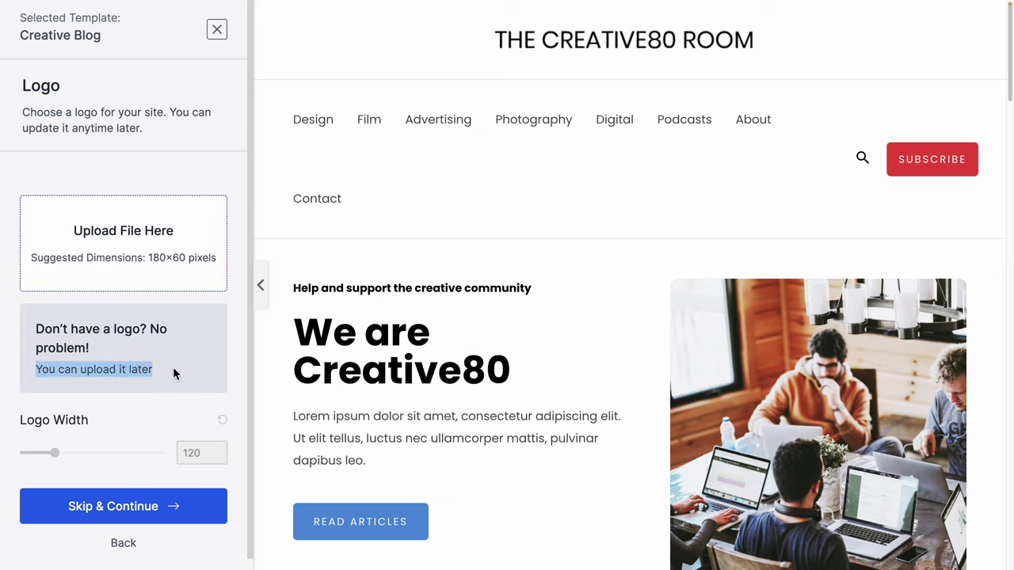
click(172, 367)
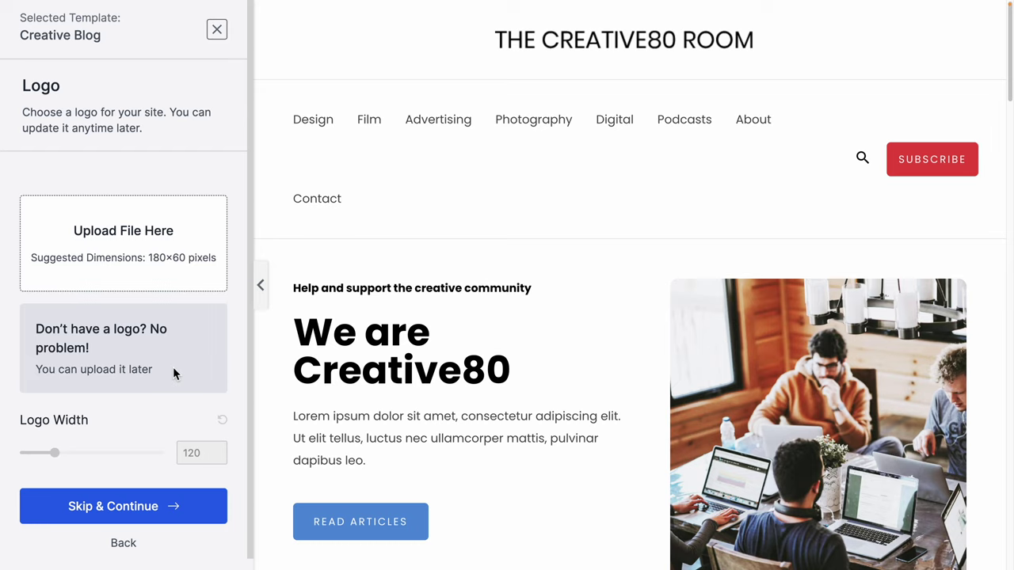
Skip the logo step and preview the pink, yellow, green, blue, cyan and teal palettes.
click(168, 506)
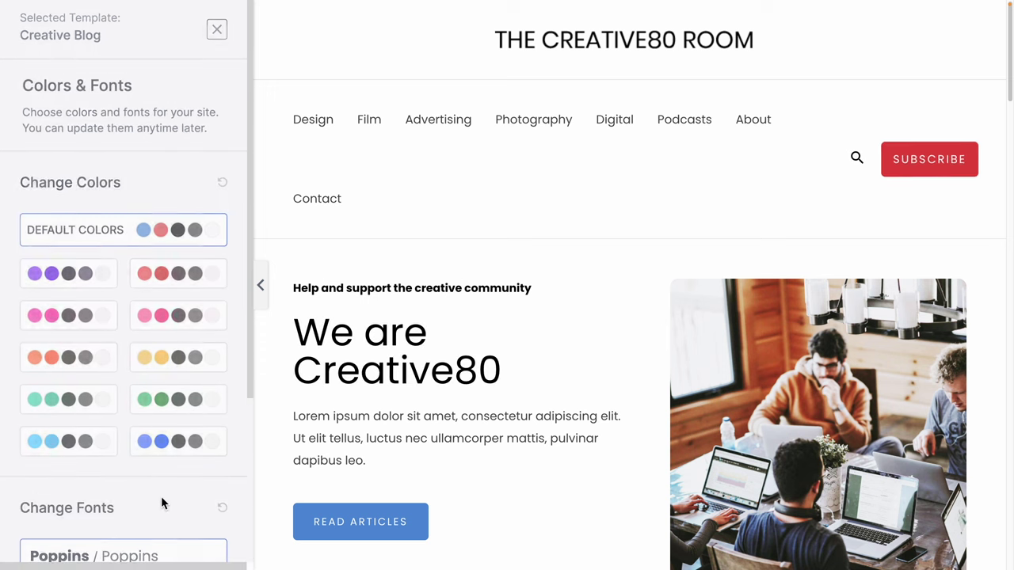
click(188, 325)
click(196, 357)
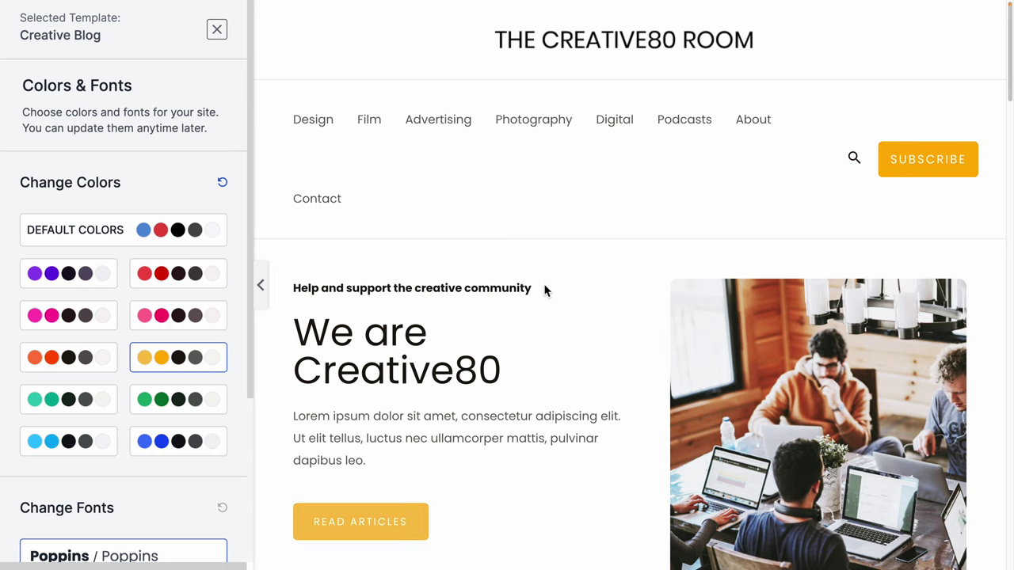
scroll(599, 288, down, 8)
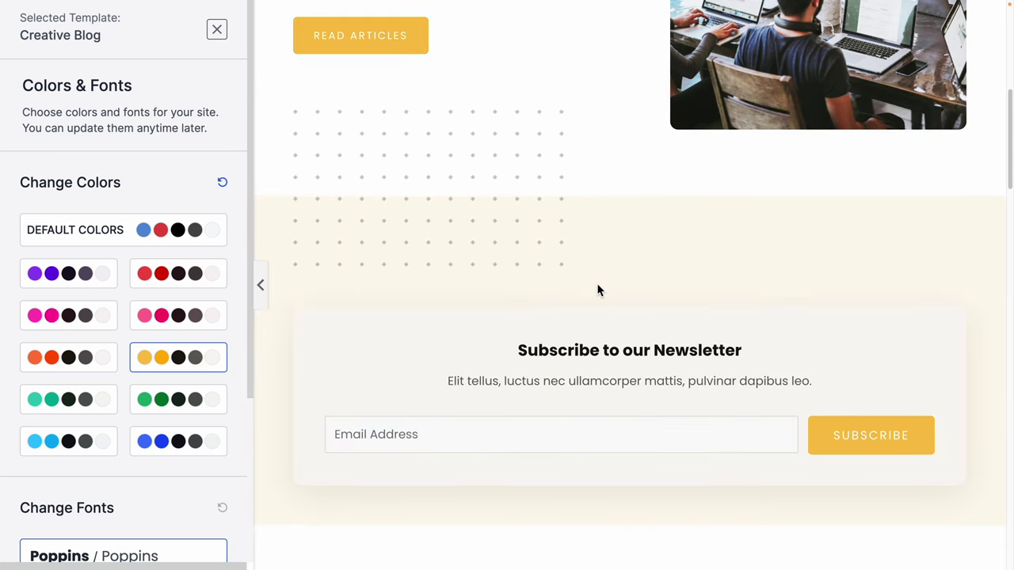
click(165, 401)
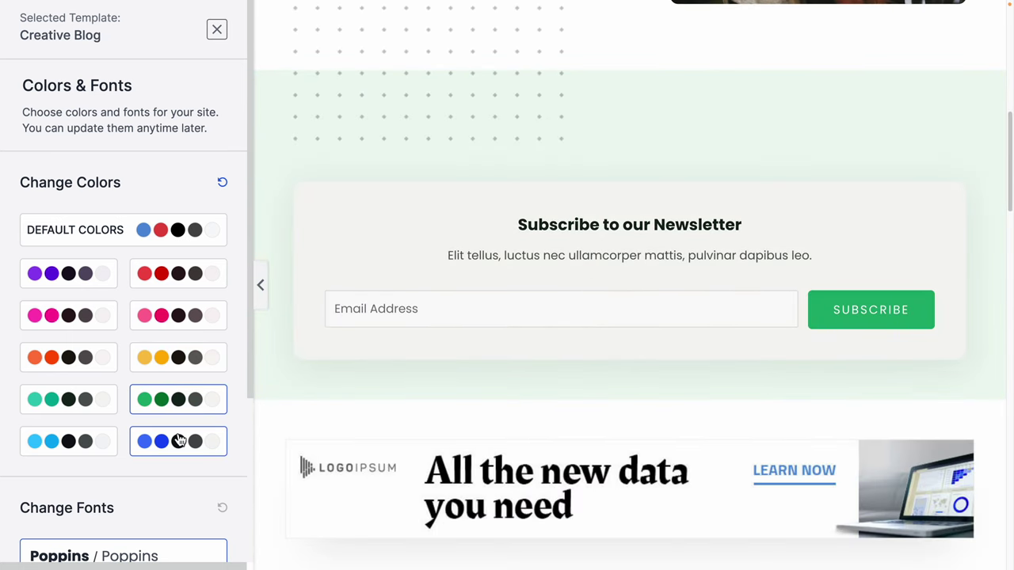
click(175, 440)
click(87, 446)
click(54, 400)
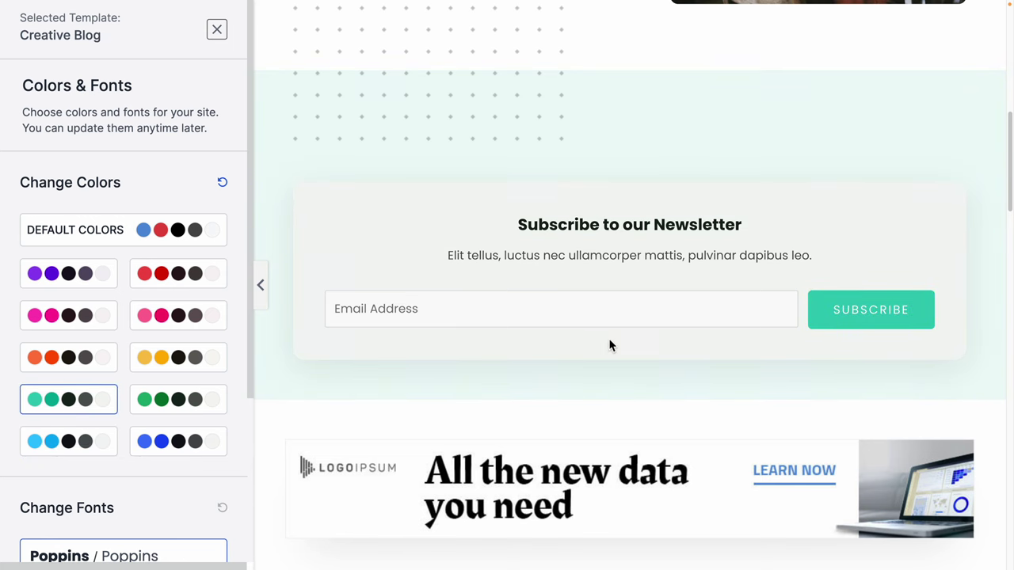
scroll(609, 343, down, 5)
scroll(609, 339, down, 10)
Settle on the green colour palette after comparing yellow, teal and pink again.
click(171, 357)
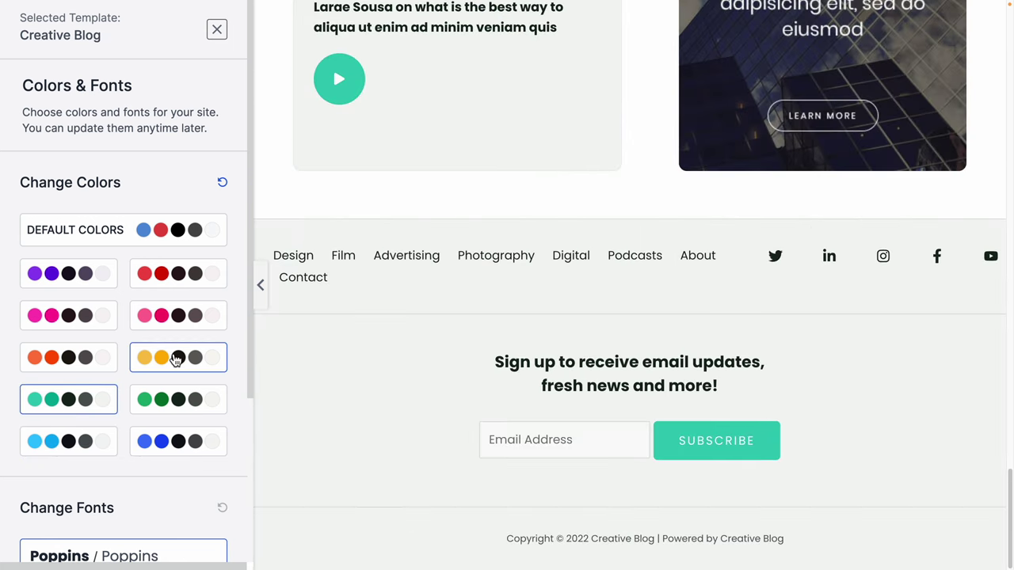
click(180, 407)
click(88, 401)
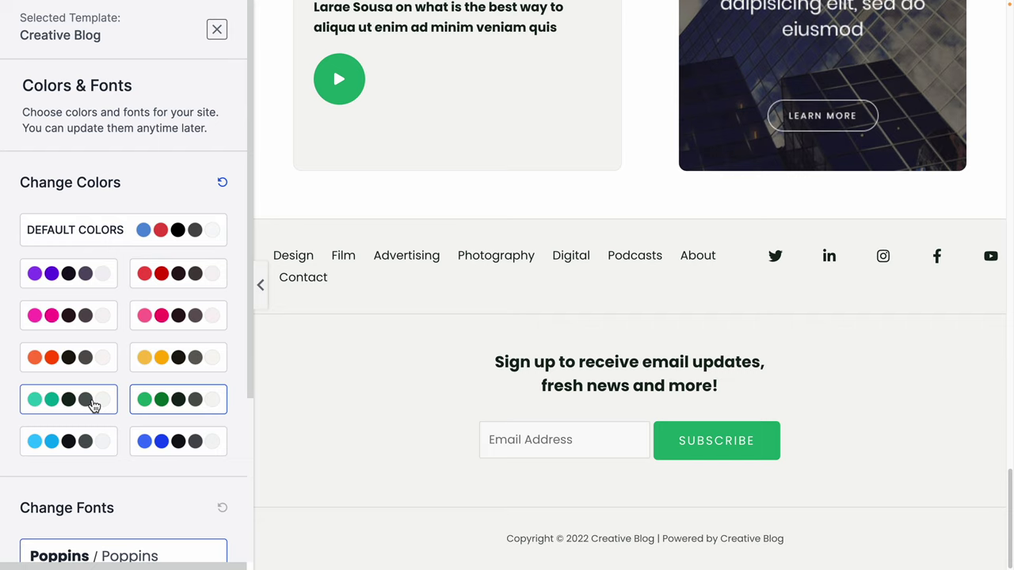
click(204, 317)
right_click(269, 441)
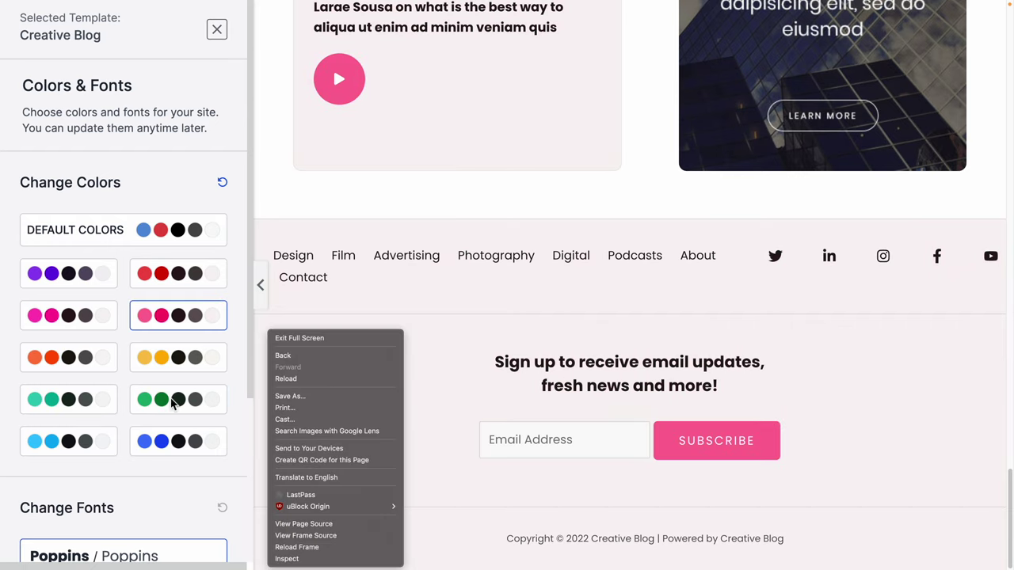
click(174, 405)
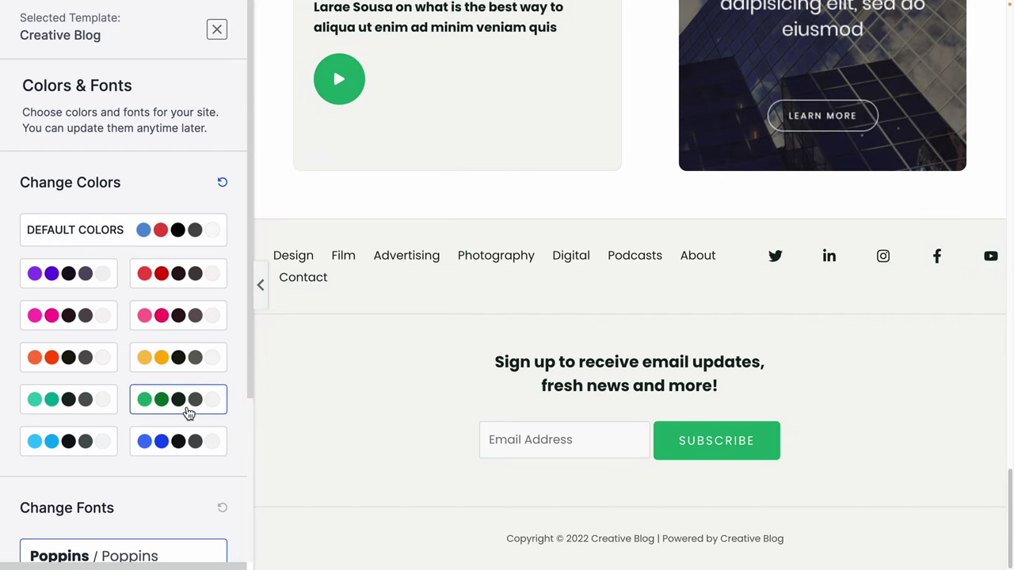
Choose the Vollkorn / Open Sans font pairing over Merriweather / Inter and continue.
scroll(188, 413, down, 3)
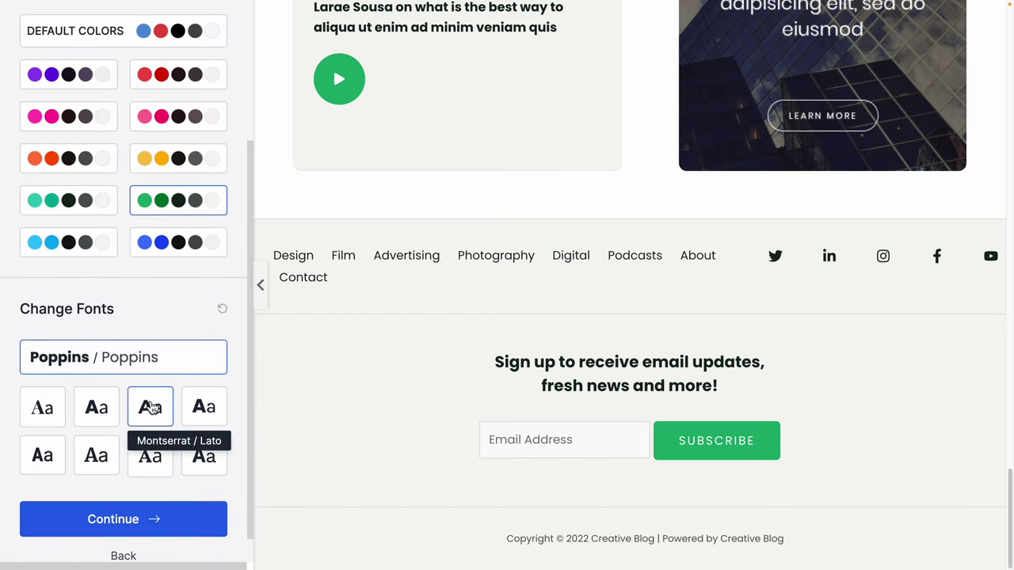
click(165, 466)
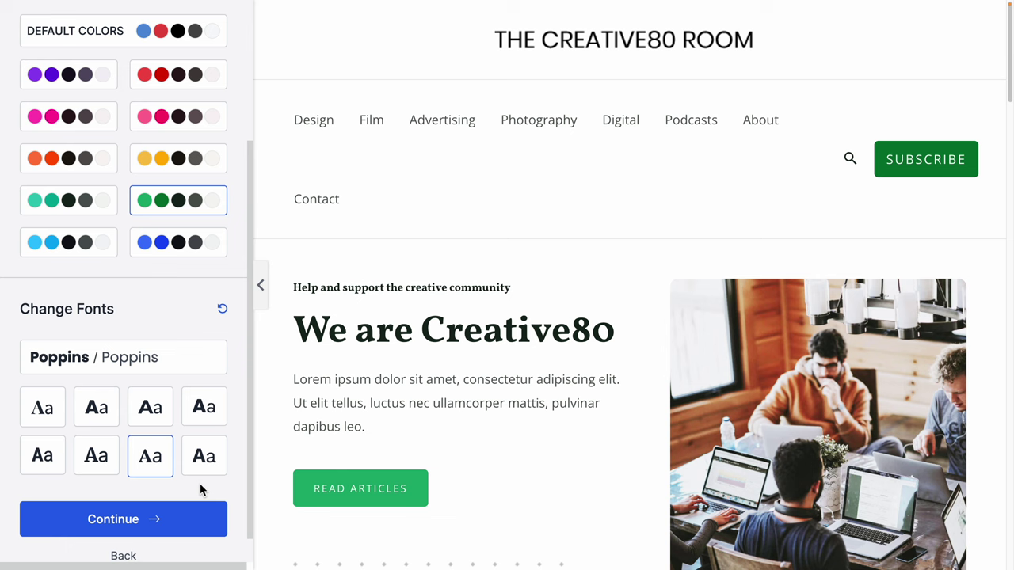
click(111, 463)
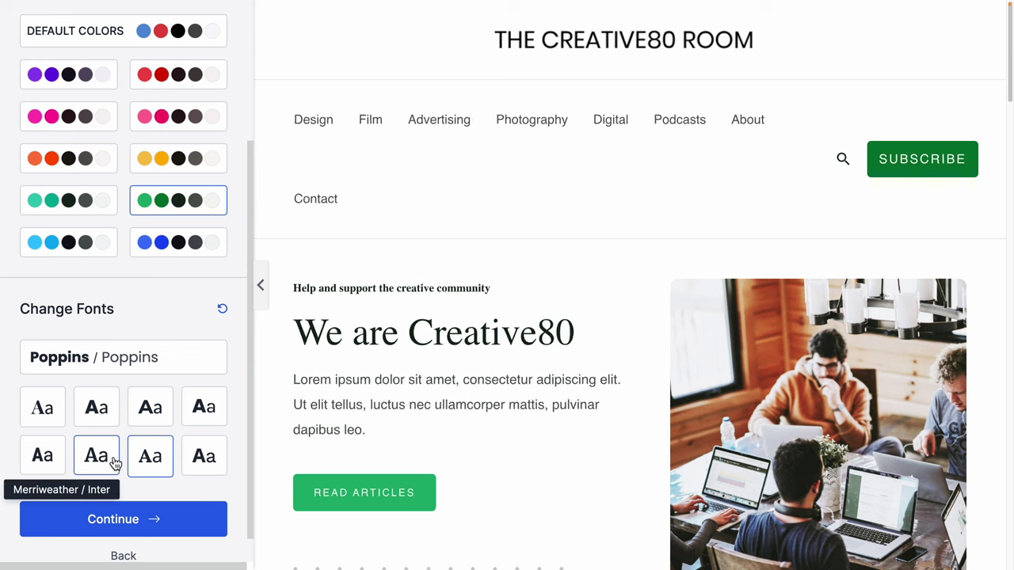
click(165, 465)
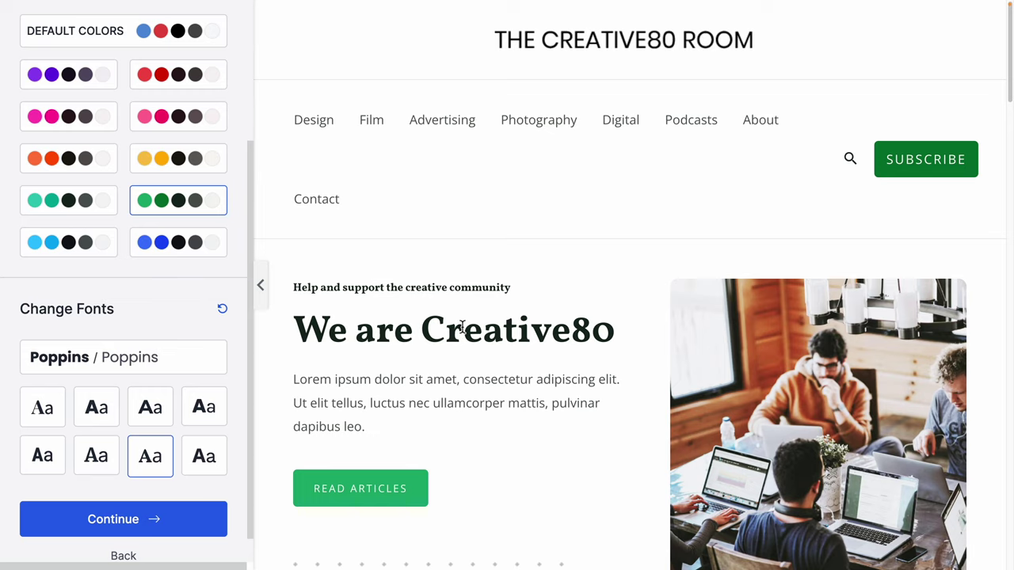
click(120, 529)
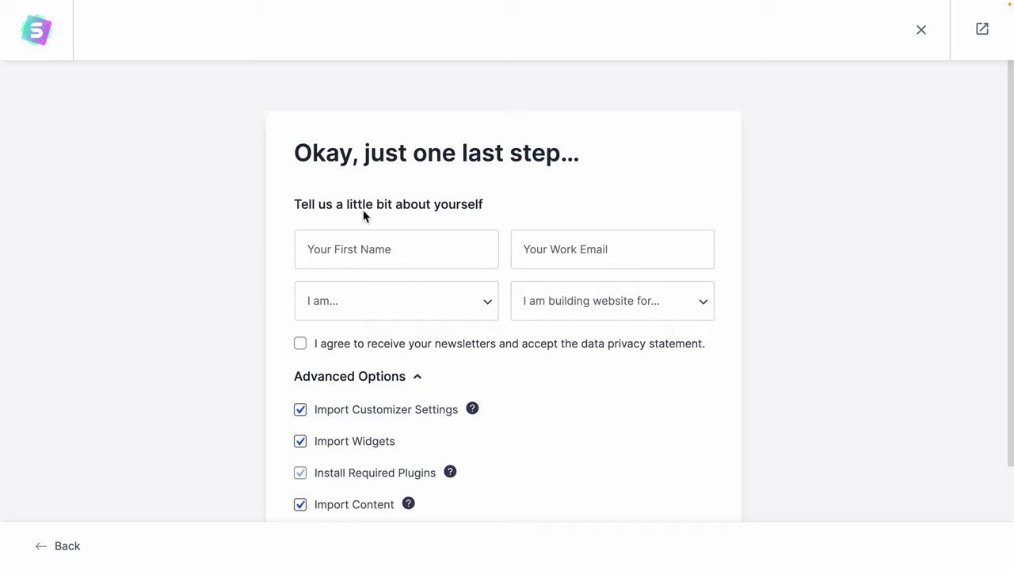
Untick the newsletter and Share Non-Sensitive Data boxes, then submit to build the website.
drag(304, 199, 502, 203)
click(504, 205)
scroll(414, 351, down, 3)
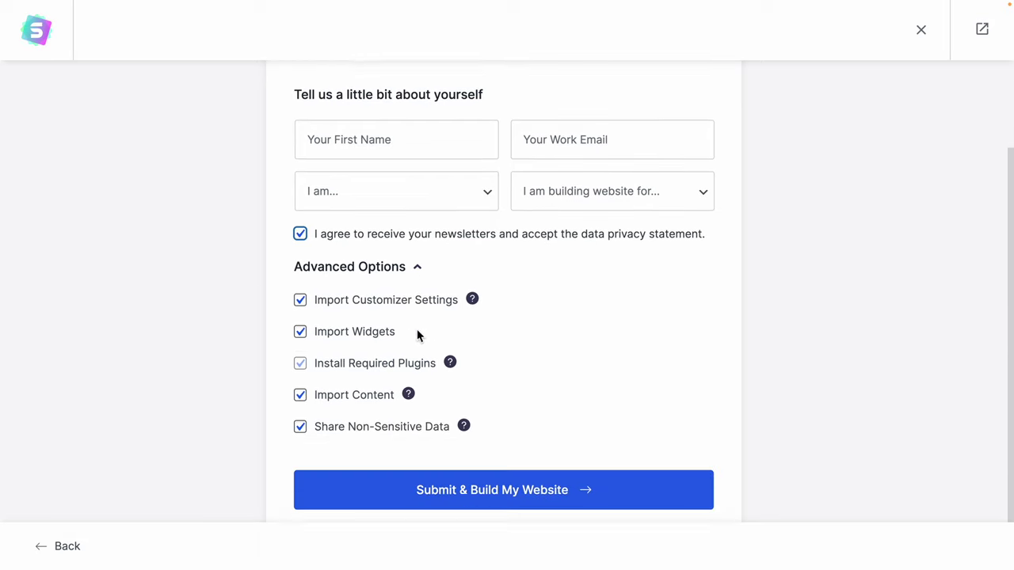
click(300, 217)
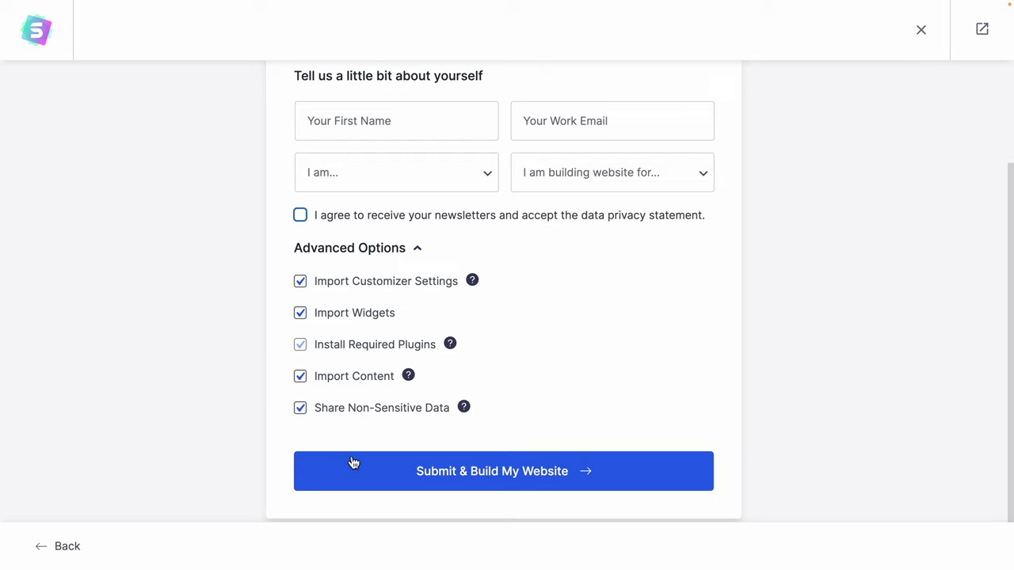
click(308, 417)
click(557, 473)
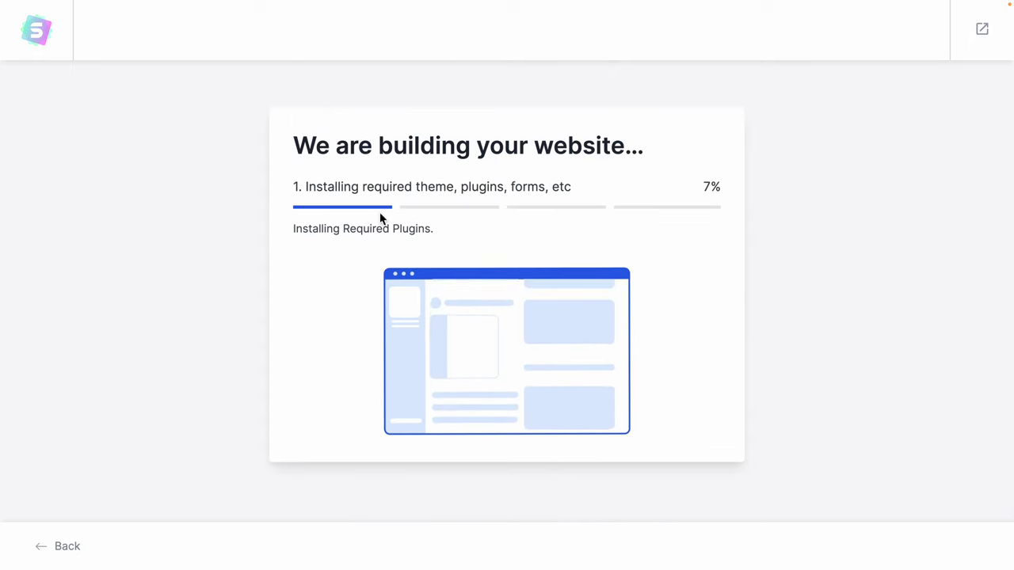
Wait for the website build to finish and 'The Creative80 Room' homepage to load.
drag(307, 188, 553, 187)
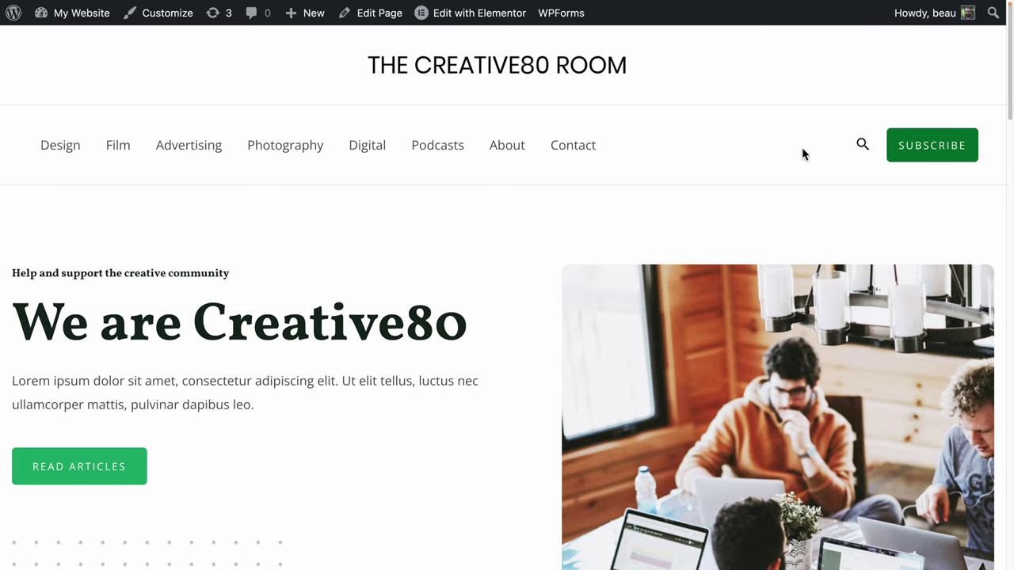
Try the header search box, then scroll through the Creative80 home page.
click(865, 146)
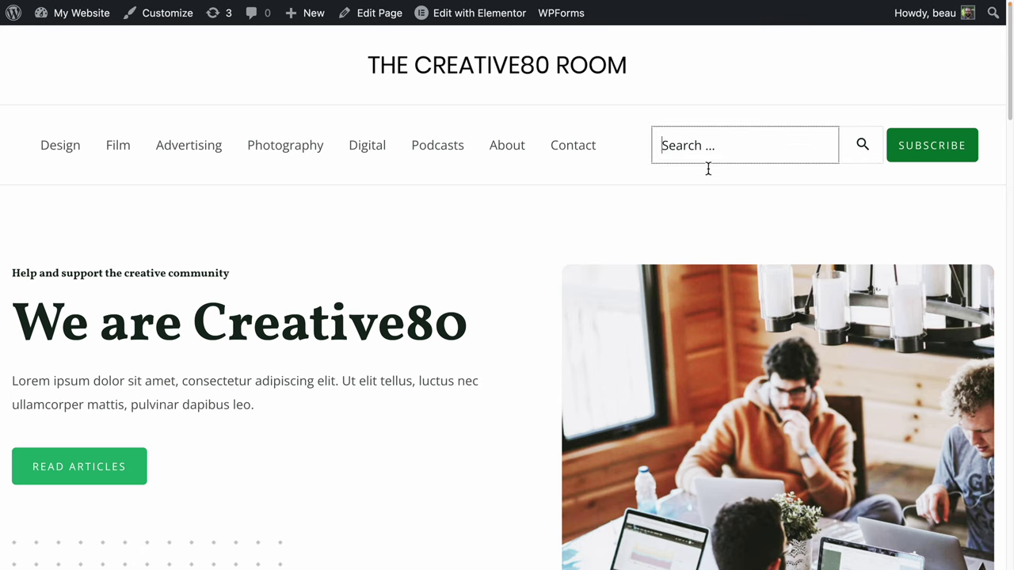
click(341, 315)
scroll(238, 332, down, 5)
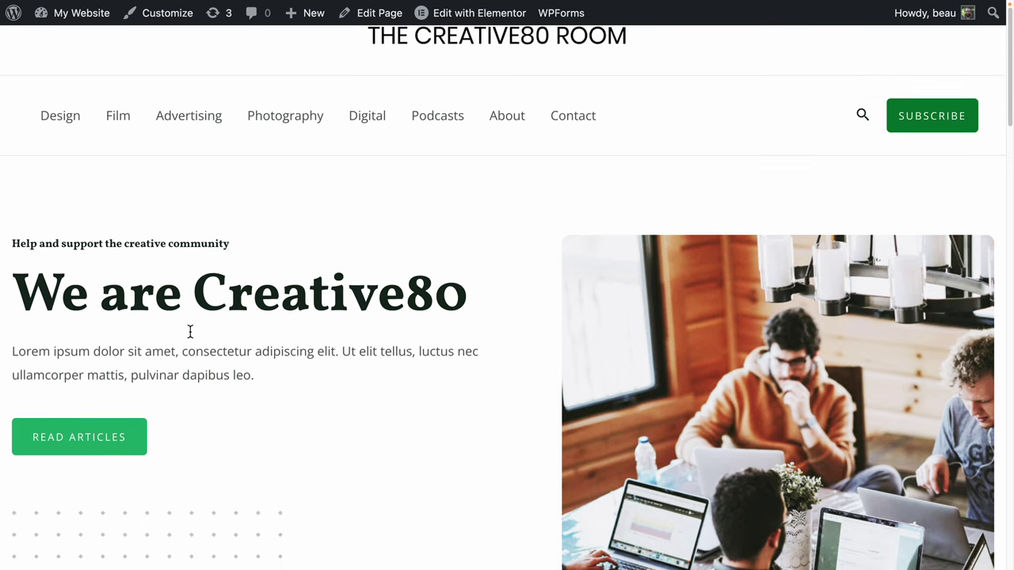
scroll(230, 275, down, 5)
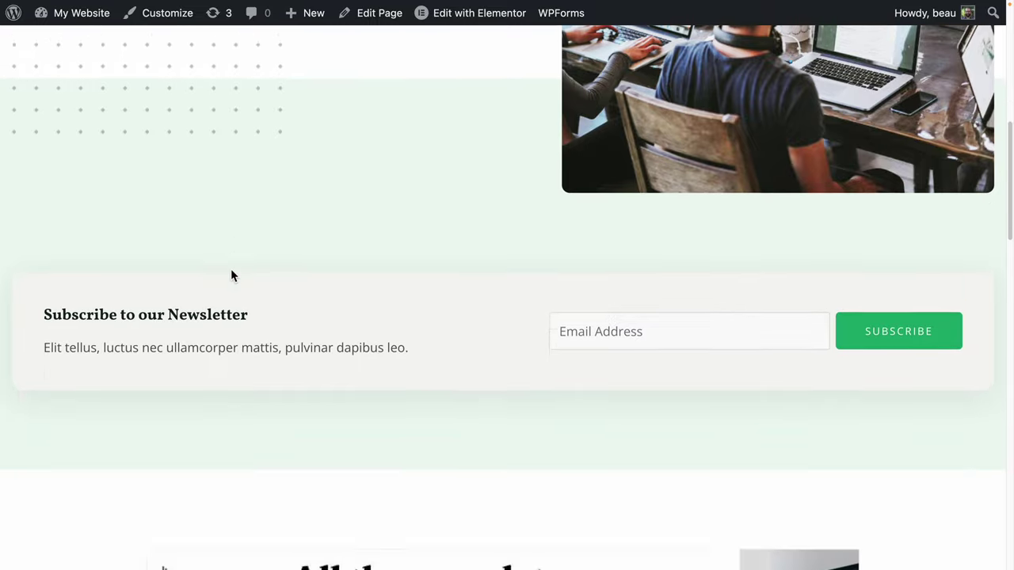
scroll(229, 274, up, 1)
scroll(352, 194, down, 3)
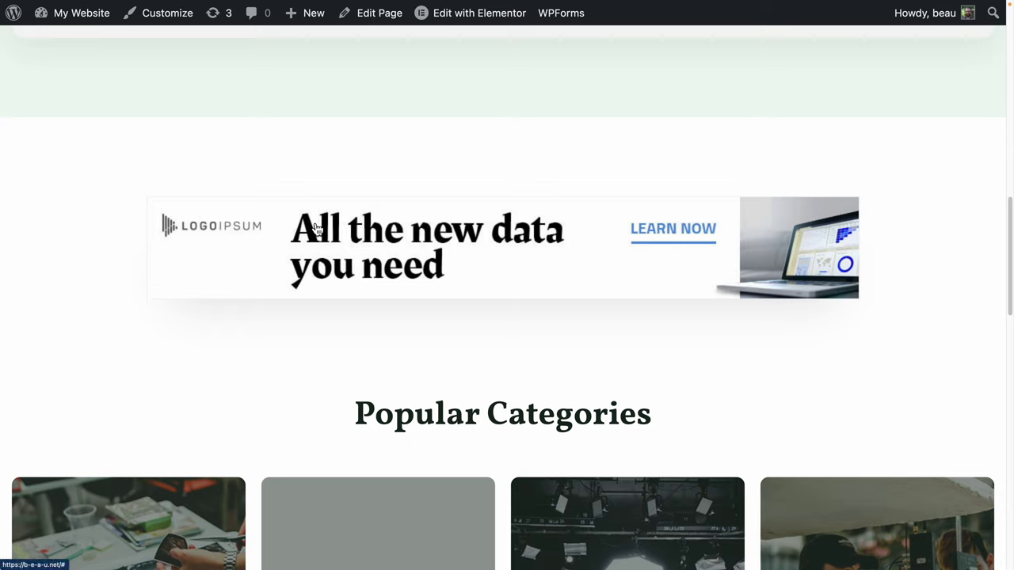
scroll(457, 219, down, 5)
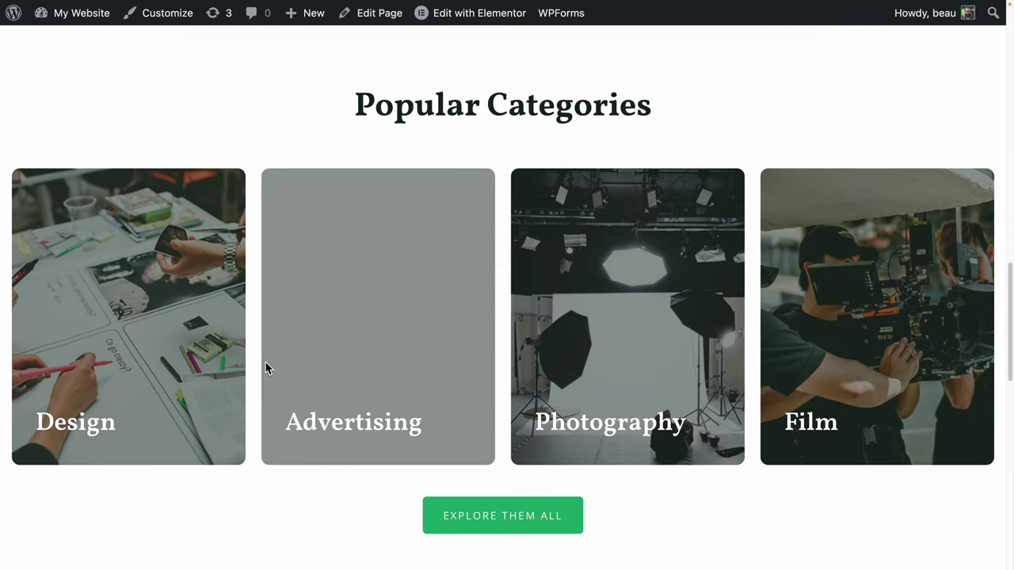
scroll(852, 296, down, 10)
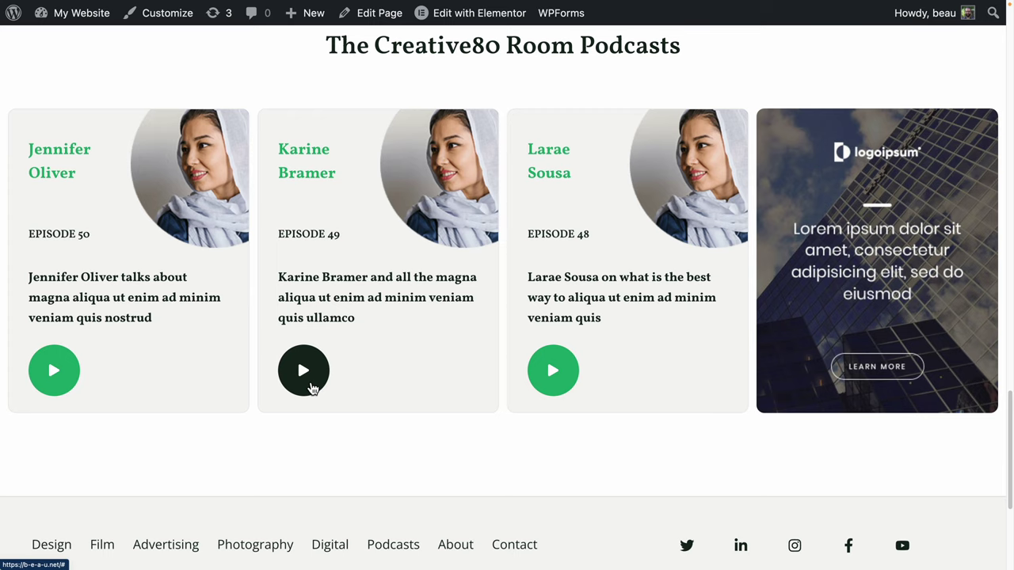
scroll(333, 387, down, 5)
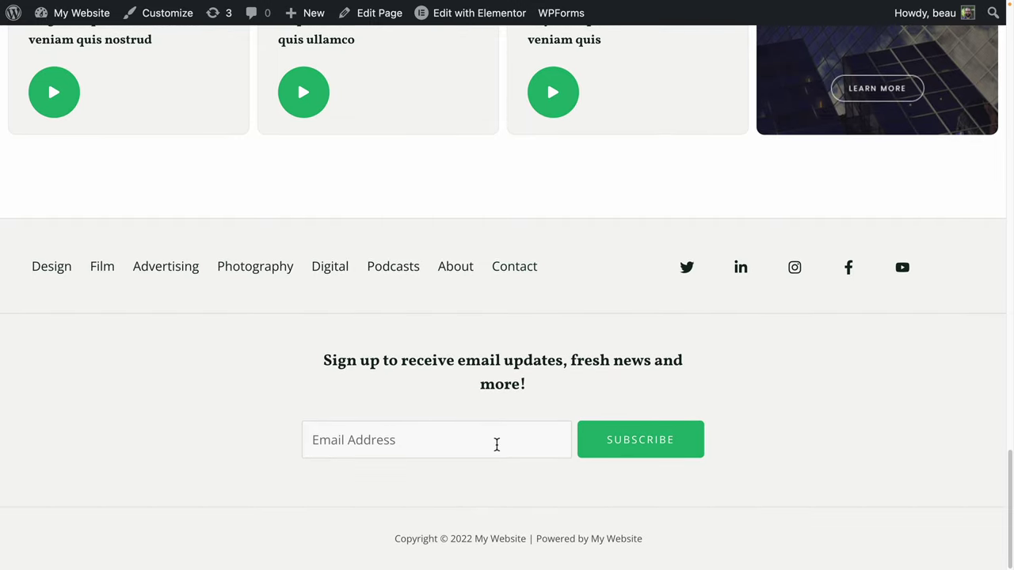
scroll(498, 442, up, 20)
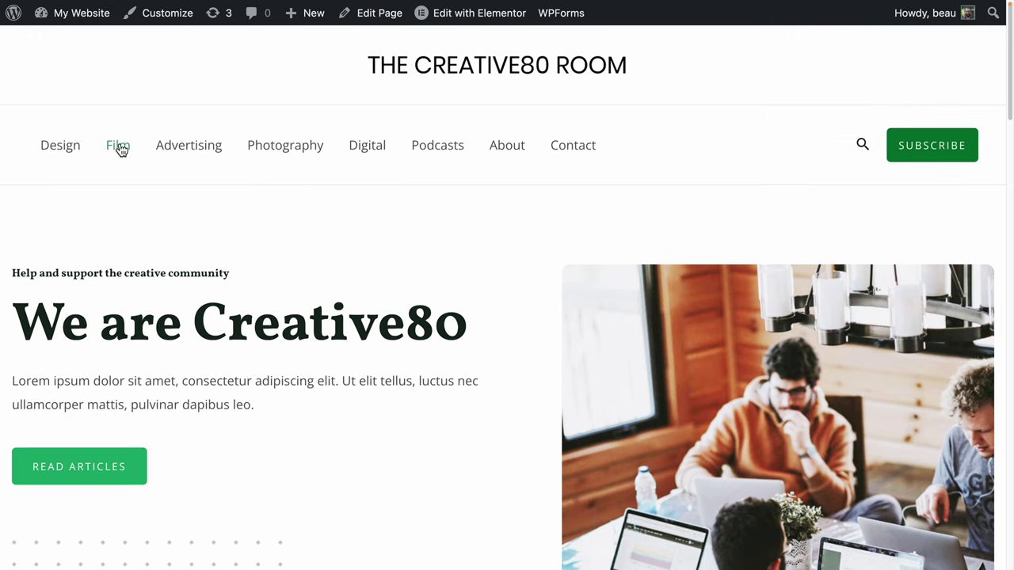
Visit the Film, Advertising and Photography category pages, browsing the Photography archive.
click(119, 148)
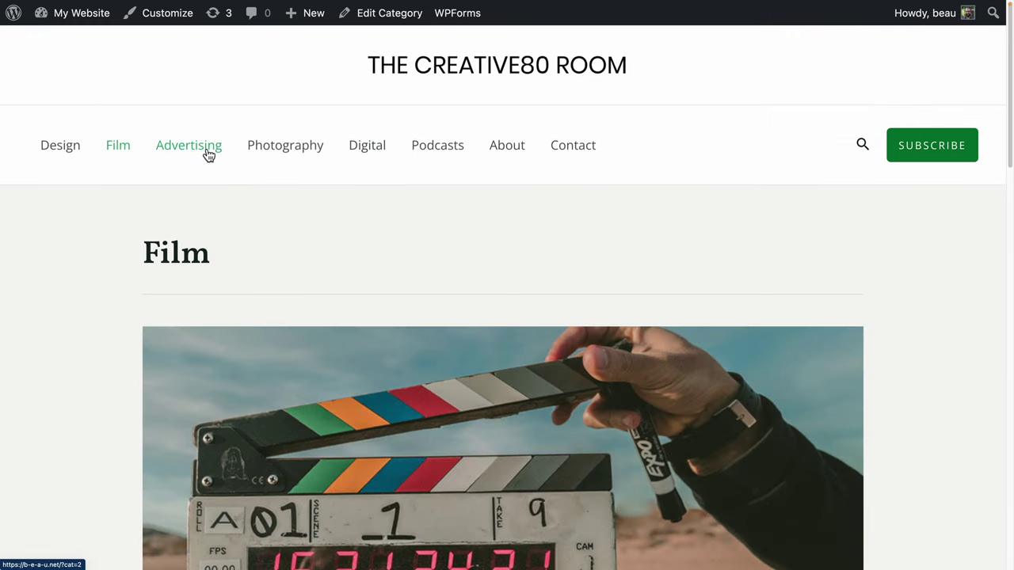
click(206, 153)
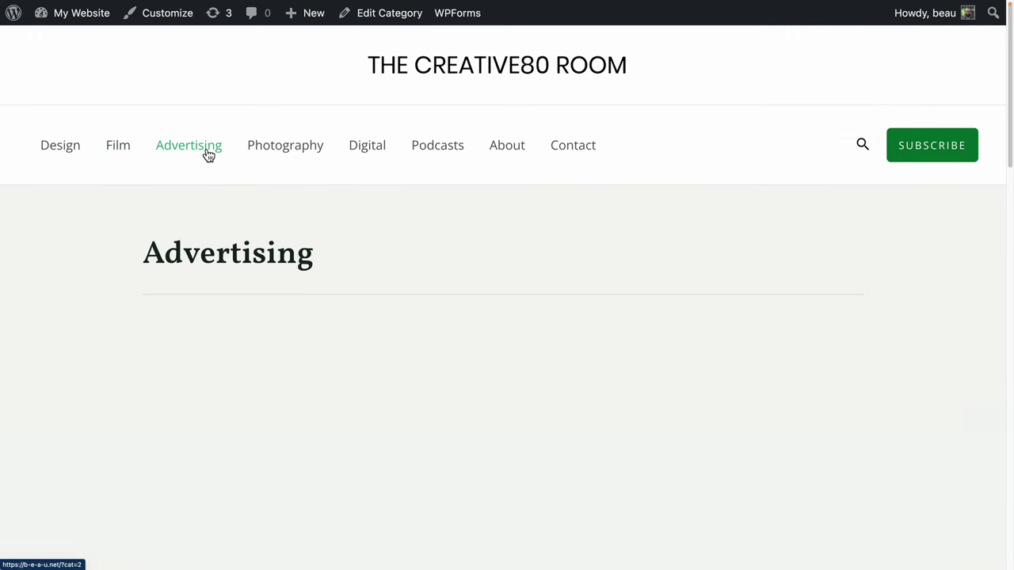
click(287, 151)
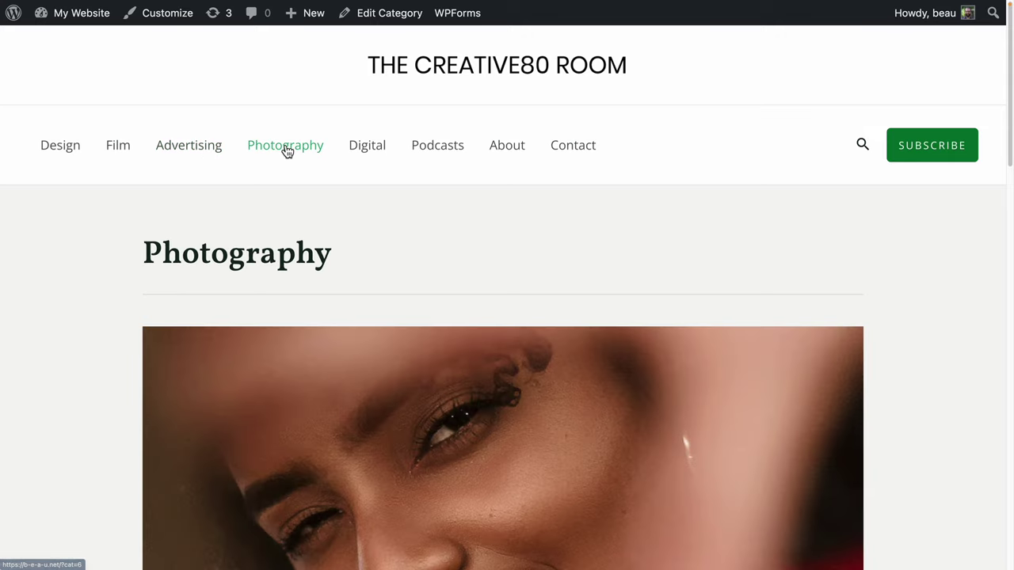
scroll(192, 301, down, 5)
scroll(197, 305, down, 5)
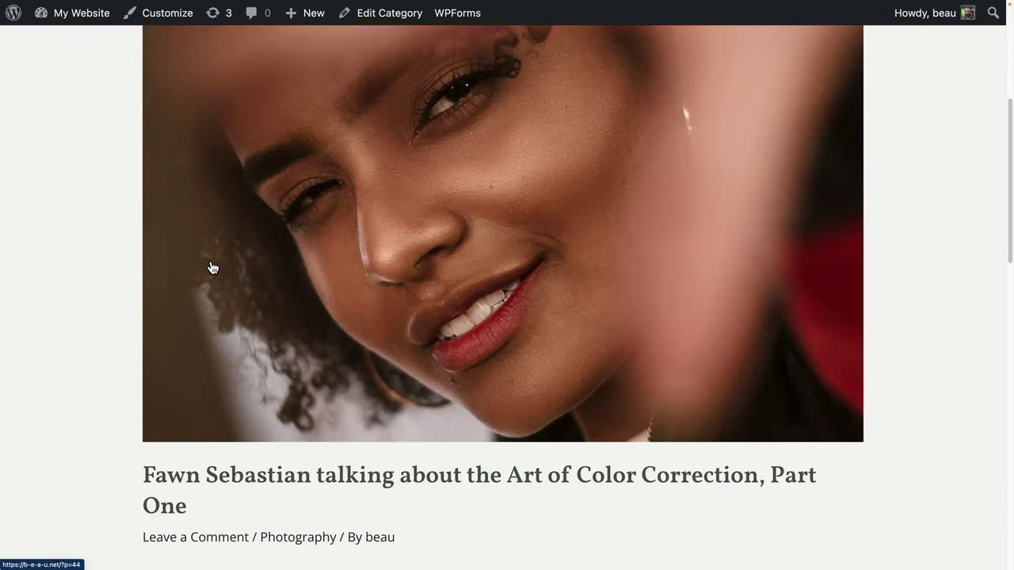
scroll(263, 484, down, 10)
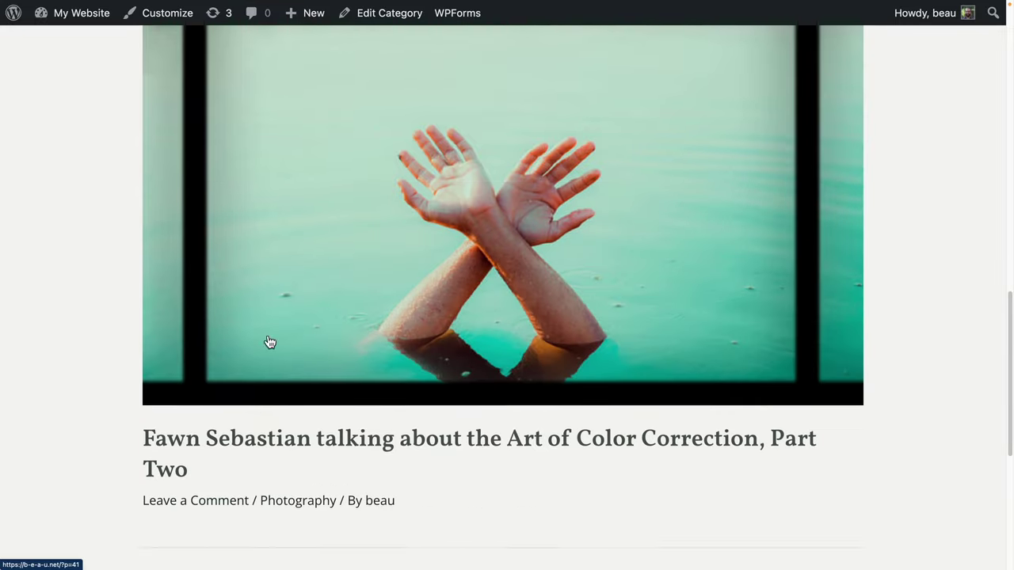
scroll(305, 355, up, 10)
scroll(306, 355, up, 2)
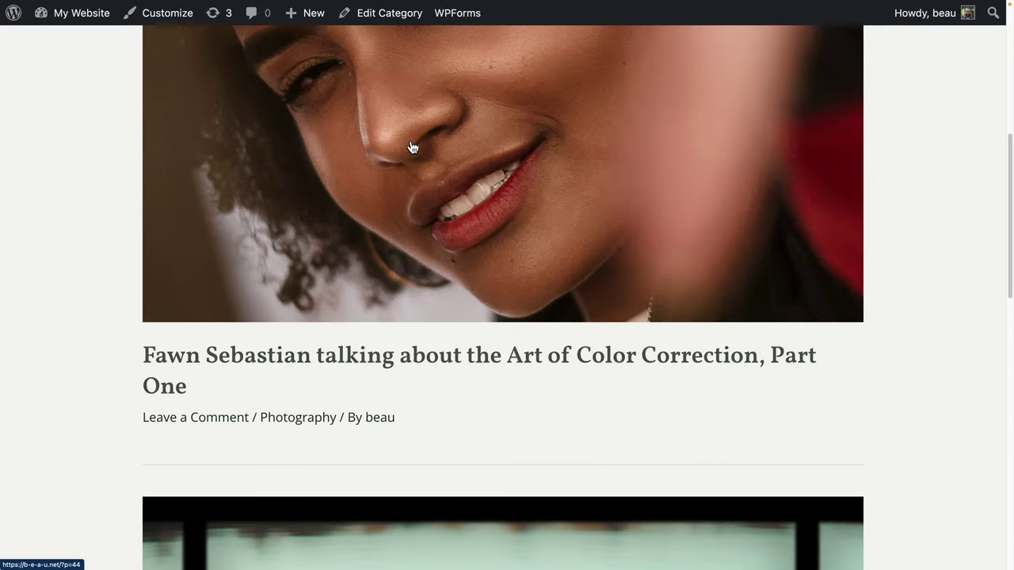
scroll(199, 373, down, 3)
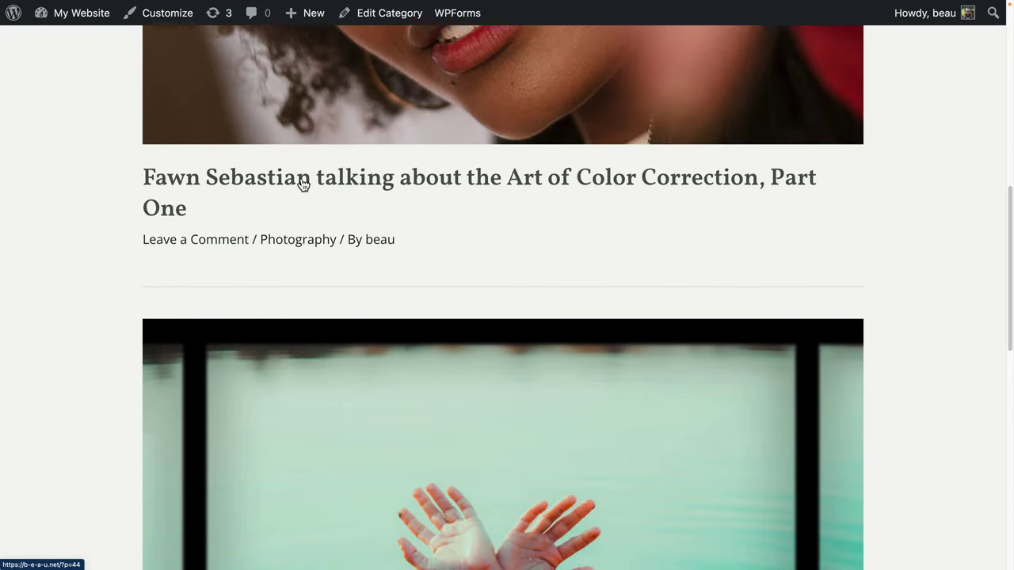
Open 'Art of Color Correction, Part One' and read through it to the comments and back.
click(301, 188)
scroll(296, 228, down, 6)
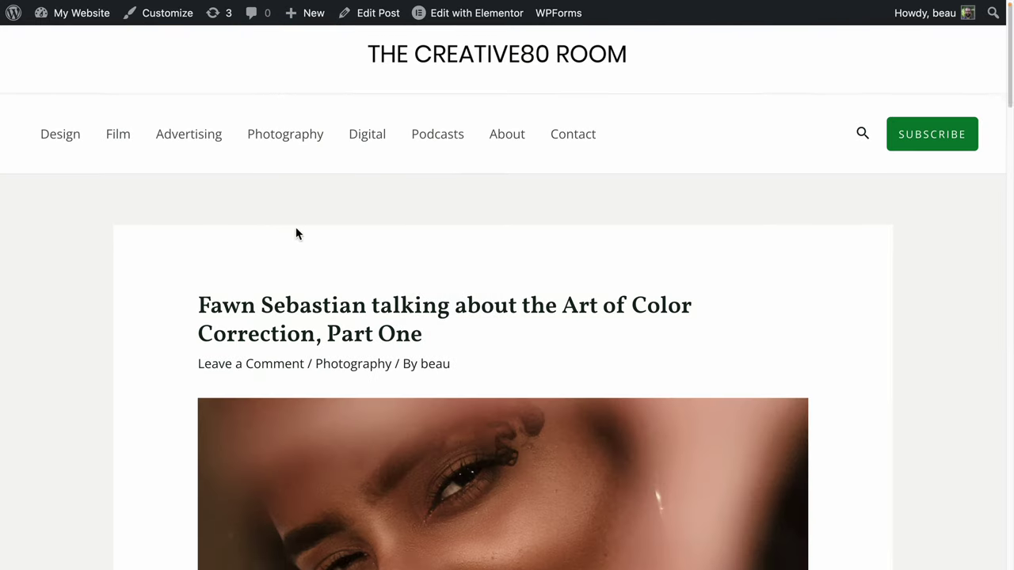
scroll(295, 231, down, 4)
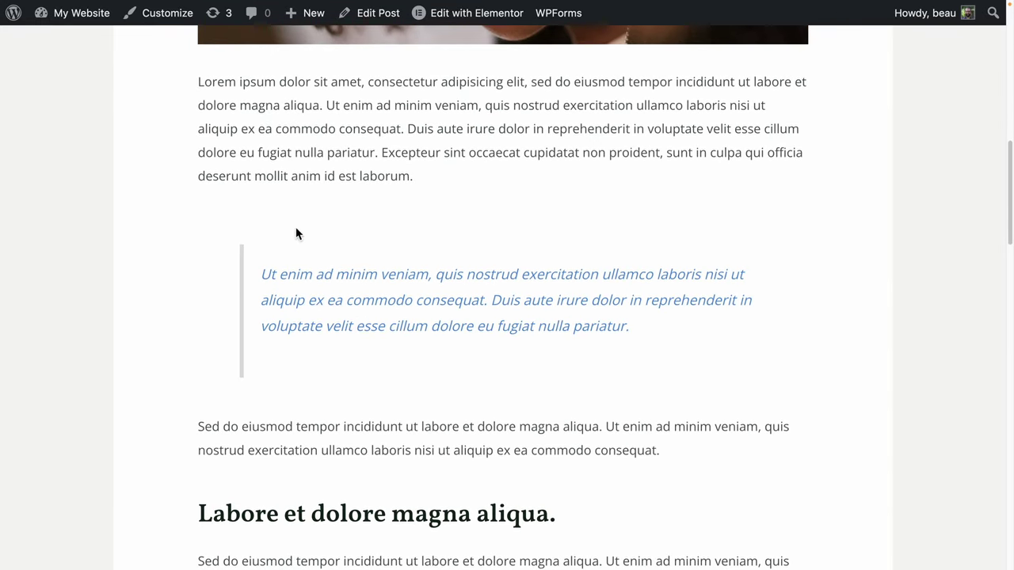
scroll(237, 245, up, 1)
drag(194, 140, 496, 238)
scroll(495, 235, down, 8)
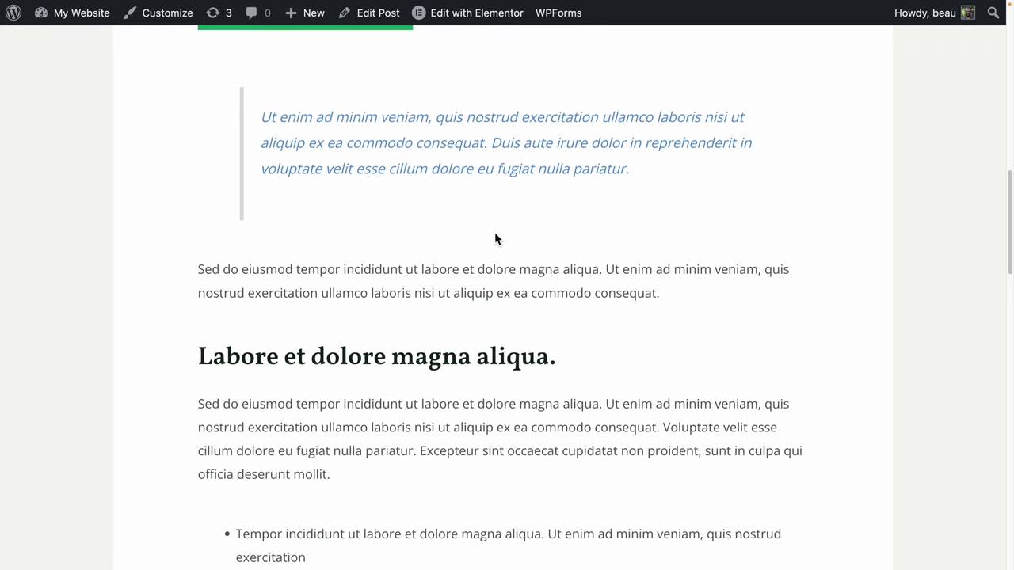
scroll(495, 237, down, 7)
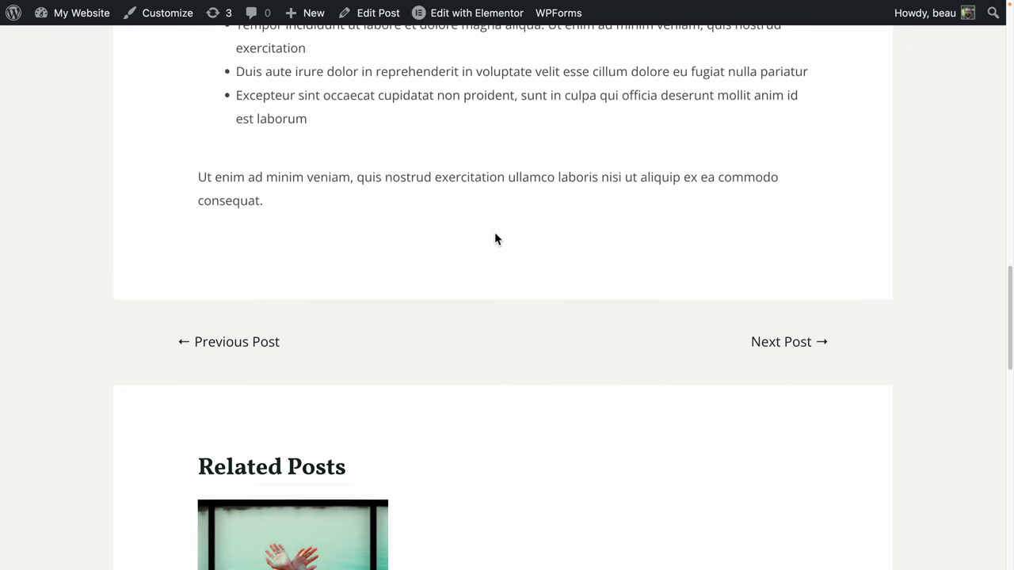
scroll(495, 237, down, 2)
scroll(494, 236, up, 4)
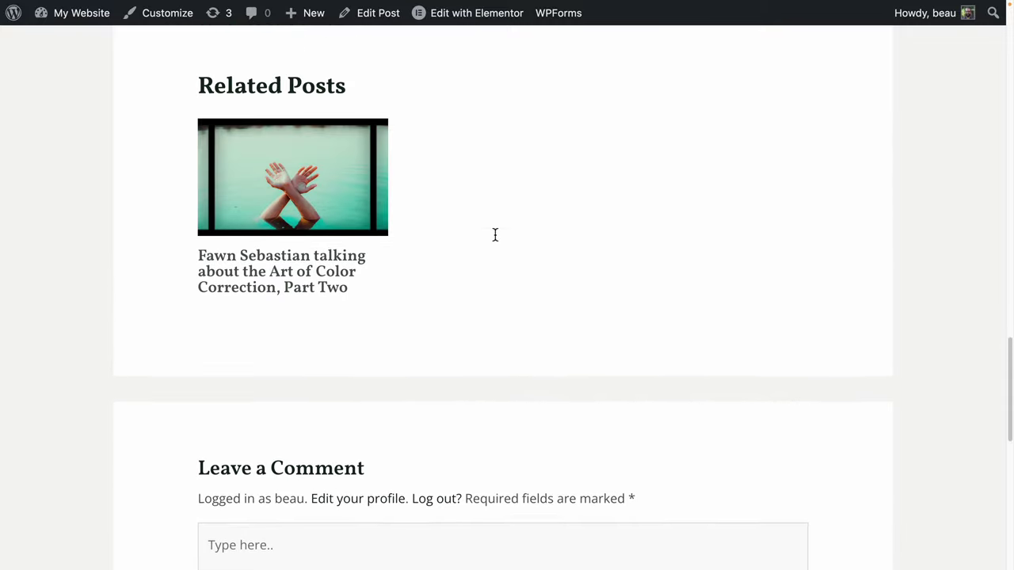
scroll(295, 290, down, 10)
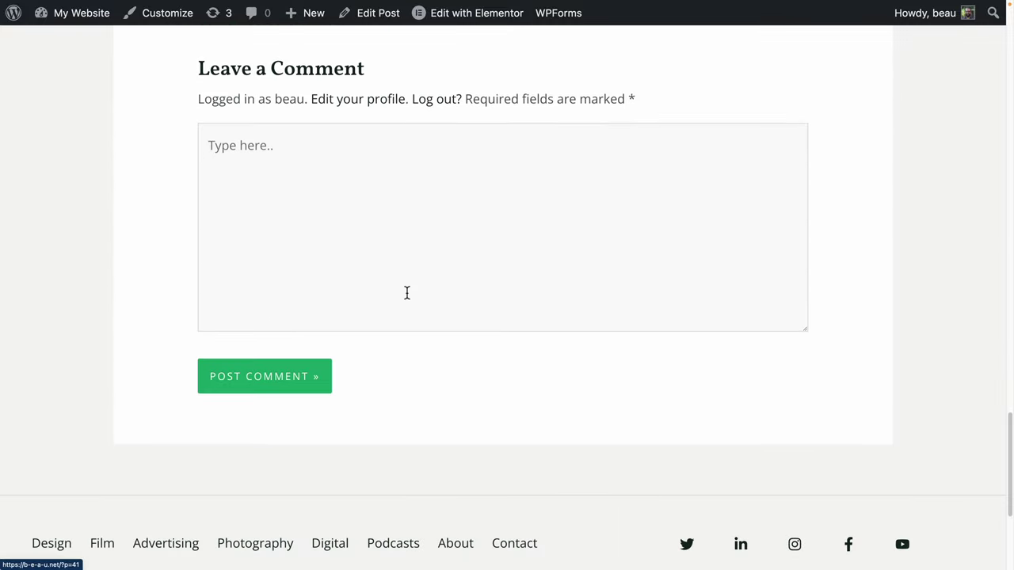
scroll(409, 255, up, 20)
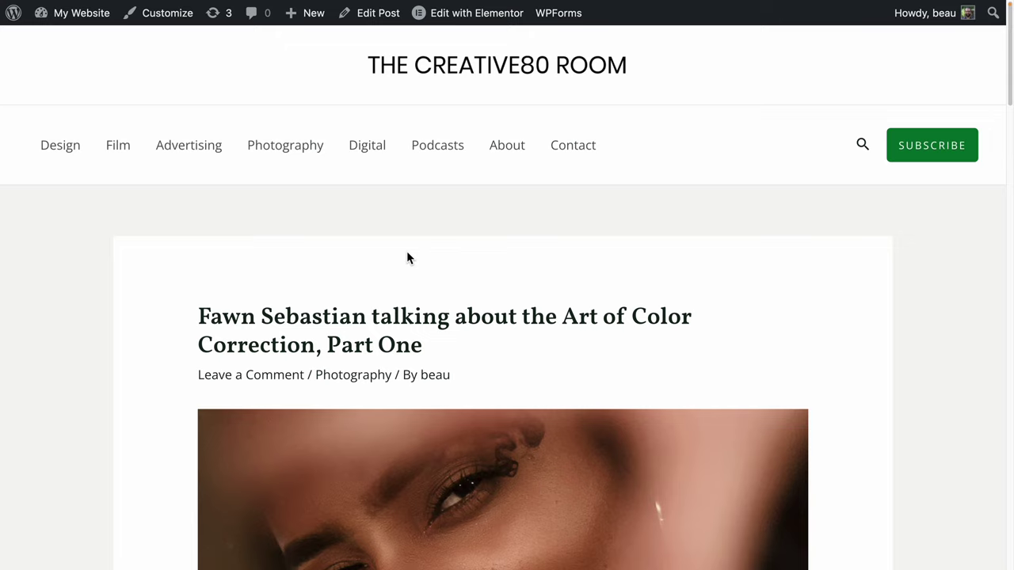
Exit full screen, return to the homepage, and close the Starter Templates browser tab.
key(super+ctrl+f)
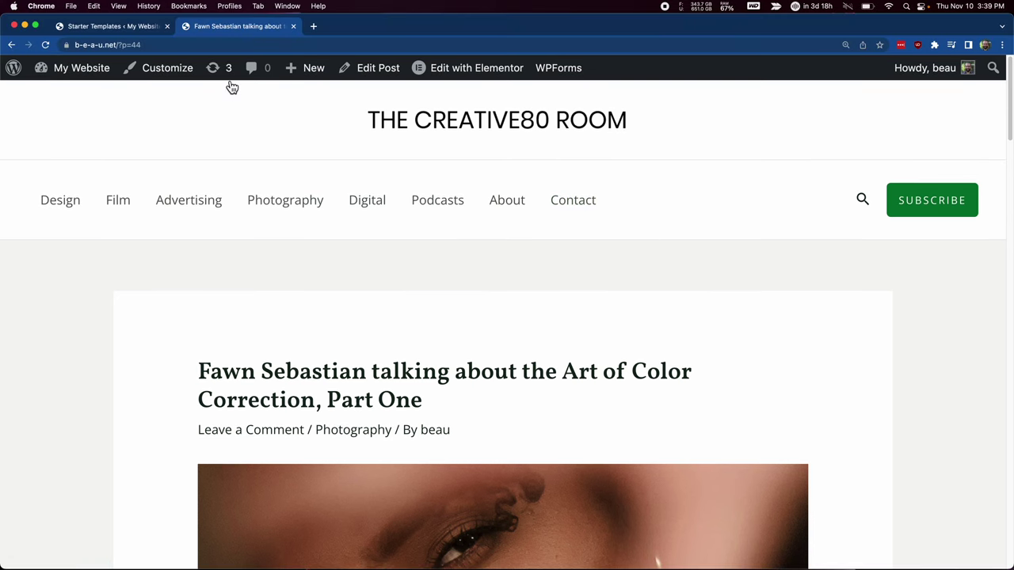
click(496, 123)
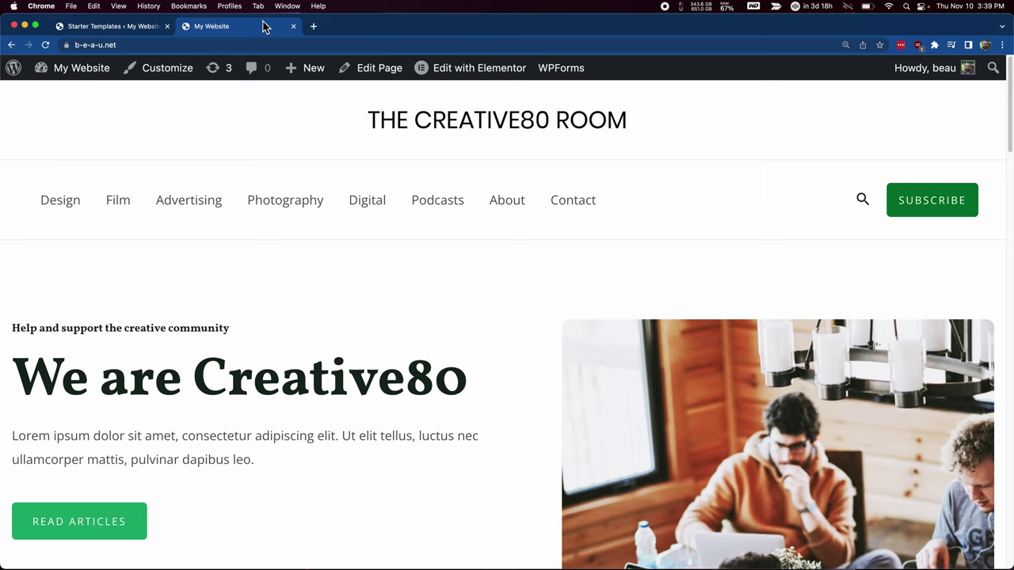
click(133, 30)
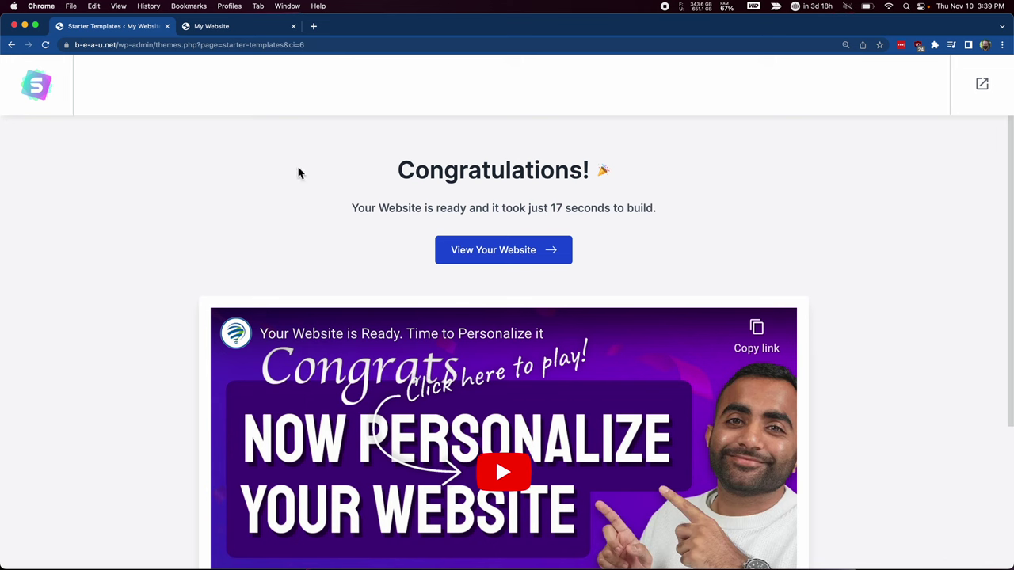
click(167, 27)
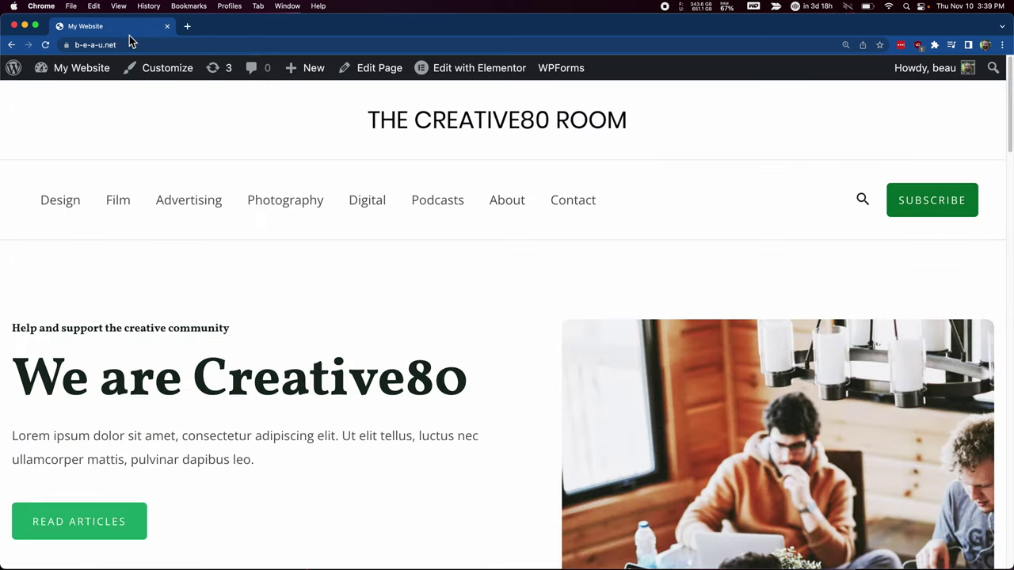
Go to Settings > General in the admin and dismiss the Starter Templates rating notice.
click(17, 78)
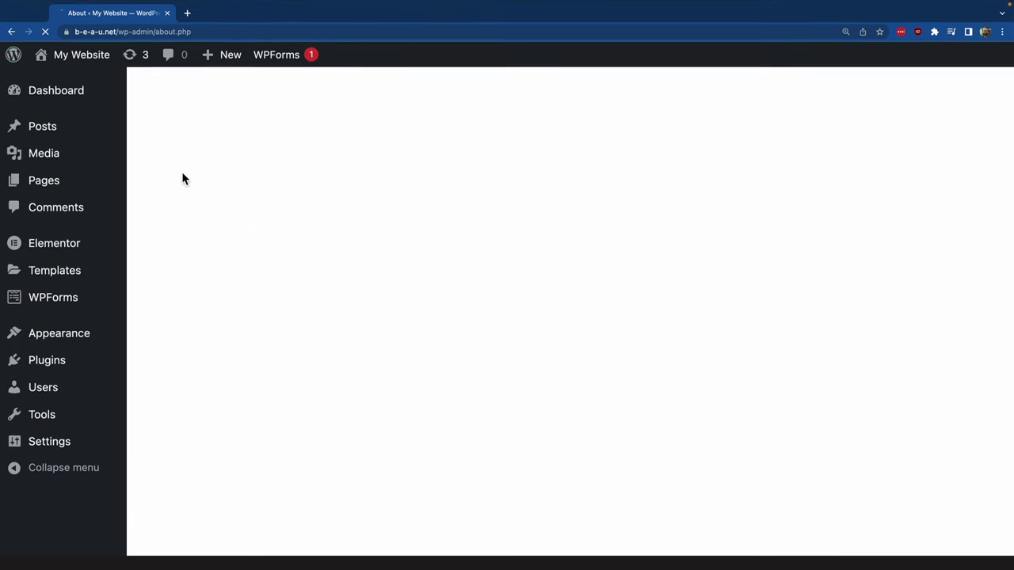
click(61, 448)
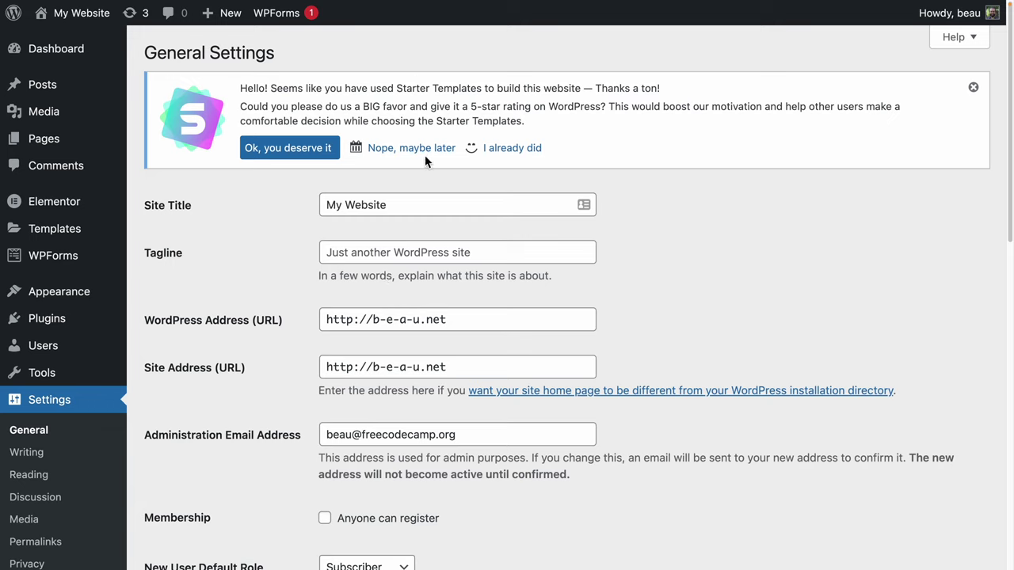
click(973, 86)
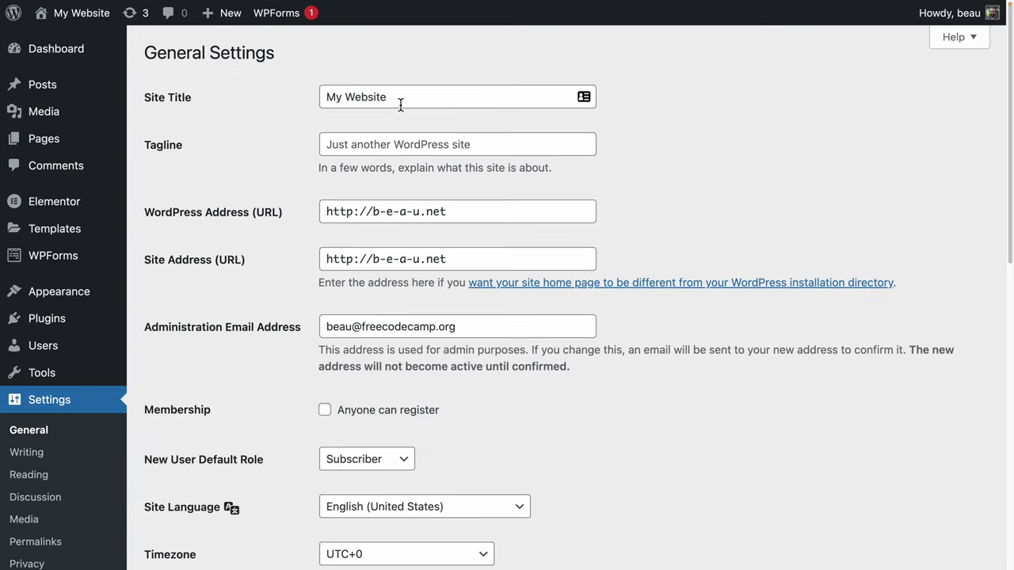
Set Site Title to 'Tech Tuba' and Tagline to 'All the best tech news.', then save.
drag(402, 104, 249, 89)
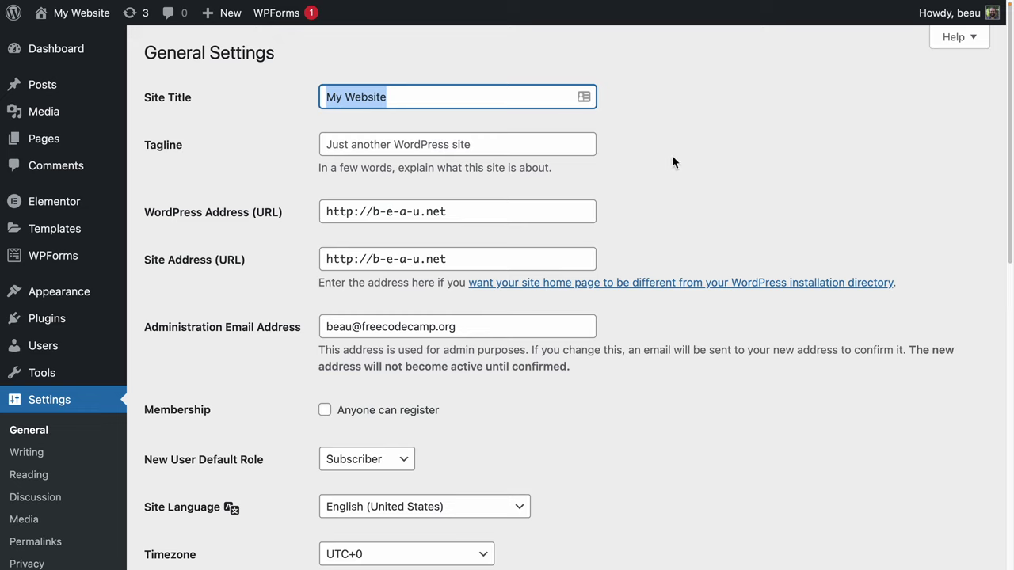
text(Tech)
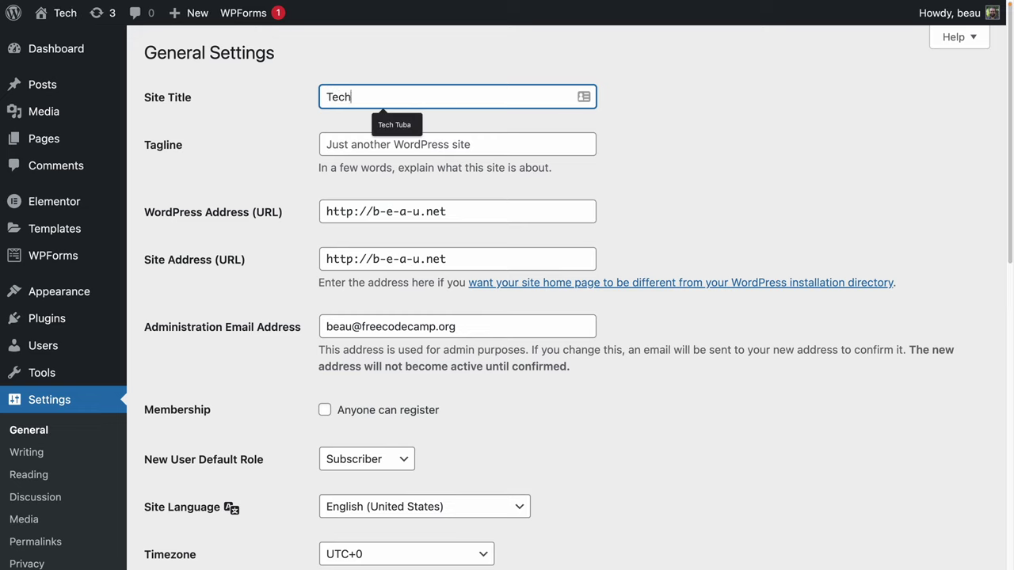
text( Tuba)
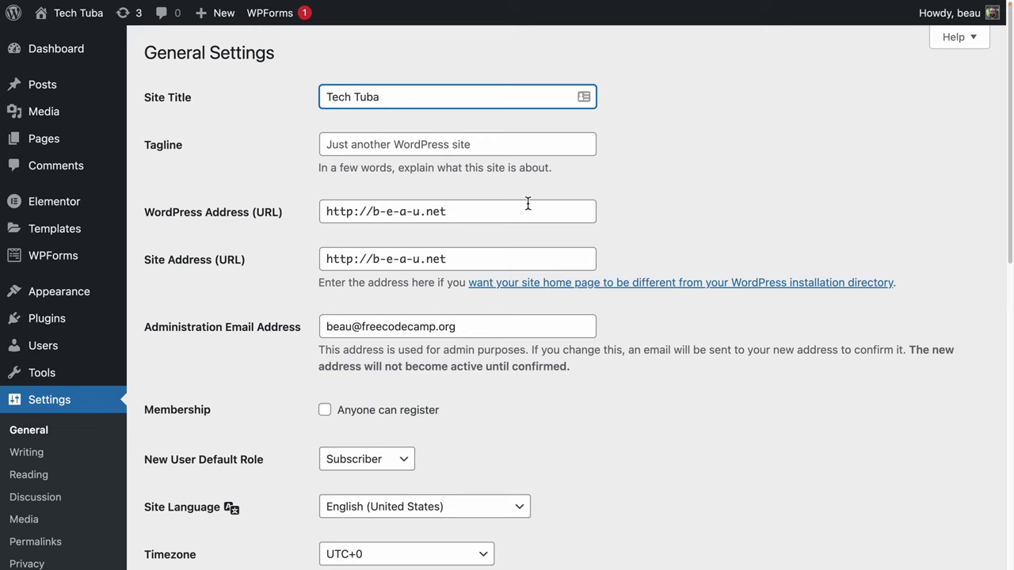
click(371, 144)
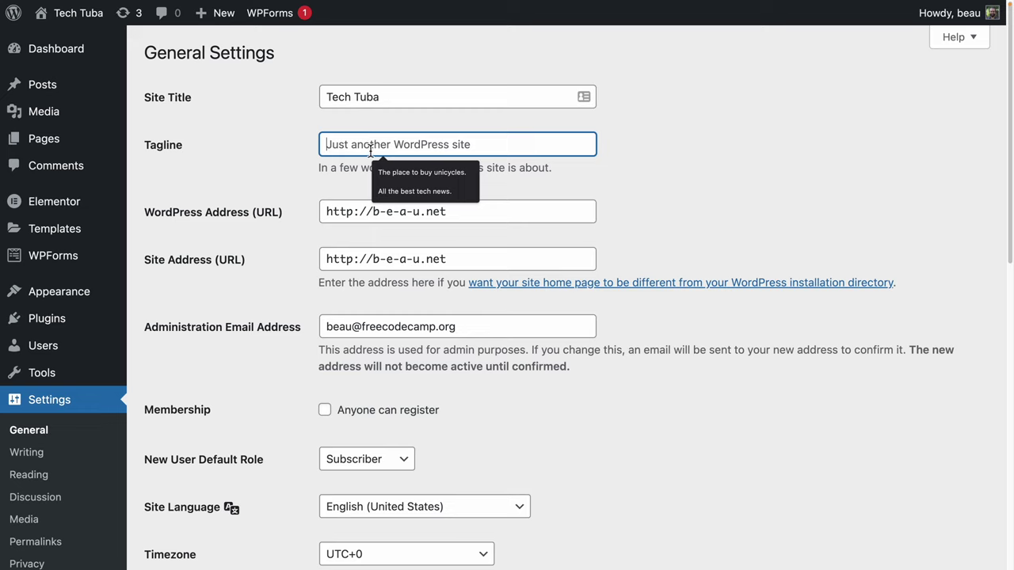
click(392, 192)
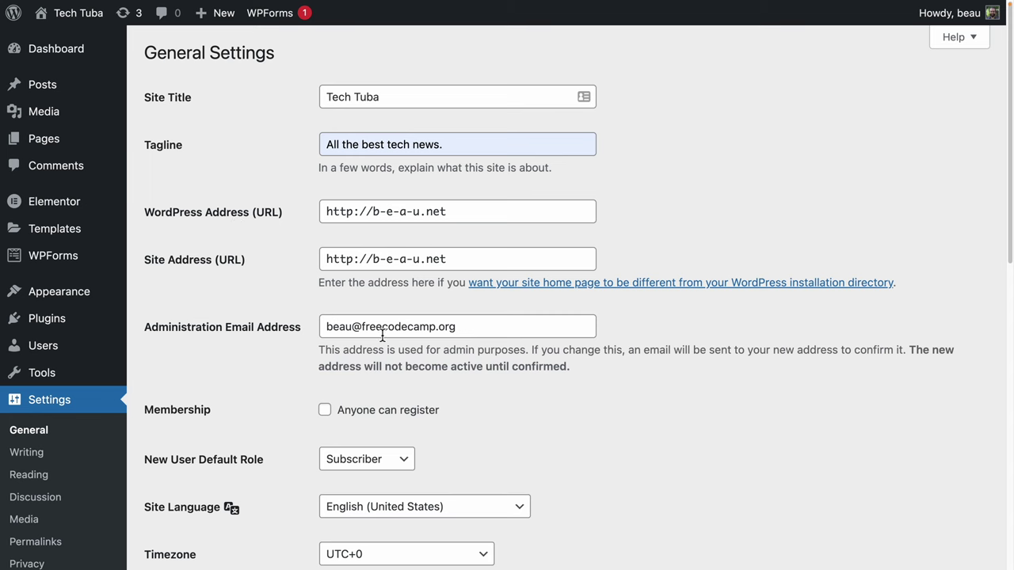
scroll(382, 336, down, 1)
scroll(381, 305, down, 5)
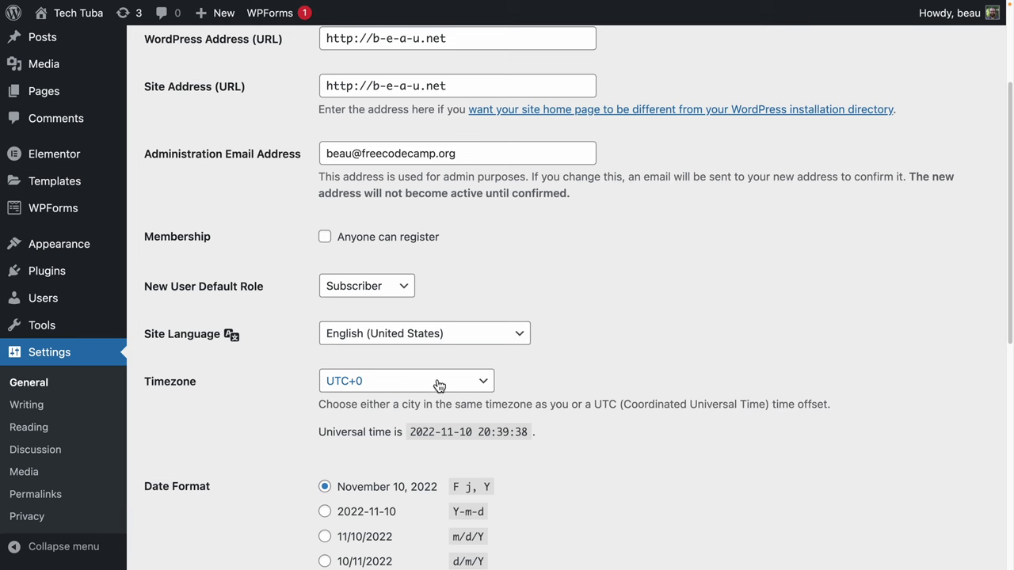
scroll(434, 385, down, 9)
scroll(255, 382, down, 6)
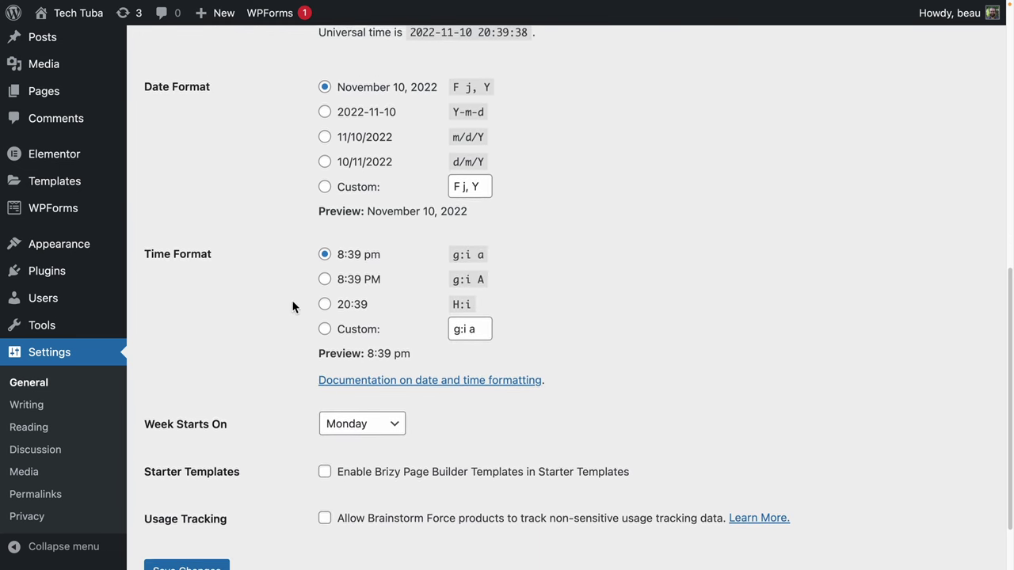
click(199, 492)
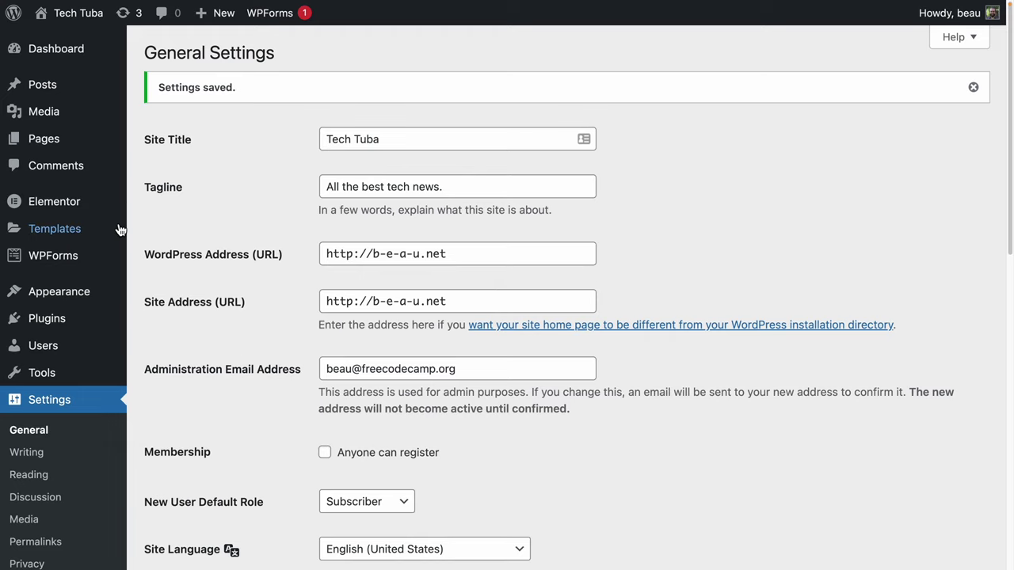
View the live Tech Tuba homepage, then return to the Welcome to WordPress 6.1 page.
click(89, 35)
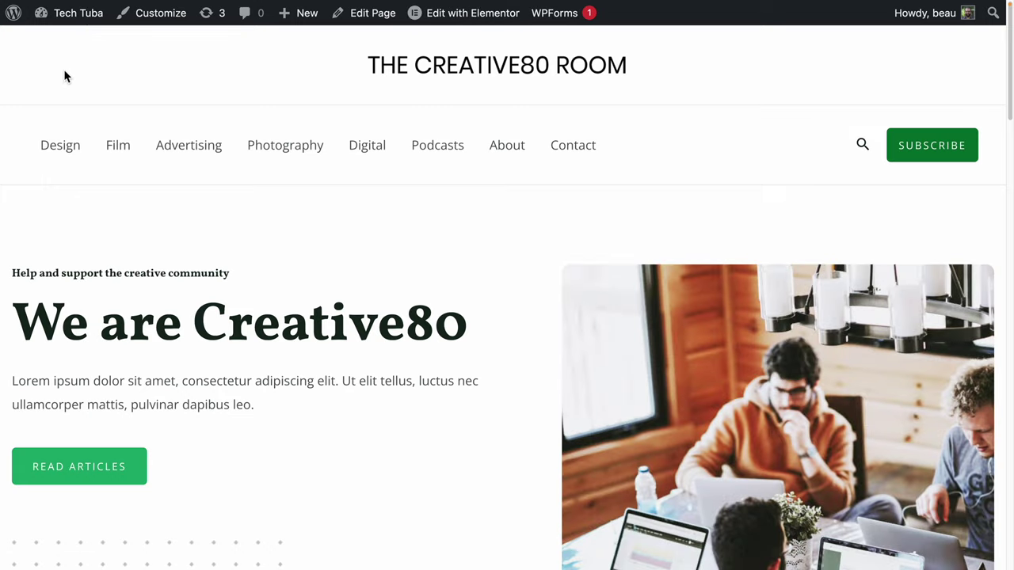
click(37, 26)
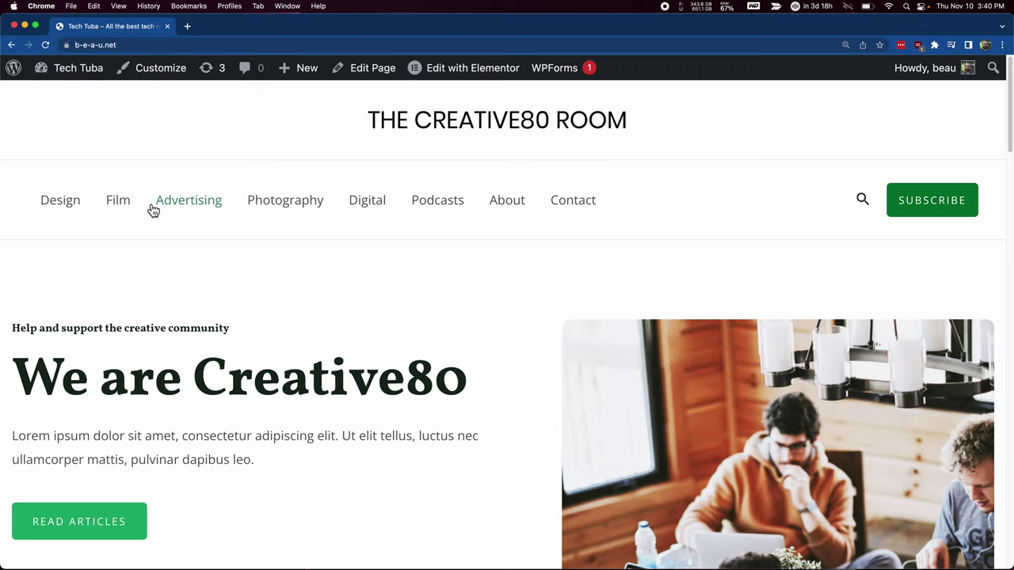
click(19, 68)
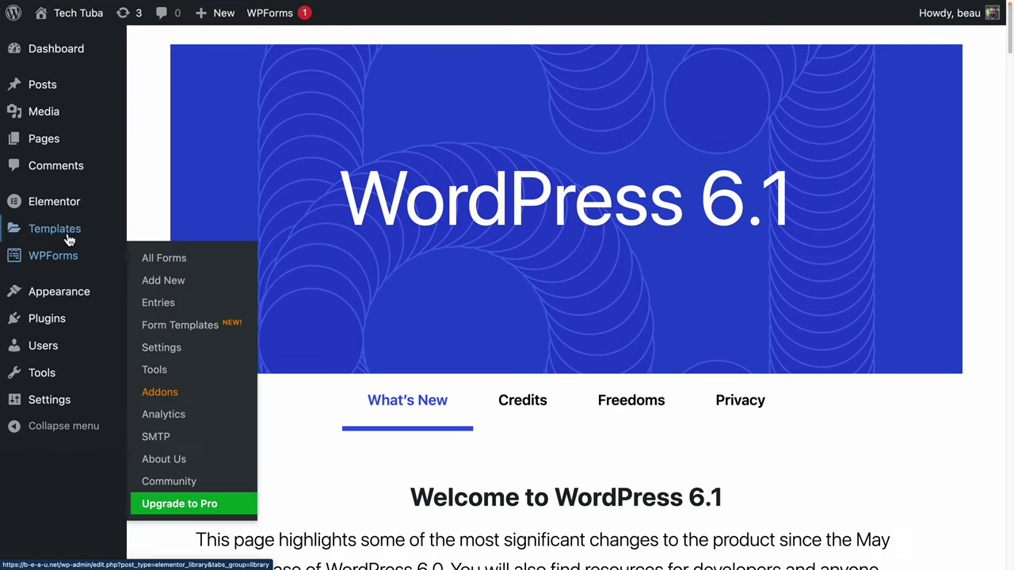
Review the seven installed plugins, including Starter Templates, Elementor and WPForms Lite.
click(61, 330)
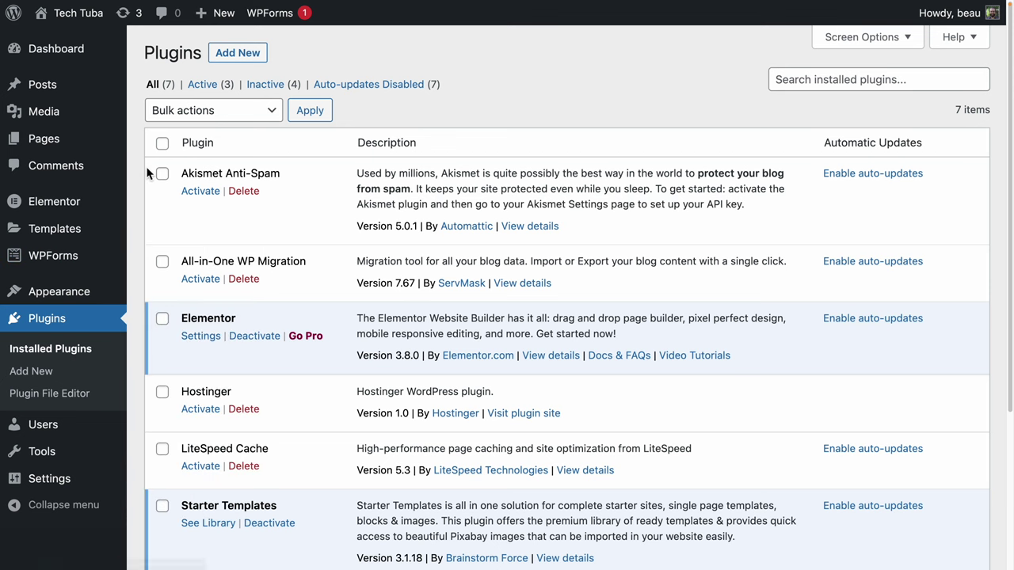
scroll(137, 194, down, 5)
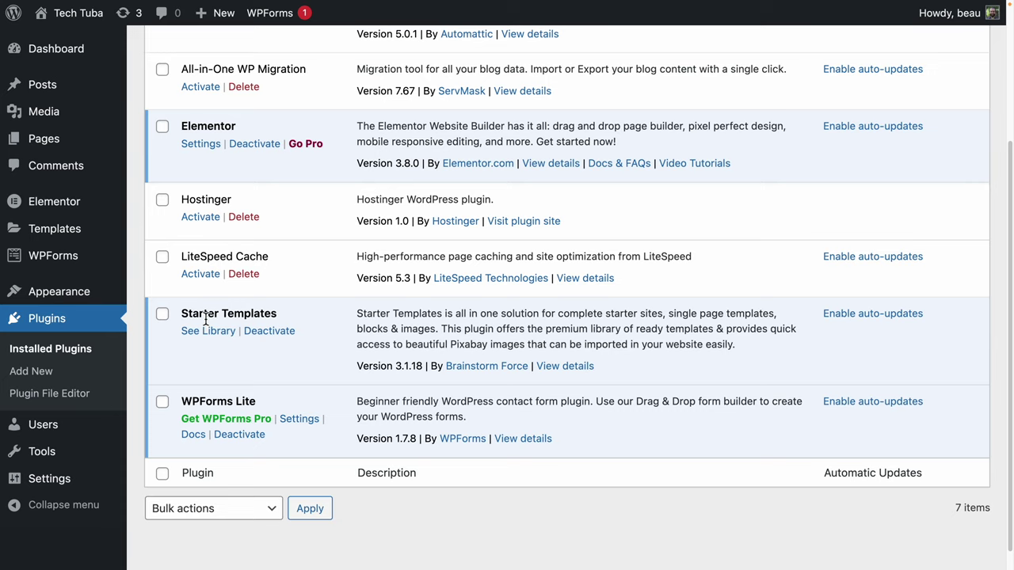
drag(254, 404, 195, 404)
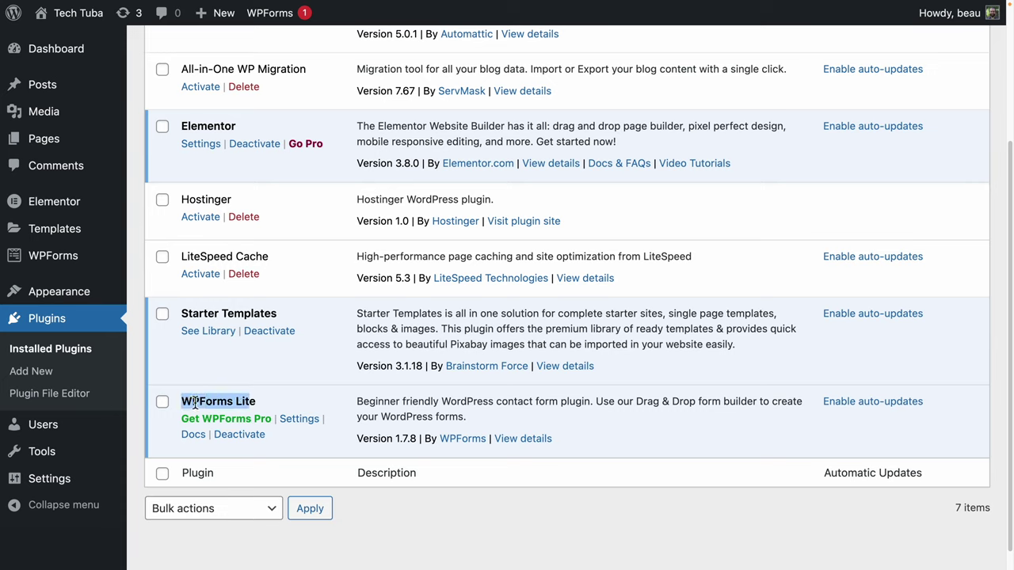
click(194, 404)
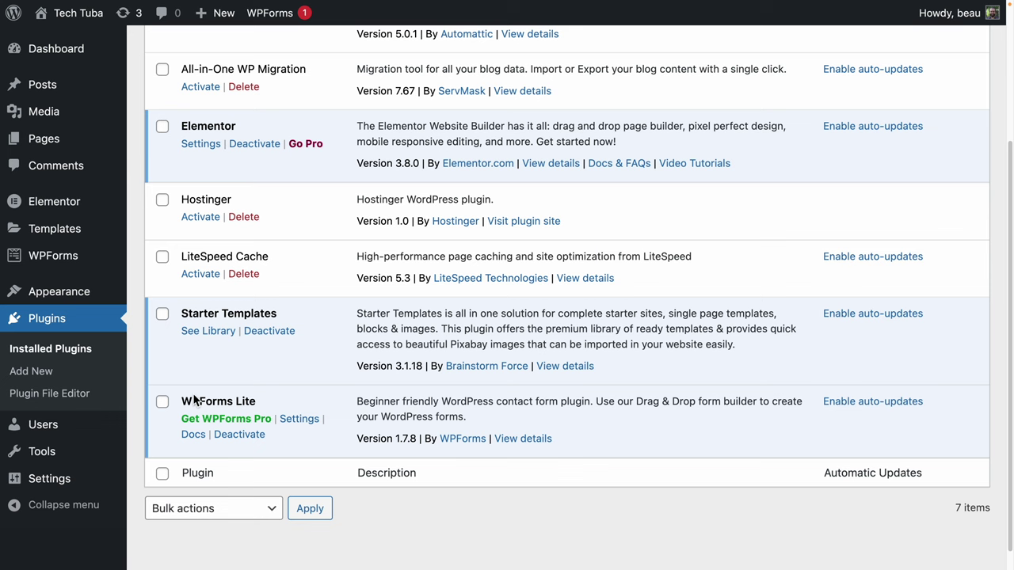
scroll(218, 475, up, 3)
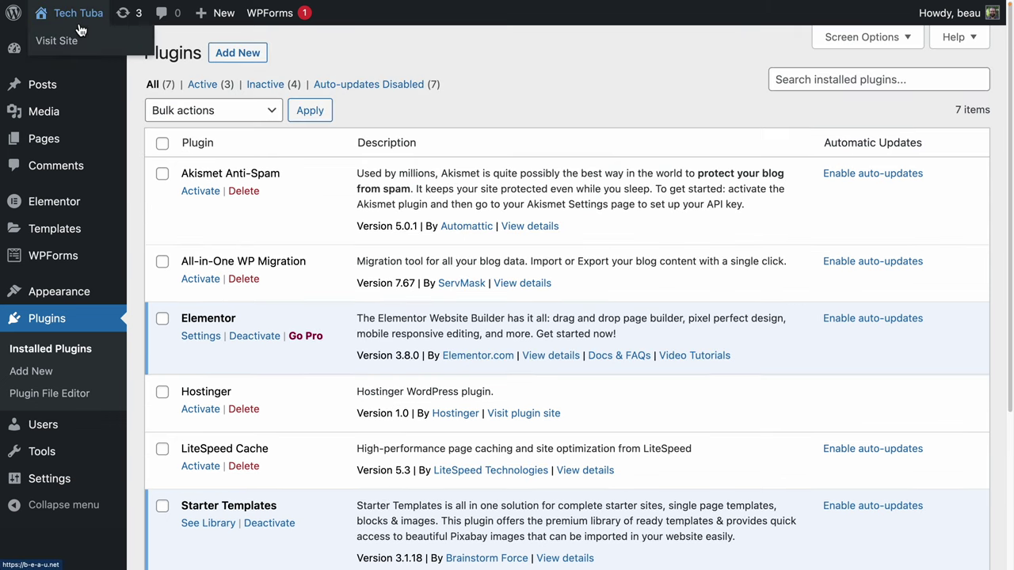
From the live site, open the Customizer at Global › Colors showing the nine-swatch Global Palette.
click(79, 36)
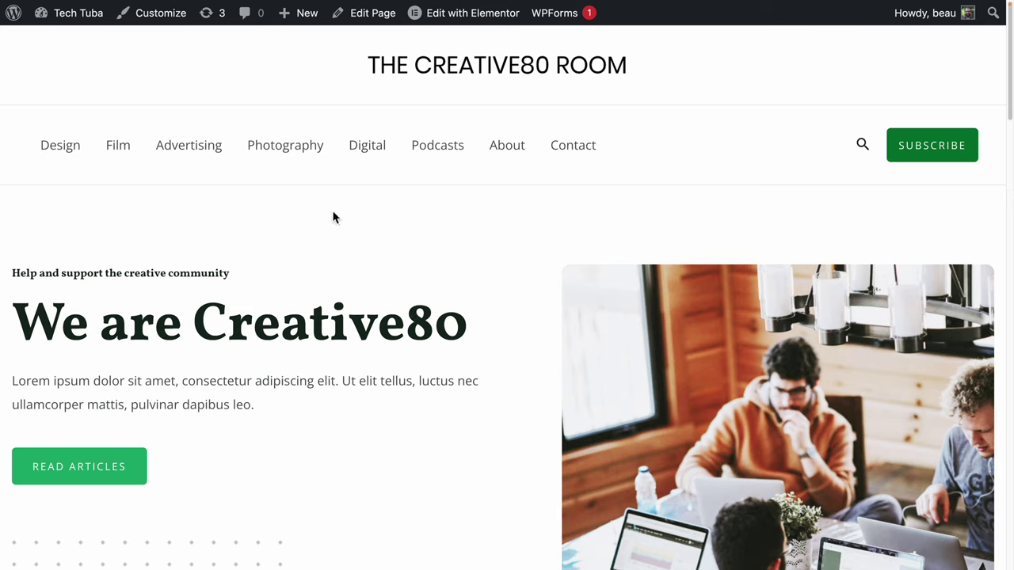
click(156, 16)
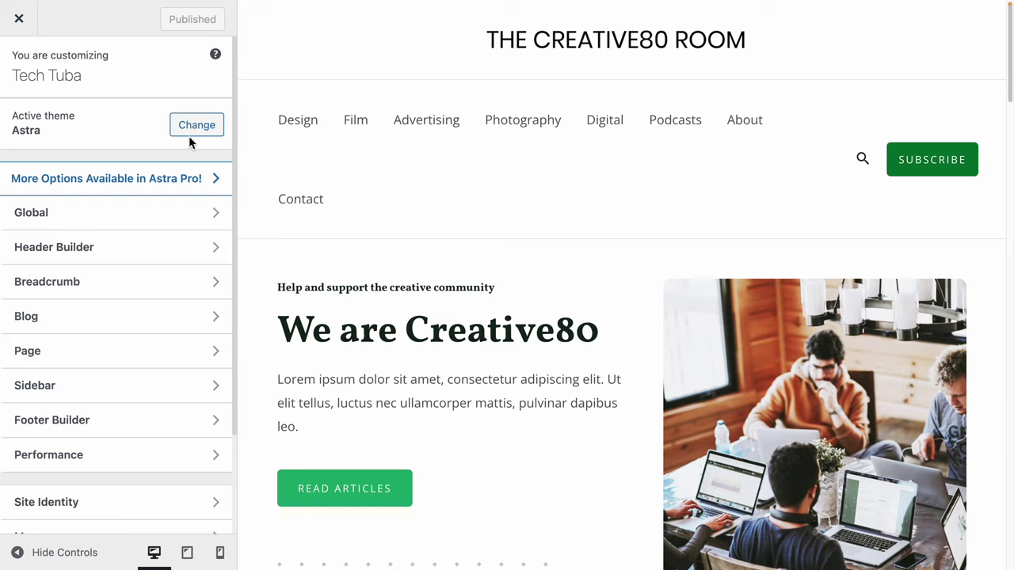
click(138, 228)
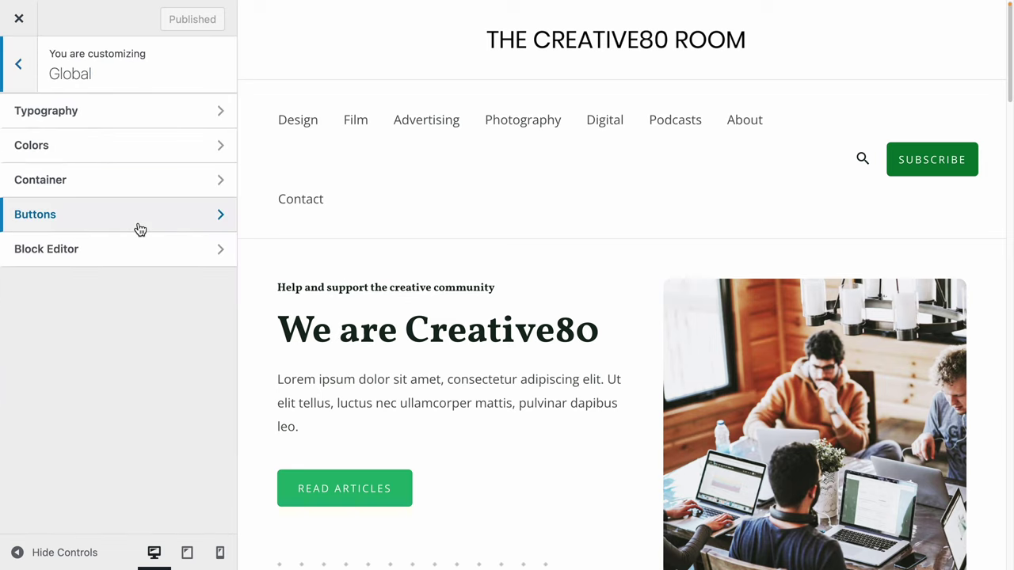
click(130, 149)
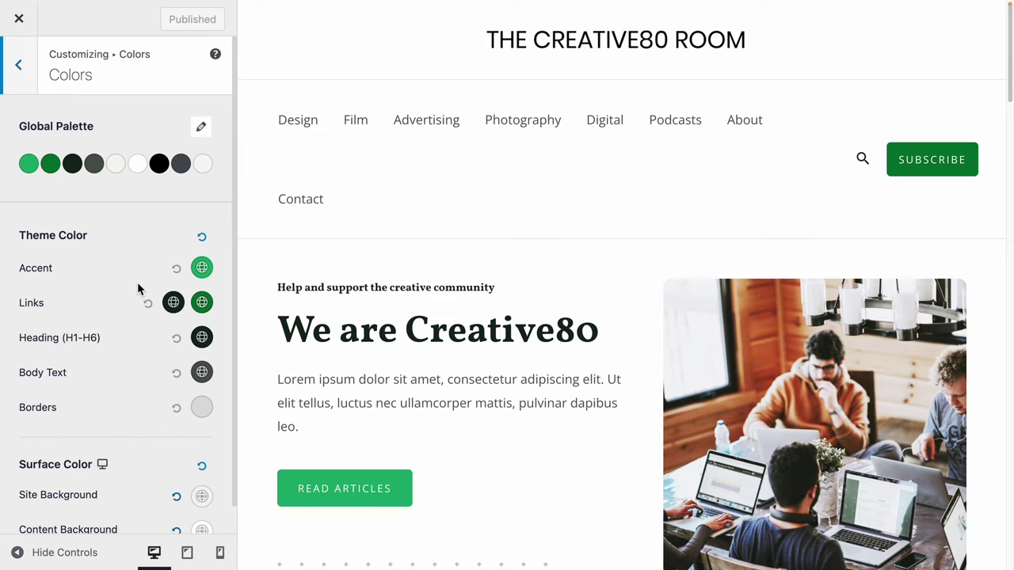
Change the first Global Palette colour from green to red.
click(30, 167)
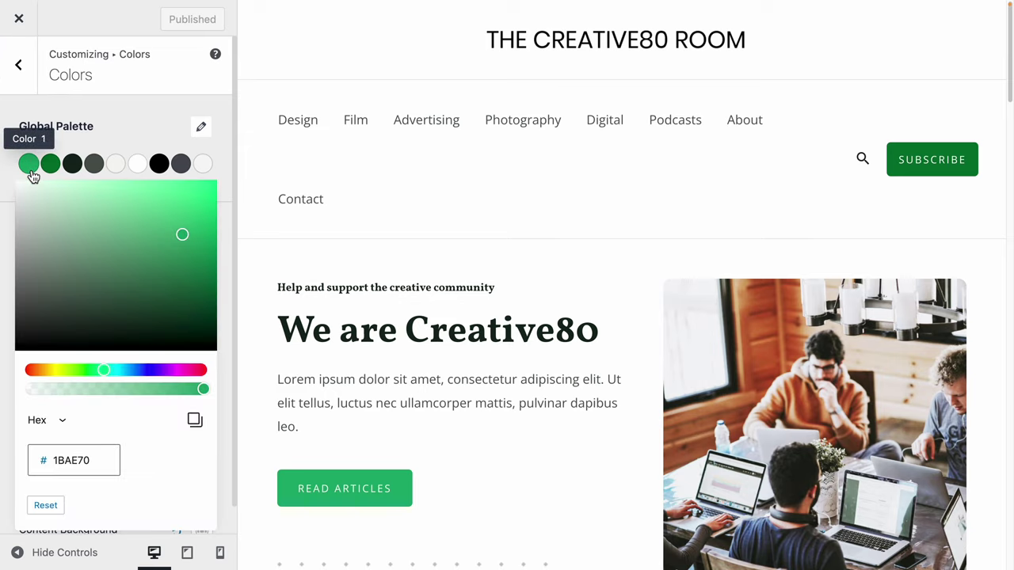
click(202, 369)
click(234, 383)
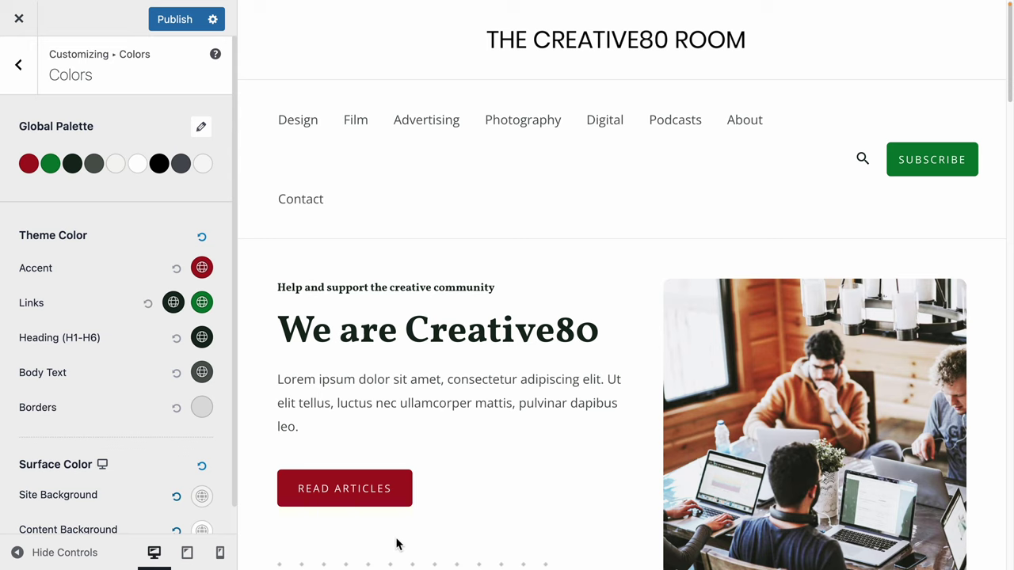
Close the Customizer without publishing, discarding the red colour change.
scroll(137, 502, down, 1)
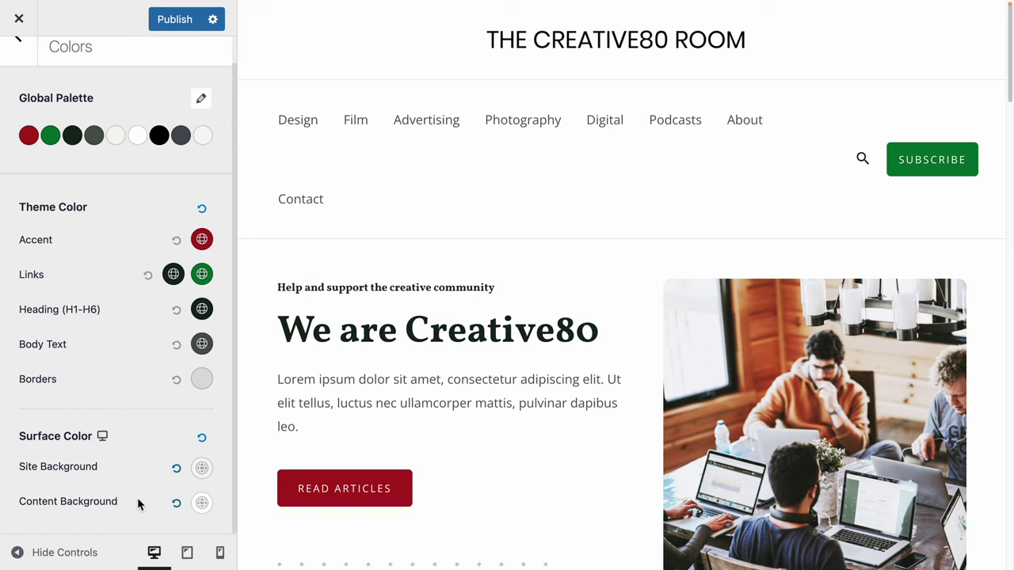
scroll(137, 504, up, 1)
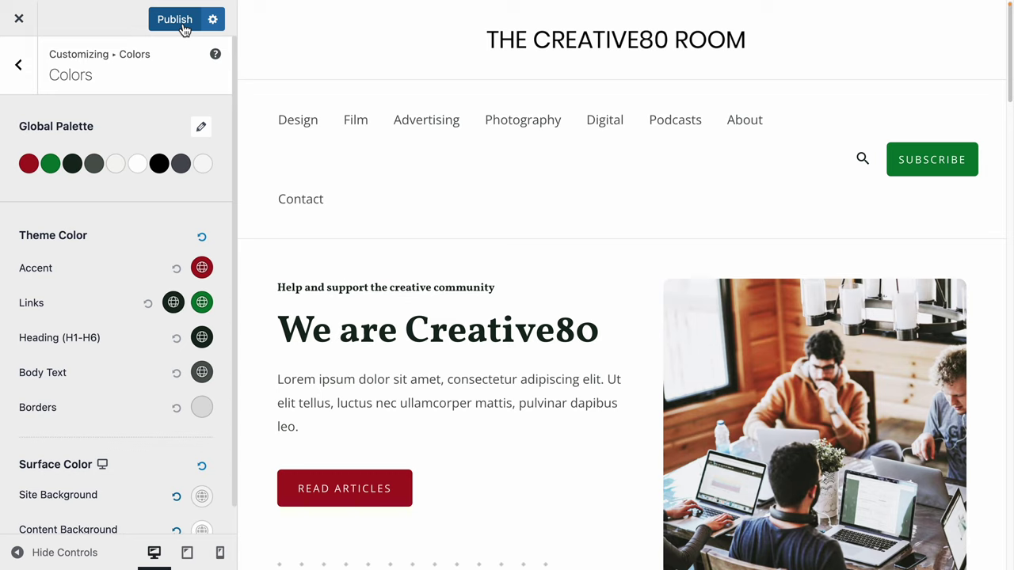
click(19, 18)
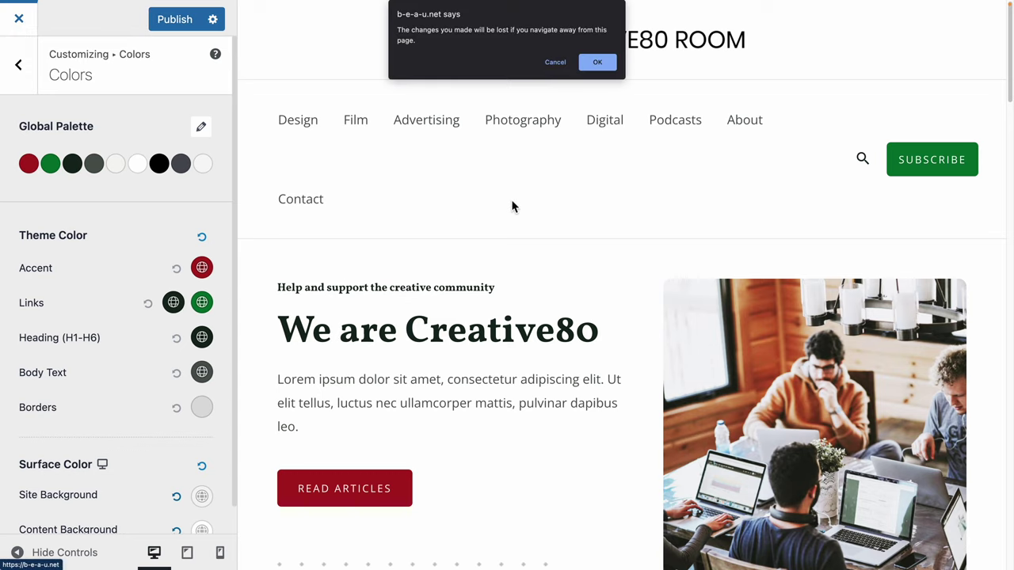
click(598, 63)
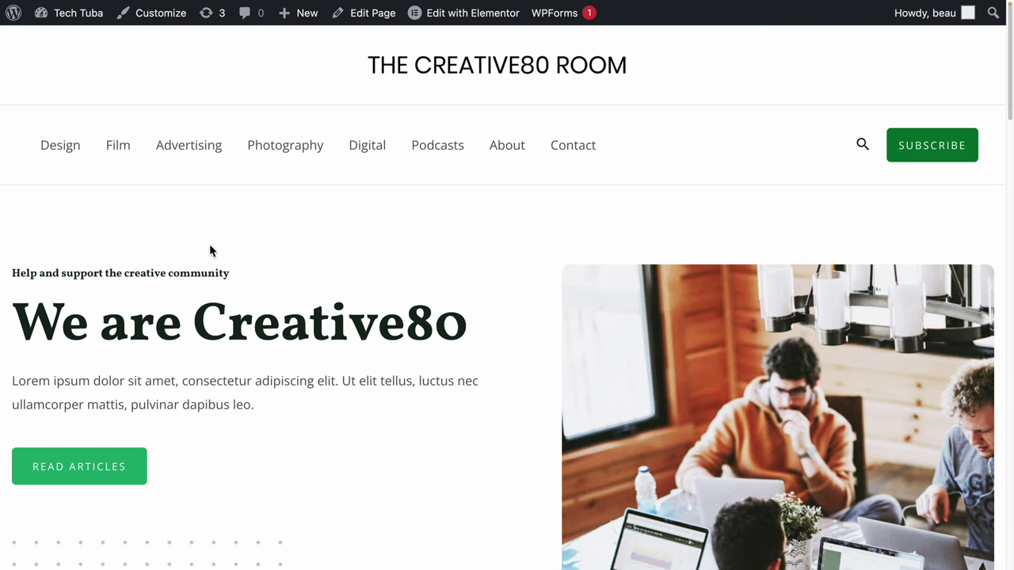
Reopen the Customizer and look through the Global Typography settings.
click(158, 21)
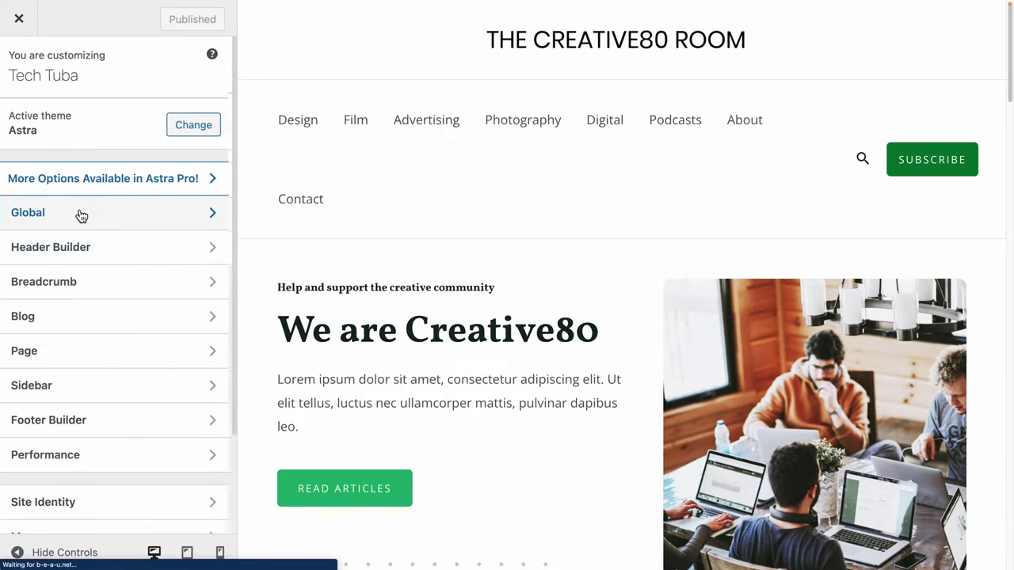
click(76, 214)
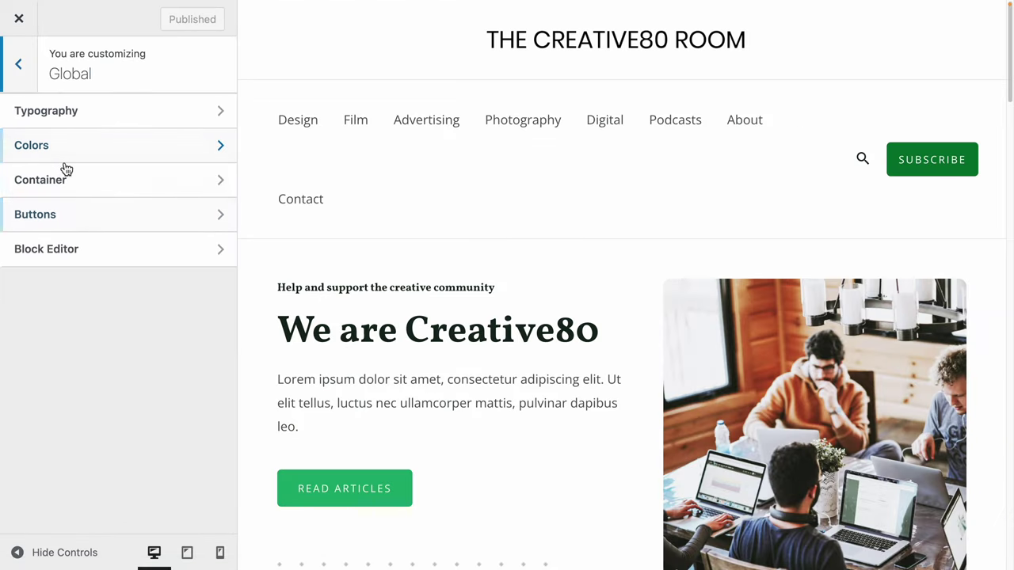
click(75, 127)
drag(124, 230, 65, 148)
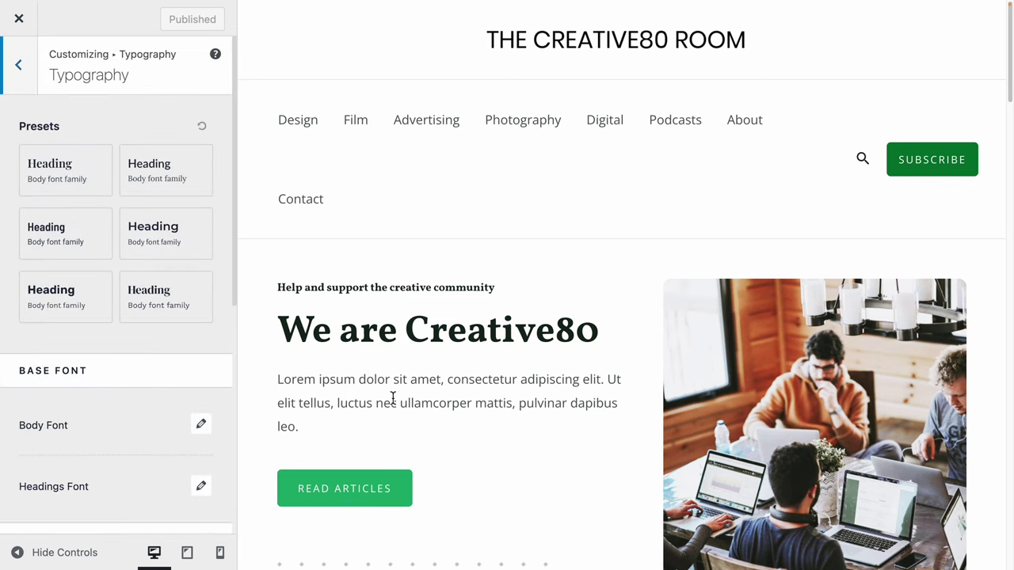
scroll(97, 425, down, 4)
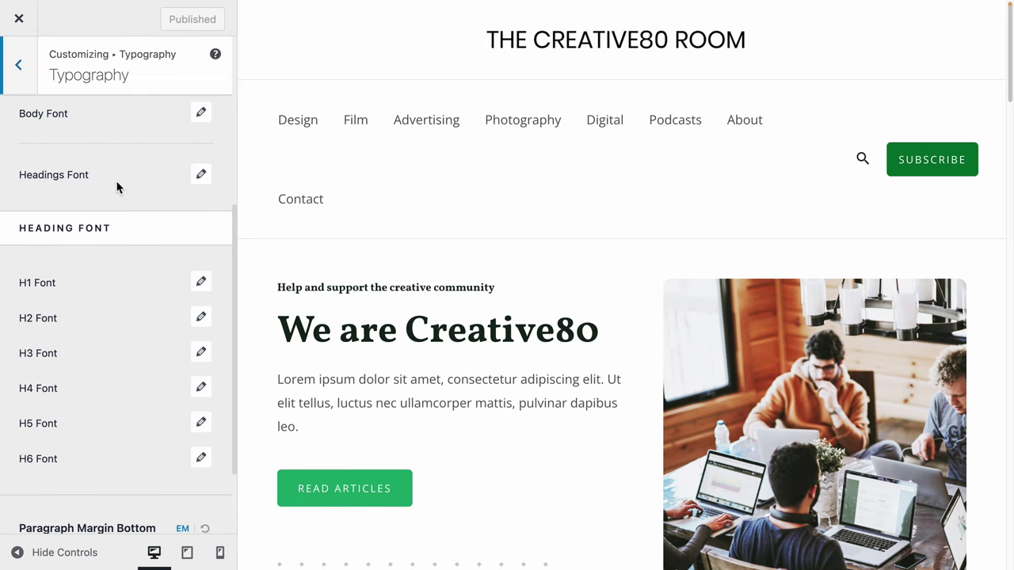
scroll(118, 187, down, 3)
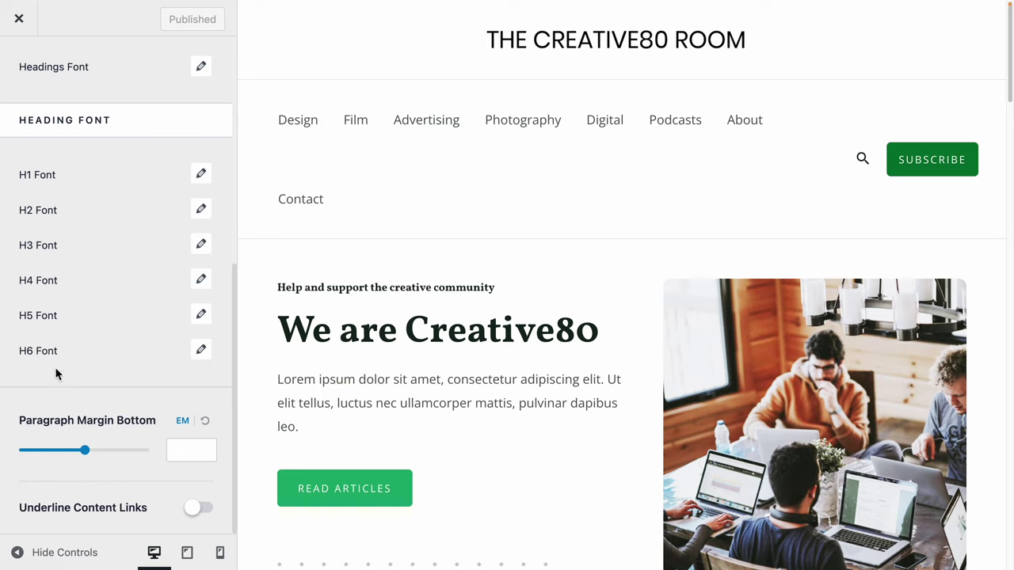
scroll(55, 374, up, 5)
Check the Global Container settings, then bring up Global Buttons with 17/26 padding.
click(18, 63)
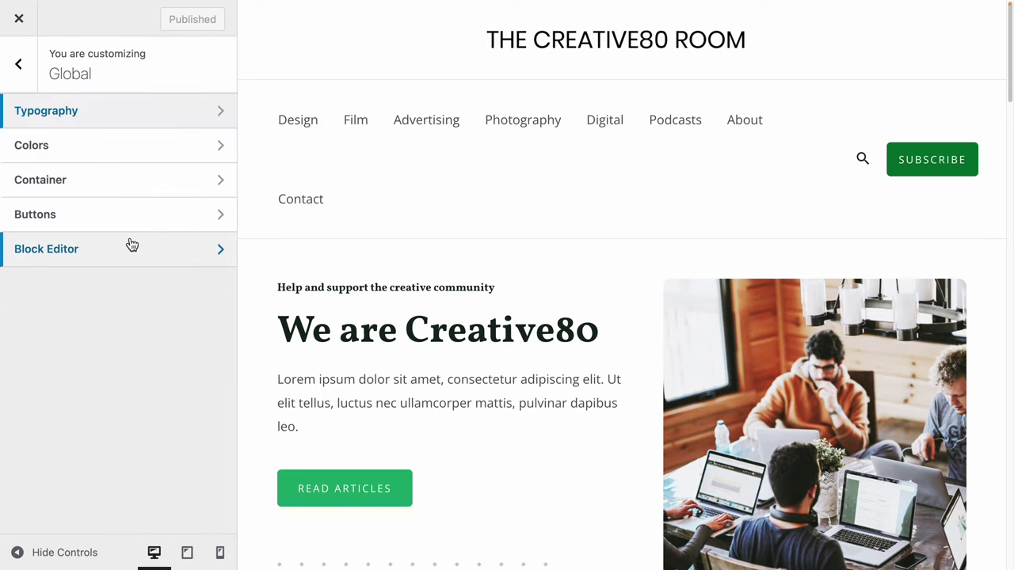
click(110, 193)
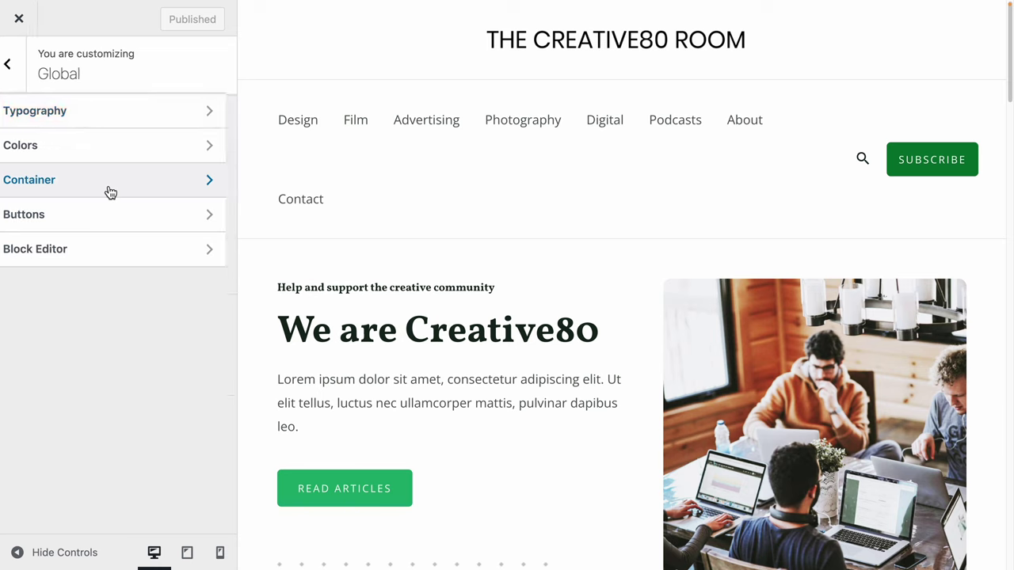
click(17, 67)
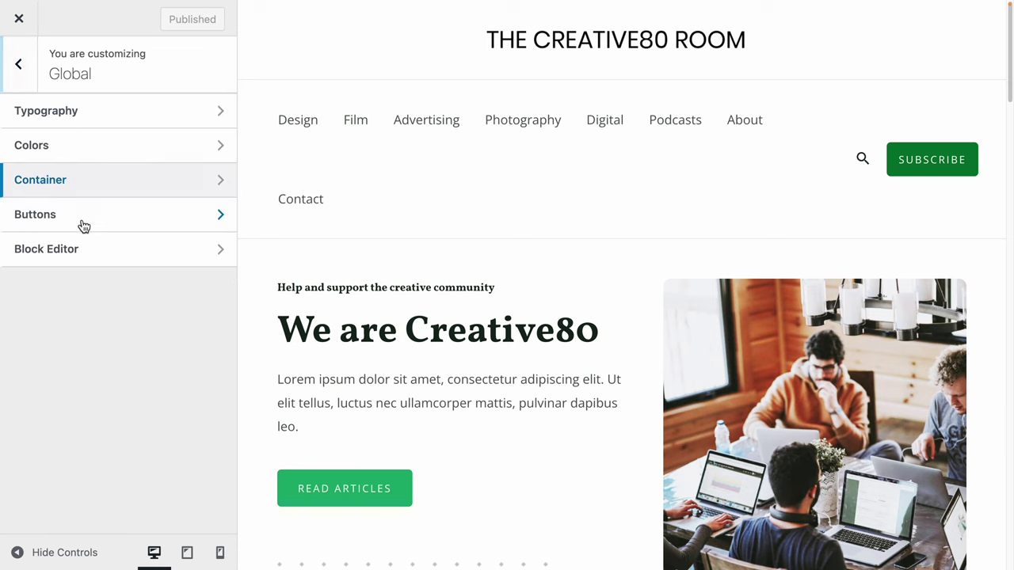
click(84, 227)
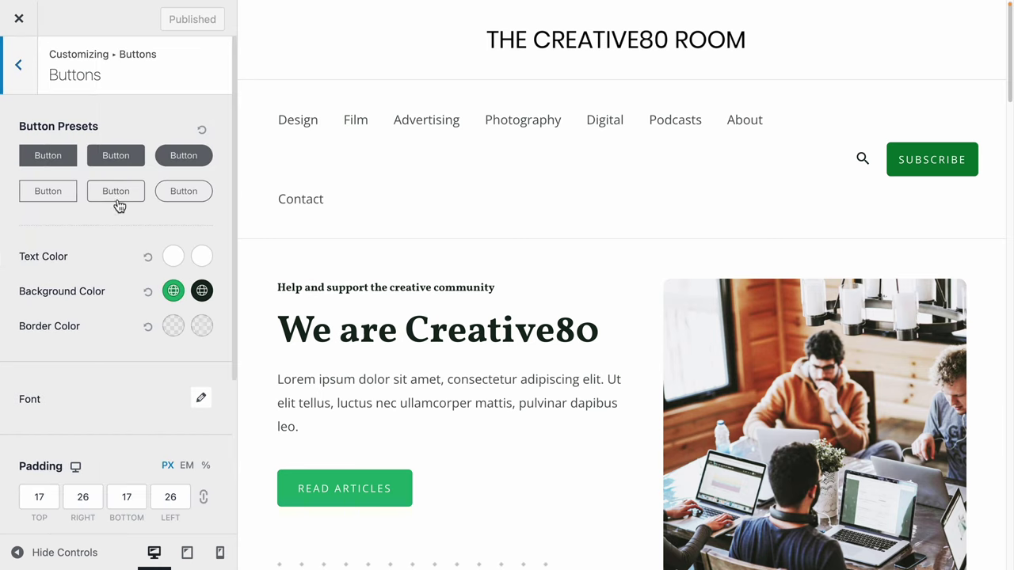
Try the outline button preset, then apply the second filled preset with 10/20 padding.
click(117, 202)
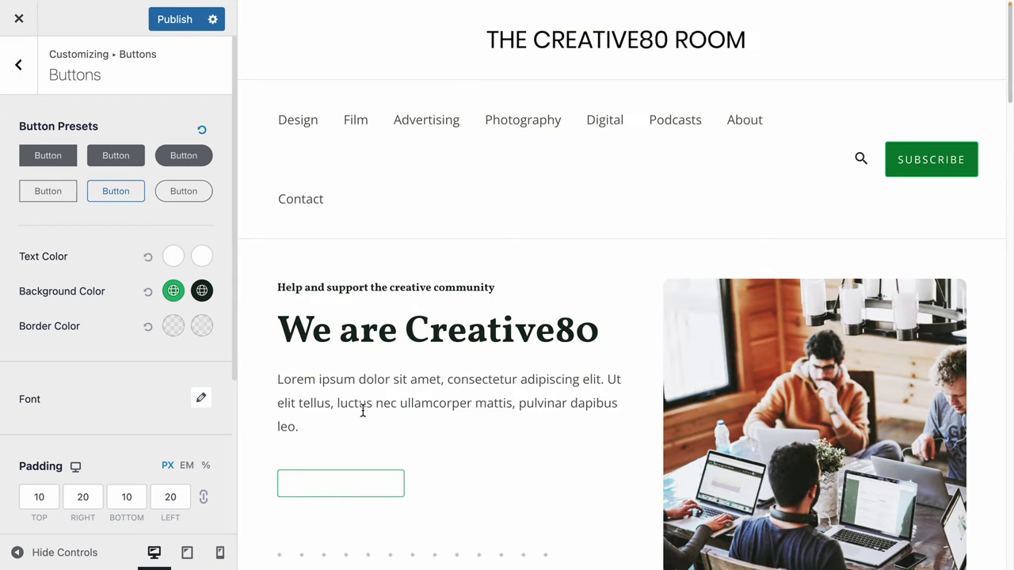
click(116, 156)
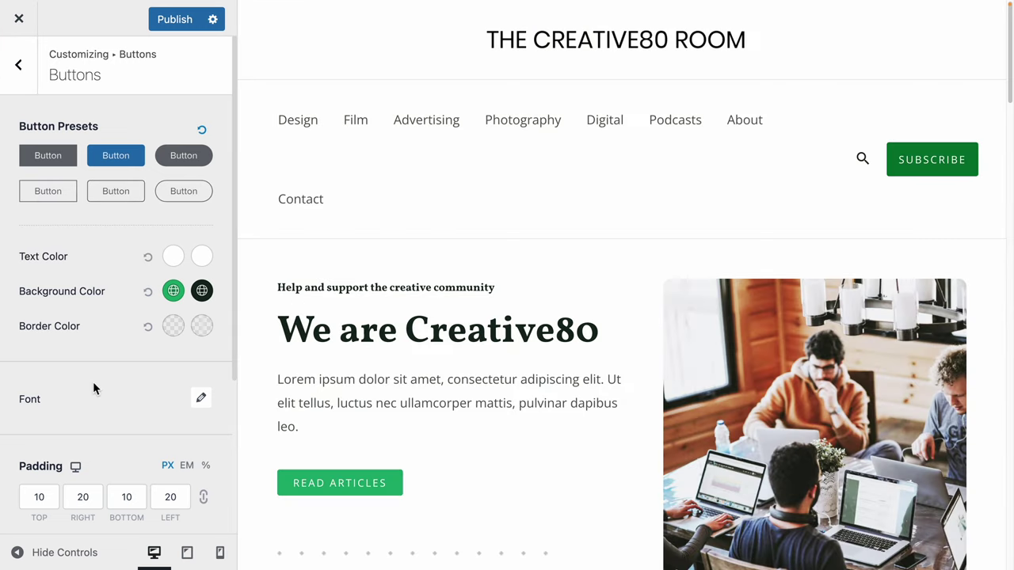
scroll(94, 380, down, 2)
scroll(94, 380, down, 2)
scroll(30, 132, up, 4)
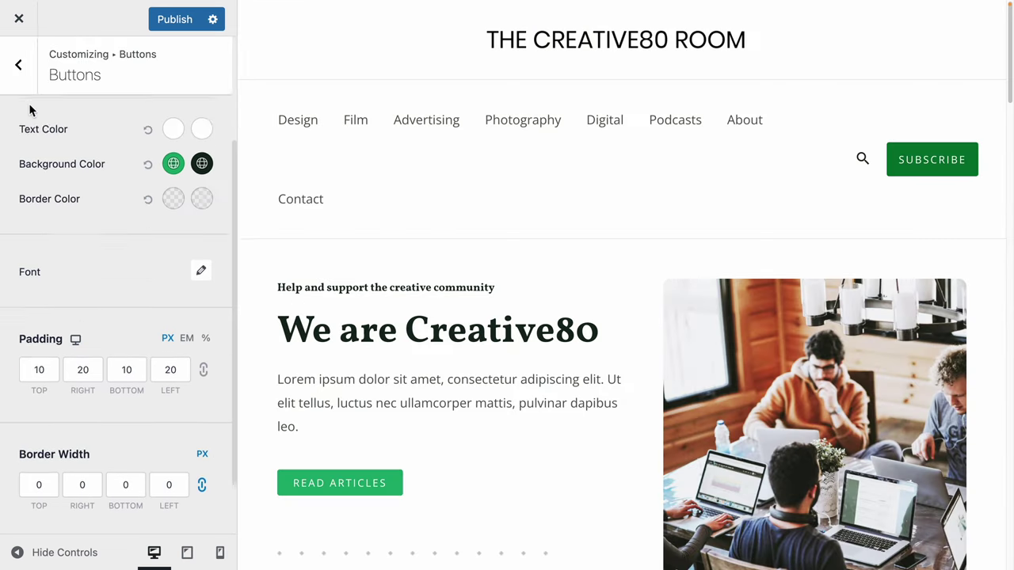
scroll(181, 369, down, 4)
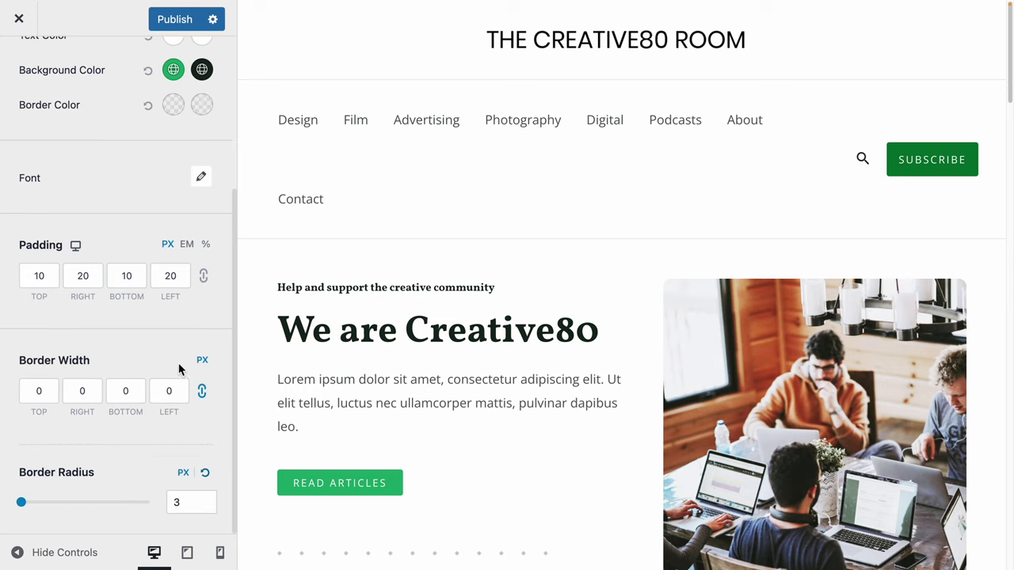
Set button border width to 10, revert it to 0, and return to Global.
click(45, 398)
key(ctrl+a)
text(10)
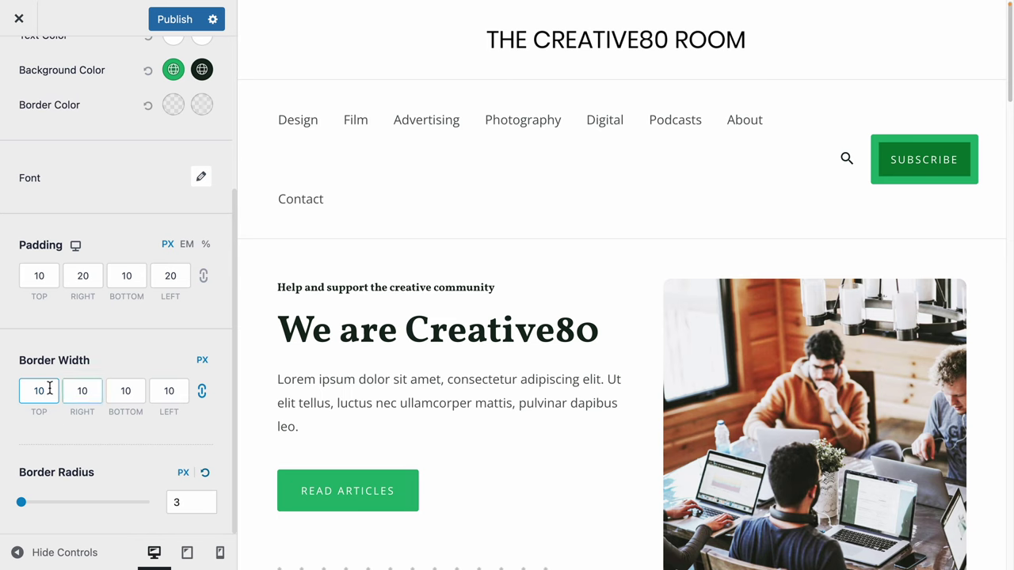
key(BackSpace)
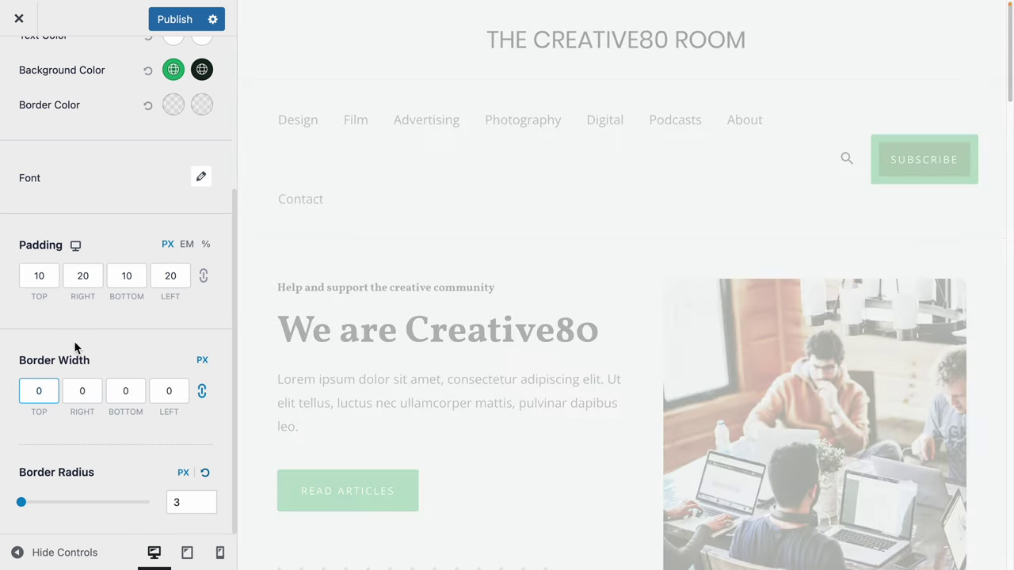
scroll(127, 299, up, 3)
click(20, 67)
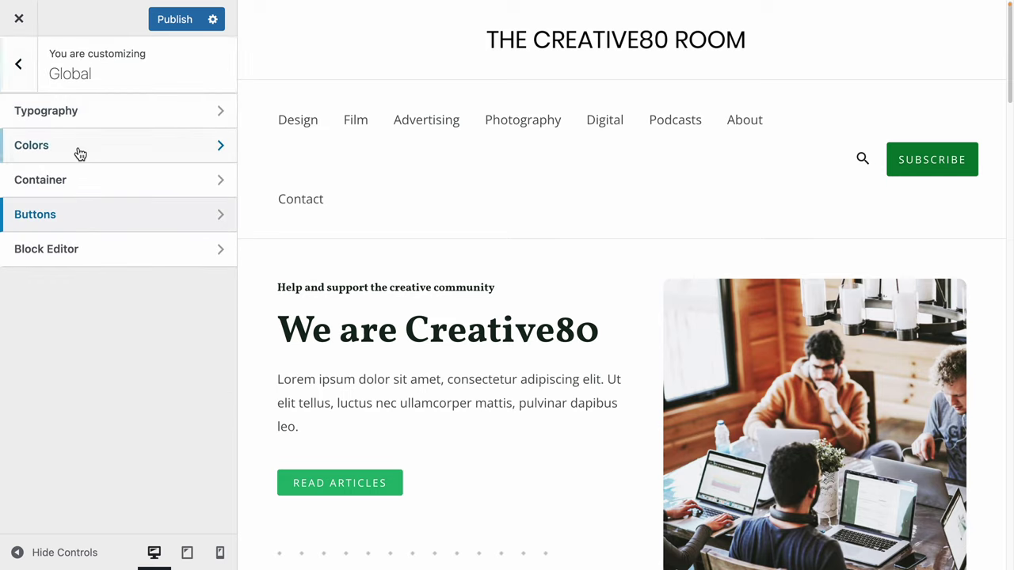
Go to Site Identity's Site Title & Logo settings showing the THE CREATIVE80 ROOM logo.
click(27, 74)
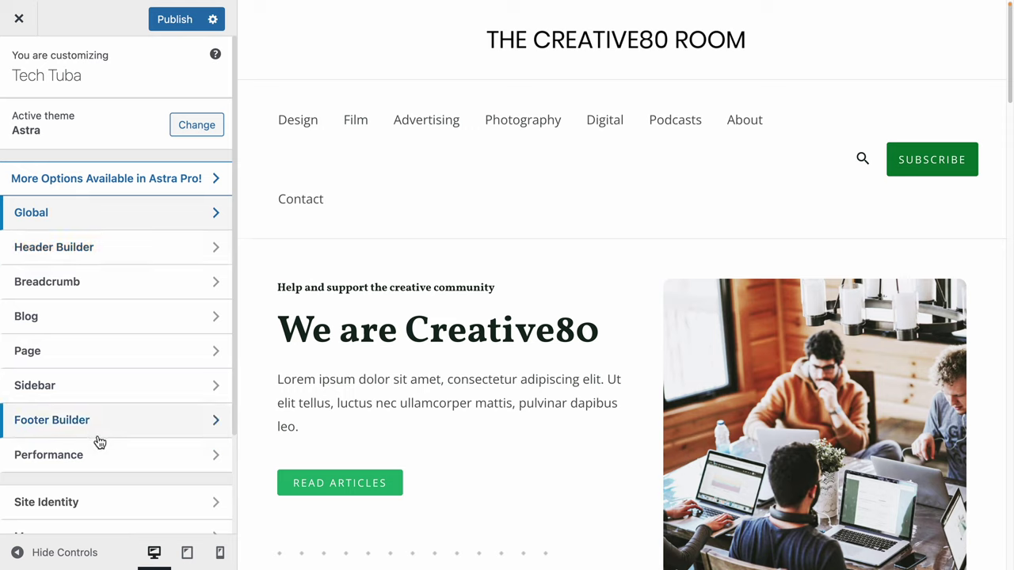
scroll(122, 468, down, 3)
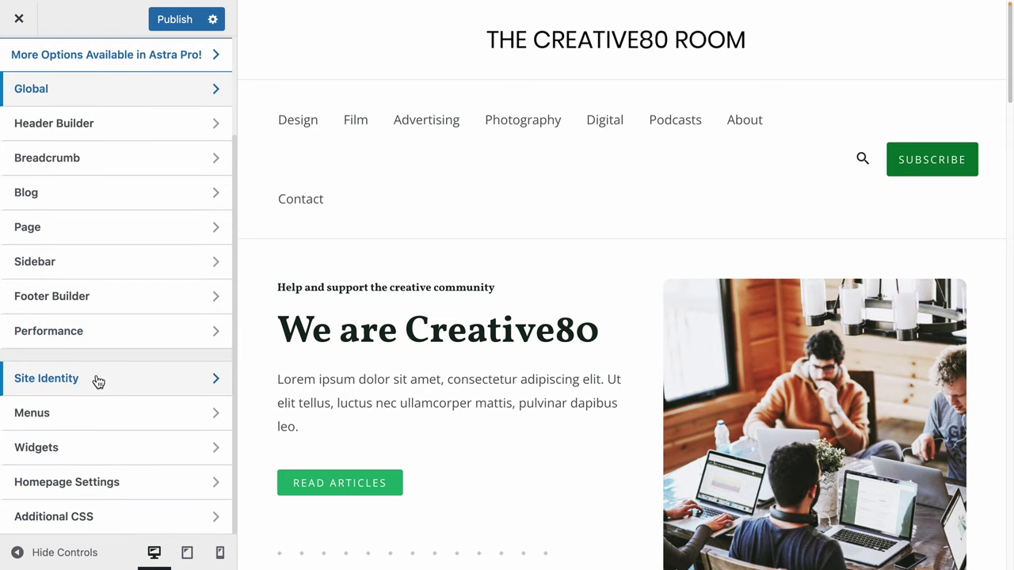
click(97, 382)
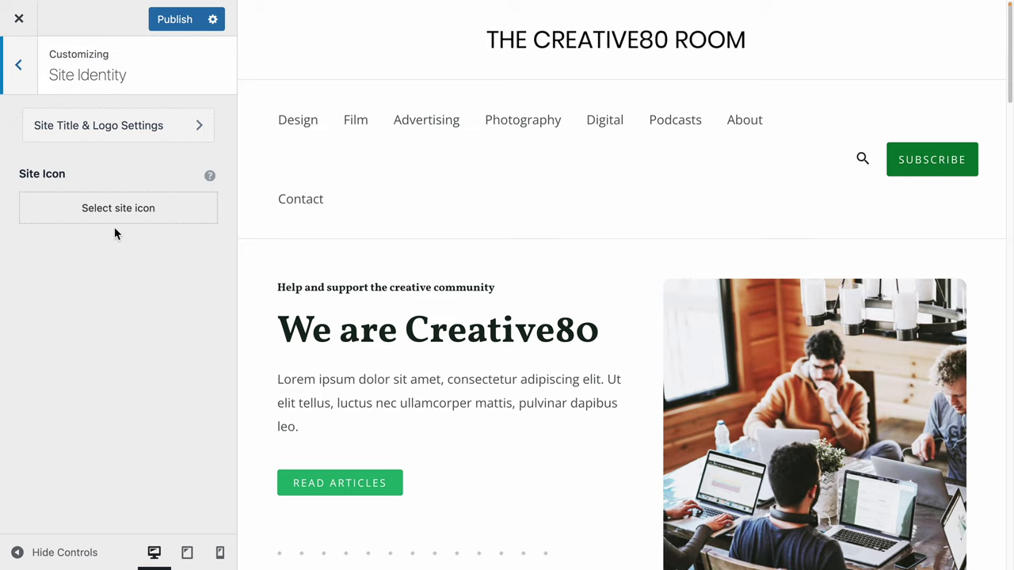
click(129, 124)
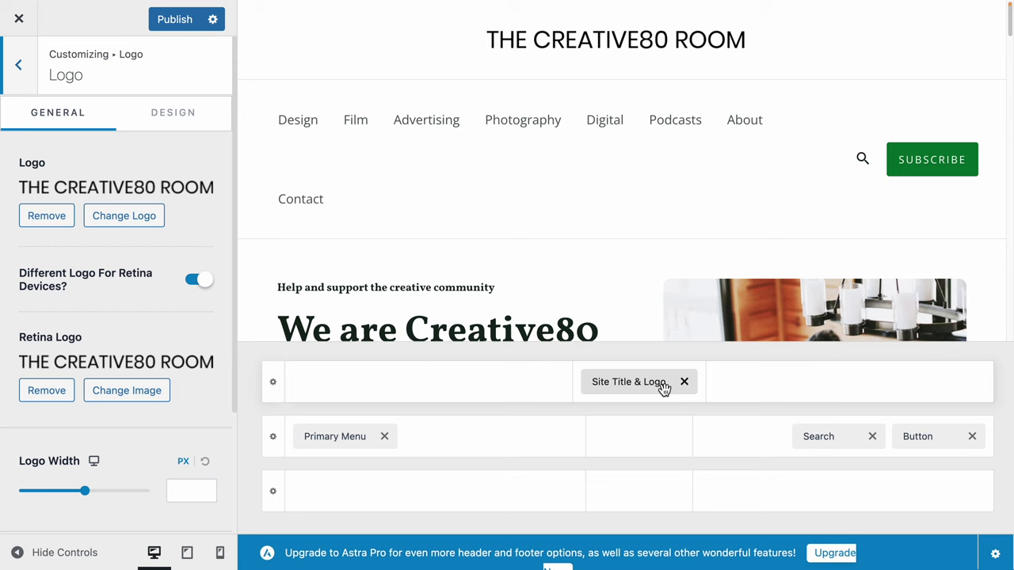
scroll(523, 292, down, 2)
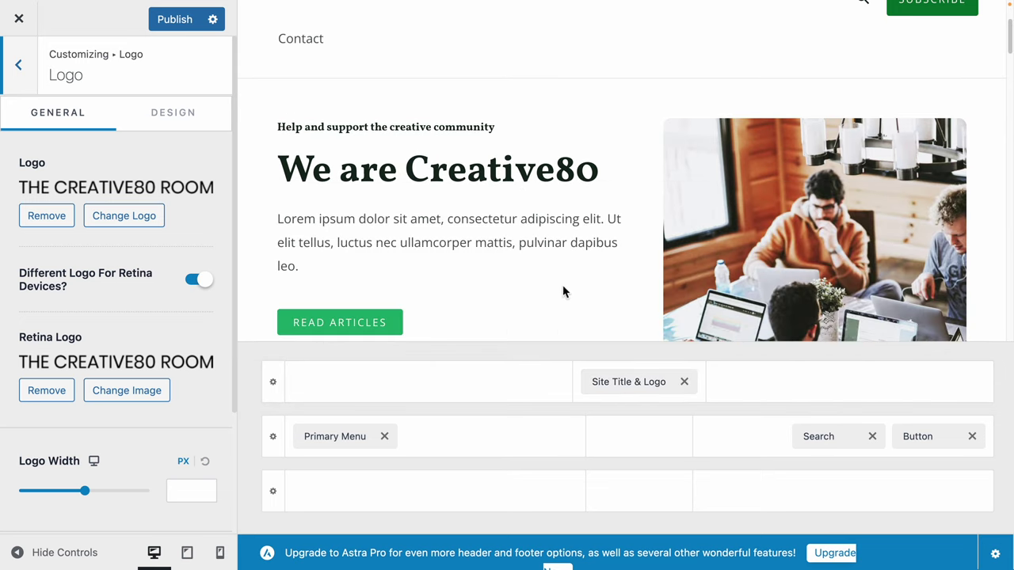
scroll(554, 261, up, 3)
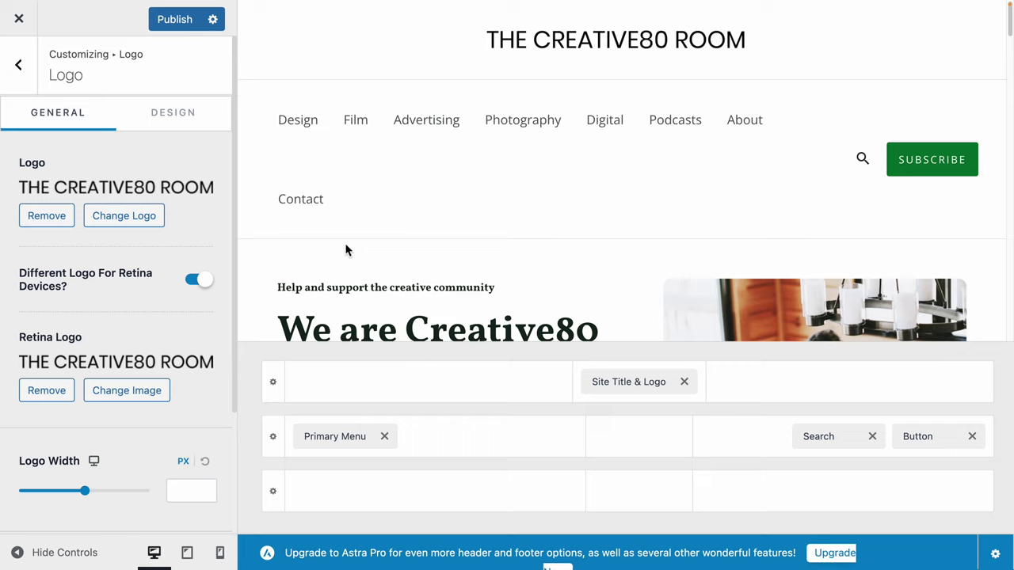
Upload techtuba_logo.png (2120 by 480) into the logo Media Library and select it.
click(113, 220)
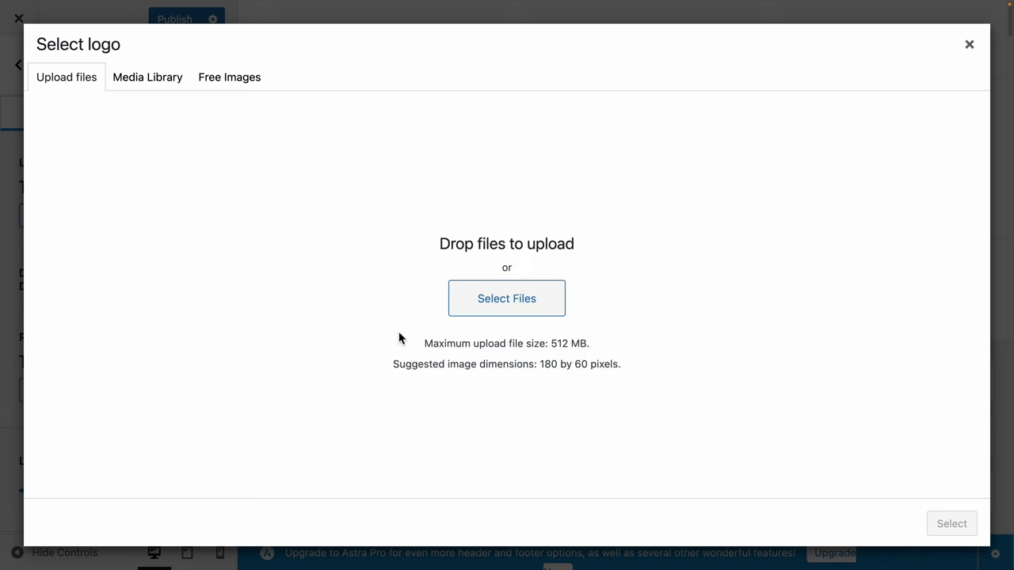
click(501, 295)
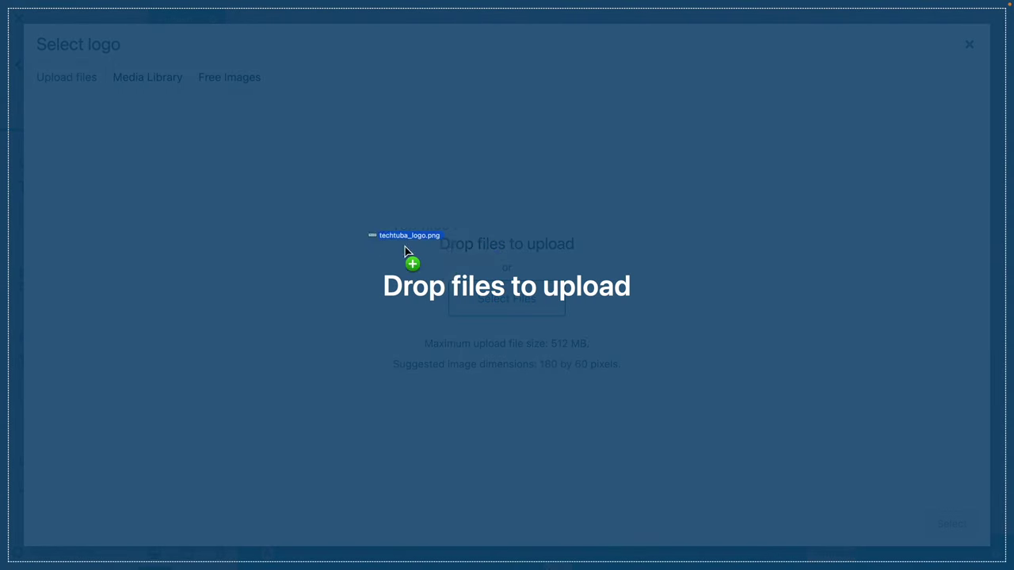
drag(405, 246, 393, 285)
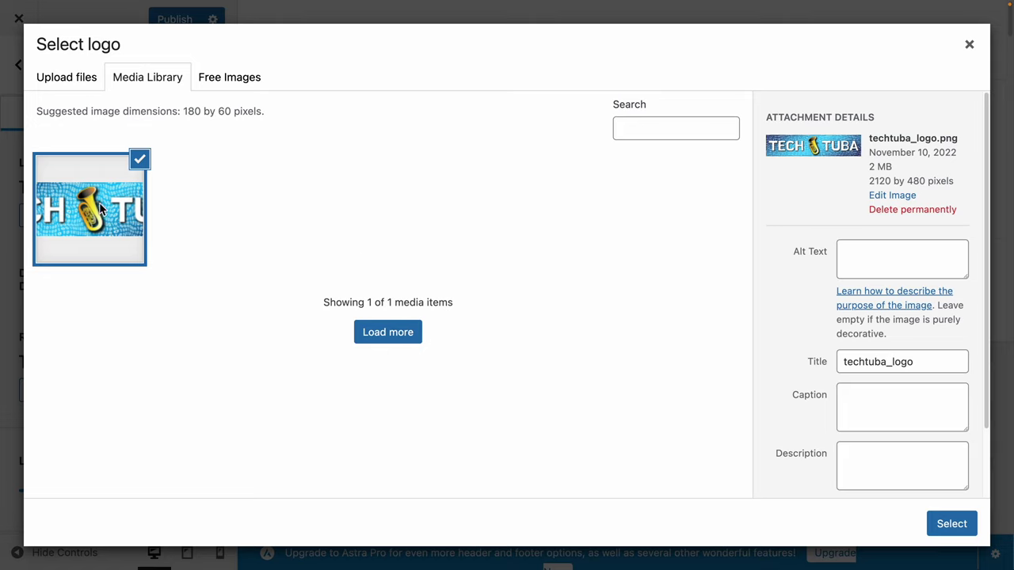
click(884, 254)
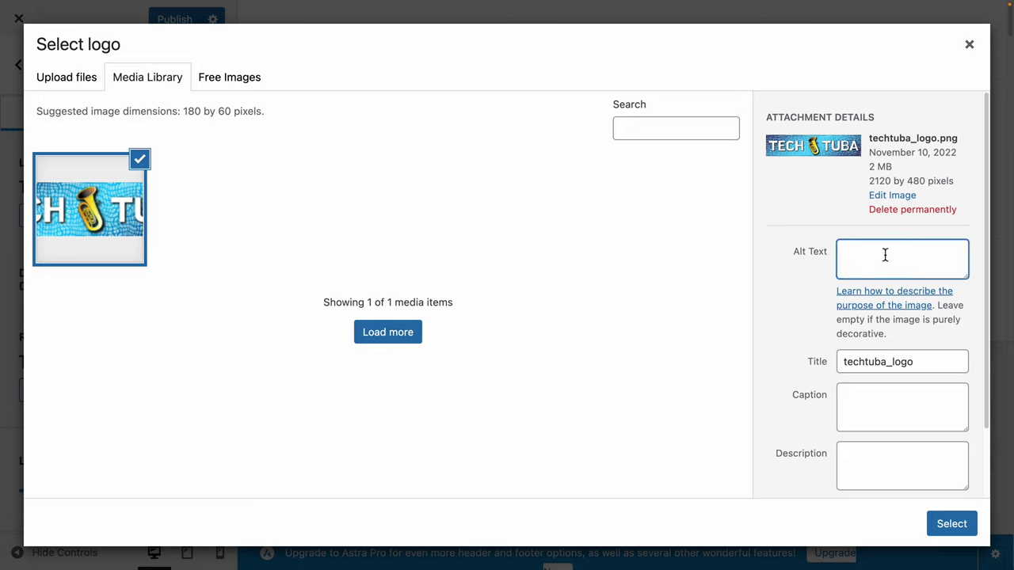
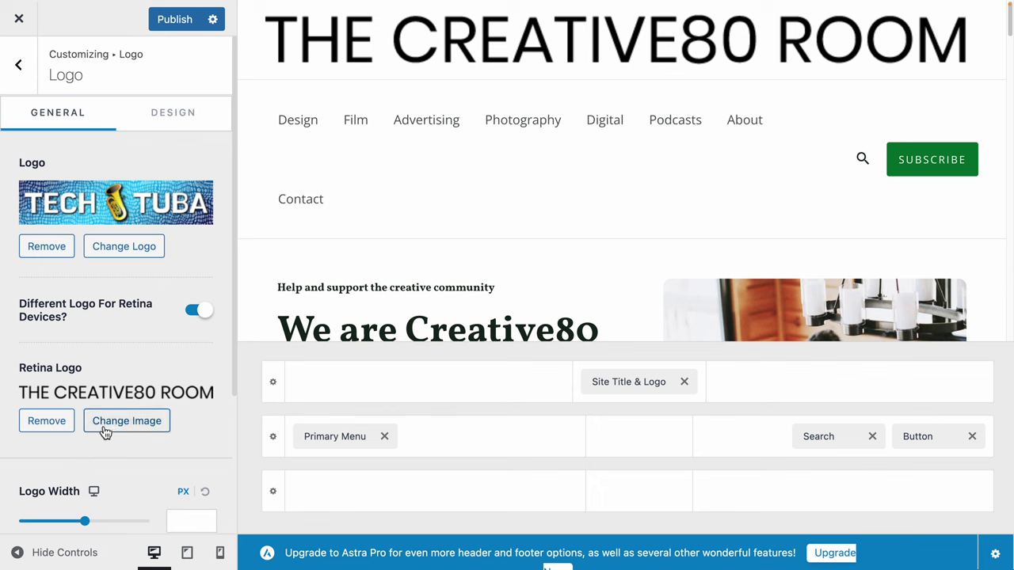
Set the Tech Tuba image as the retina logo, then scroll through the header logo settings.
click(135, 428)
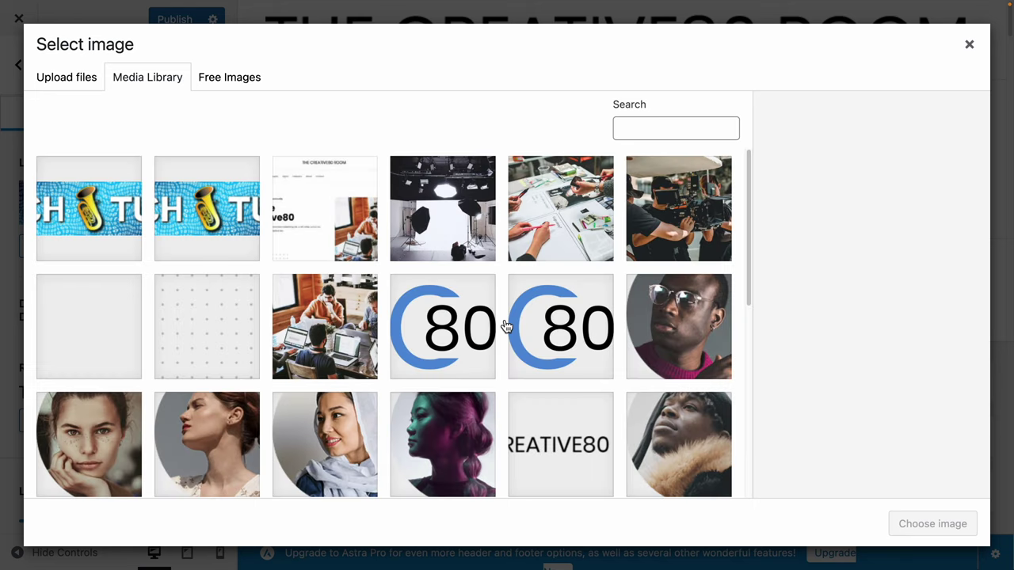
click(129, 231)
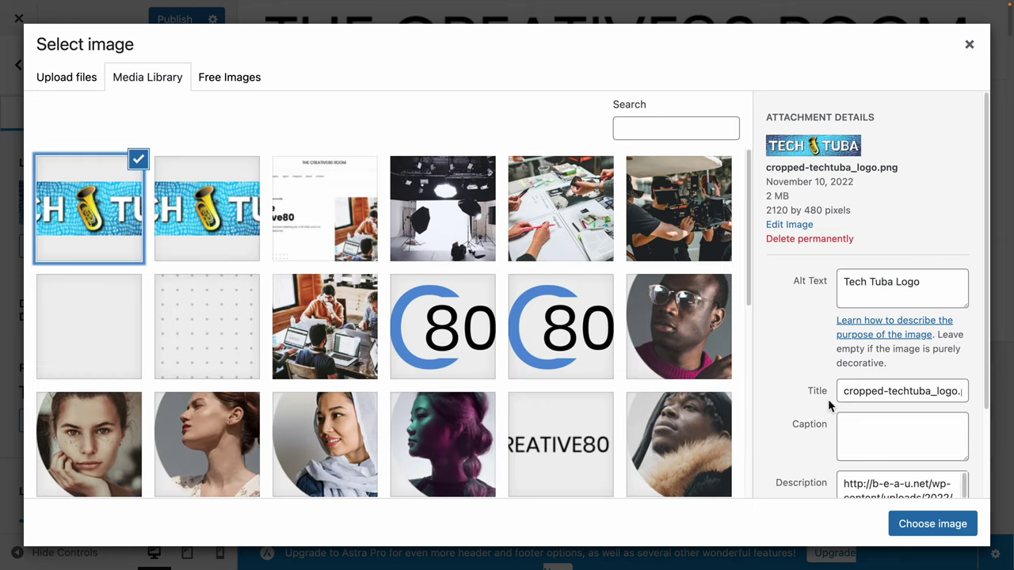
click(954, 533)
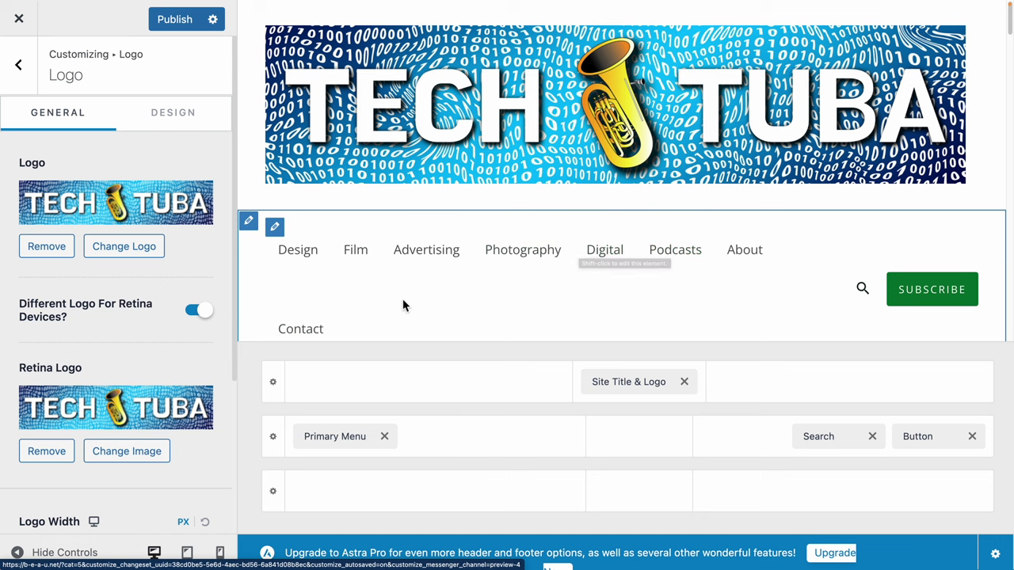
click(421, 140)
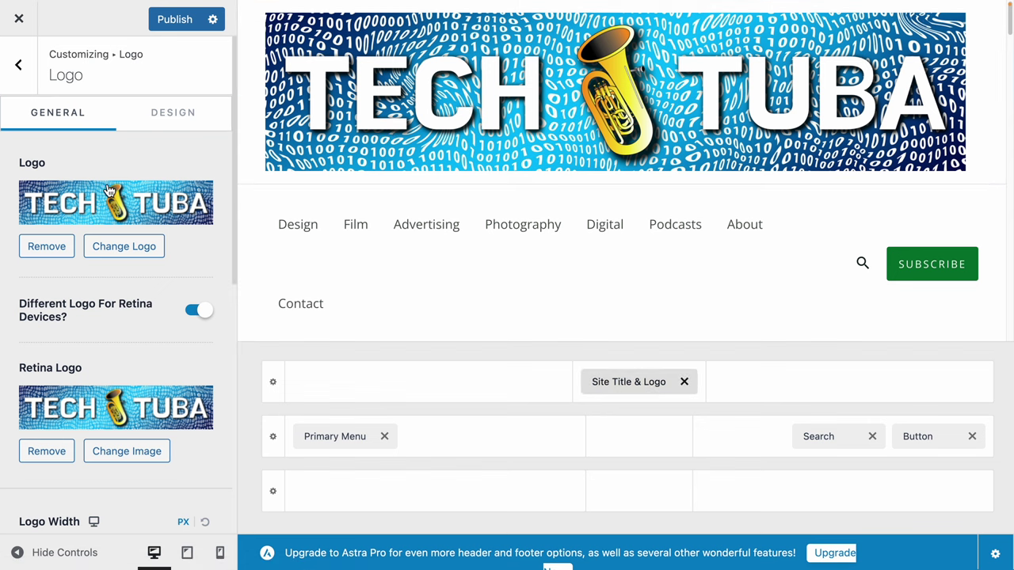
scroll(169, 274, down, 5)
scroll(169, 274, up, 5)
scroll(169, 277, down, 3)
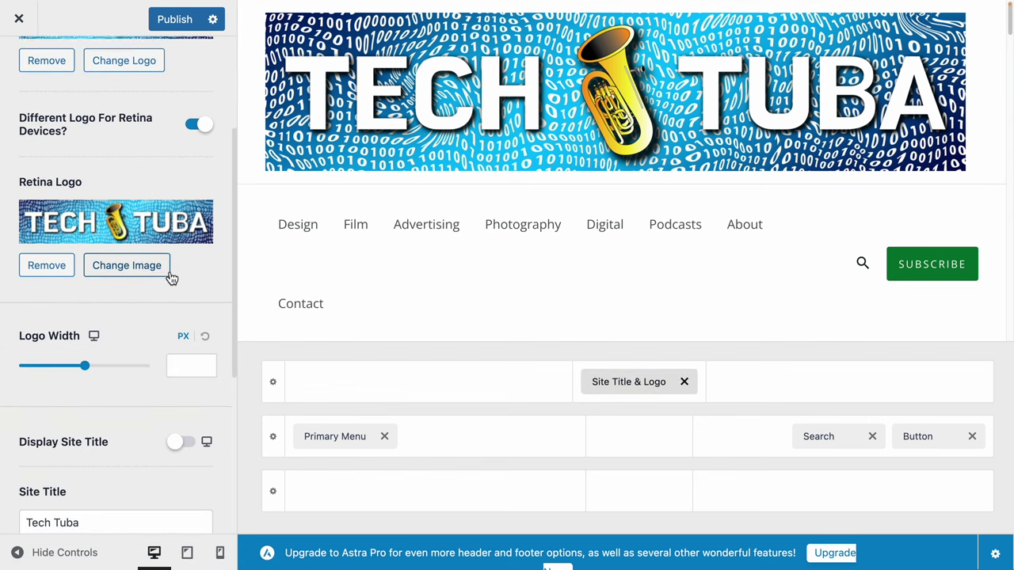
scroll(170, 277, down, 1)
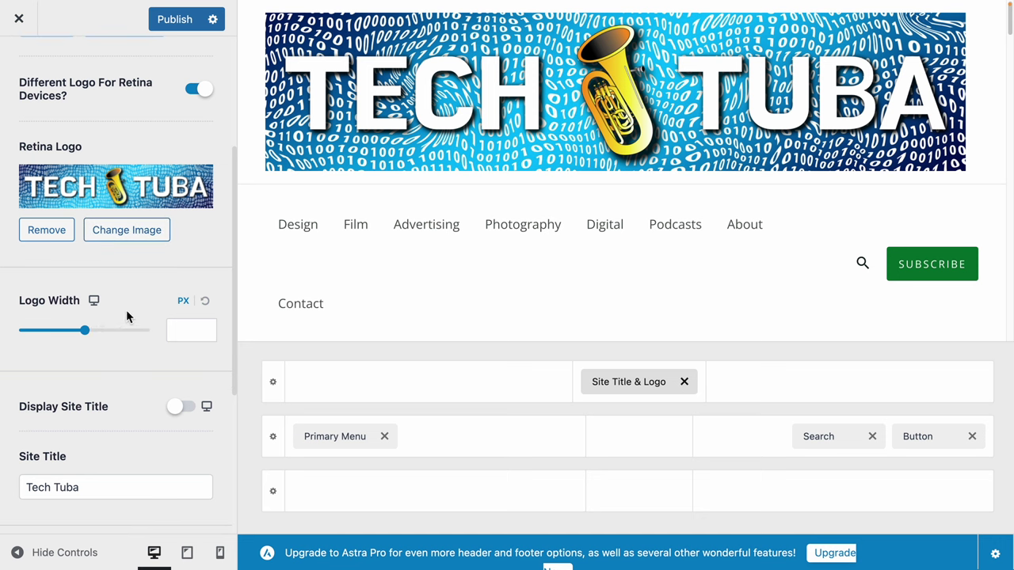
scroll(126, 309, down, 5)
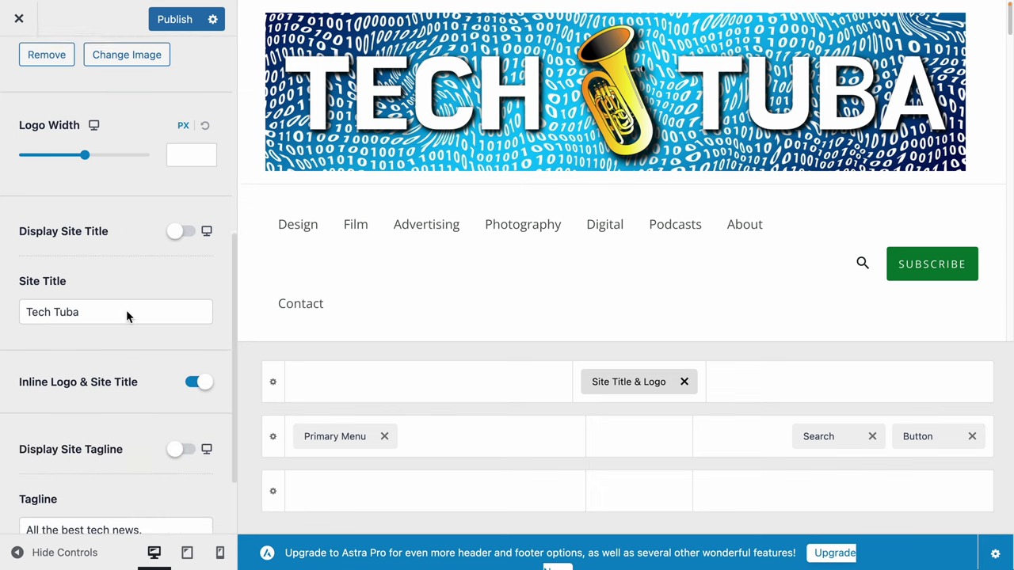
scroll(54, 293, down, 2)
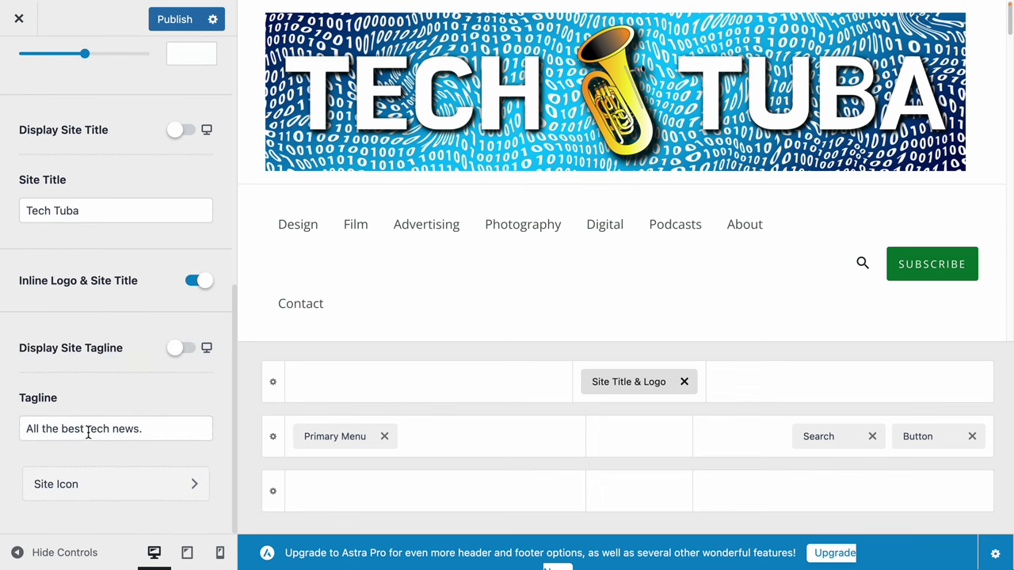
scroll(88, 433, up, 8)
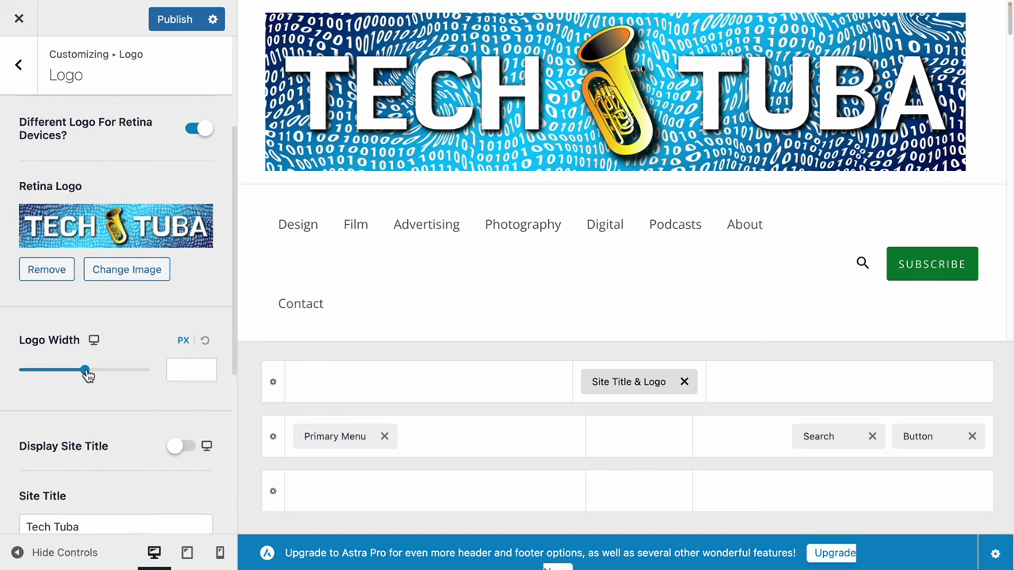
Try logo widths of about 251 and 387 px, then clear the width value.
drag(86, 374, 107, 374)
click(176, 375)
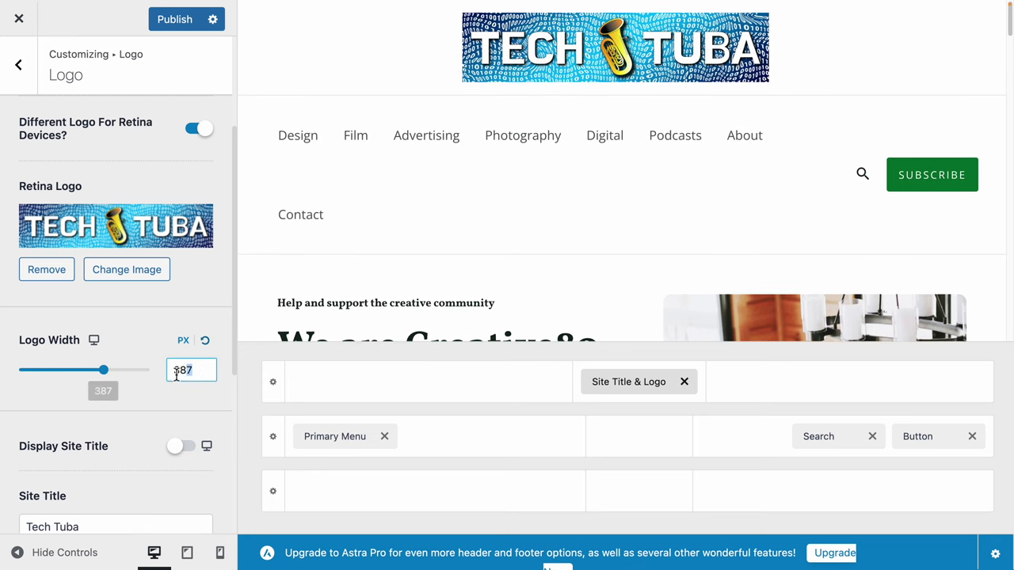
drag(175, 375, 166, 373)
click(173, 375)
click(151, 376)
key(BackSpace)
key(Tab)
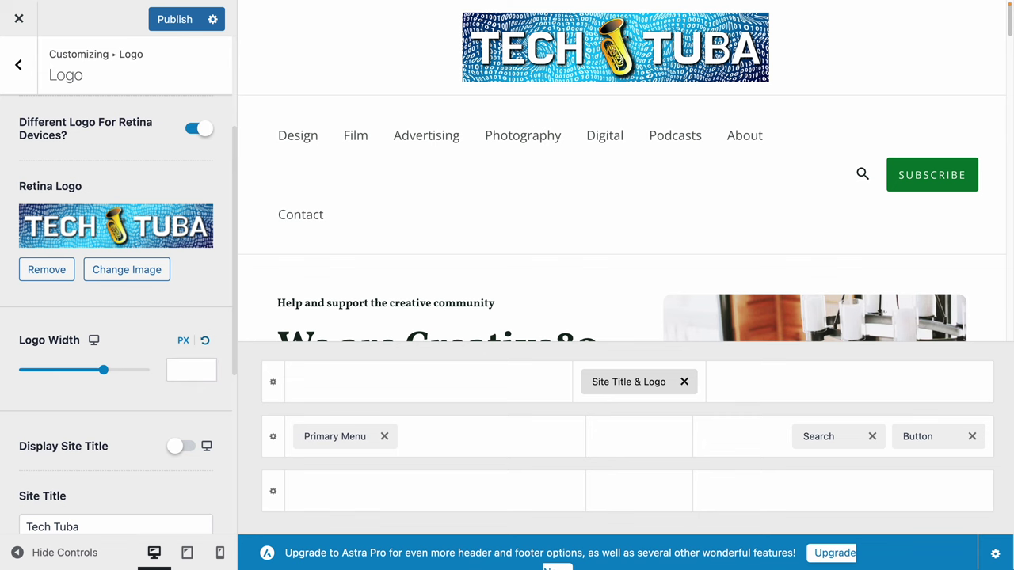
Reset the logo width and drag the slider to 318 px.
click(207, 342)
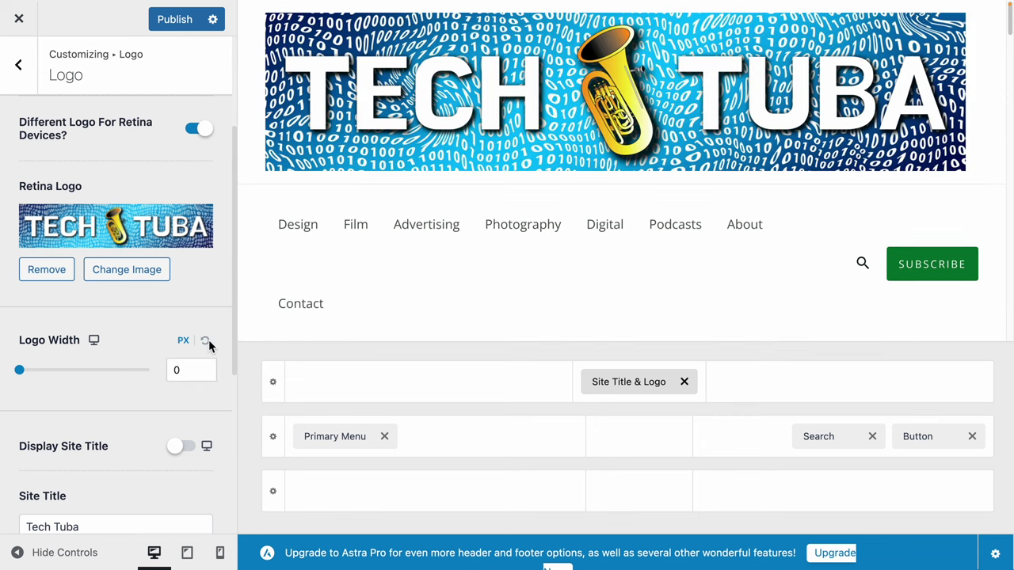
click(184, 374)
double_click(177, 372)
click(204, 342)
drag(24, 372, 92, 379)
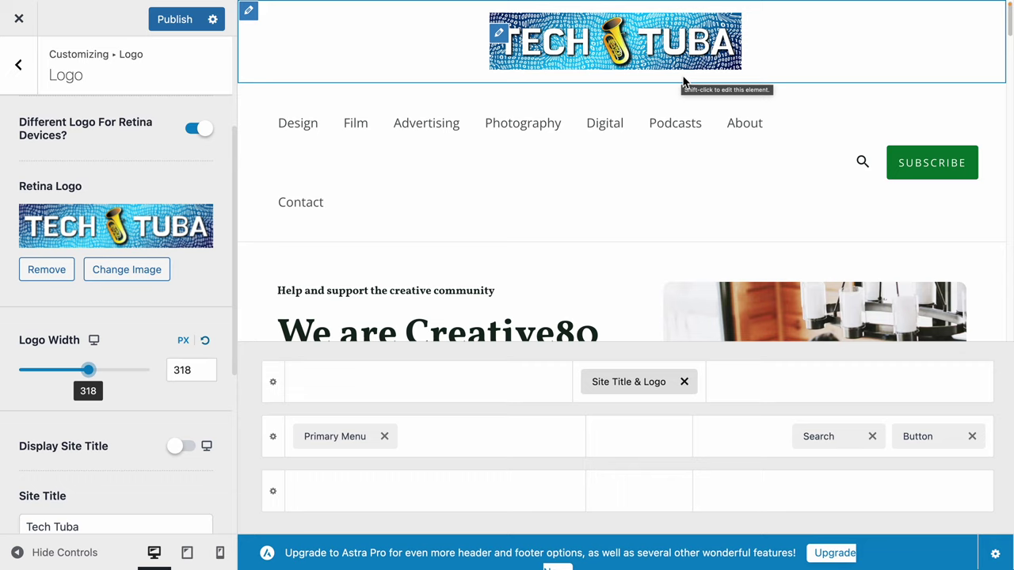
Publish the Tech Tuba logo changes and close the Customizer to view the live homepage.
click(19, 67)
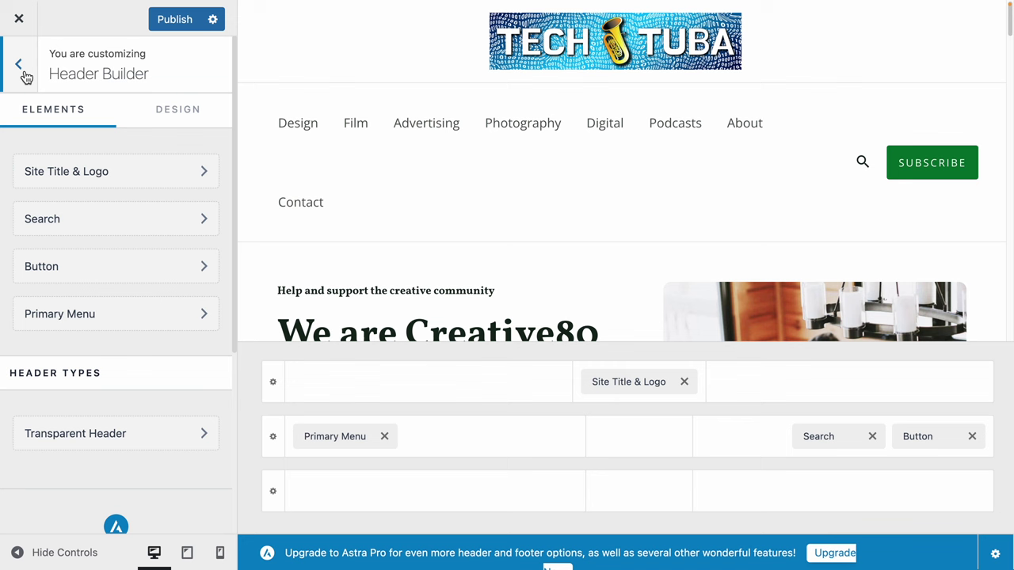
click(23, 72)
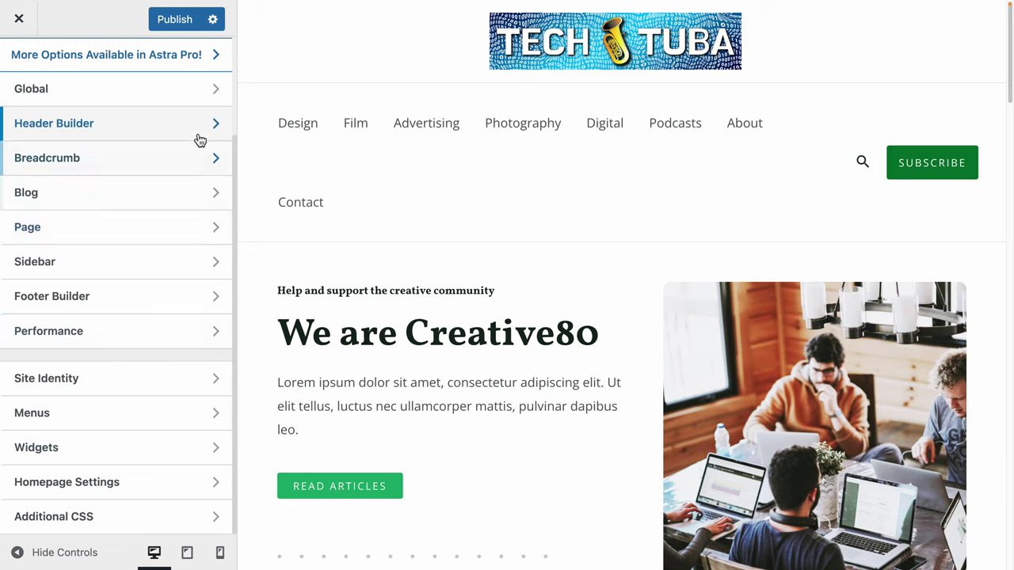
click(190, 27)
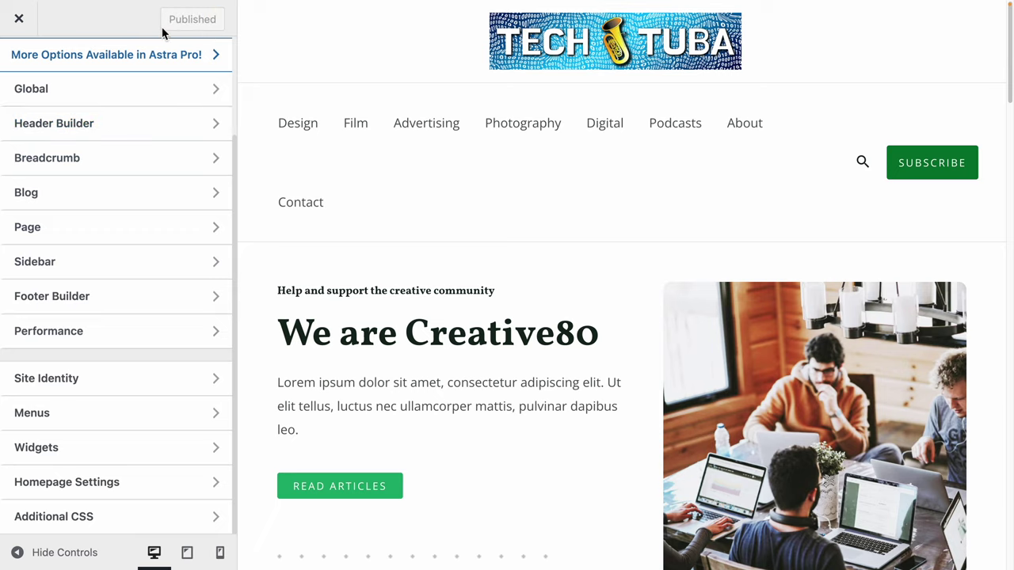
click(19, 19)
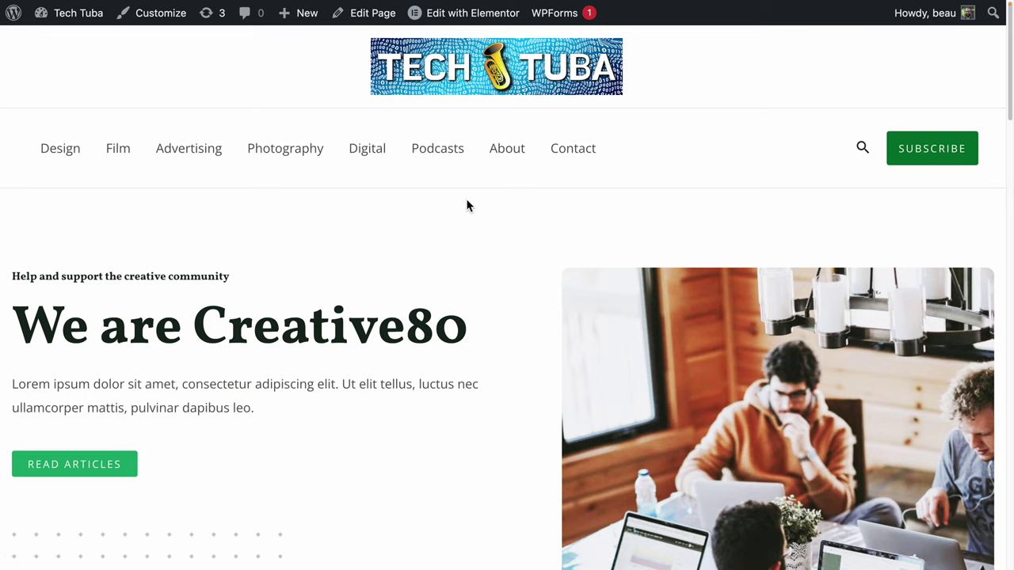
scroll(451, 277, down, 6)
scroll(452, 275, up, 7)
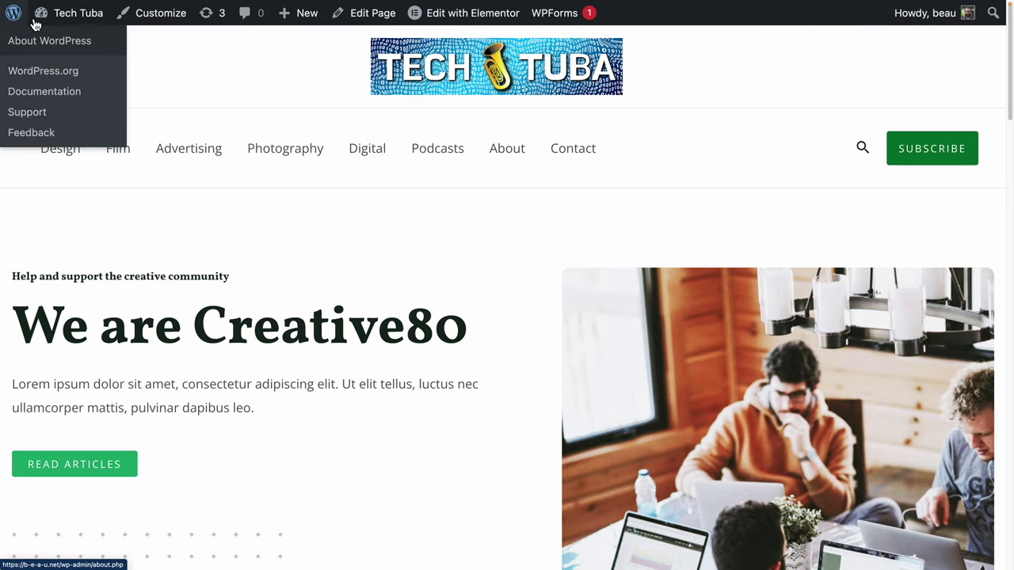
In the Customizer's global colours, shift palette Color 1 to blue.
click(183, 22)
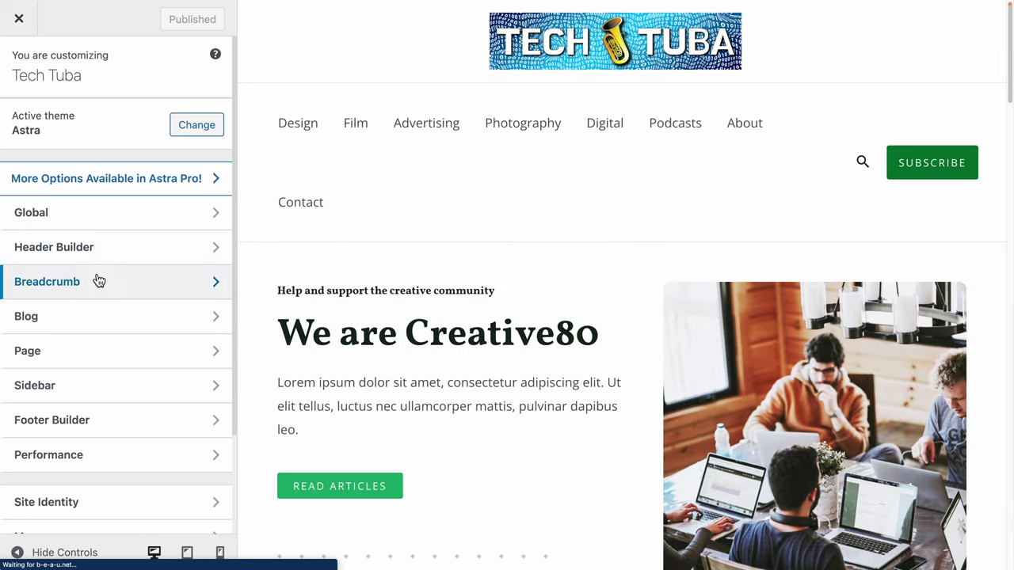
click(96, 225)
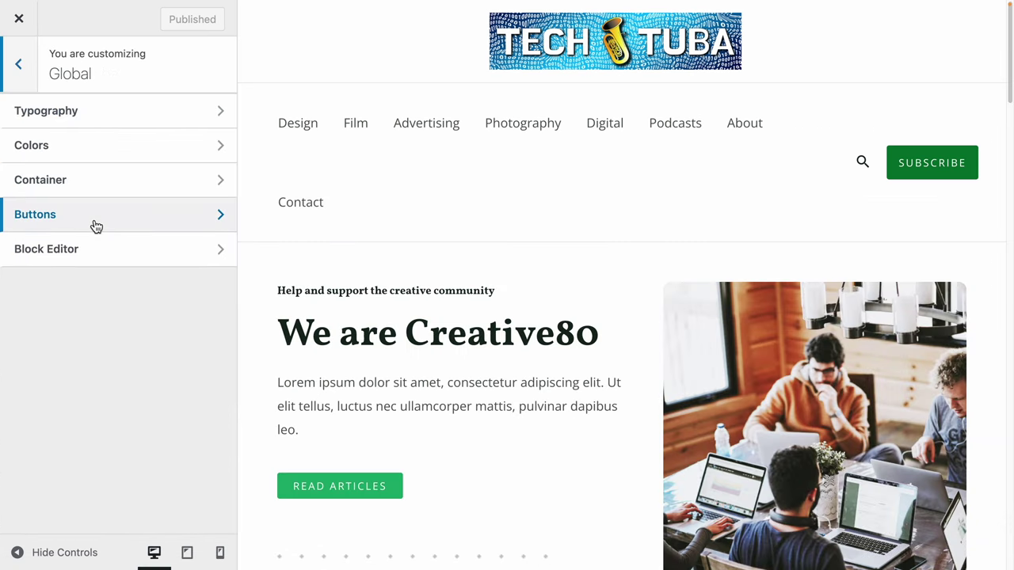
click(98, 166)
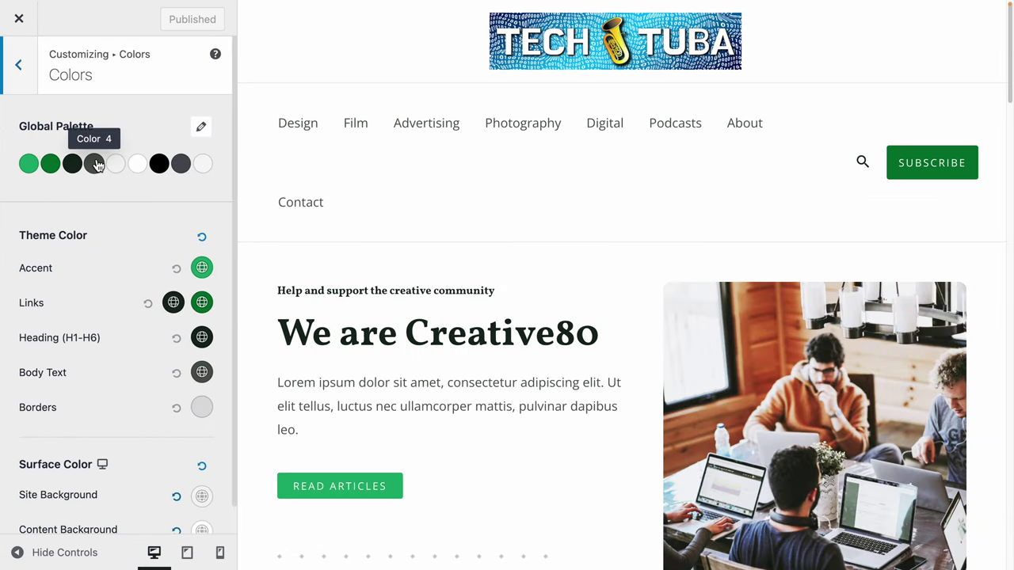
click(30, 167)
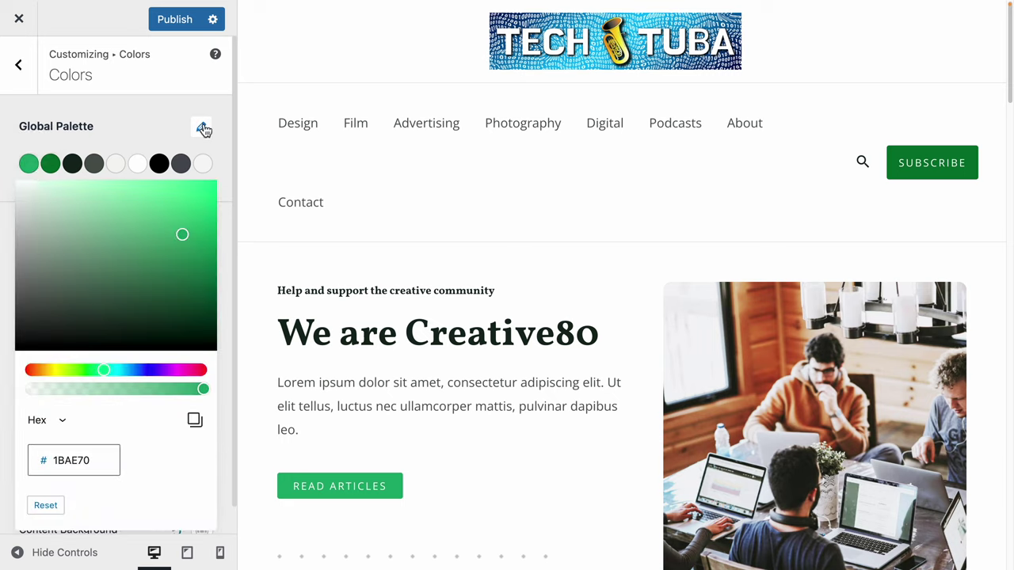
click(150, 281)
drag(111, 370, 117, 371)
mouse_move(162, 199)
mouse_down()
mouse_move(184, 216)
mouse_move(131, 208)
mouse_move(130, 199)
mouse_up()
drag(122, 373, 127, 372)
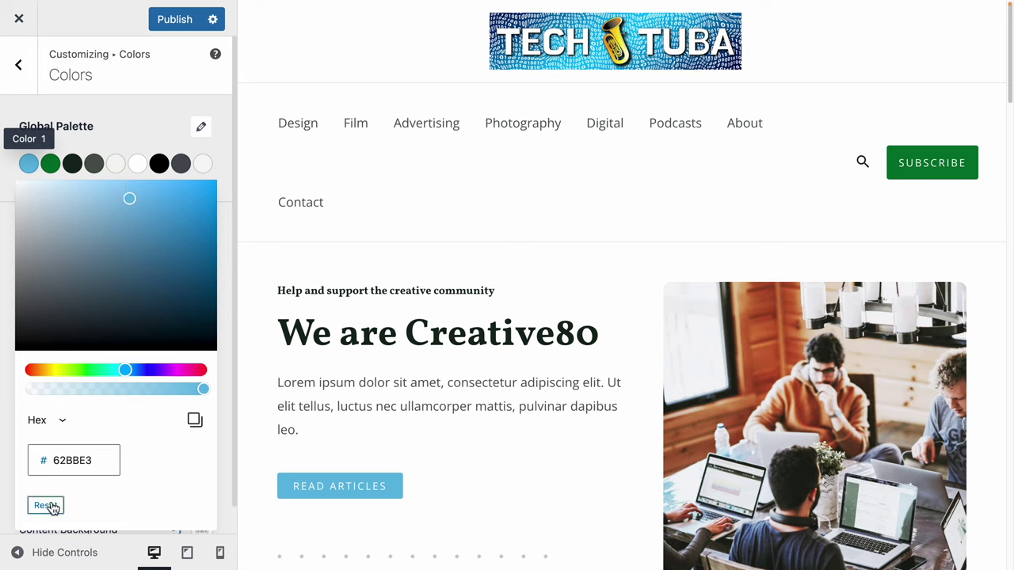
Change palette Color 2 from green to a vivid blue and publish the palette.
click(52, 166)
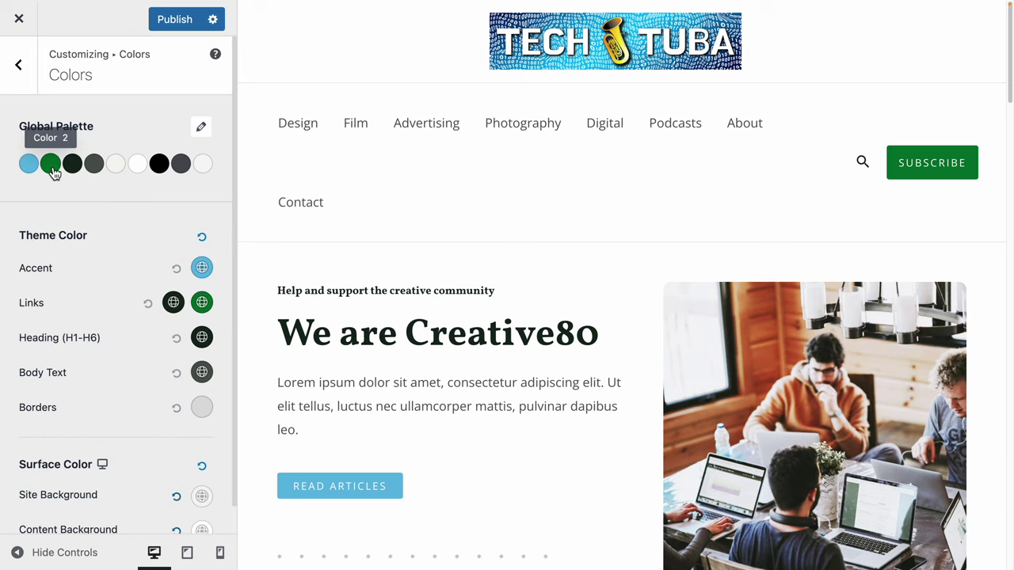
click(52, 169)
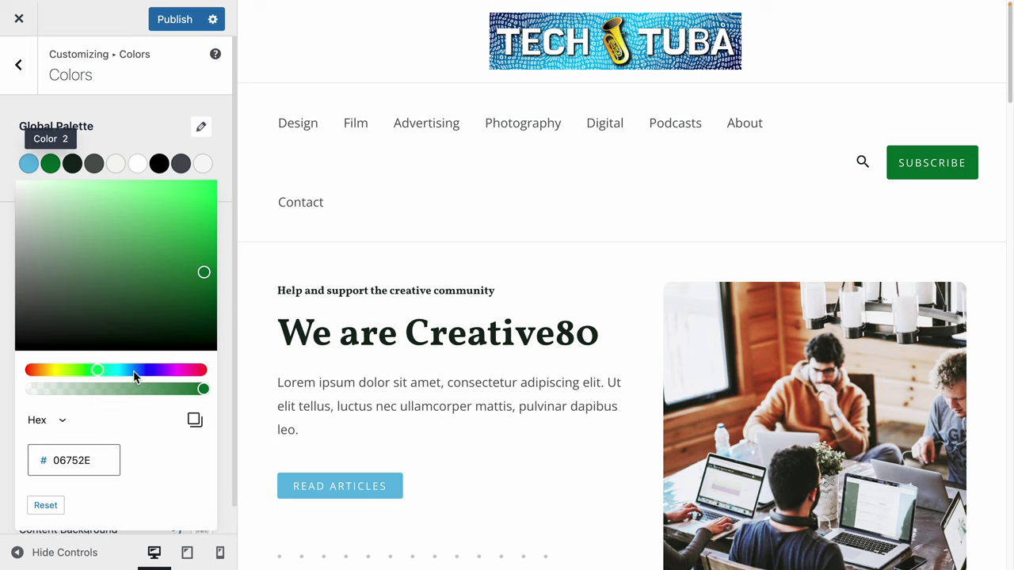
drag(136, 370, 150, 373)
drag(191, 283, 224, 211)
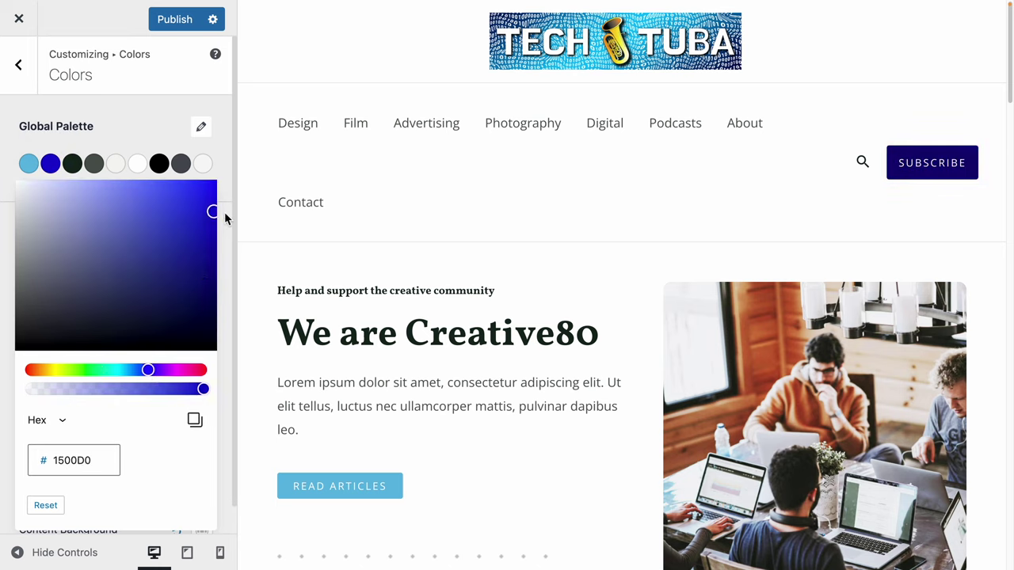
click(224, 212)
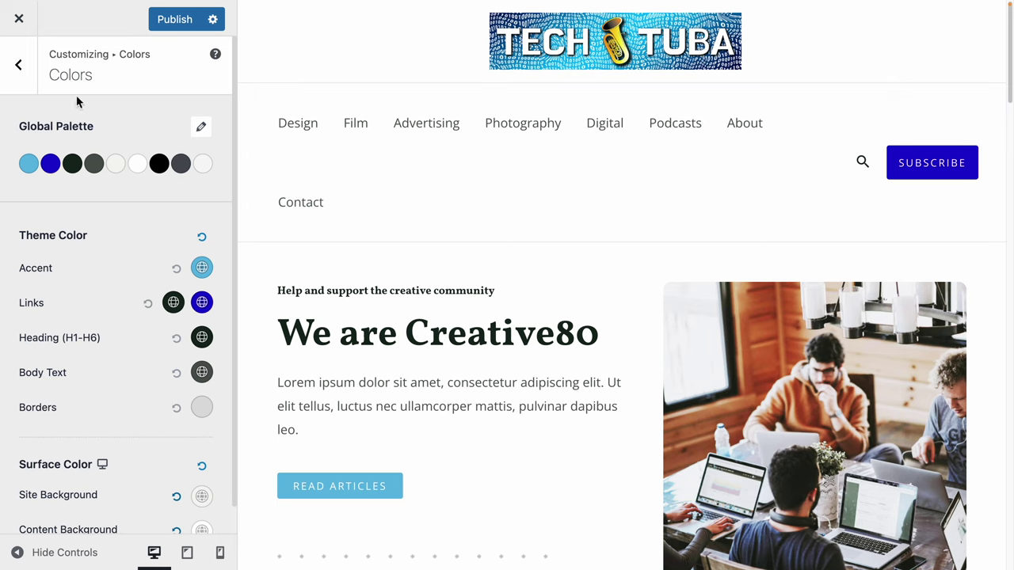
click(30, 85)
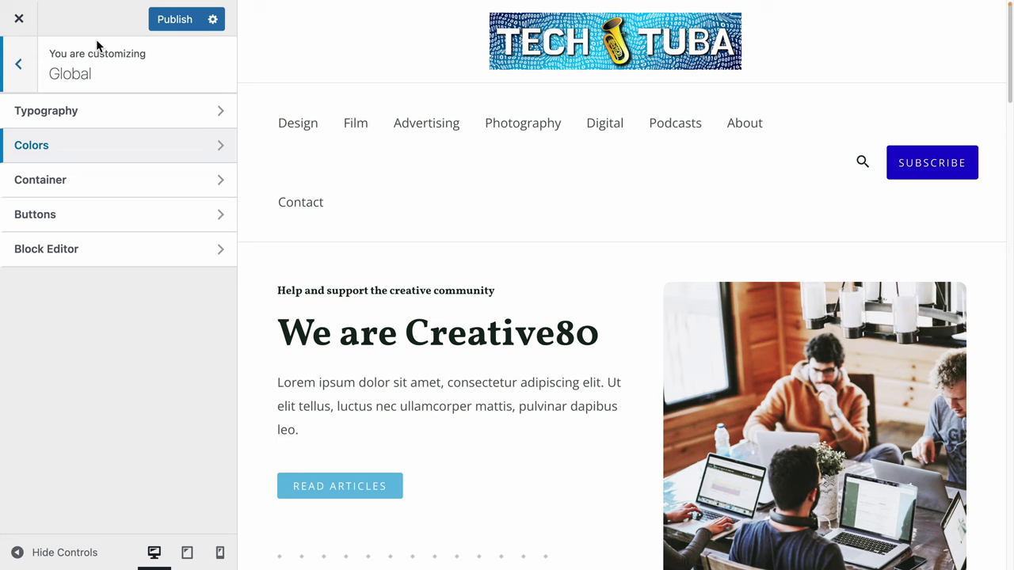
click(174, 22)
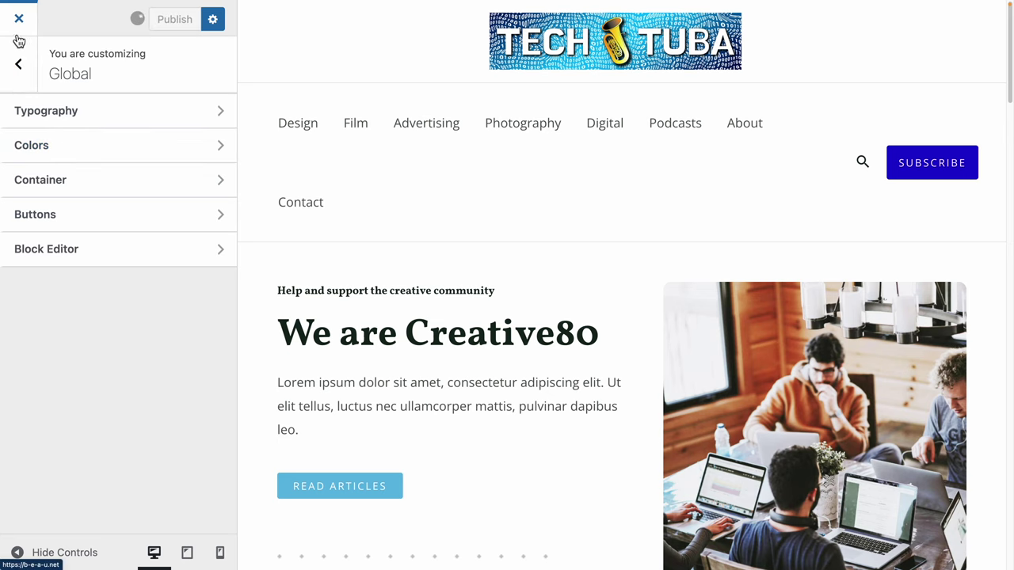
click(21, 30)
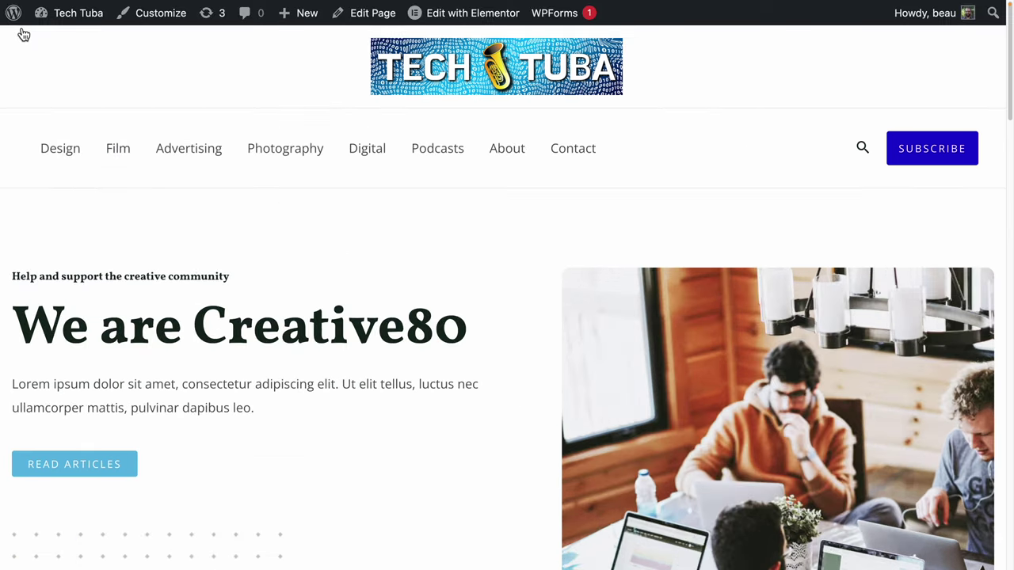
scroll(438, 310, down, 6)
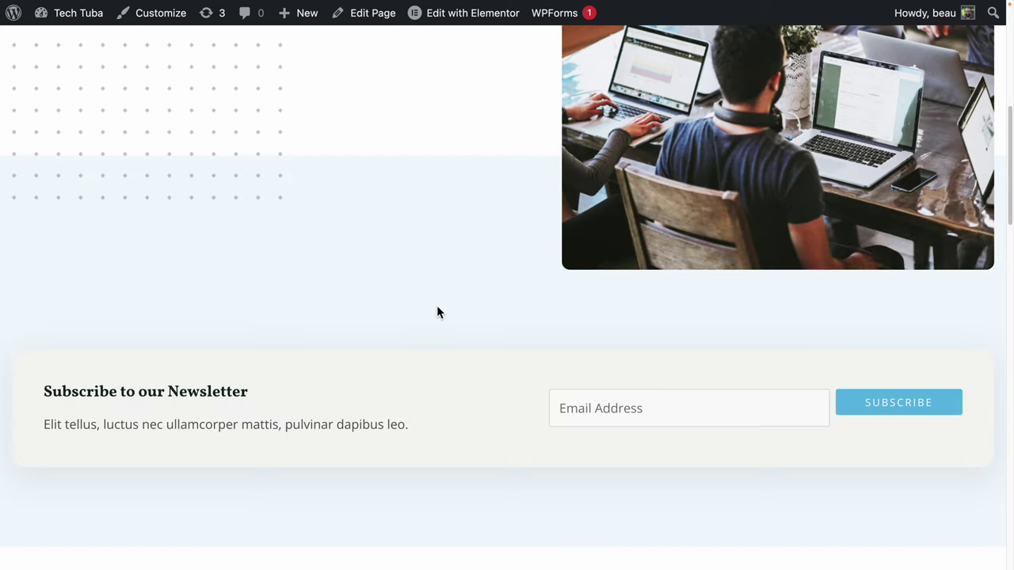
scroll(436, 311, up, 6)
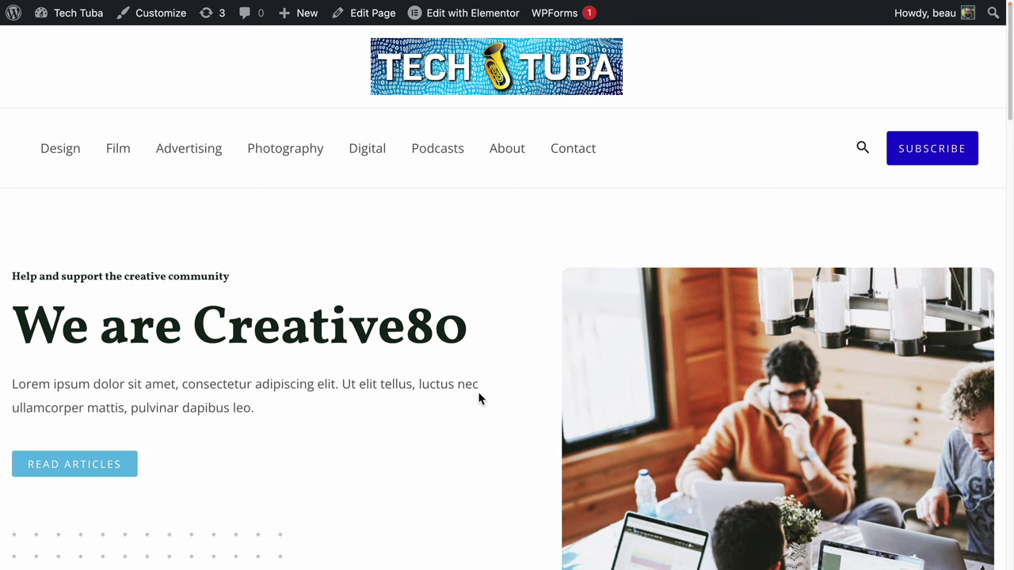
scroll(478, 396, down, 3)
scroll(479, 396, up, 4)
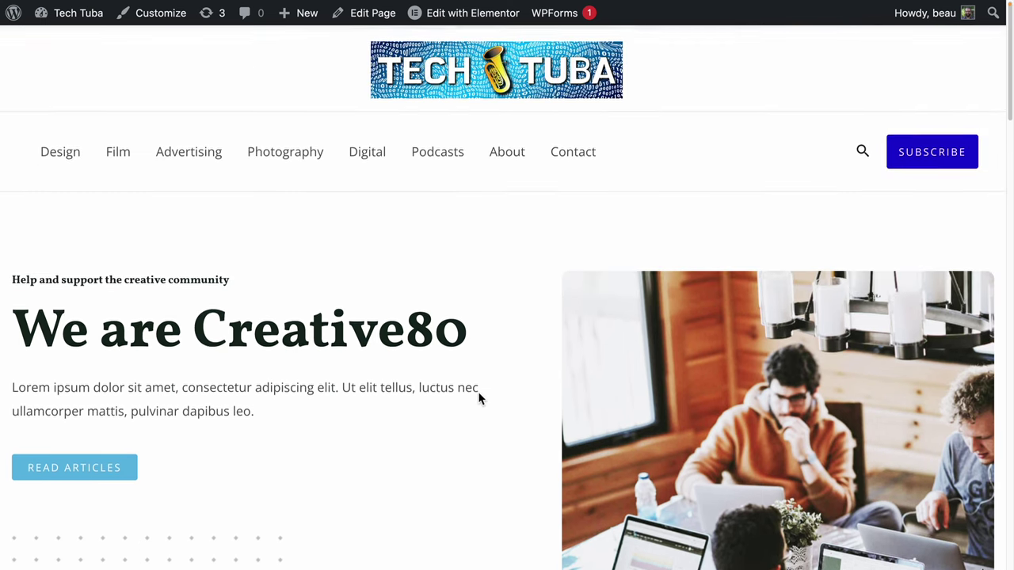
scroll(348, 386, down, 5)
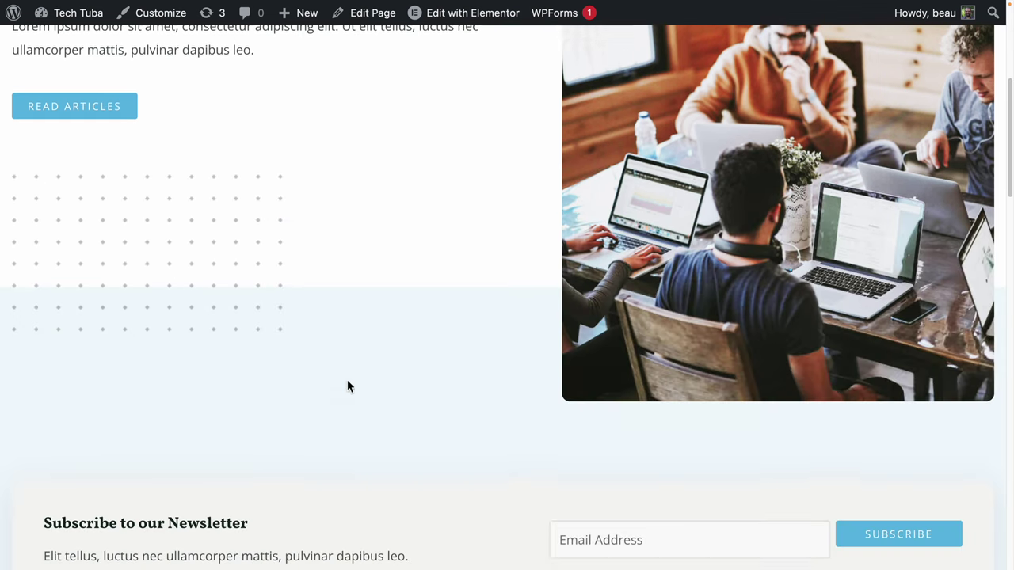
scroll(346, 382, down, 2)
scroll(346, 386, up, 7)
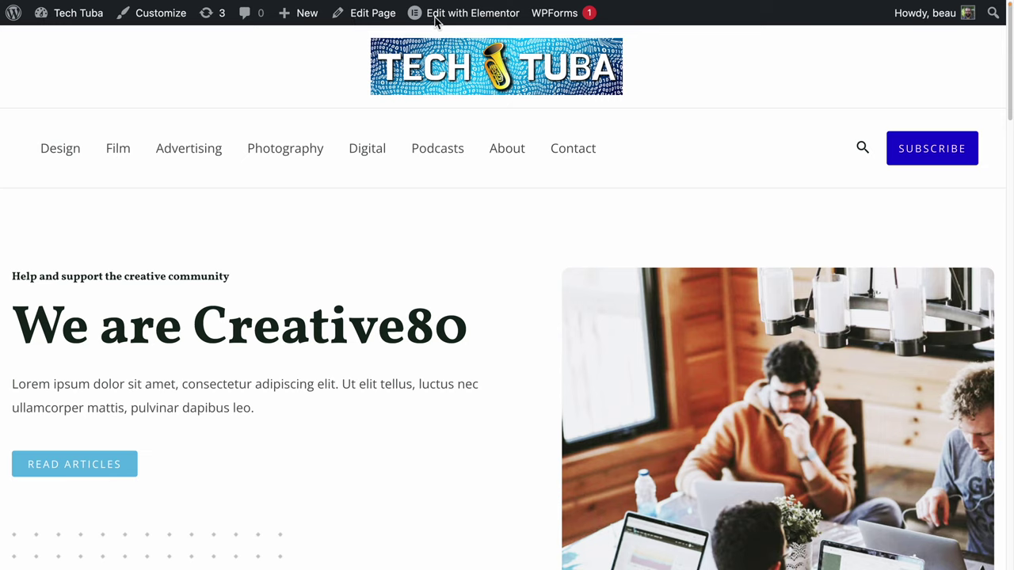
mouse_move(439, 23)
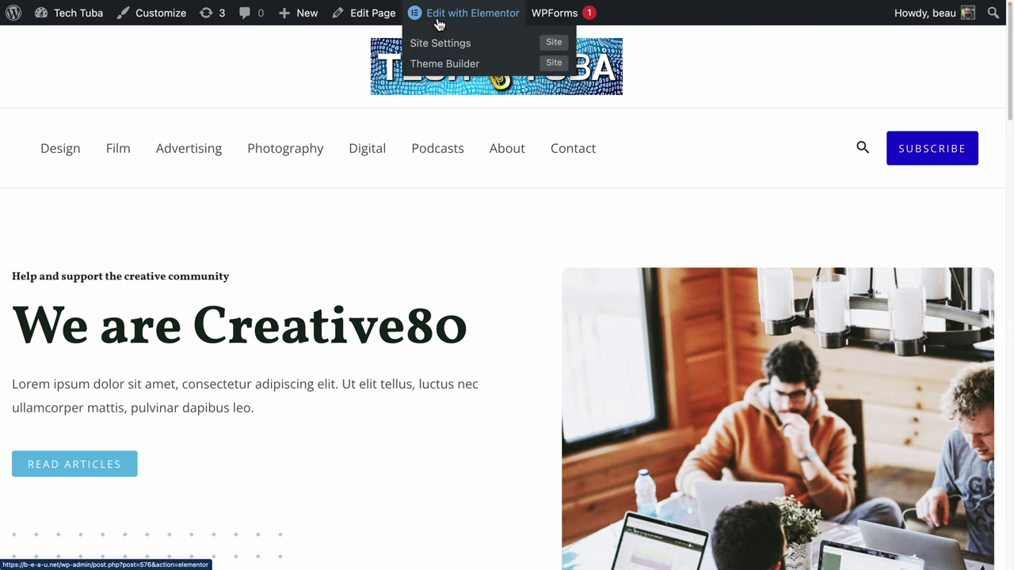
Open the homepage in Elementor and dock the Navigator panel along the right.
click(438, 24)
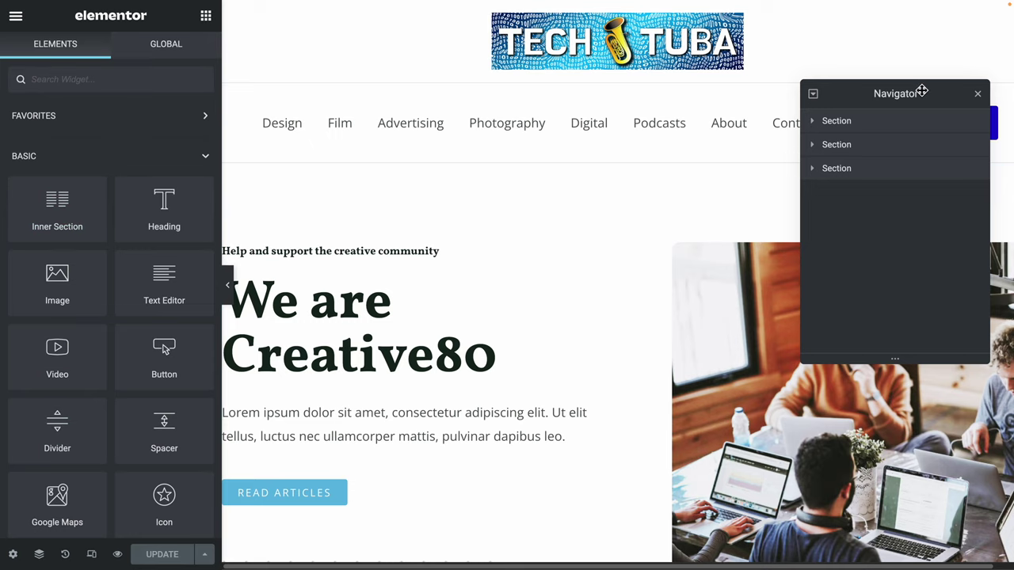
drag(919, 90, 980, 156)
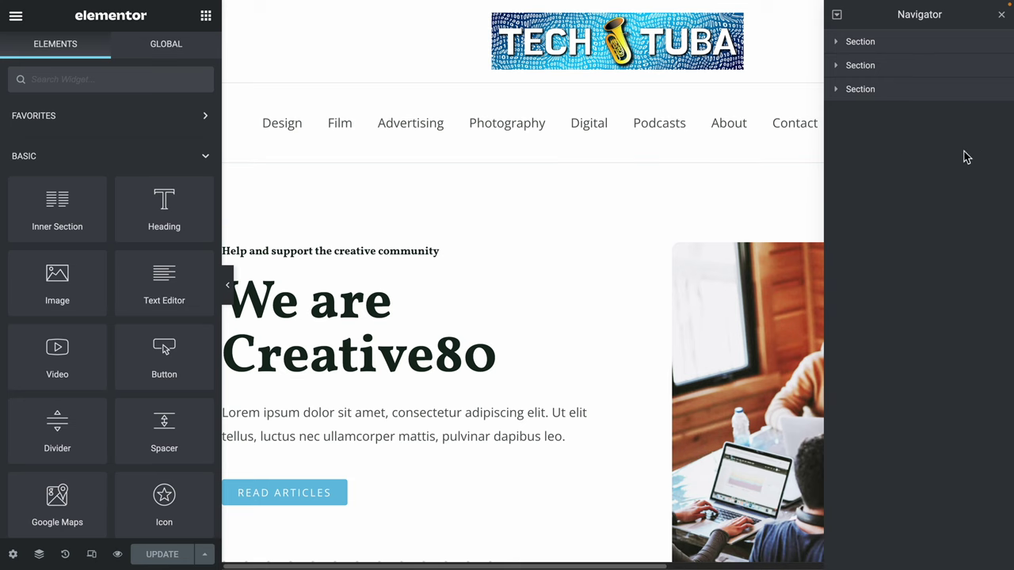
scroll(495, 295, right, 5)
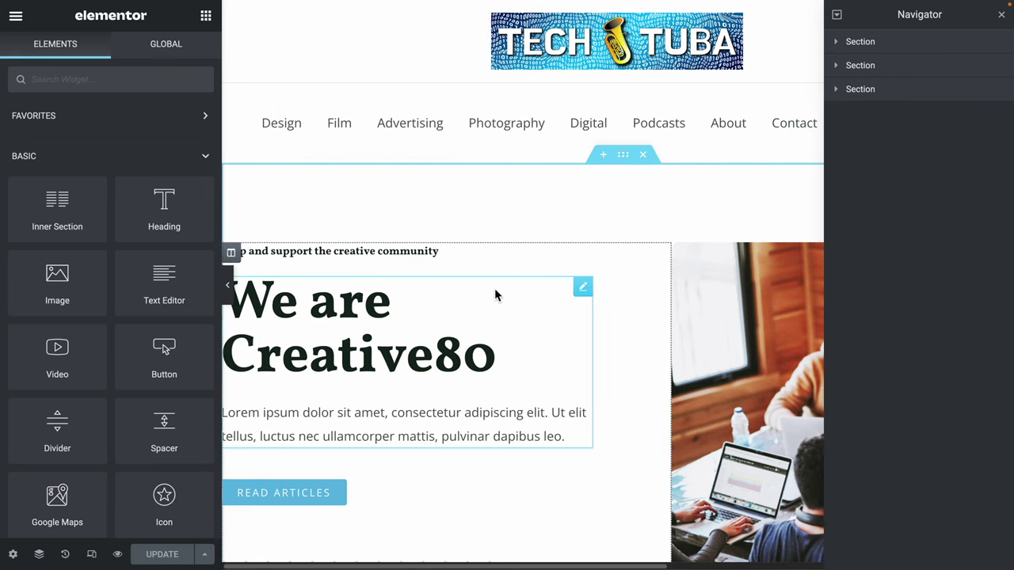
scroll(495, 295, left, 4)
scroll(495, 295, left, 1)
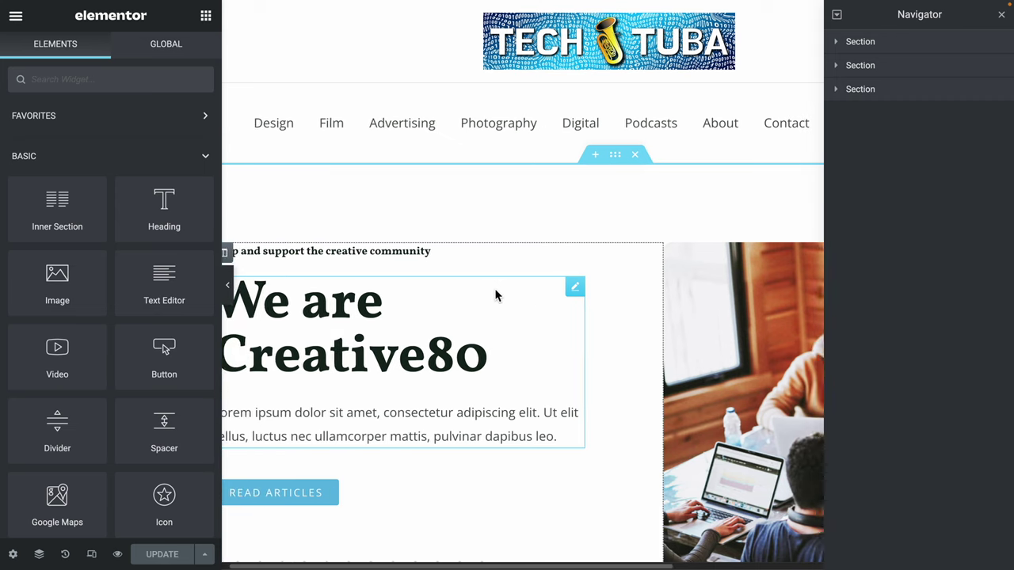
scroll(495, 295, right, 5)
scroll(495, 296, left, 5)
scroll(494, 295, right, 2)
scroll(495, 295, right, 3)
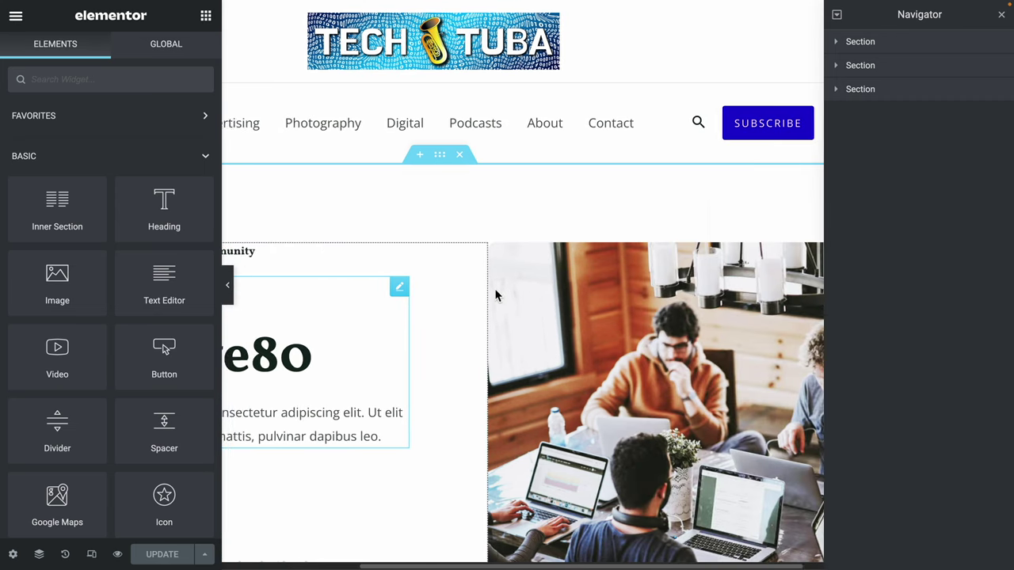
scroll(495, 294, left, 5)
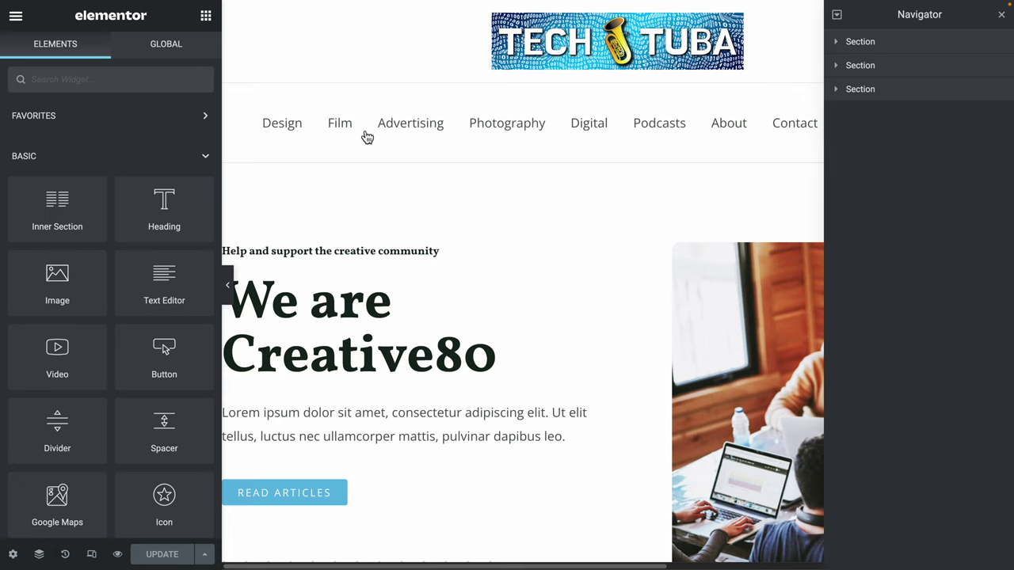
Expand the hero section's columns and inspect the tagline, We are Creative80 box, button, pattern and office photo.
click(837, 43)
click(837, 113)
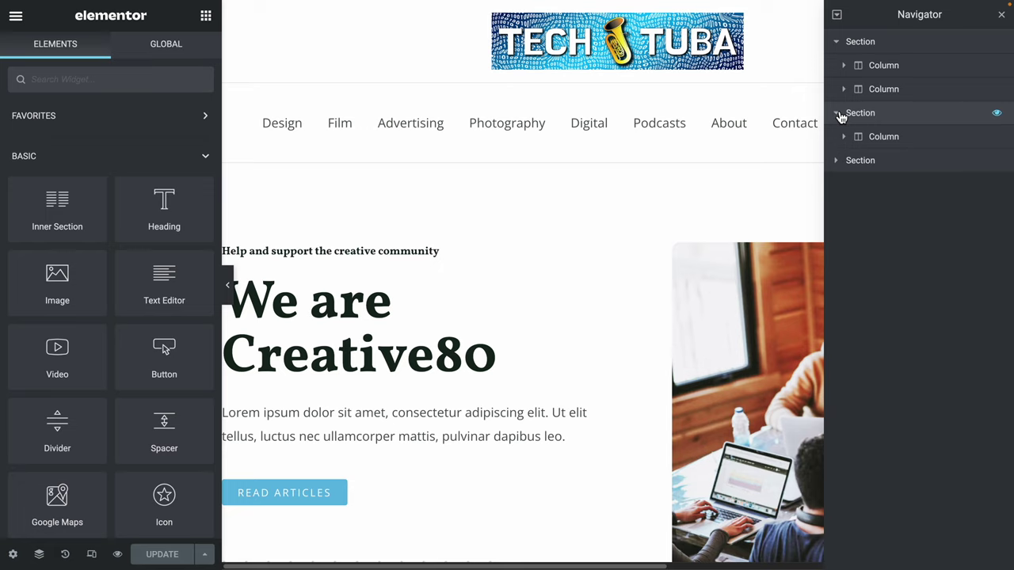
click(845, 70)
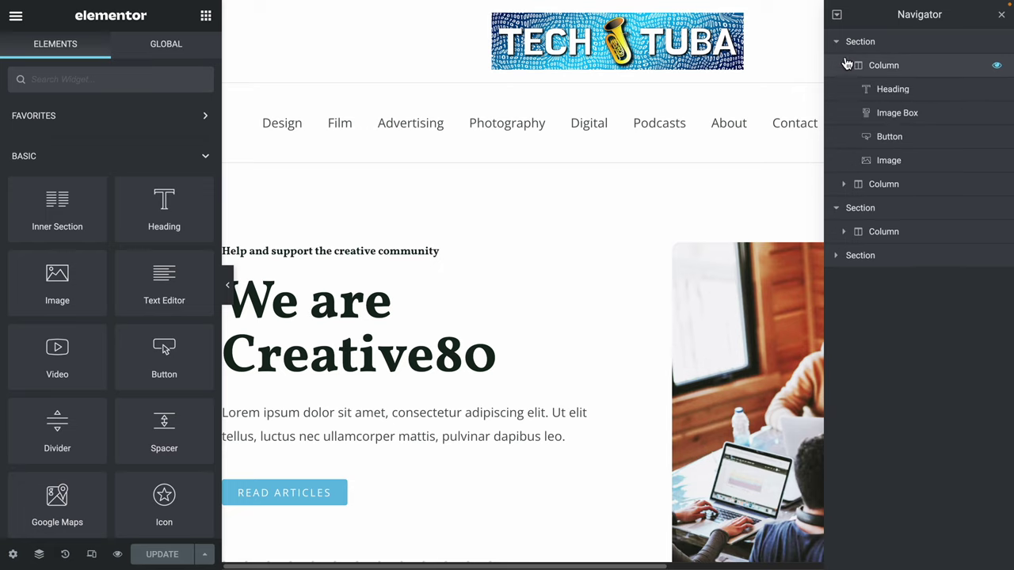
click(891, 92)
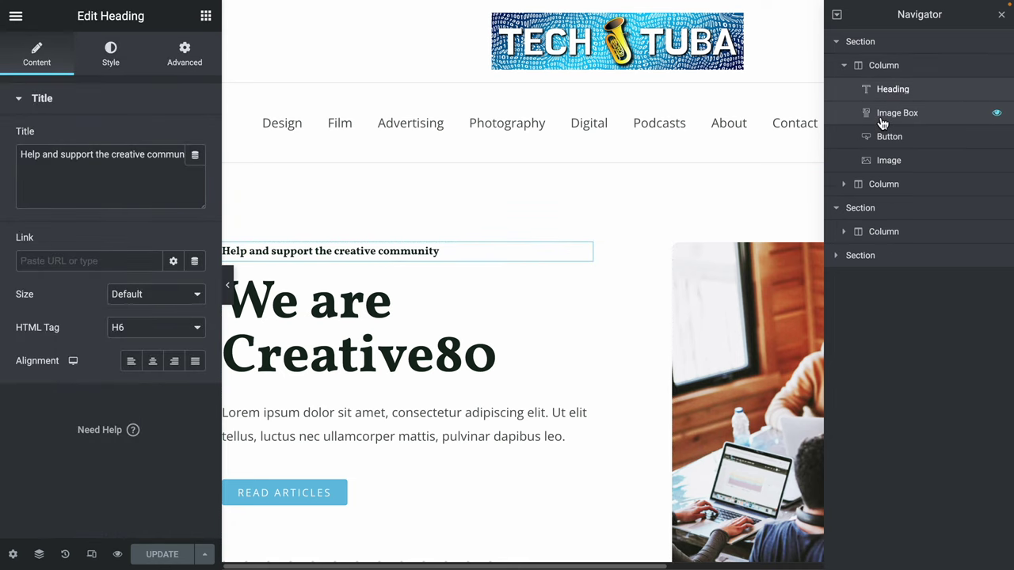
click(890, 116)
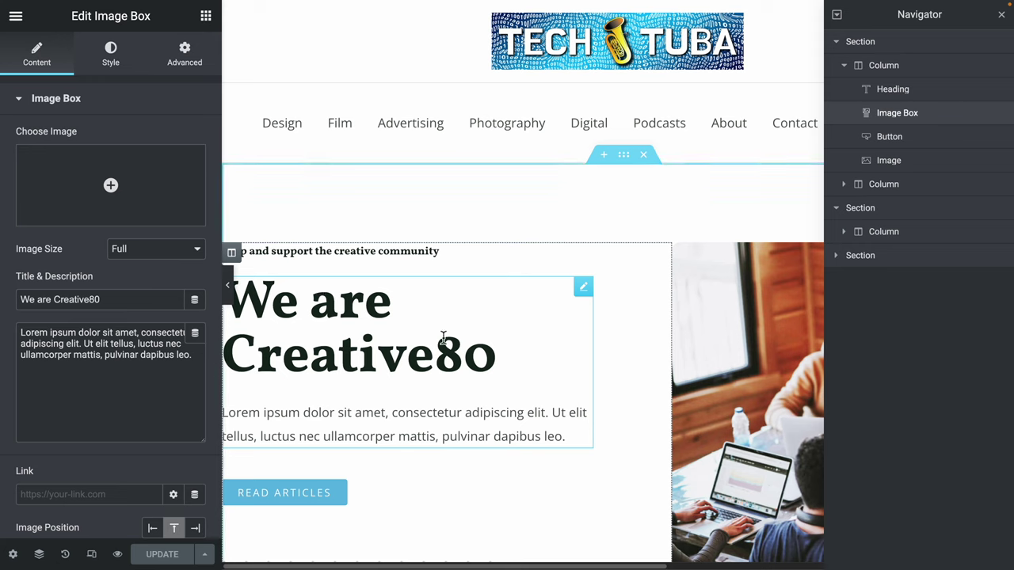
click(871, 136)
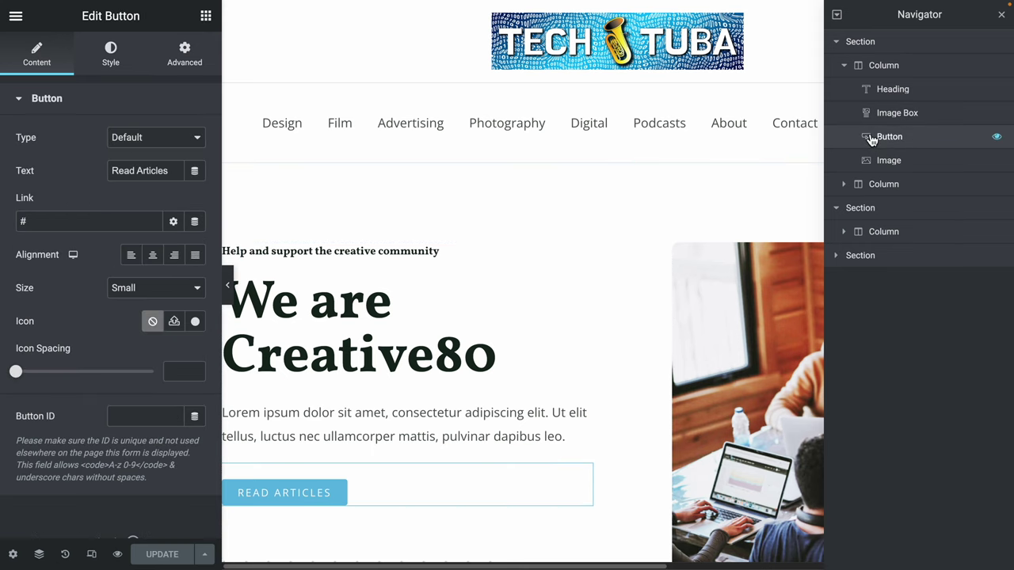
click(921, 161)
scroll(491, 430, down, 3)
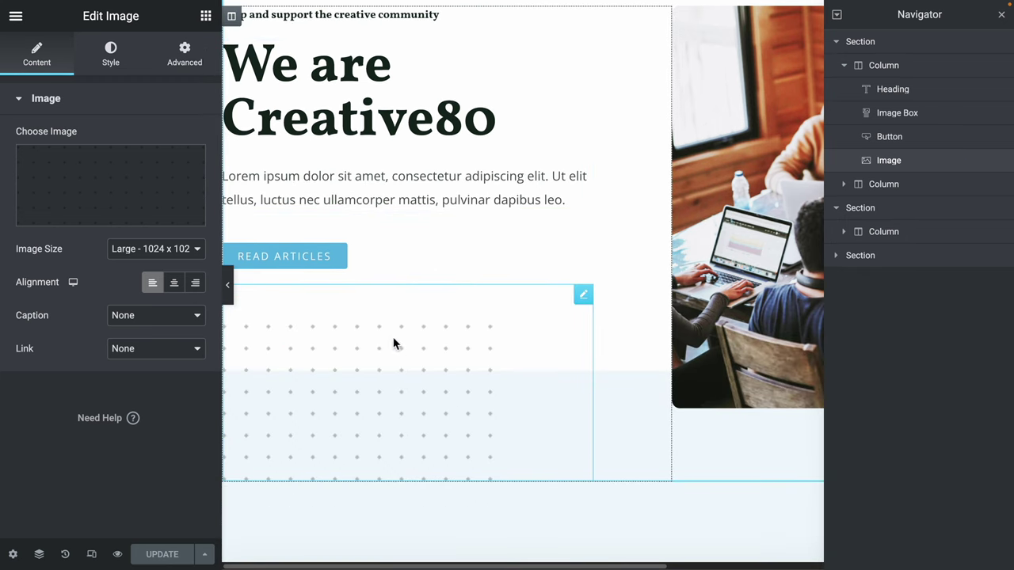
click(843, 184)
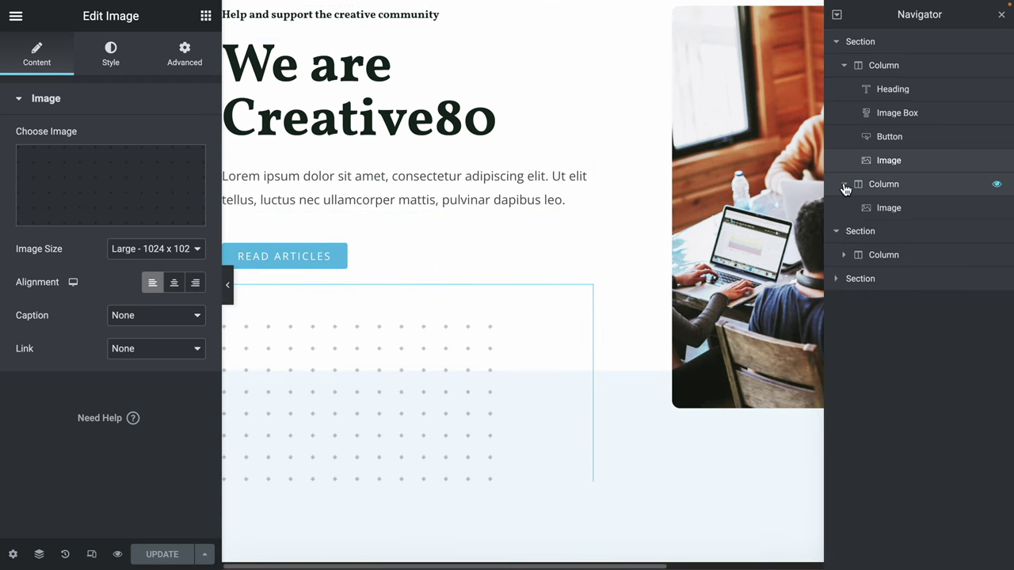
click(923, 213)
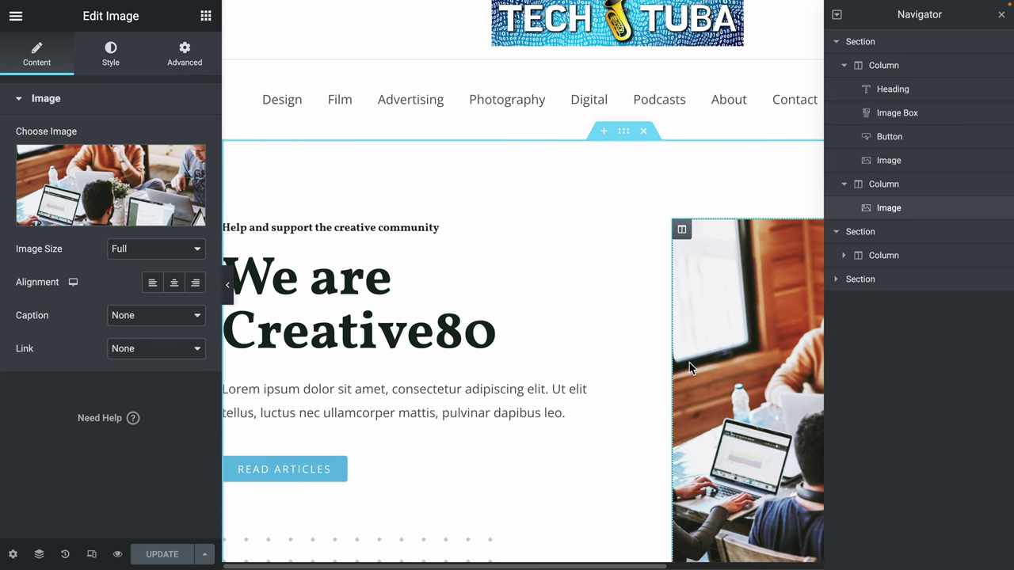
Zoom out and inspect the newsletter section's text box and e-mail signup form.
scroll(535, 378, down, 1)
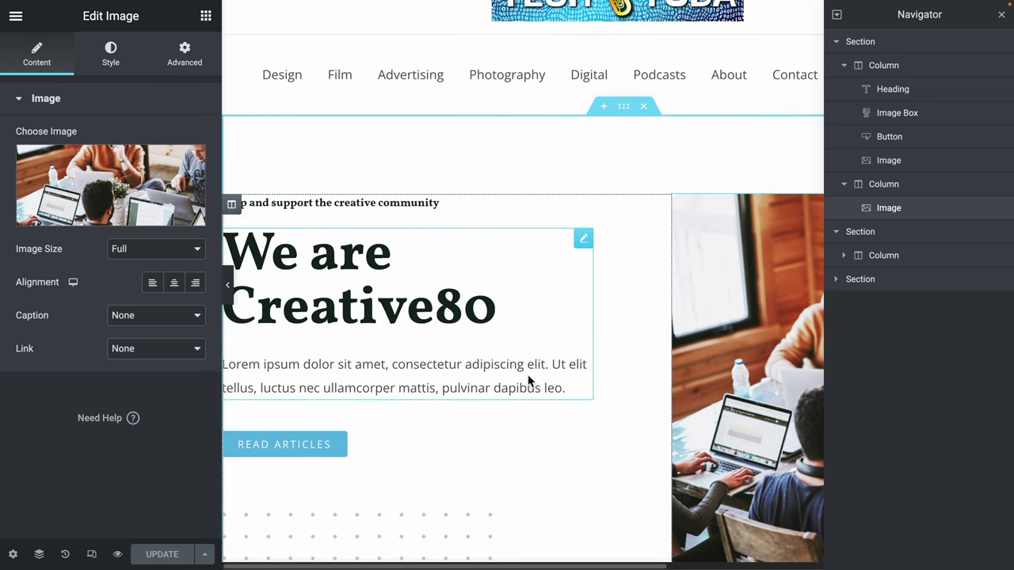
scroll(534, 377, down, 5)
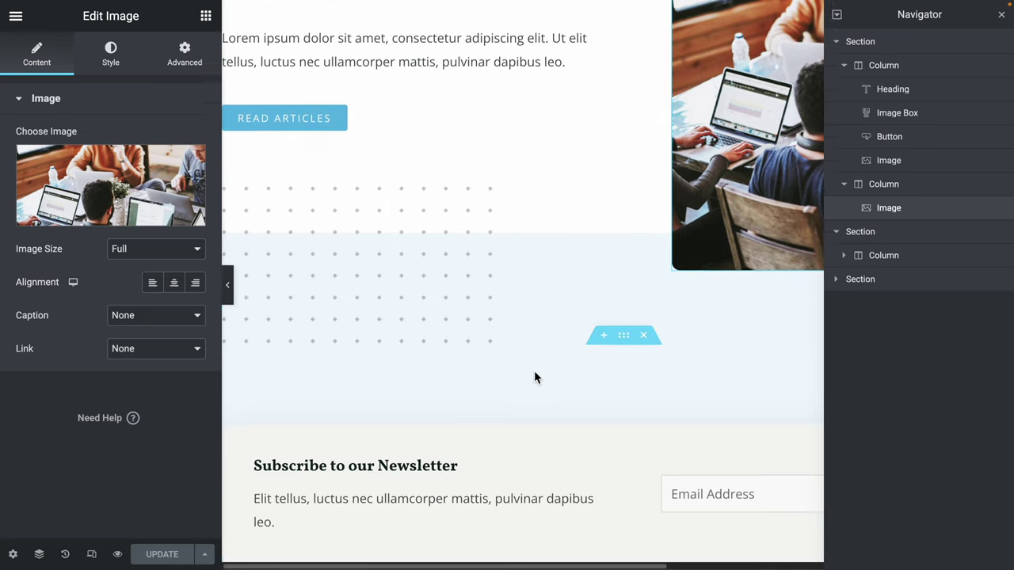
scroll(533, 378, down, 1)
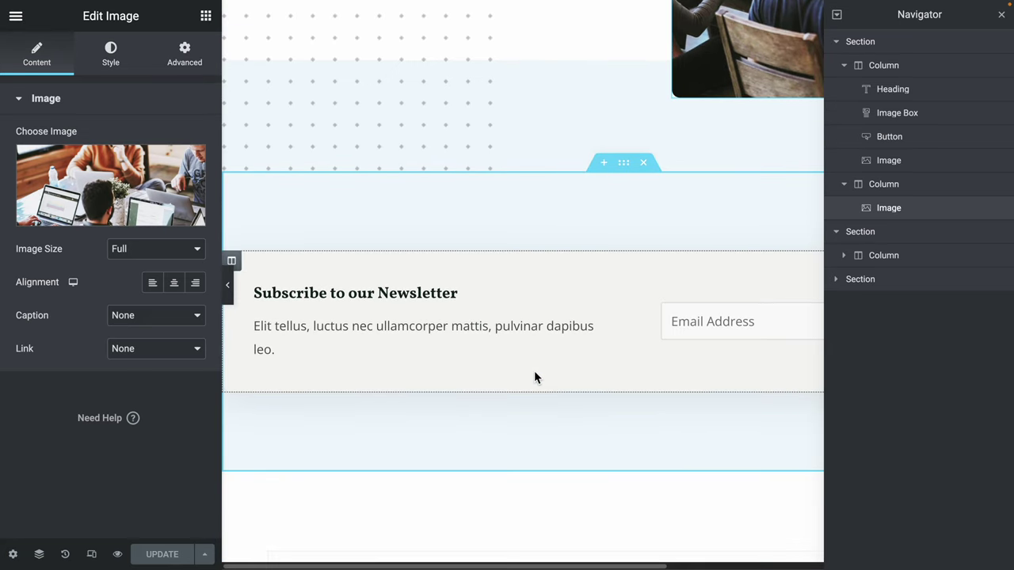
key(ctrl+minus)
key(ctrl+minus)
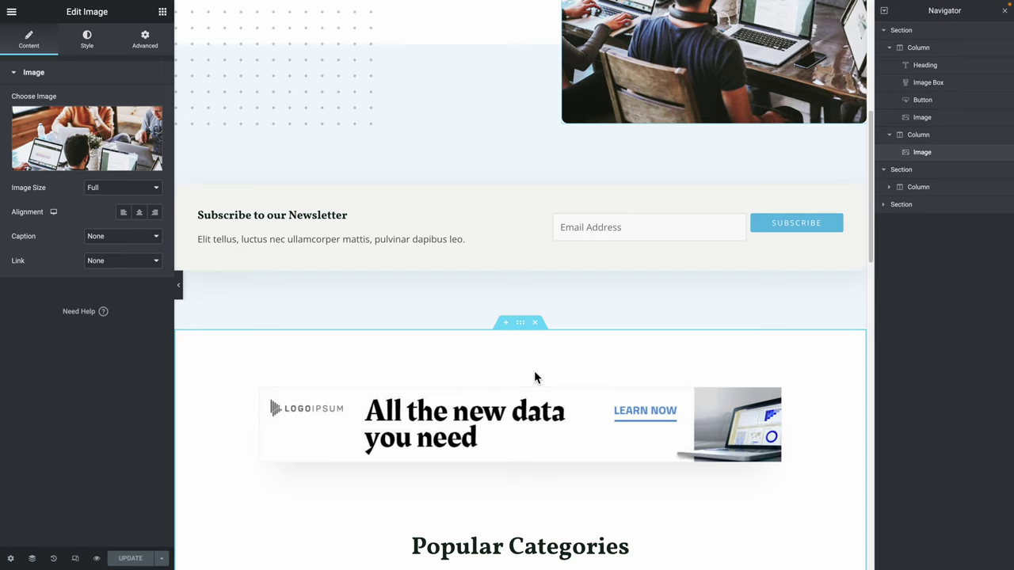
scroll(542, 380, down, 1)
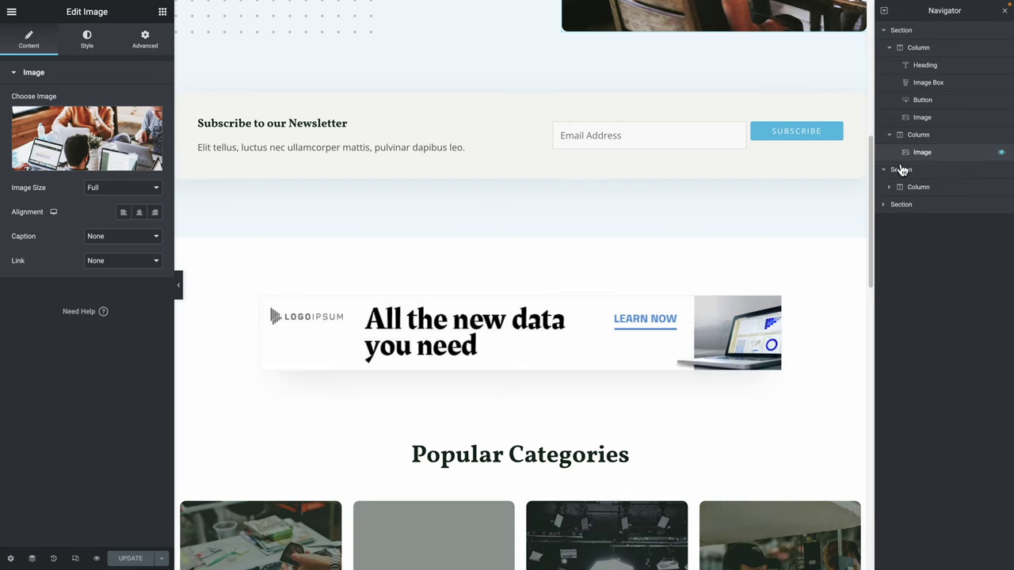
click(889, 188)
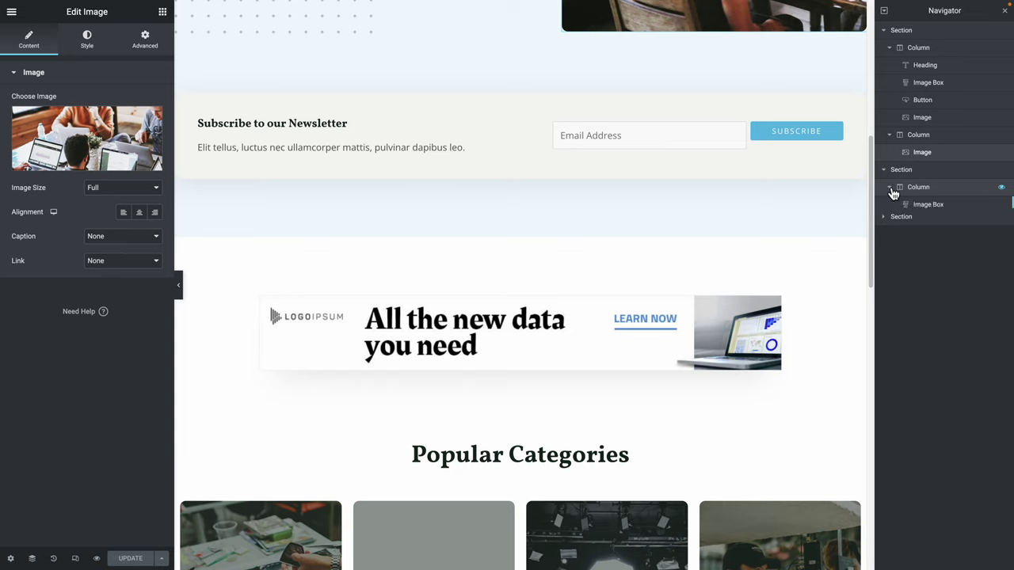
click(943, 208)
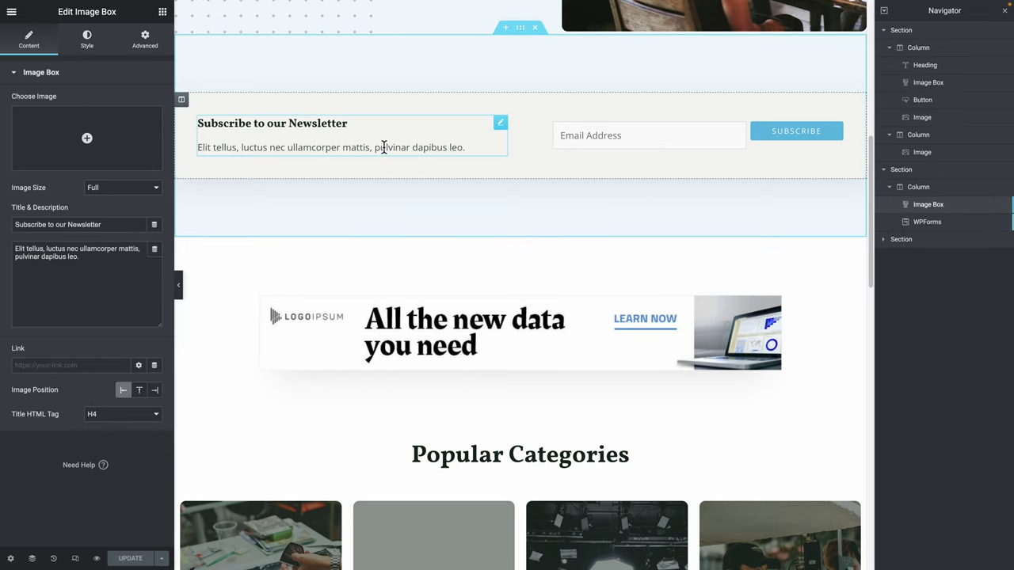
click(943, 222)
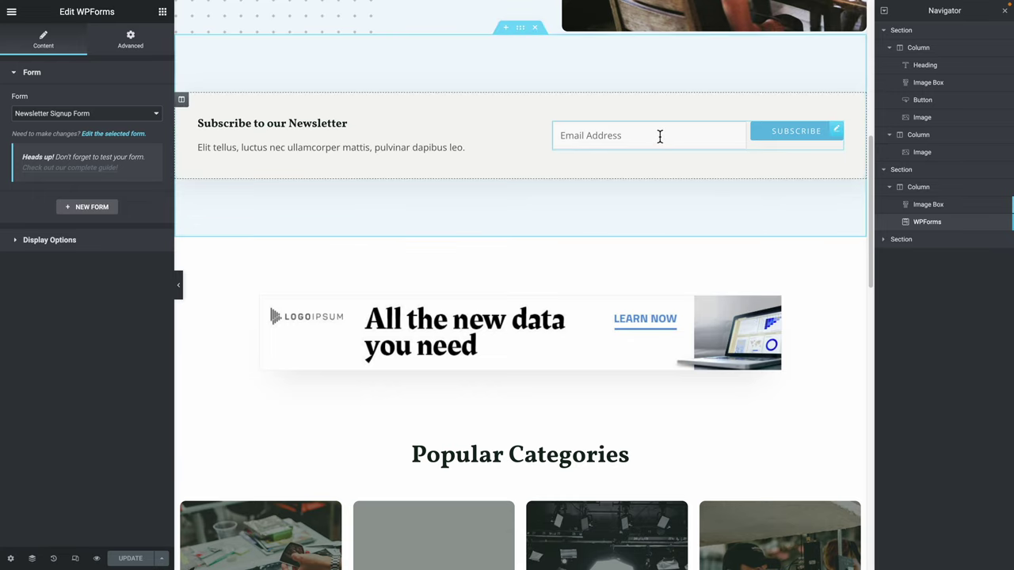
Expand the last section, select the banner image, then the Popular Categories heading, and scroll up.
click(885, 240)
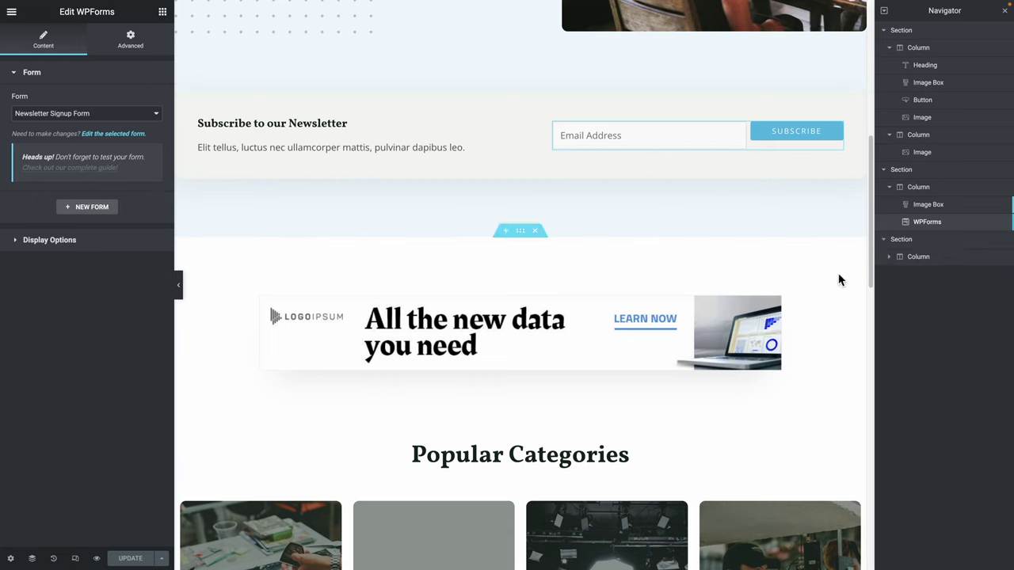
click(887, 262)
click(892, 260)
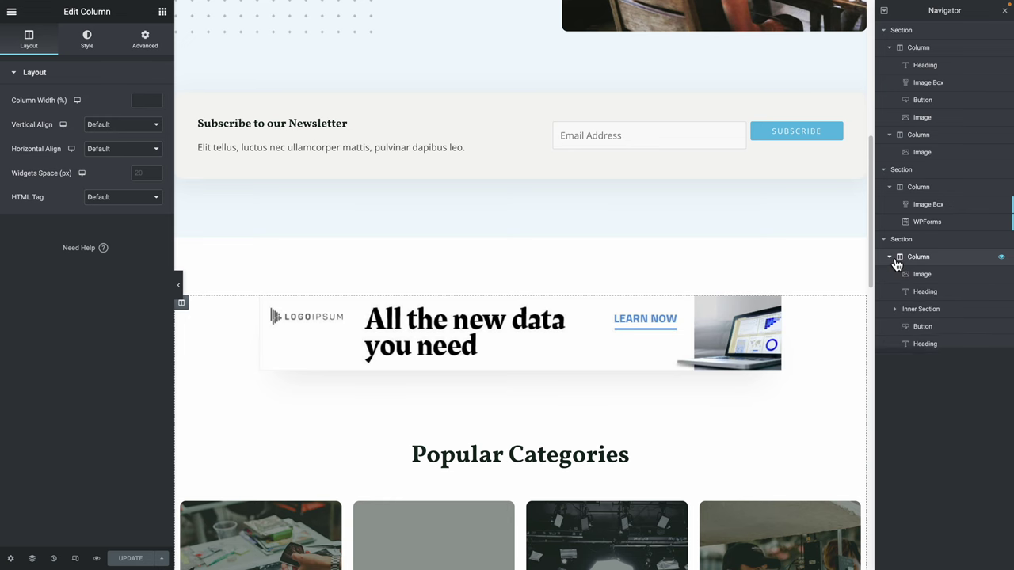
click(922, 276)
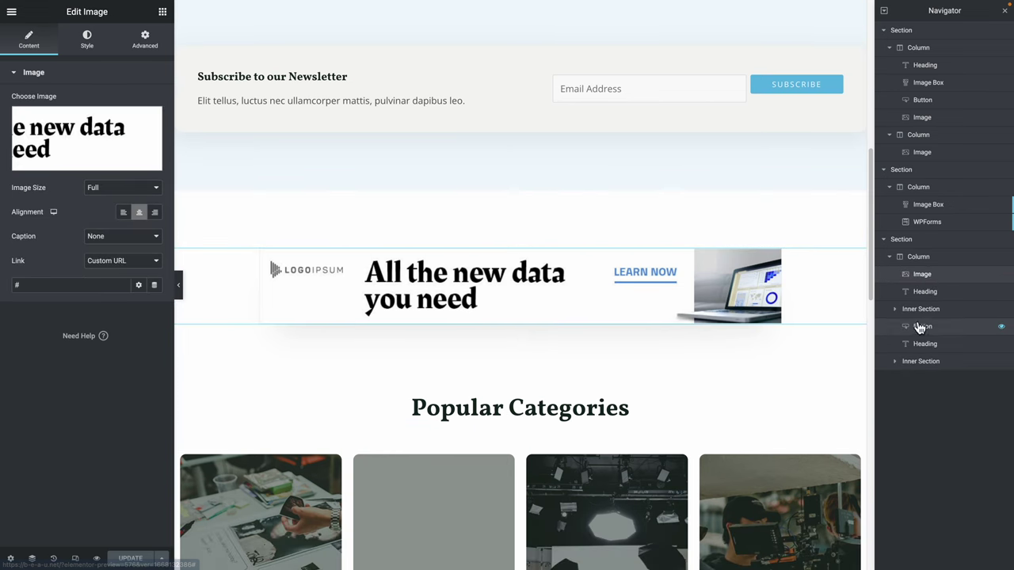
click(925, 292)
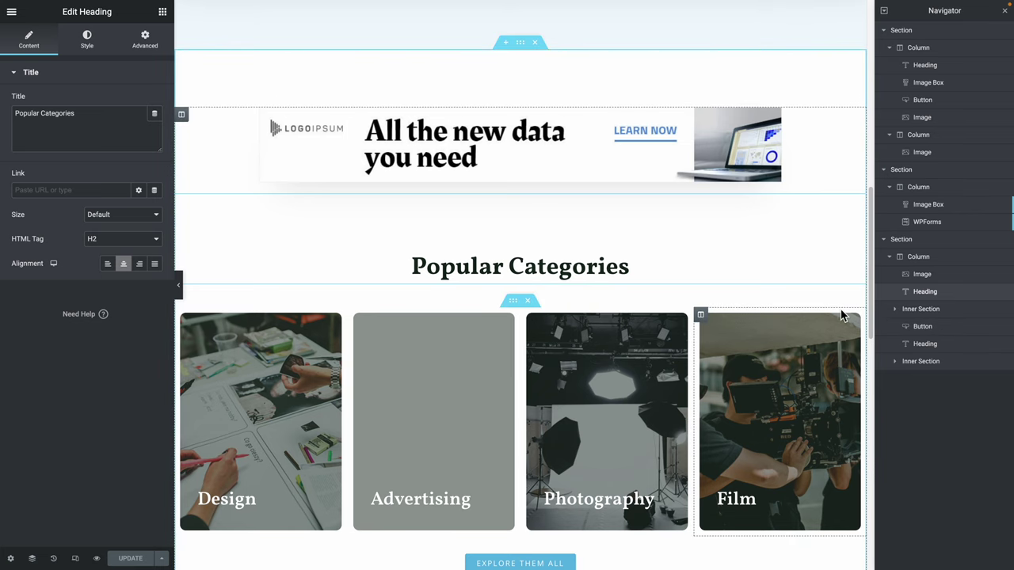
scroll(842, 316, up, 8)
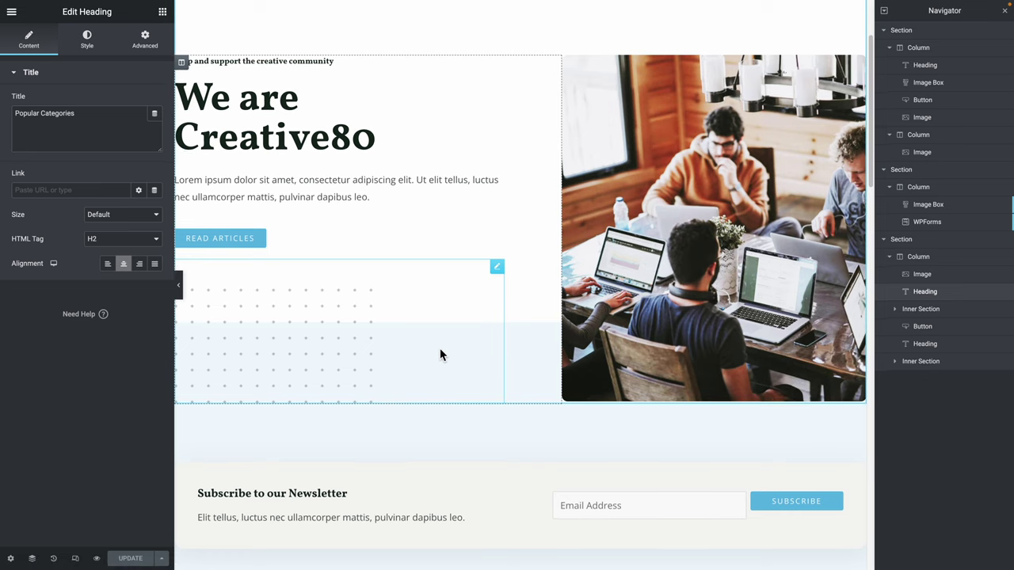
scroll(420, 349, up, 2)
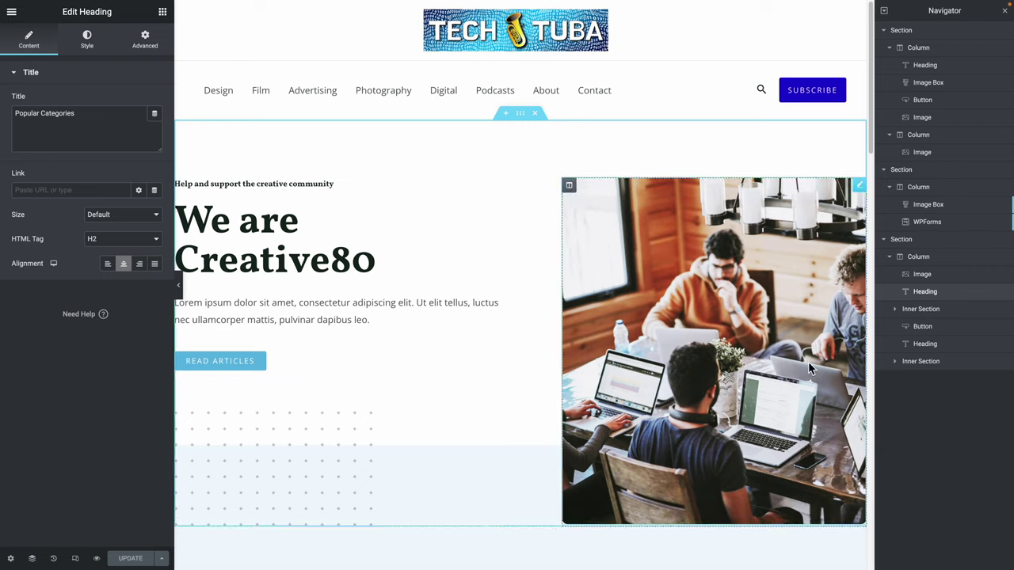
Close the Navigator, zoom the editor in, and select the We are Creative80 image box heading.
click(1005, 12)
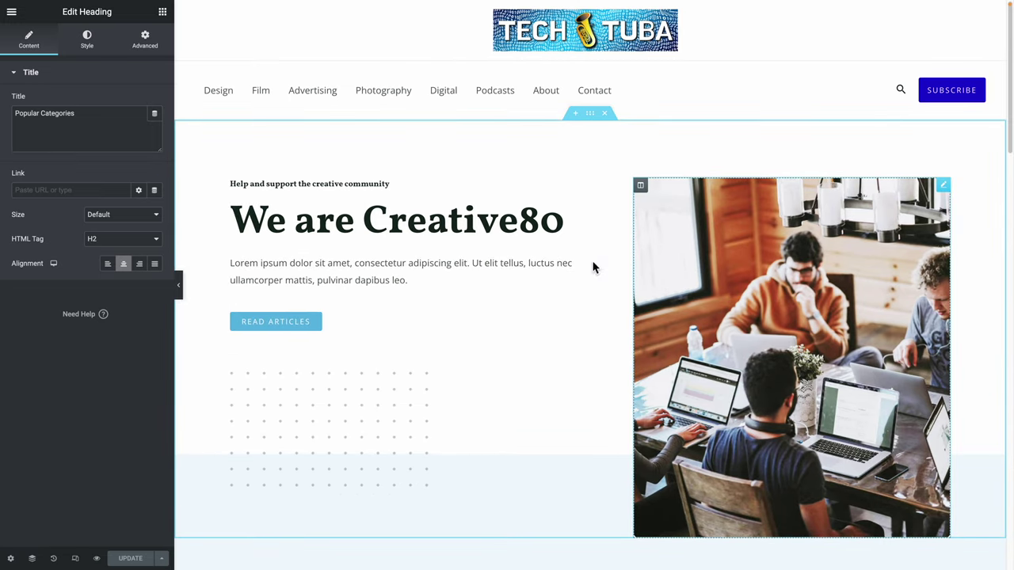
key(ctrl+plus)
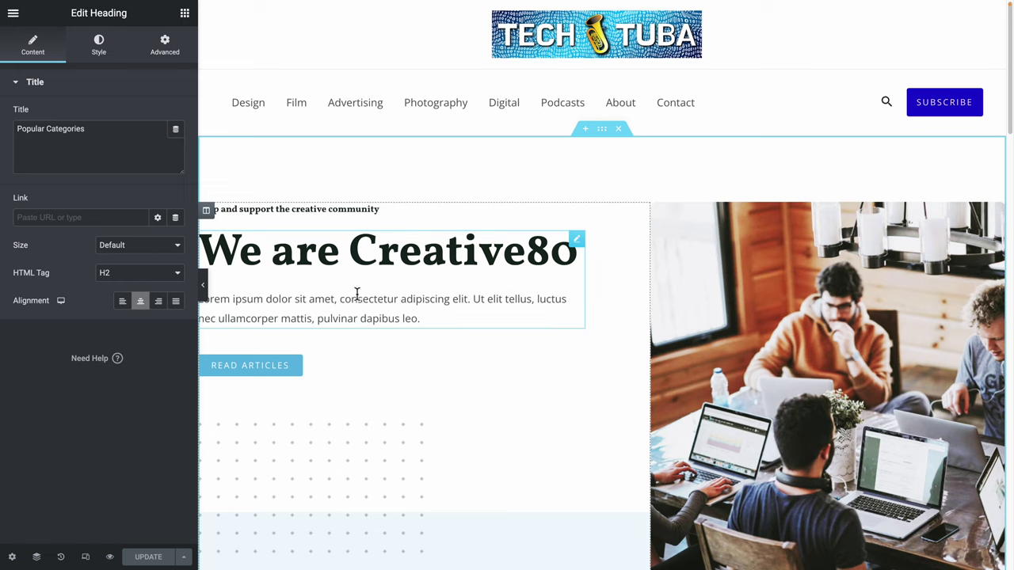
click(311, 257)
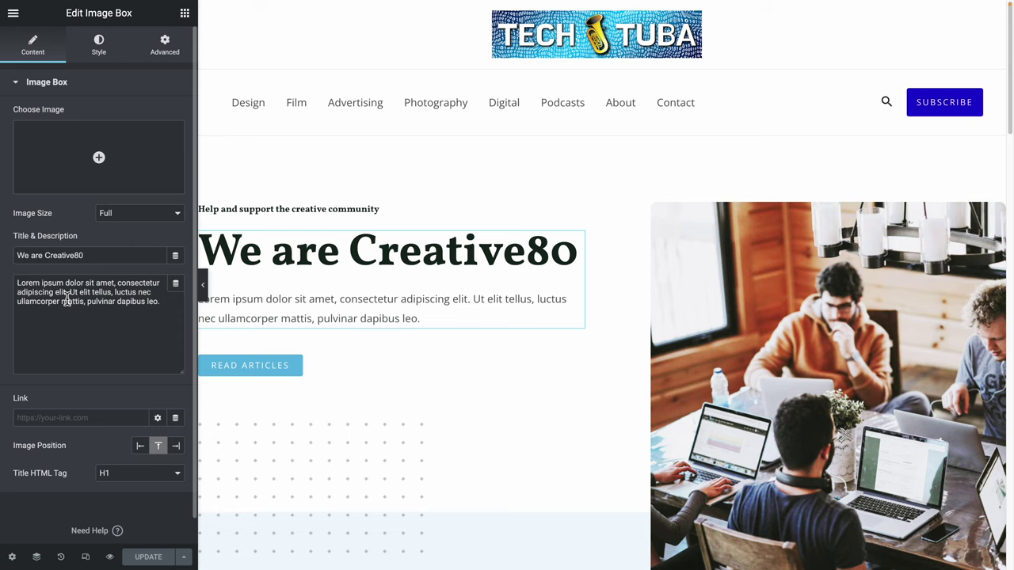
click(398, 261)
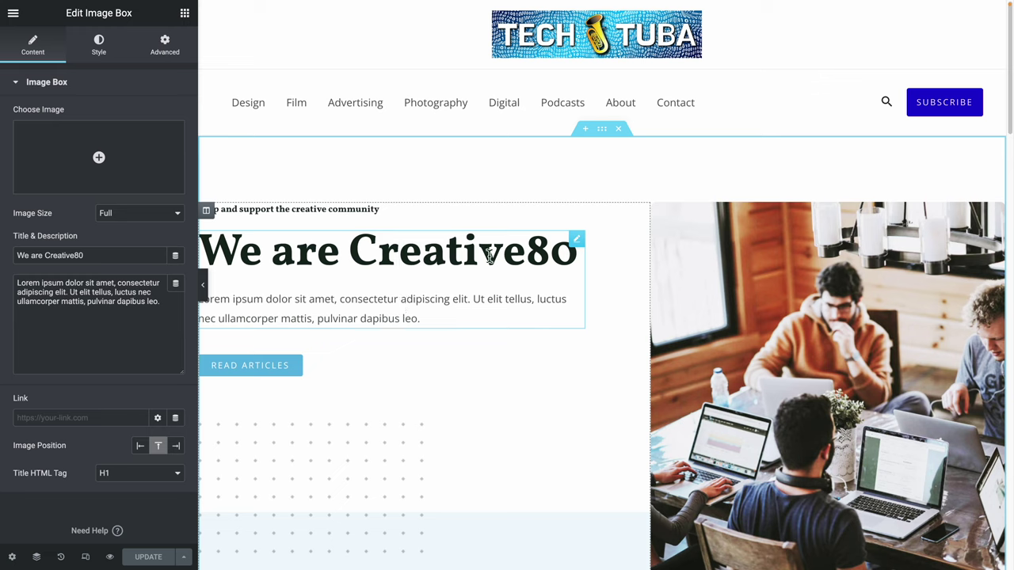
Replace the hero title 'We are Creative80' with 'Best Tech News'.
triple_click(111, 255)
triple_click(147, 338)
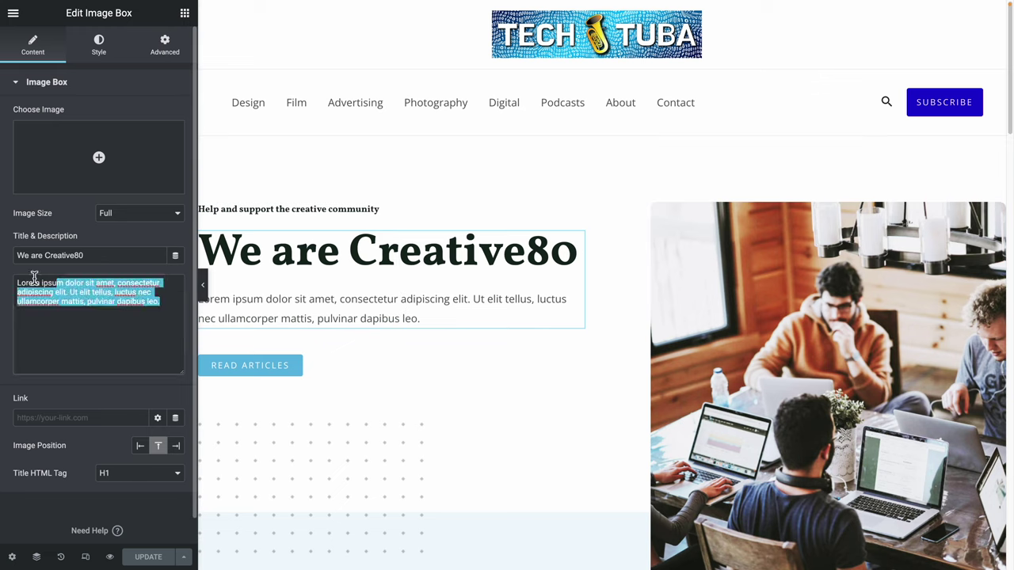
click(358, 276)
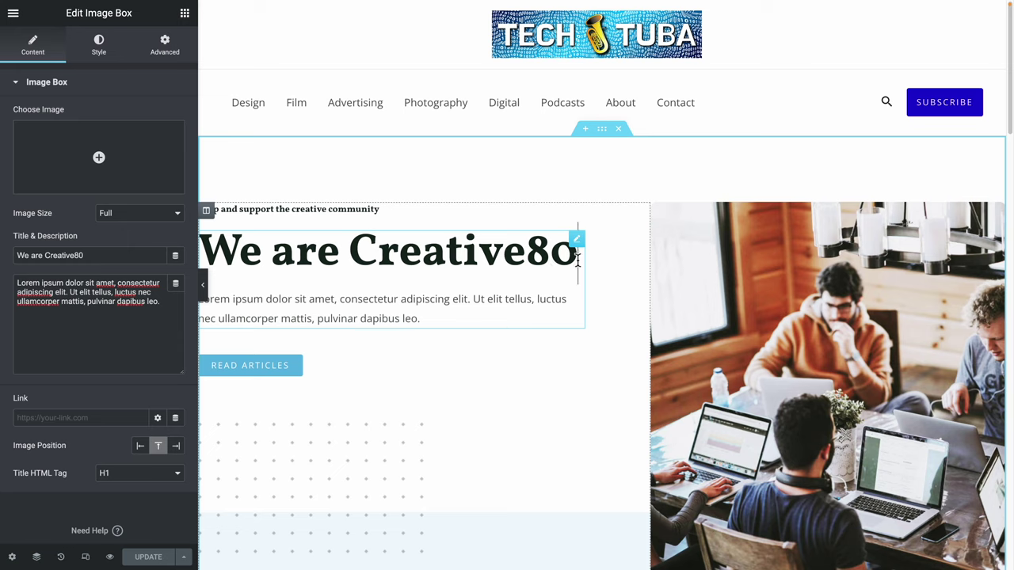
drag(577, 260, 204, 247)
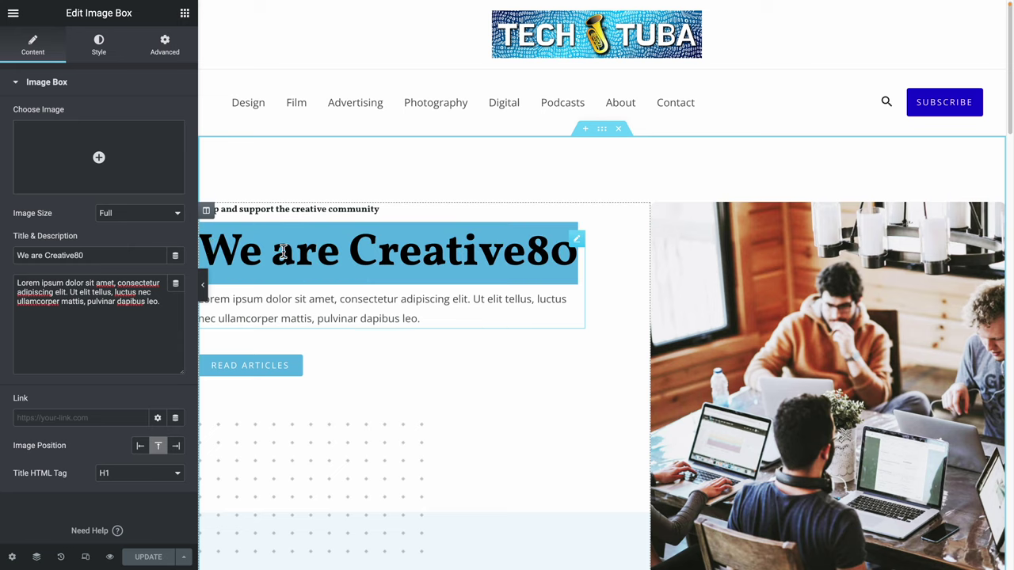
text(Bese)
key(BackSpace)
text(t t)
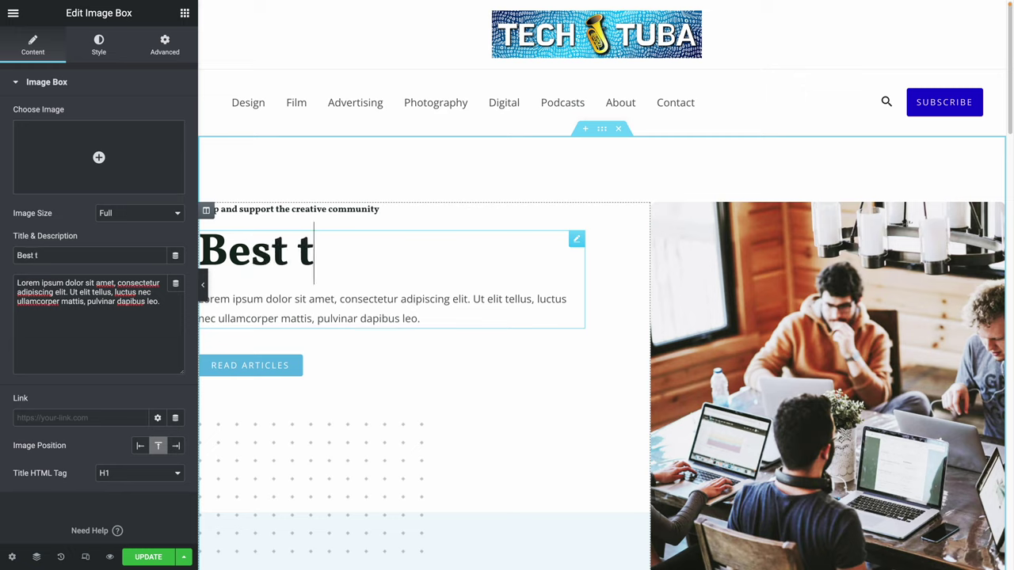
key(BackSpace)
text(Tech New)
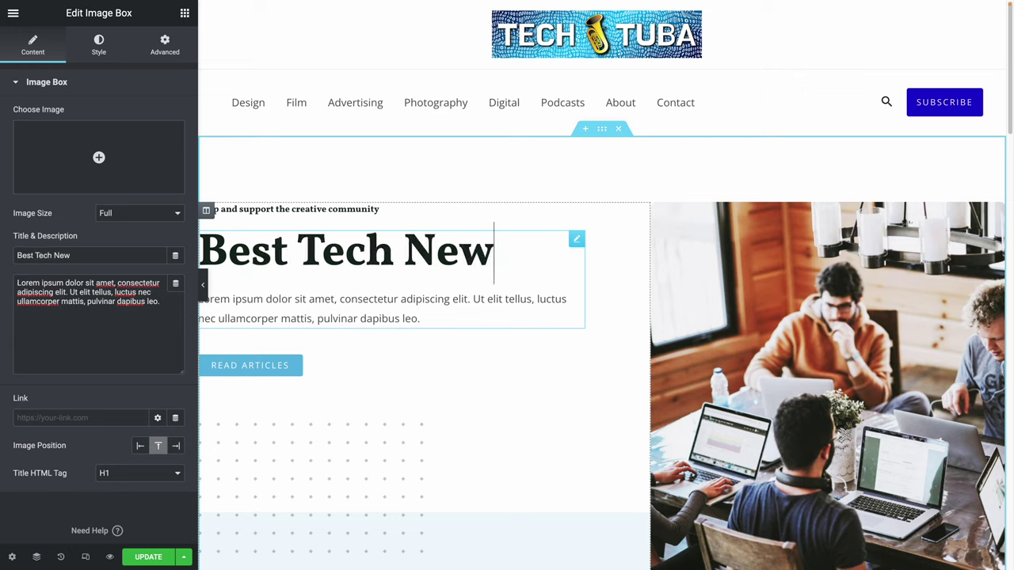
text(s)
Replace the placeholder description with 'Your one-stop page for all the latest tech news.'.
triple_click(91, 332)
click(175, 316)
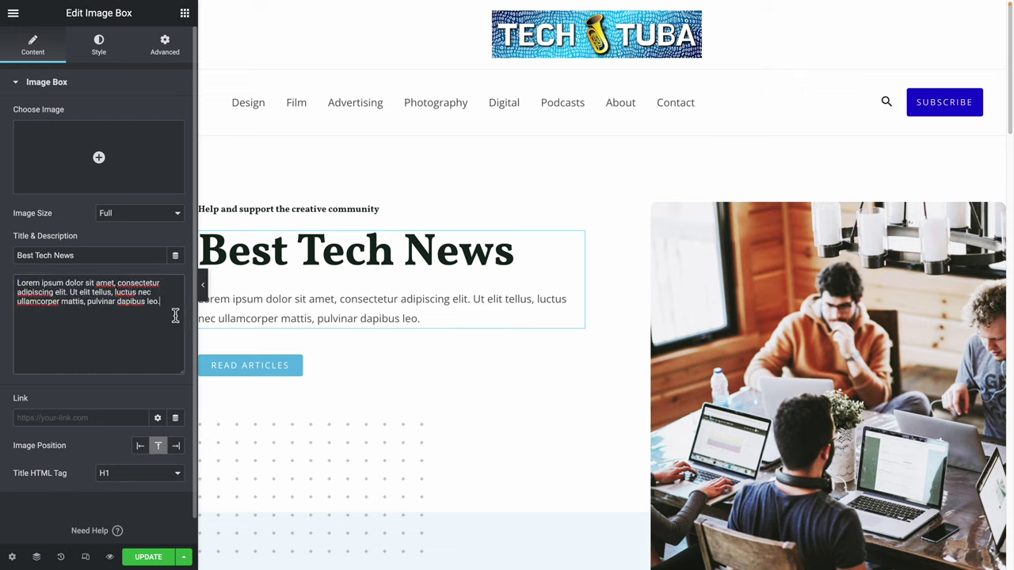
drag(170, 316, 16, 282)
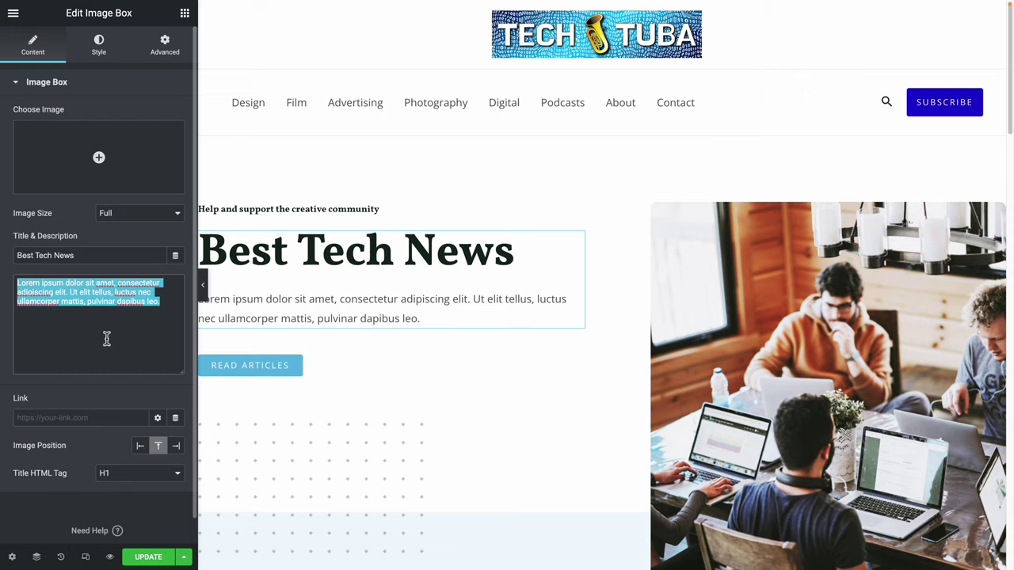
text(Your one-stop page for all the latest tech new)
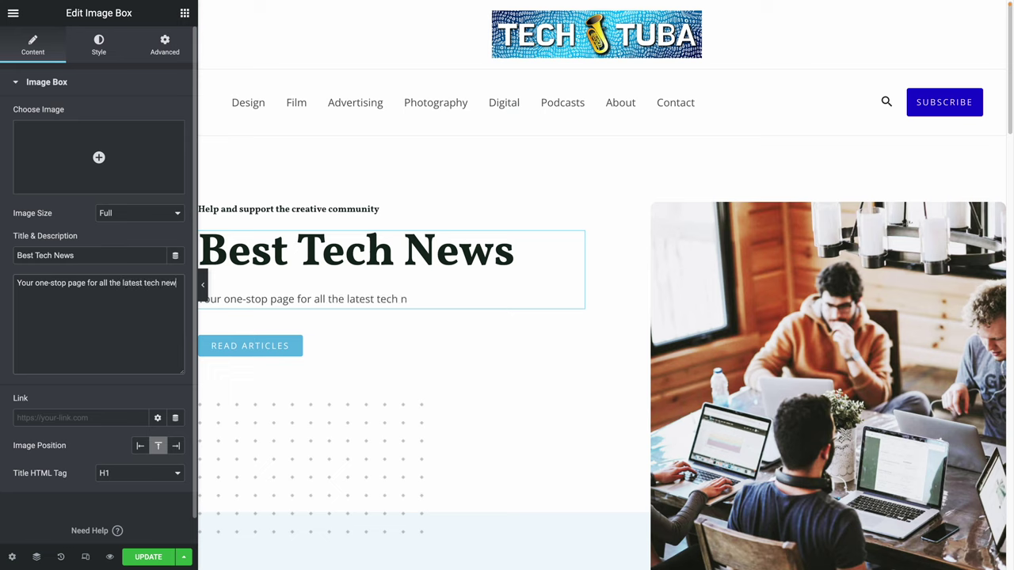
text(s.)
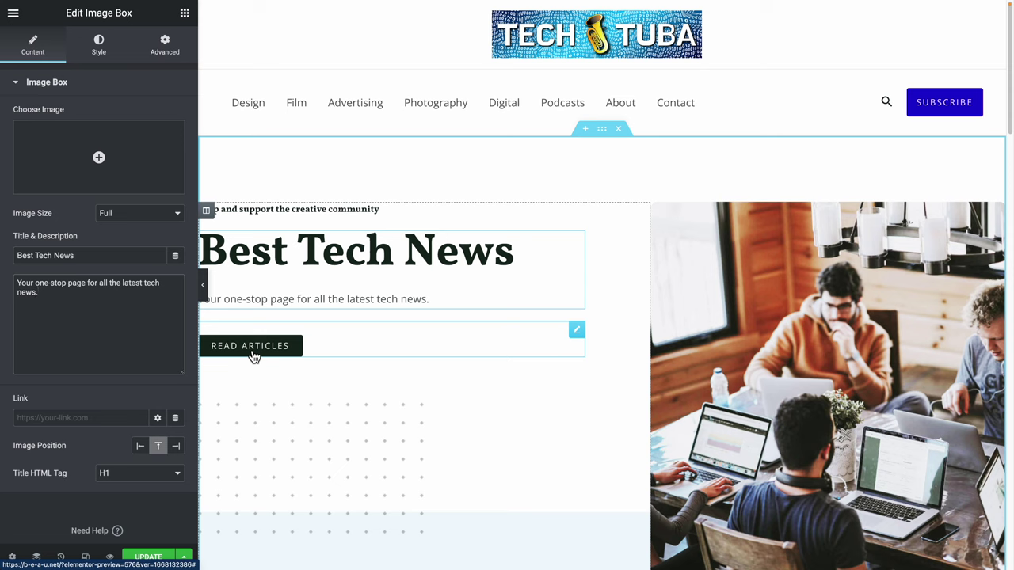
drag(338, 346, 269, 353)
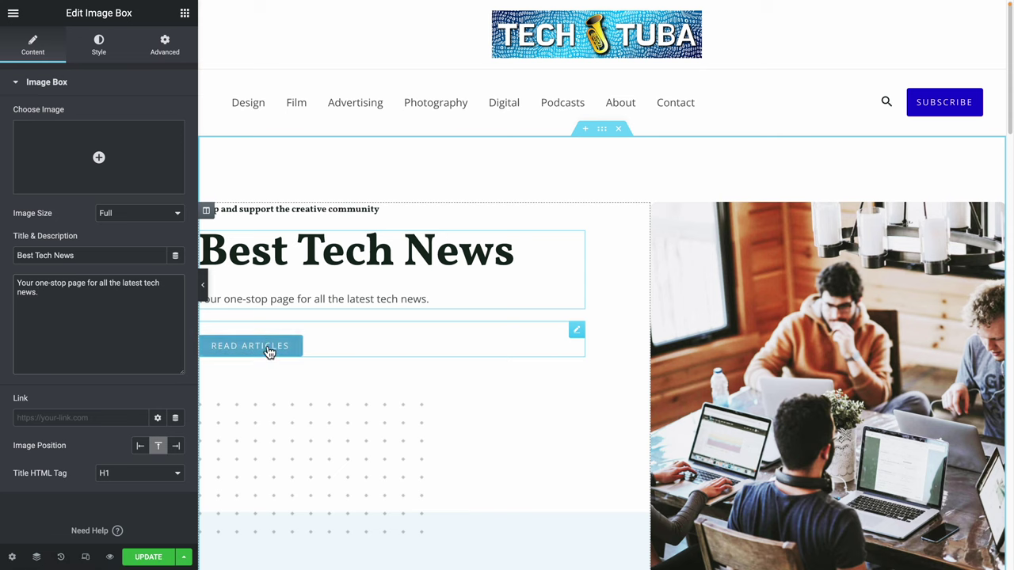
Change the hero button label from 'Read Articles' to 'Go to Stories'.
click(259, 348)
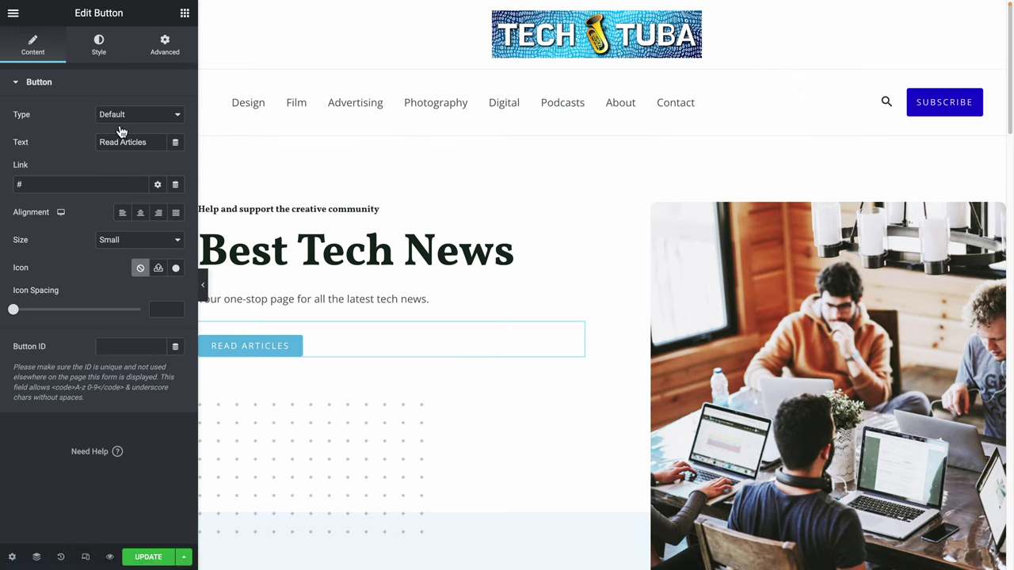
click(143, 143)
drag(156, 145, 60, 131)
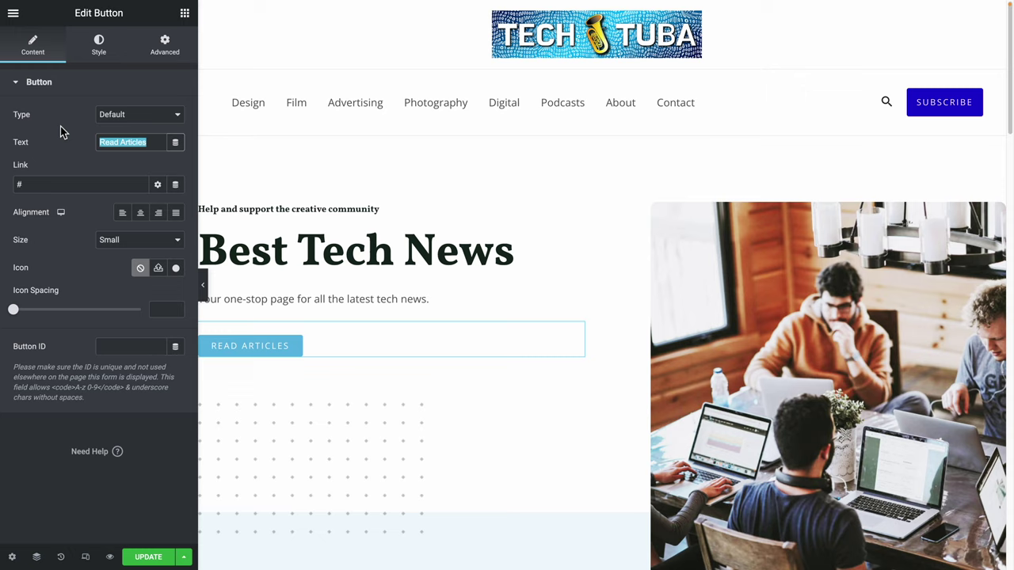
text(Go to )
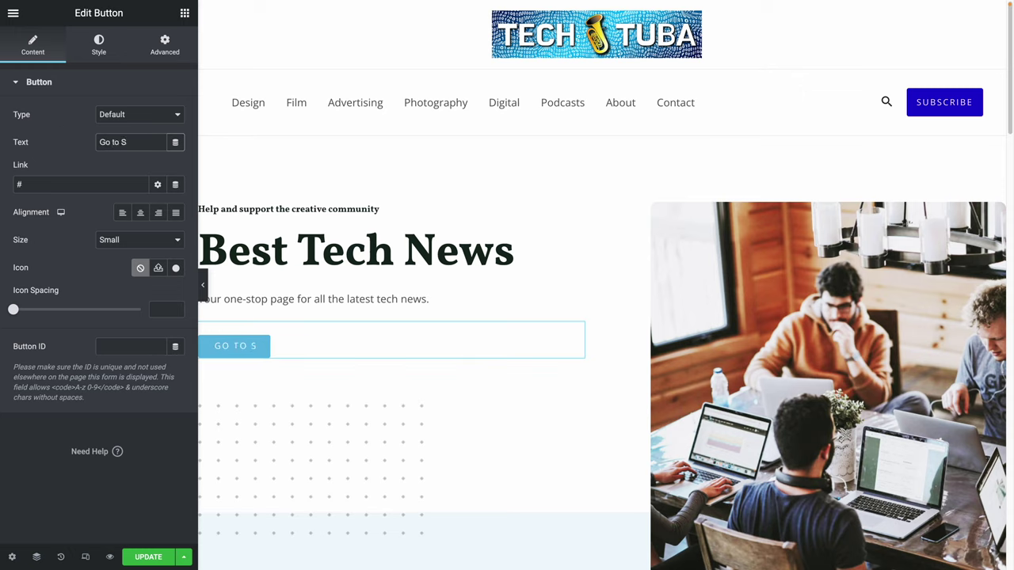
text(Stories)
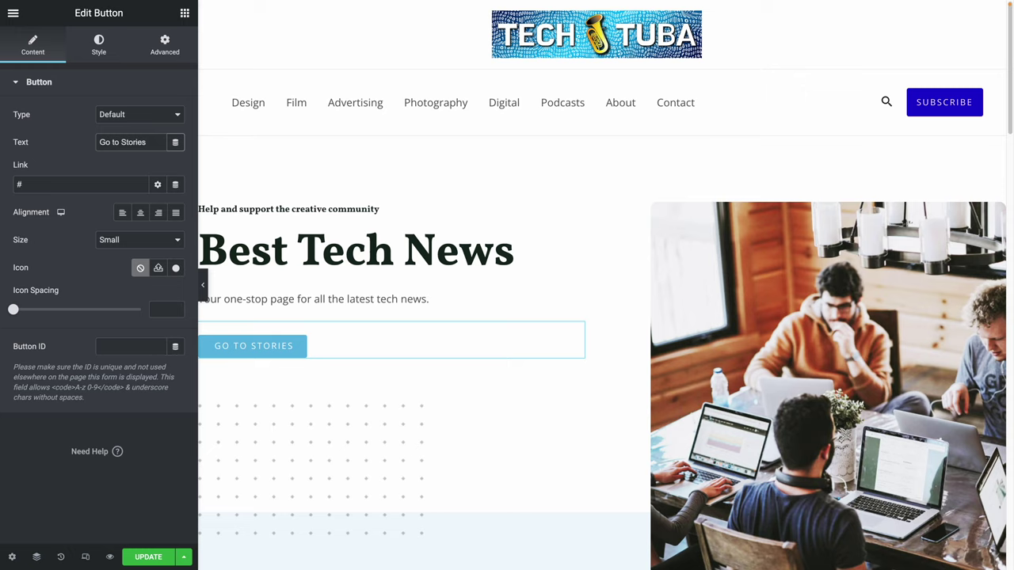
Try the Info, Success, Warning and Danger button styles, then revert to Default.
click(168, 120)
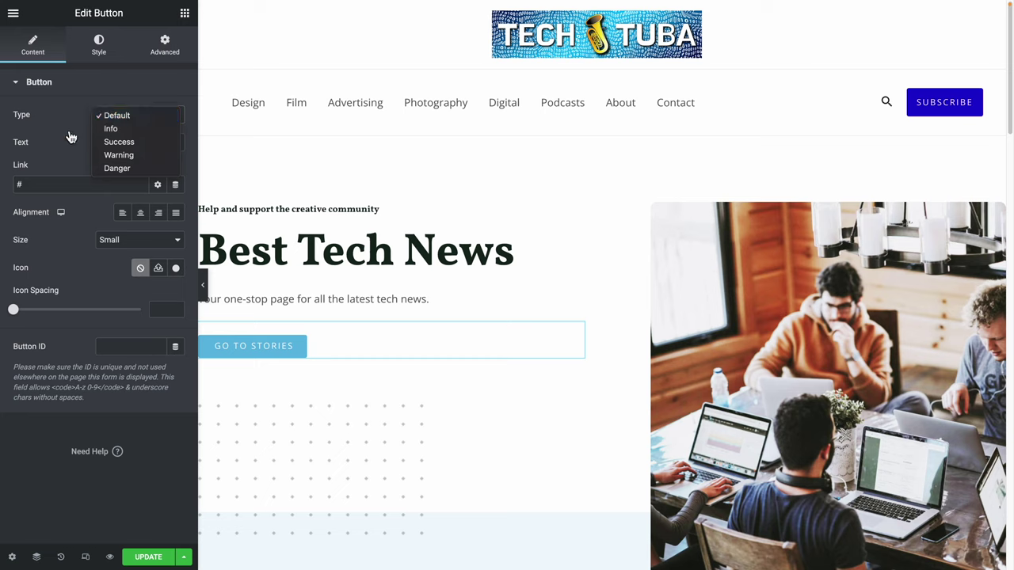
click(124, 129)
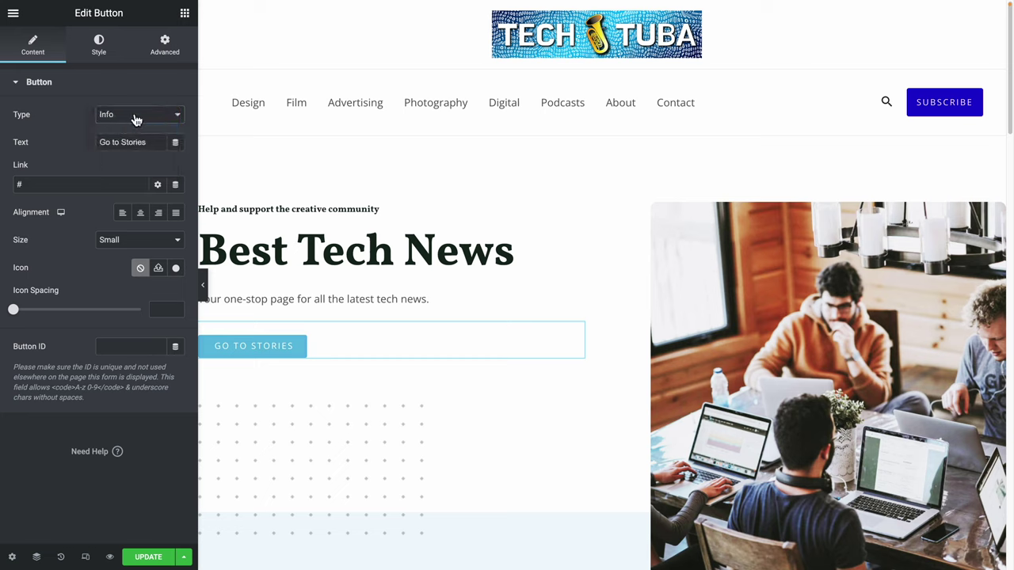
click(133, 119)
click(133, 126)
click(135, 125)
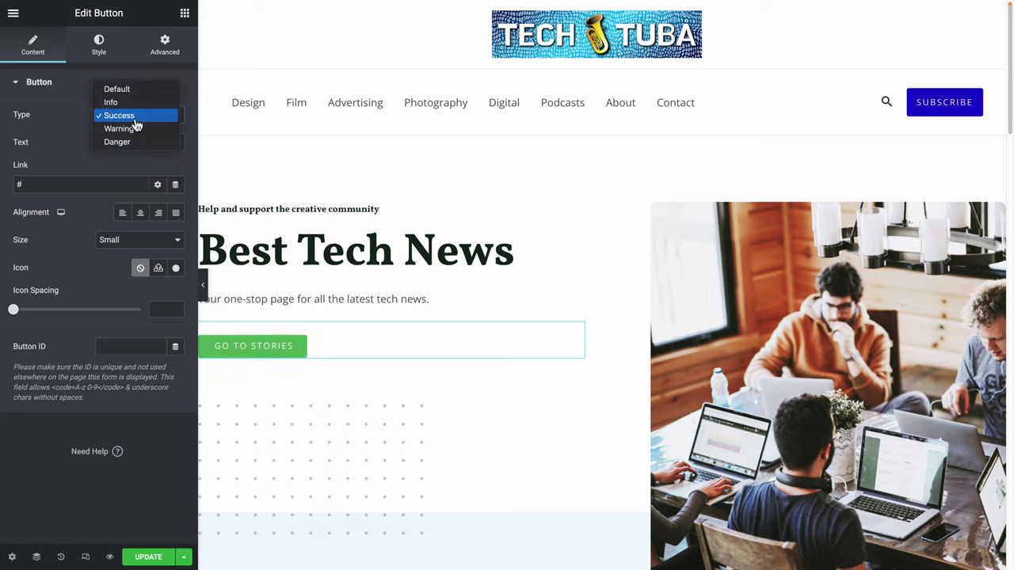
click(135, 128)
click(143, 118)
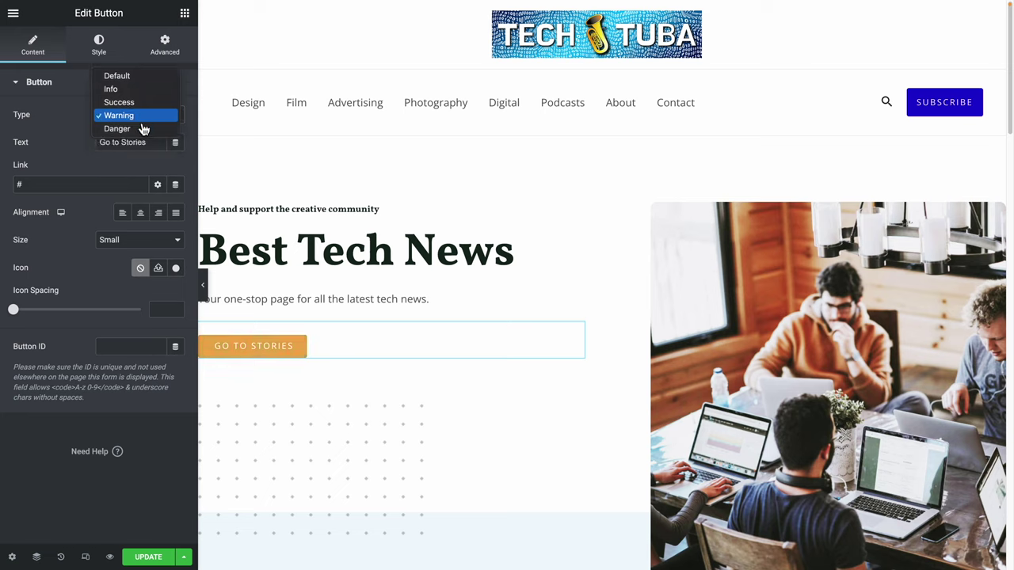
click(143, 129)
click(147, 117)
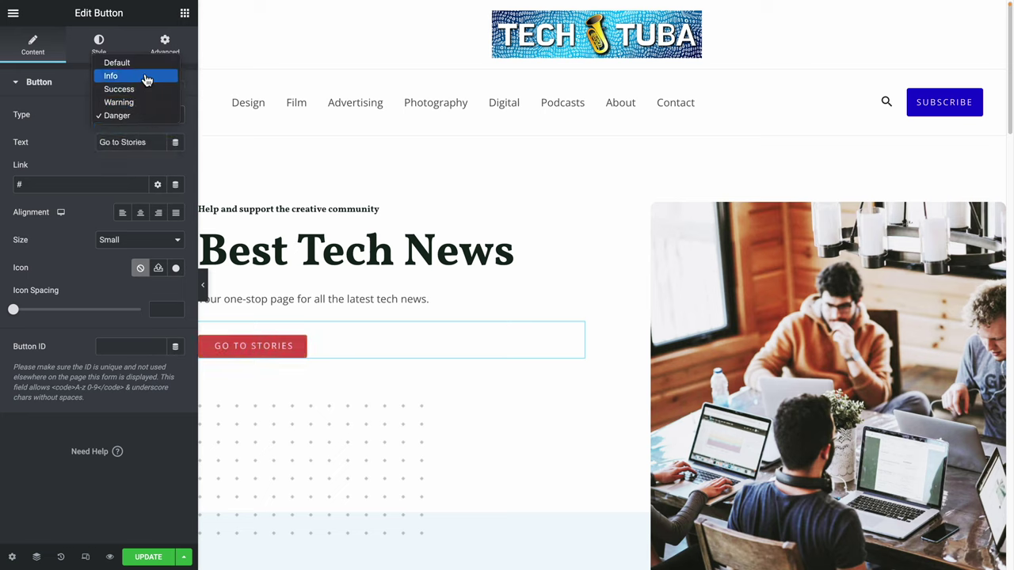
click(144, 63)
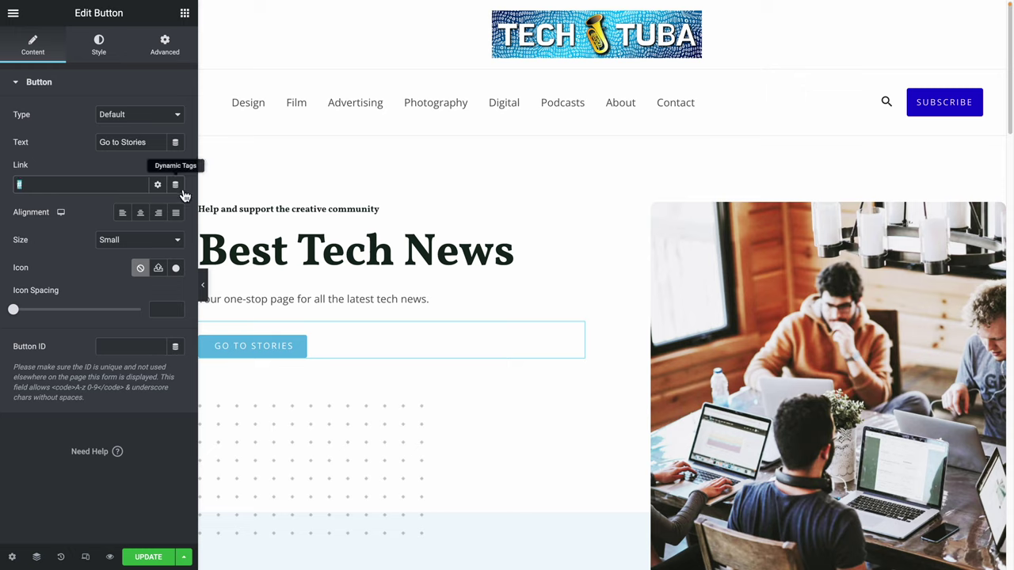
click(41, 190)
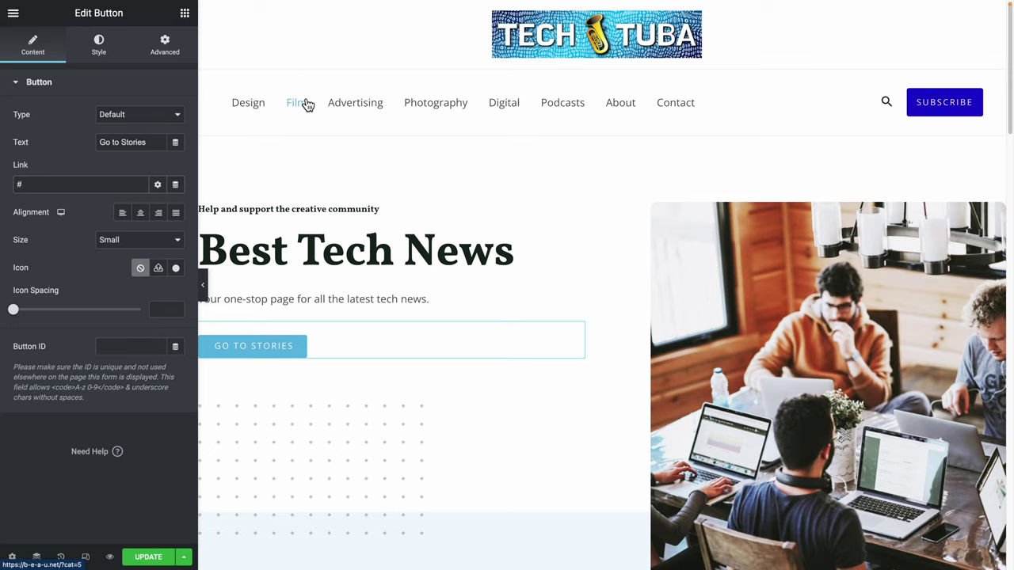
right_click(308, 105)
click(338, 168)
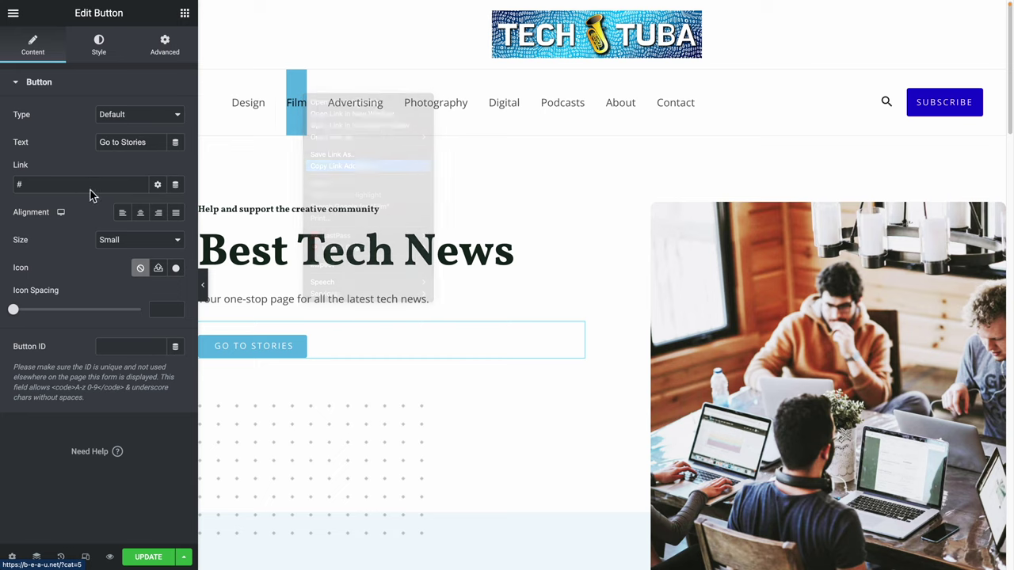
triple_click(82, 188)
key(ctrl+v)
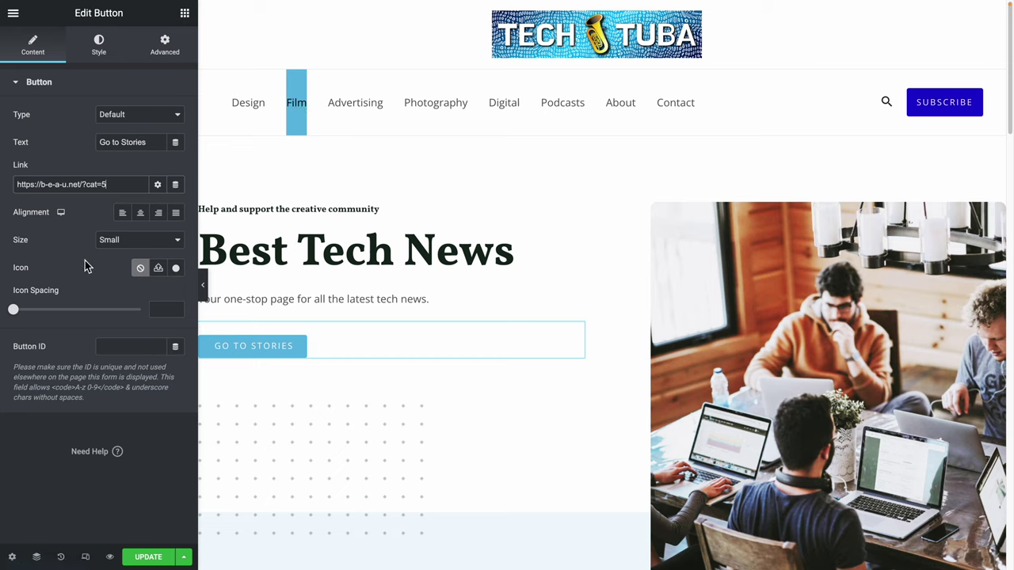
Test center, right and Medium options, keeping the button left-aligned and Small.
click(141, 220)
click(158, 214)
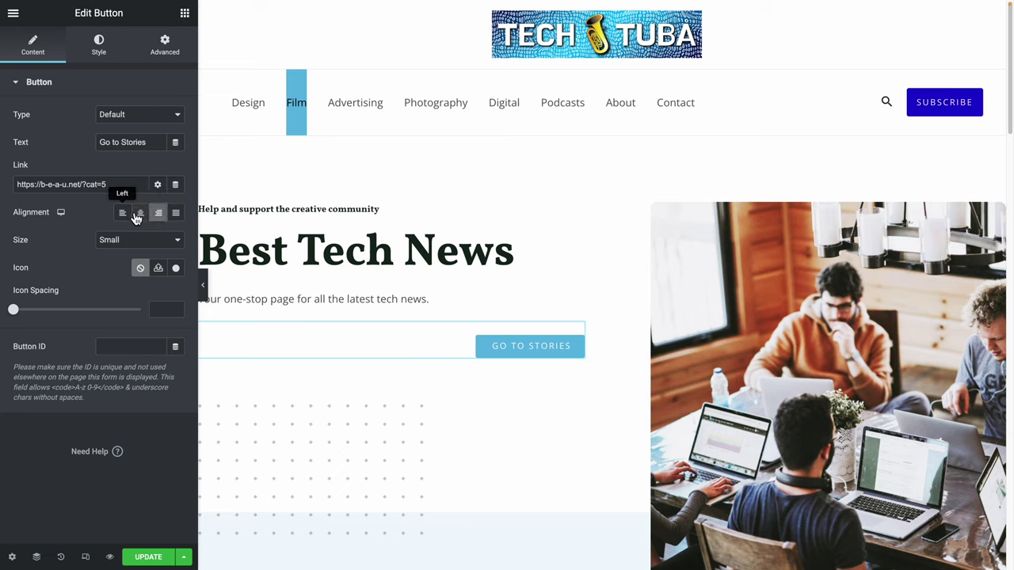
click(140, 215)
click(126, 216)
click(129, 238)
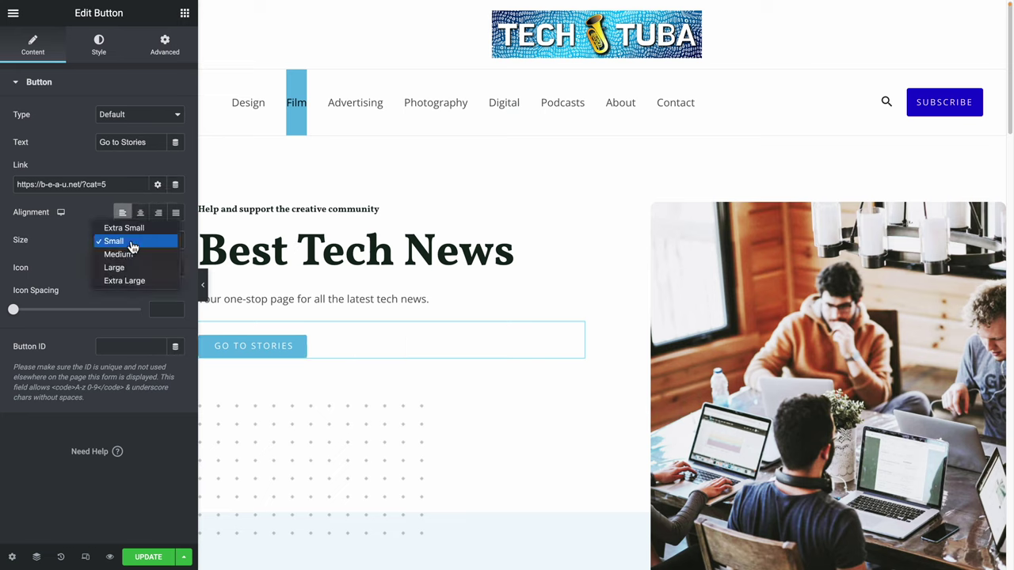
click(130, 255)
click(145, 242)
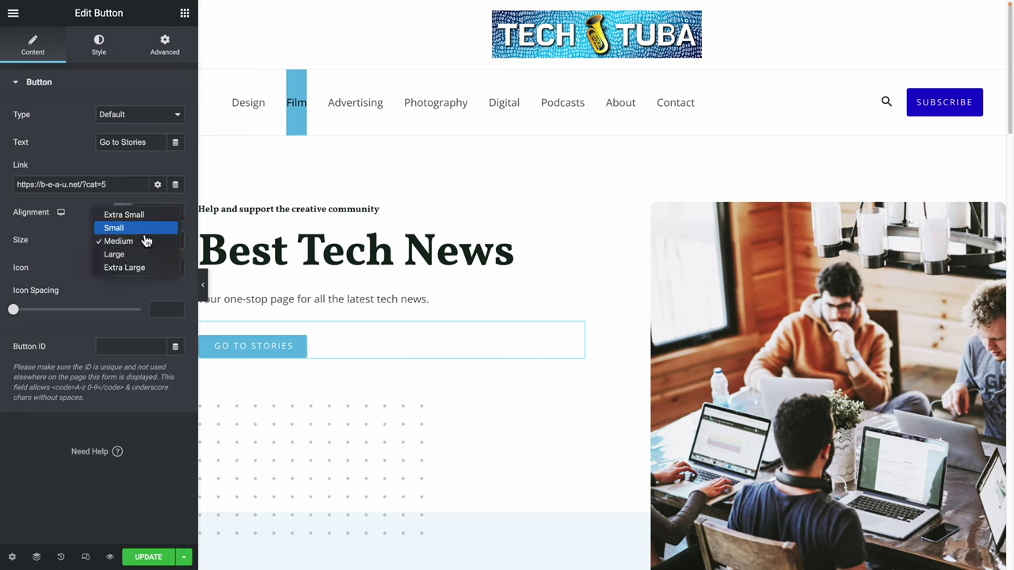
click(144, 229)
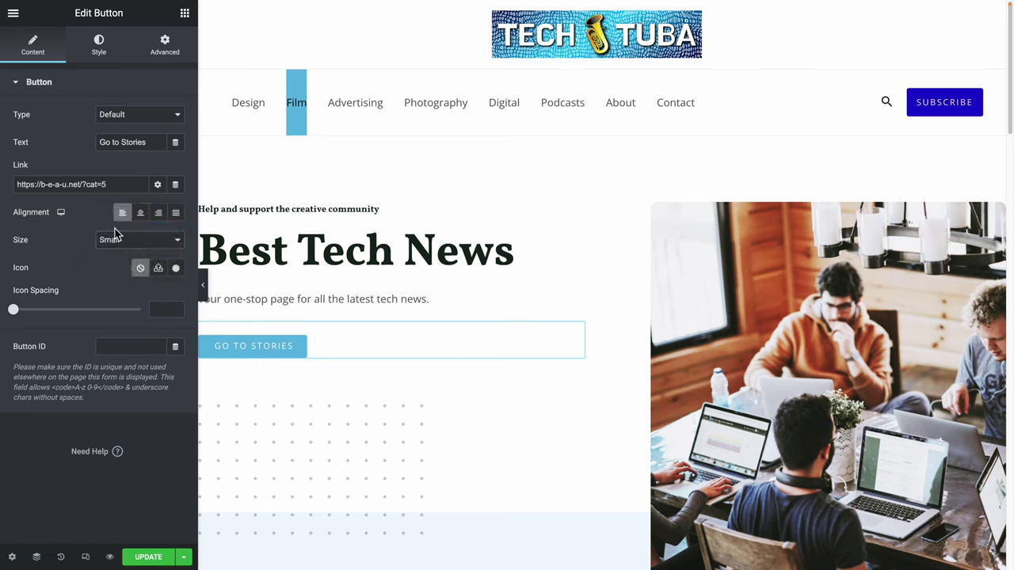
click(158, 186)
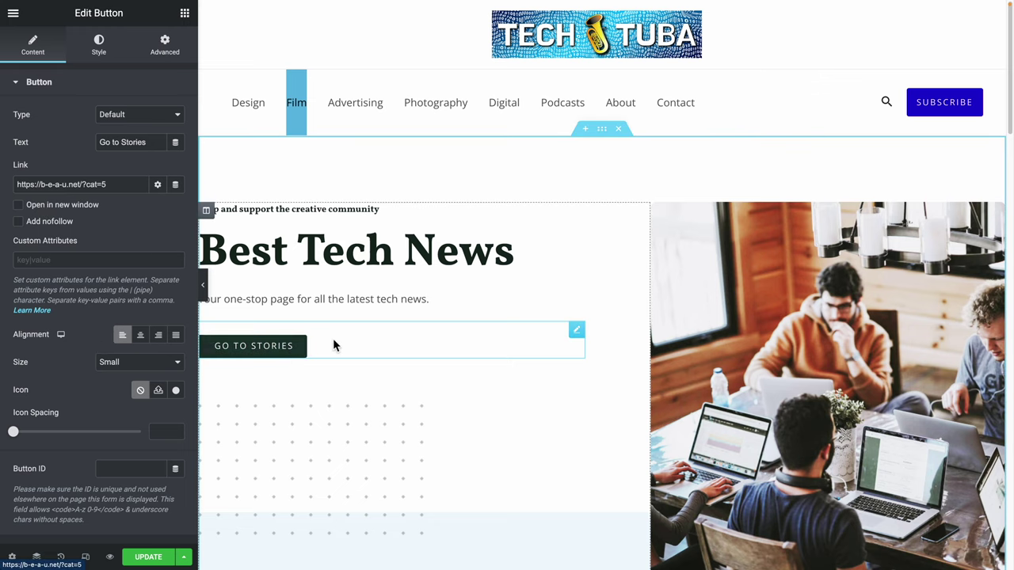
scroll(314, 456, down, 5)
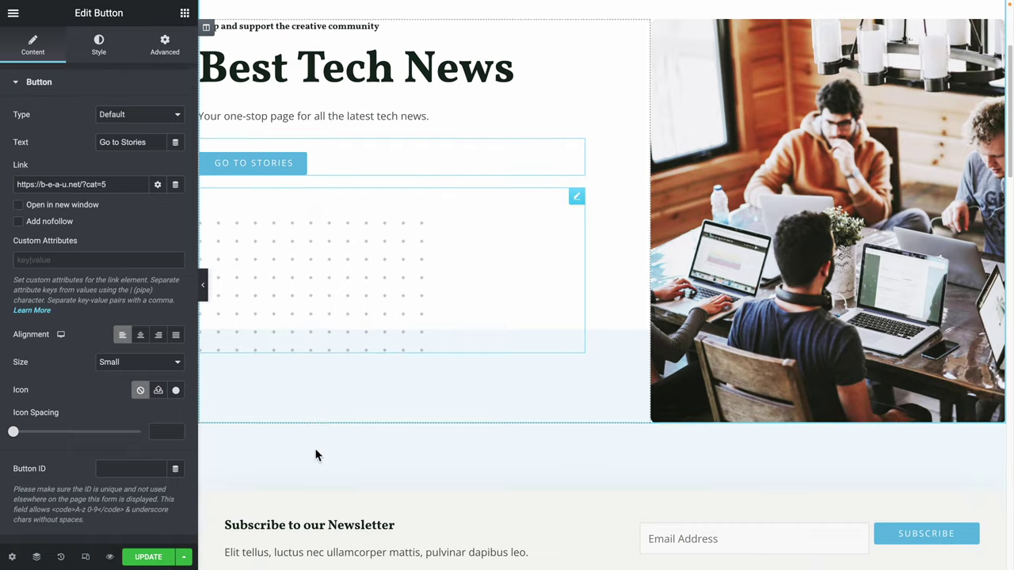
scroll(546, 352, up, 5)
Select the hero image, start replacing it, and browse the Free Images tab in Insert Media.
scroll(792, 336, down, 1)
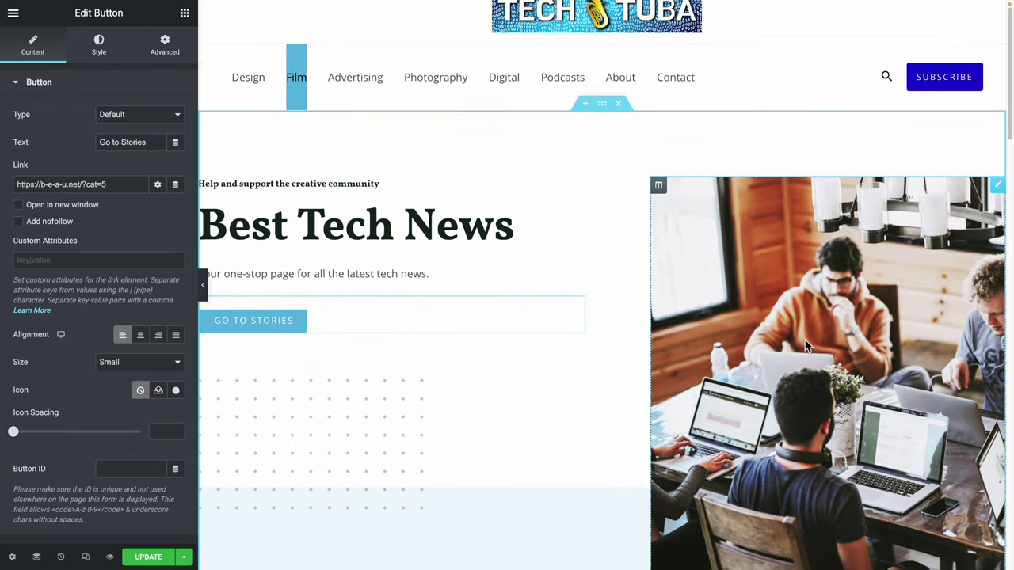
click(804, 340)
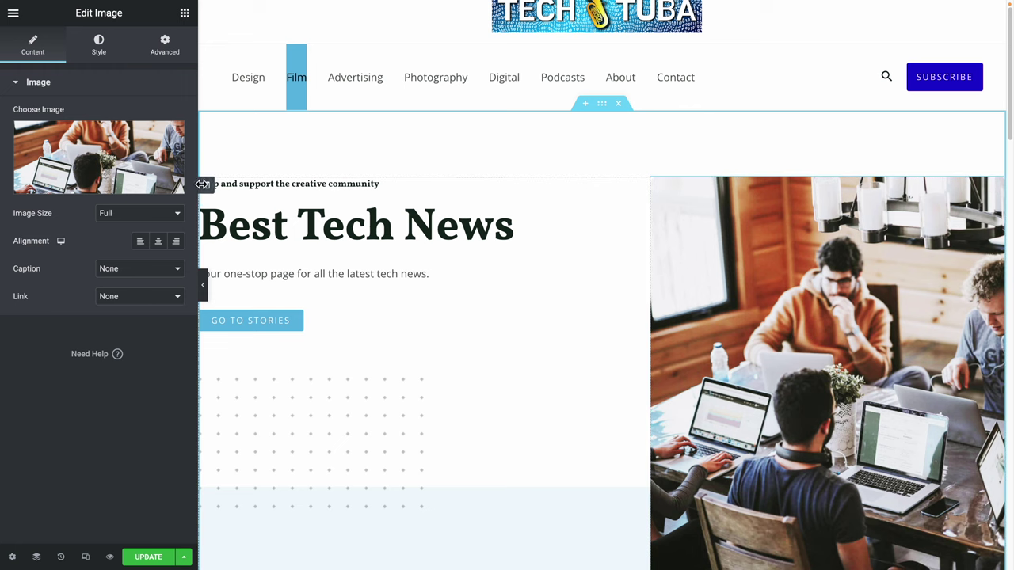
click(79, 189)
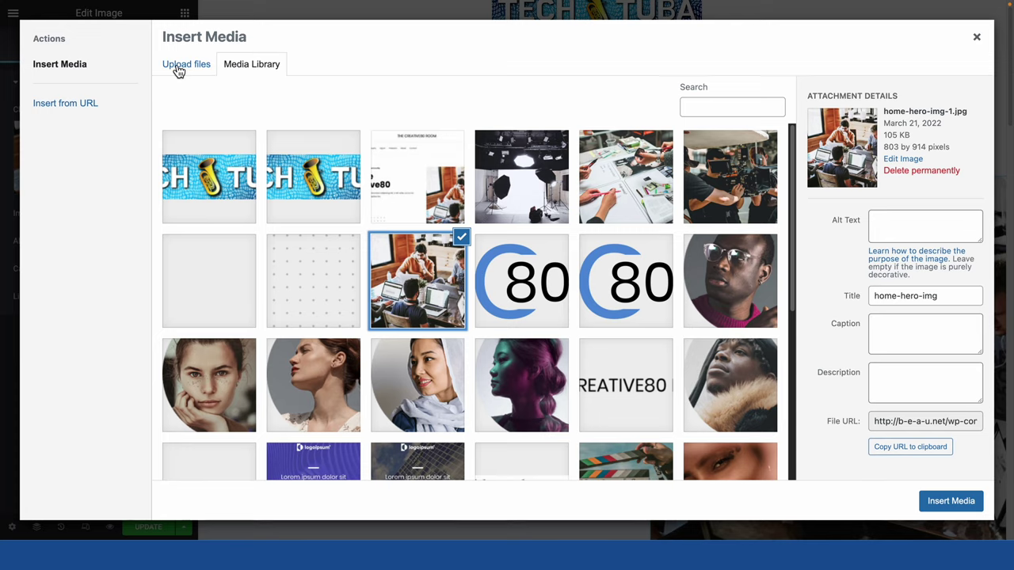
click(206, 71)
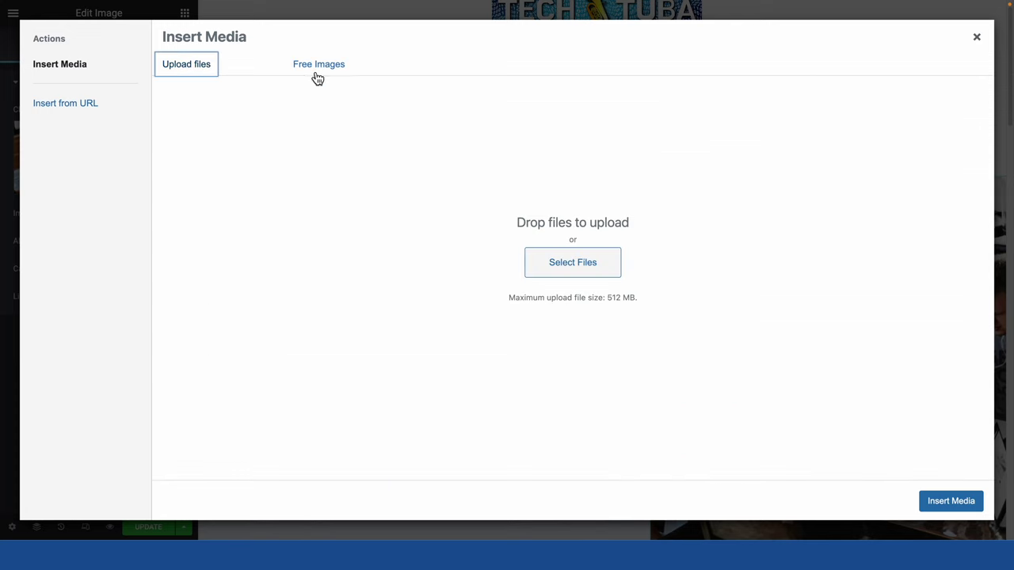
click(318, 71)
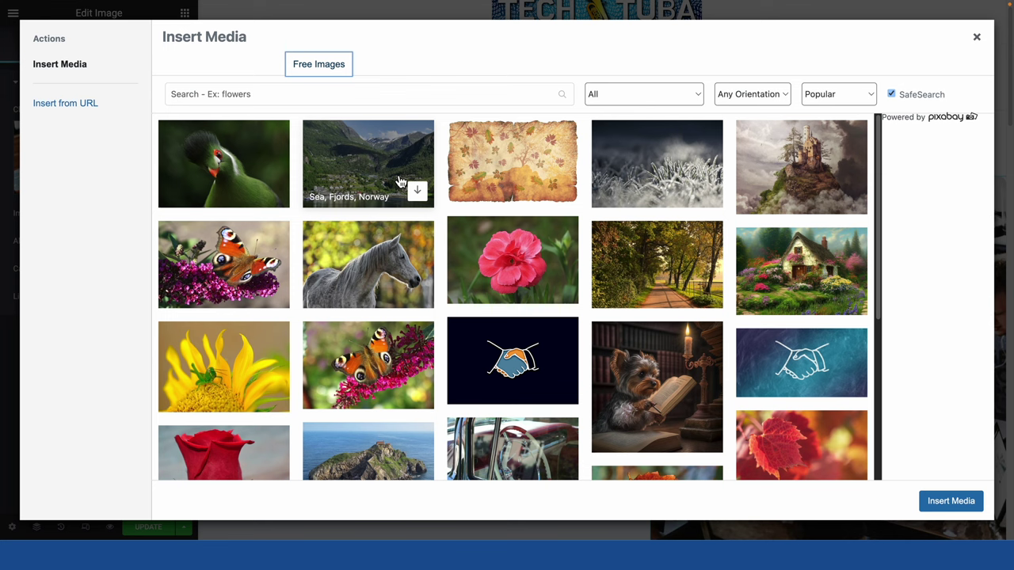
Search Free Images for 'tech' with the orientation filter set to Vertical.
click(303, 101)
text(technology)
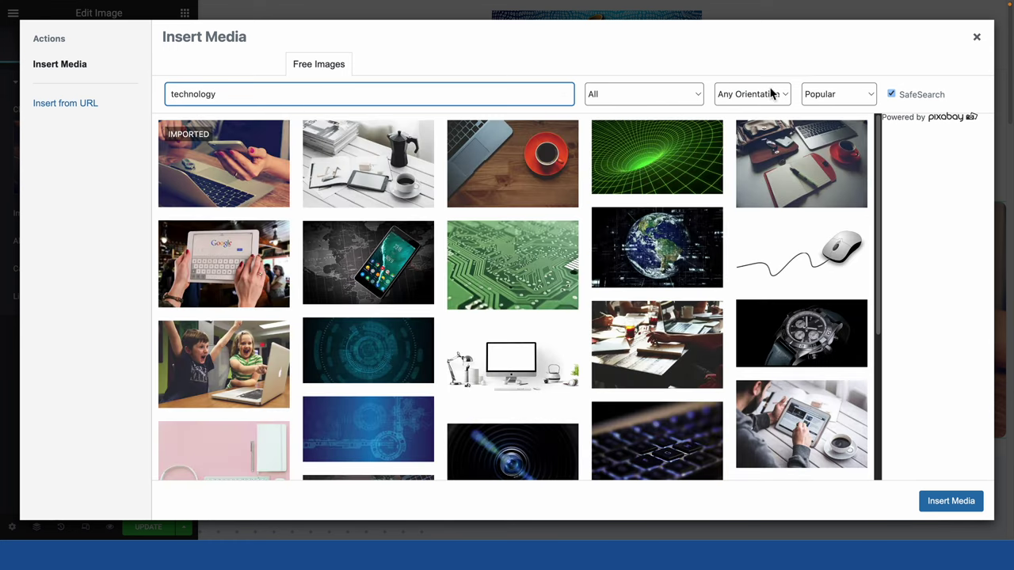
click(769, 94)
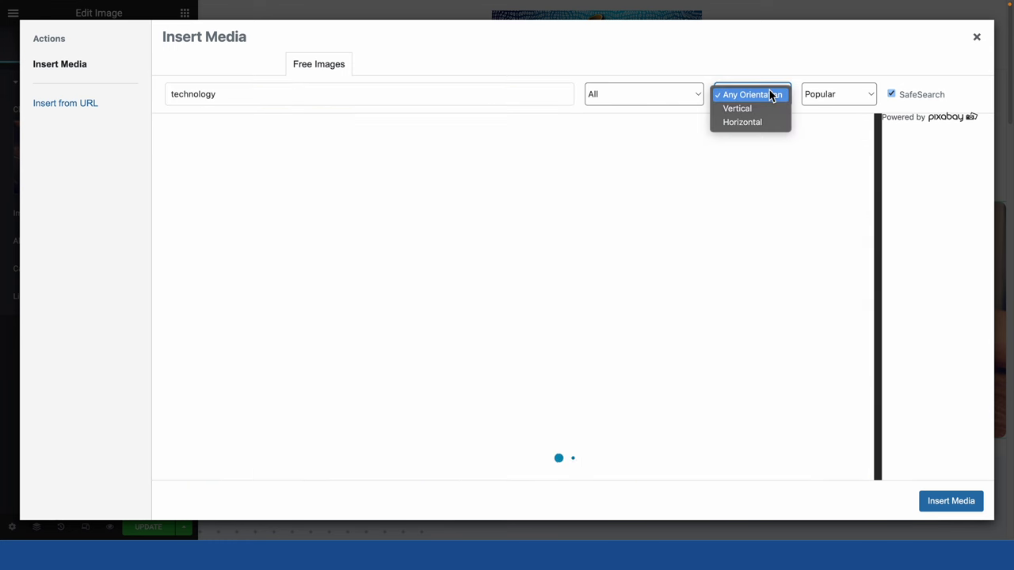
click(764, 105)
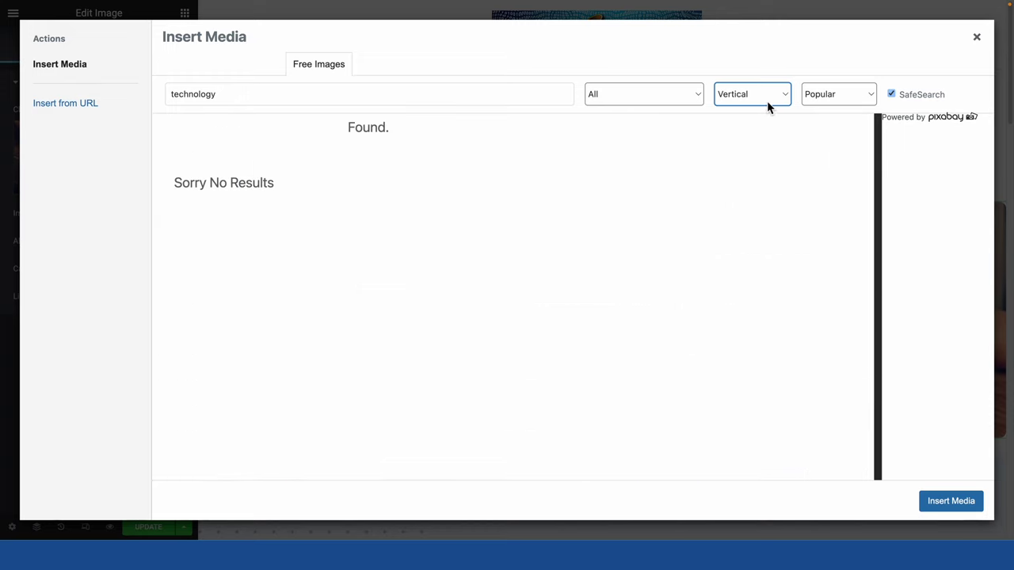
double_click(195, 94)
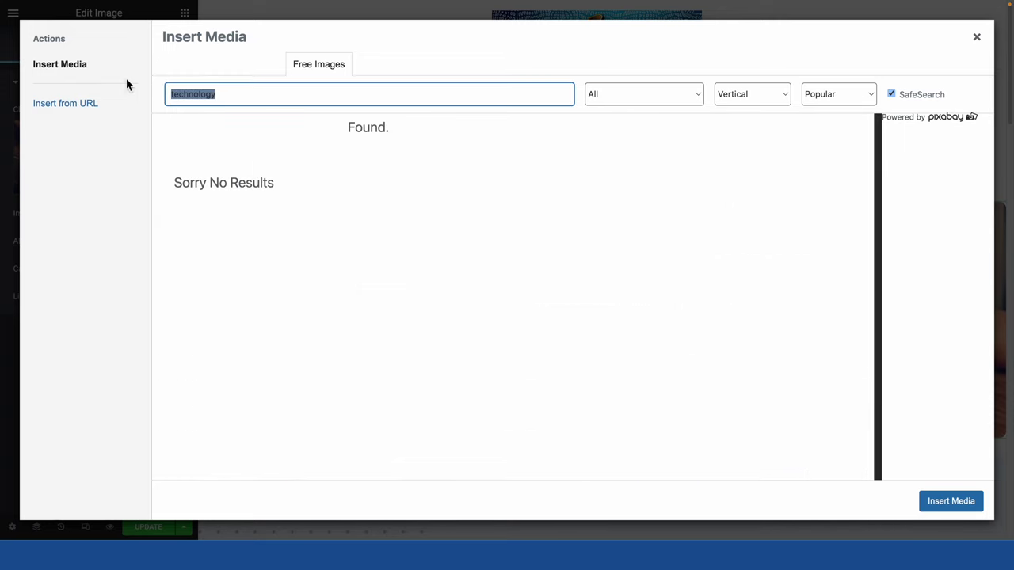
text(tech)
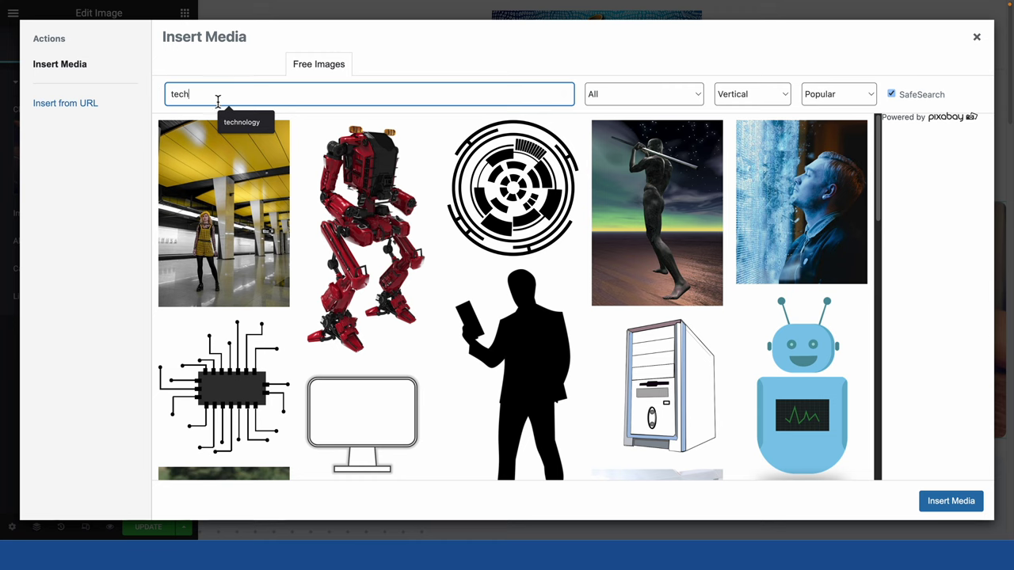
Download the Pixabay photo engineer-engineering-broadcast-4922420.jpg into the Media Library.
scroll(564, 236, down, 4)
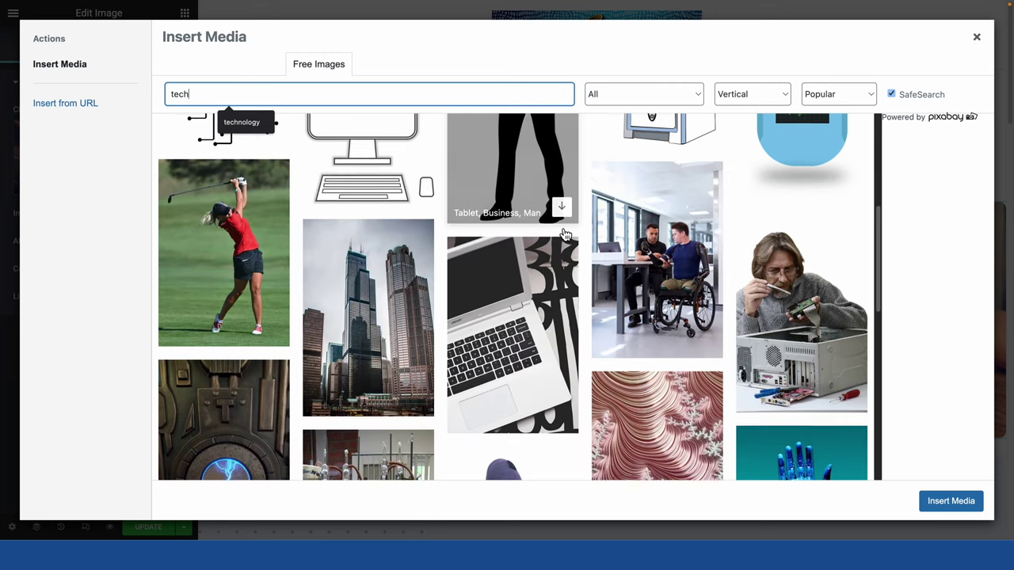
scroll(564, 235, down, 3)
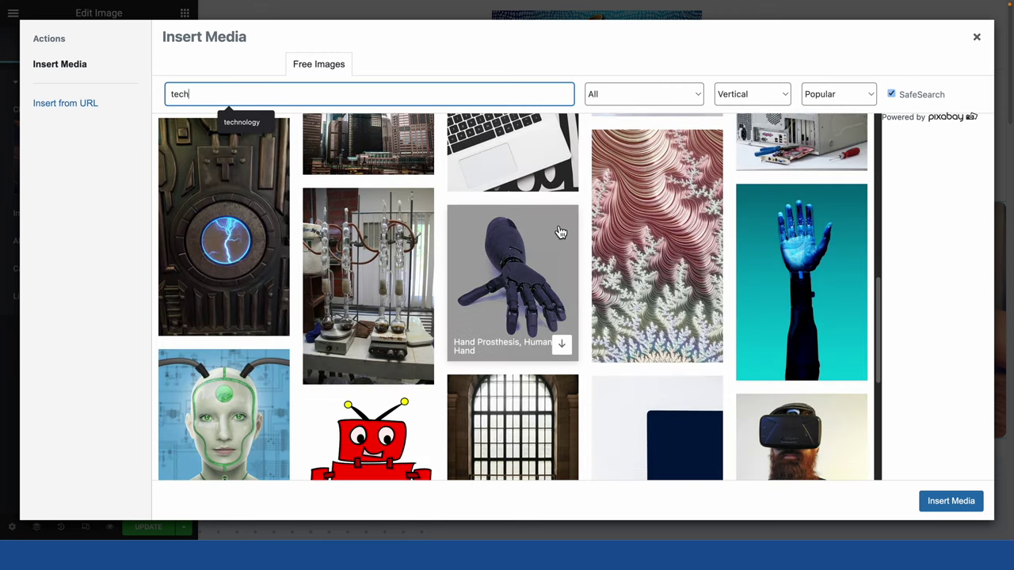
scroll(560, 232, down, 1)
scroll(560, 232, down, 8)
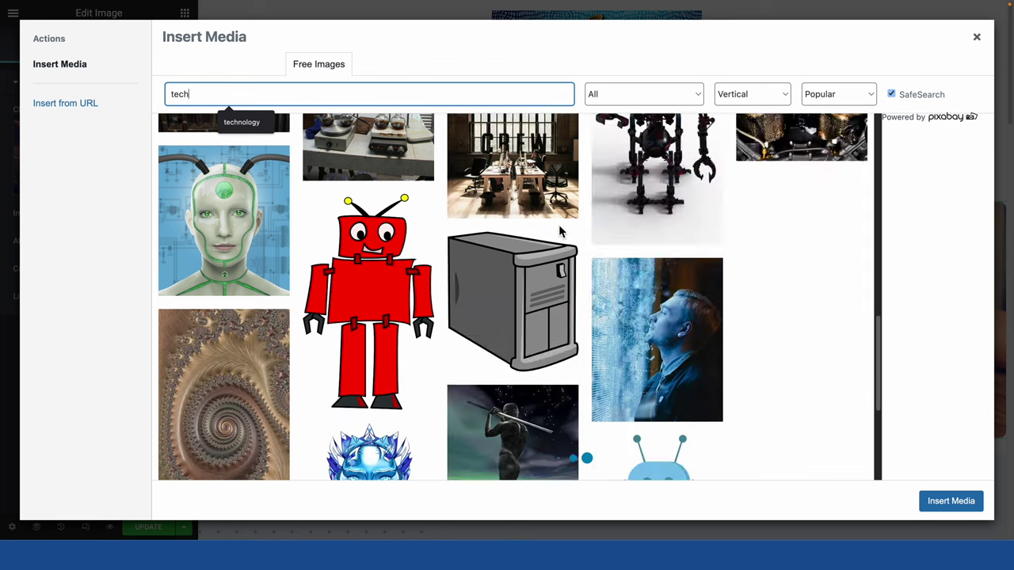
scroll(505, 217, down, 1)
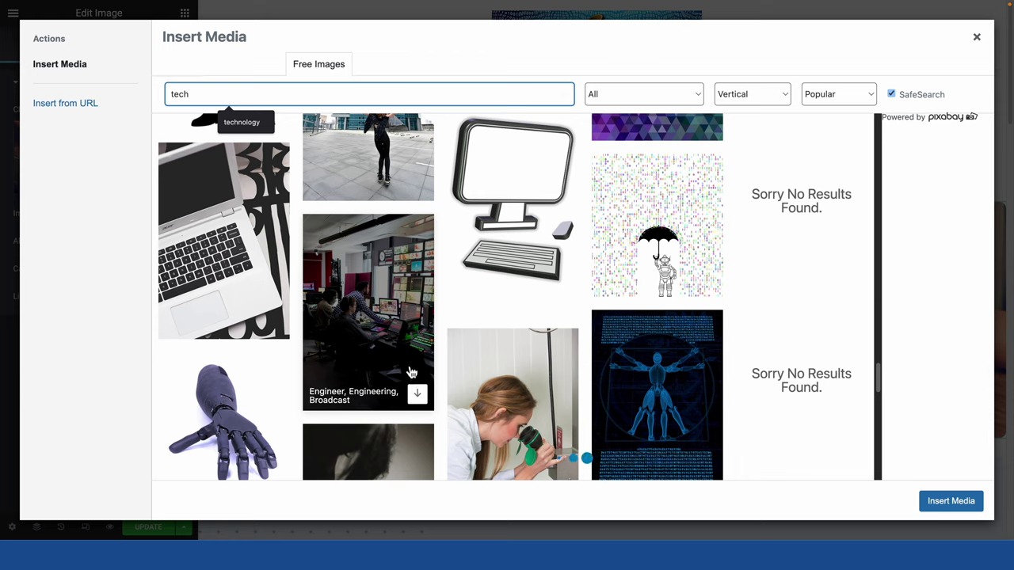
click(416, 396)
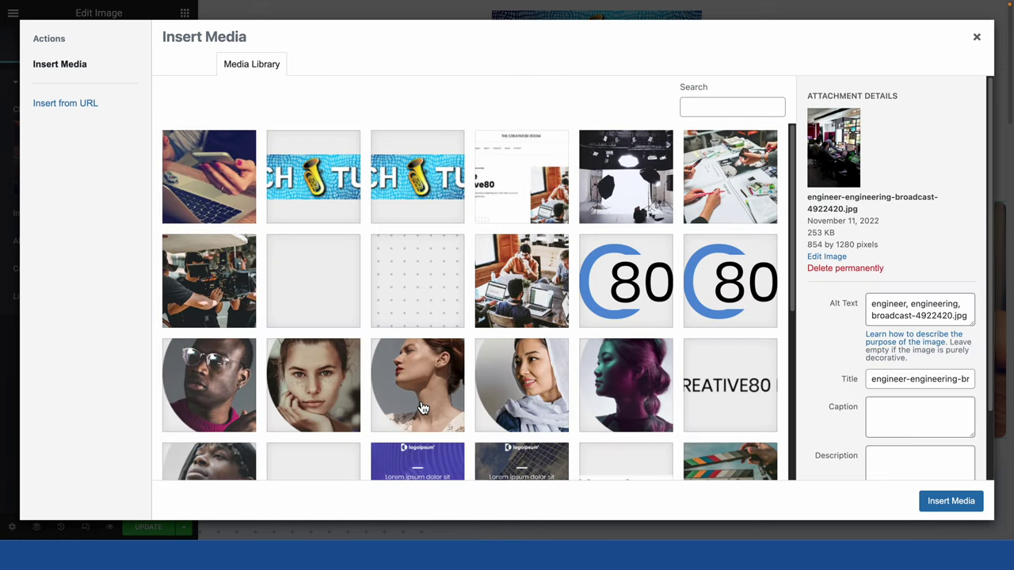
click(950, 501)
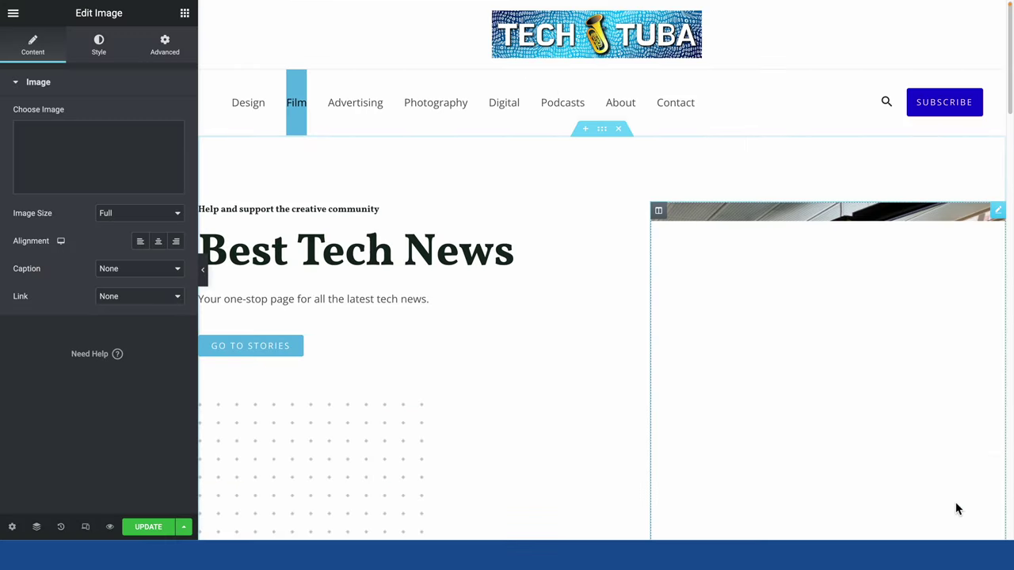
scroll(740, 344, down, 4)
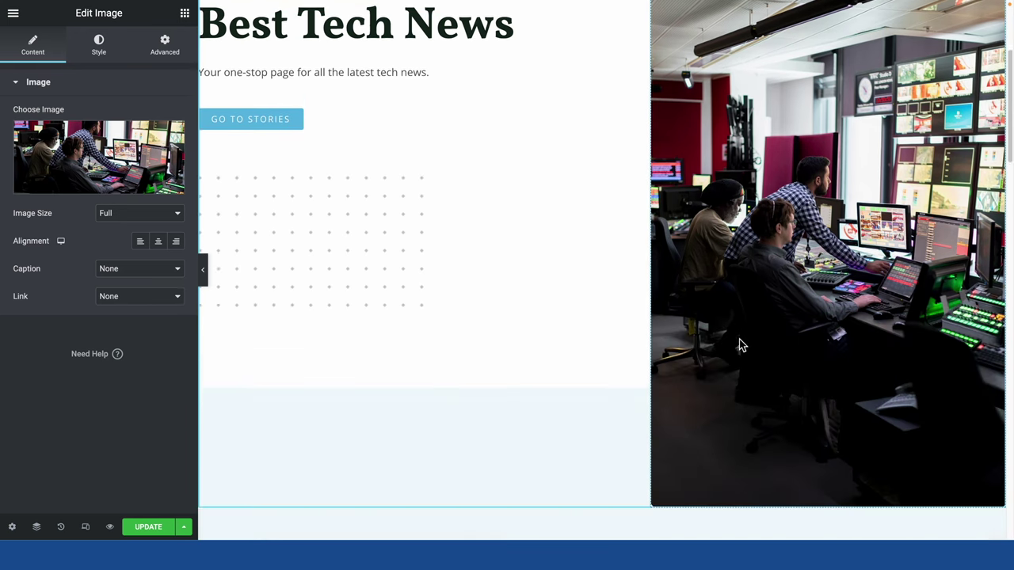
scroll(738, 341, up, 2)
scroll(740, 345, up, 2)
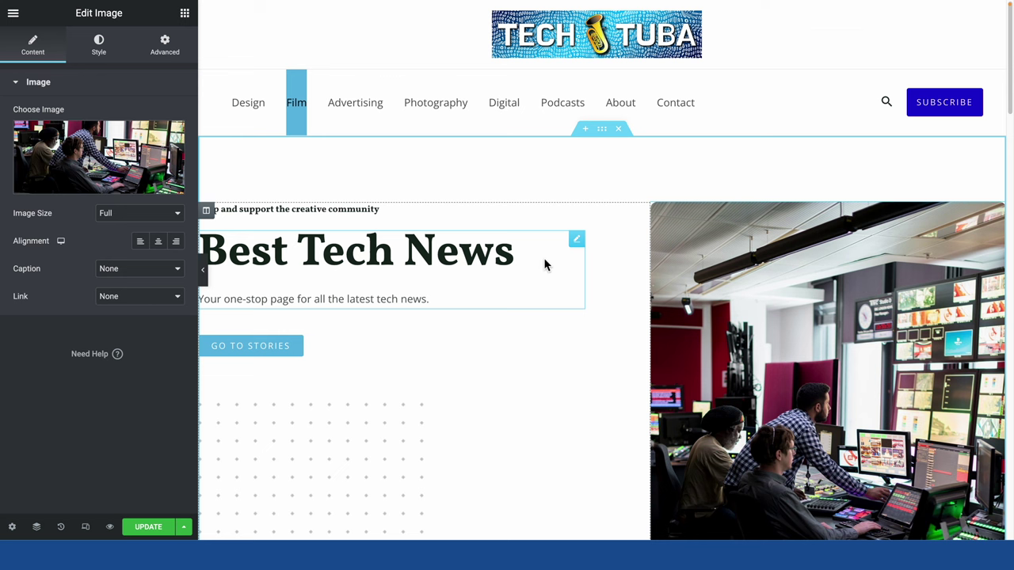
scroll(544, 262, down, 6)
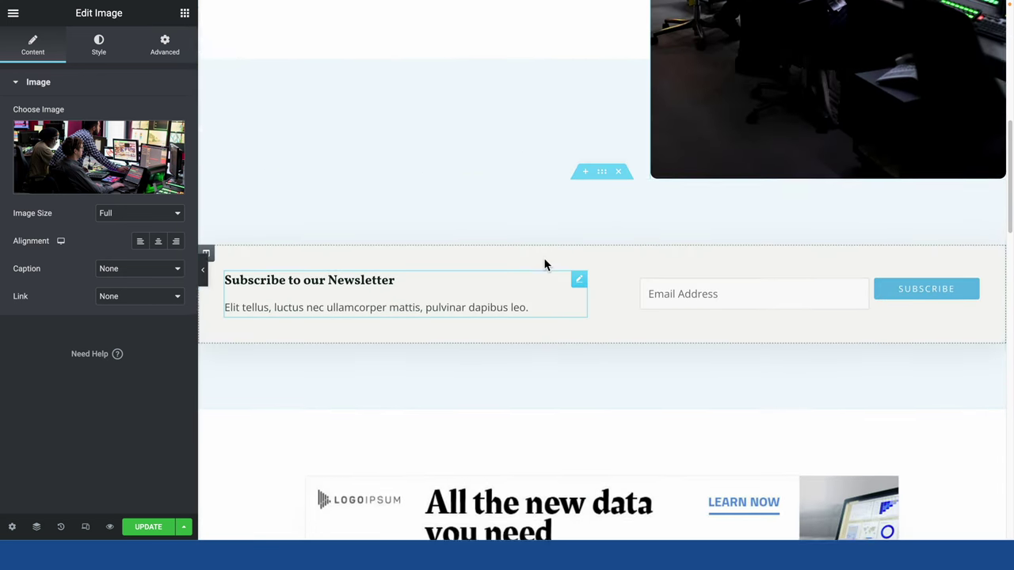
scroll(543, 260, up, 6)
scroll(543, 262, down, 2)
click(351, 304)
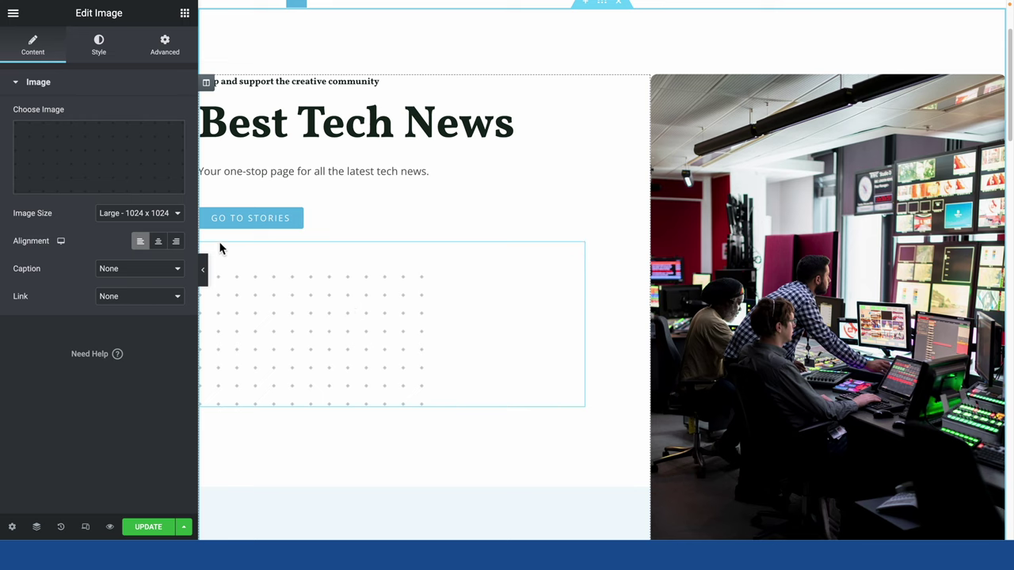
scroll(346, 323, up, 2)
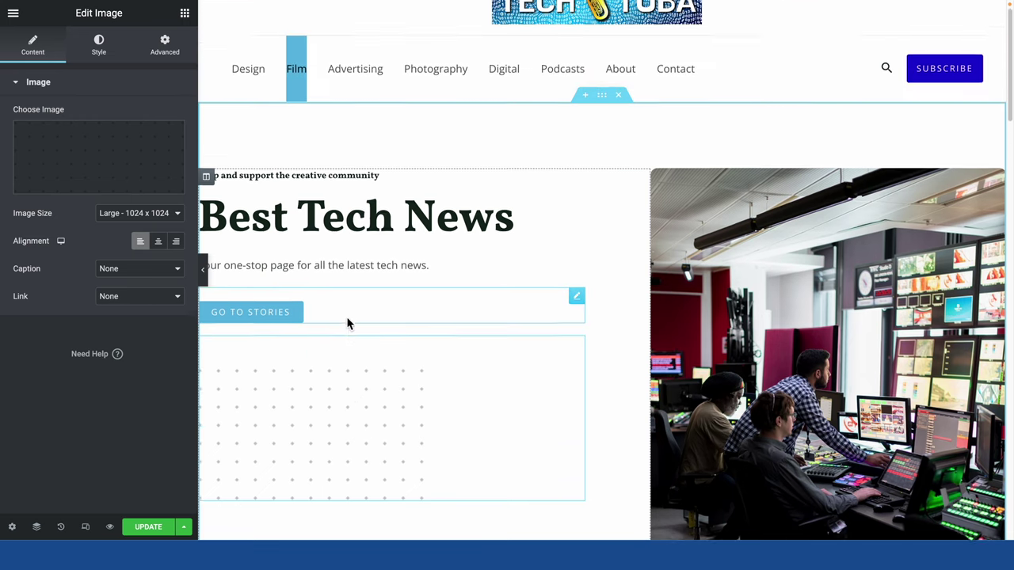
scroll(346, 323, down, 10)
scroll(351, 325, up, 3)
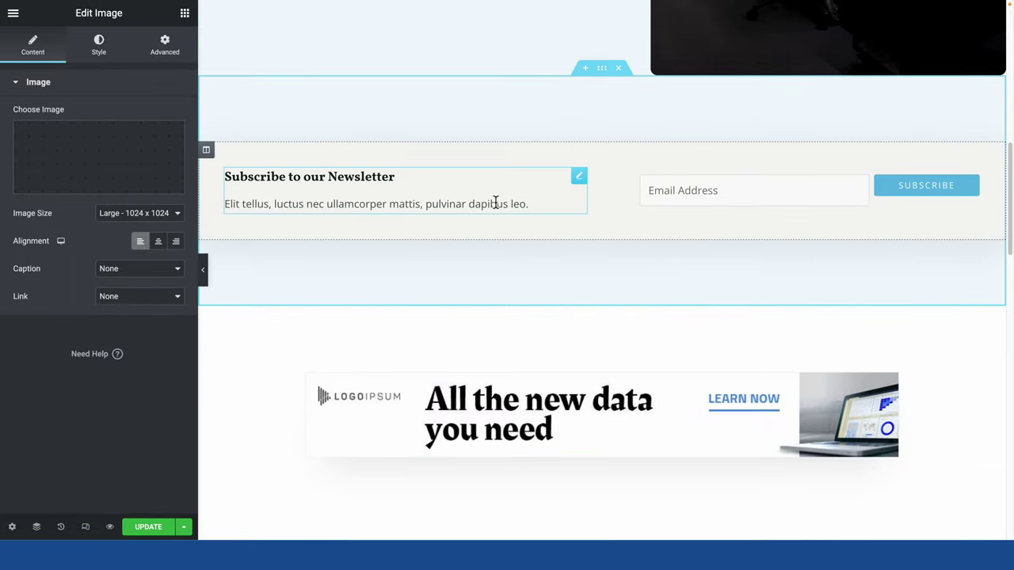
Change the newsletter Image Box description to 'You will get the best articles to your inbox.'.
click(528, 204)
drag(538, 204, 219, 212)
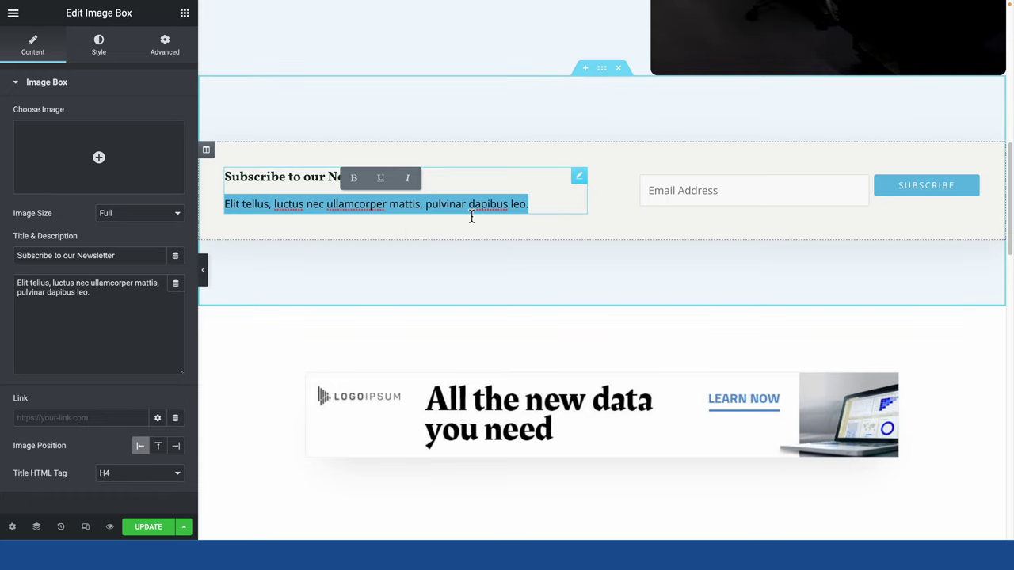
text(You will )
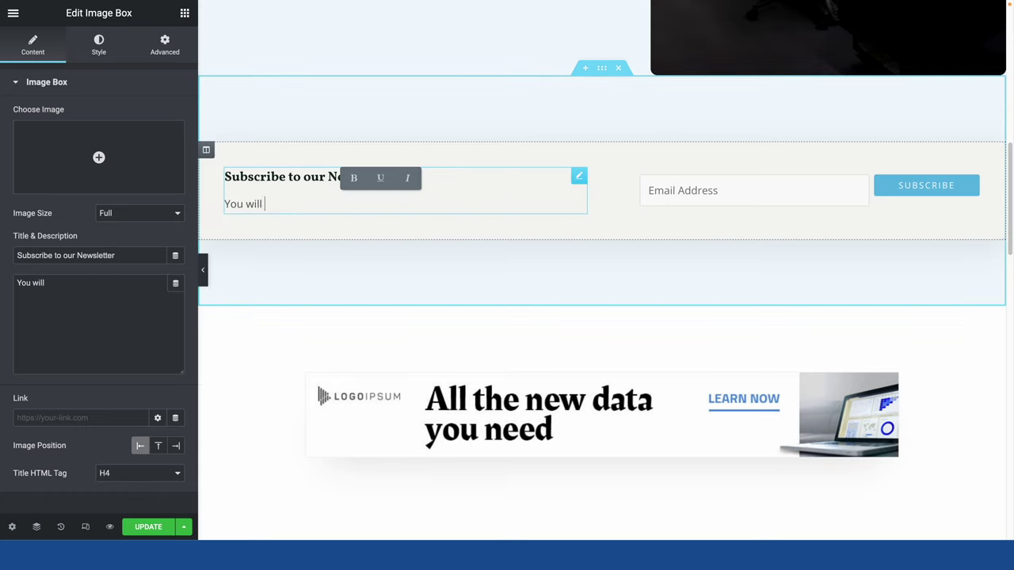
text(get the best art)
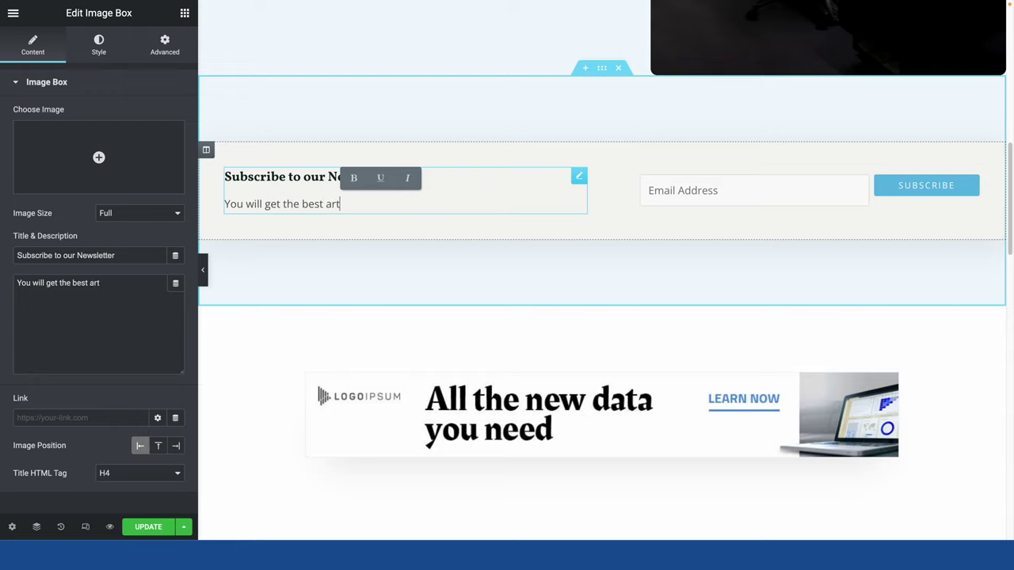
text(icles to your in)
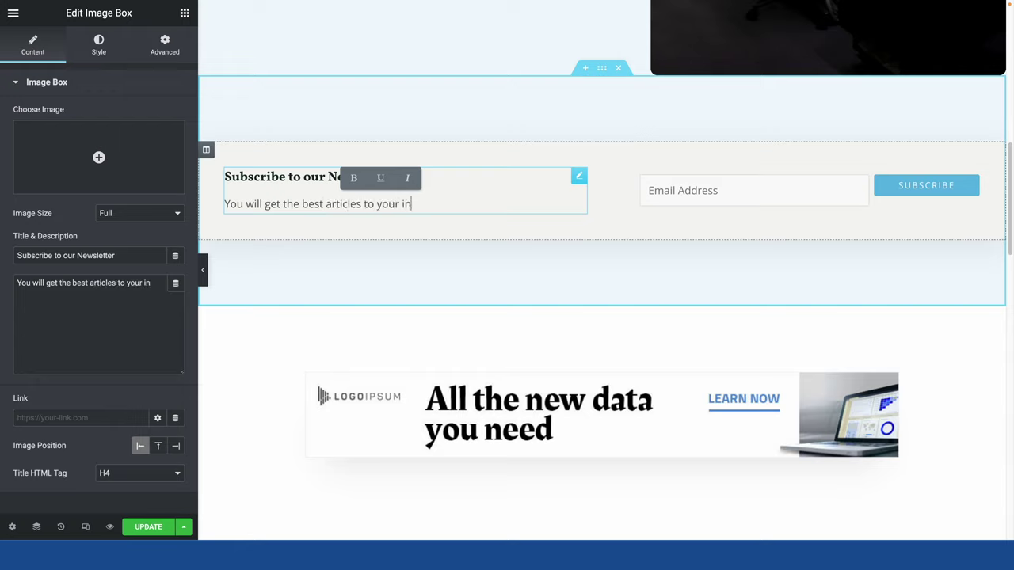
text(box.)
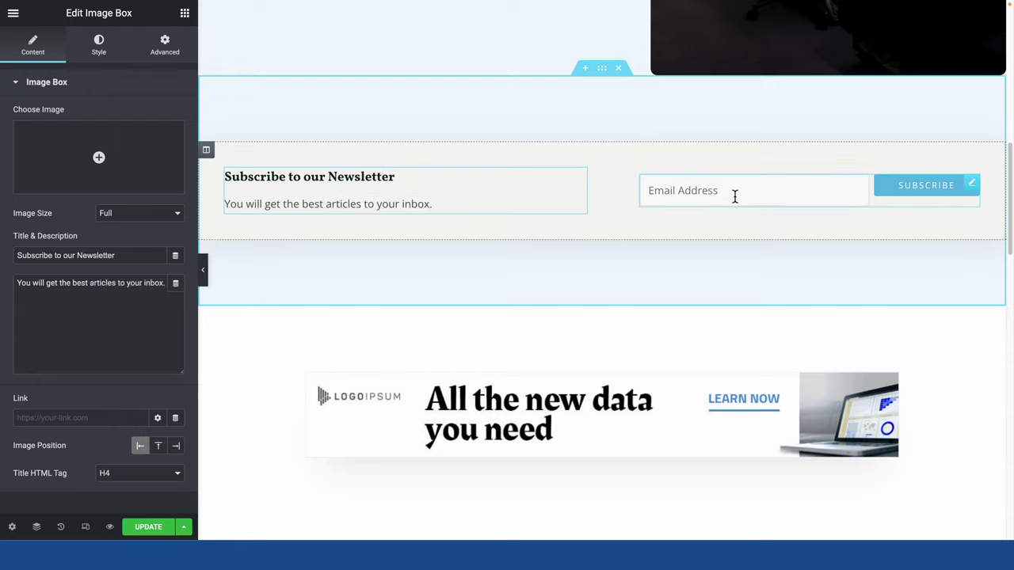
click(728, 199)
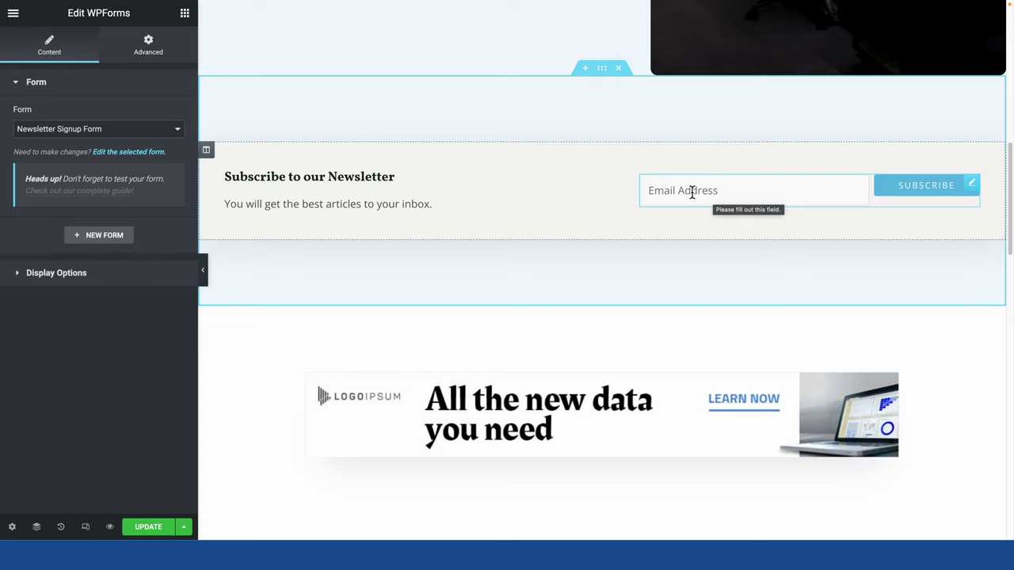
scroll(555, 267, down, 1)
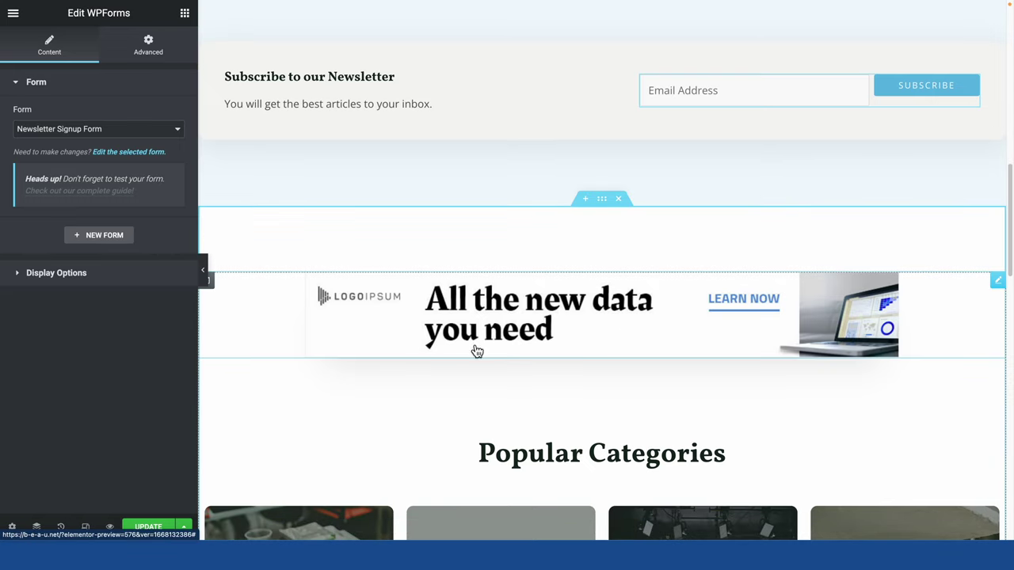
Delete the 'All the new data you need' banner image widget, leaving its section empty.
click(381, 229)
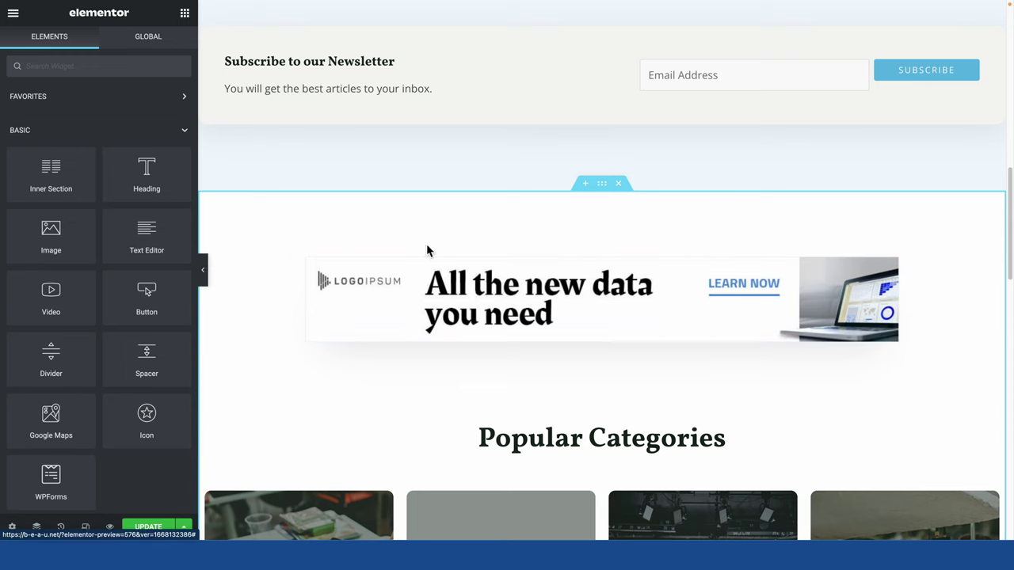
scroll(469, 358, down, 2)
scroll(554, 277, up, 1)
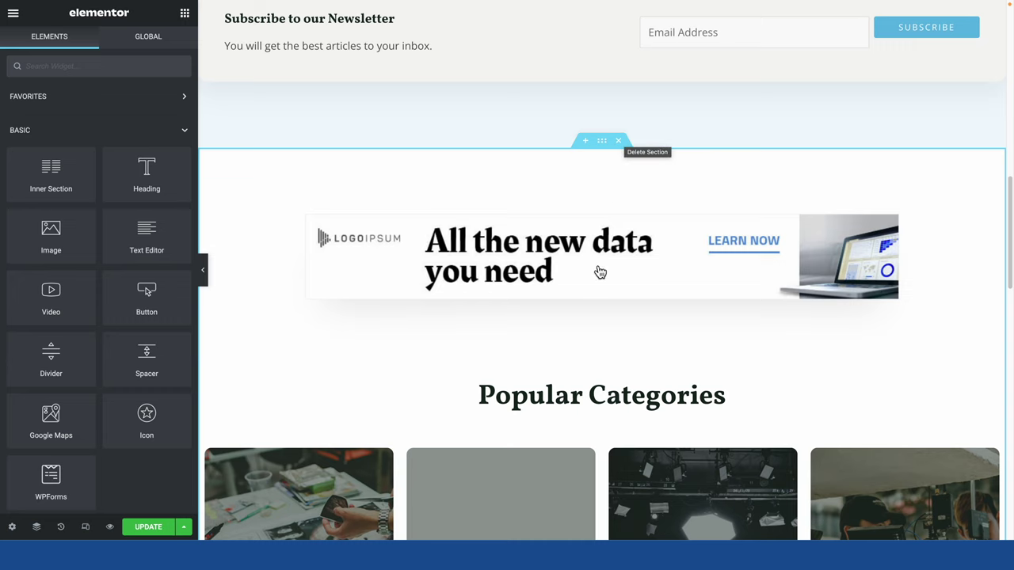
scroll(966, 184, down, 5)
scroll(965, 186, down, 5)
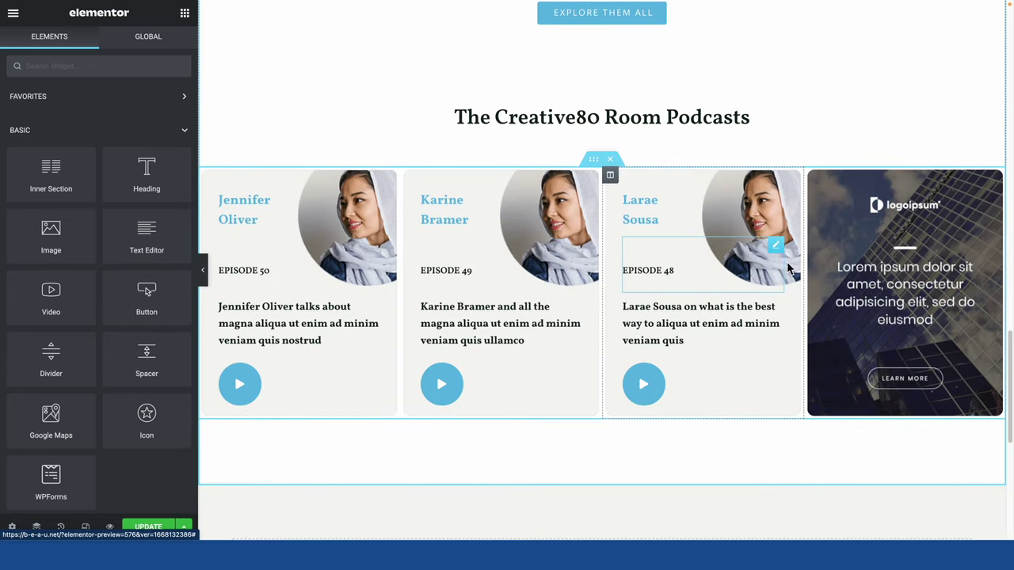
scroll(701, 373, down, 2)
scroll(698, 371, up, 7)
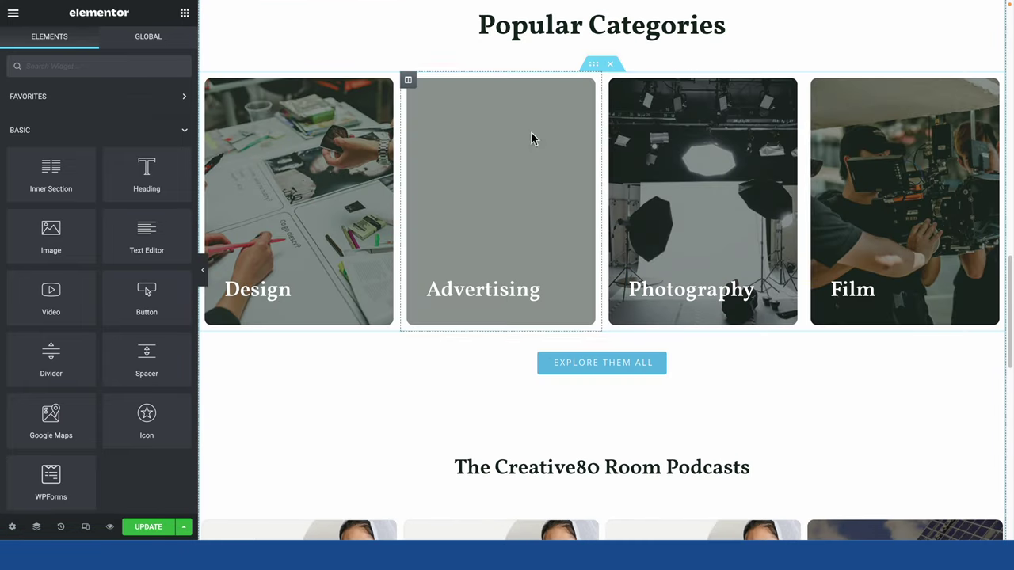
scroll(593, 236, up, 5)
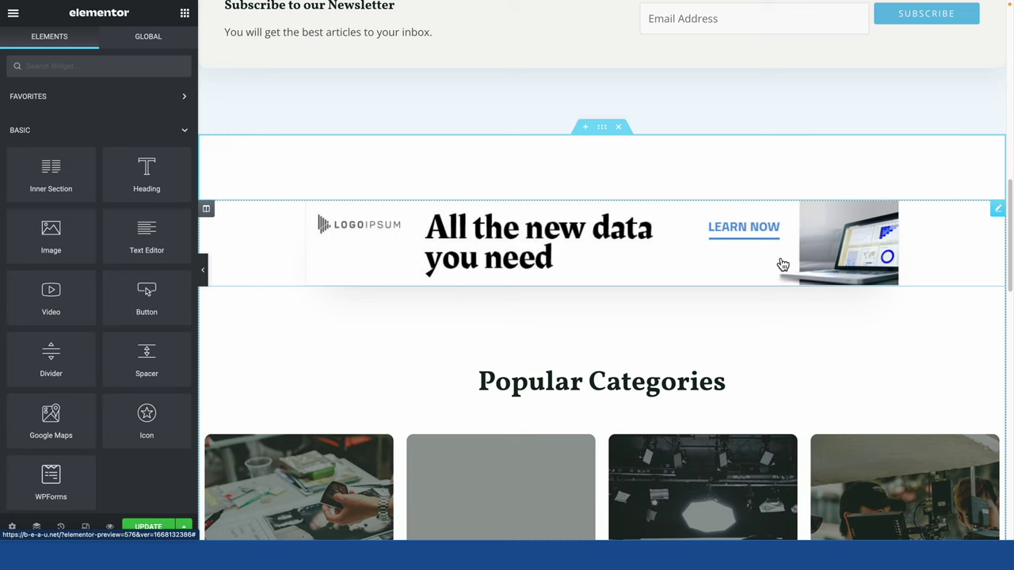
click(231, 232)
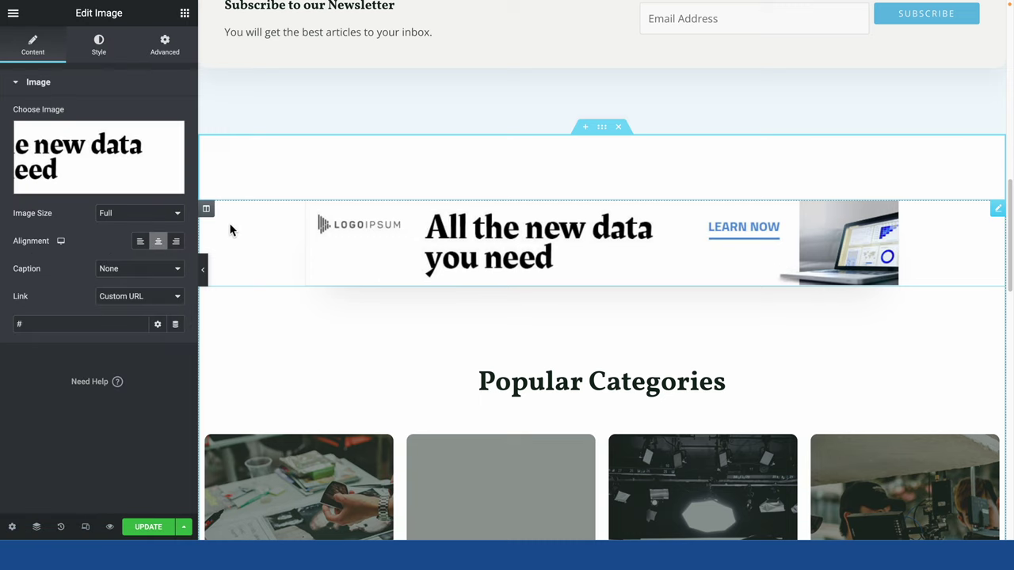
right_click(789, 242)
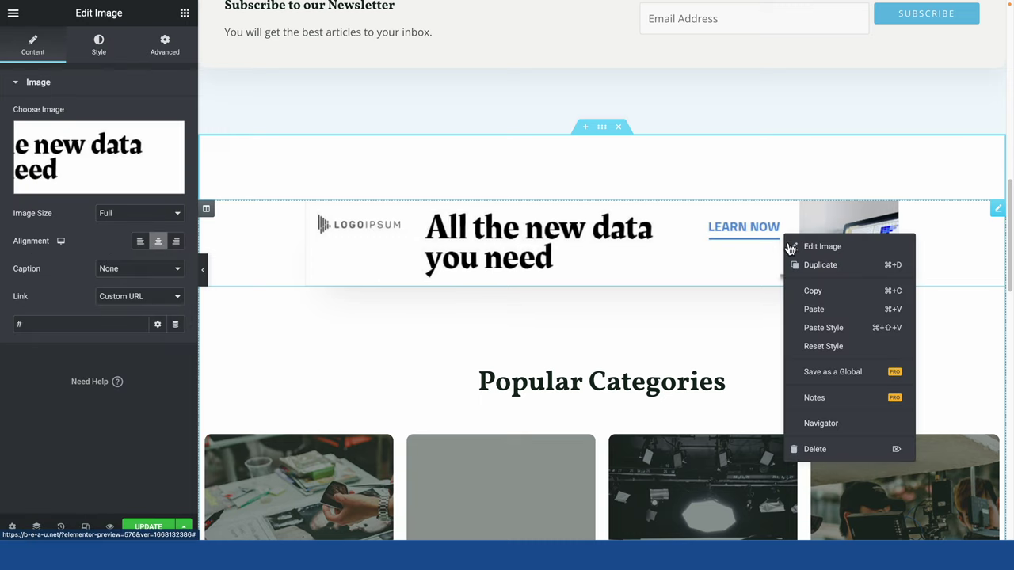
click(827, 451)
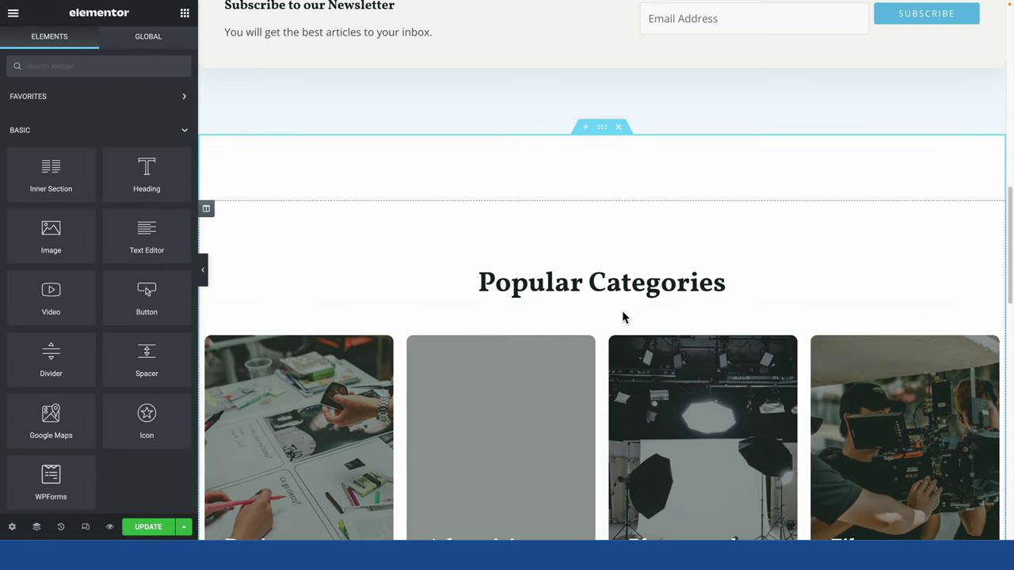
Delete 'The Creative80 Room Podcasts' heading widget from the page.
scroll(568, 285, down, 6)
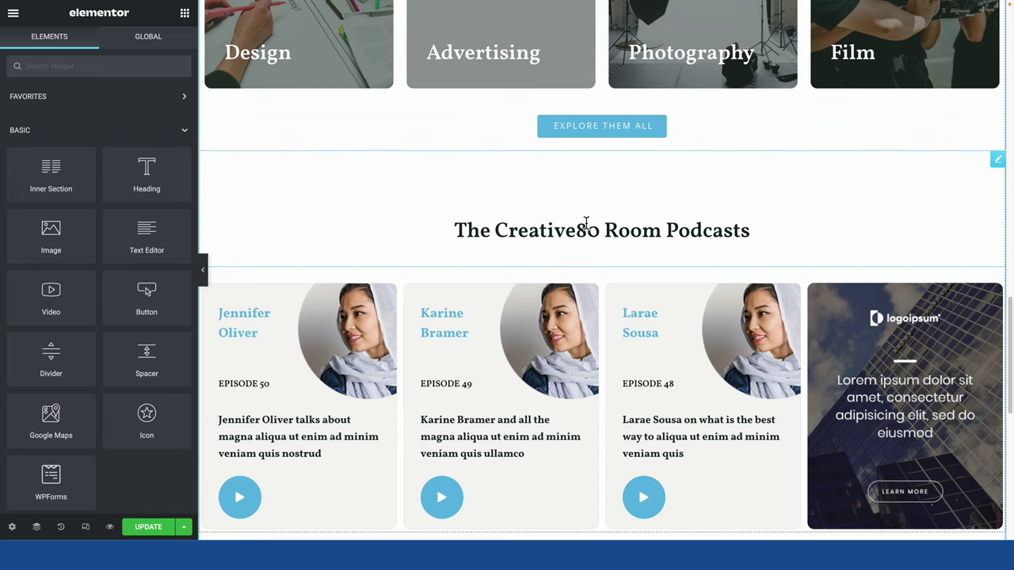
right_click(629, 219)
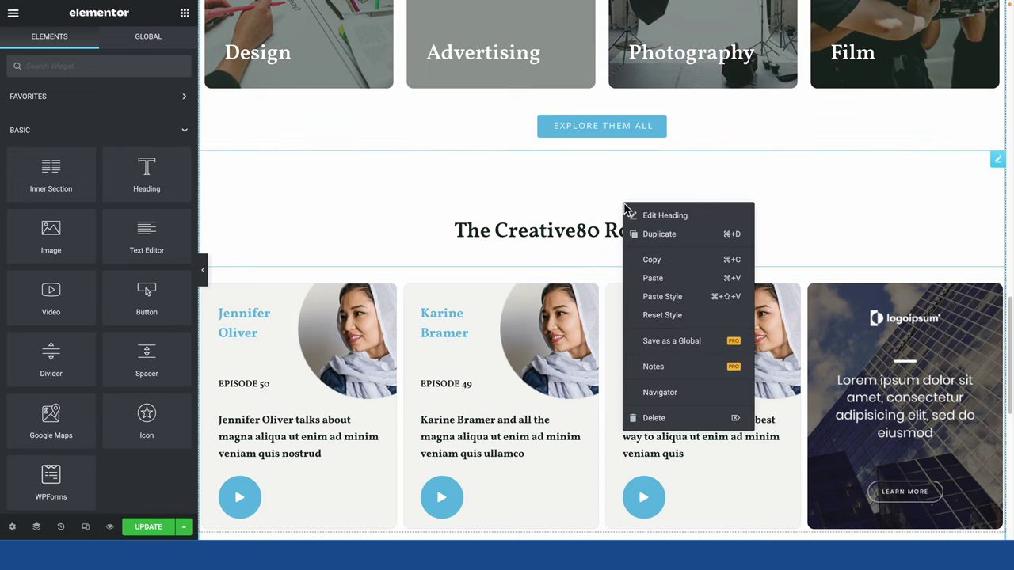
click(665, 417)
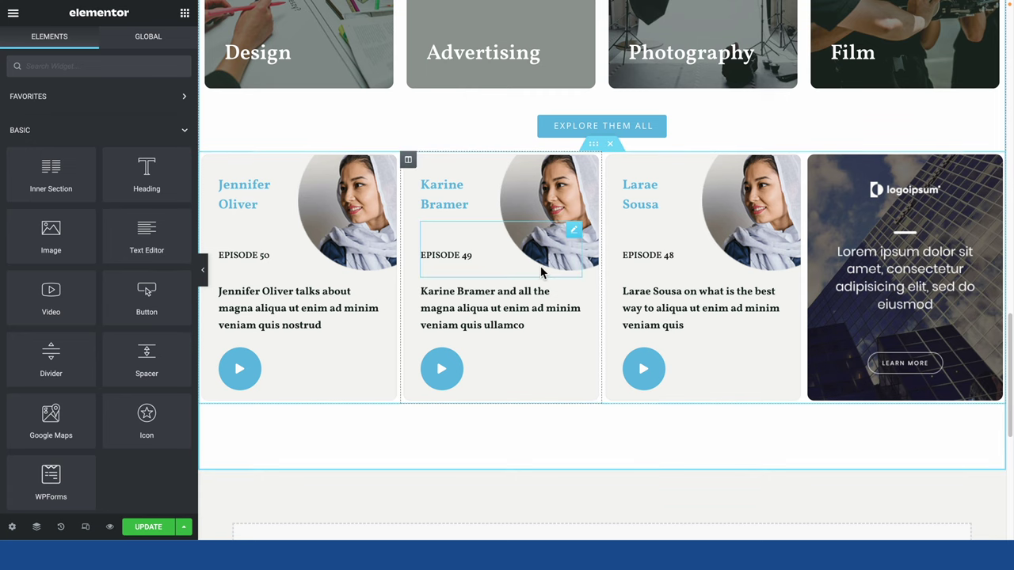
Rename the Design and Advertising category headings to News and Reviews.
click(610, 143)
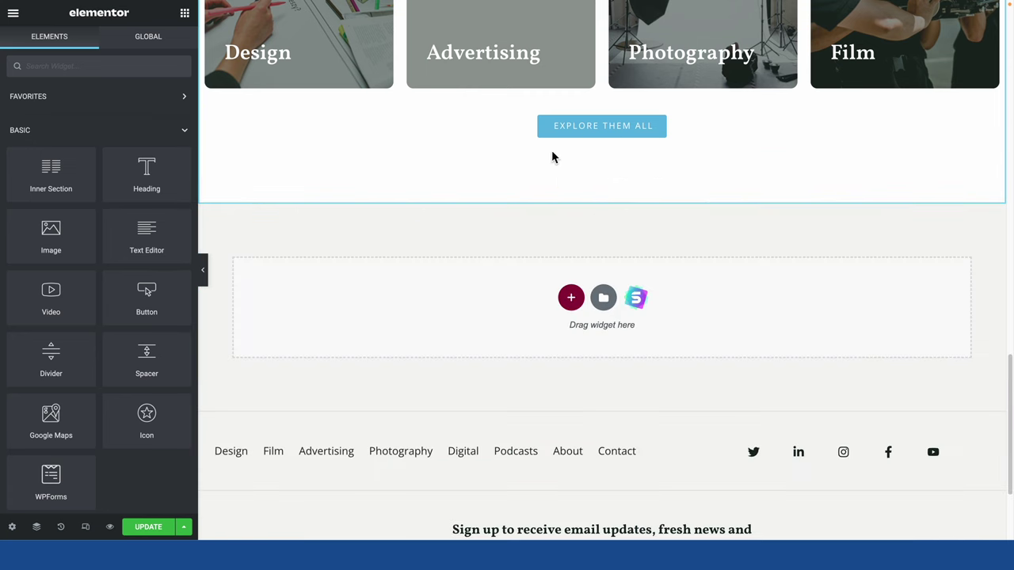
scroll(561, 201, up, 2)
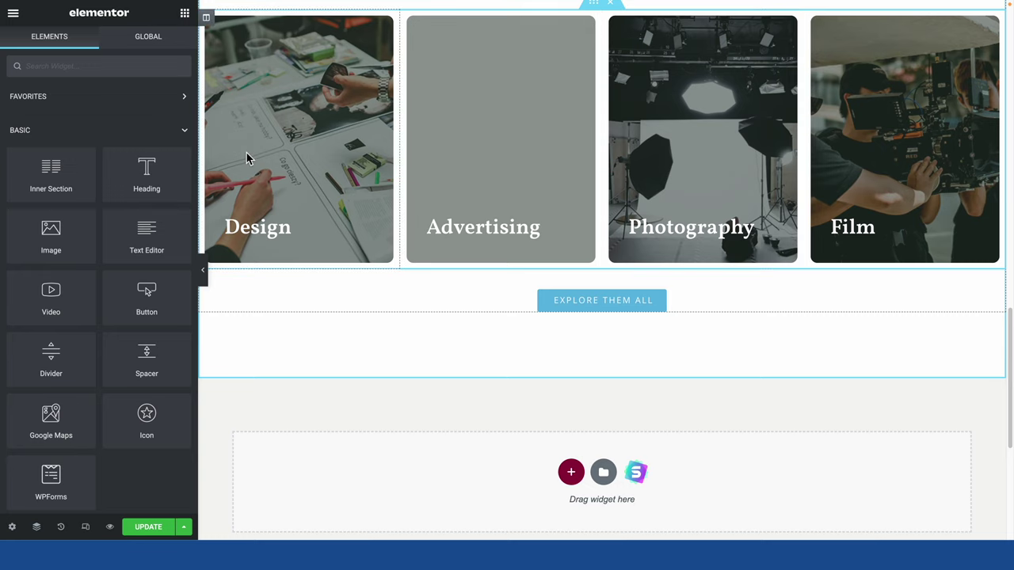
scroll(713, 228, up, 1)
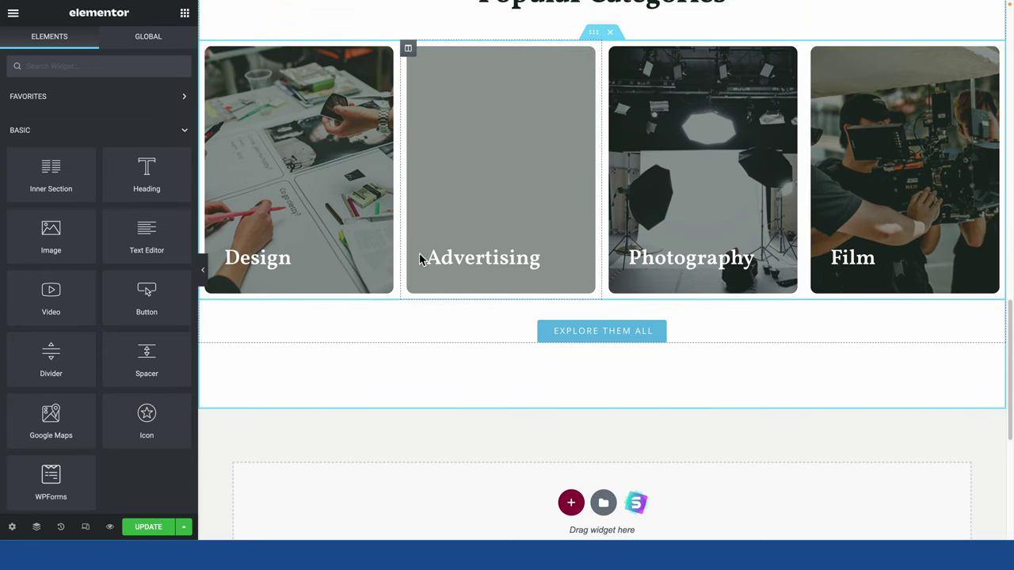
click(297, 255)
double_click(283, 257)
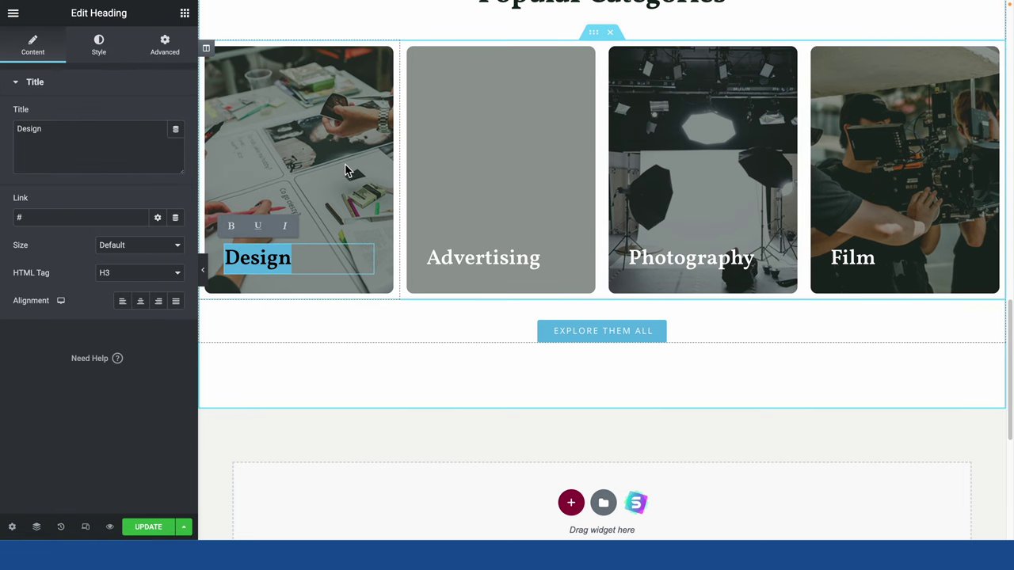
text(News)
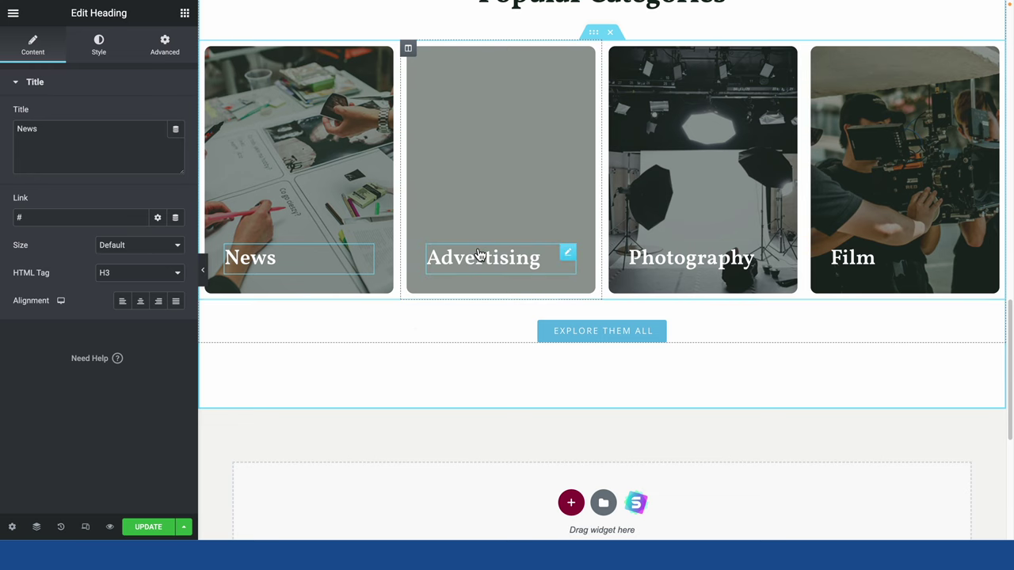
click(558, 257)
drag(558, 258, 411, 252)
text(R)
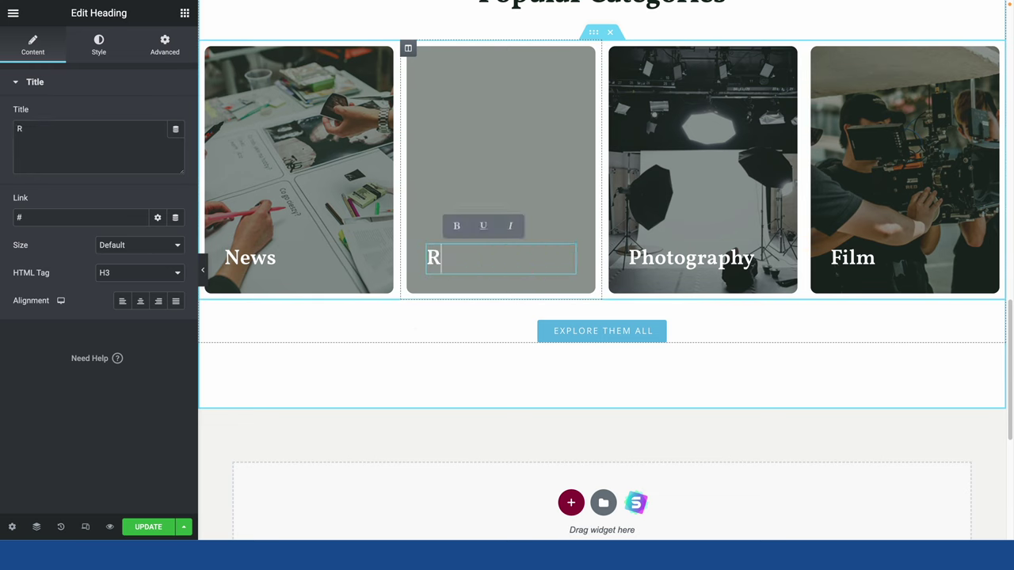
text(eviews)
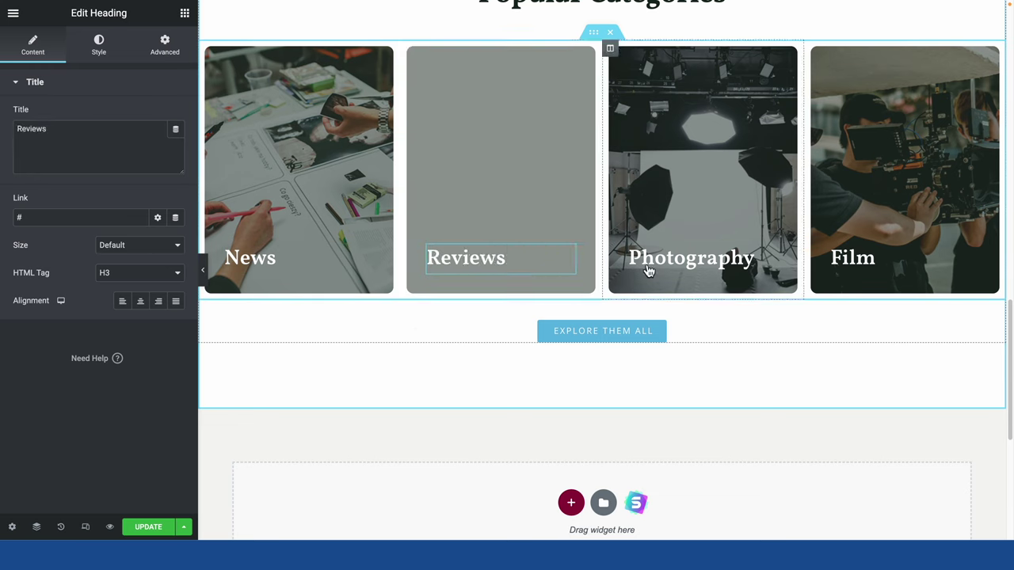
Rename the Photography and Film category headings to Gaming and Software.
click(674, 257)
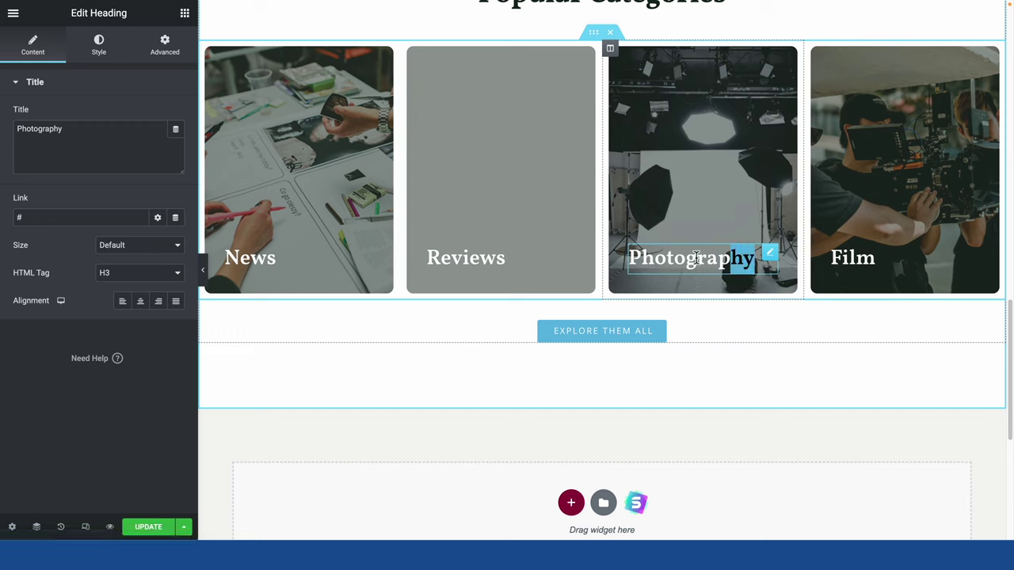
drag(748, 256, 616, 252)
text(Gaming)
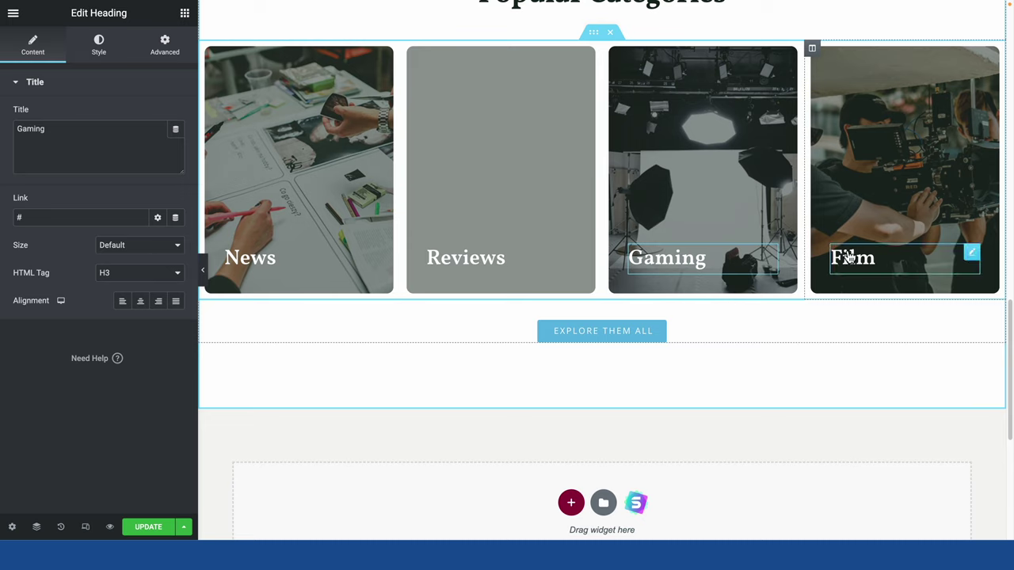
click(894, 255)
drag(893, 255, 820, 259)
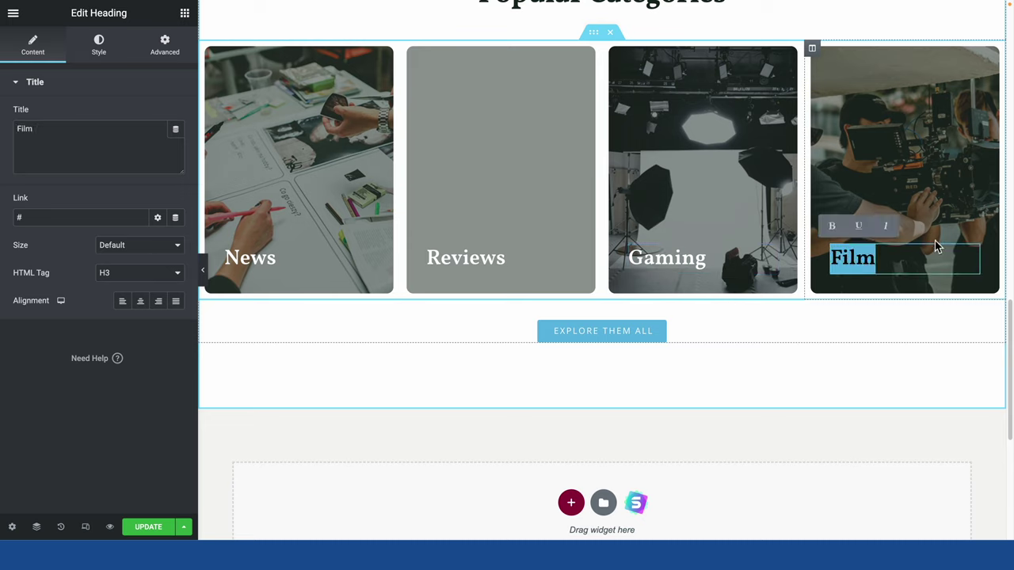
key(BackSpace)
text(Software)
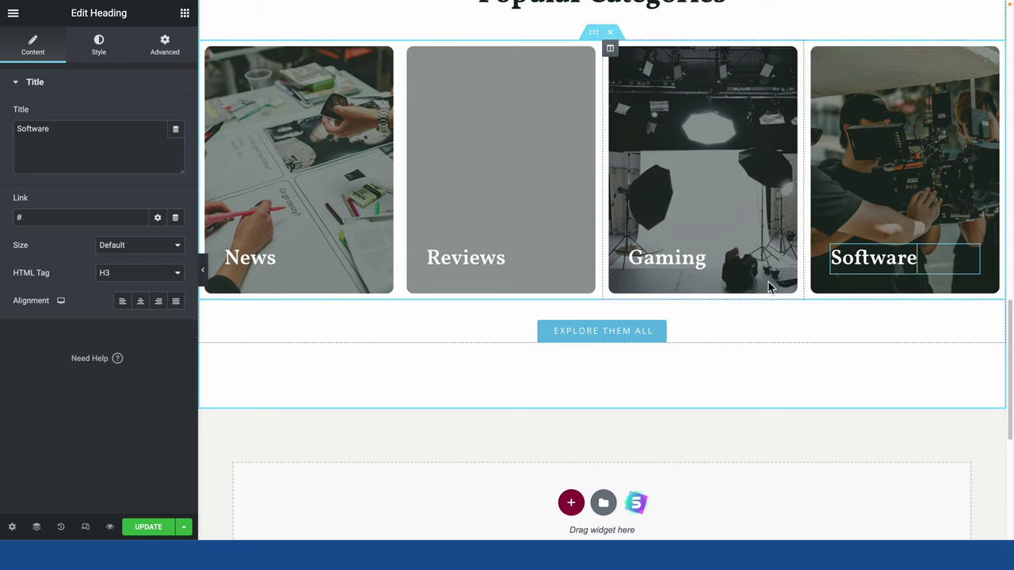
right_click(941, 104)
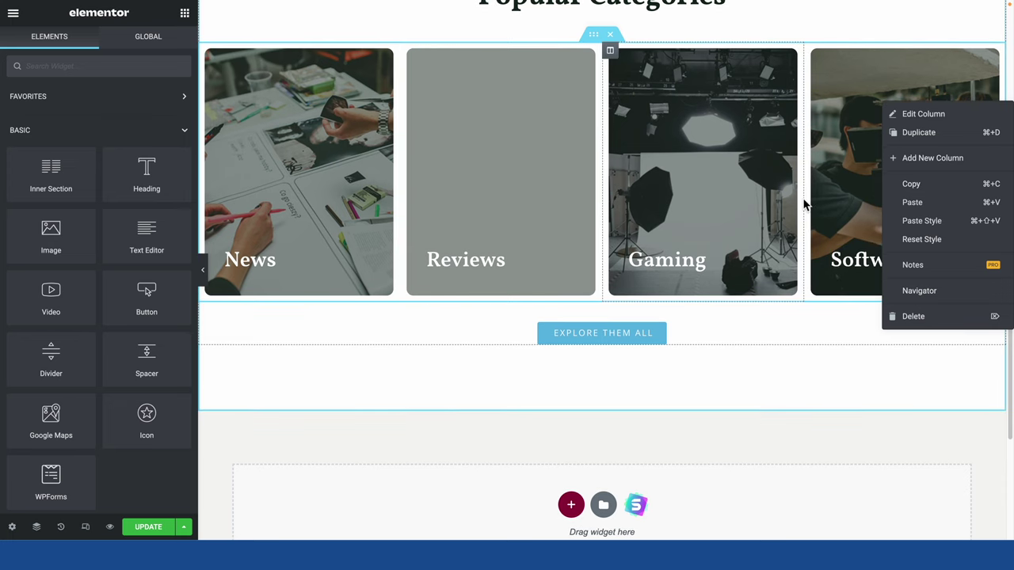
scroll(618, 111, up, 1)
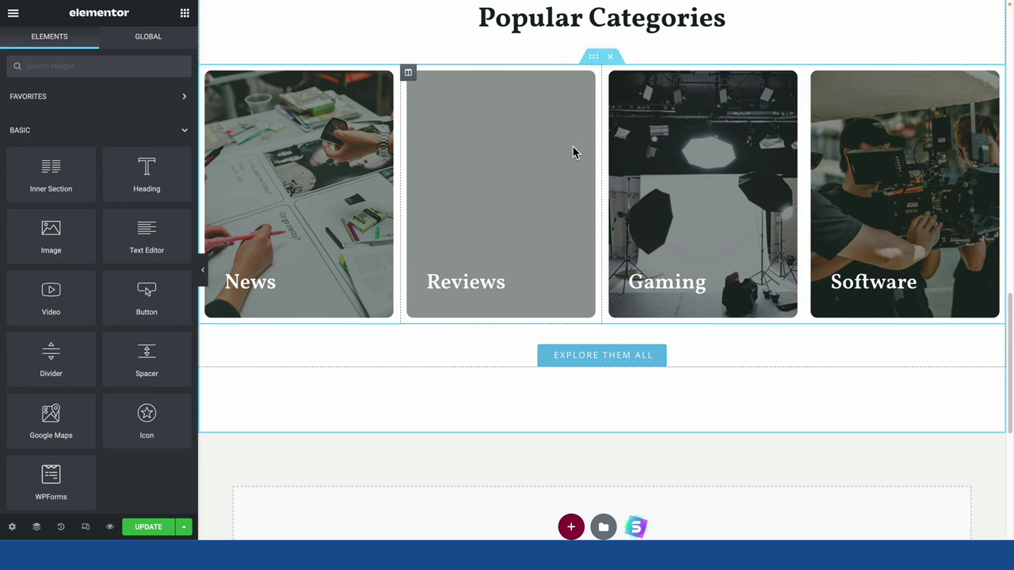
right_click(344, 179)
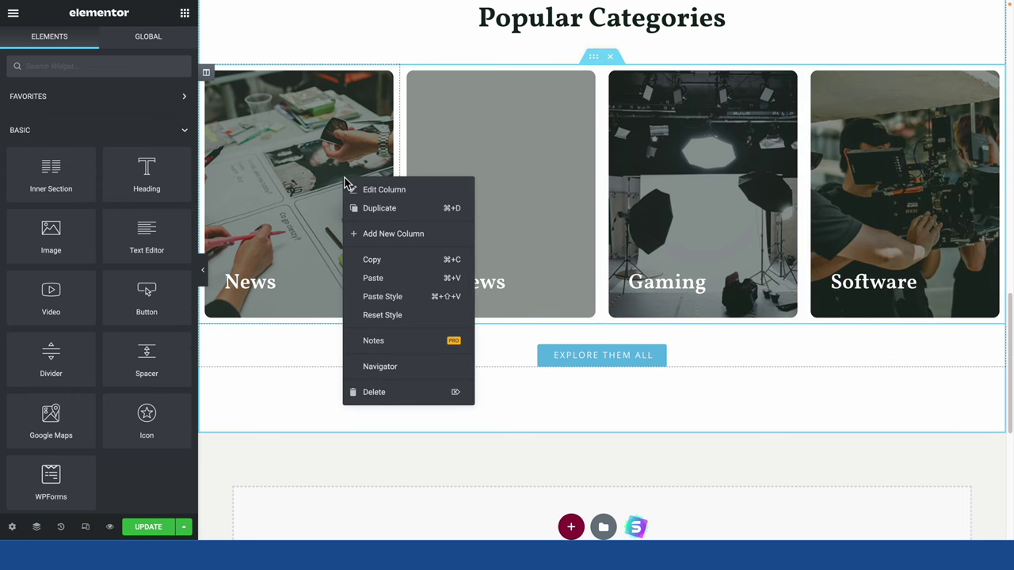
click(354, 208)
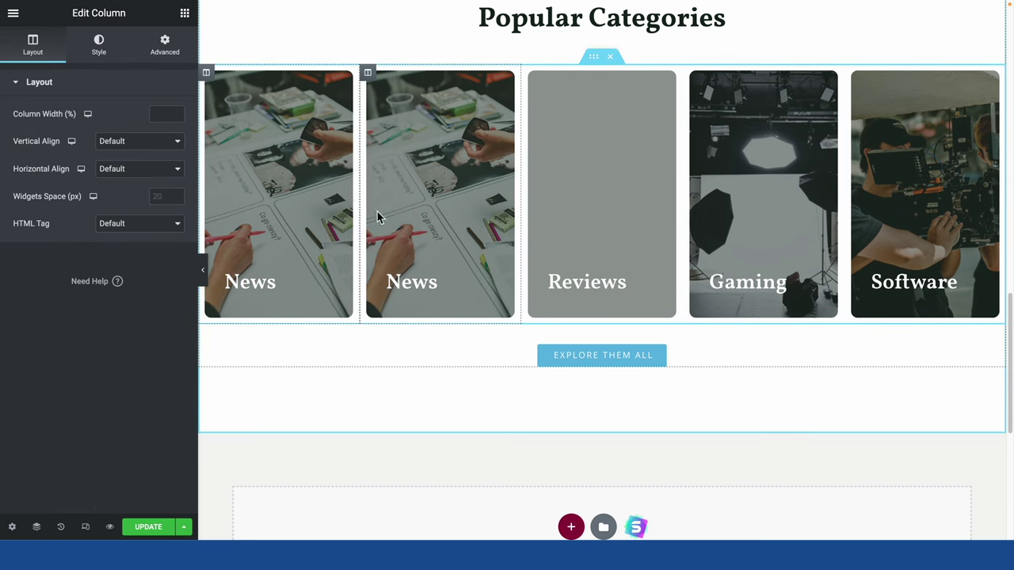
right_click(444, 192)
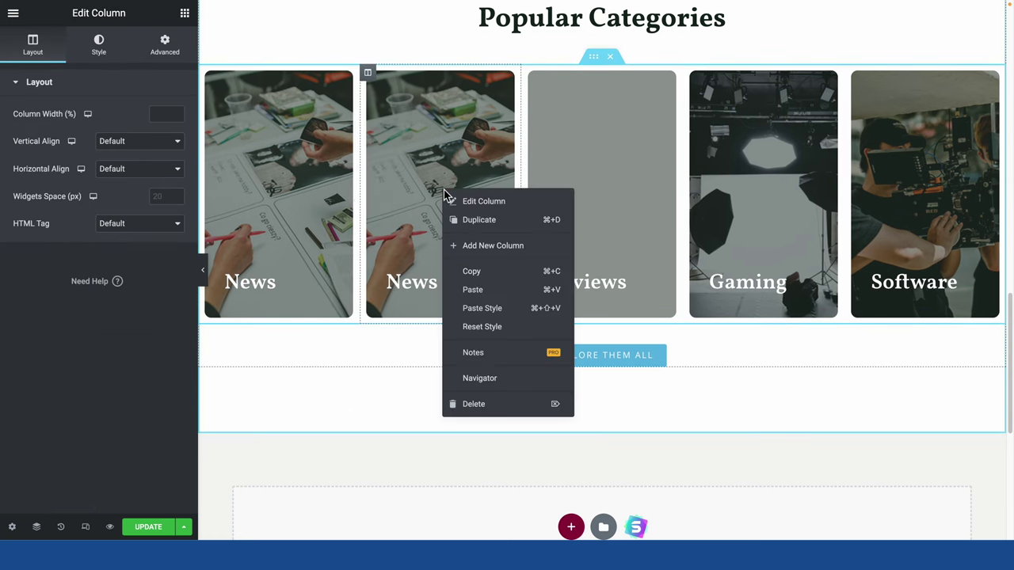
click(504, 405)
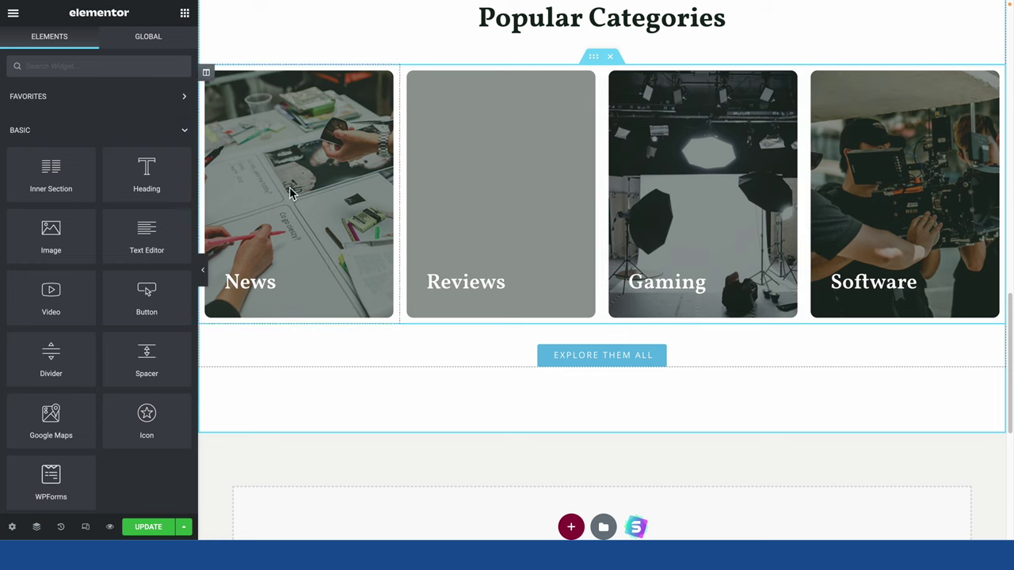
Set the News card column's background image to the film-camera photo.
right_click(329, 145)
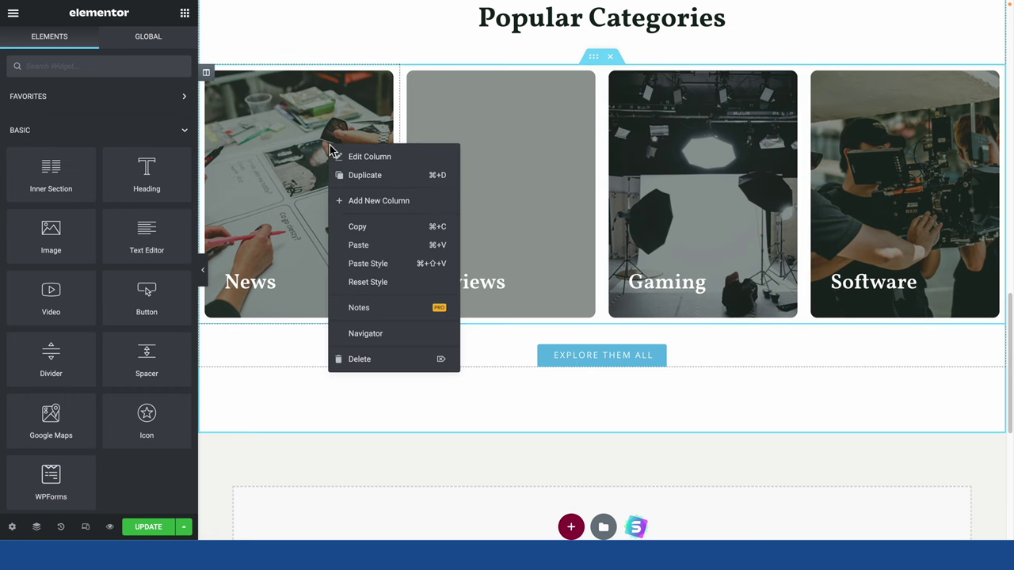
click(355, 161)
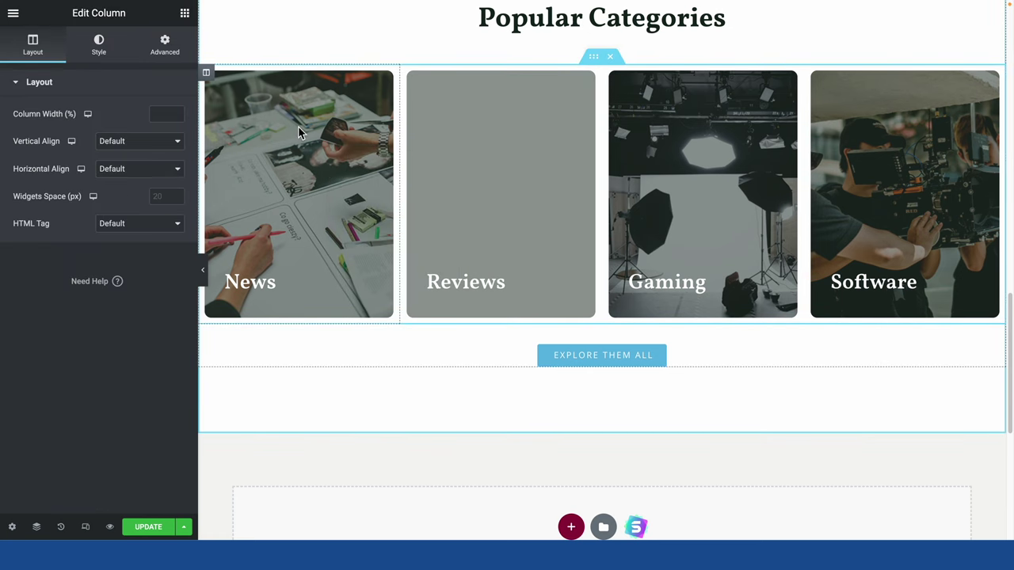
click(171, 53)
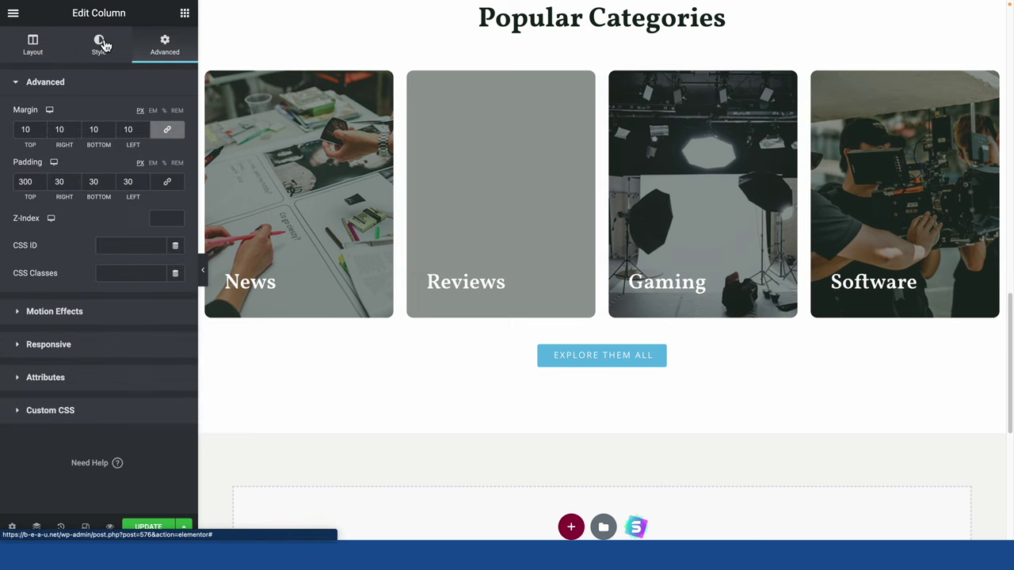
click(103, 46)
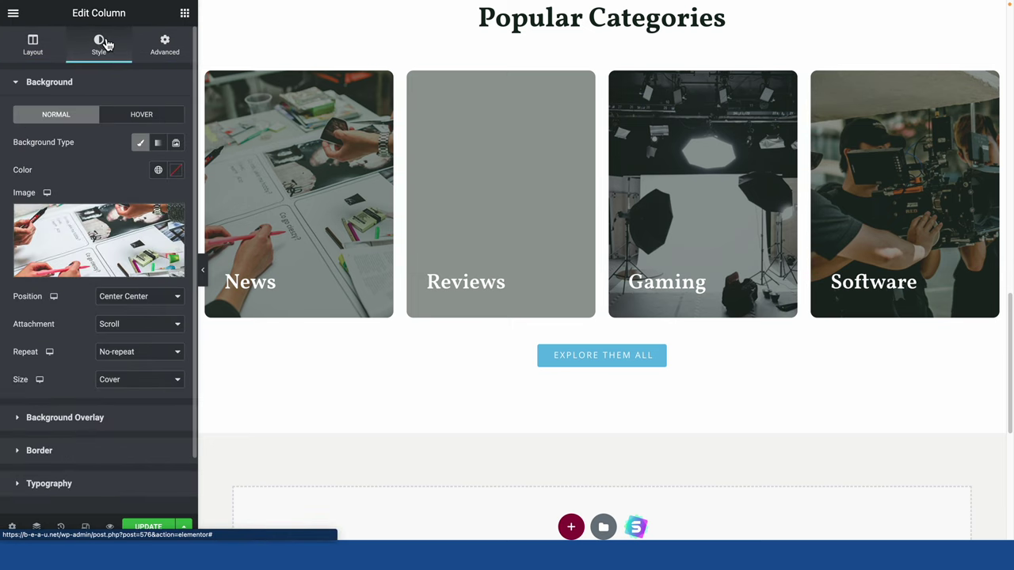
mouse_move(100, 240)
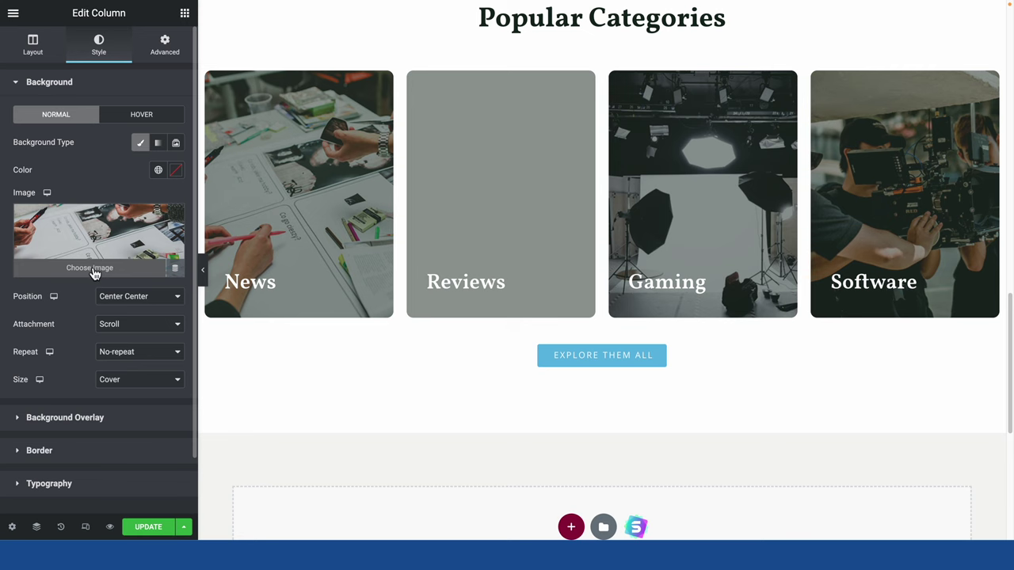
click(91, 269)
click(325, 273)
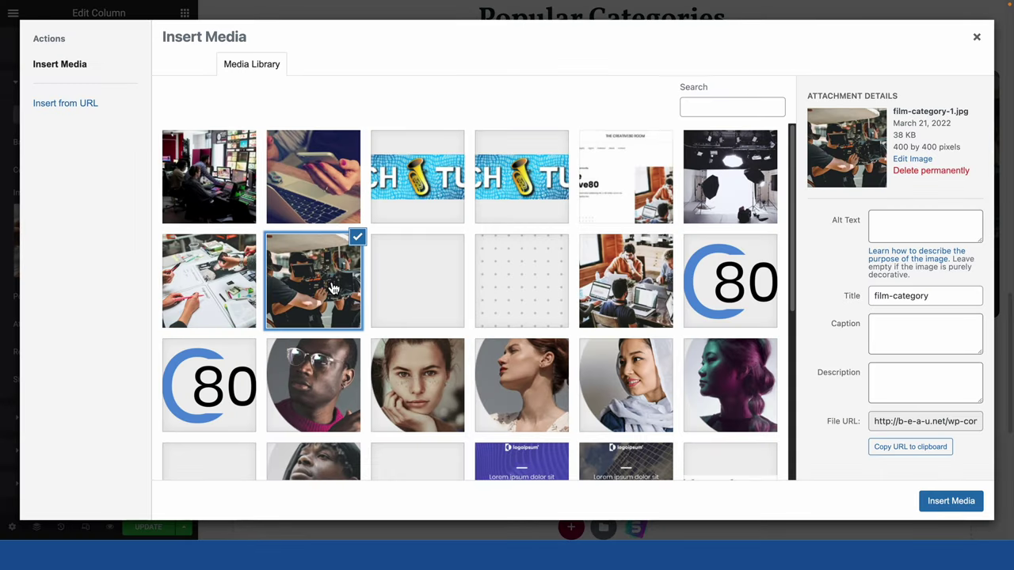
click(952, 503)
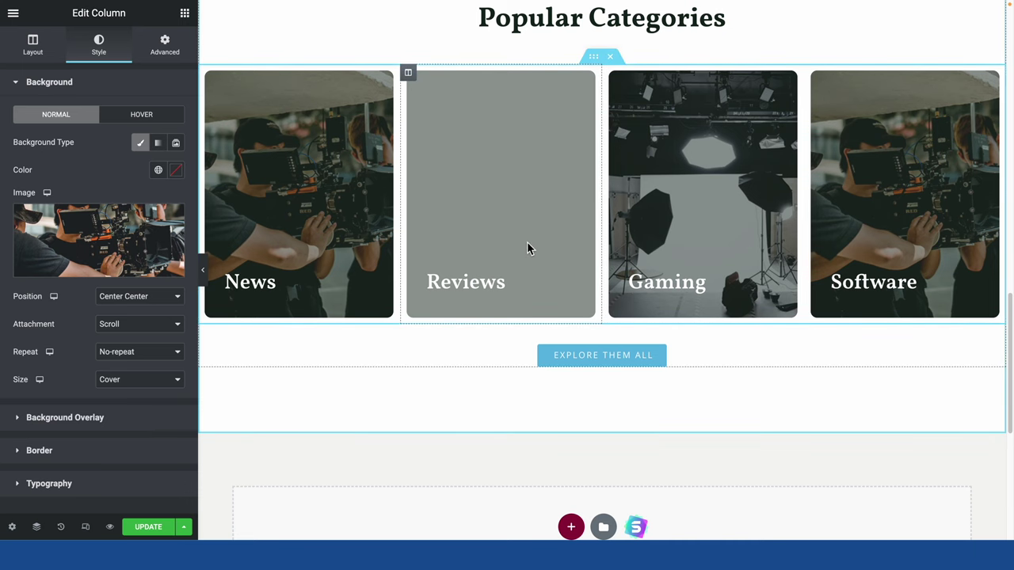
click(109, 272)
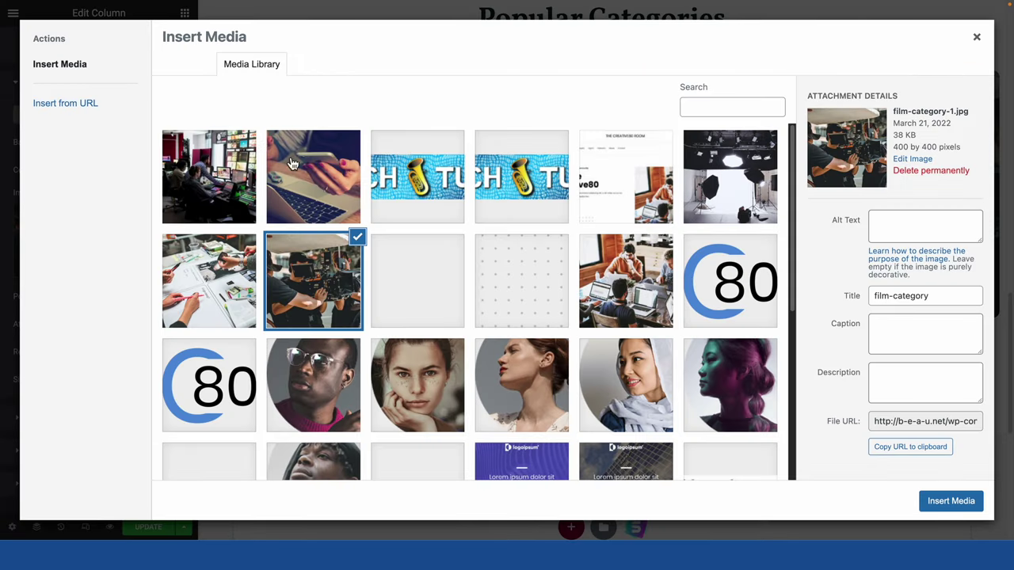
click(352, 179)
click(229, 175)
click(317, 282)
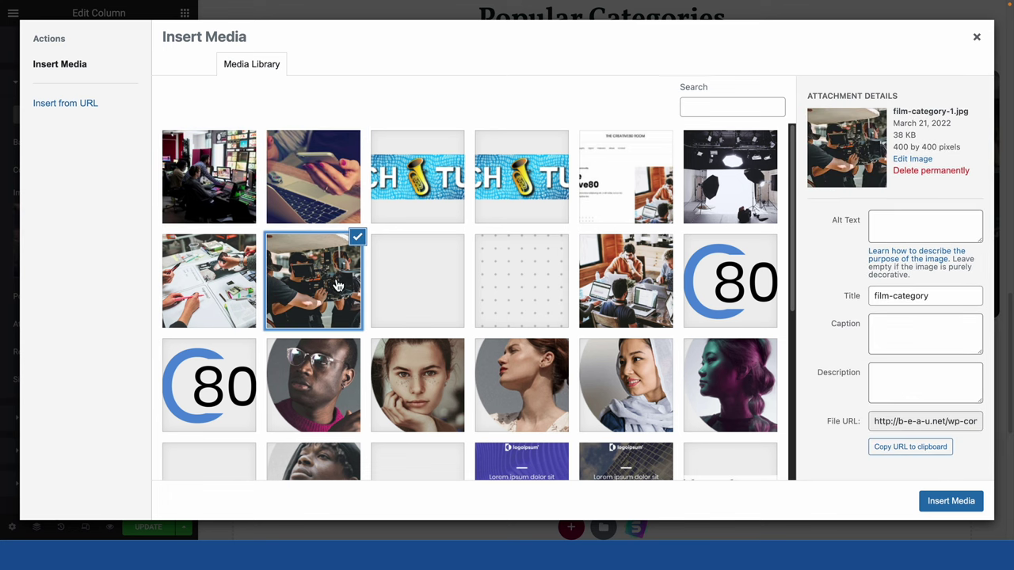
click(970, 505)
Set the Reviews card column's background image to the phone-and-laptop photo.
right_click(536, 204)
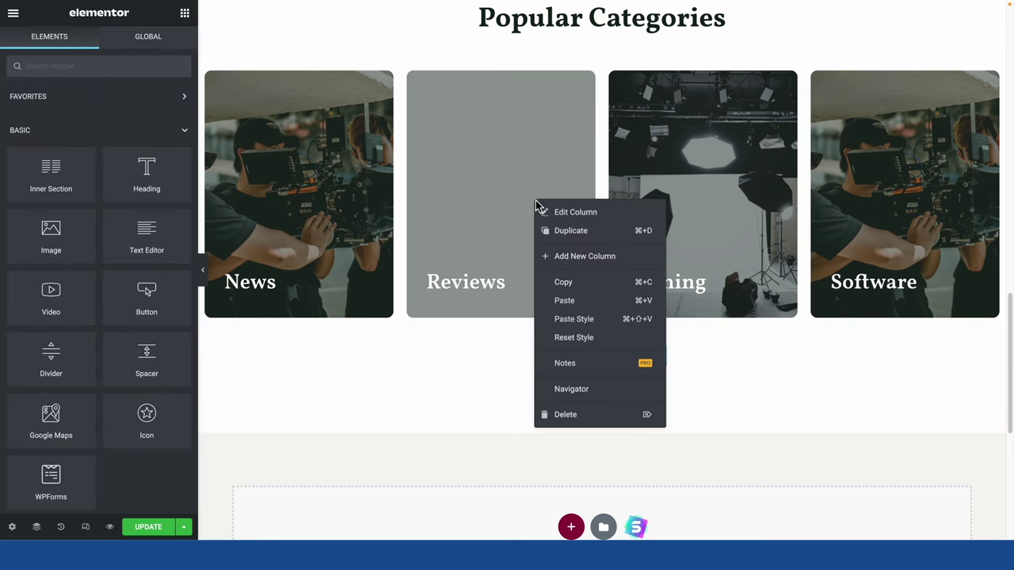
click(558, 214)
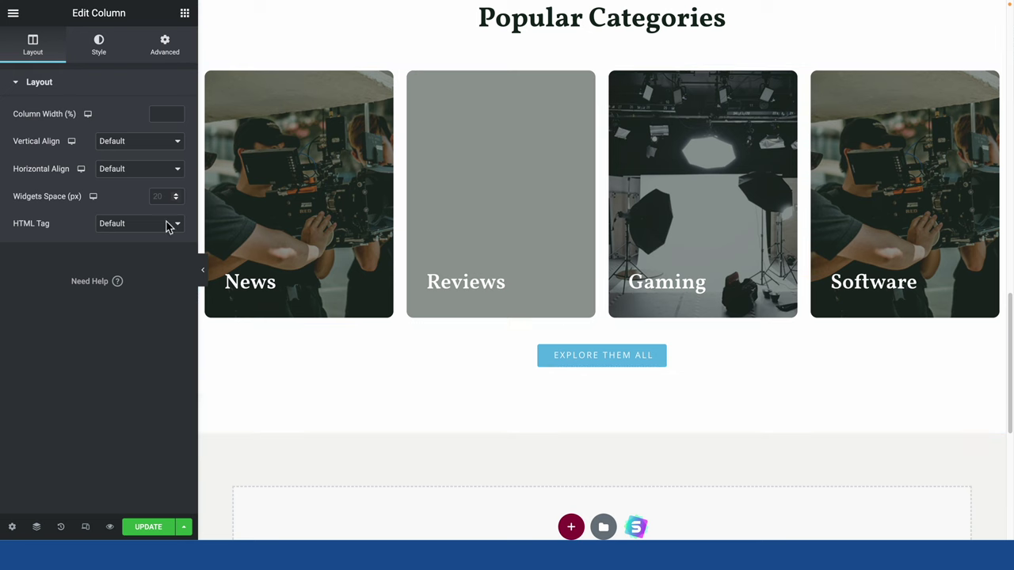
click(98, 45)
click(84, 249)
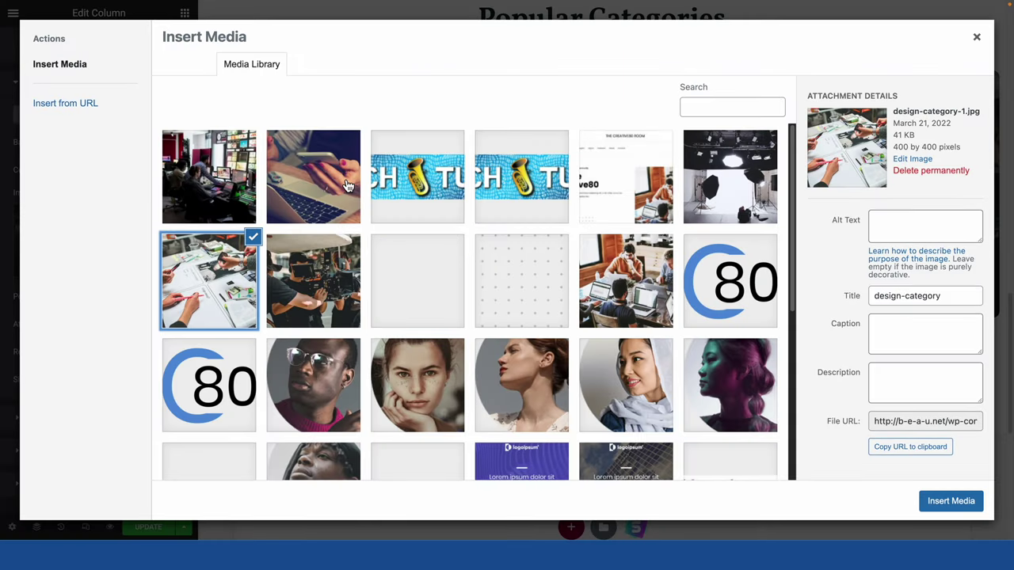
click(325, 188)
click(959, 500)
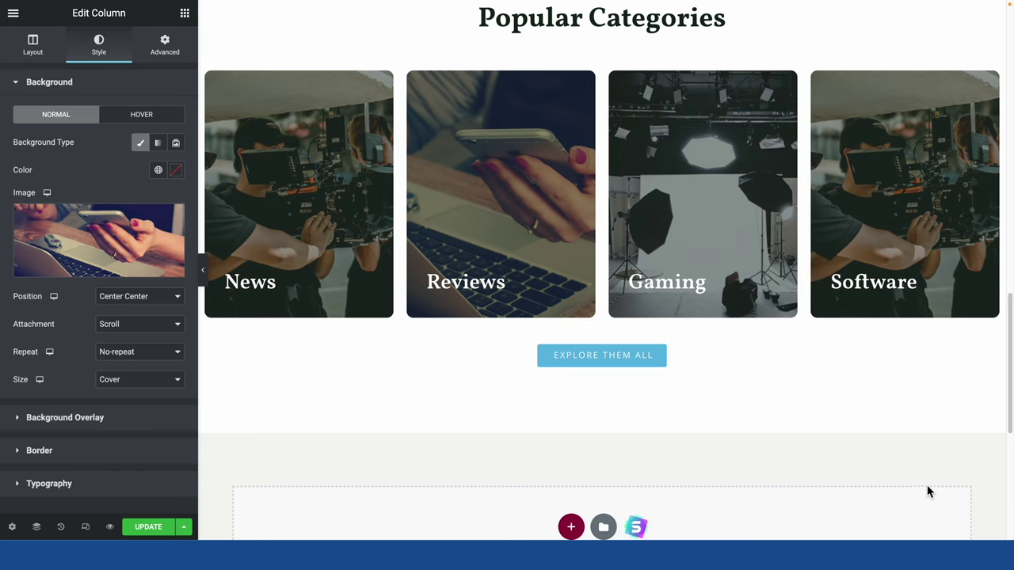
Set the Gaming card column's background image to the tablet-and-stylus photo.
right_click(671, 205)
click(681, 218)
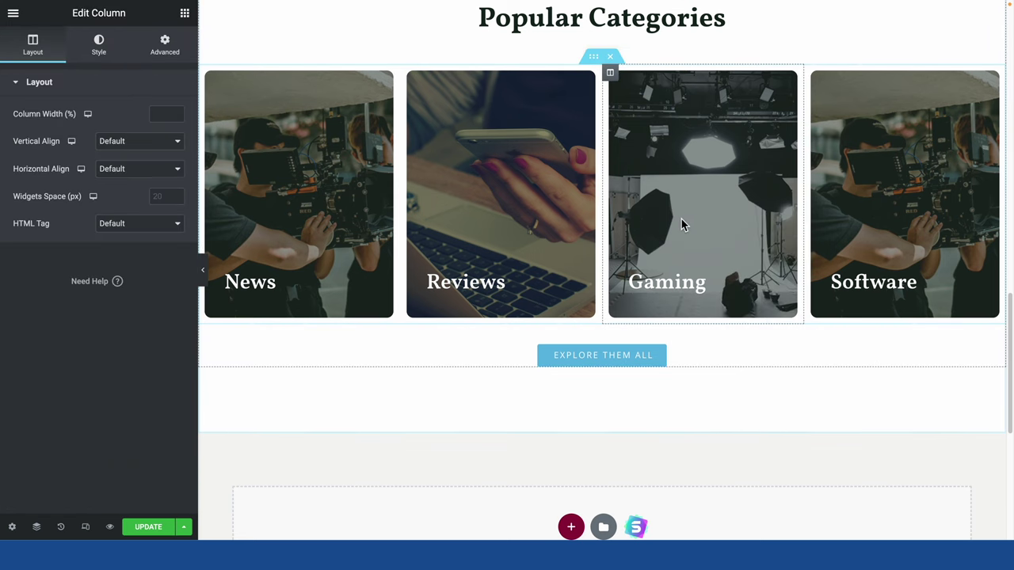
click(98, 40)
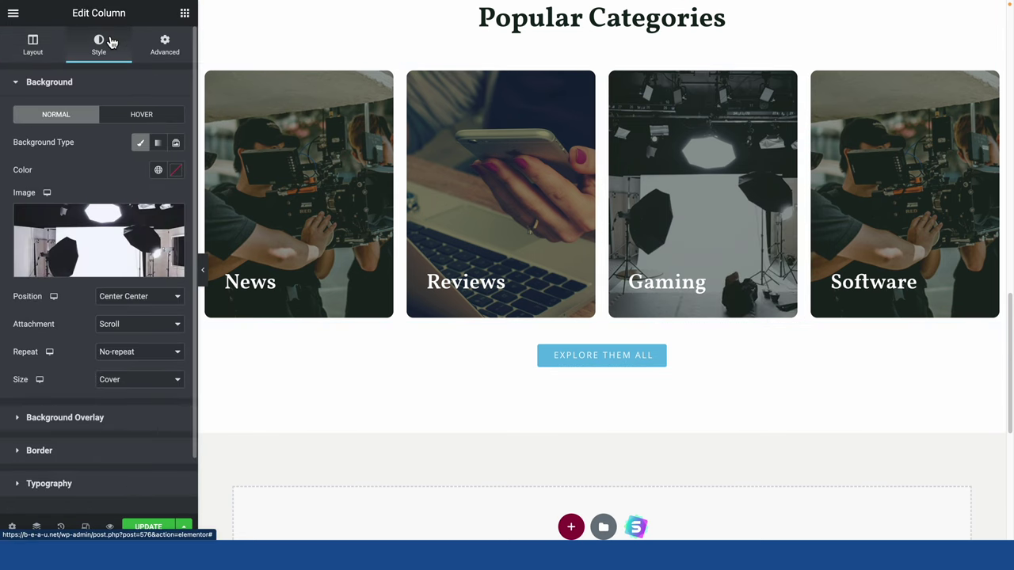
click(95, 238)
click(251, 64)
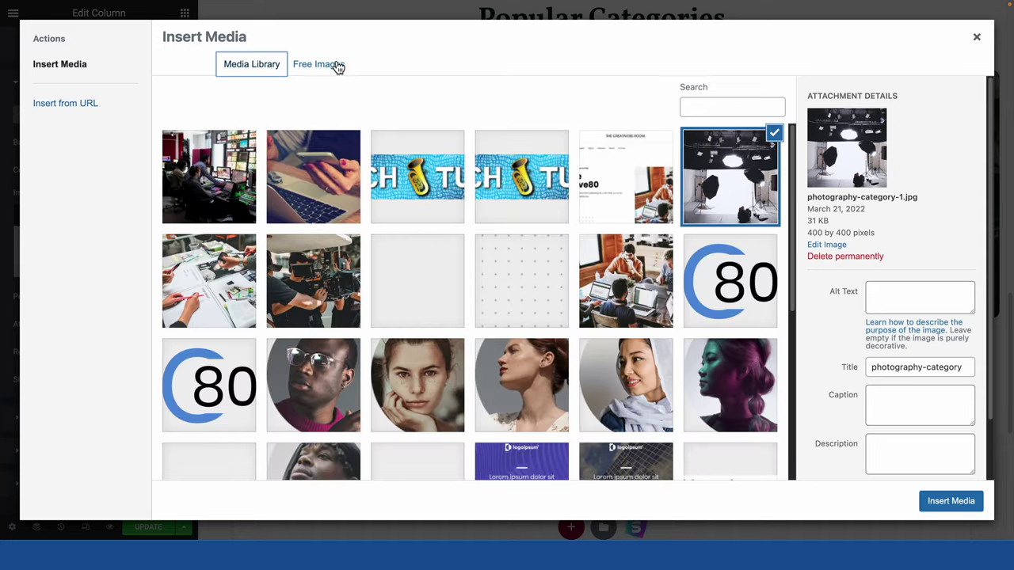
scroll(422, 326, down, 2)
scroll(422, 326, down, 4)
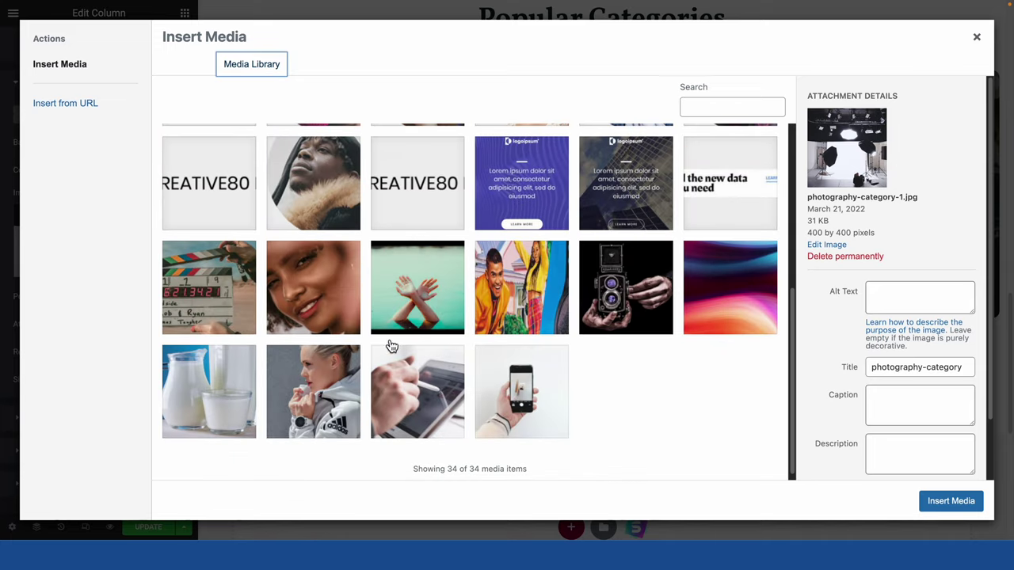
click(434, 383)
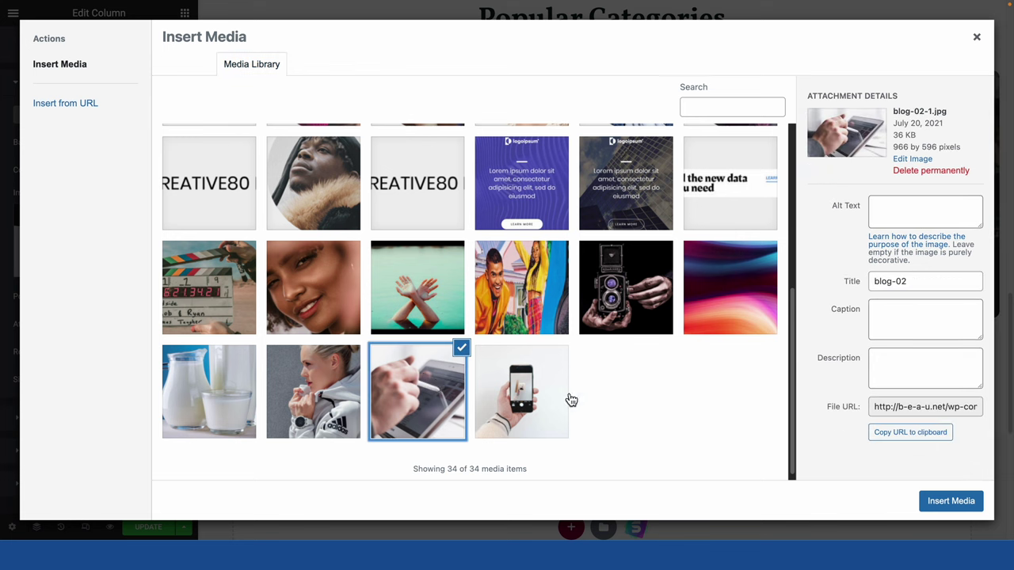
click(949, 501)
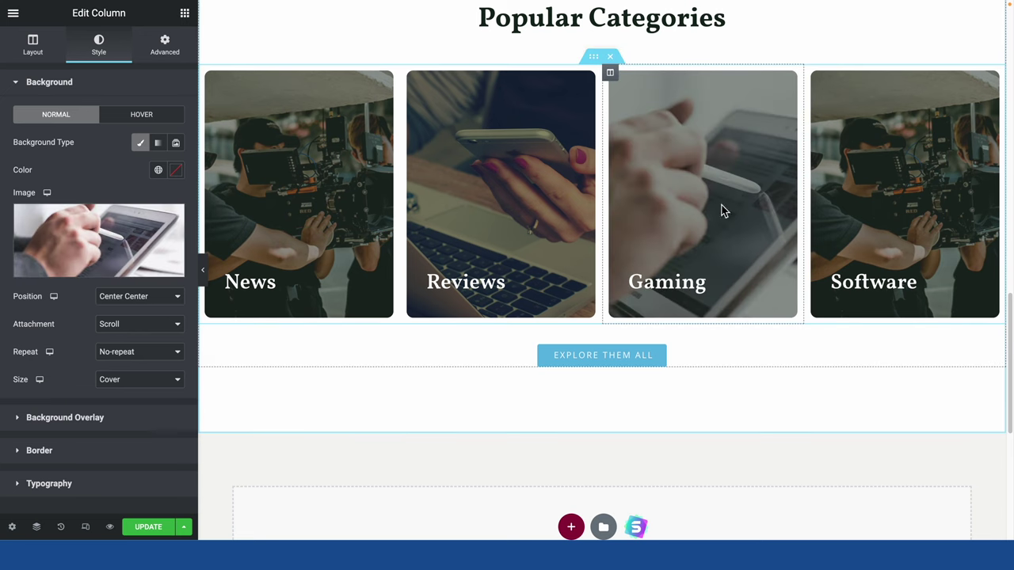
Set the Software card column's background image to the hand-holding-a-phone photo.
right_click(875, 187)
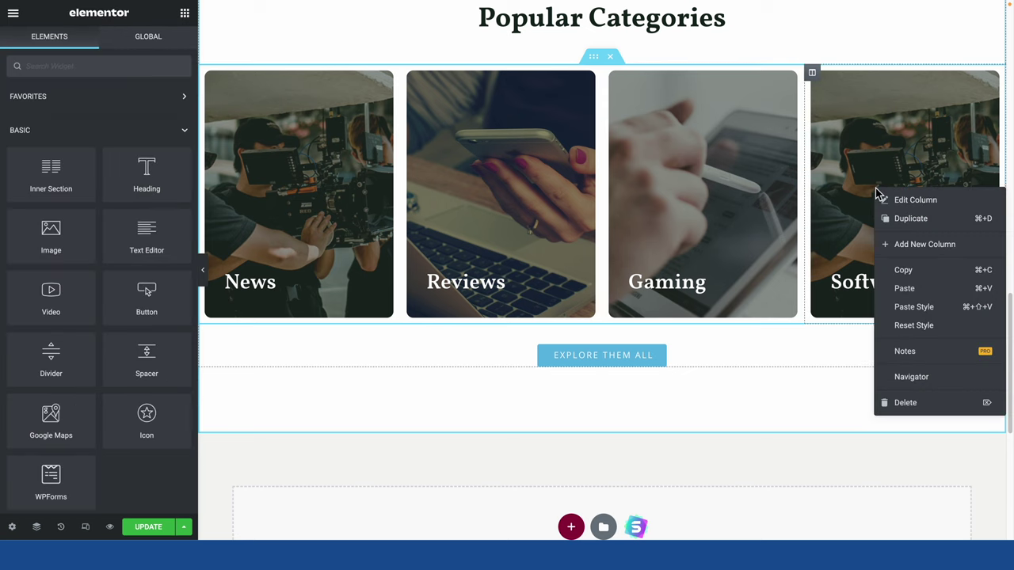
click(884, 197)
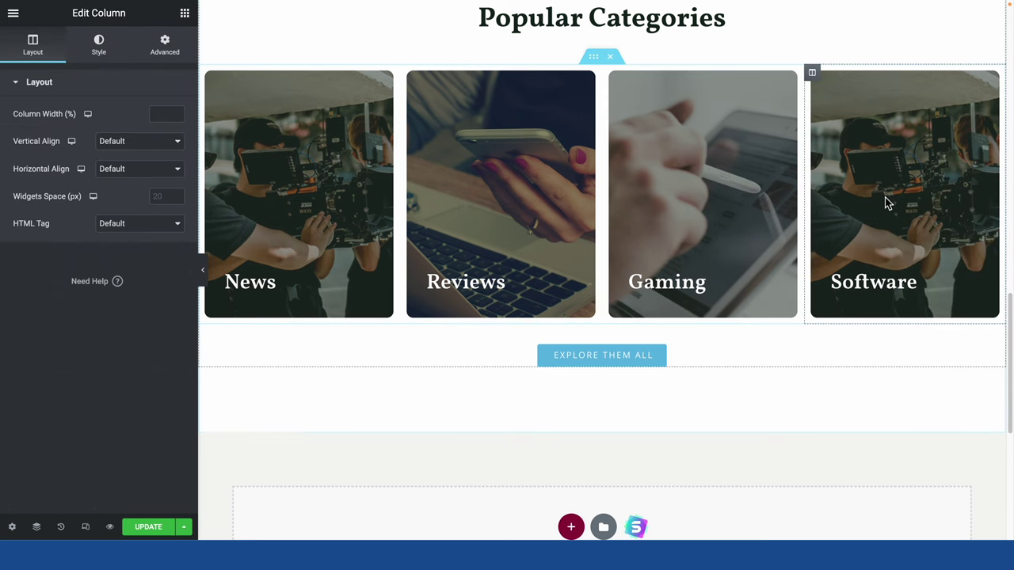
click(101, 49)
click(76, 253)
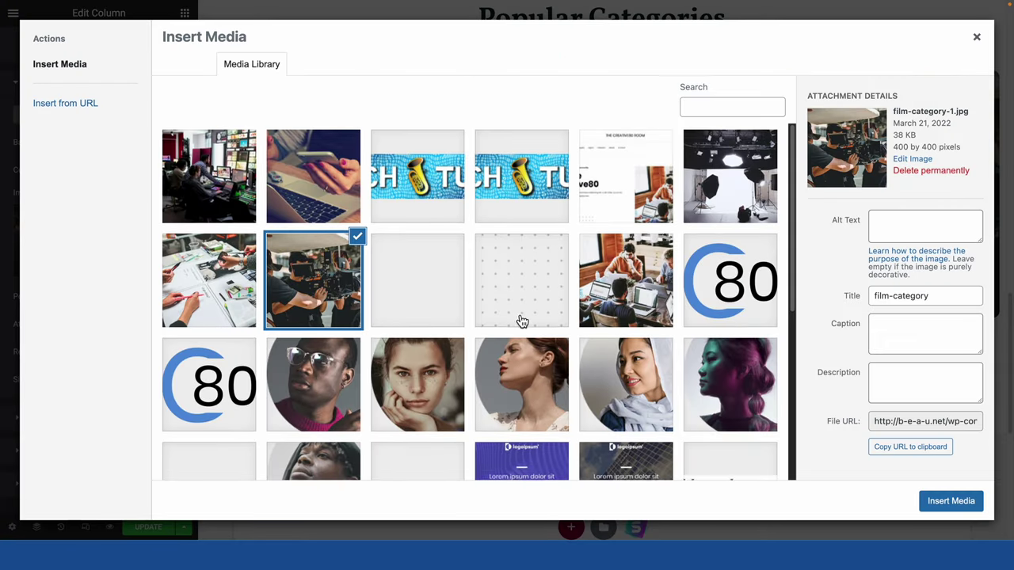
scroll(554, 329, down, 4)
click(535, 381)
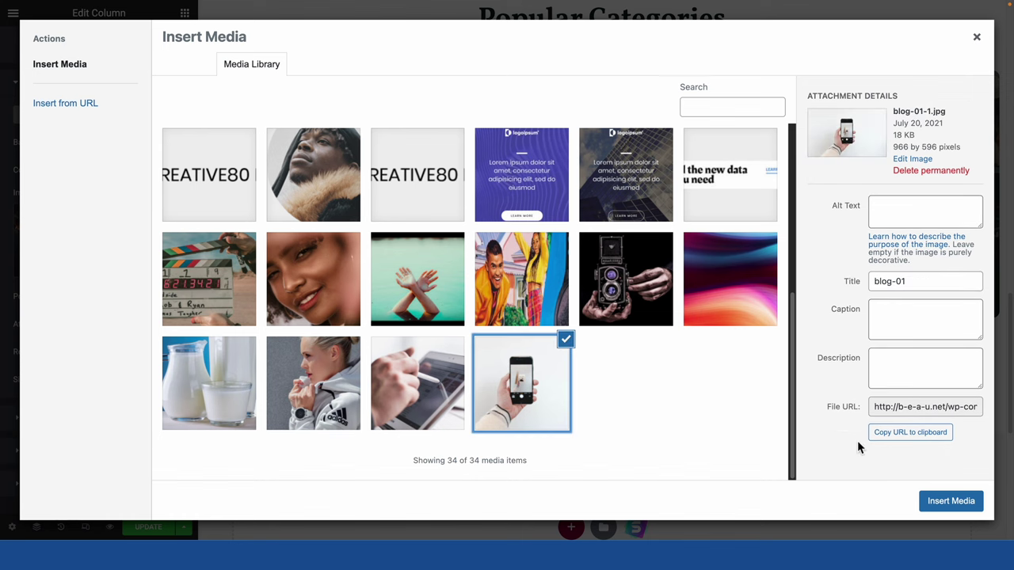
click(947, 500)
Insert an empty section above Popular Categories, then remove it again.
scroll(656, 340, up, 3)
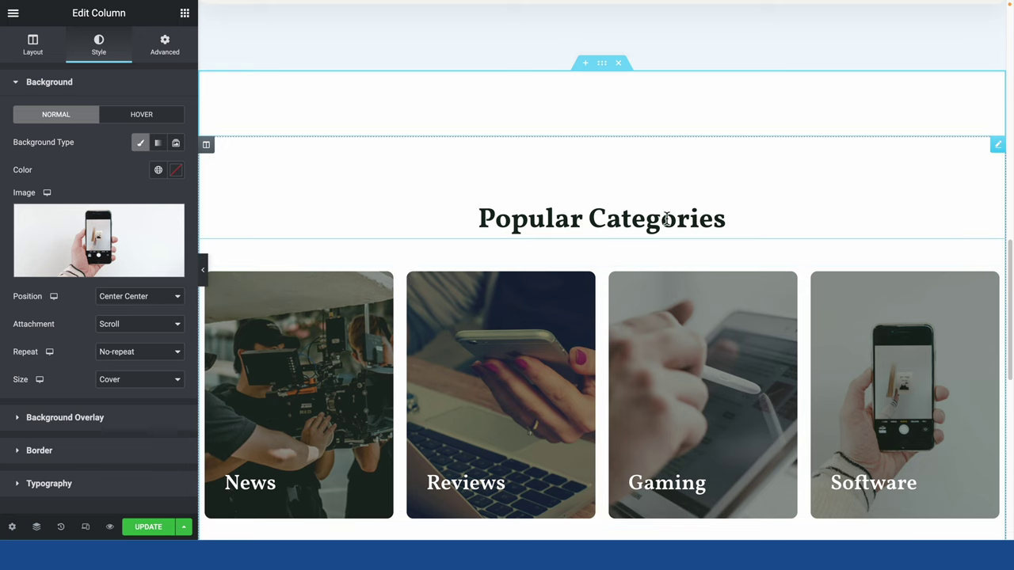
scroll(636, 367, up, 2)
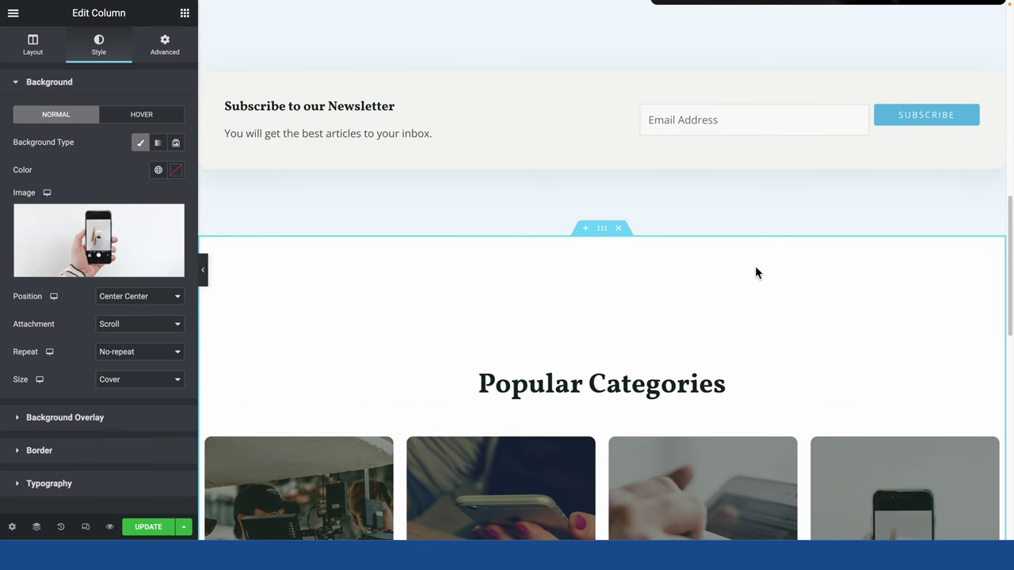
scroll(611, 415, down, 6)
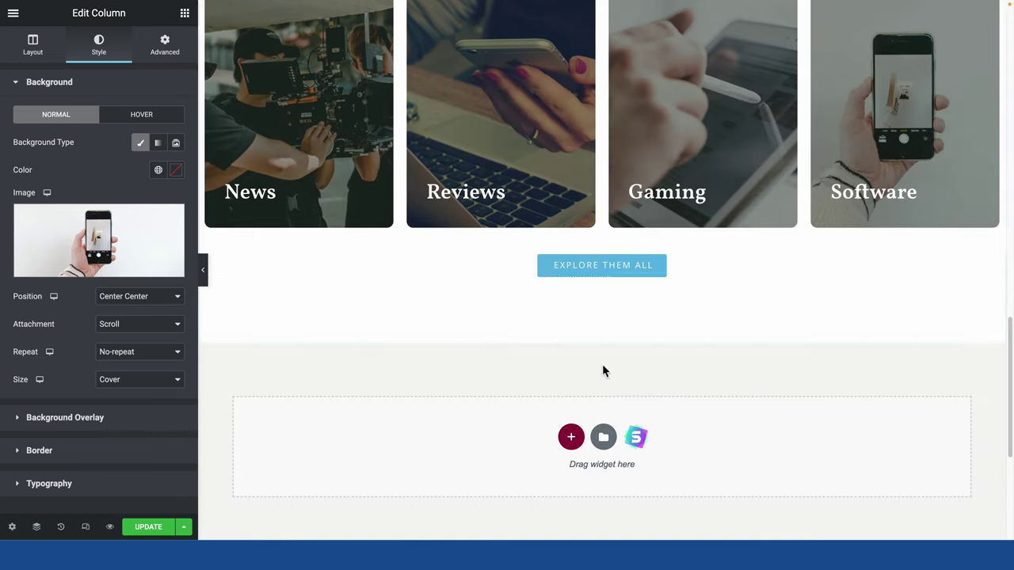
scroll(607, 287, up, 3)
scroll(554, 347, down, 4)
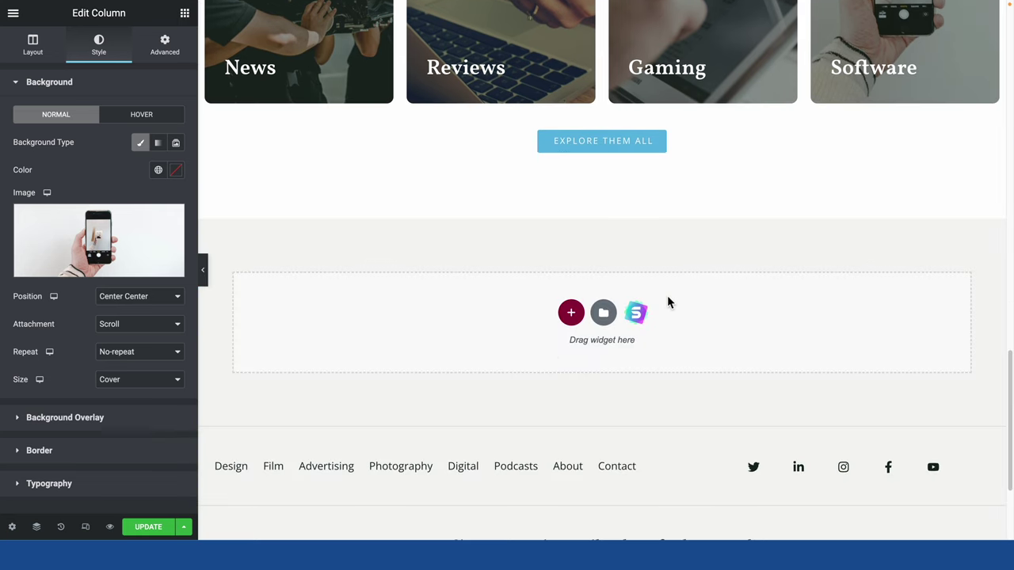
scroll(616, 339, up, 5)
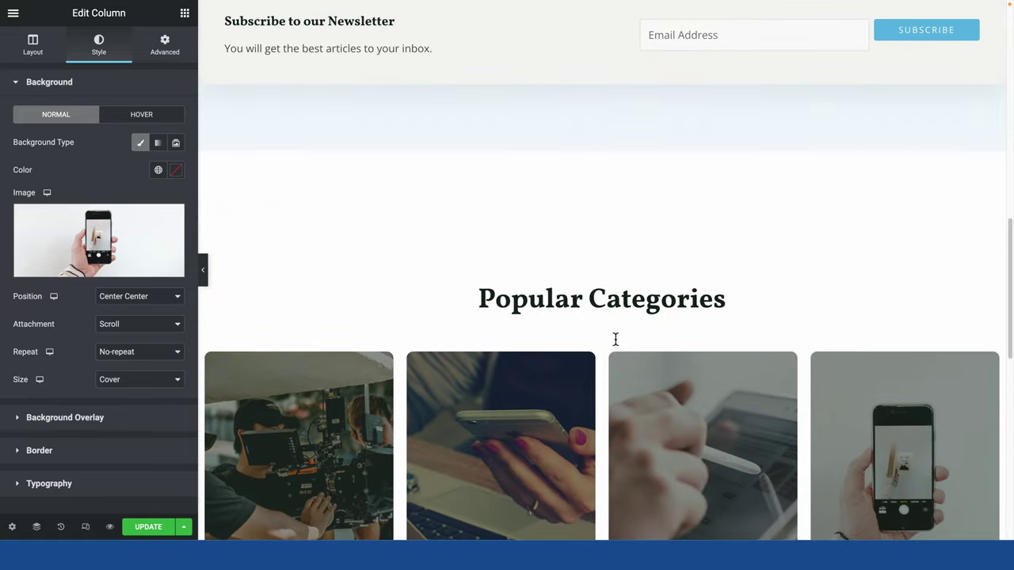
click(587, 146)
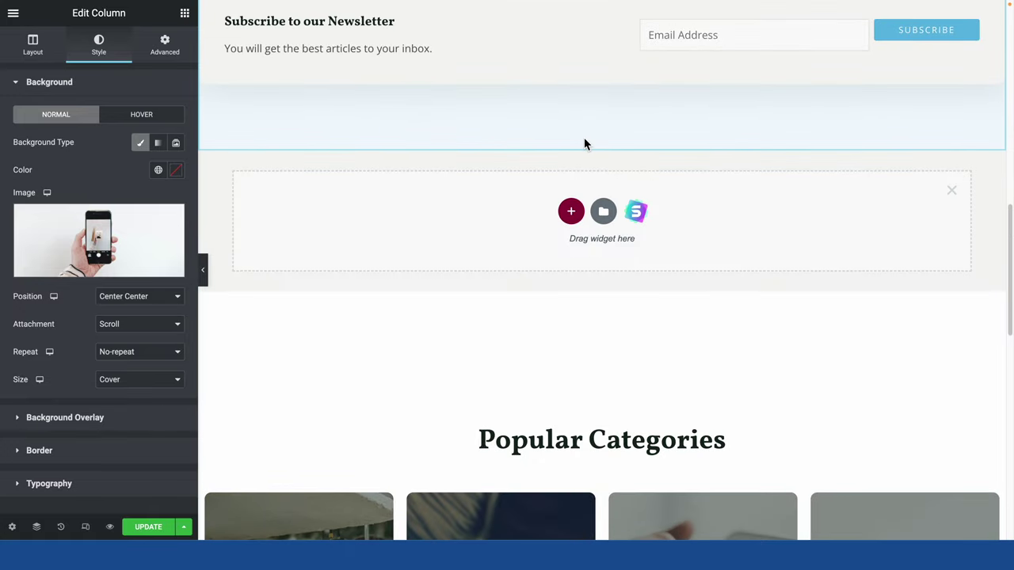
click(951, 192)
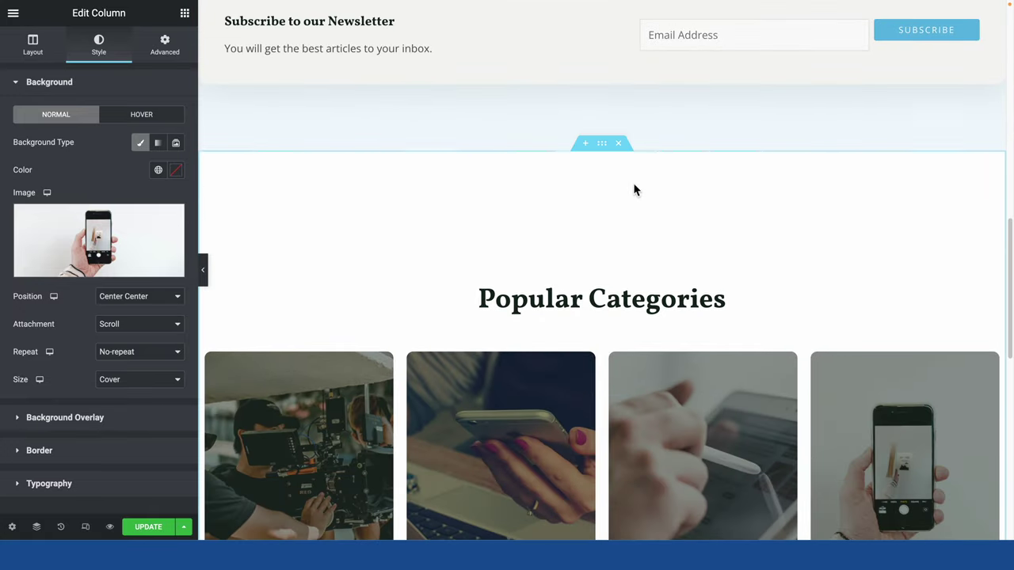
scroll(607, 305, down, 4)
scroll(607, 305, down, 4)
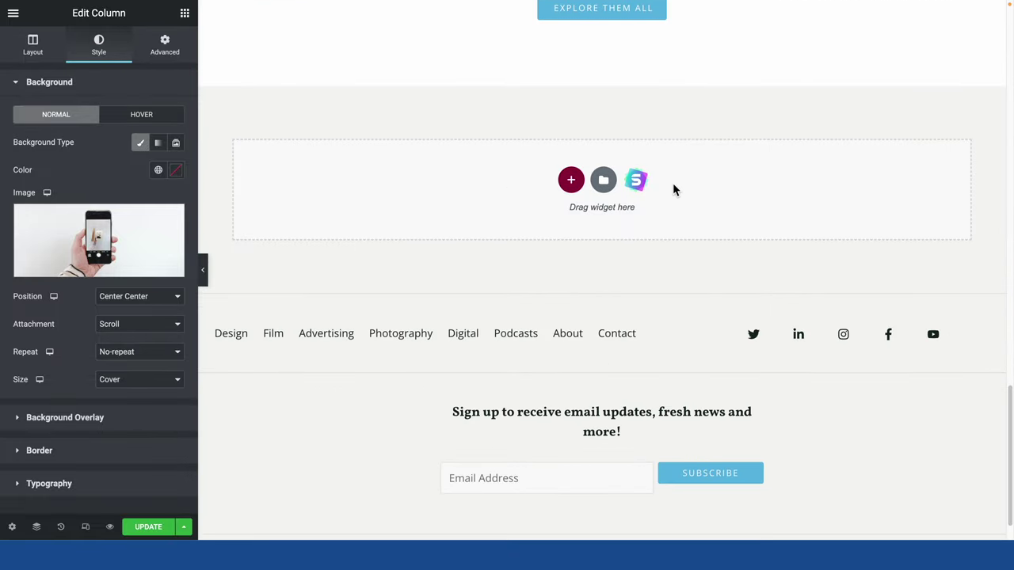
Add a section with a narrow left and wide right column below Explore Them All.
click(570, 183)
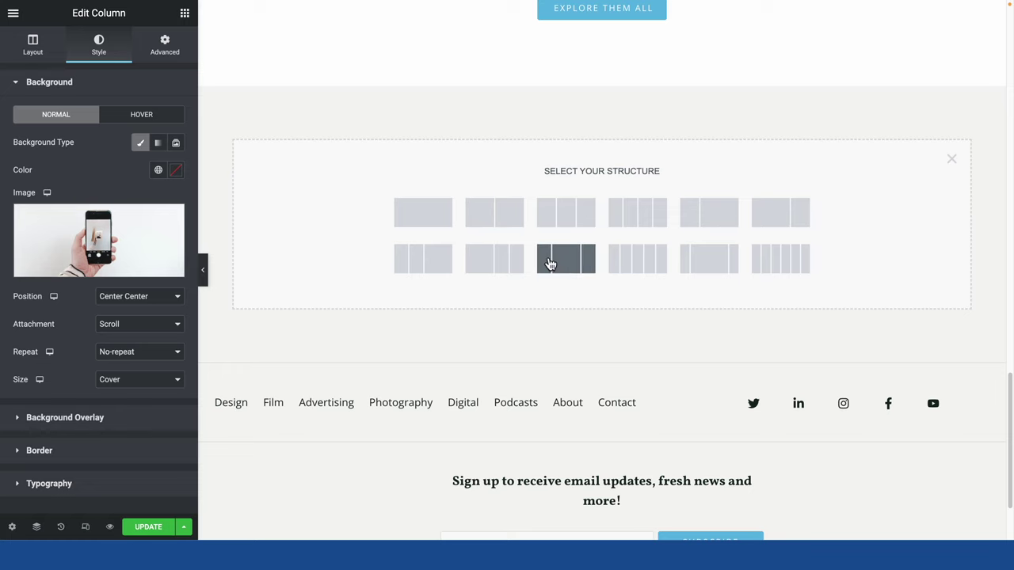
click(716, 227)
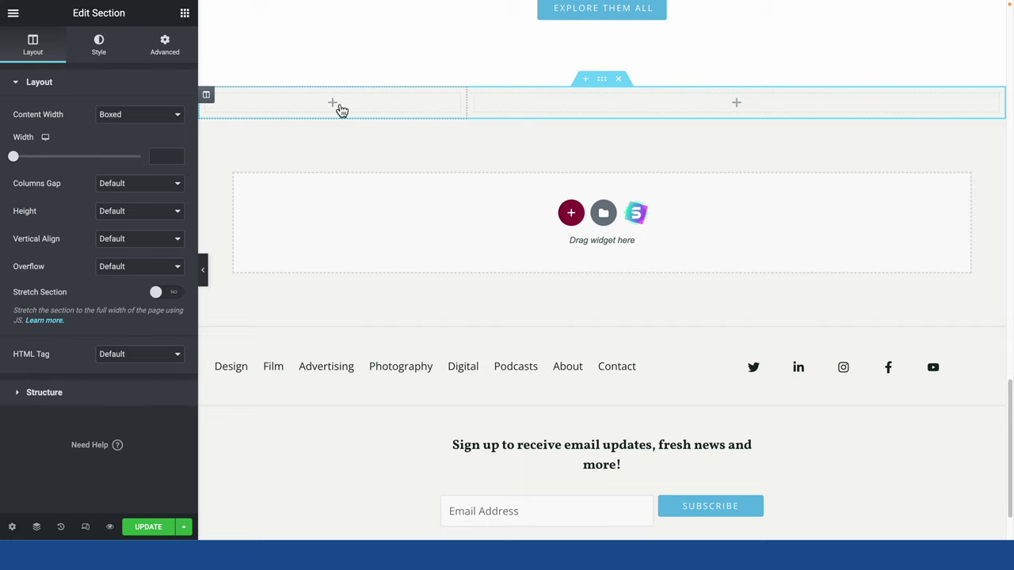
click(338, 106)
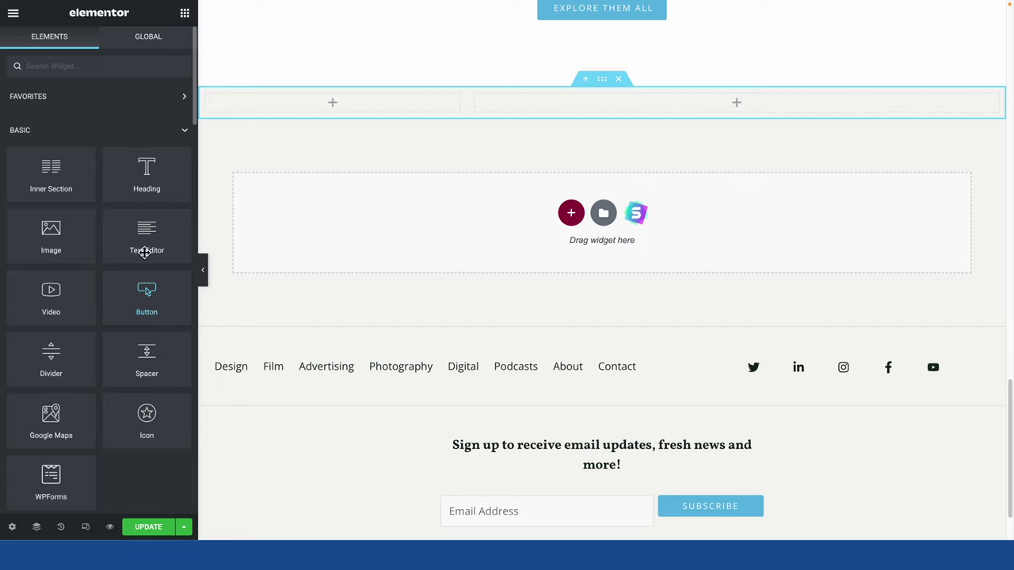
Place a Heading widget and a Text Editor widget below it in the narrow column.
drag(159, 175, 317, 122)
click(371, 153)
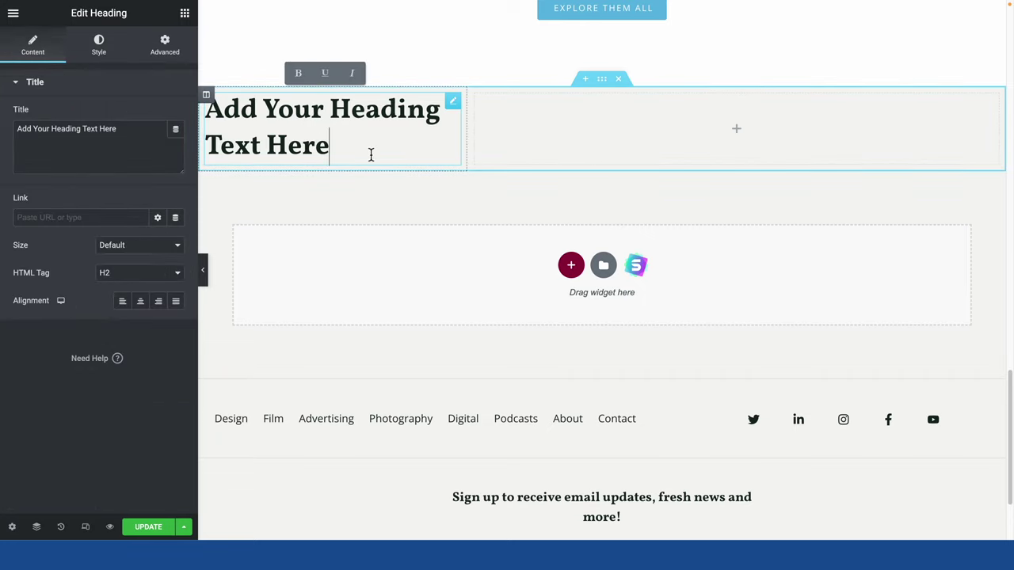
key(ctrl+a)
click(343, 137)
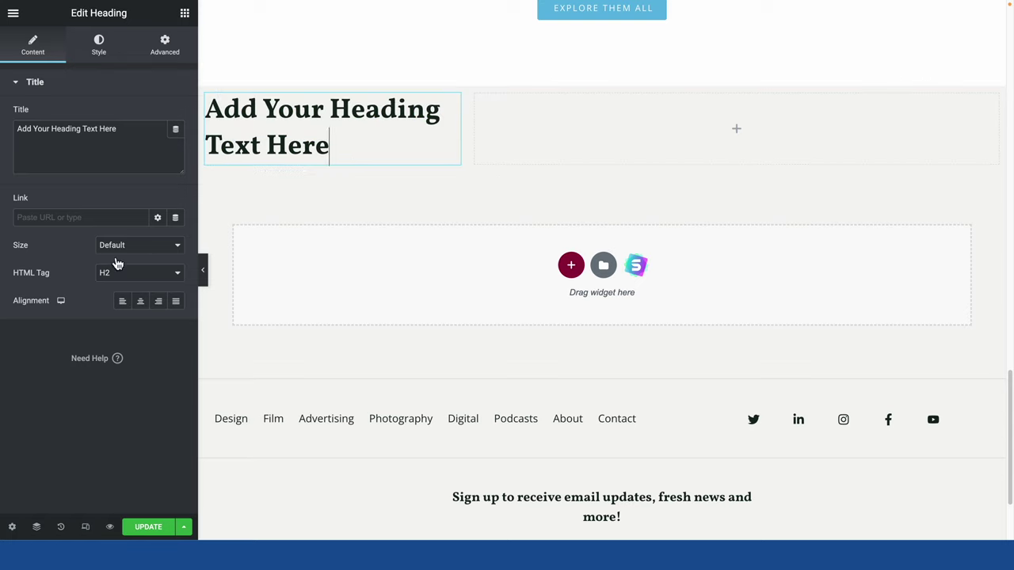
click(101, 49)
click(33, 49)
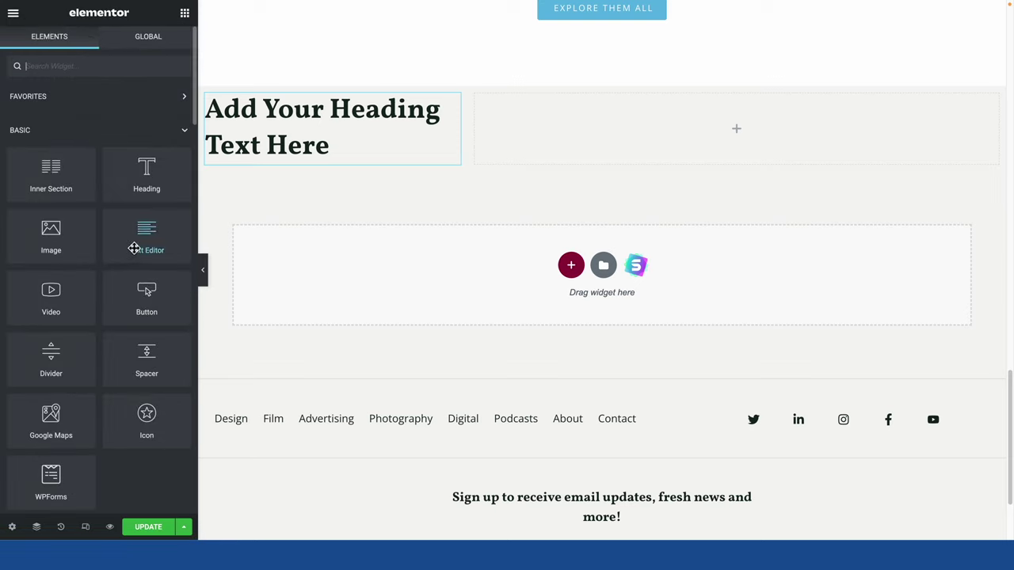
drag(134, 248, 287, 169)
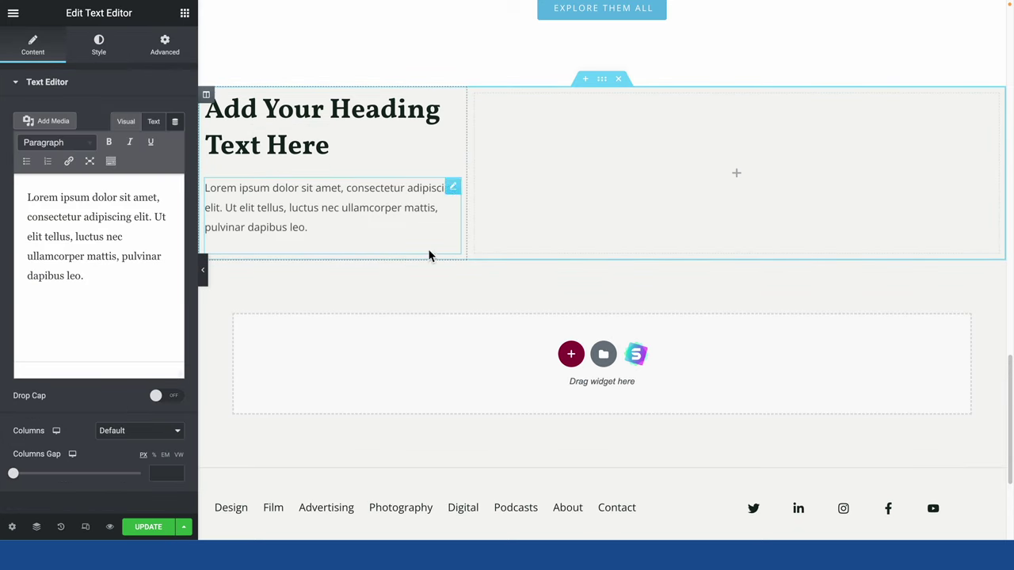
click(643, 185)
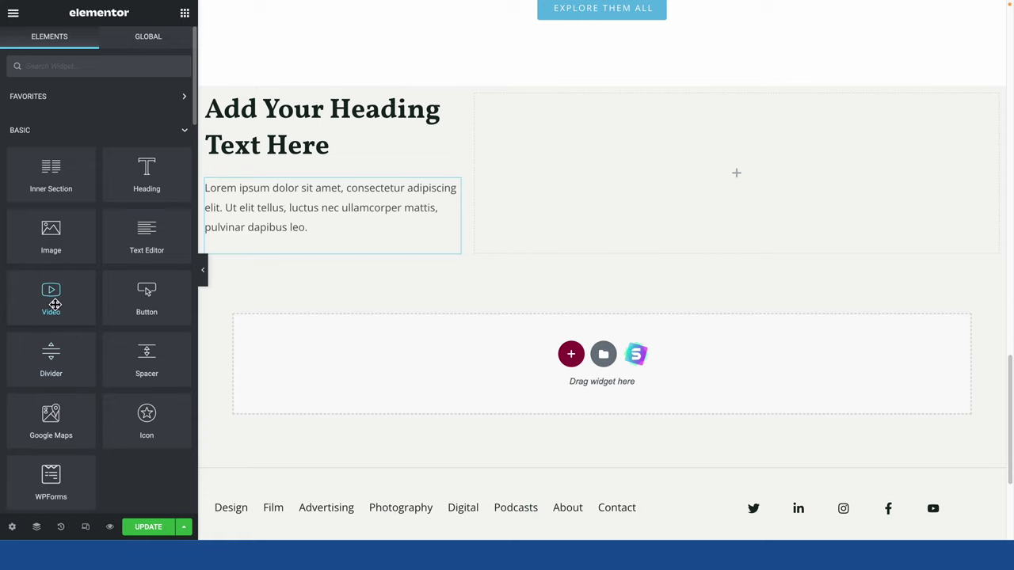
Add a Video widget to the wide column using the Hackintosh YouTube link.
drag(56, 304, 667, 185)
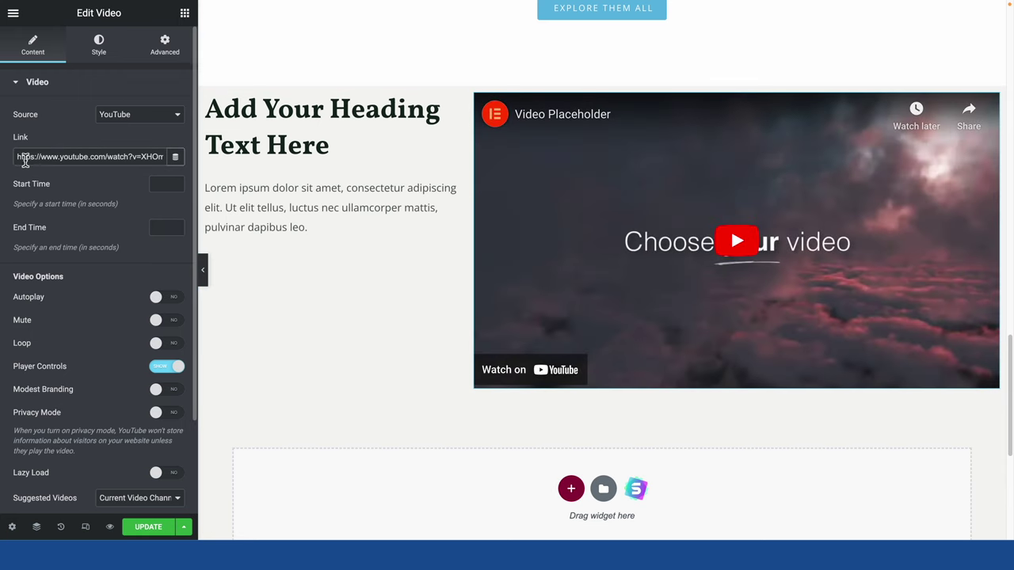
drag(29, 159, 238, 178)
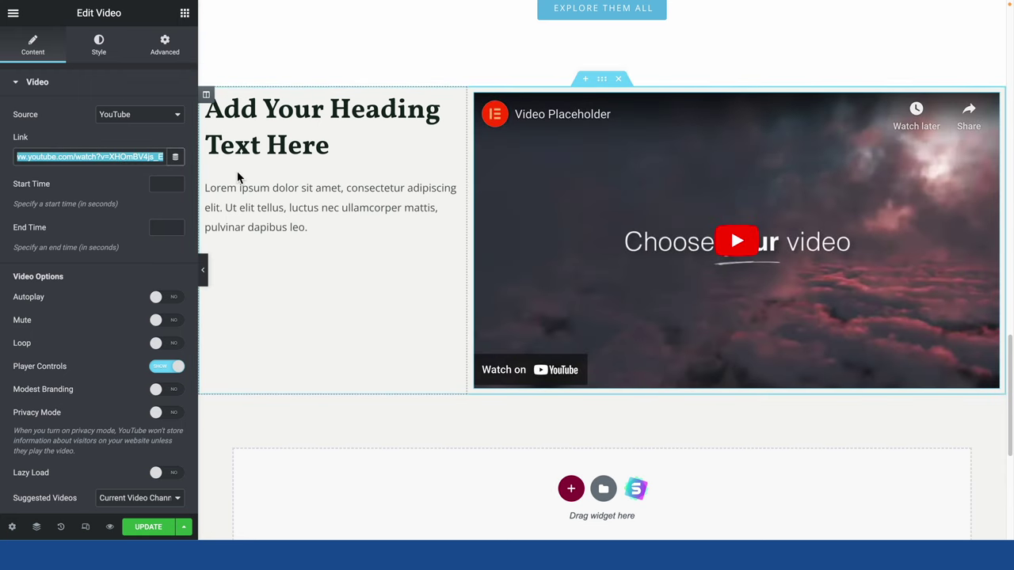
text(https://www.youtube.com/watch?v=Gaosub7FRf4)
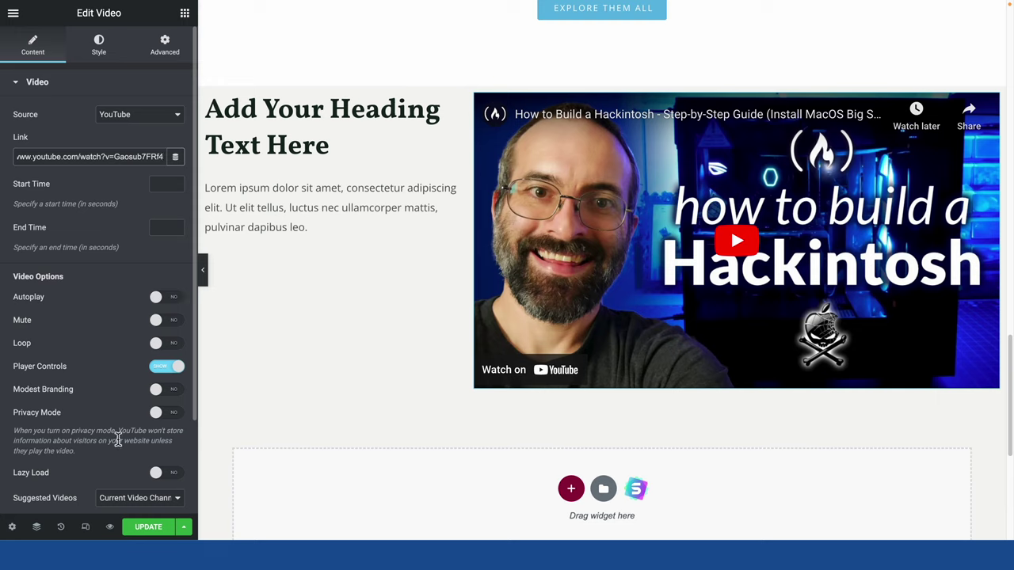
Set the video's Player Controls to Hide and Privacy Mode to Yes.
scroll(124, 438, down, 1)
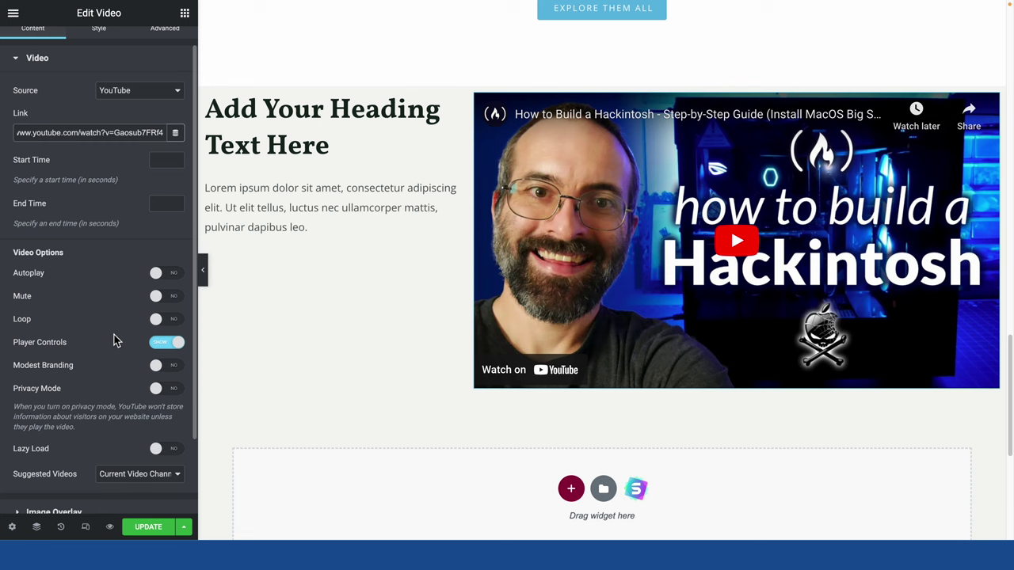
click(167, 343)
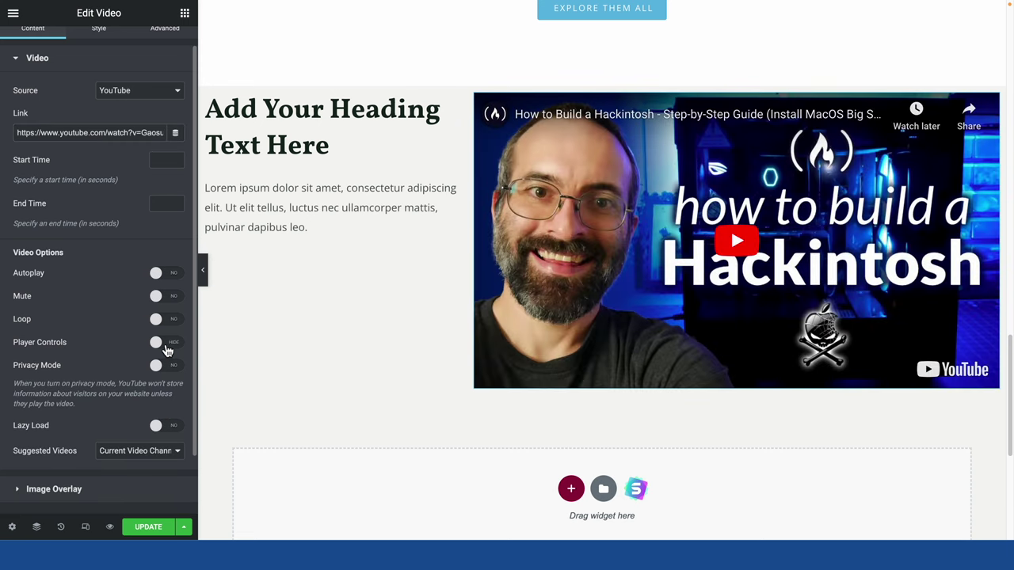
click(166, 347)
click(166, 347)
click(157, 367)
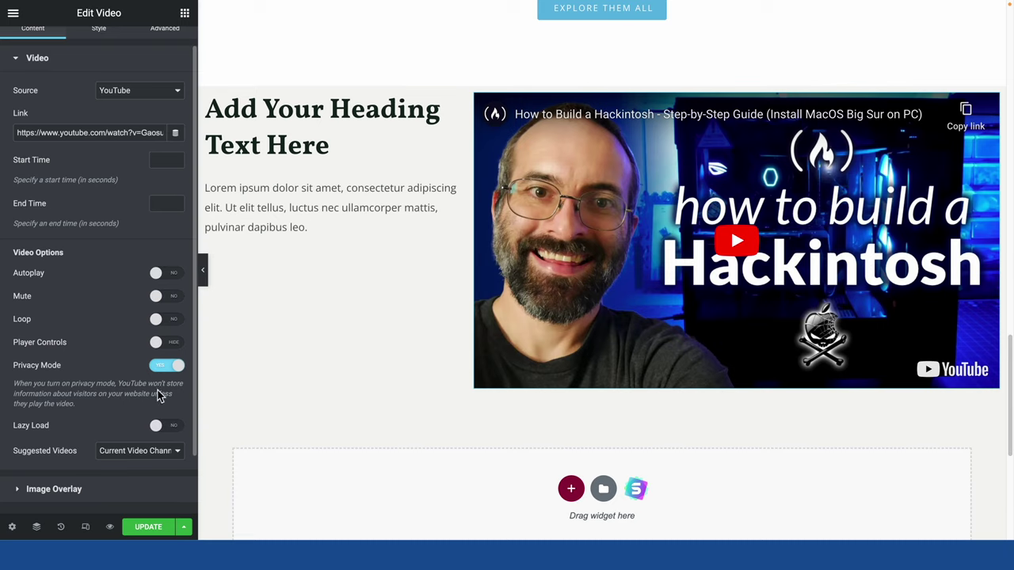
scroll(111, 332, down, 2)
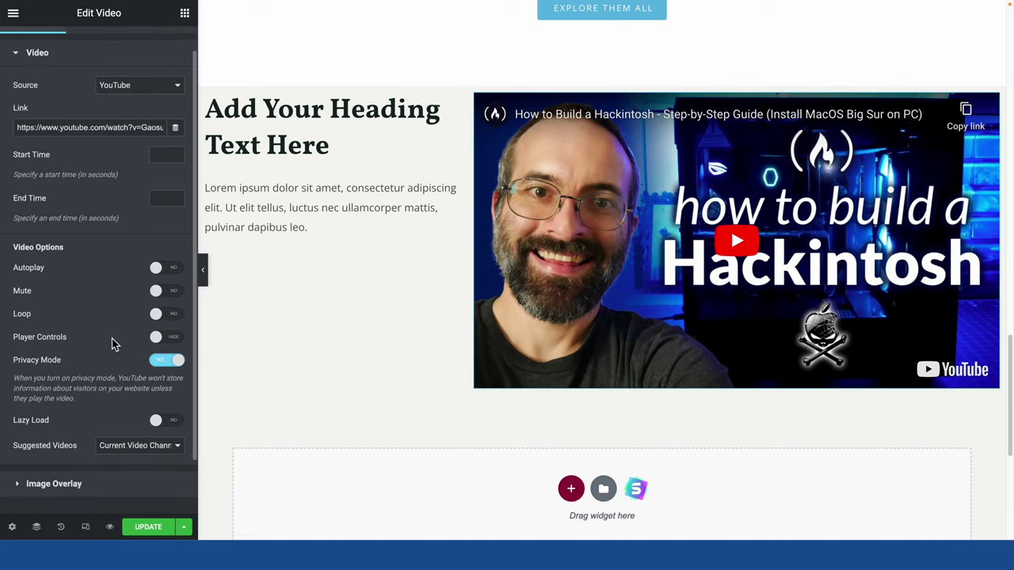
scroll(111, 343, up, 3)
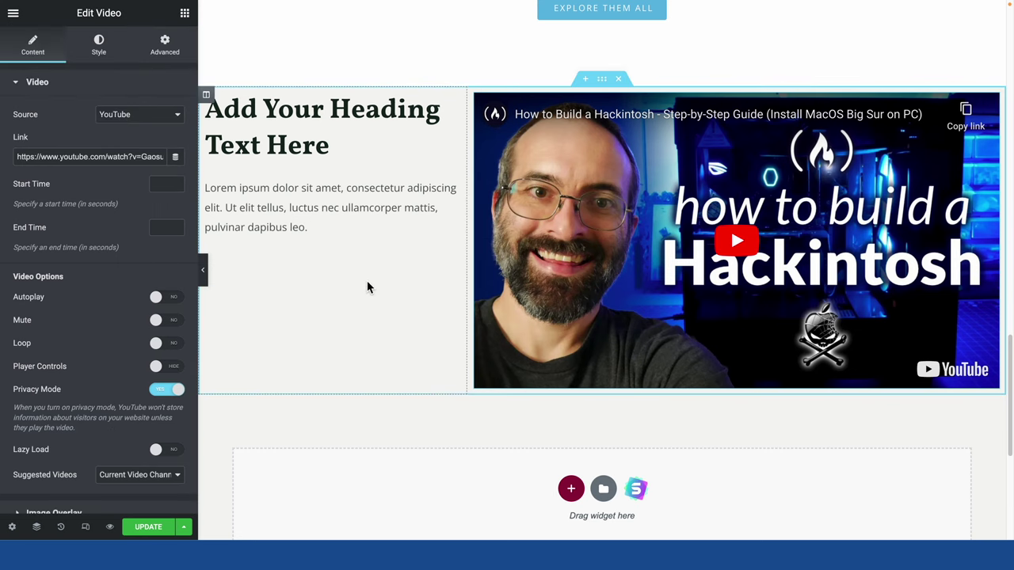
Scroll back up the homepage and select the Best Tech News heading.
scroll(366, 287, up, 4)
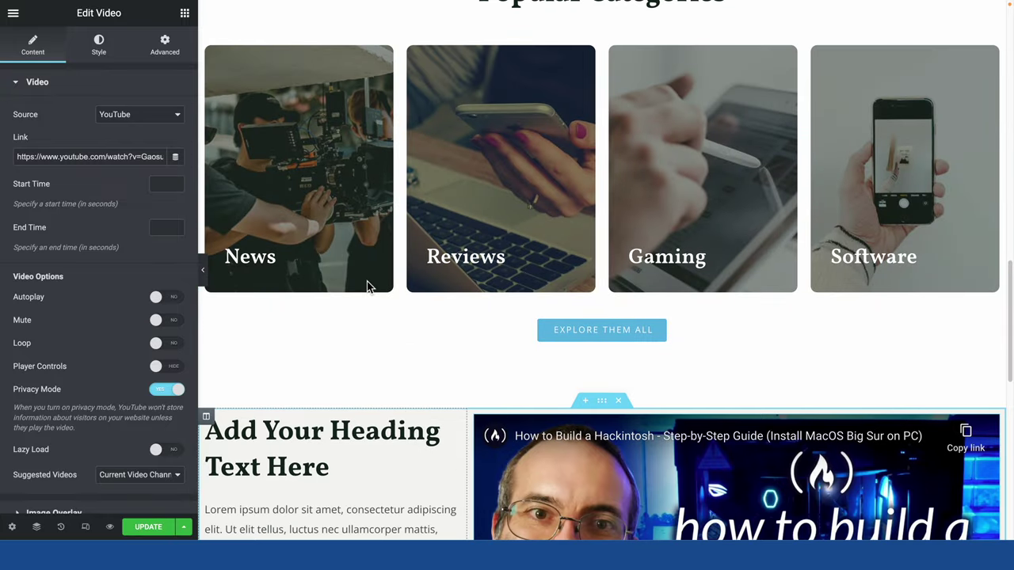
scroll(367, 287, down, 6)
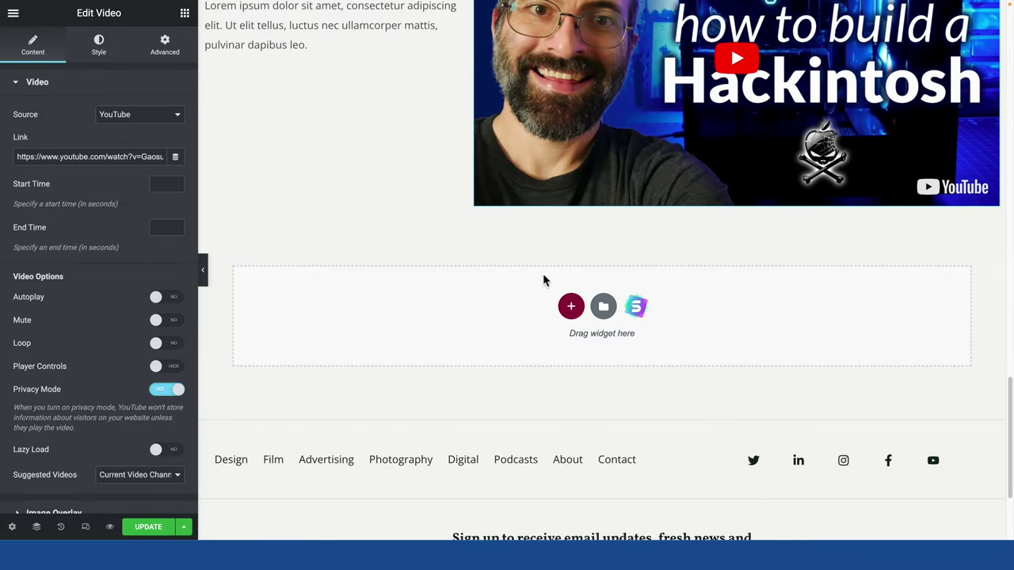
scroll(493, 349, up, 8)
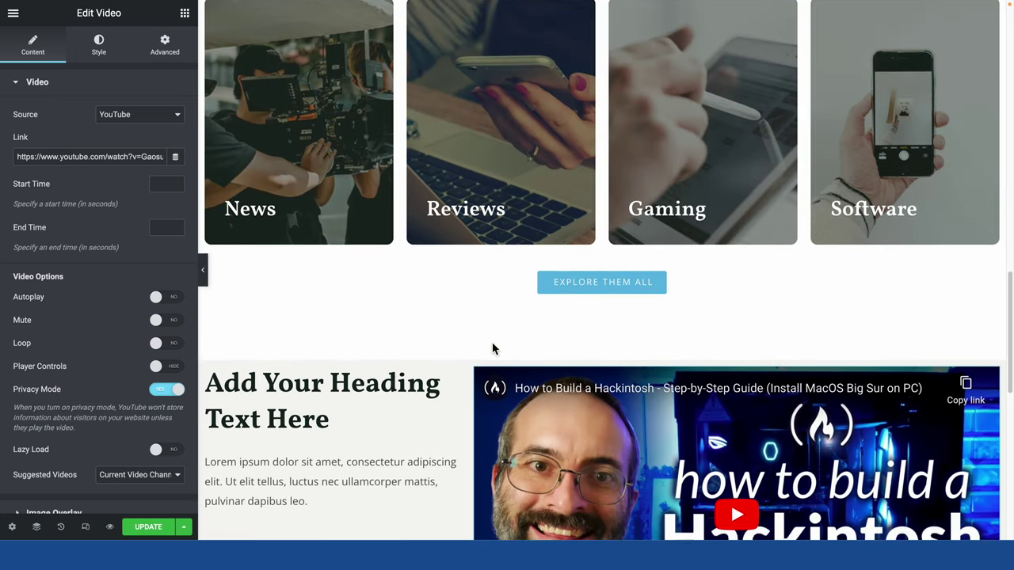
scroll(493, 349, up, 10)
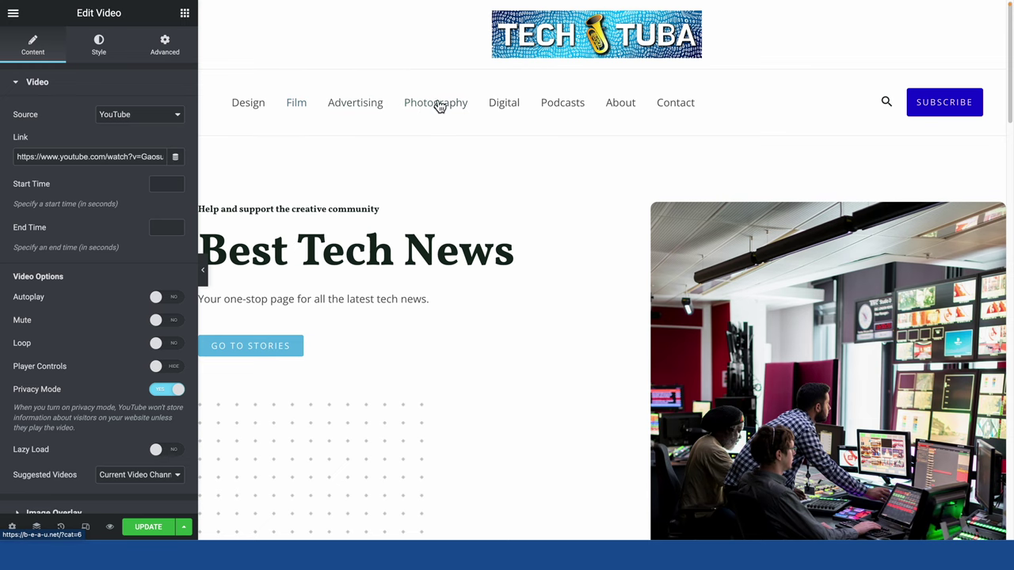
scroll(501, 389, down, 10)
scroll(500, 389, down, 10)
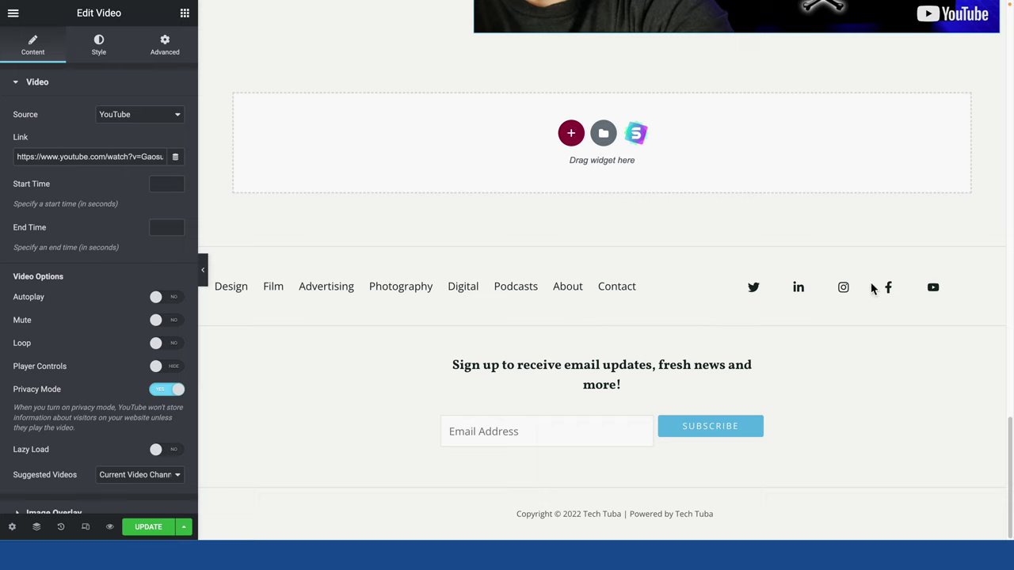
scroll(477, 329, up, 20)
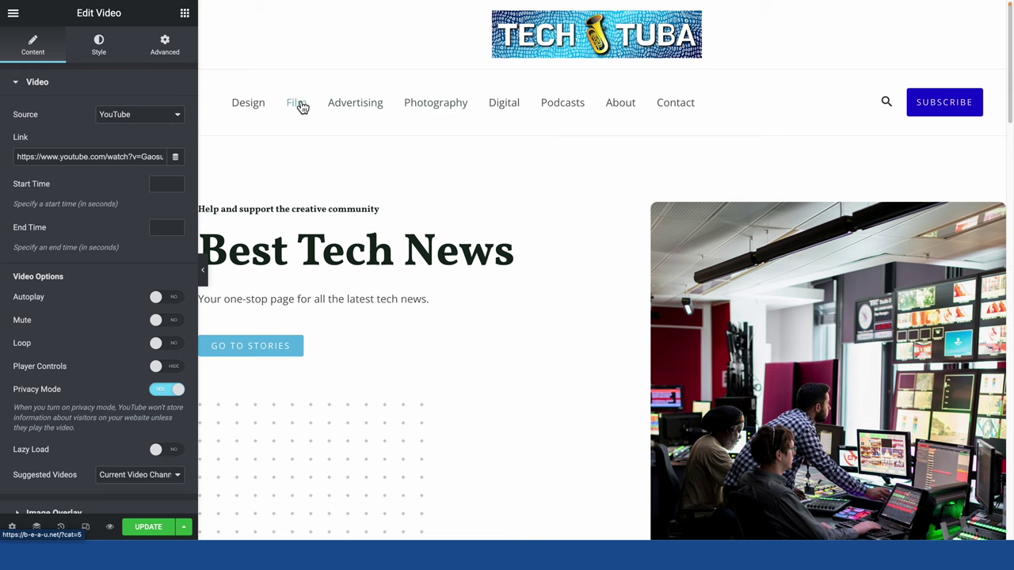
click(491, 252)
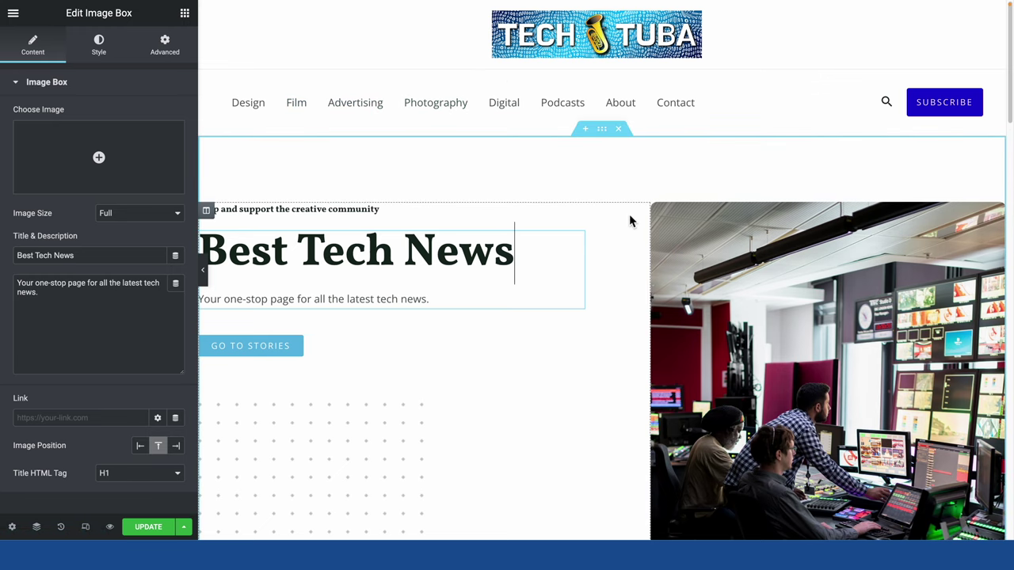
Save the homepage edits with Update and bring up the editor's main menu.
scroll(629, 214, down, 10)
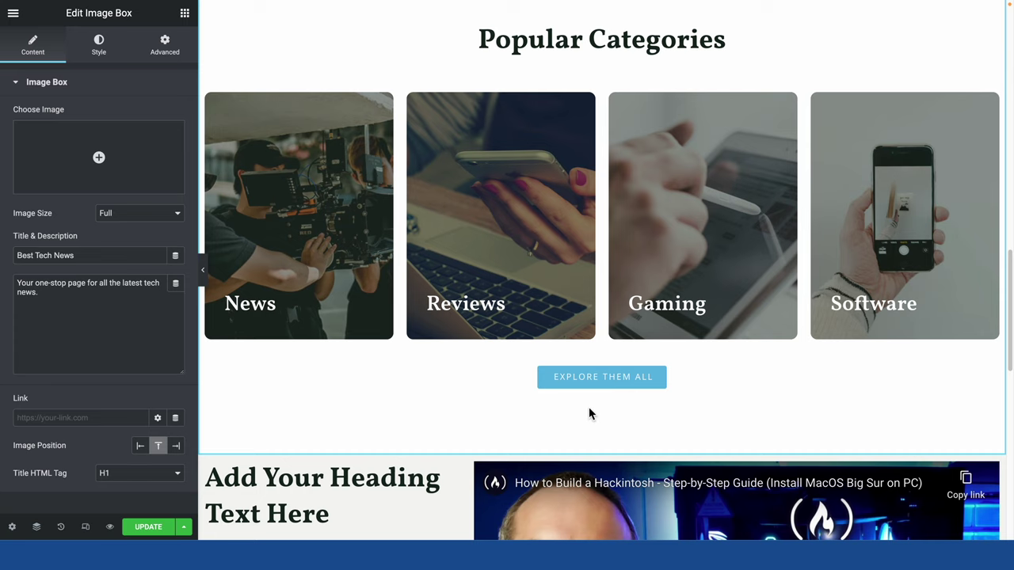
scroll(588, 412, up, 10)
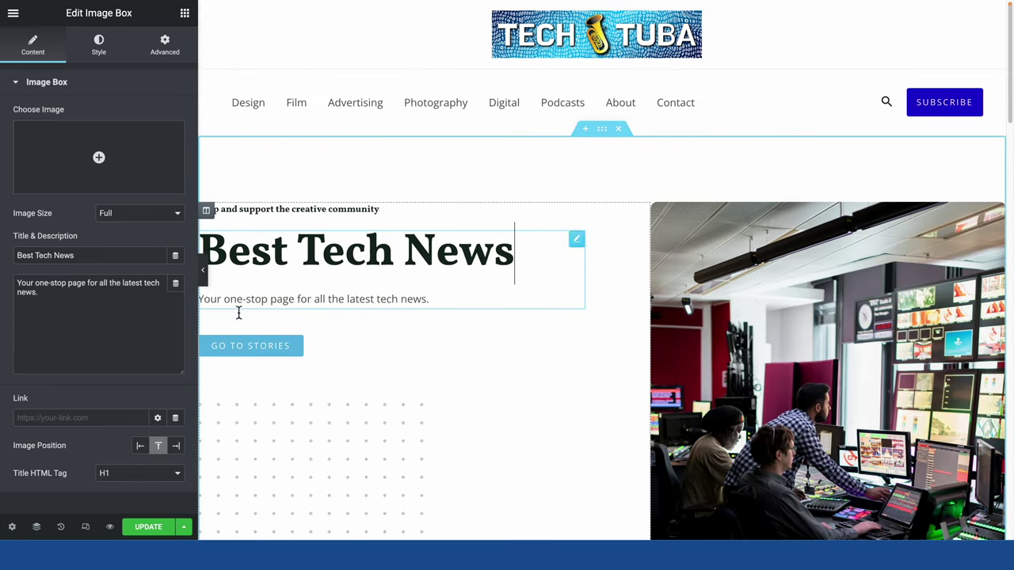
click(164, 529)
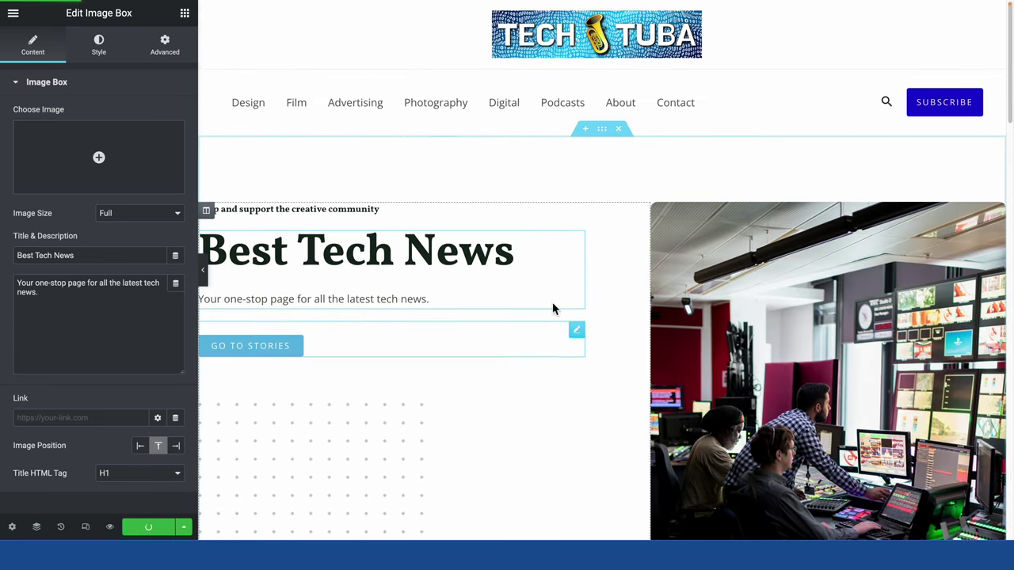
click(615, 343)
click(22, 17)
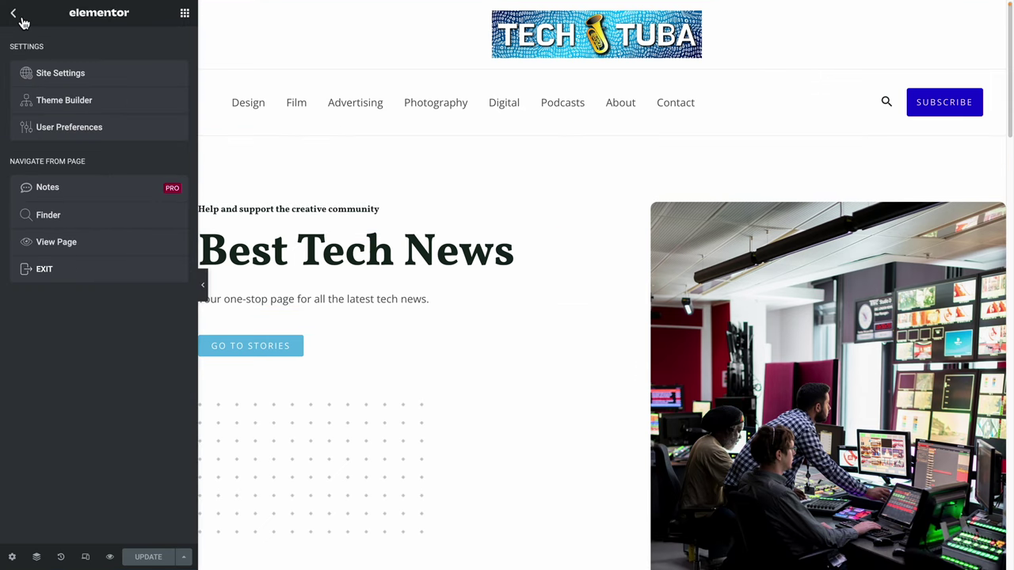
View the live page and scroll down to the Popular Categories cards and Hackintosh video, then back up.
click(83, 254)
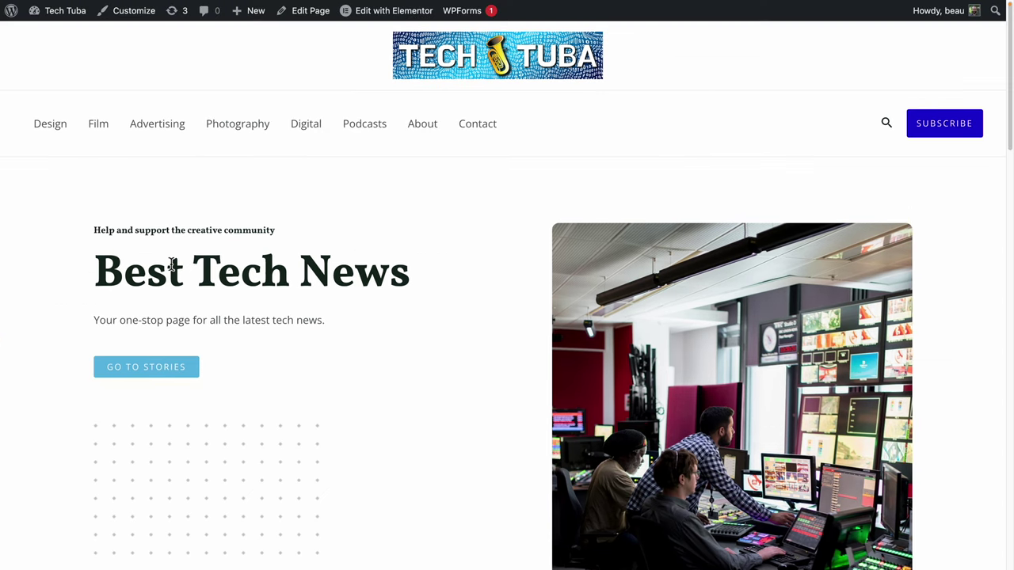
scroll(413, 333, down, 3)
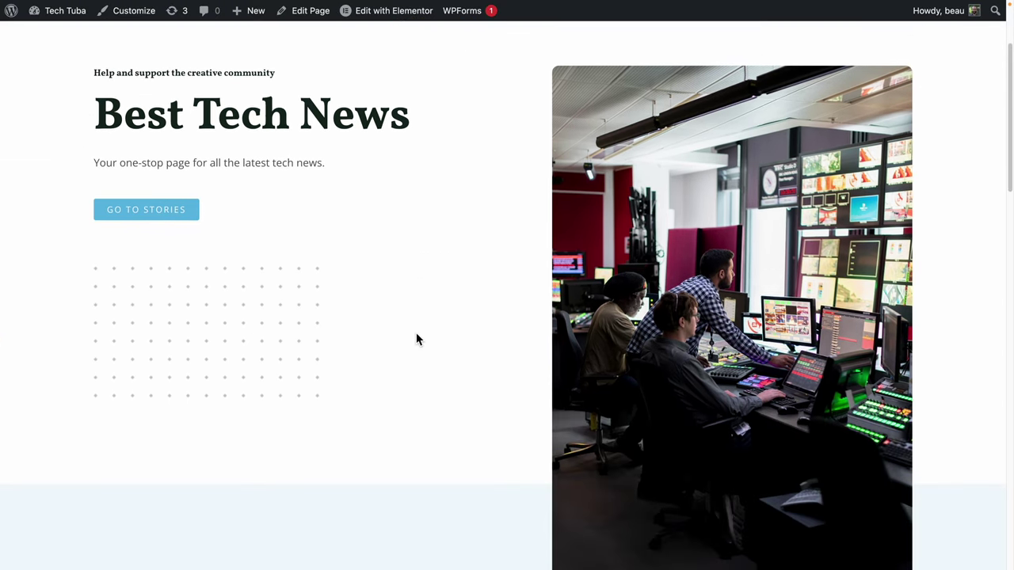
scroll(419, 335, down, 3)
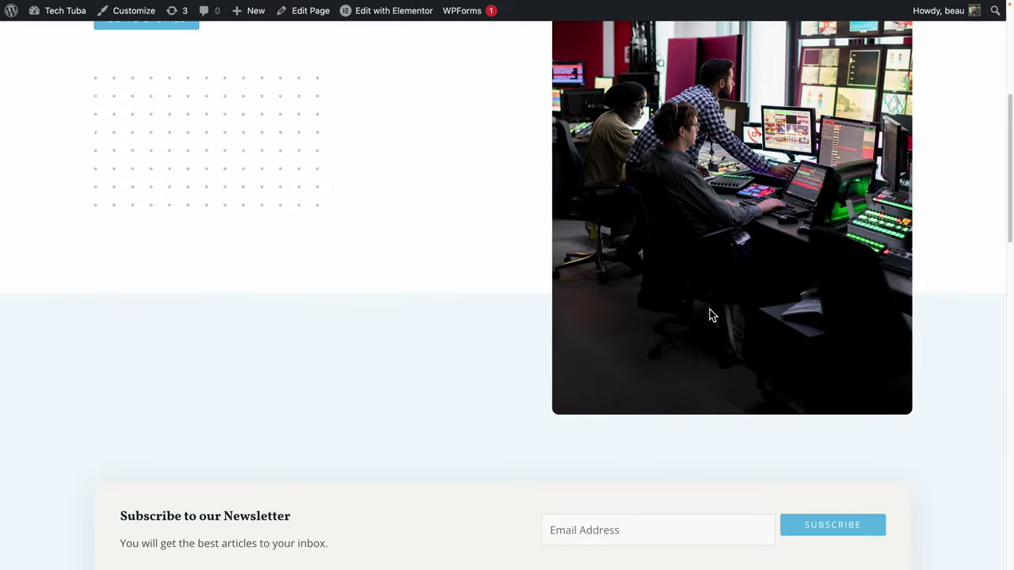
scroll(788, 349, down, 1)
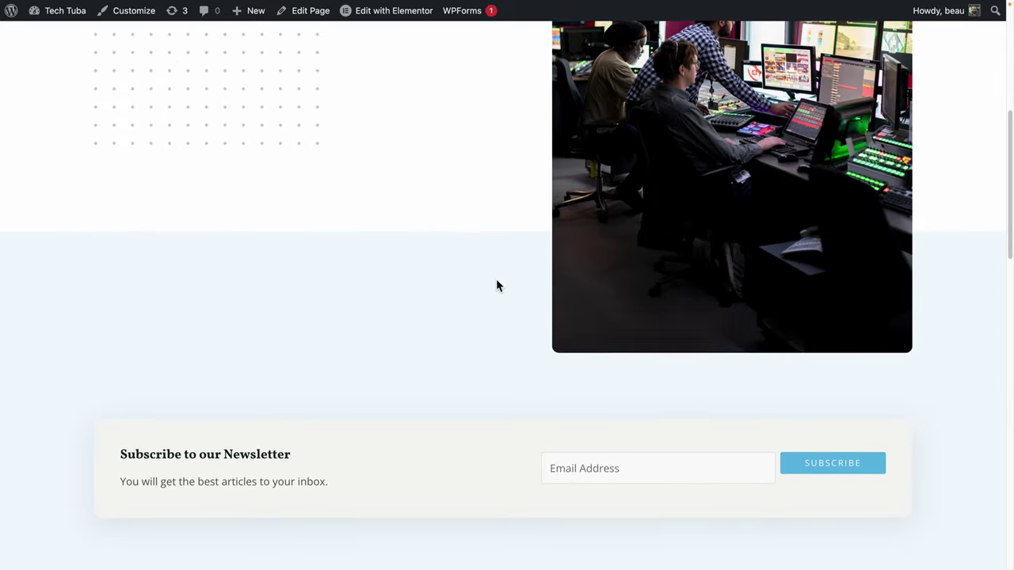
scroll(496, 285, down, 1)
scroll(496, 285, up, 3)
scroll(495, 285, down, 1)
scroll(592, 342, down, 1)
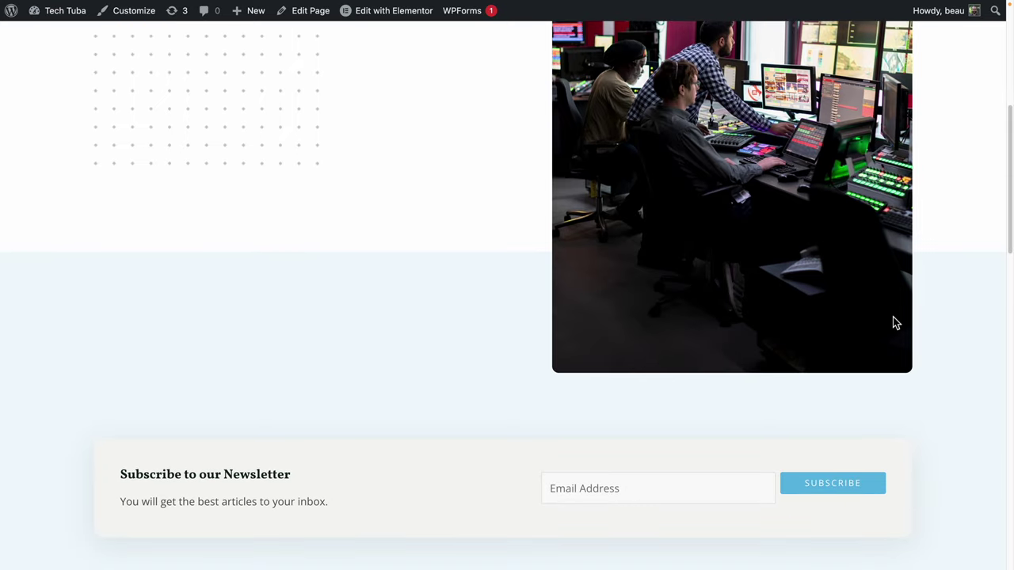
scroll(891, 321, up, 5)
scroll(590, 141, down, 1)
scroll(611, 427, down, 3)
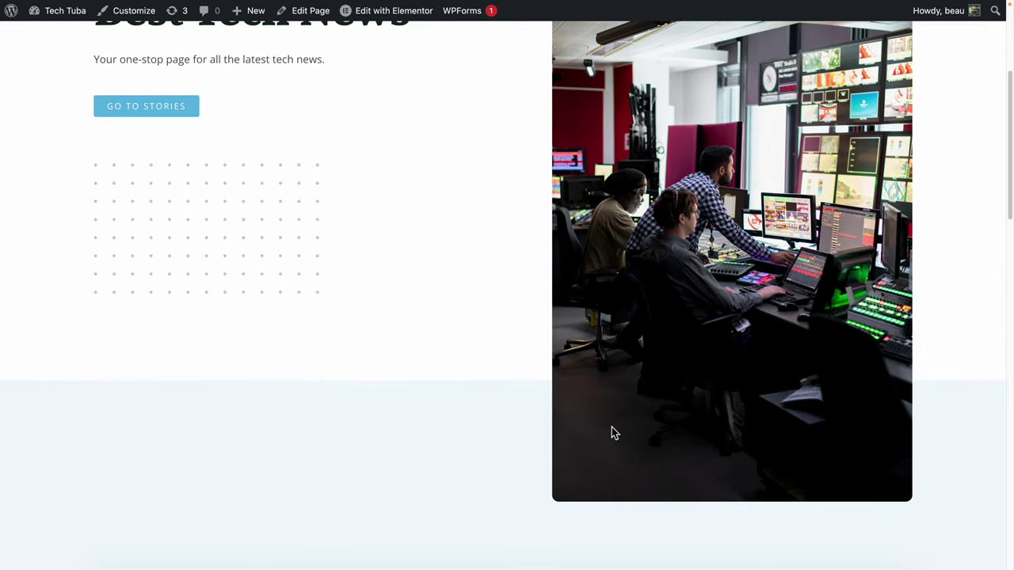
scroll(543, 285, down, 3)
scroll(543, 286, down, 6)
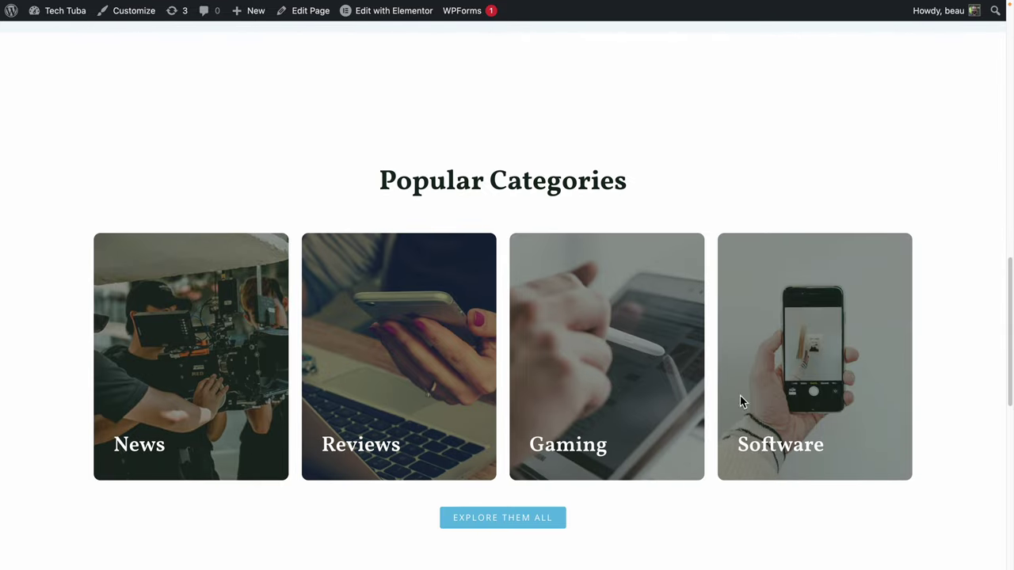
scroll(740, 396, down, 5)
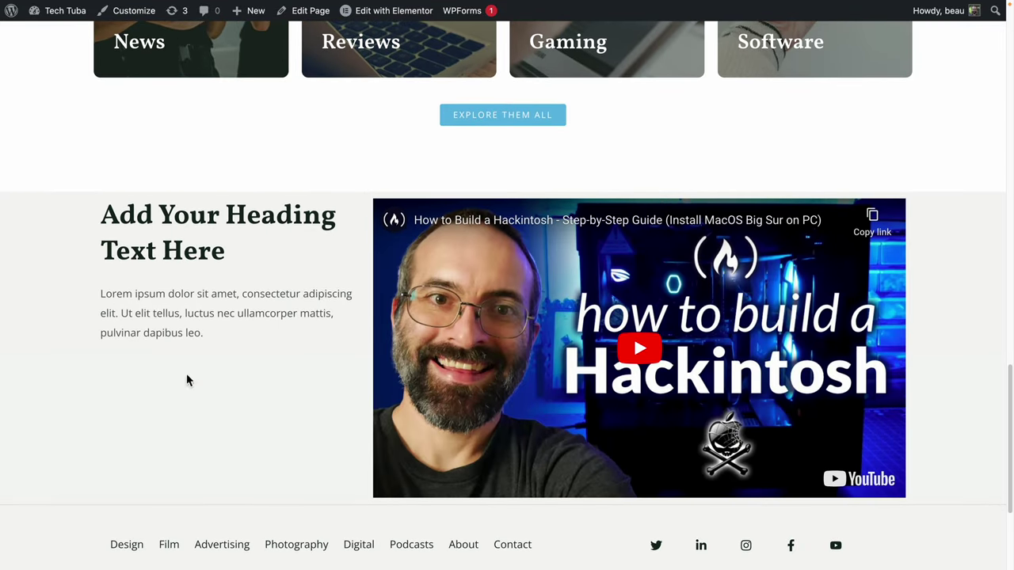
scroll(417, 338, down, 2)
scroll(416, 338, up, 15)
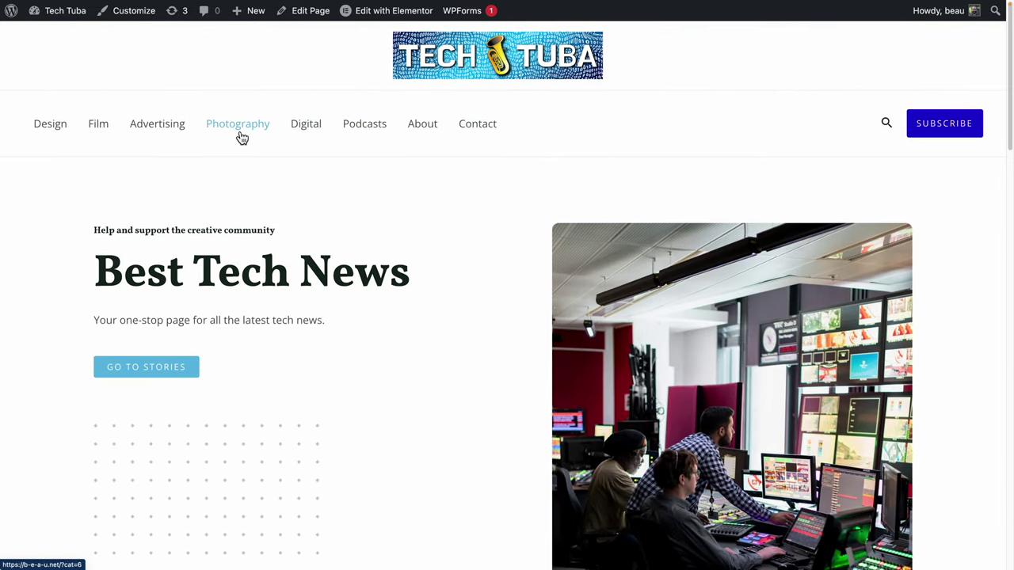
Go to the WordPress Dashboard and open Appearance > Menus to see the menu structure.
click(55, 10)
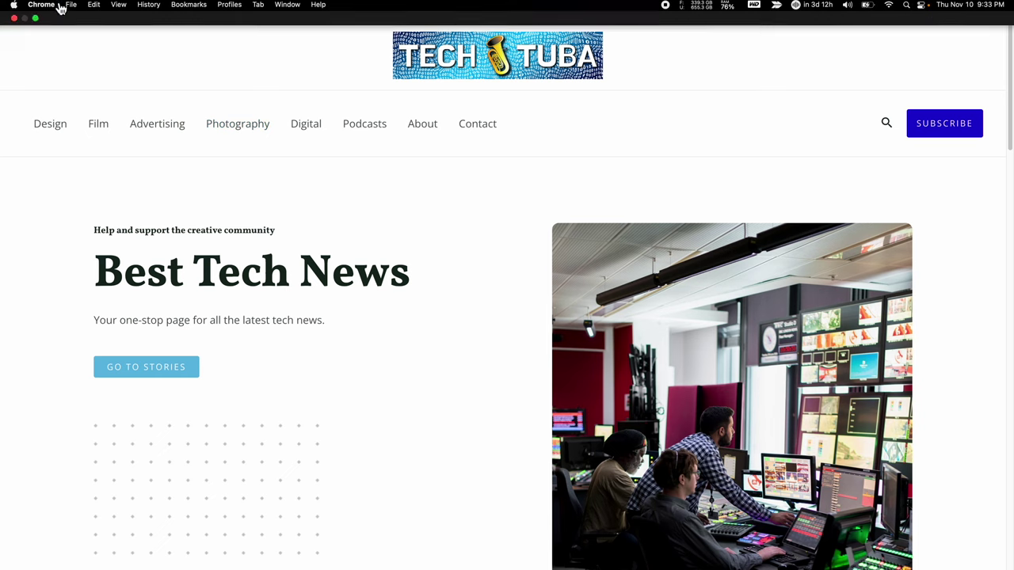
mouse_move(76, 295)
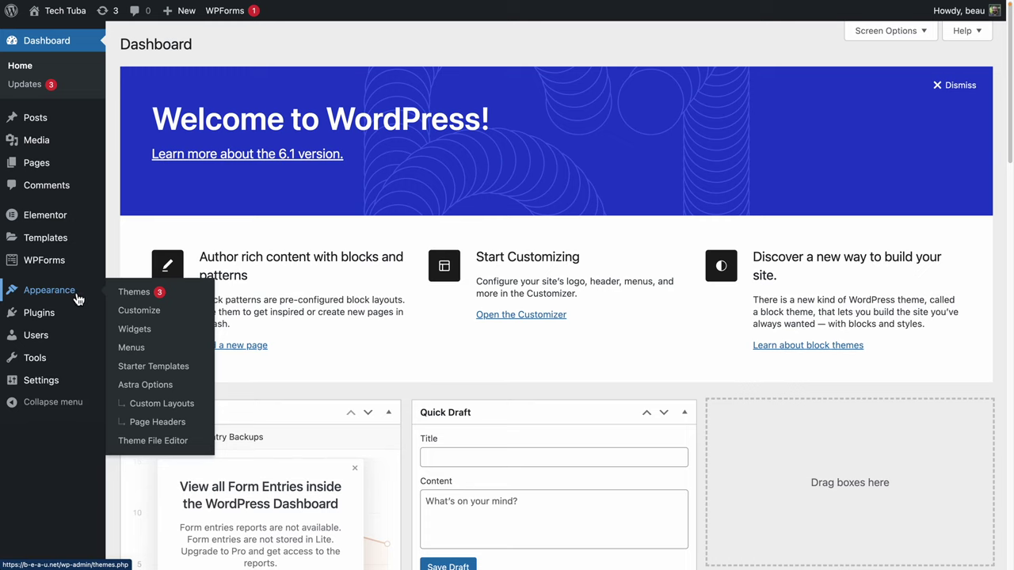
click(131, 348)
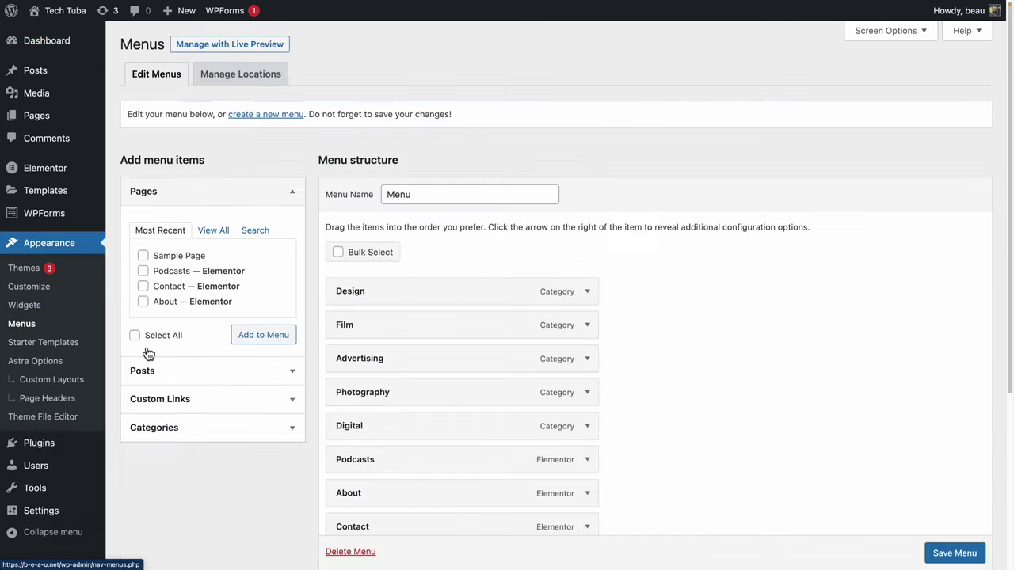
scroll(426, 184, down, 2)
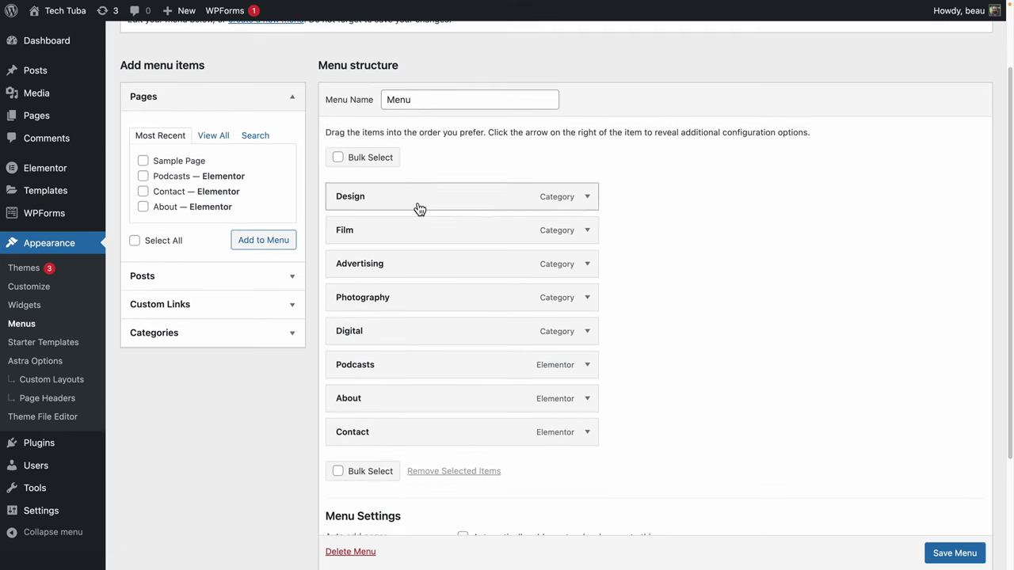
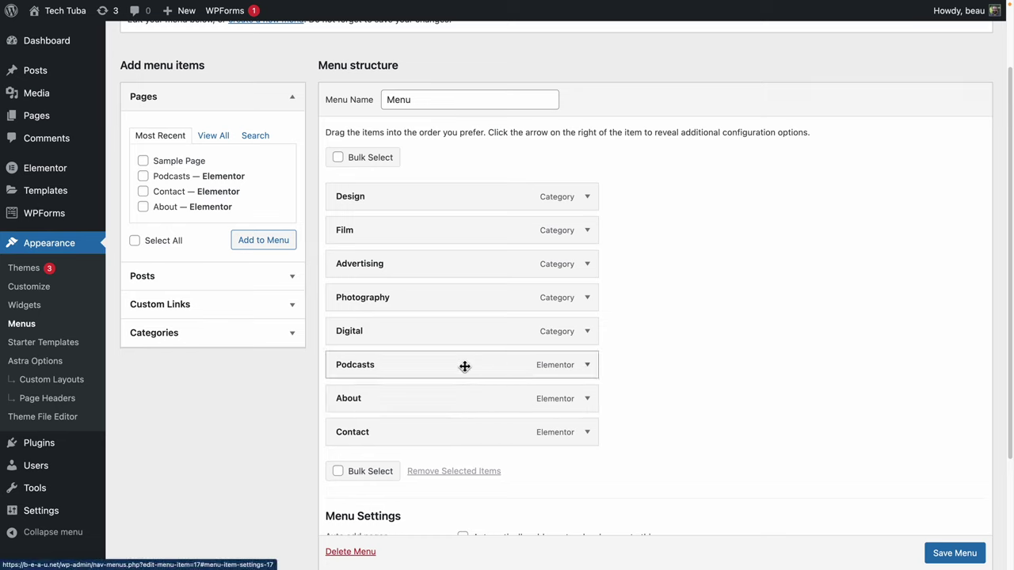
Remove the Podcasts and Digital entries from the menu and save it.
right_click(408, 364)
click(369, 365)
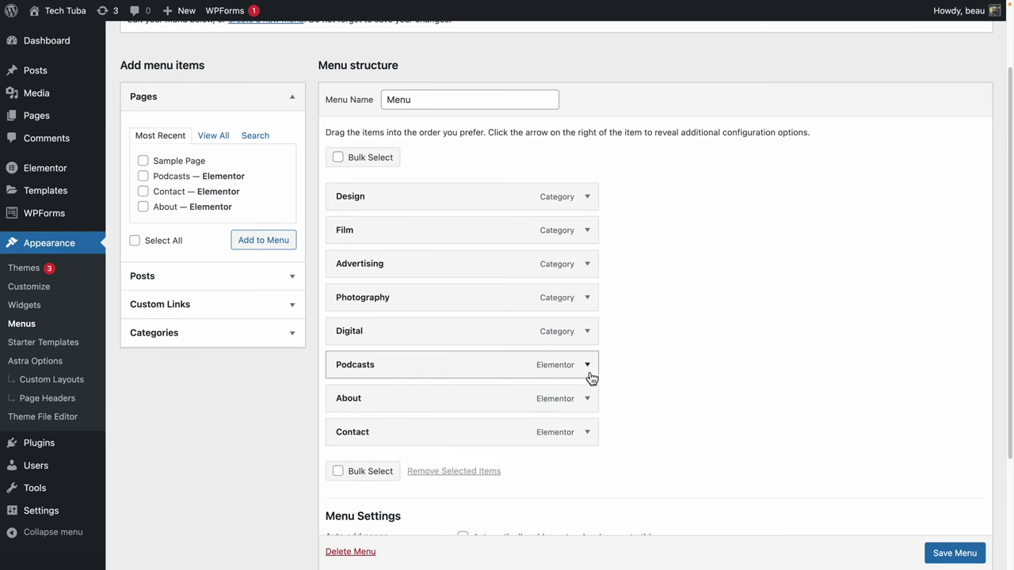
click(587, 366)
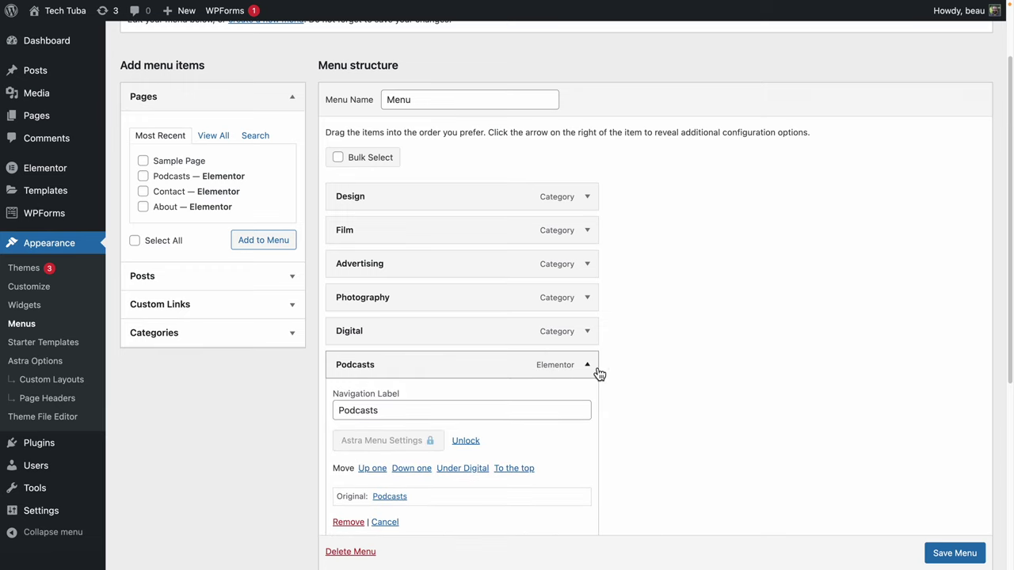
scroll(522, 420, down, 1)
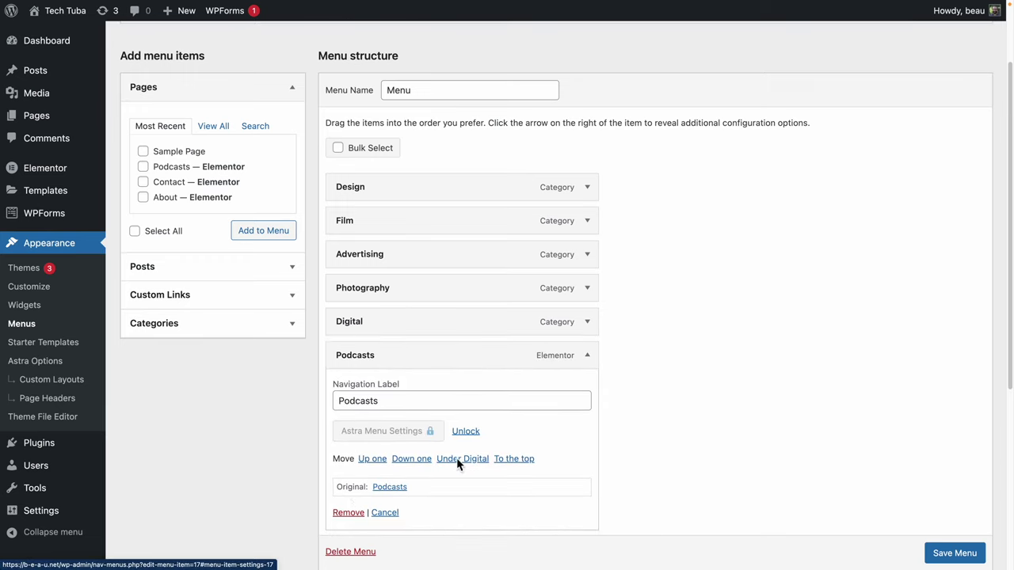
click(348, 512)
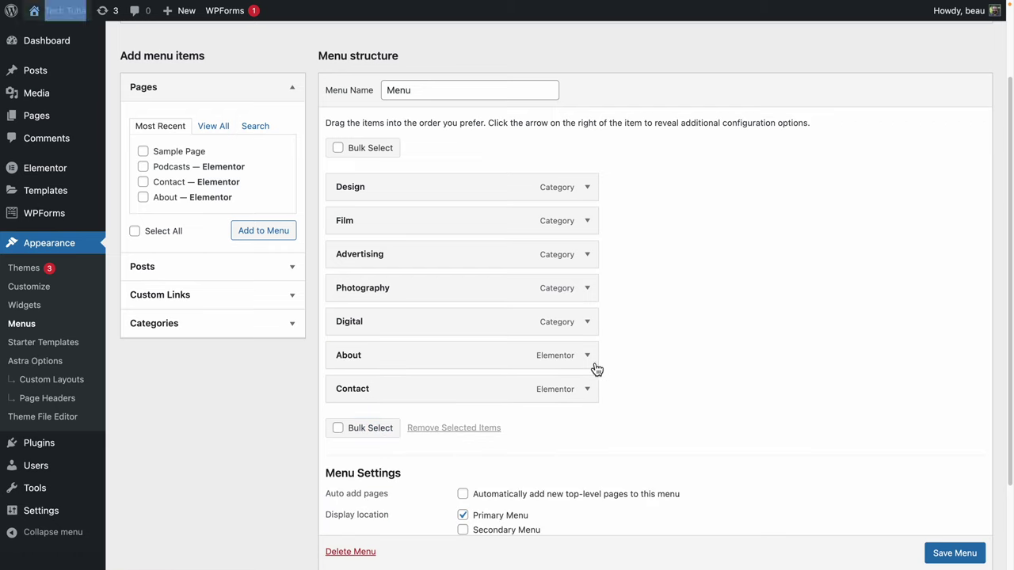
click(588, 323)
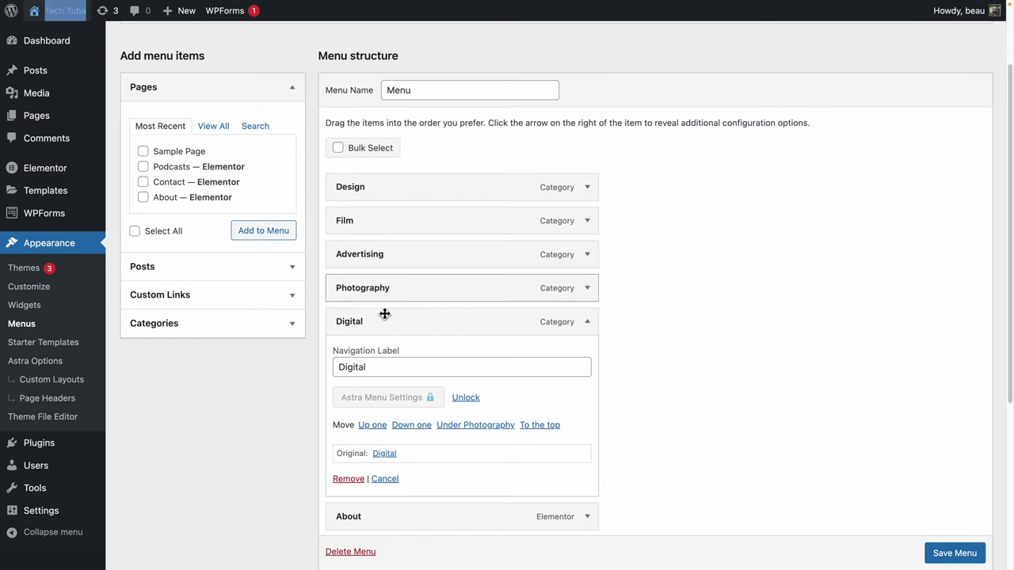
click(349, 479)
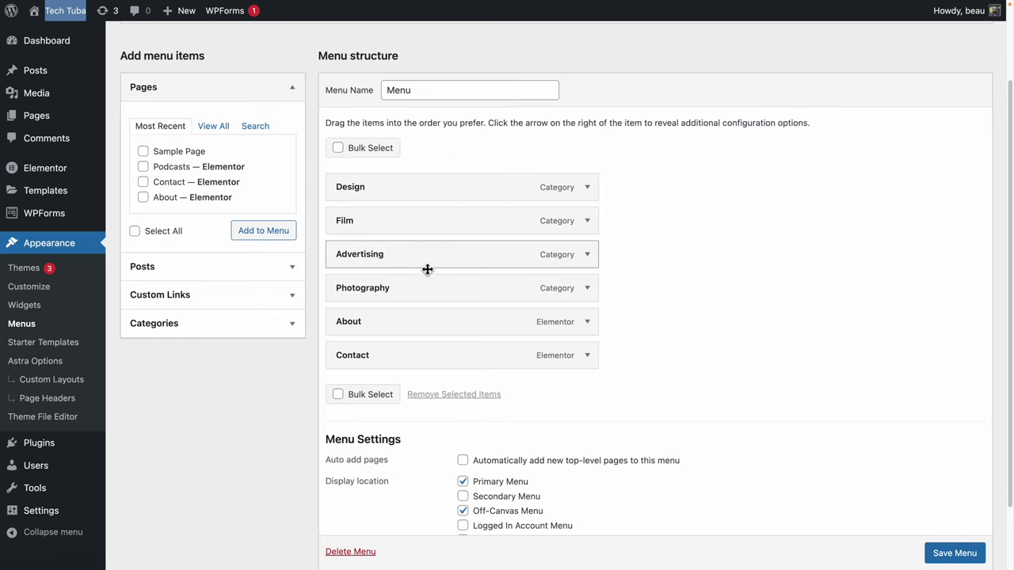
click(941, 552)
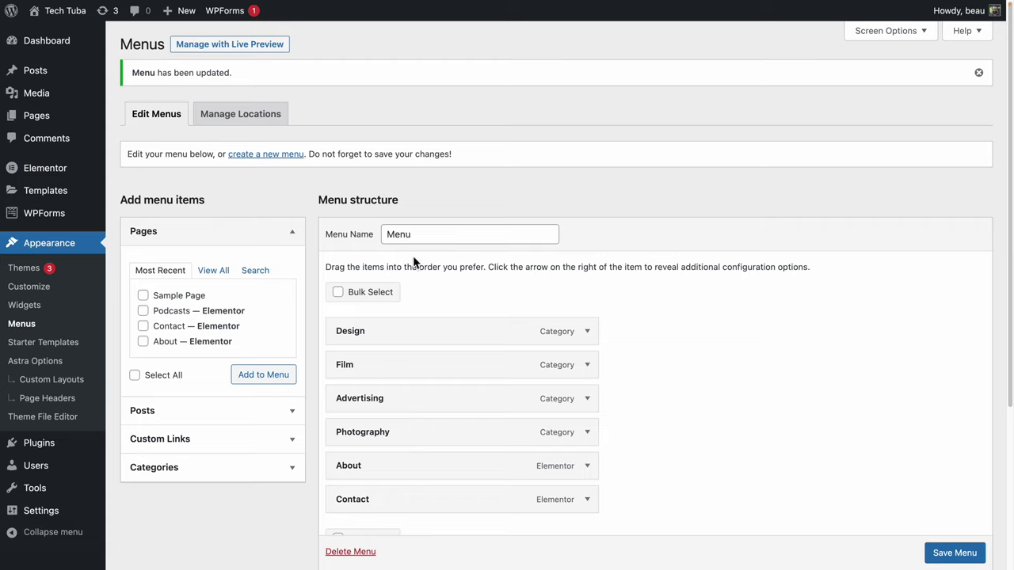
Delete the Digital category from the Posts > Categories list.
click(36, 72)
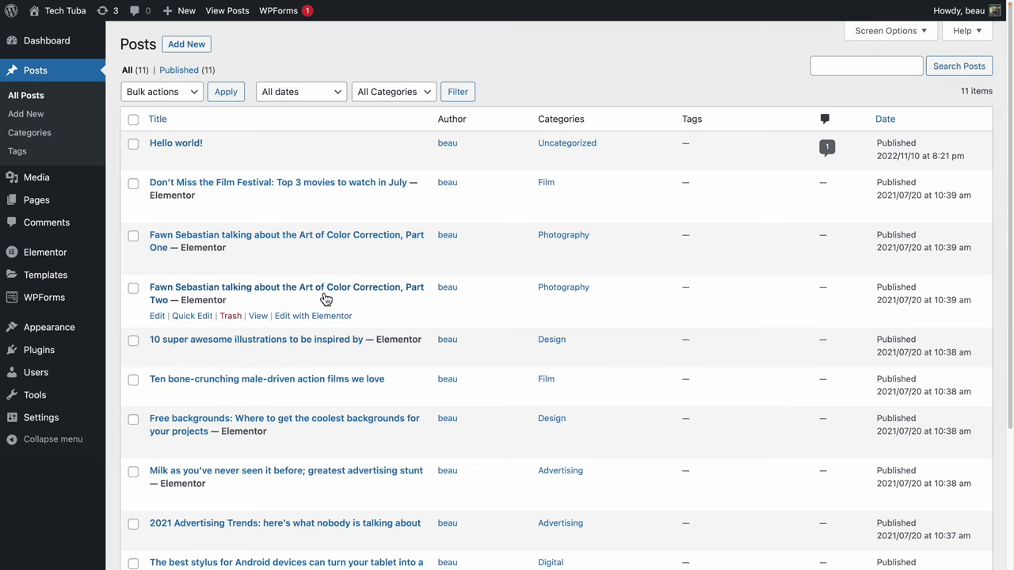
click(34, 134)
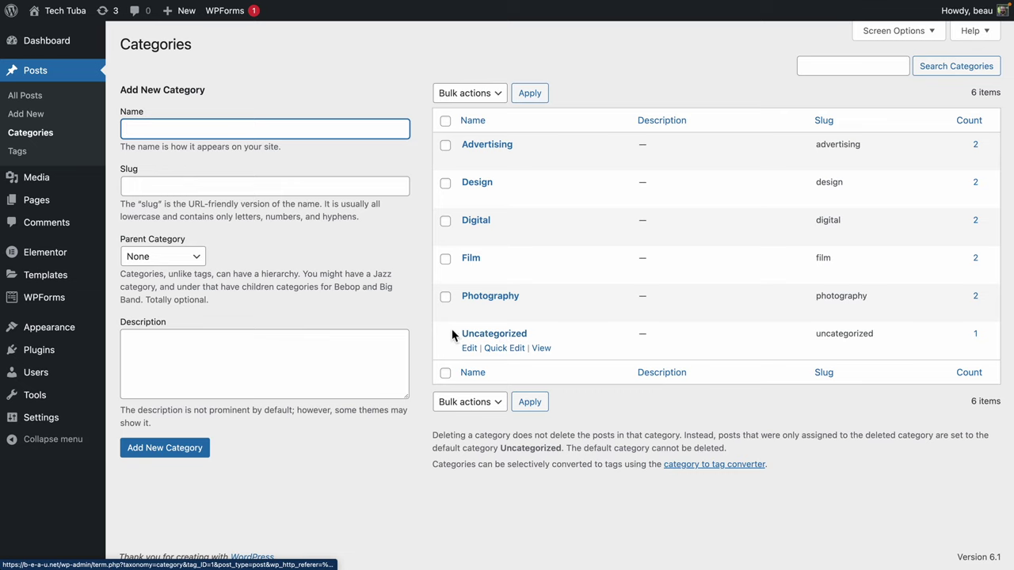
click(445, 221)
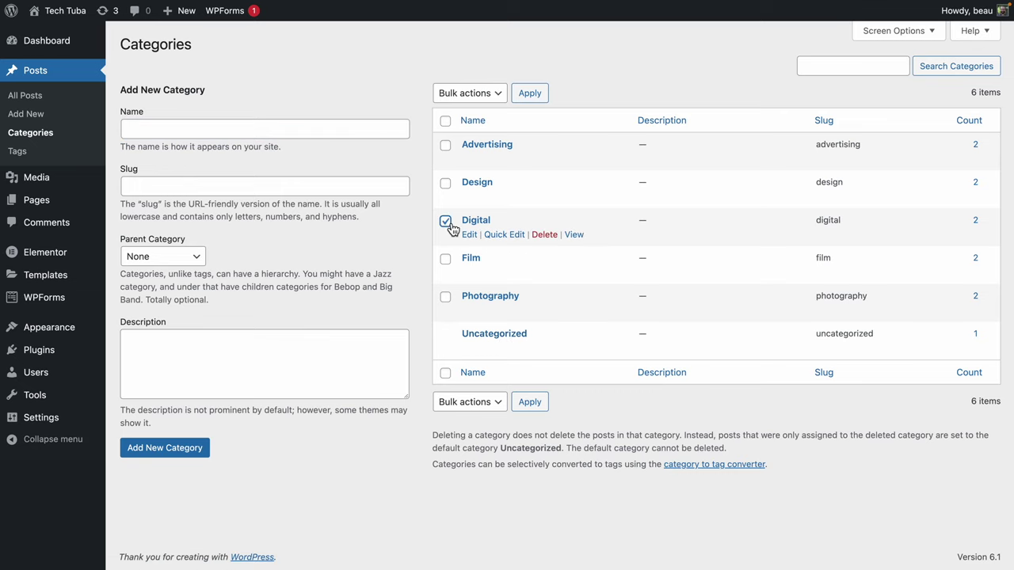
click(545, 235)
click(595, 85)
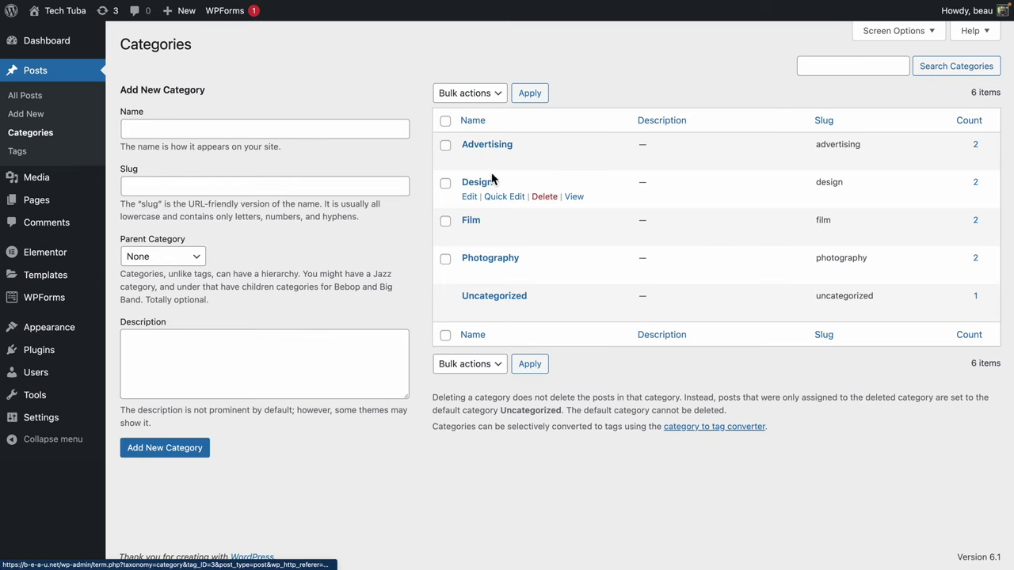
Change the Advertising category's name to News and slug to news, then update it.
click(471, 160)
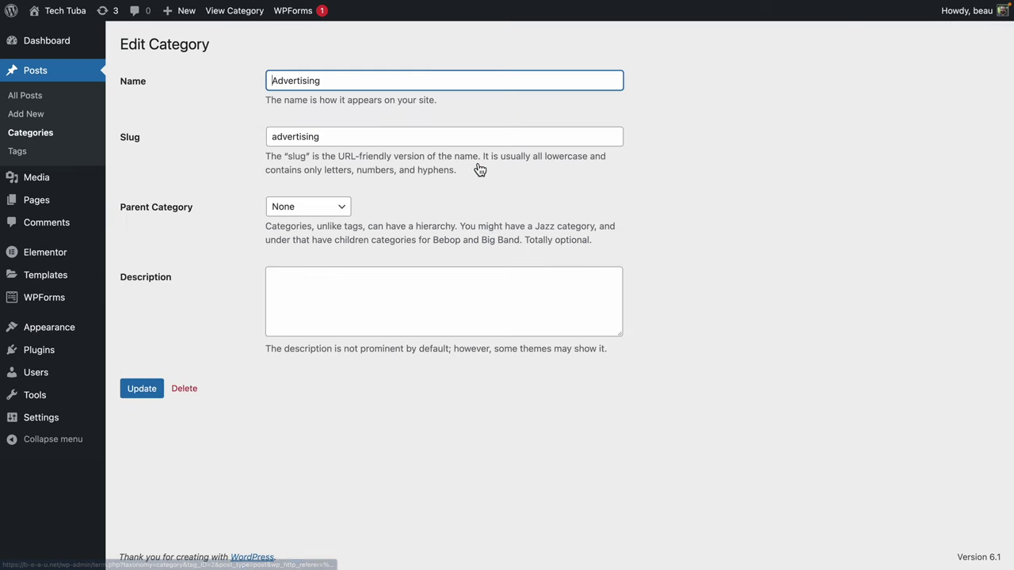
double_click(313, 83)
text(News)
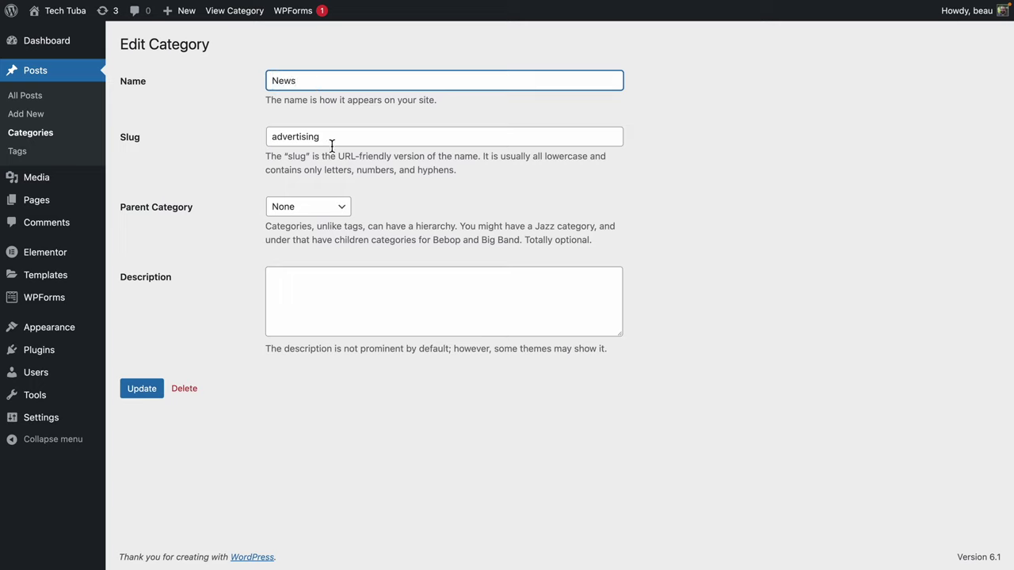
key(Tab)
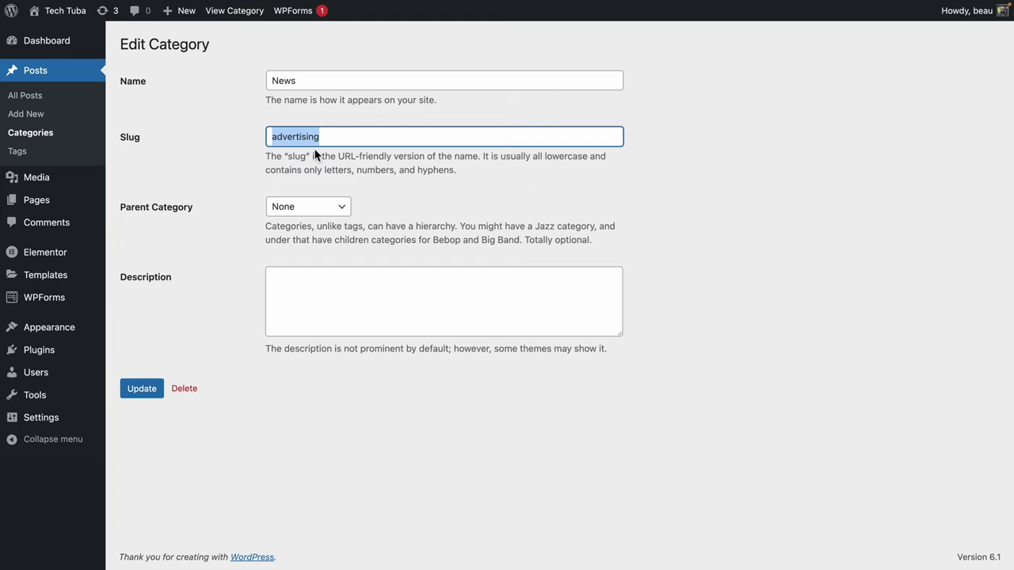
text(news)
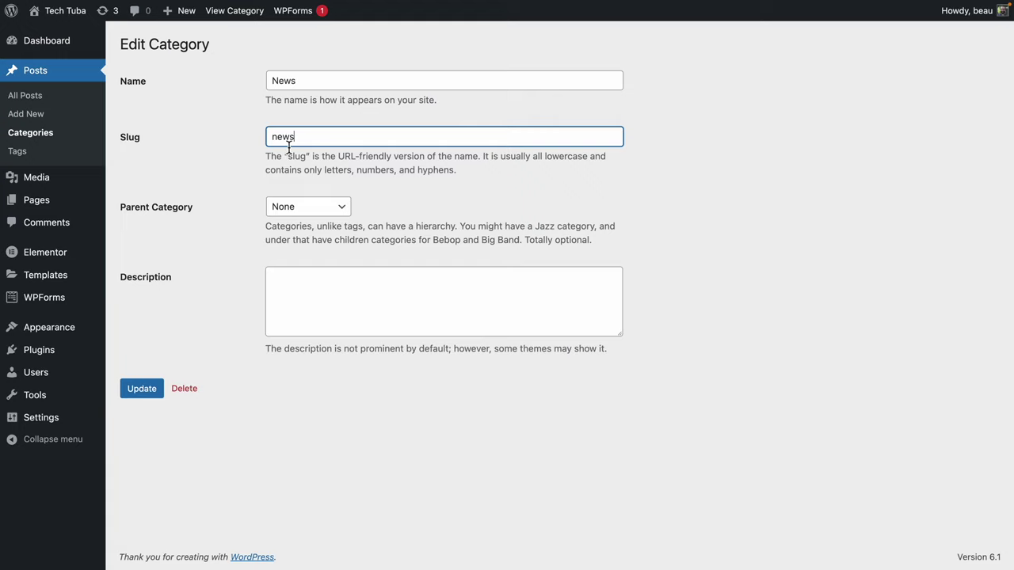
click(138, 389)
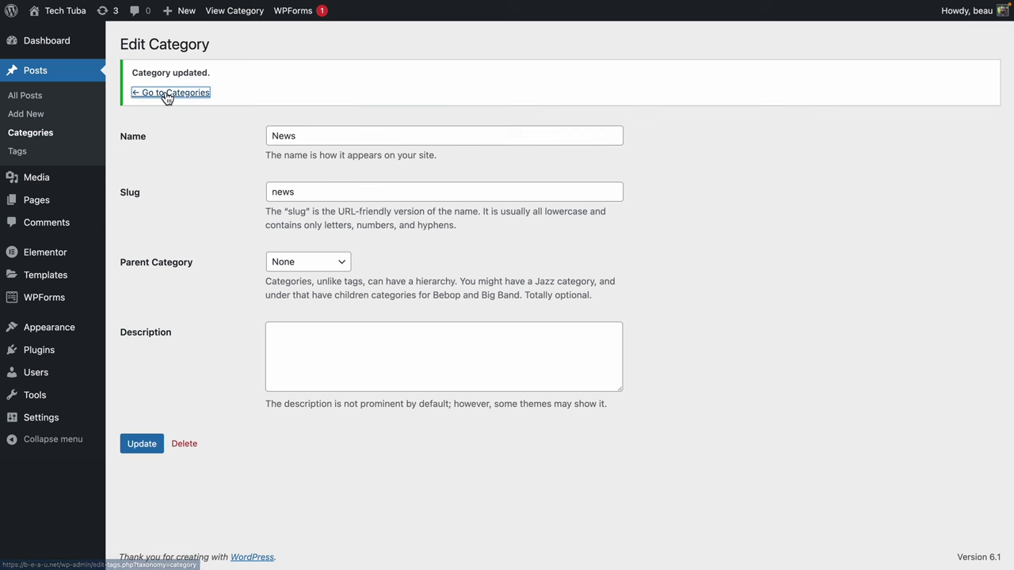
click(166, 93)
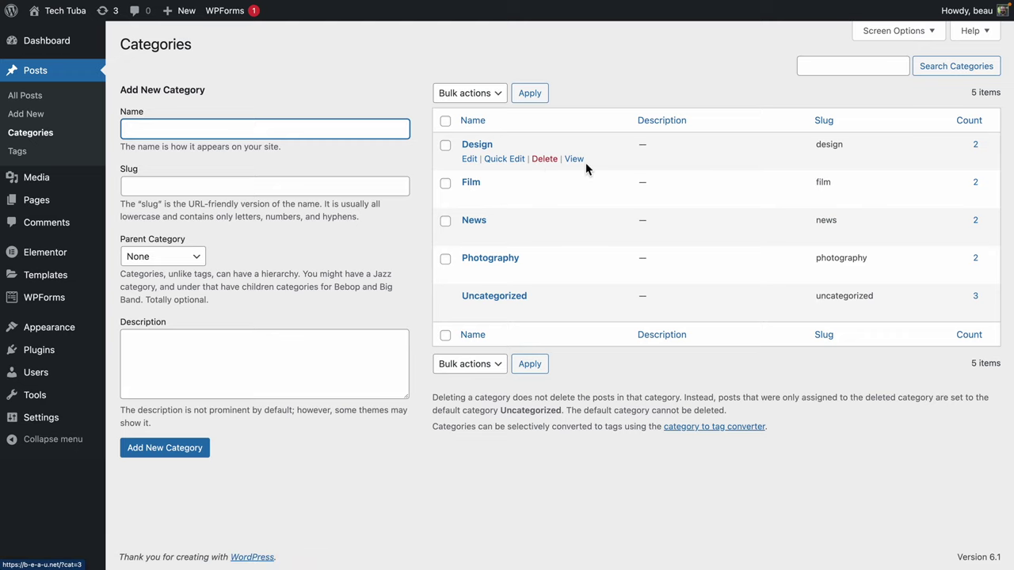
Quick-edit Design into Reviews with the slug reviews.
click(505, 159)
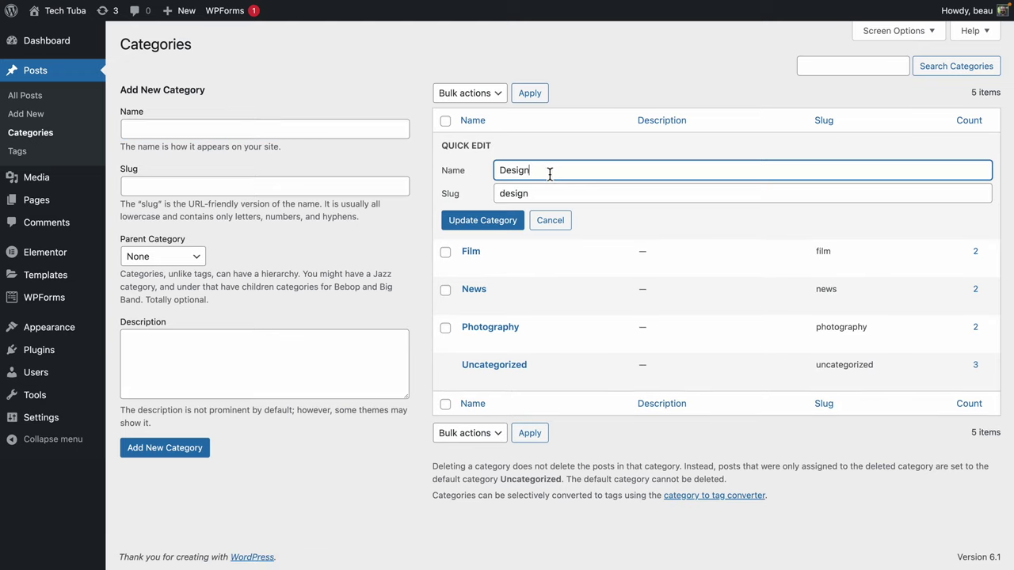
drag(549, 174, 448, 164)
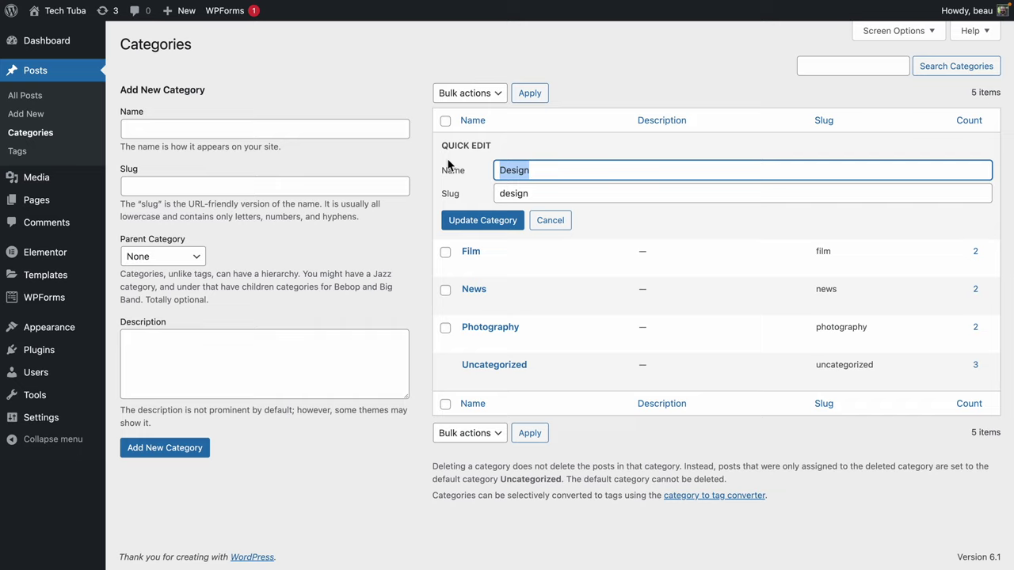
text(Reviews)
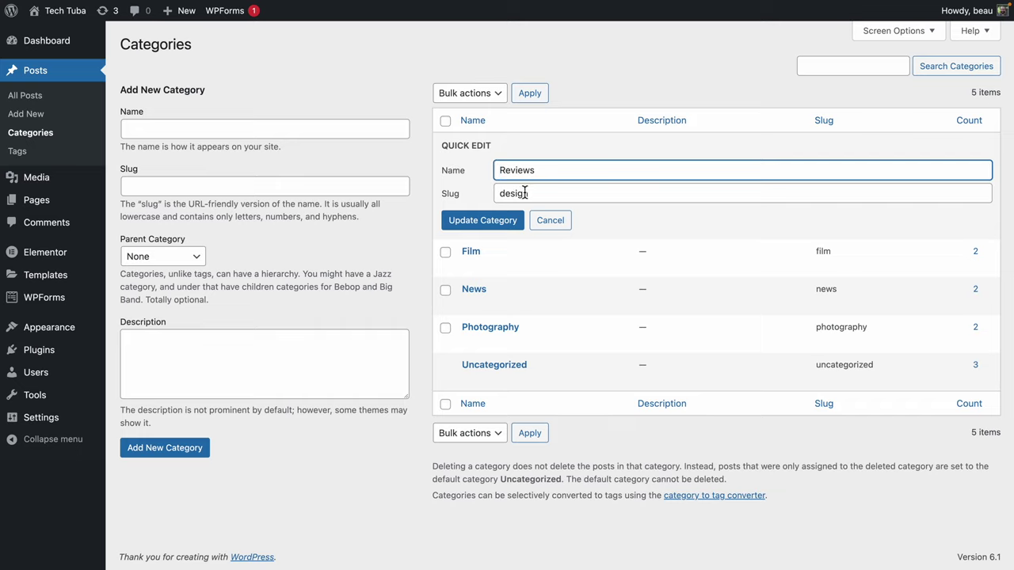
drag(529, 194, 497, 193)
text(reviews)
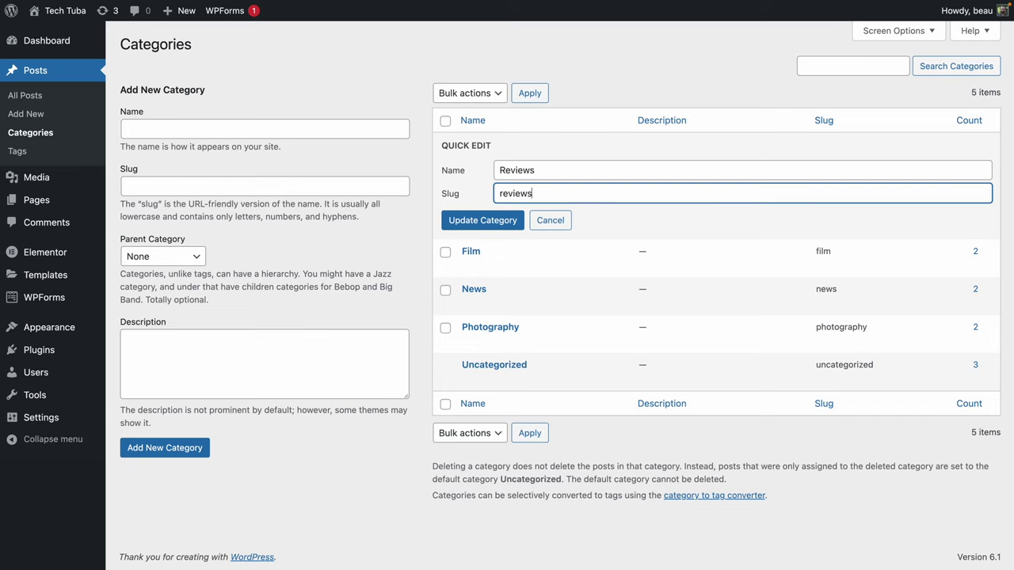
click(502, 220)
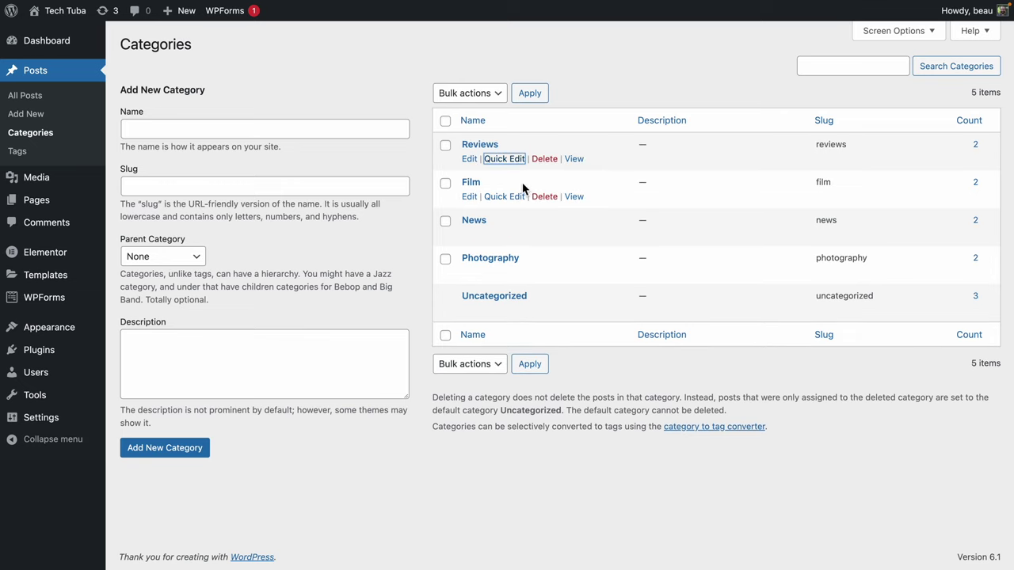
Quick-edit Film into Gaming.
click(504, 197)
drag(529, 206, 496, 231)
text(Gaming)
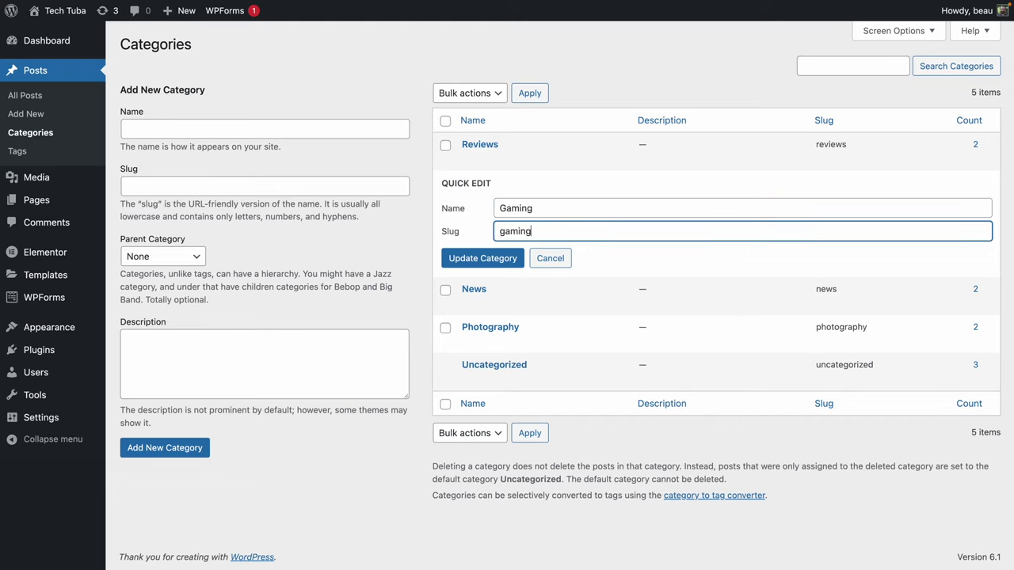
click(497, 259)
Quick-edit Photography into Software with the slug software.
click(511, 275)
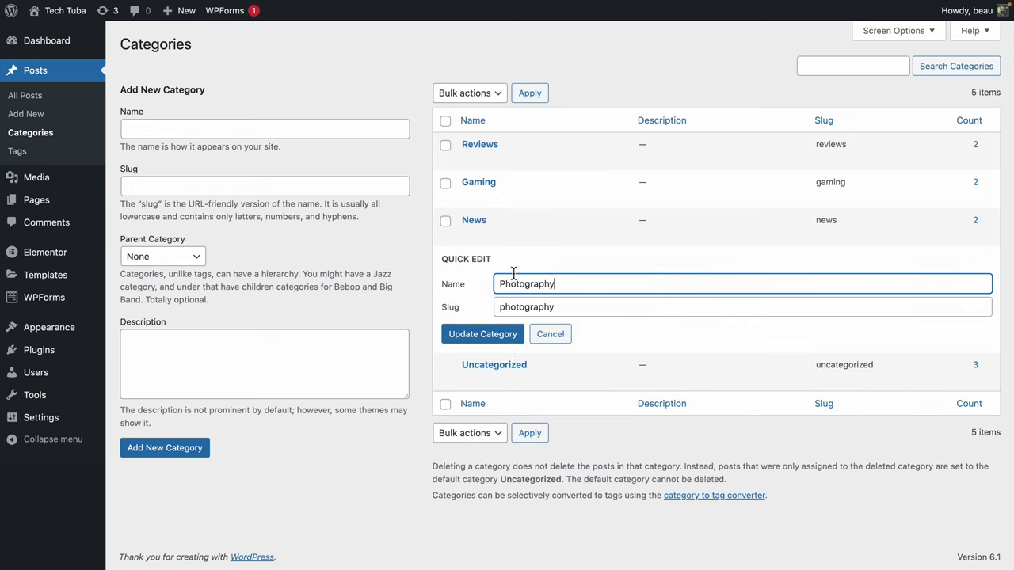
double_click(583, 293)
text(Sofgt)
click(543, 305)
double_click(541, 305)
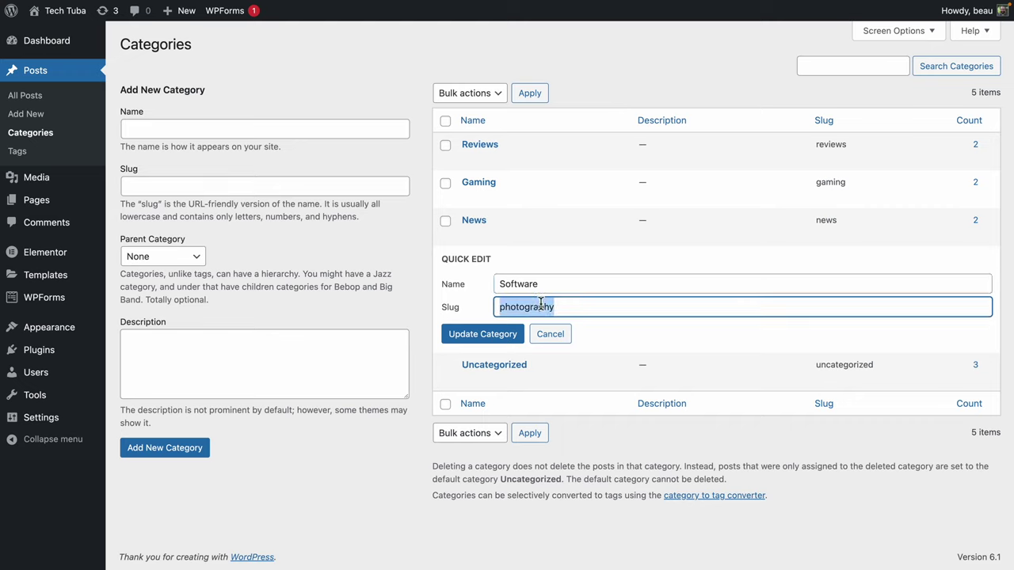
text(software)
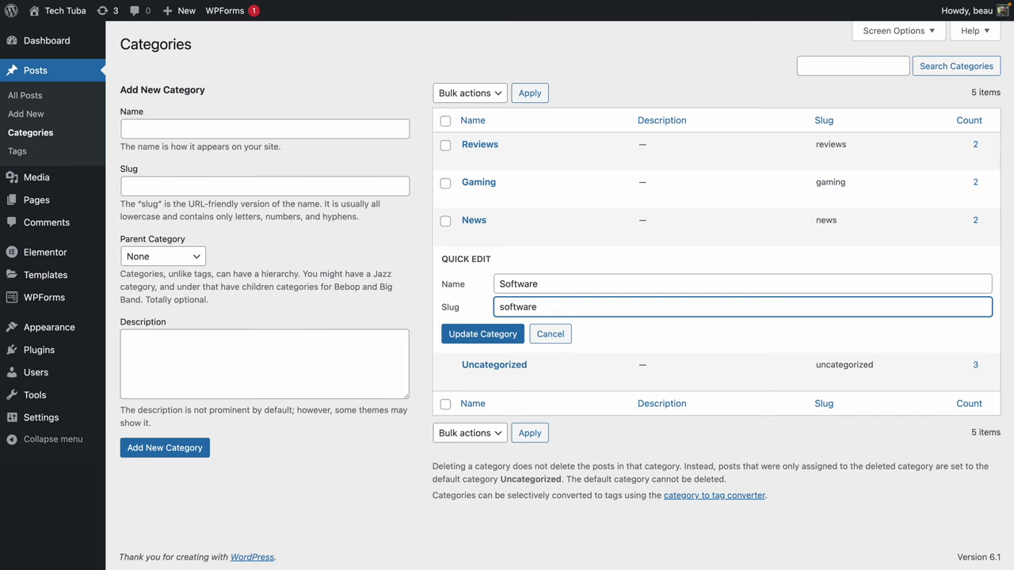
click(516, 339)
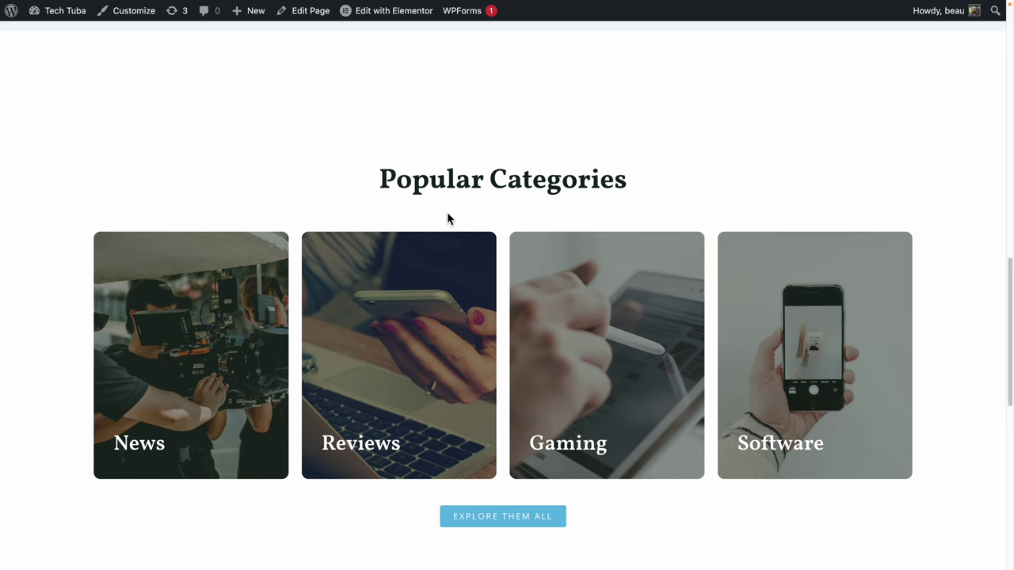
Reload the homepage to check the renamed categories.
scroll(329, 212, up, 3)
scroll(331, 207, up, 15)
scroll(330, 200, down, 1)
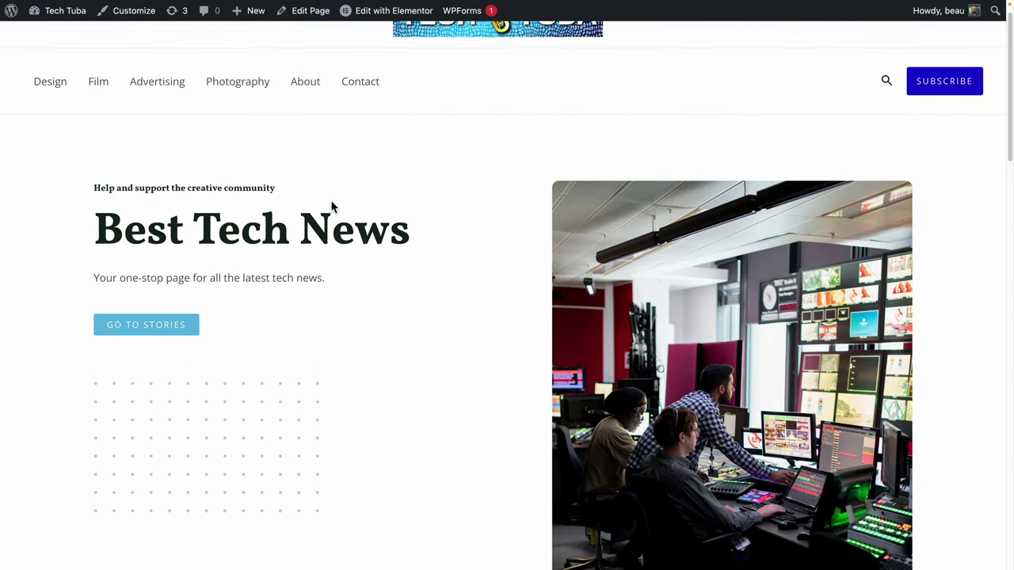
scroll(333, 202, up, 1)
key(super+r)
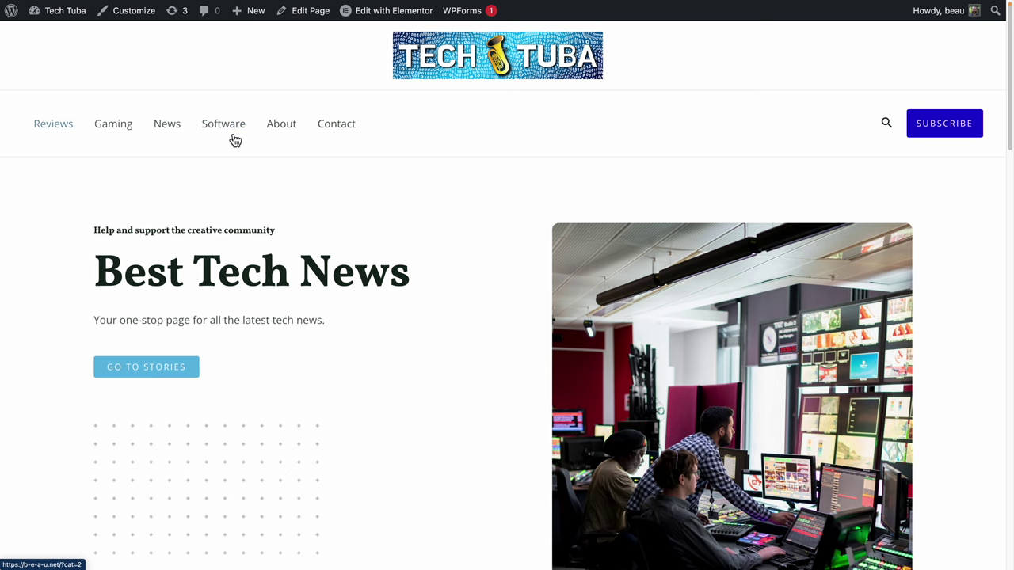
scroll(199, 246, down, 20)
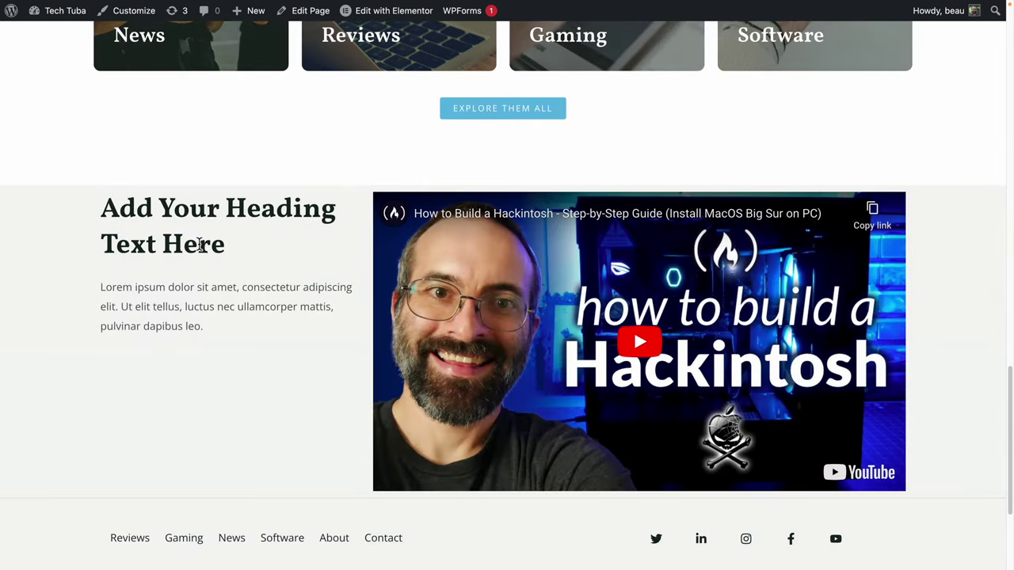
scroll(202, 245, up, 10)
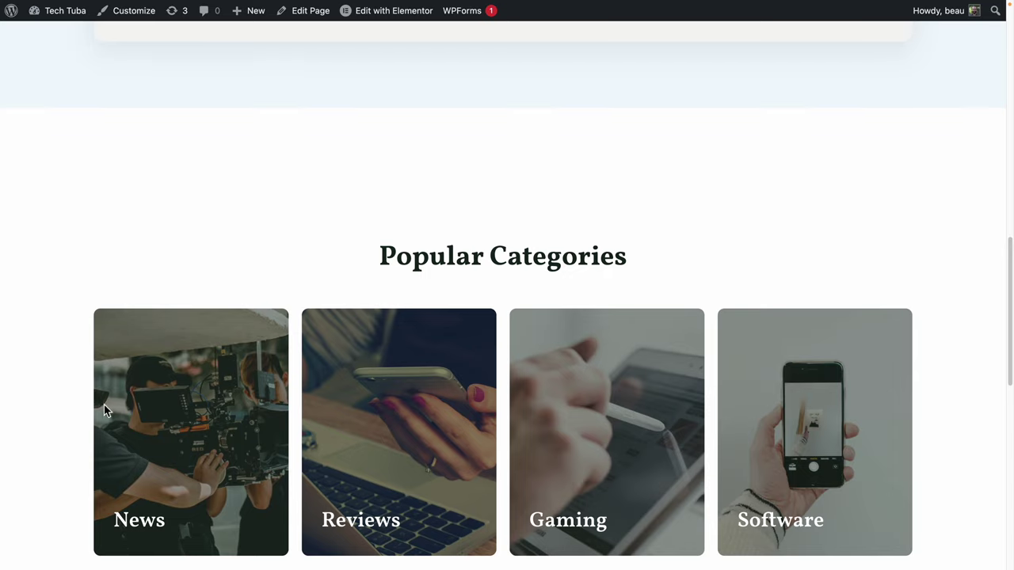
scroll(346, 389, up, 10)
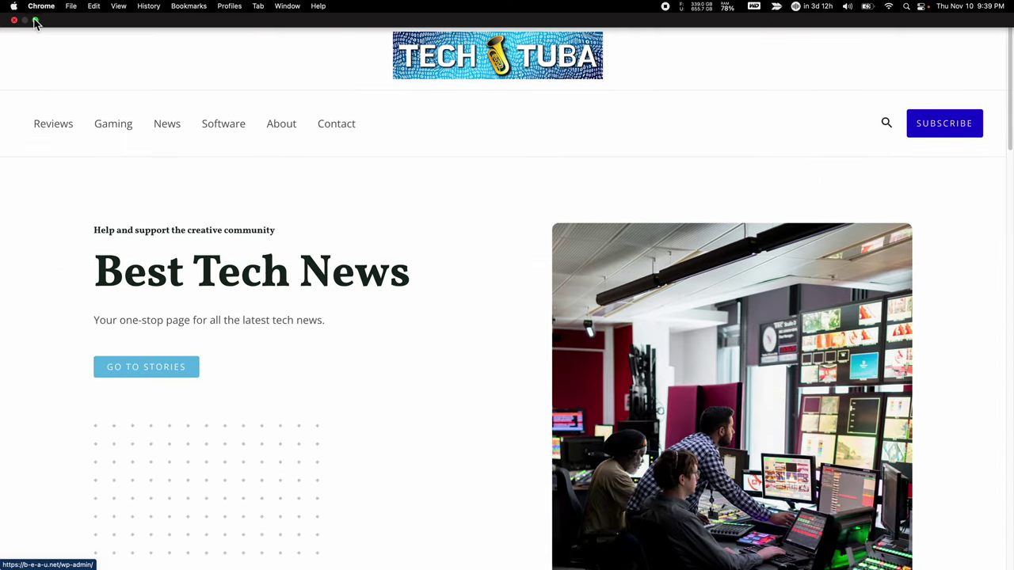
Switch back to the Categories admin tab and restore full screen.
click(35, 22)
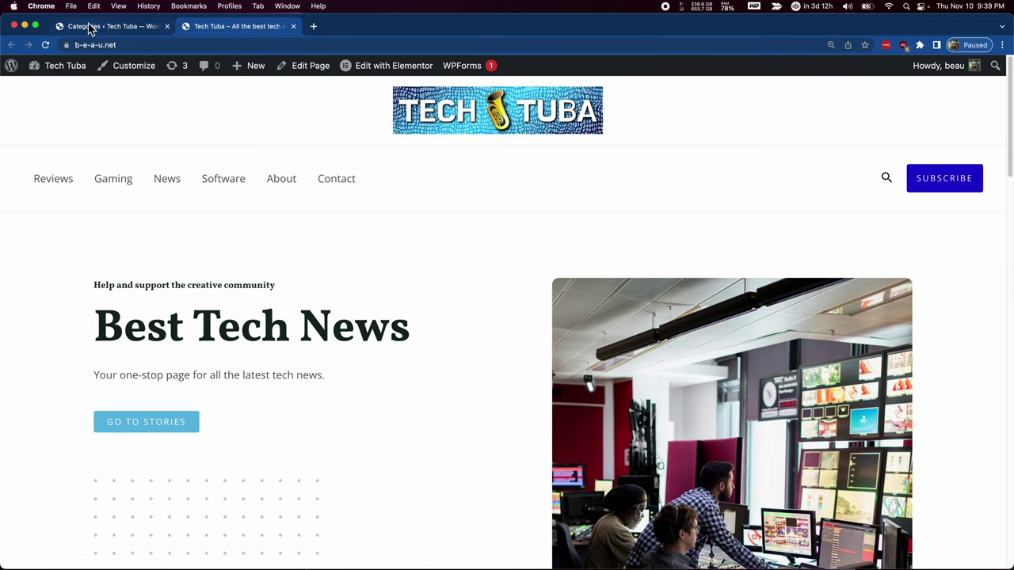
click(34, 27)
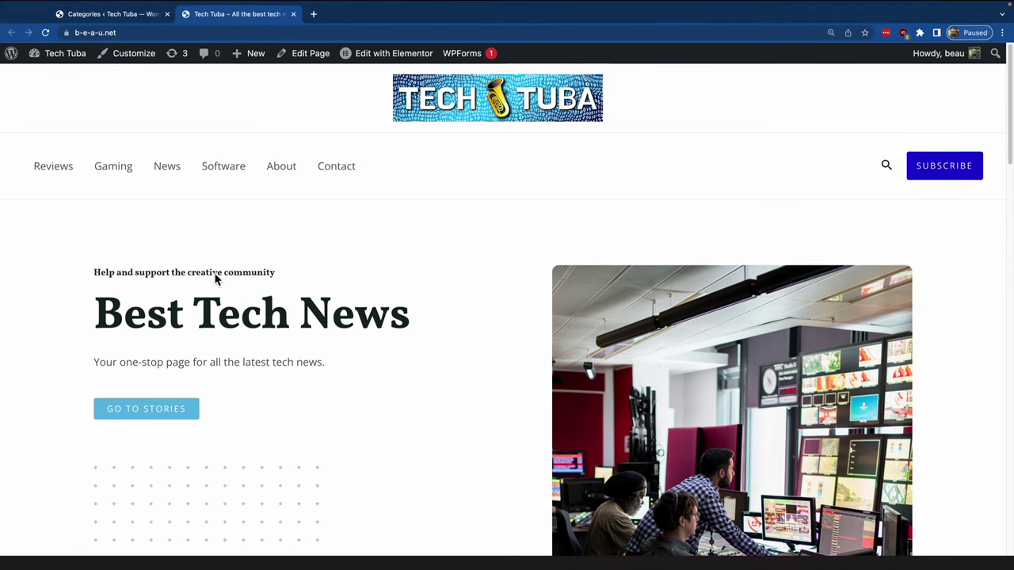
key(super+1)
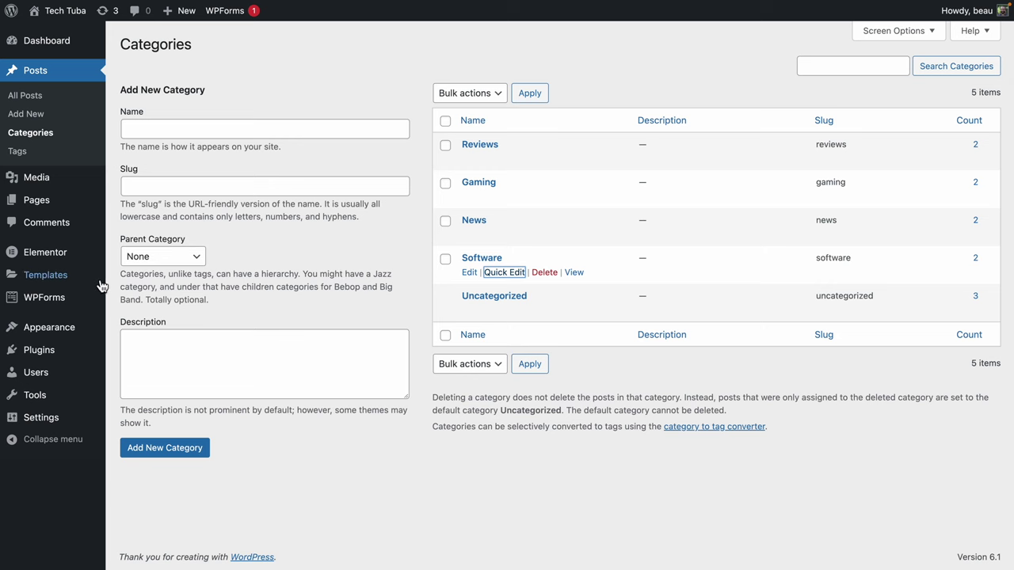
Drag News above Reviews in the menu and save the new order.
mouse_move(55, 339)
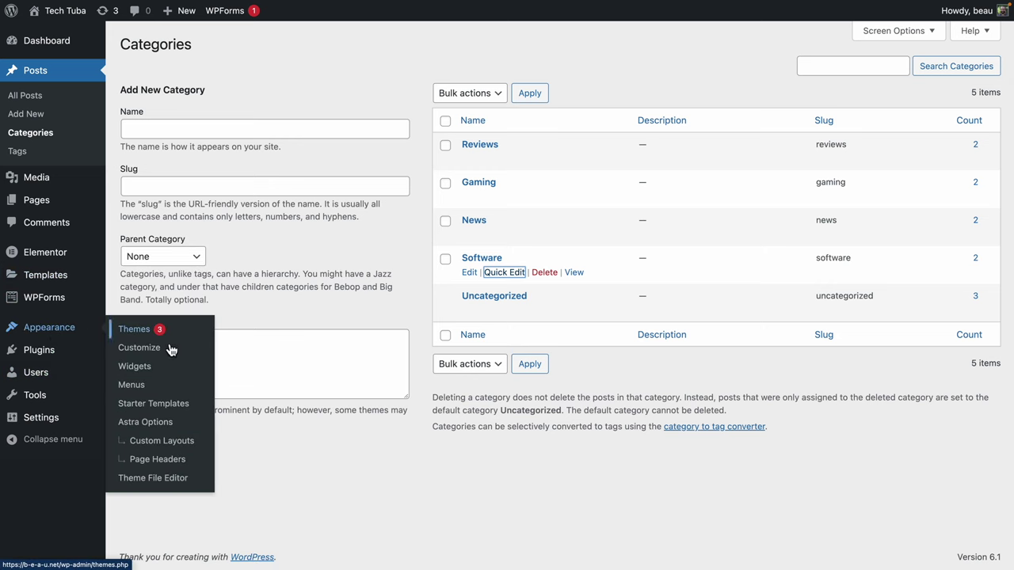
click(151, 385)
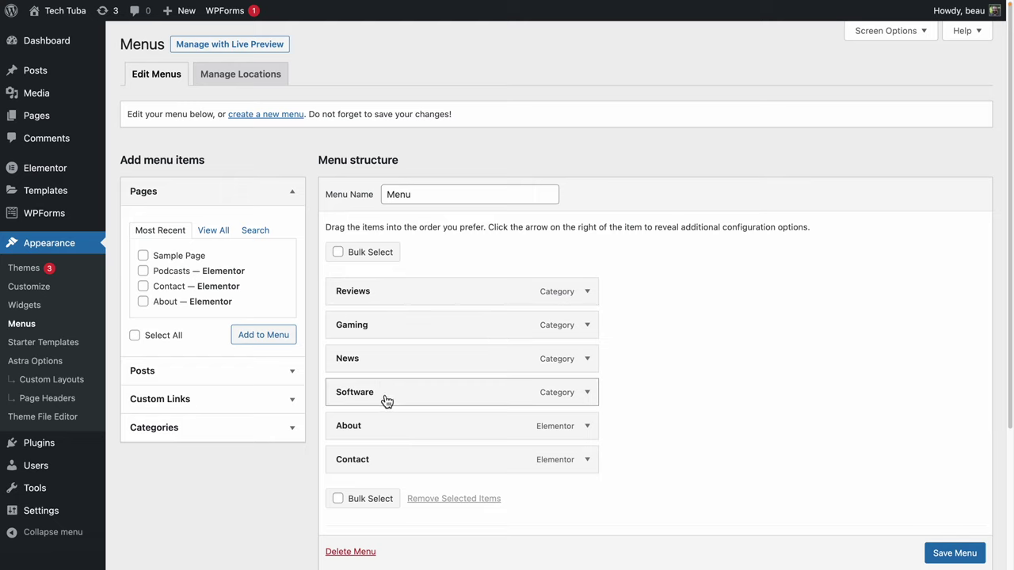
drag(385, 367, 379, 295)
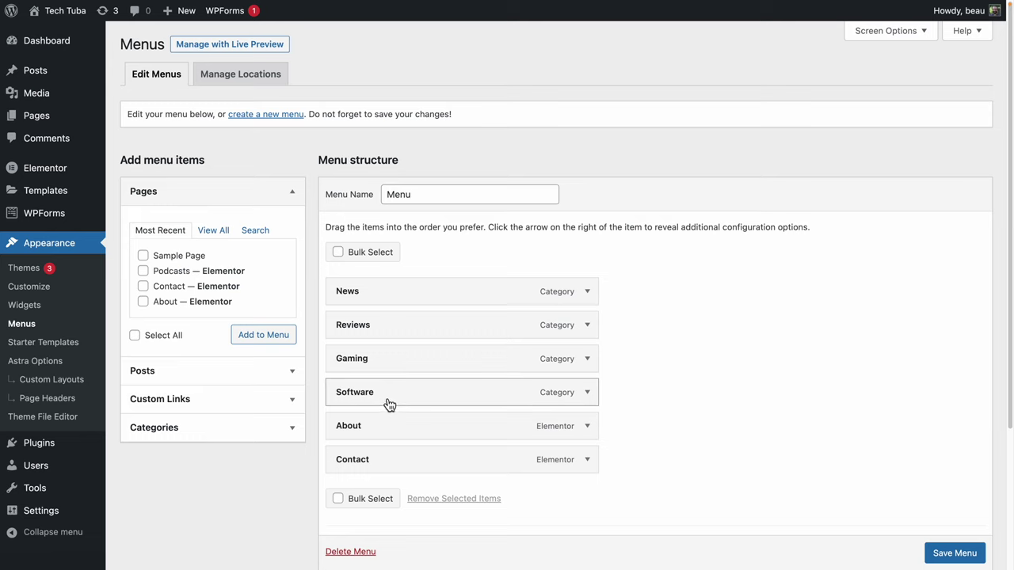
click(932, 552)
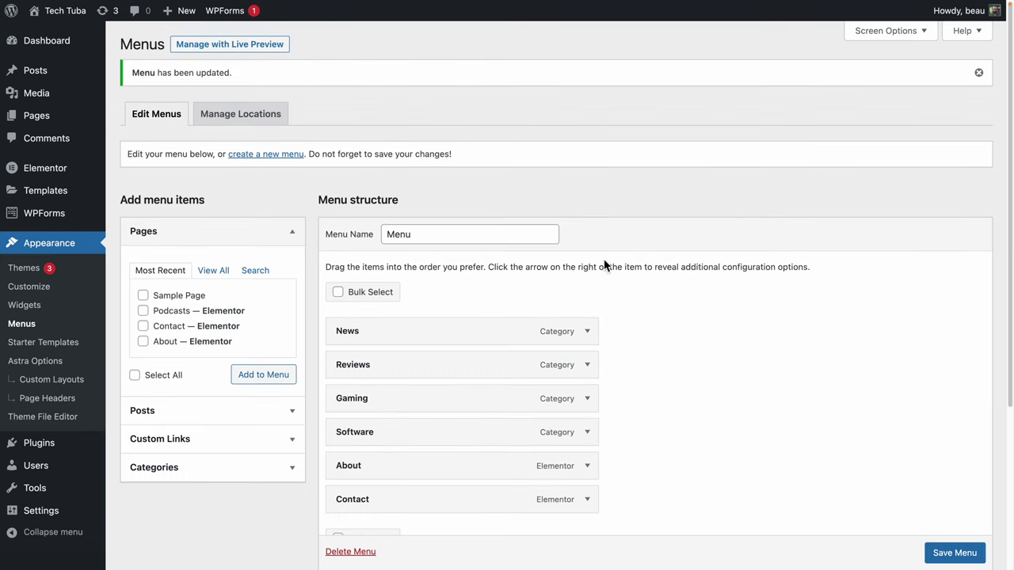
key(ctrl+Tab)
Reload the homepage and browse the News, Reviews and Gaming archives from the new menu.
key(ctrl+r)
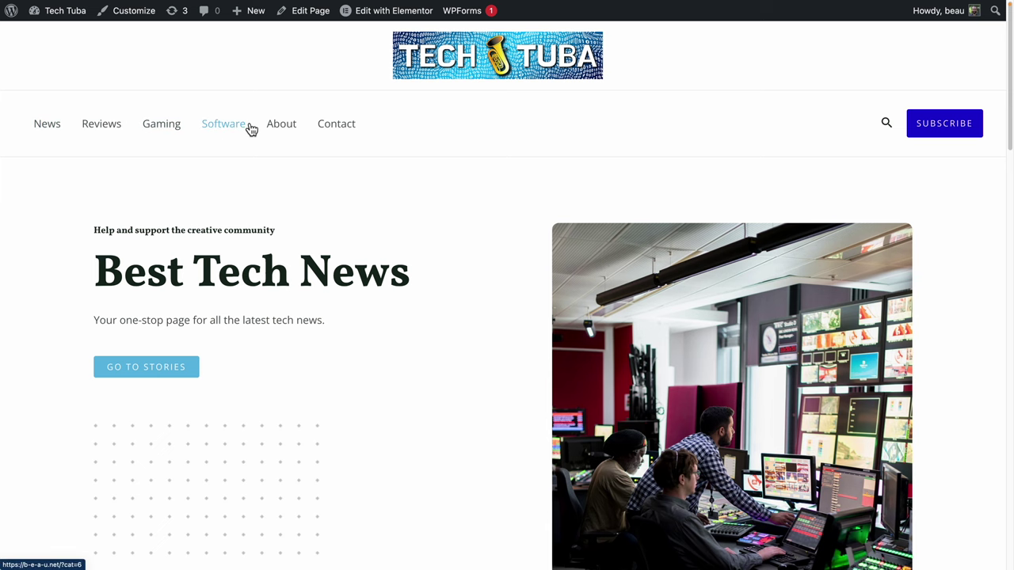
click(57, 129)
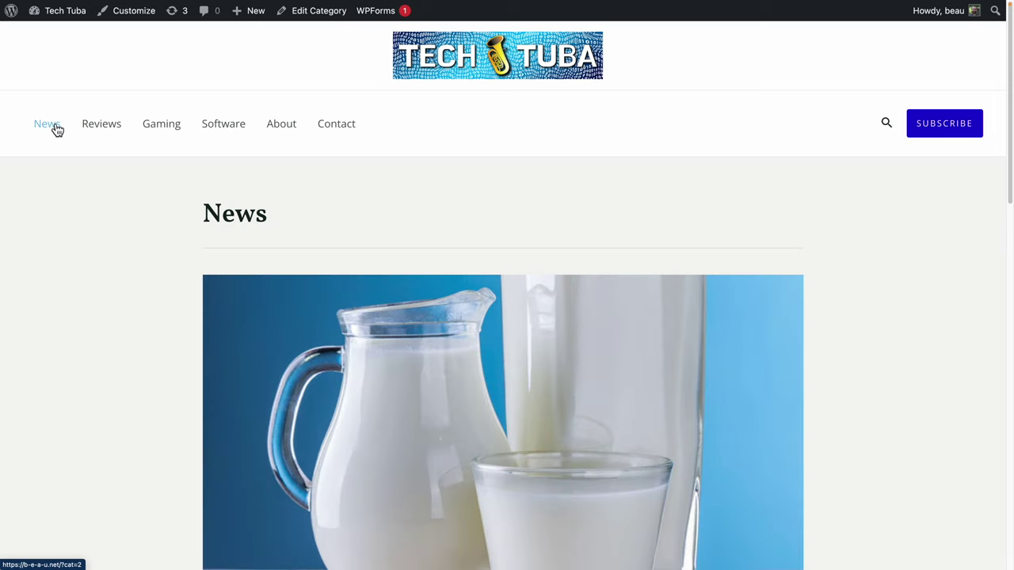
scroll(317, 295, down, 5)
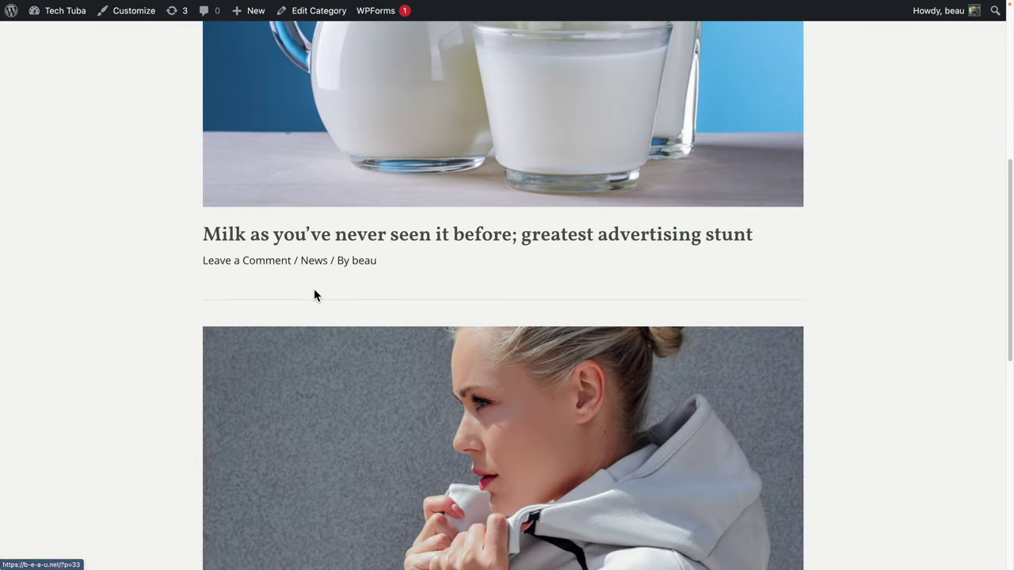
scroll(314, 291, down, 7)
scroll(314, 291, up, 15)
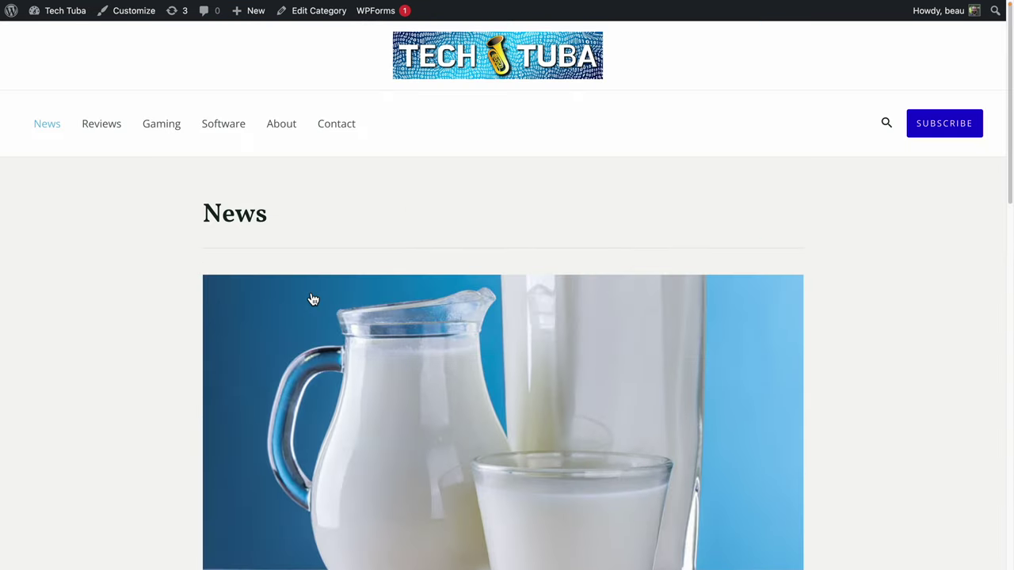
click(94, 129)
scroll(362, 297, down, 10)
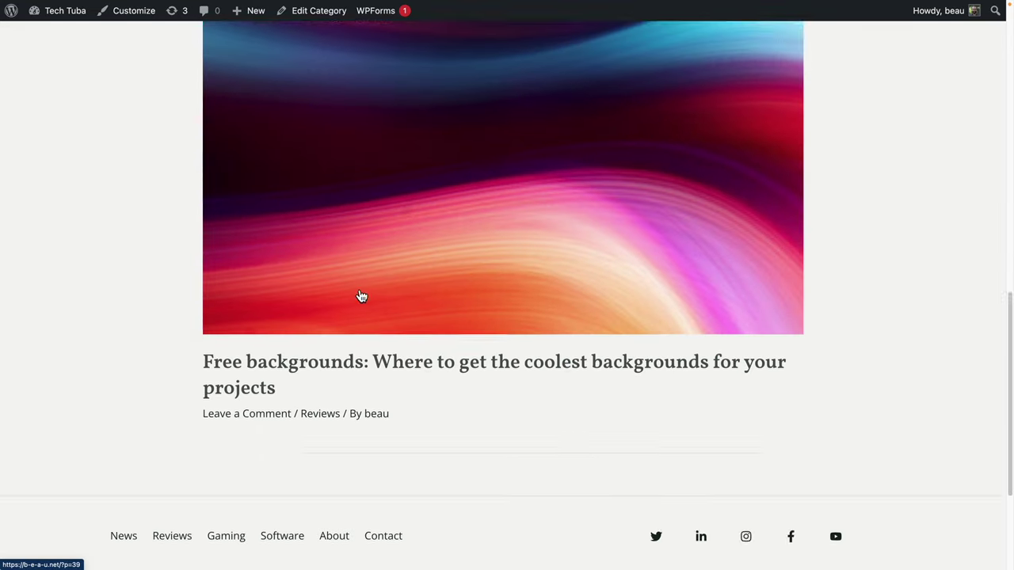
scroll(358, 293, down, 3)
scroll(356, 289, up, 15)
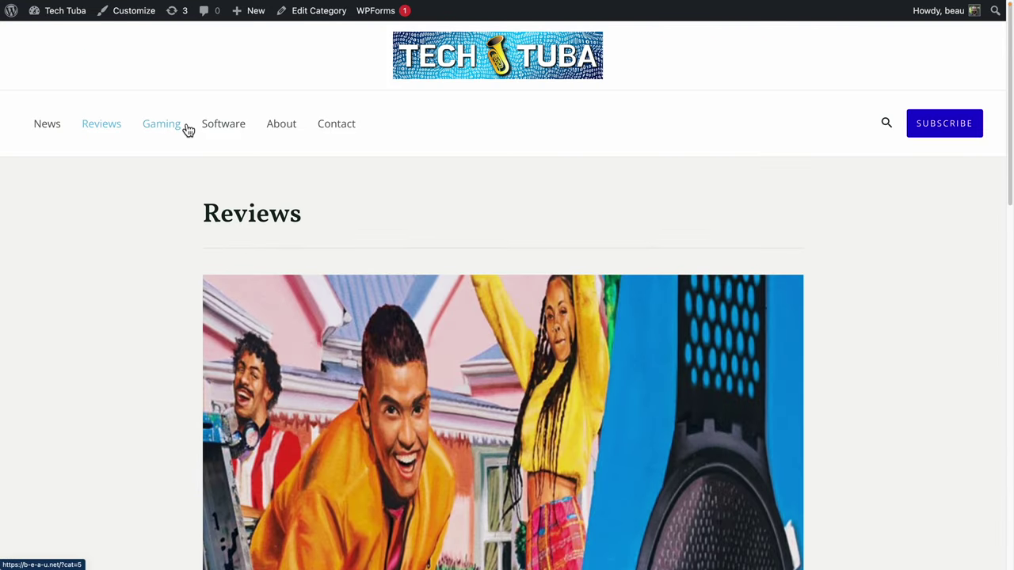
click(162, 124)
scroll(337, 317, down, 5)
Return to the News archive and scroll through its posts.
click(122, 372)
scroll(133, 347, down, 5)
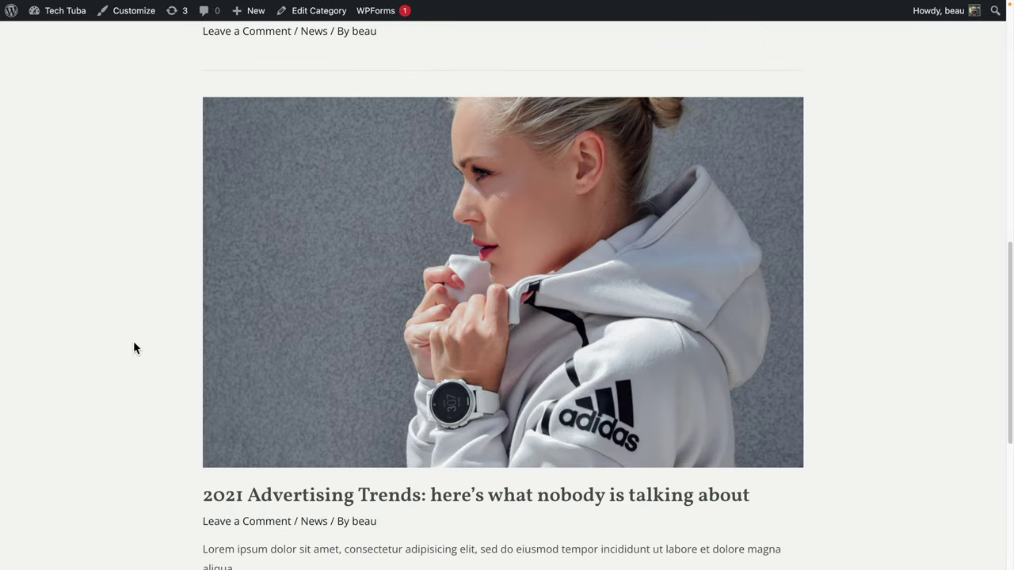
scroll(133, 347, up, 8)
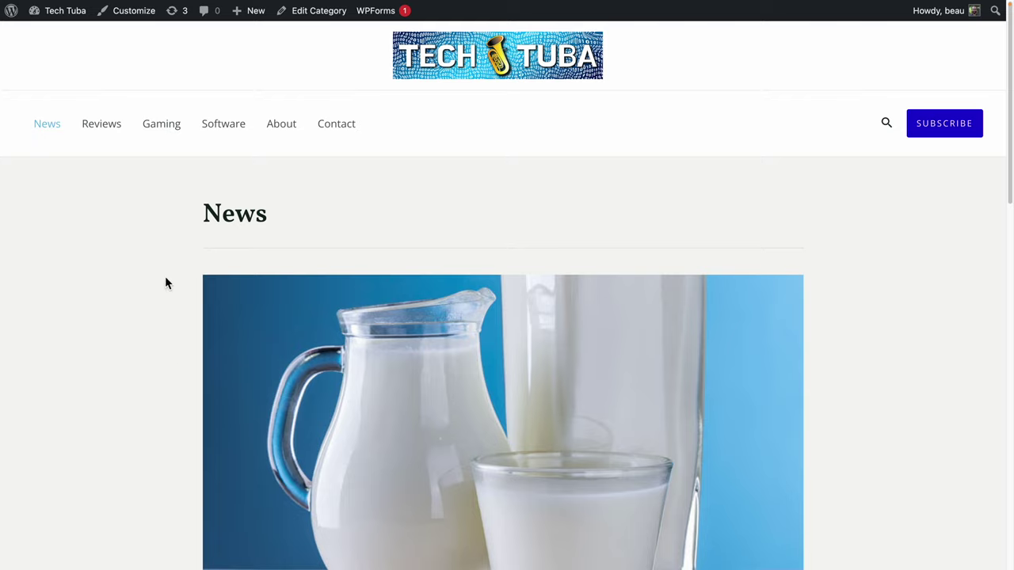
scroll(145, 332, down, 15)
scroll(145, 338, up, 15)
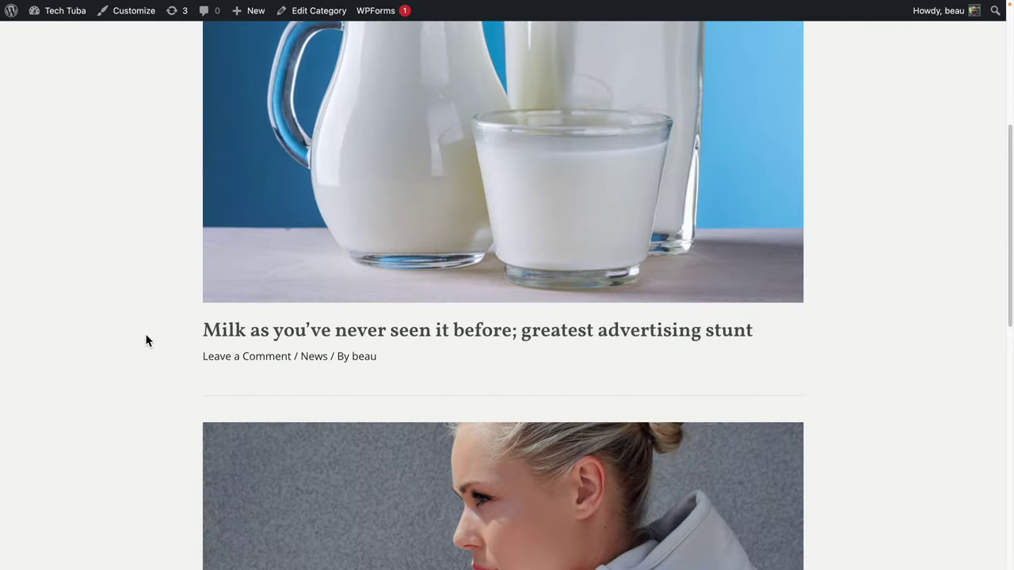
scroll(146, 341, down, 6)
scroll(127, 331, up, 6)
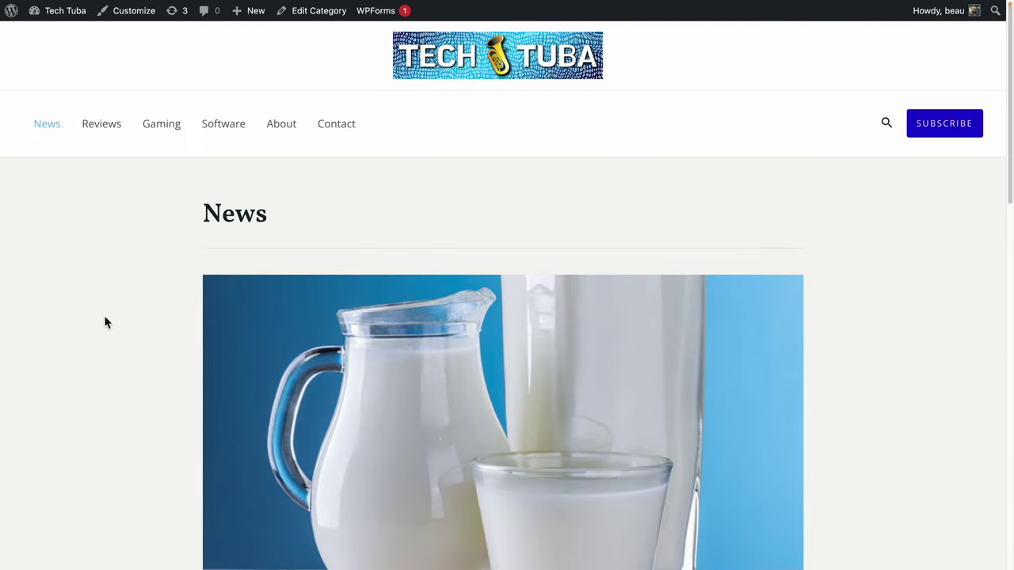
scroll(105, 322, down, 11)
scroll(105, 317, down, 3)
scroll(105, 317, up, 10)
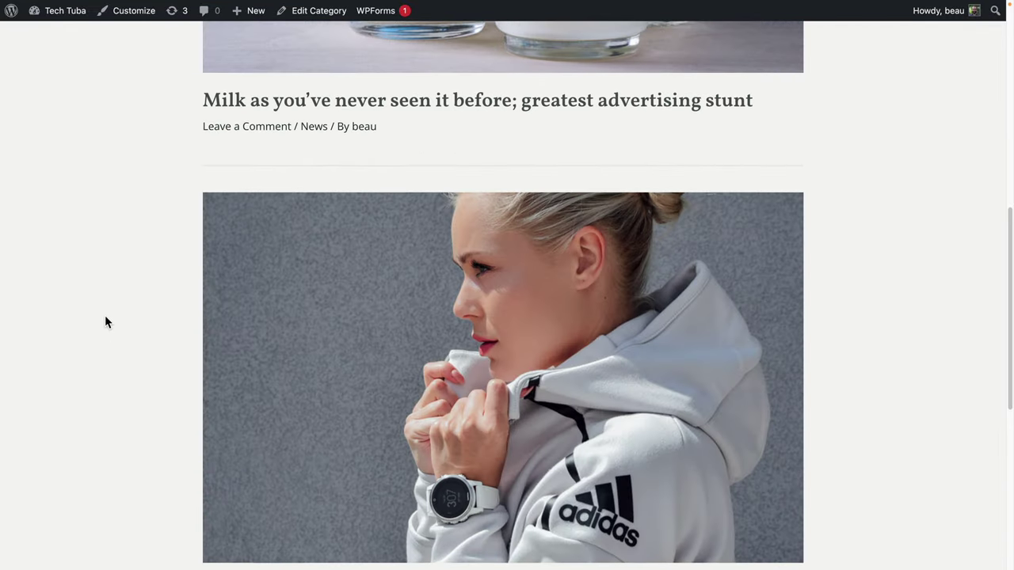
Open the Milk post, return to the News archive, then launch the Customizer.
click(384, 477)
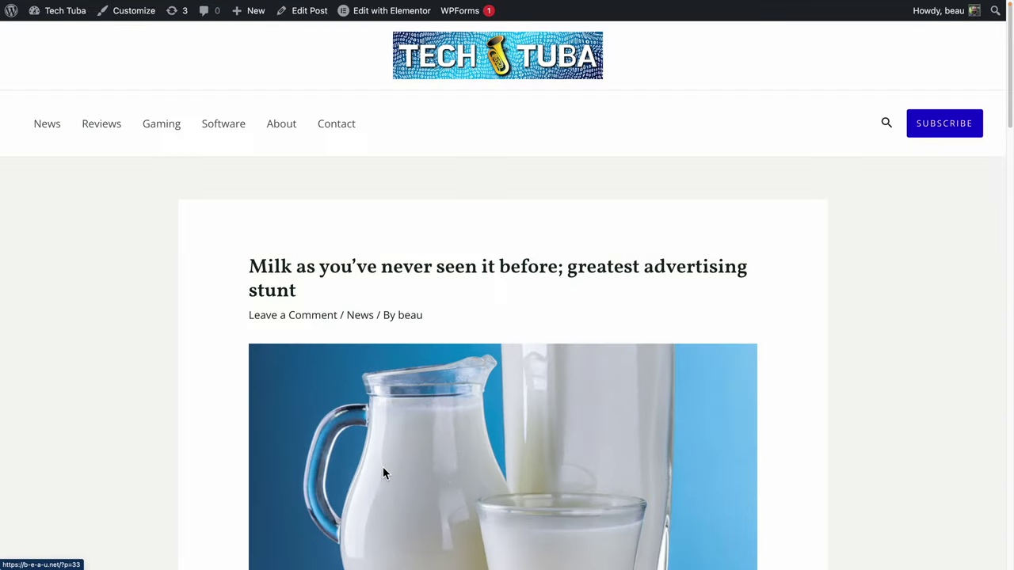
scroll(222, 417, down, 8)
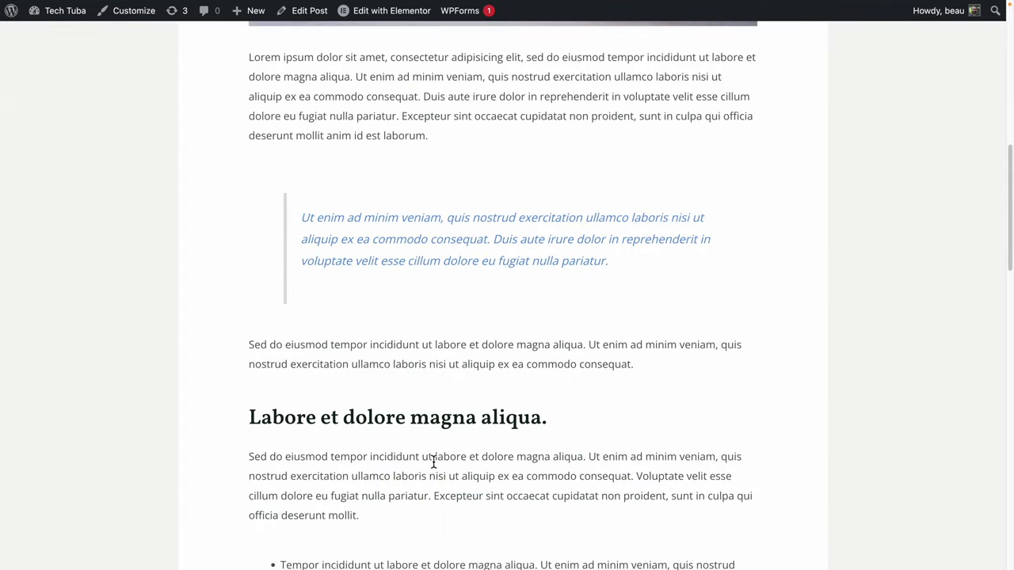
scroll(419, 464, down, 5)
scroll(419, 464, up, 10)
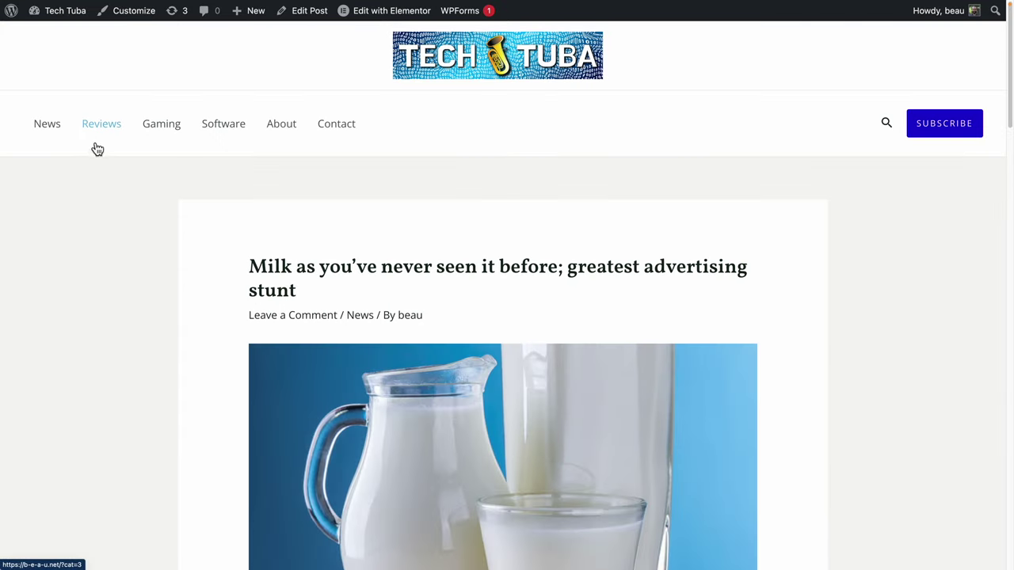
click(49, 132)
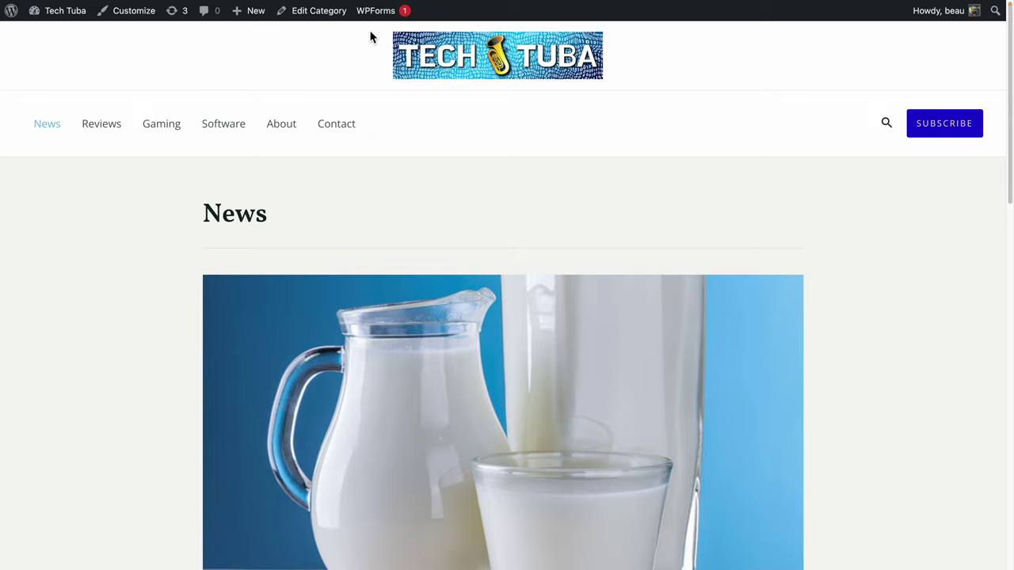
scroll(115, 280, down, 15)
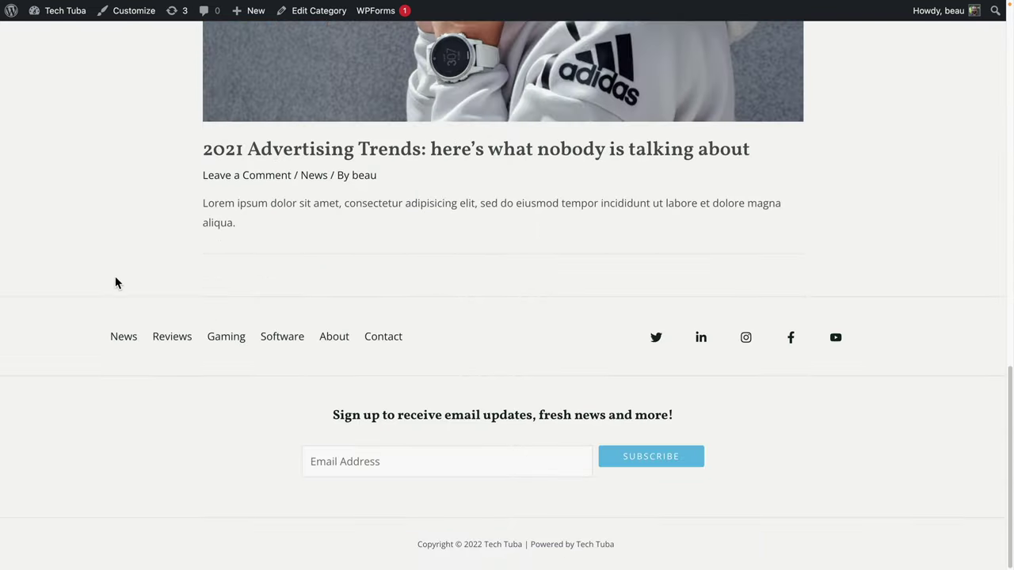
scroll(116, 280, up, 15)
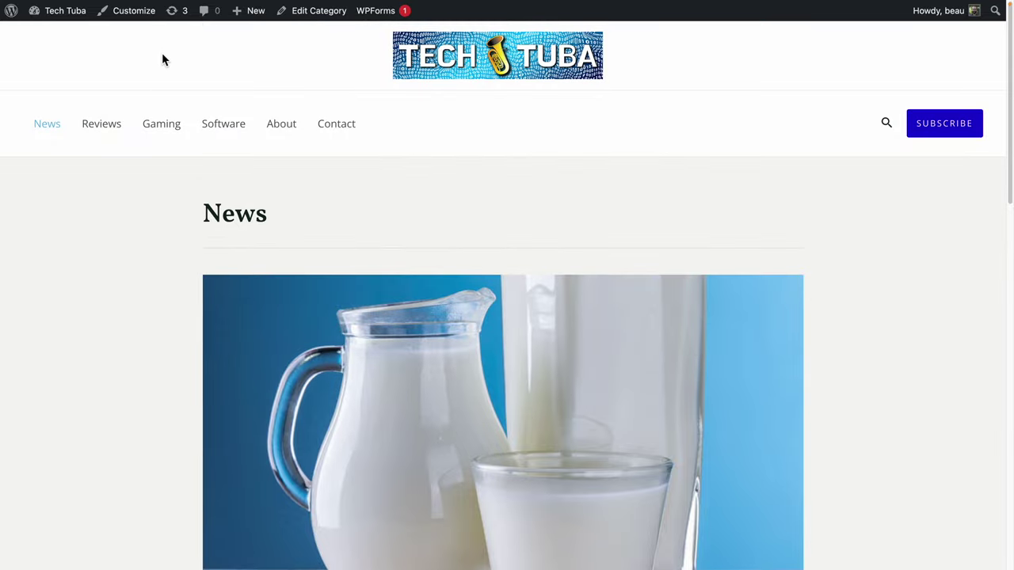
click(134, 15)
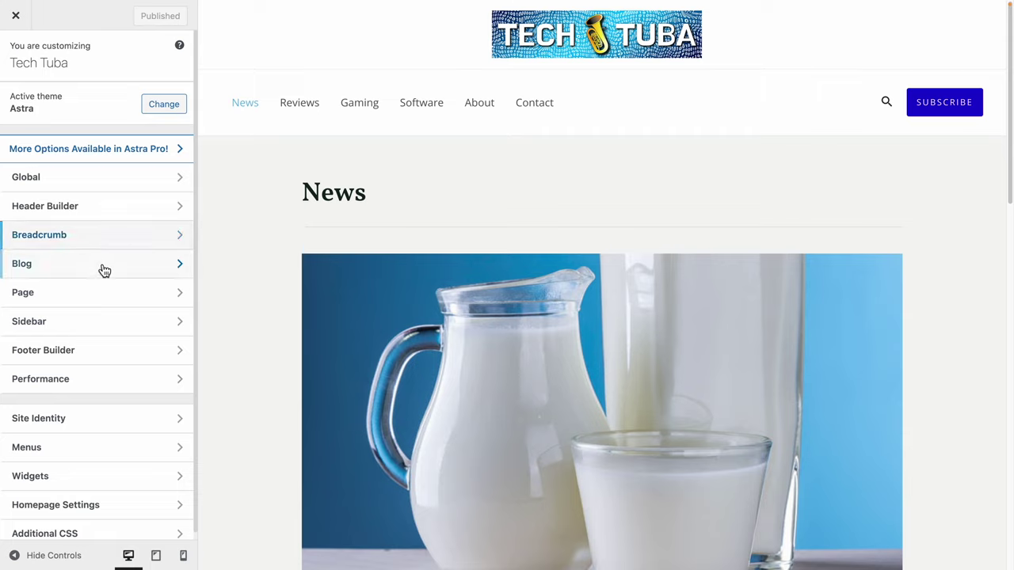
Look through the Blog / Archive and Single Post settings, ending on Blog / Archive.
click(99, 270)
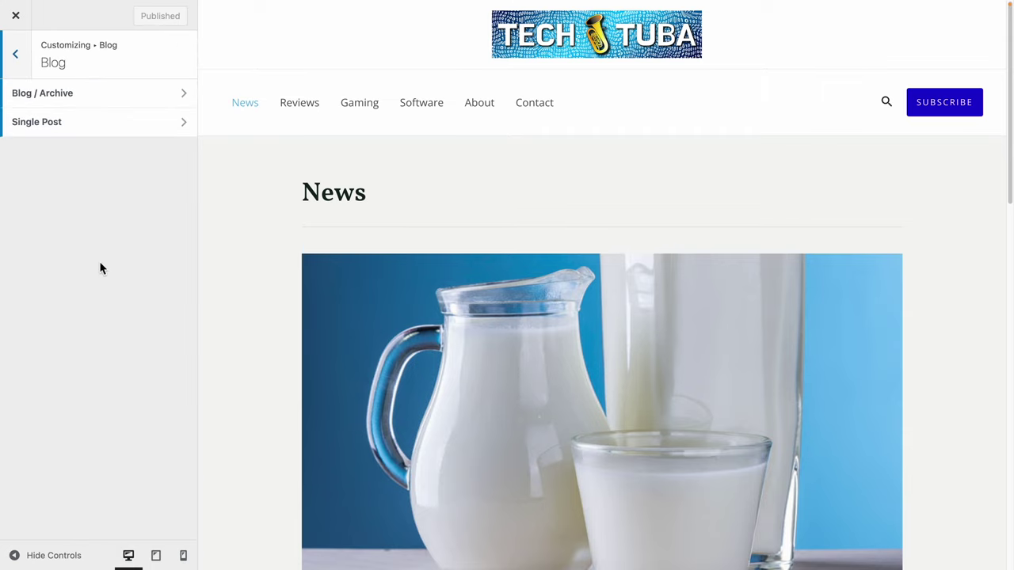
click(85, 97)
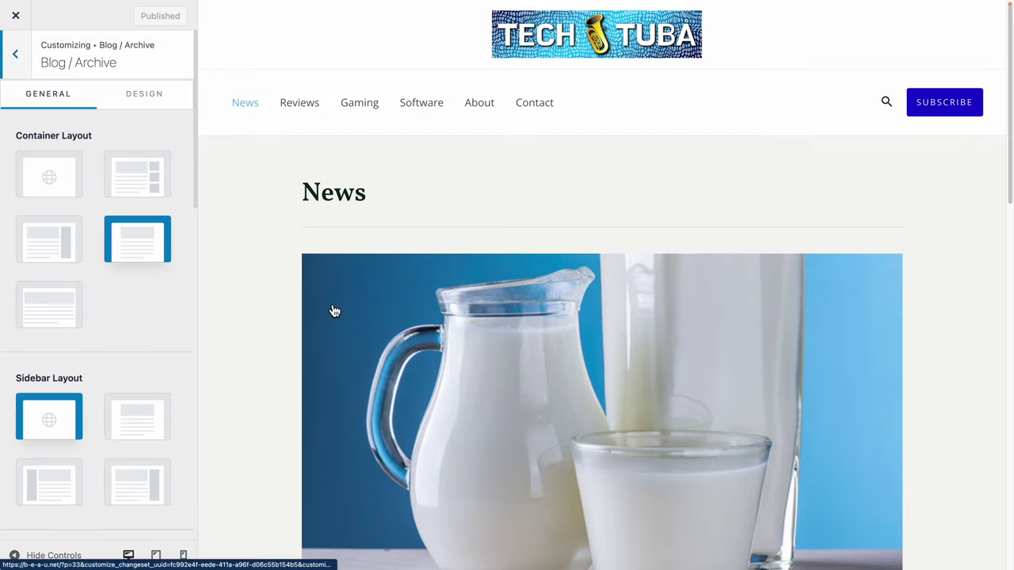
scroll(332, 310, down, 15)
scroll(332, 310, up, 15)
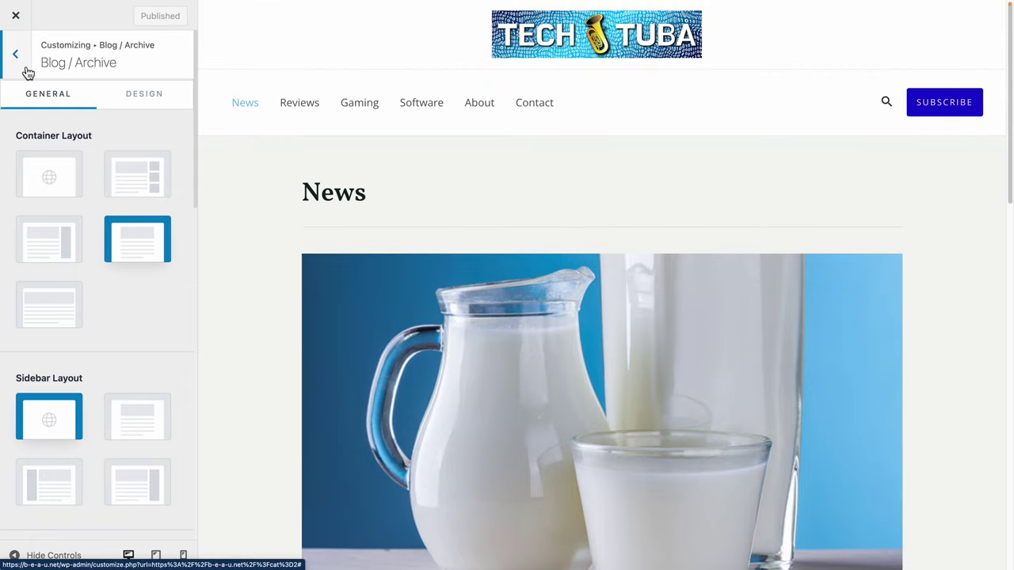
click(27, 73)
click(59, 125)
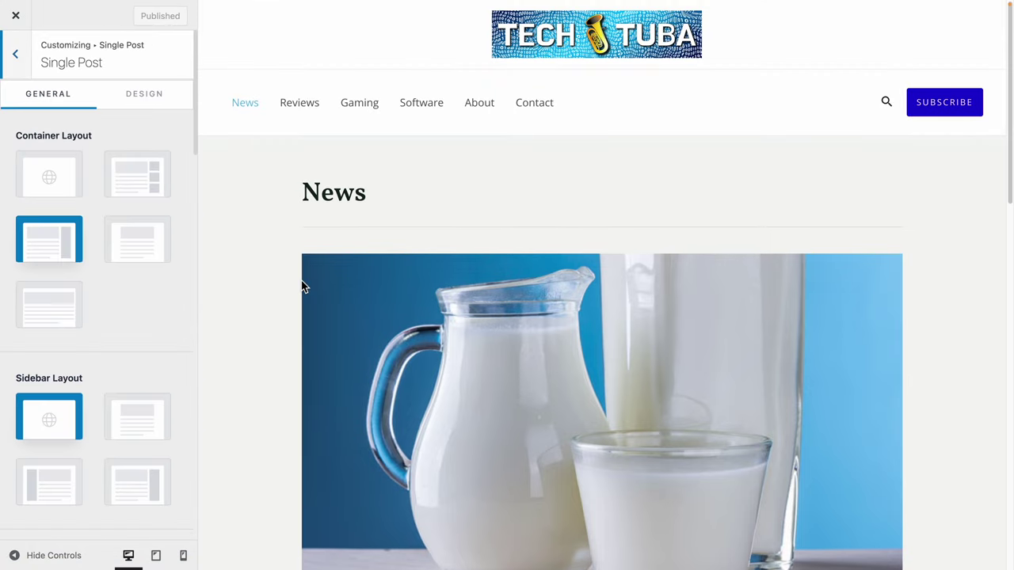
click(29, 72)
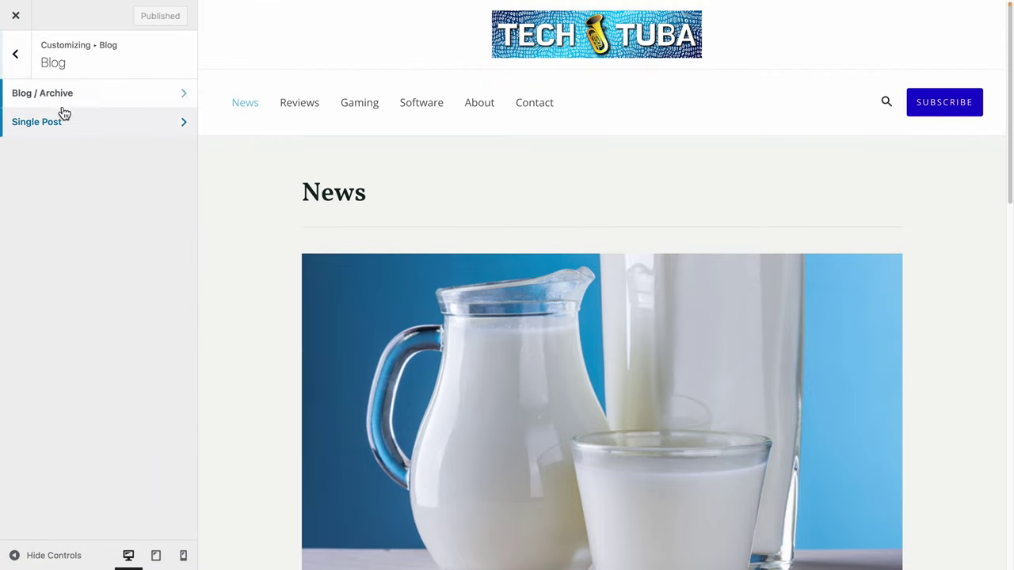
click(66, 102)
scroll(385, 335, down, 15)
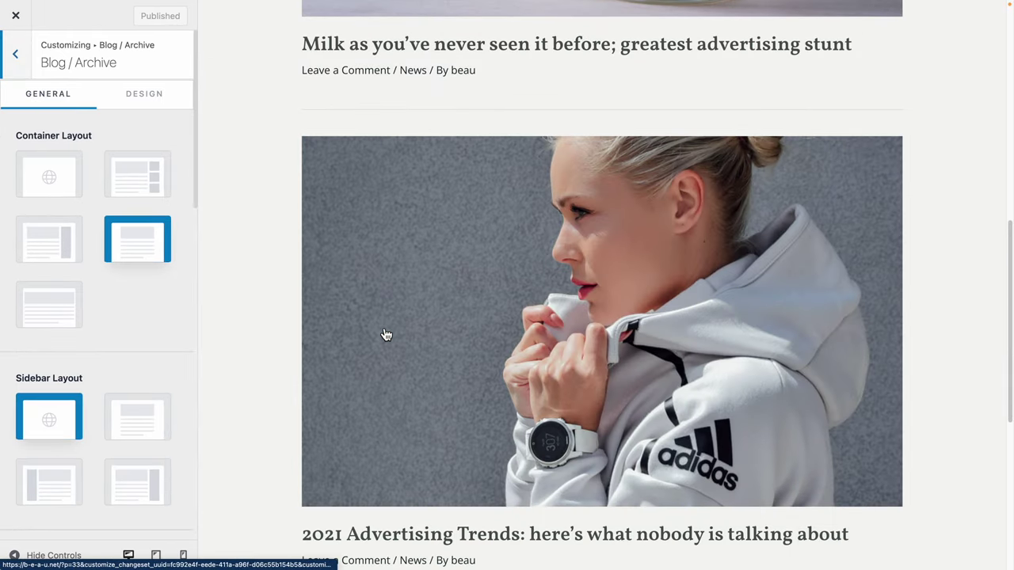
scroll(385, 335, up, 10)
scroll(385, 335, up, 5)
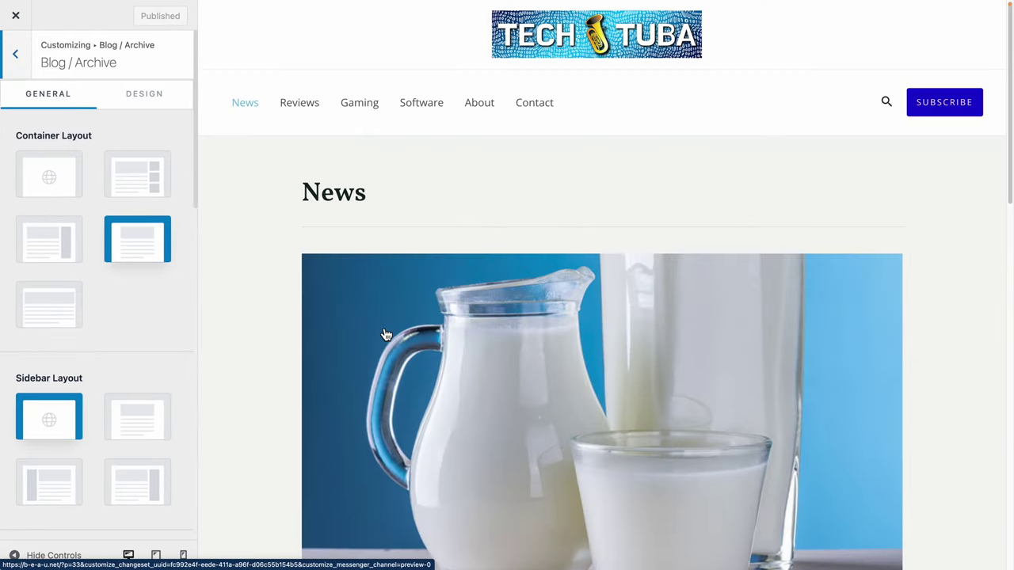
Try the Boxed, Content Boxed and Full Width / Stretched container layouts, keeping Full Width / Contained.
click(143, 173)
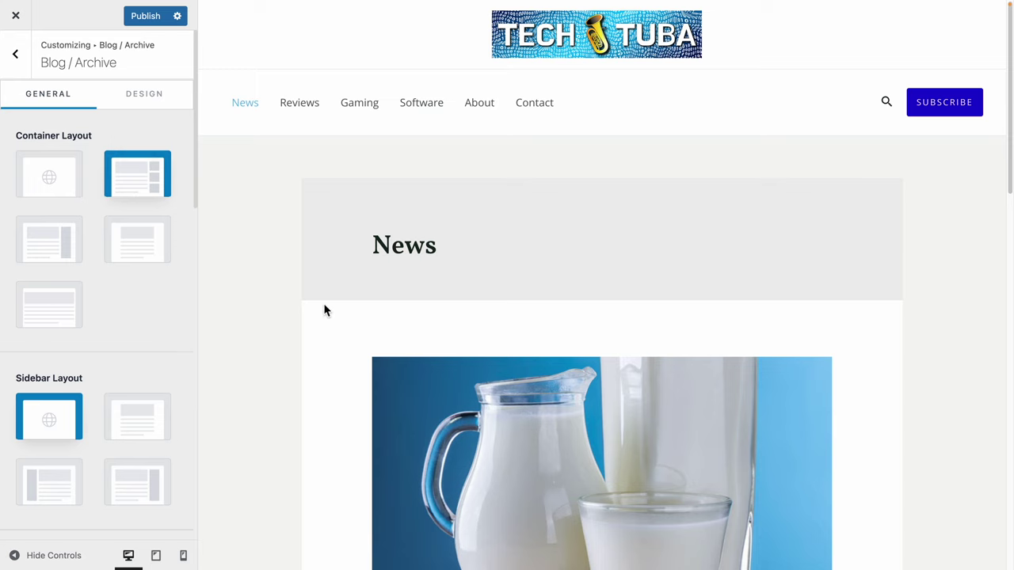
scroll(330, 309, down, 5)
scroll(331, 313, down, 7)
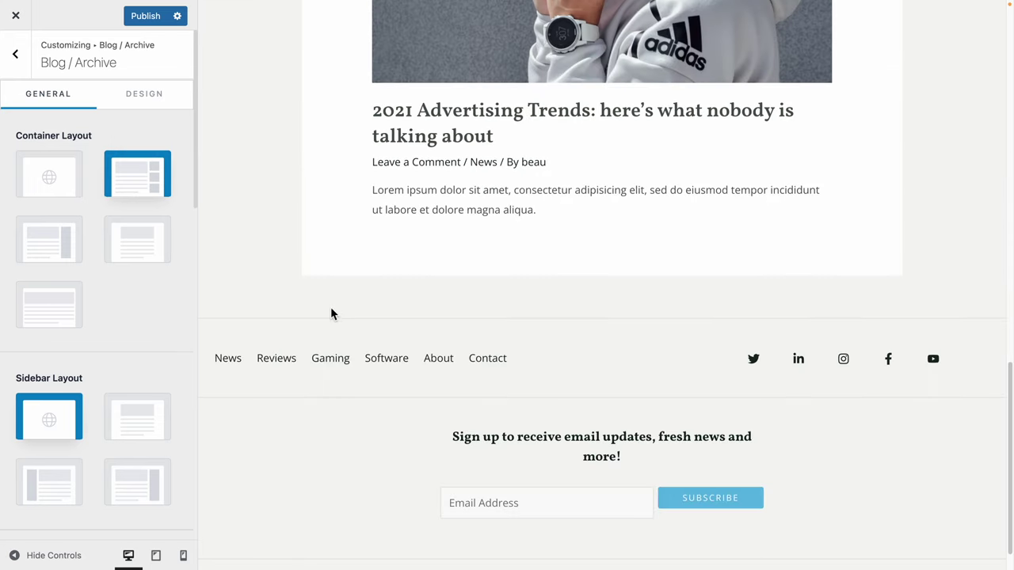
scroll(331, 313, up, 4)
scroll(330, 309, up, 8)
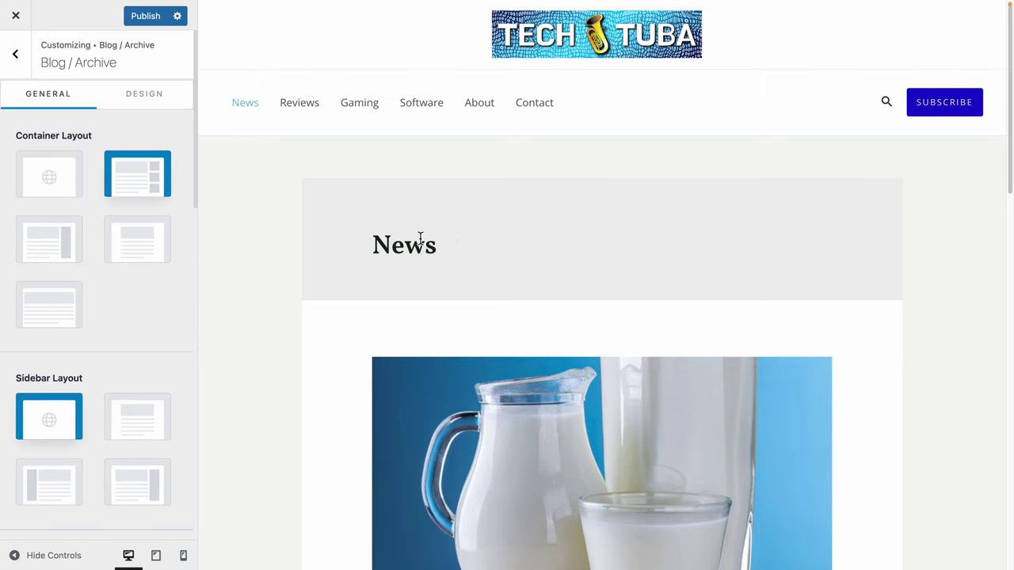
click(160, 257)
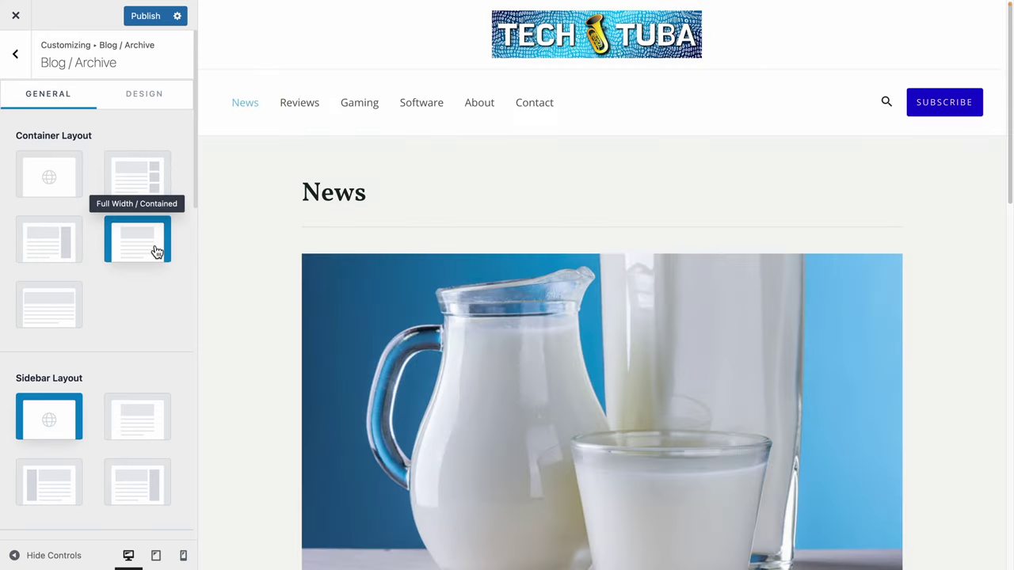
click(50, 242)
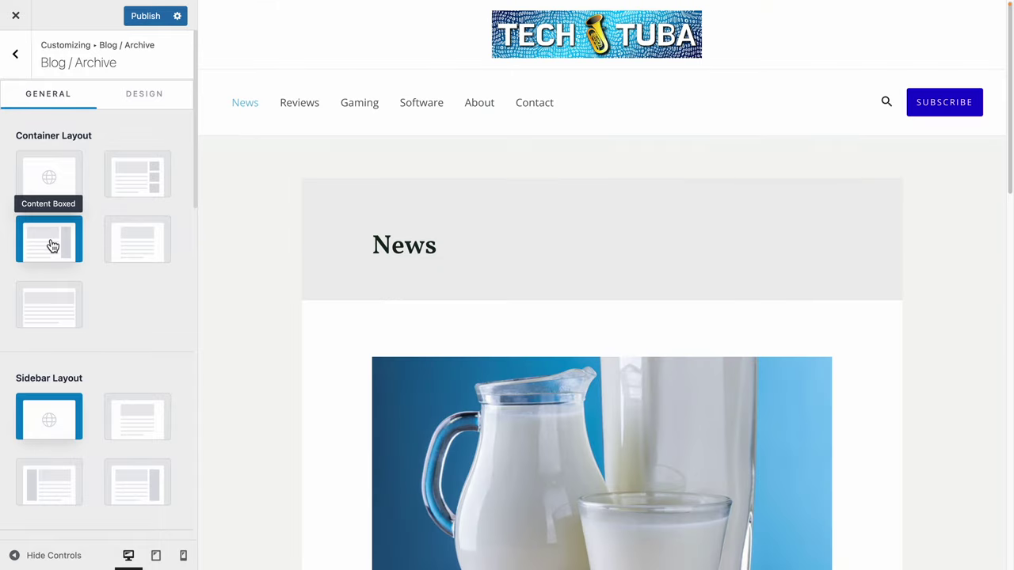
click(49, 308)
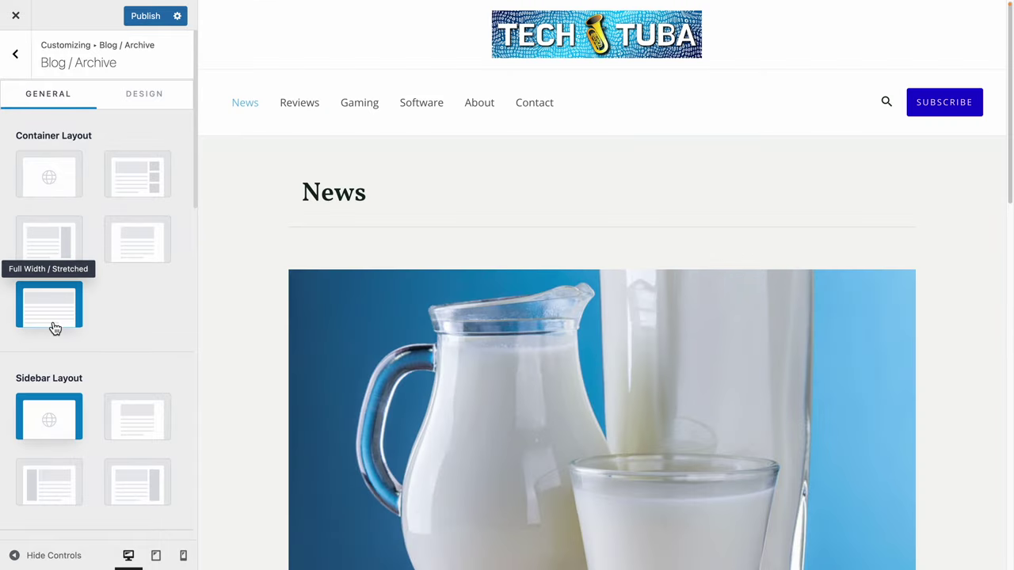
click(154, 244)
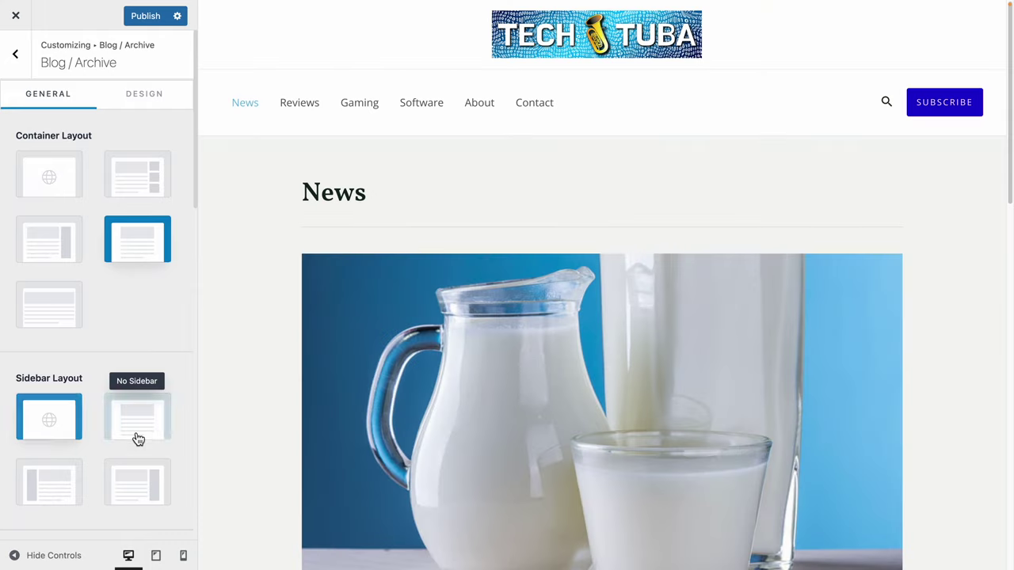
Try No Sidebar, Right Sidebar and Left Sidebar on the archive, settling on Right Sidebar.
click(135, 436)
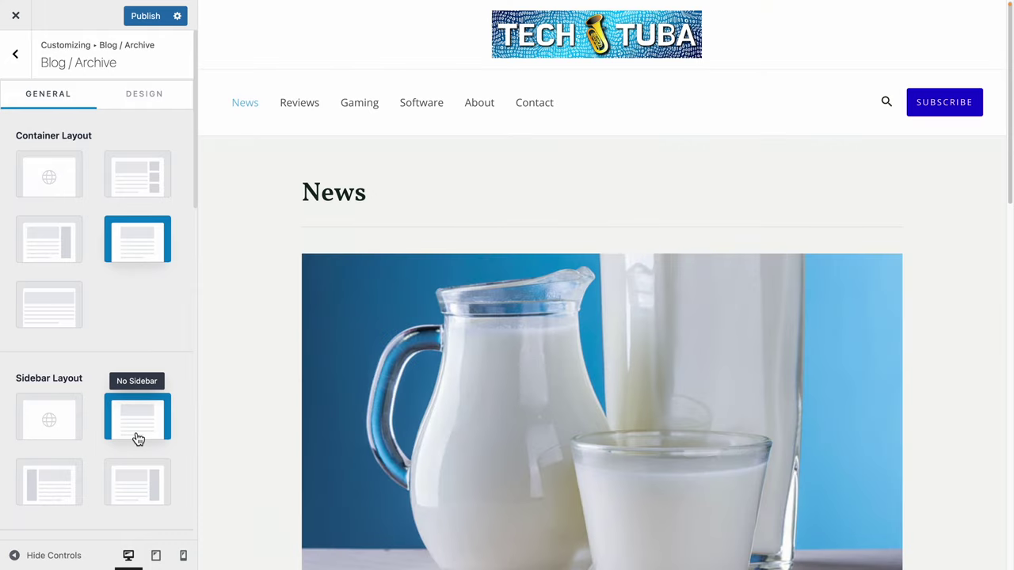
click(148, 490)
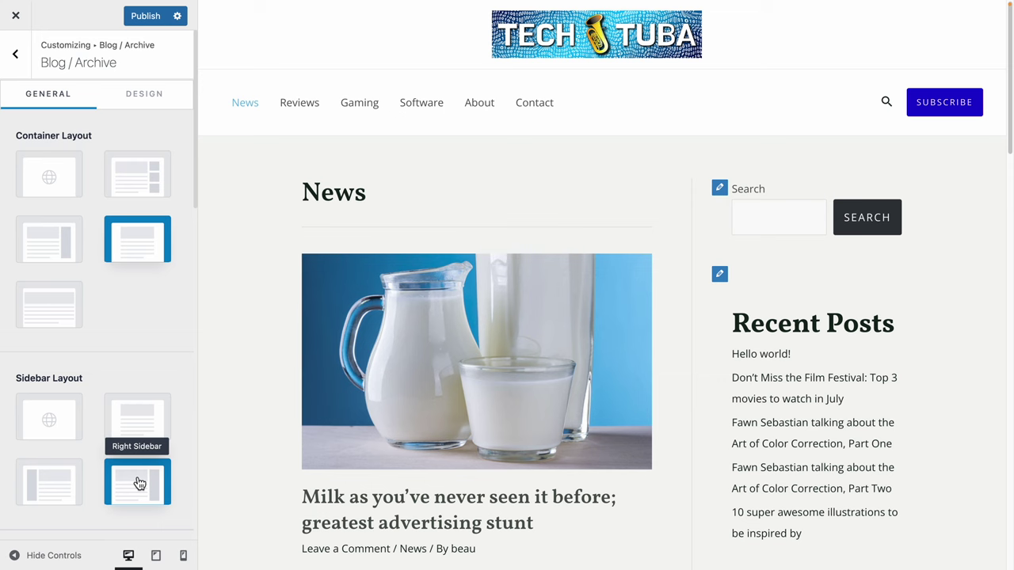
scroll(945, 406, down, 2)
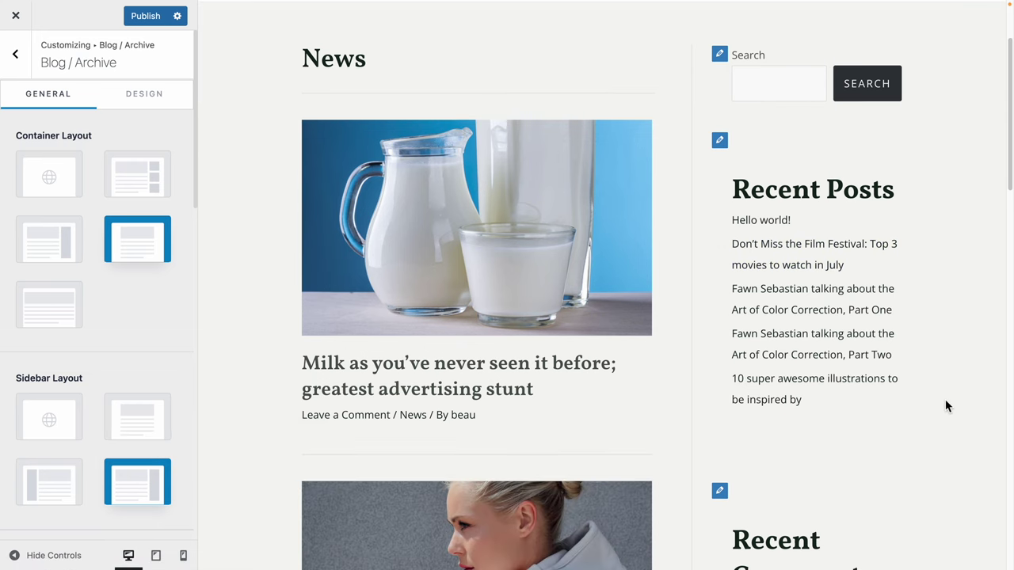
scroll(945, 399, up, 2)
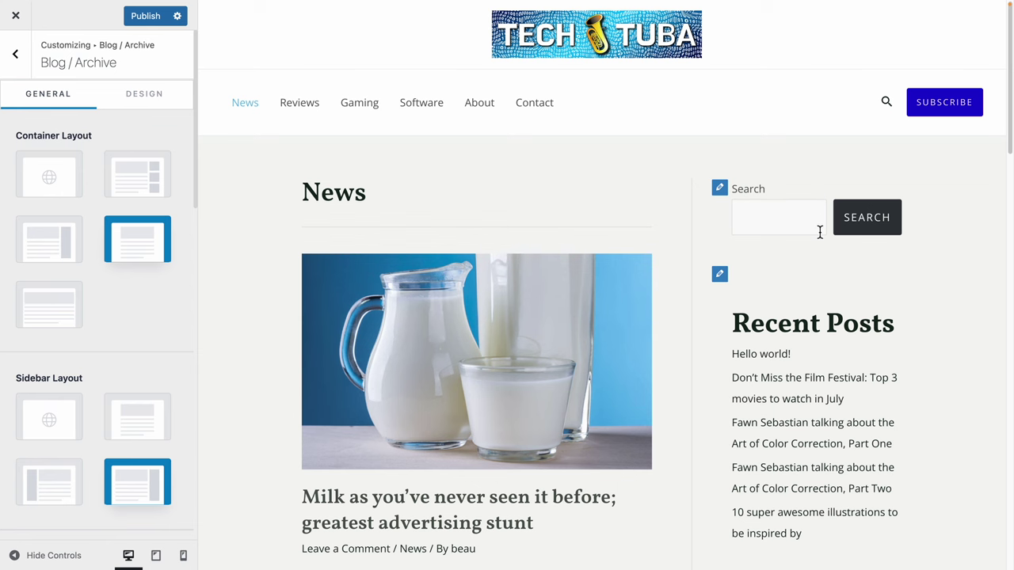
scroll(819, 232, down, 2)
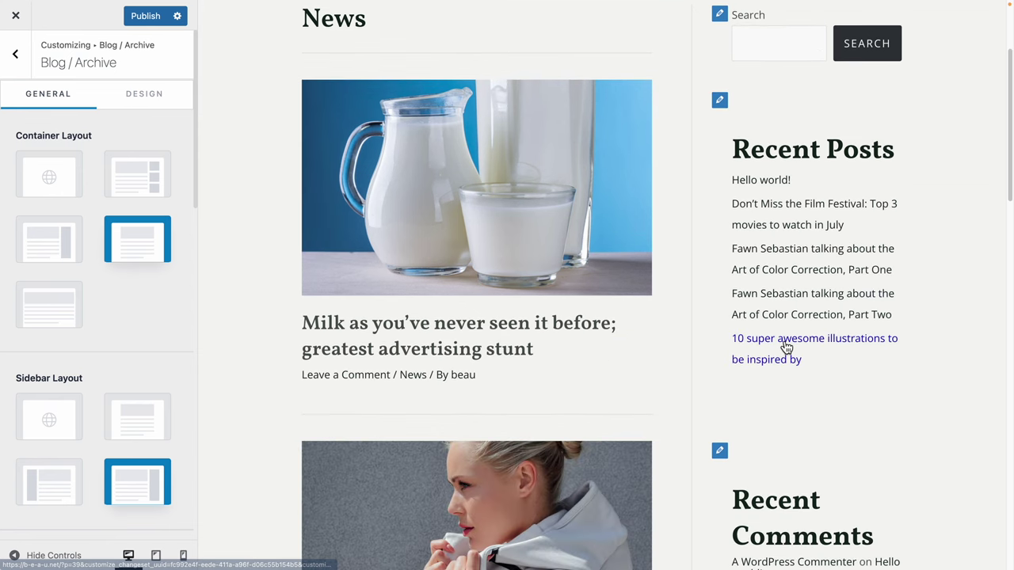
scroll(797, 396, down, 3)
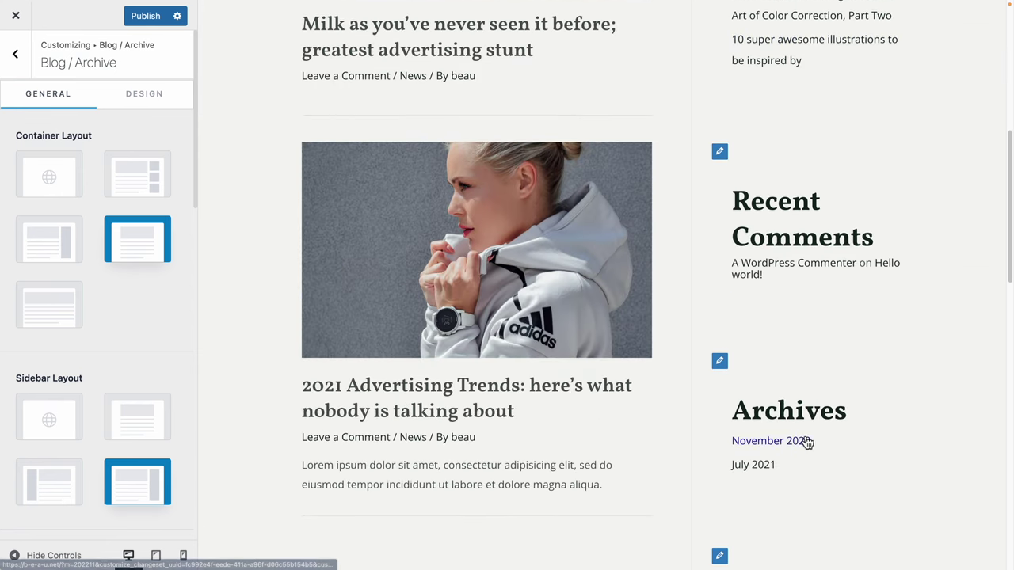
scroll(752, 453, up, 5)
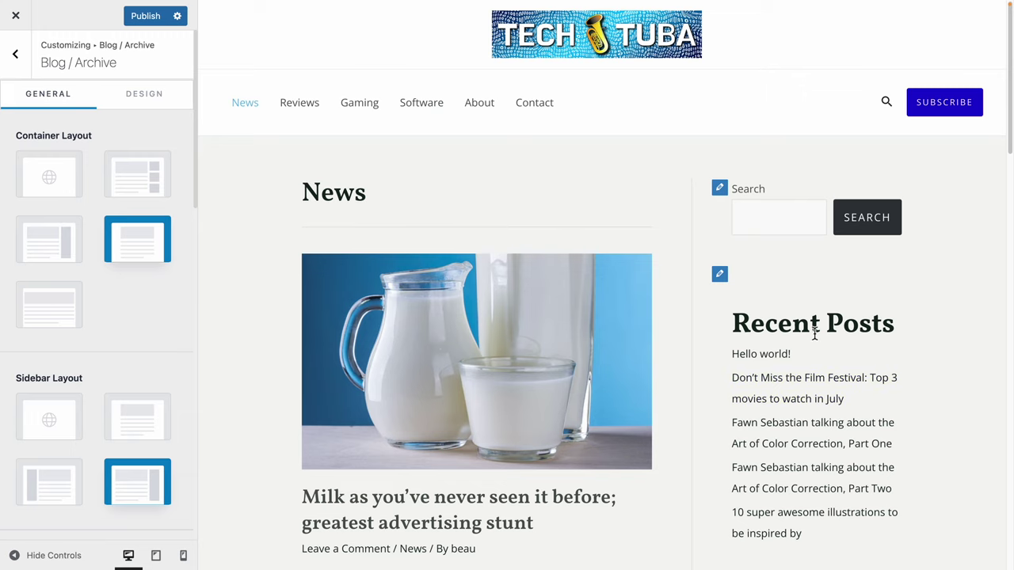
scroll(784, 380, down, 4)
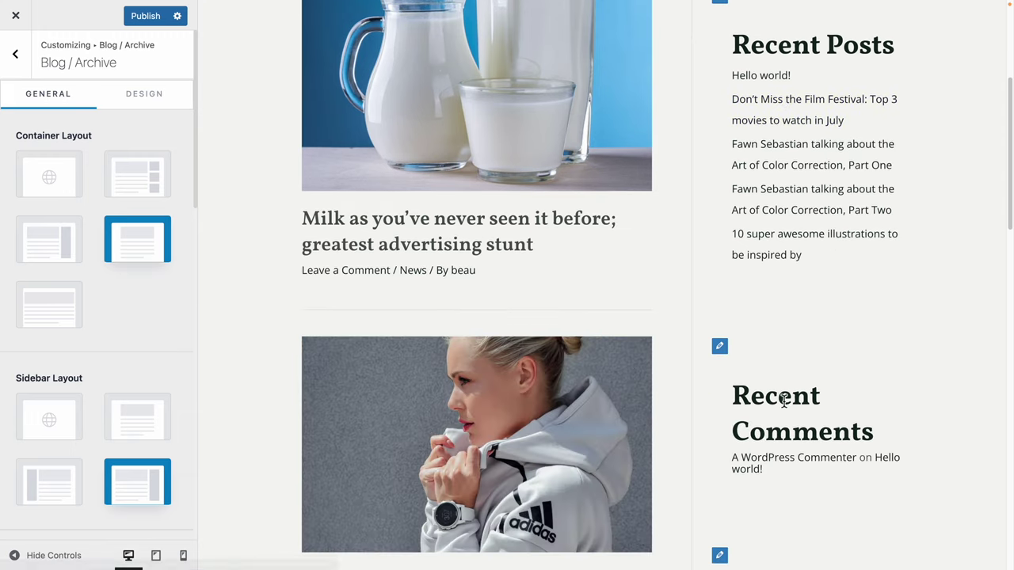
scroll(785, 402, up, 4)
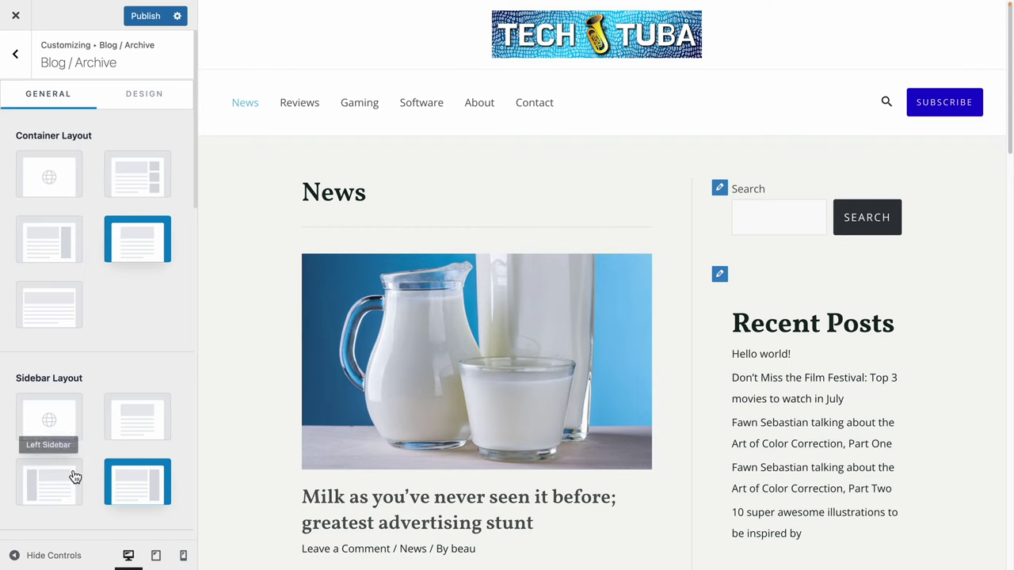
click(74, 477)
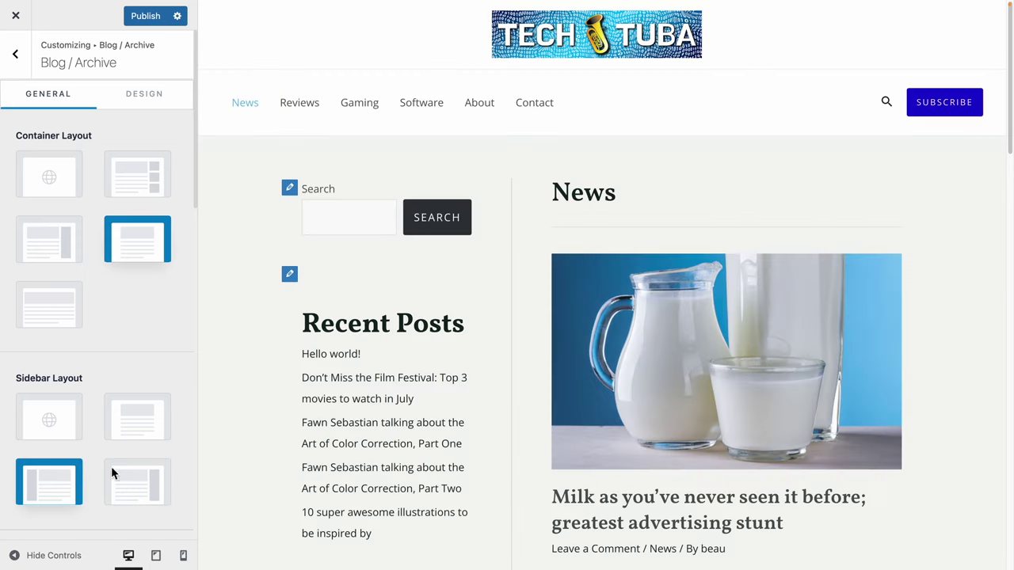
click(159, 484)
Briefly hide, then restore, the post titles and meta on the blog archive.
scroll(154, 482, down, 8)
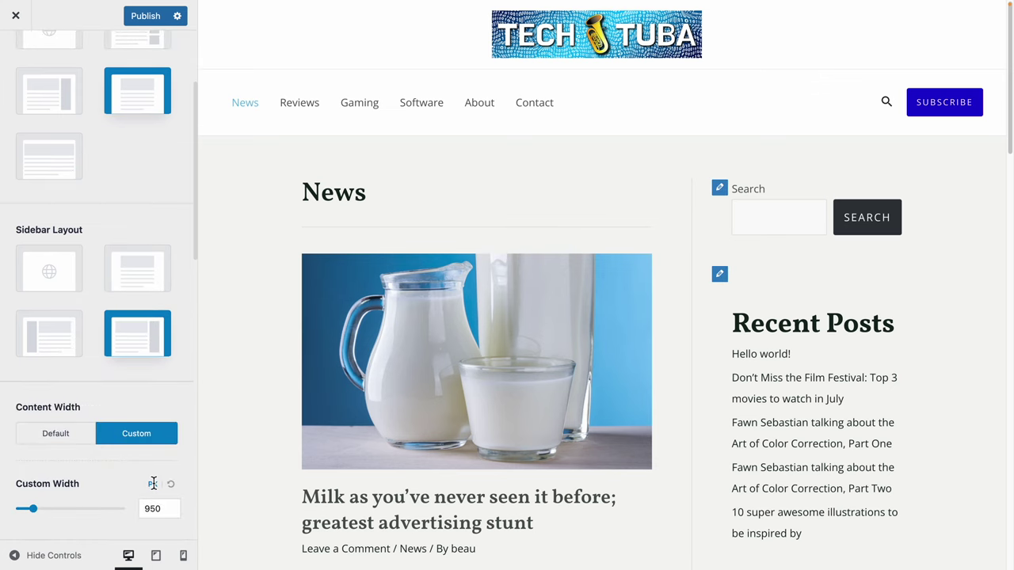
scroll(153, 484, up, 5)
scroll(153, 482, down, 4)
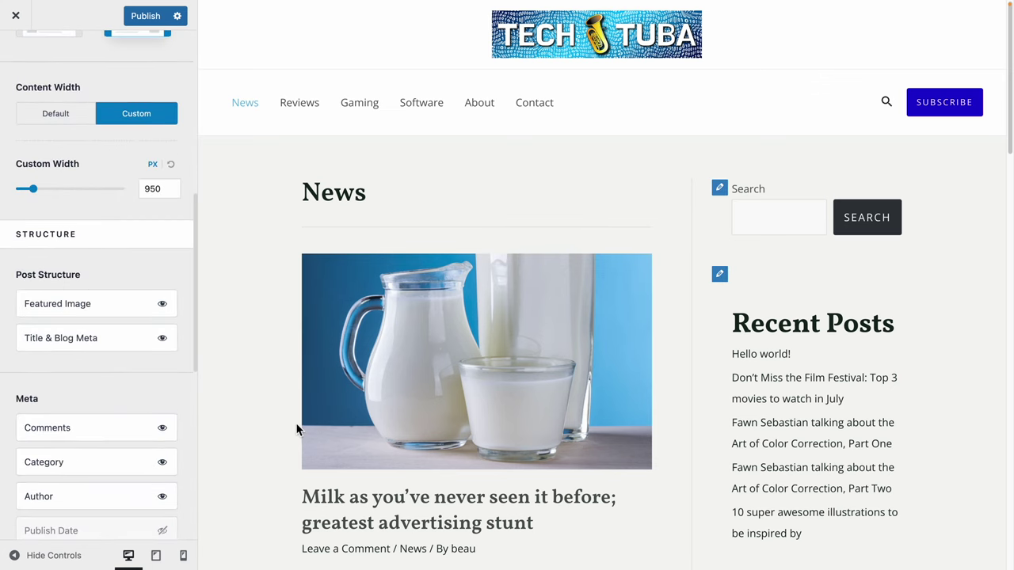
scroll(294, 430, down, 4)
scroll(294, 430, up, 1)
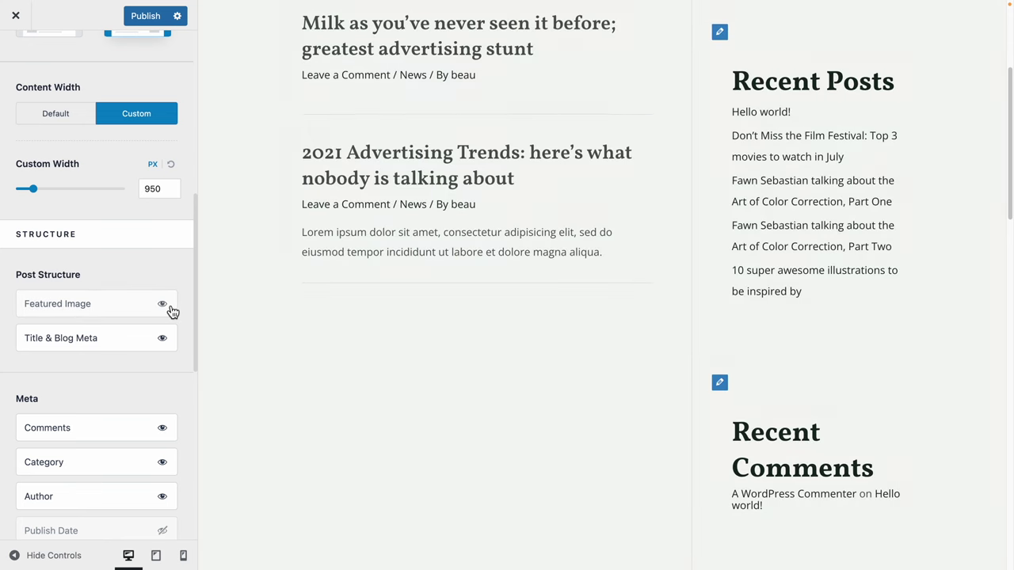
click(163, 341)
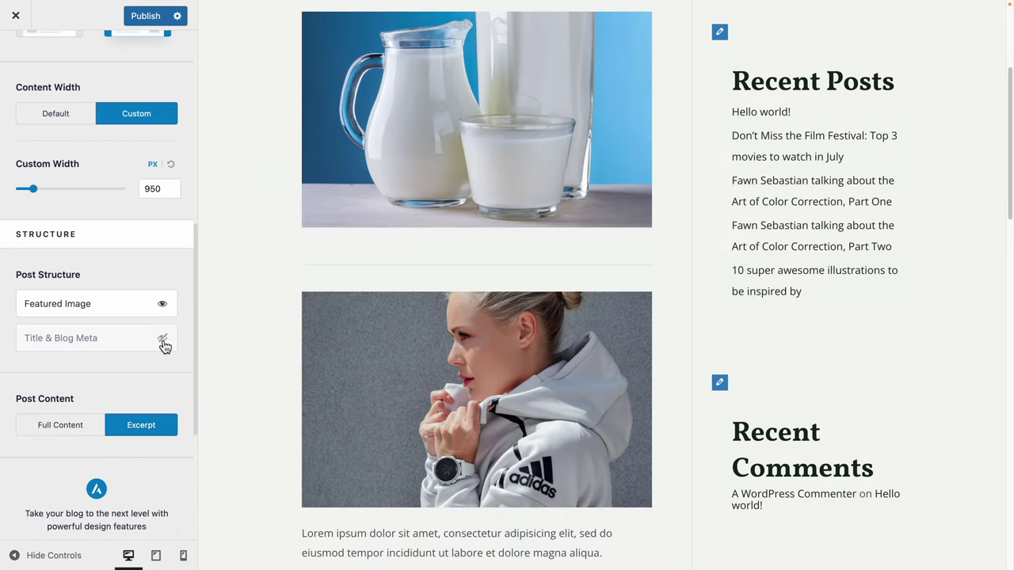
click(162, 341)
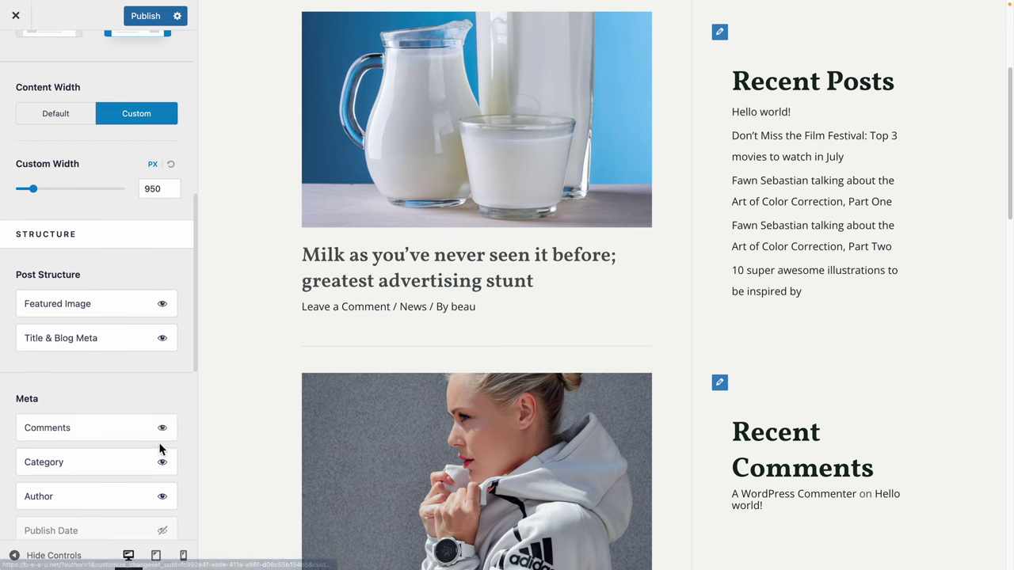
Keep the comments link visible in archive post meta, with the publish date left hidden.
click(162, 432)
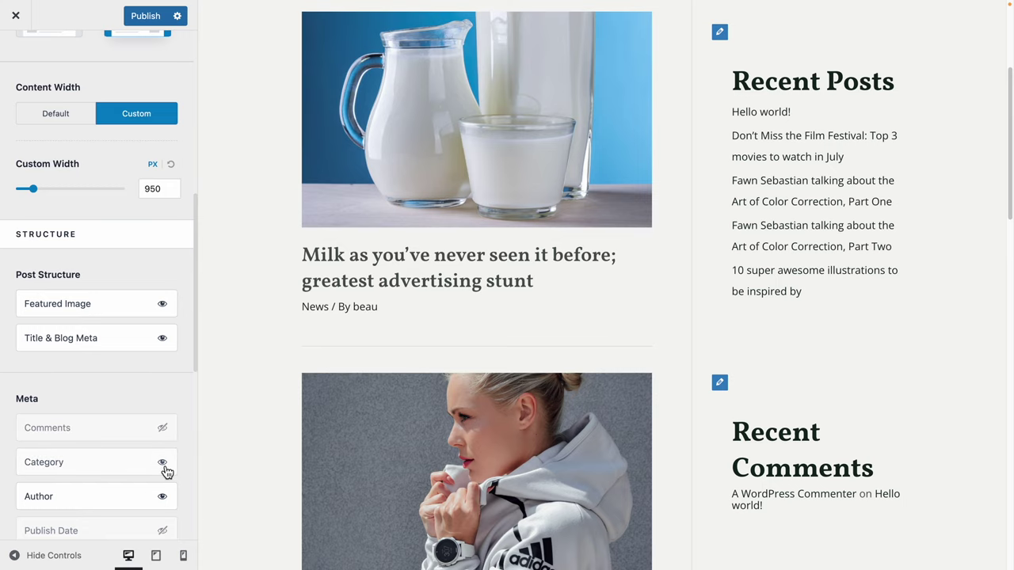
click(163, 429)
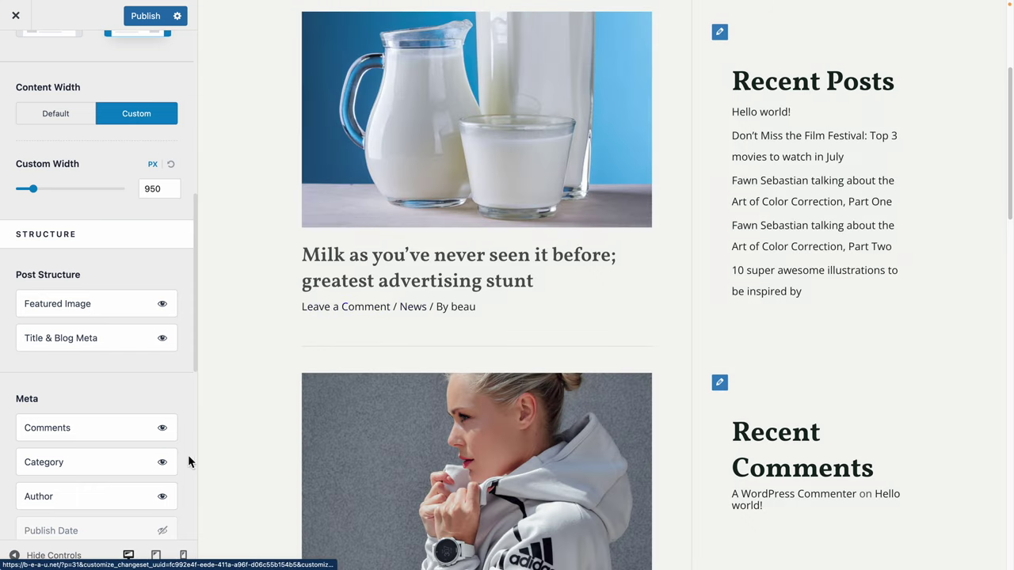
scroll(187, 457, down, 4)
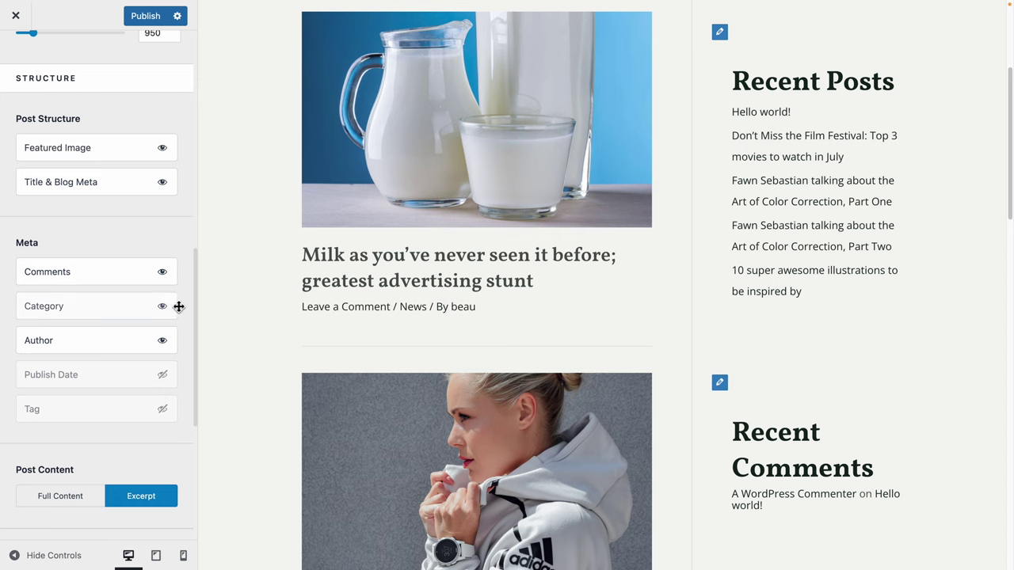
click(162, 375)
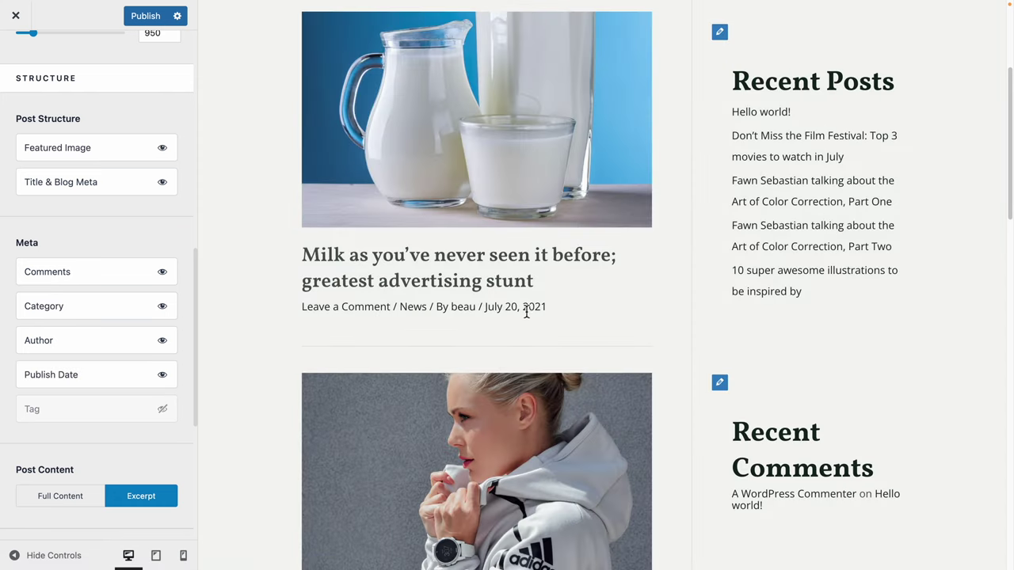
click(163, 376)
scroll(159, 419, down, 5)
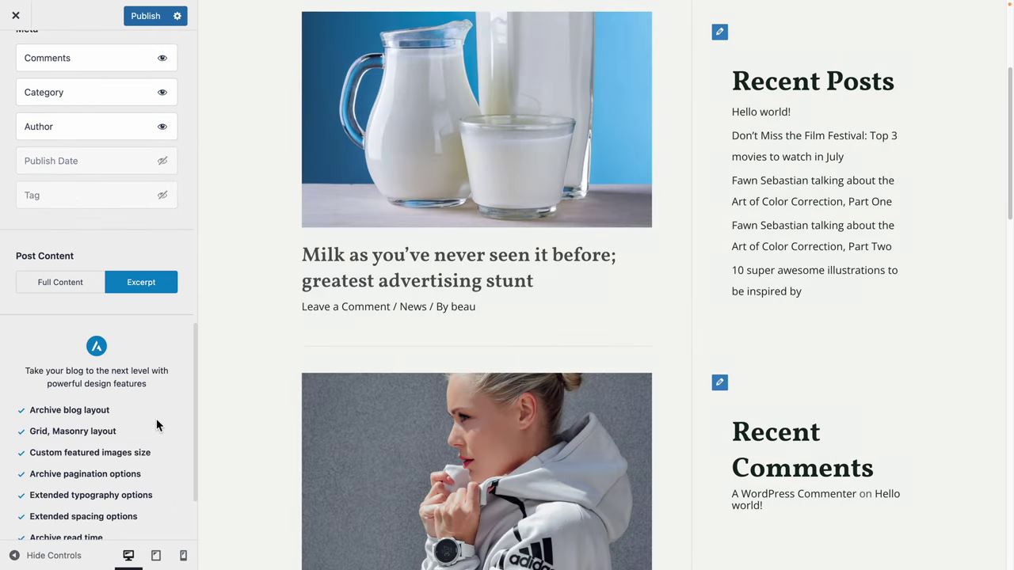
scroll(160, 398, up, 5)
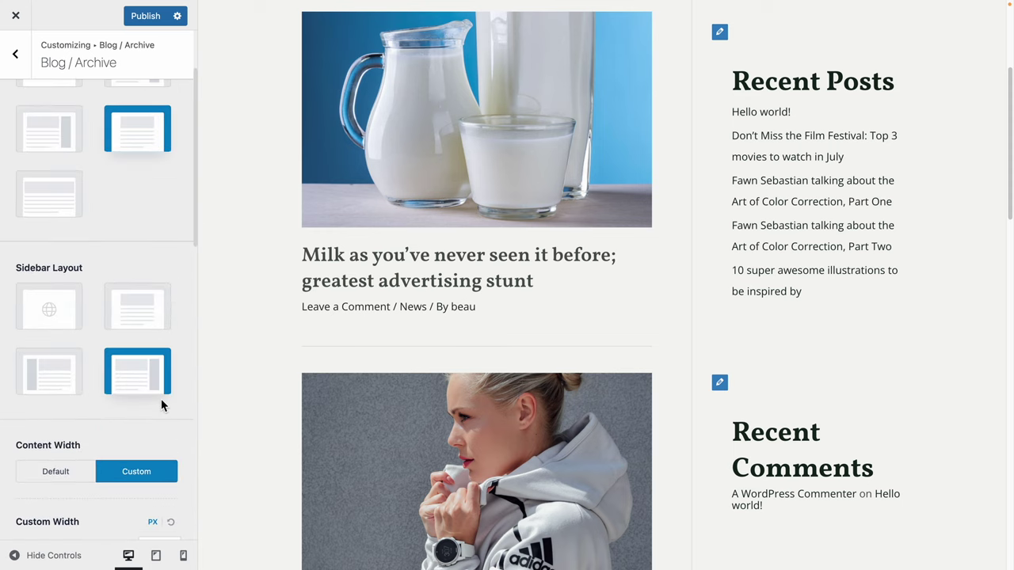
scroll(160, 405, up, 3)
scroll(285, 403, up, 3)
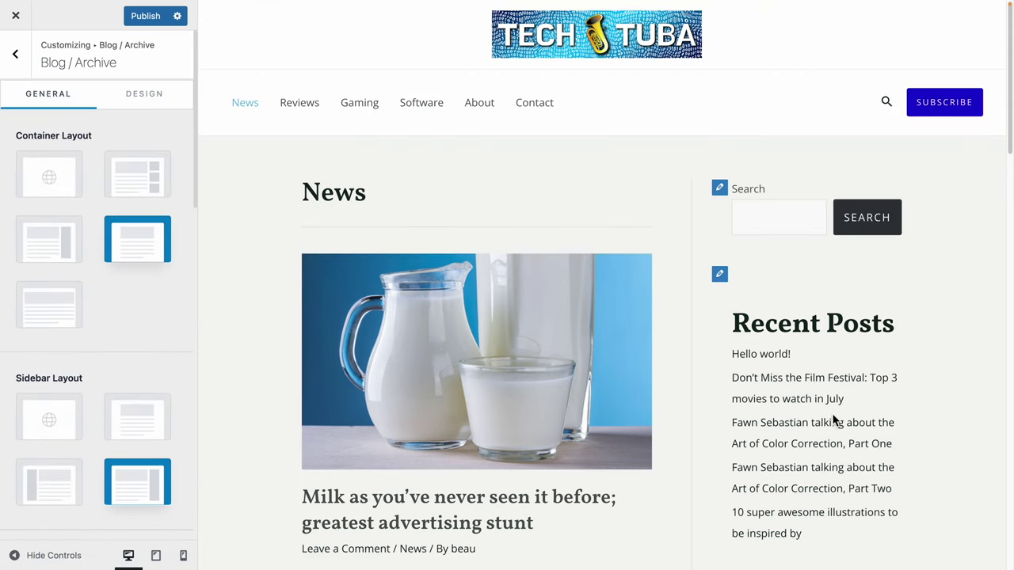
scroll(833, 420, down, 1)
Open the main sidebar widgets and change the Recent Posts heading to 'Recent Articles'.
click(720, 198)
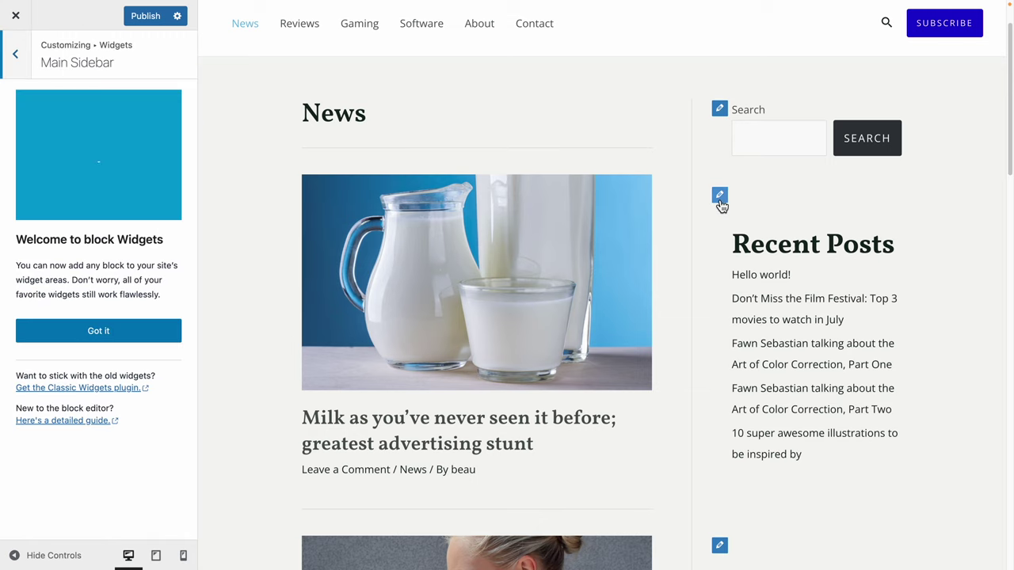
click(111, 339)
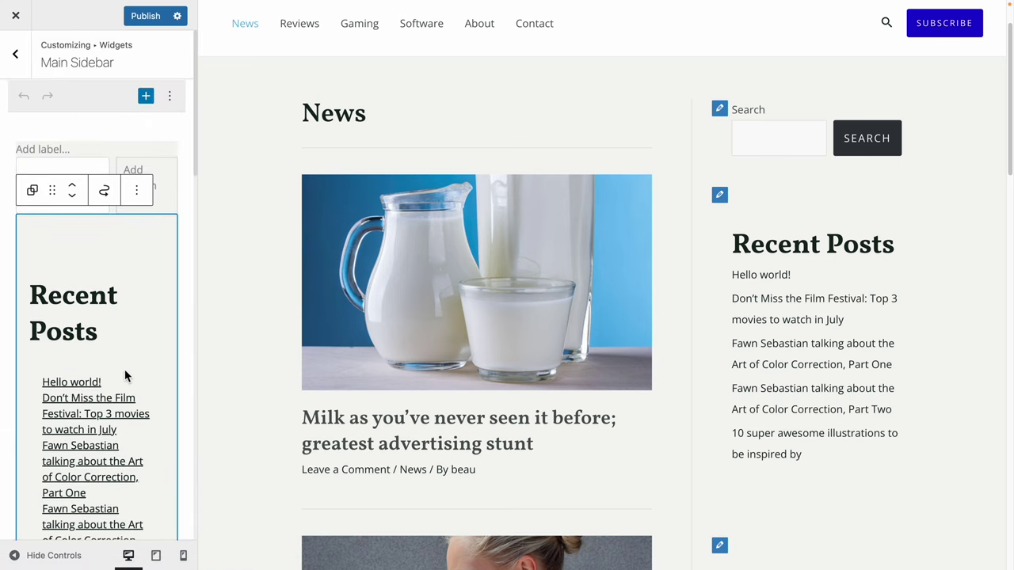
click(62, 293)
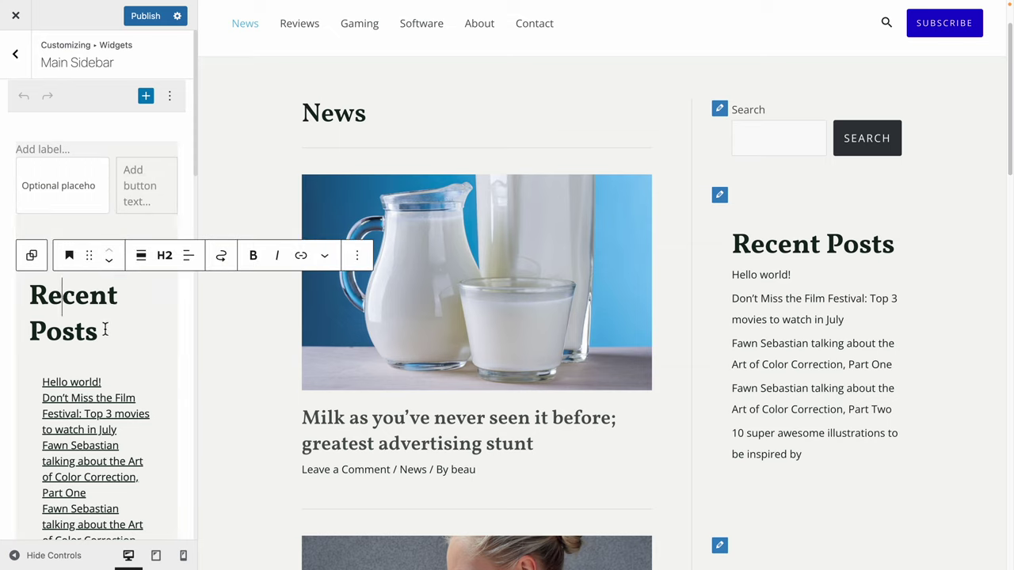
drag(111, 334, 27, 297)
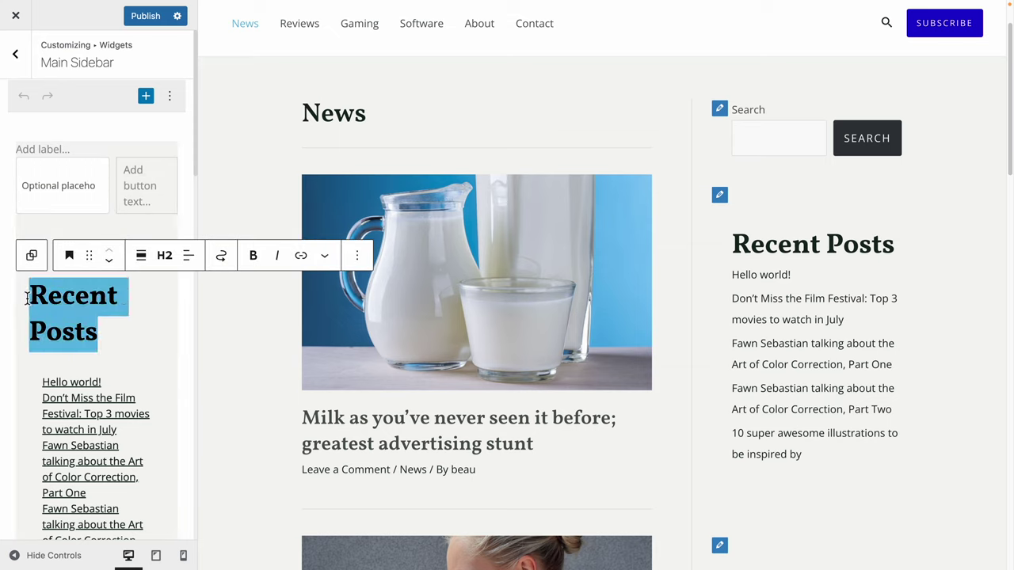
double_click(72, 338)
text(Articles)
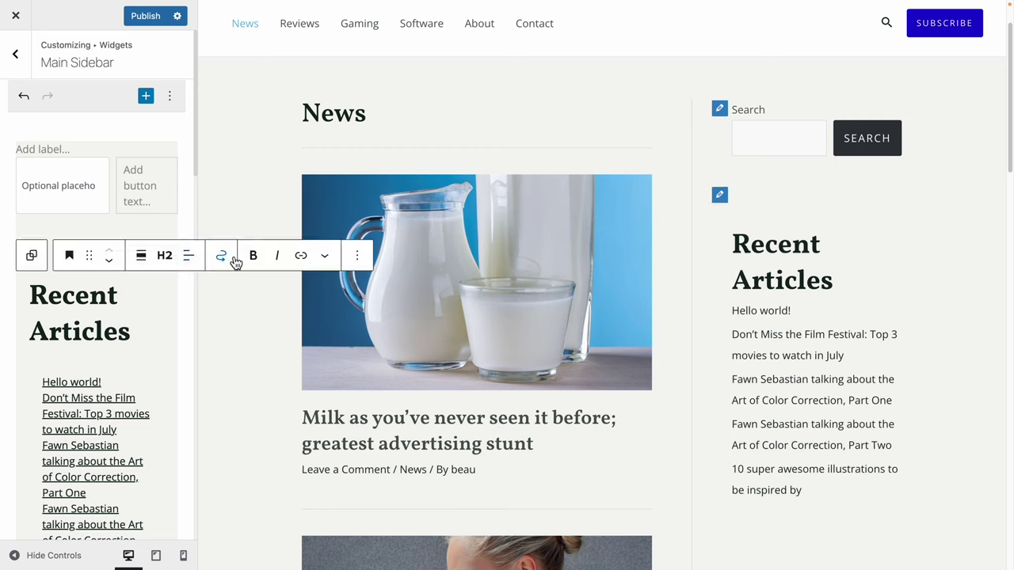
Make the Recent Articles heading bold, trying italic but turning it back off.
drag(132, 341, 26, 299)
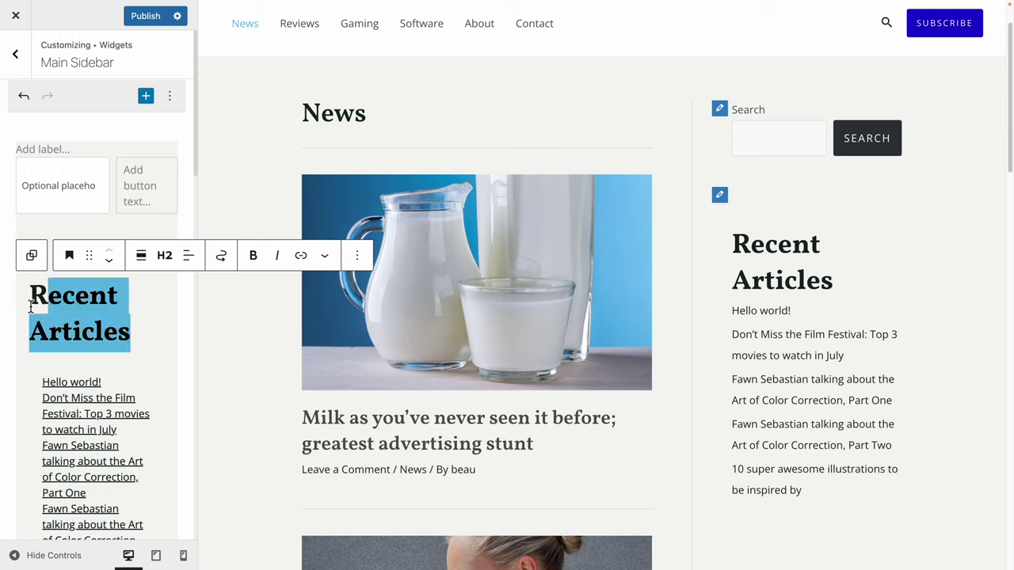
click(254, 258)
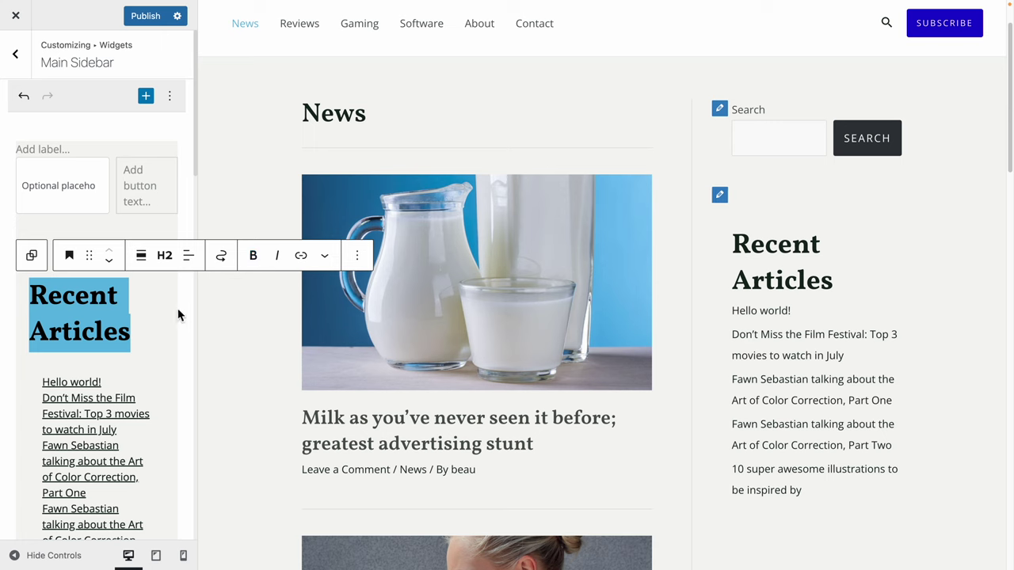
click(277, 257)
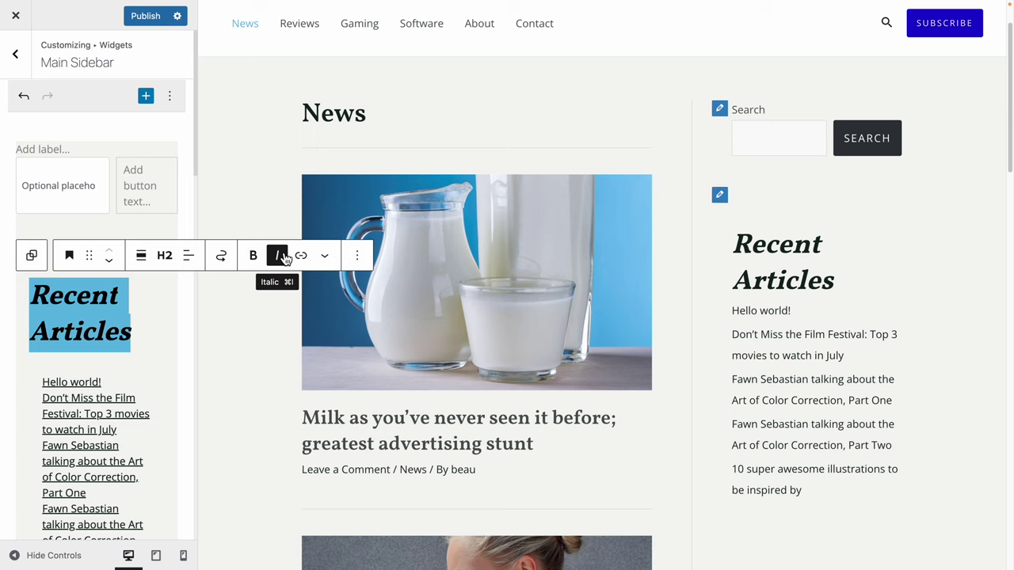
click(278, 255)
click(130, 333)
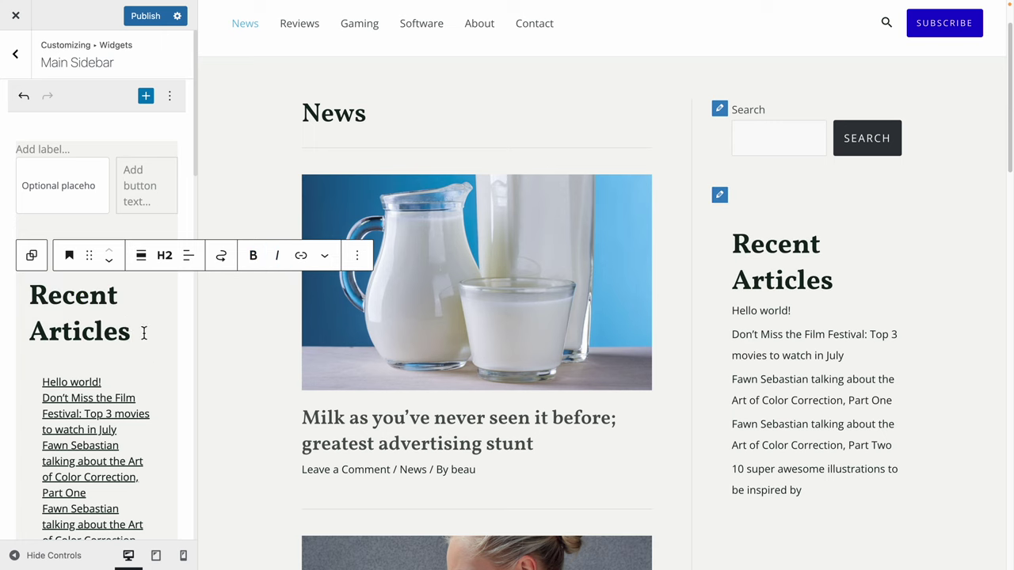
click(72, 190)
click(95, 301)
scroll(95, 294, down, 2)
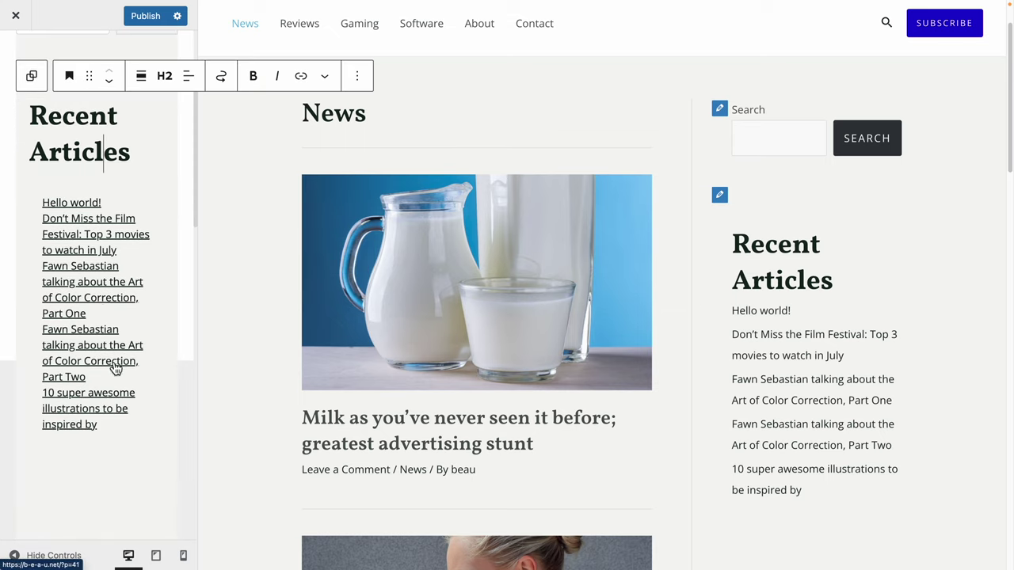
Group the Recent Comments heading and list, then remove that group from the sidebar.
scroll(113, 368, down, 4)
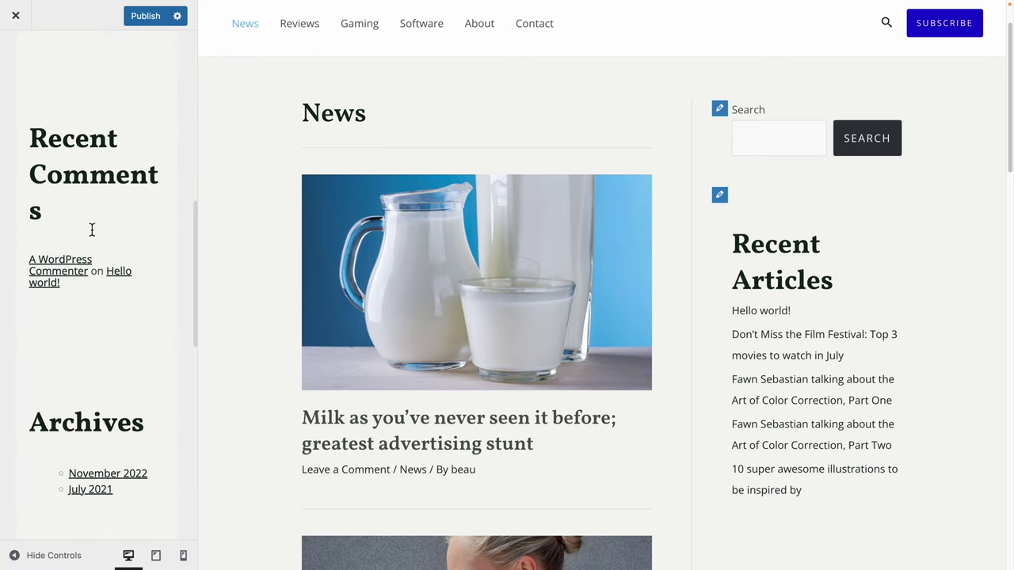
drag(38, 134, 119, 237)
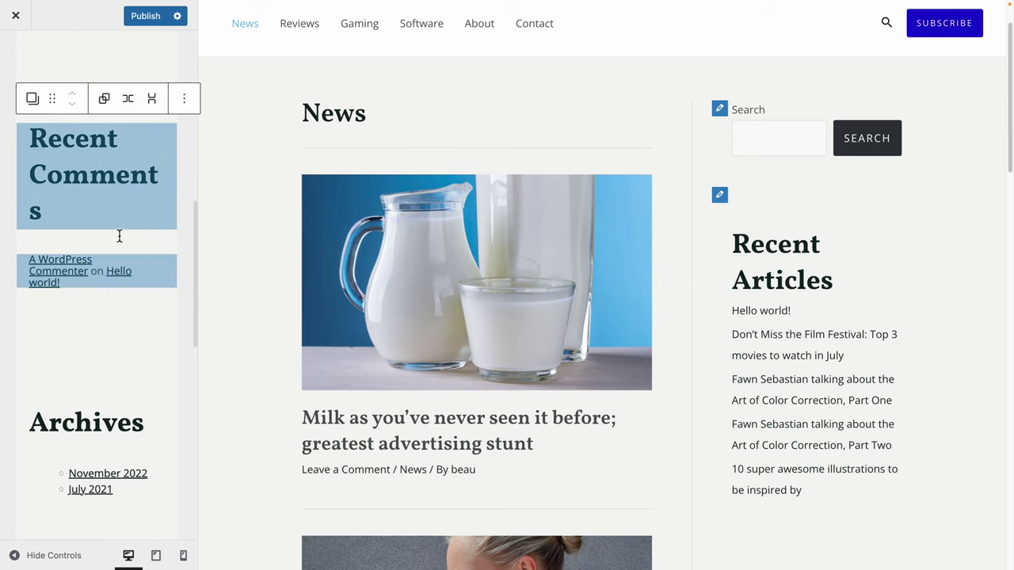
key(ctrl+g)
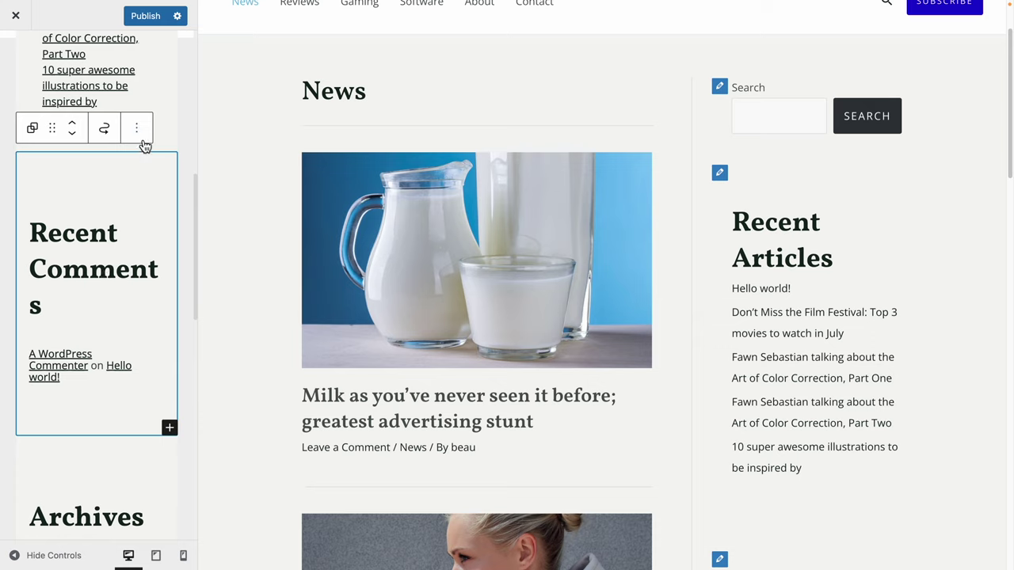
click(143, 139)
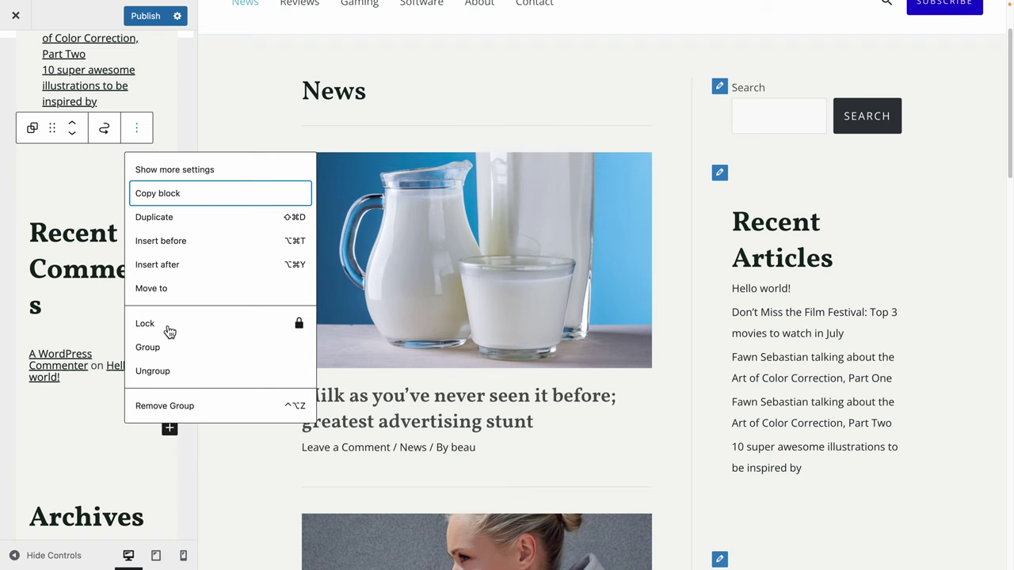
click(175, 408)
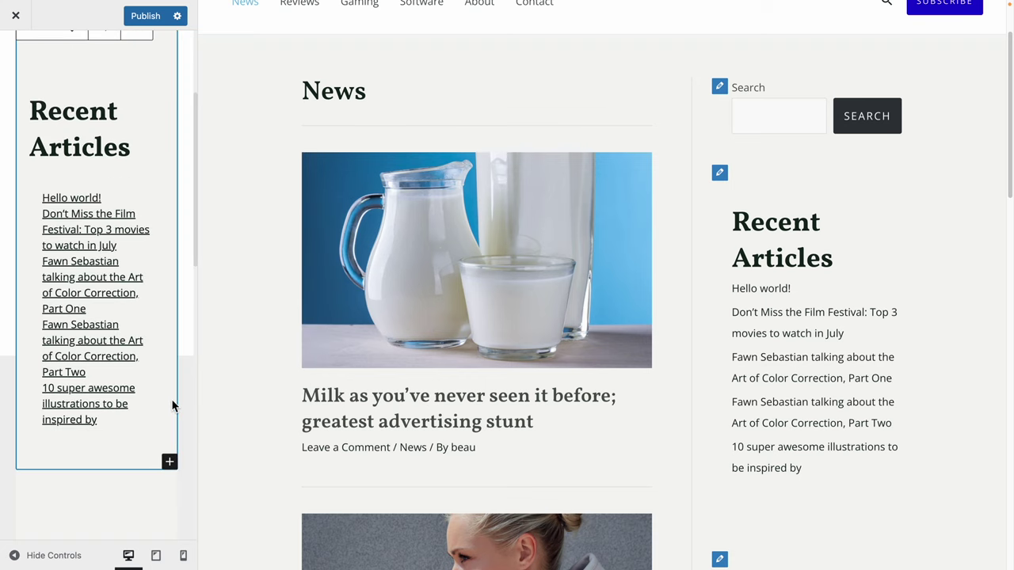
scroll(173, 407, down, 2)
Move the Archives widget above Recent Articles, then back below it.
click(57, 403)
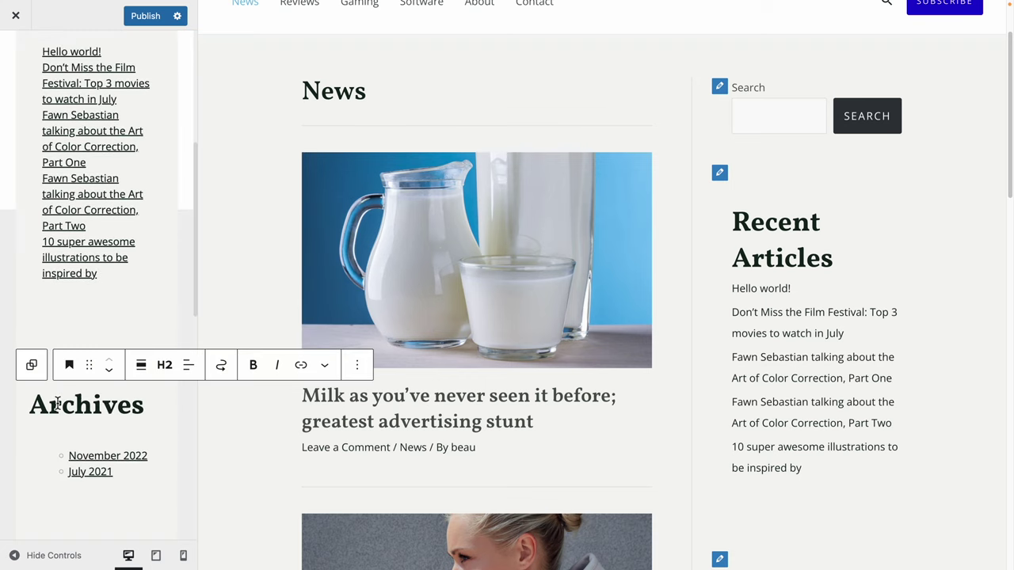
key(Down)
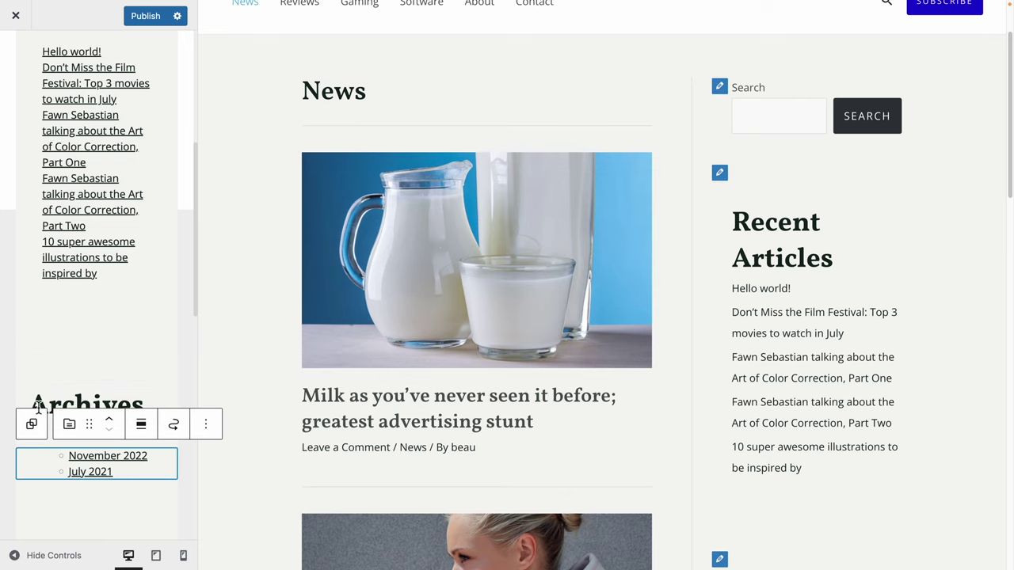
click(38, 380)
click(73, 292)
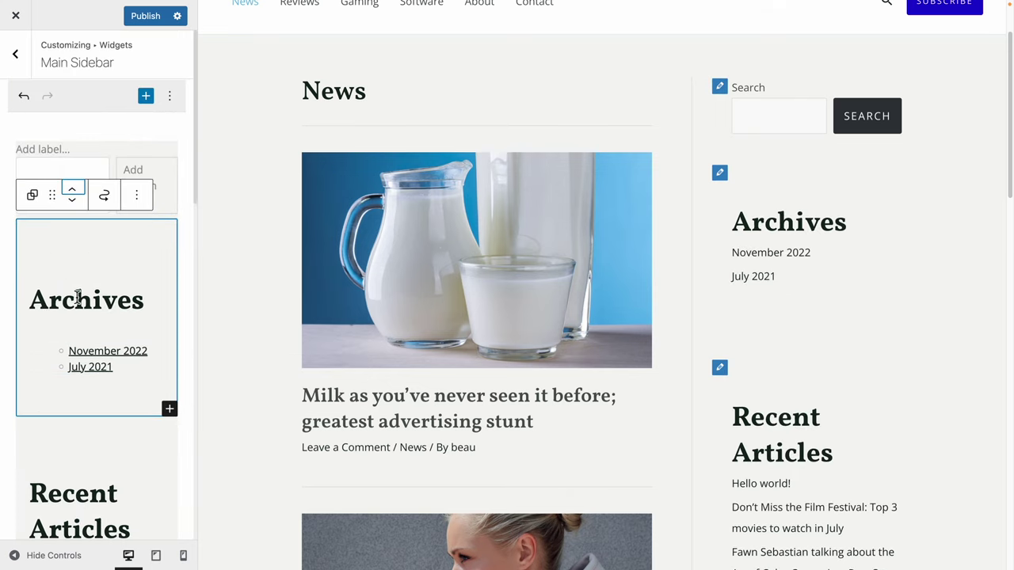
click(75, 198)
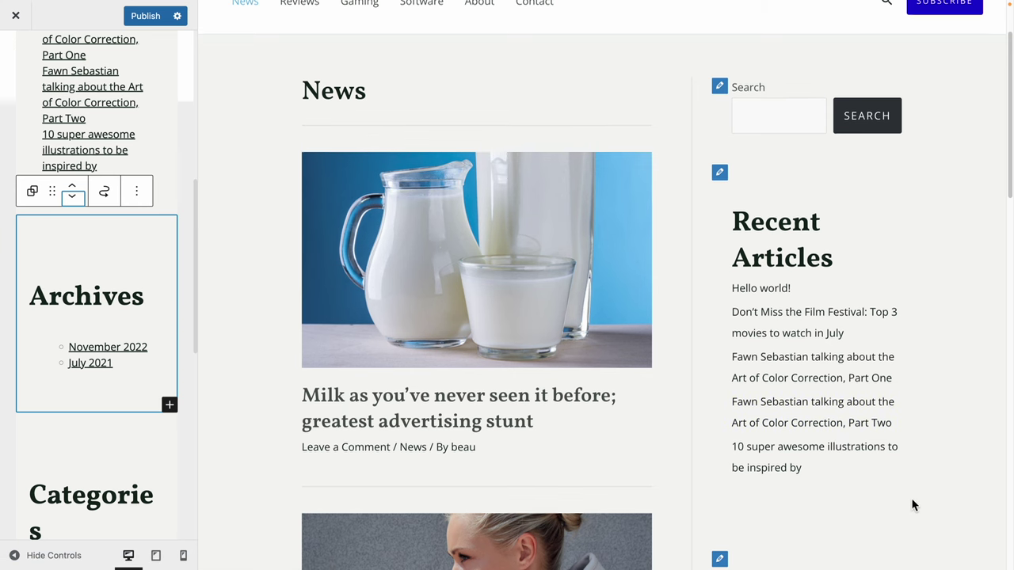
scroll(909, 503, down, 3)
scroll(906, 502, up, 5)
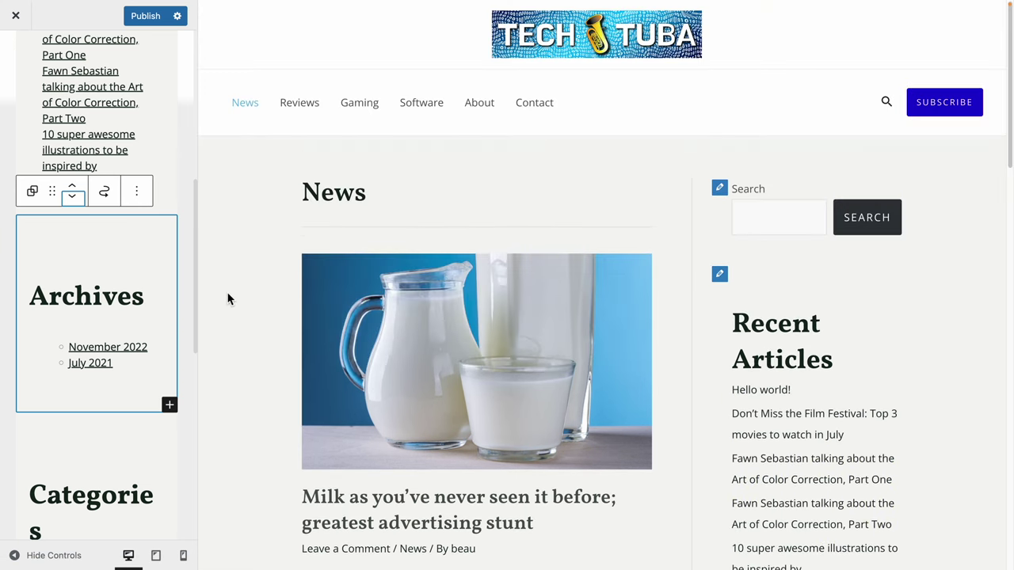
scroll(32, 281, up, 10)
Return to the main Customizer sections, preview the milk post, and go to Blog > Single Post.
click(22, 69)
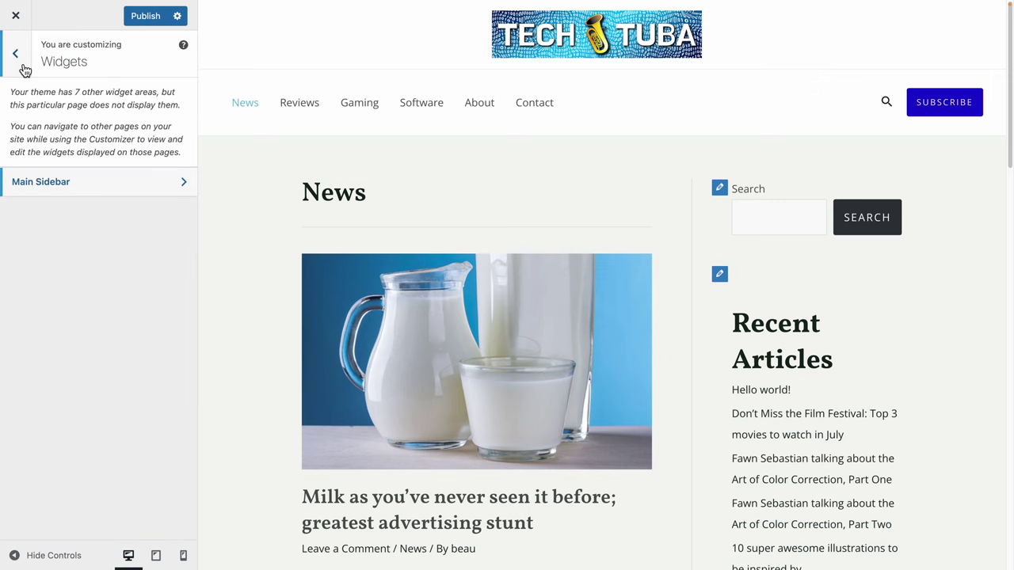
click(24, 69)
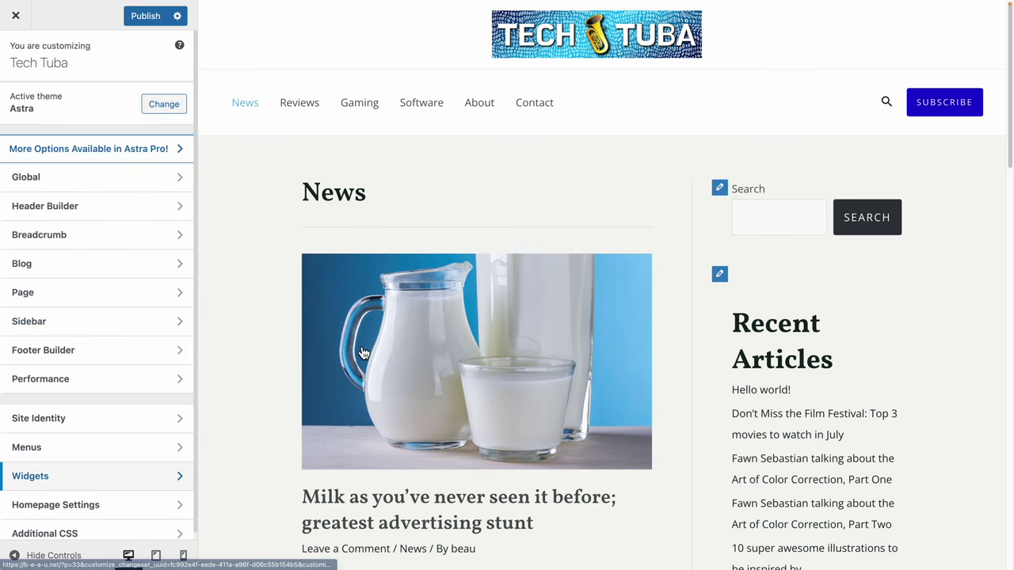
scroll(363, 352, down, 2)
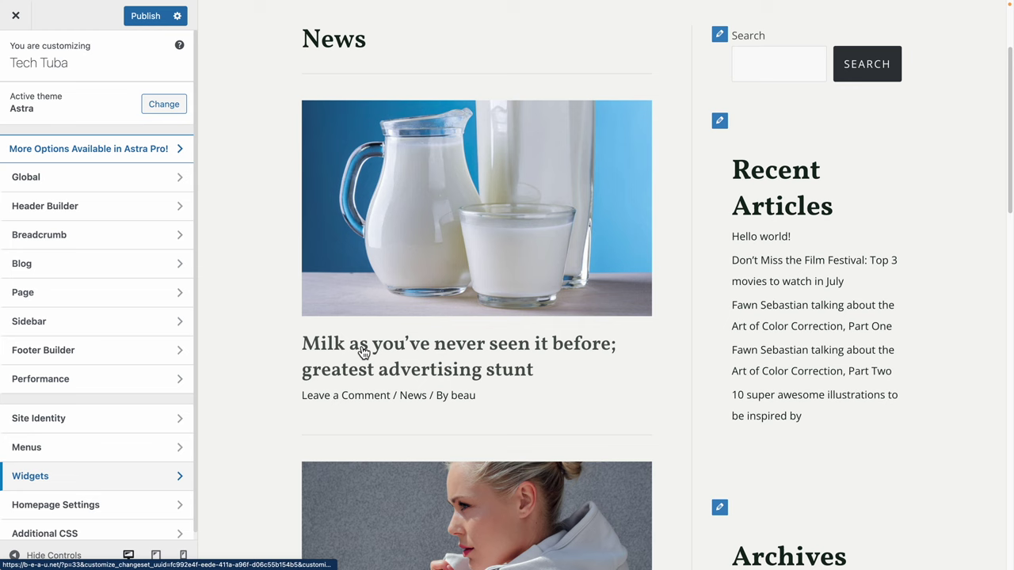
click(419, 354)
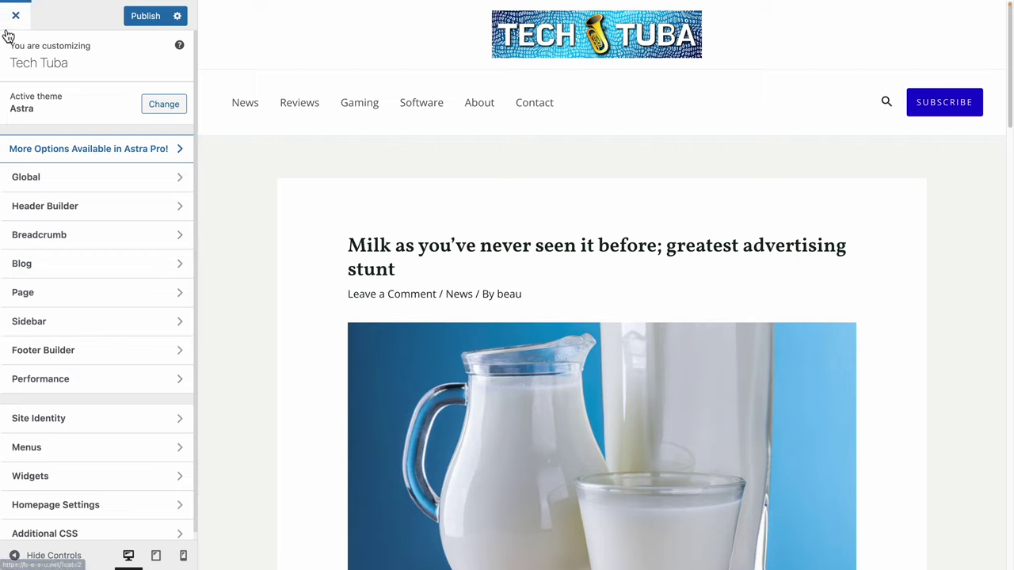
click(108, 281)
click(70, 127)
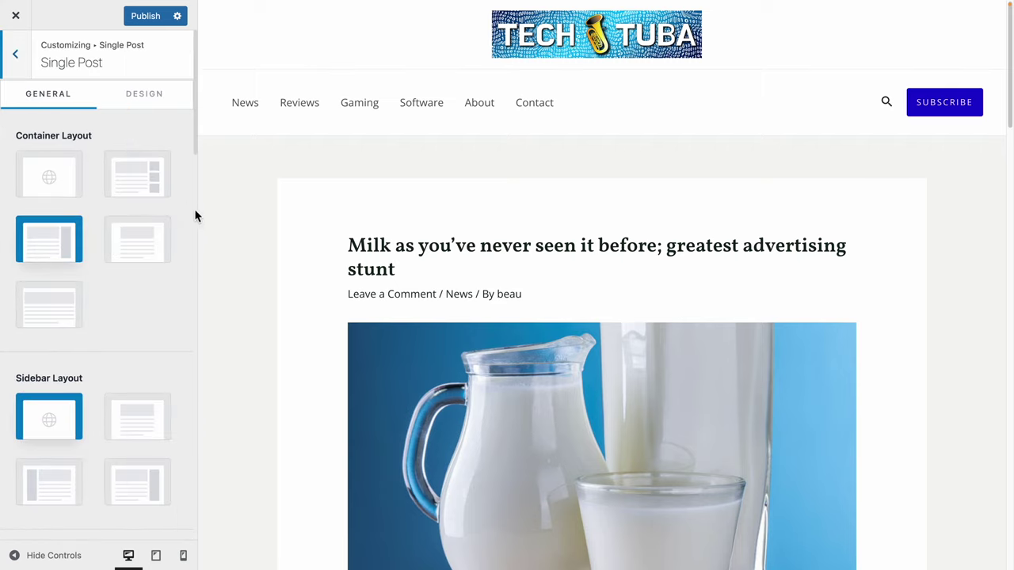
Try Boxed, Full Width Contained and Stretched layouts, then keep single posts Content Boxed.
scroll(341, 311, down, 5)
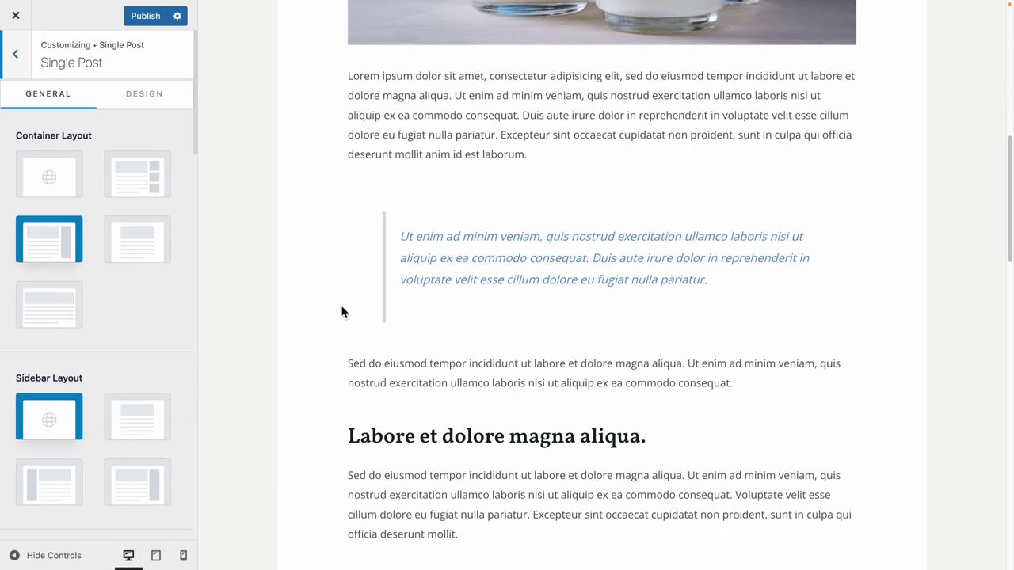
click(149, 171)
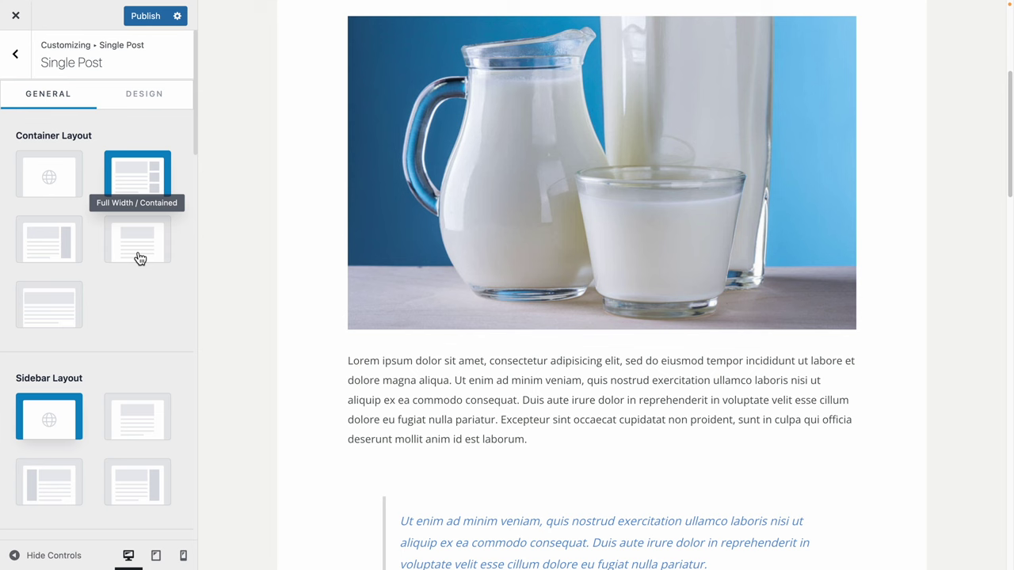
click(135, 251)
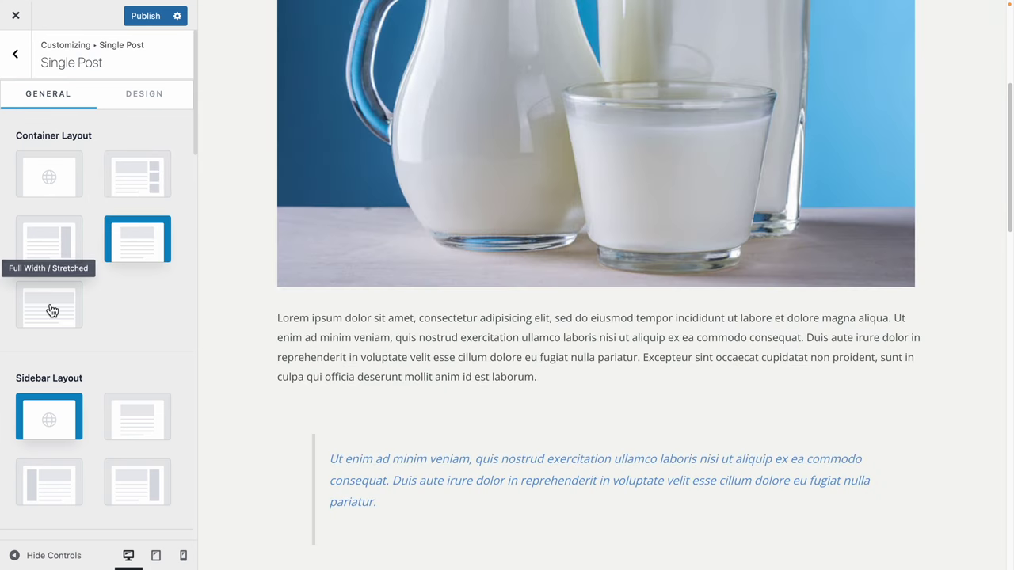
click(51, 309)
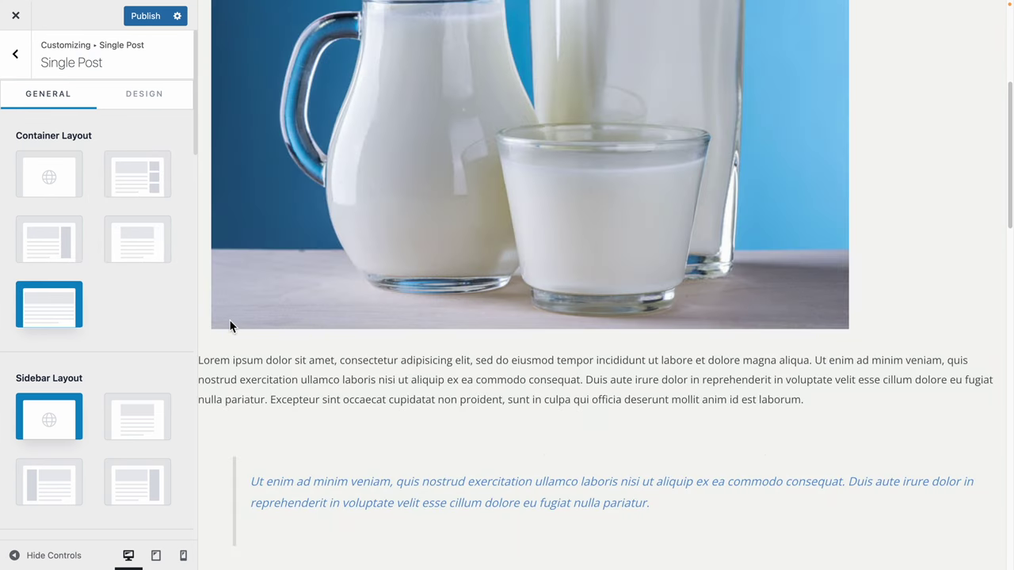
scroll(114, 349, down, 4)
scroll(140, 317, up, 4)
click(33, 259)
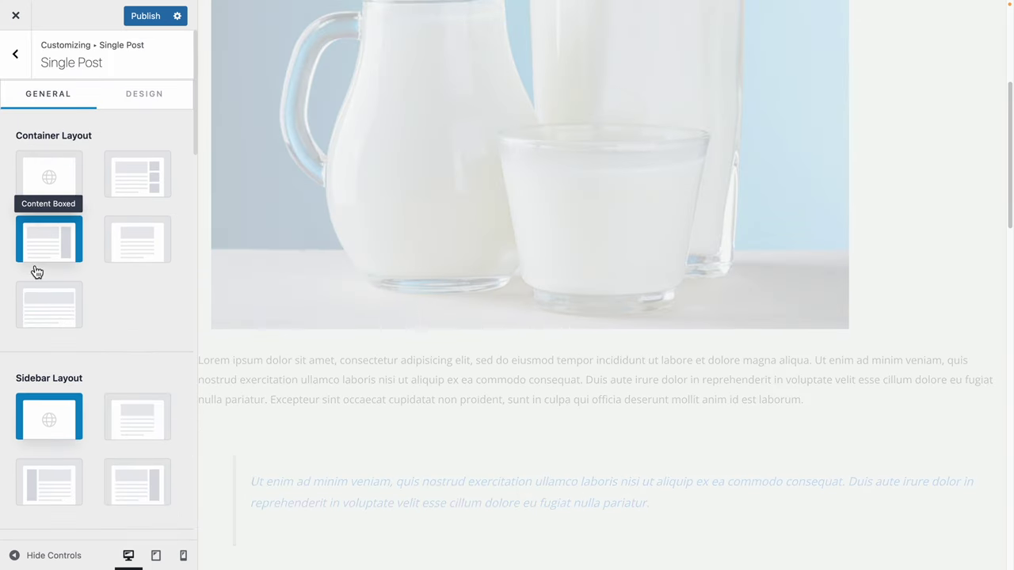
scroll(711, 358, down, 4)
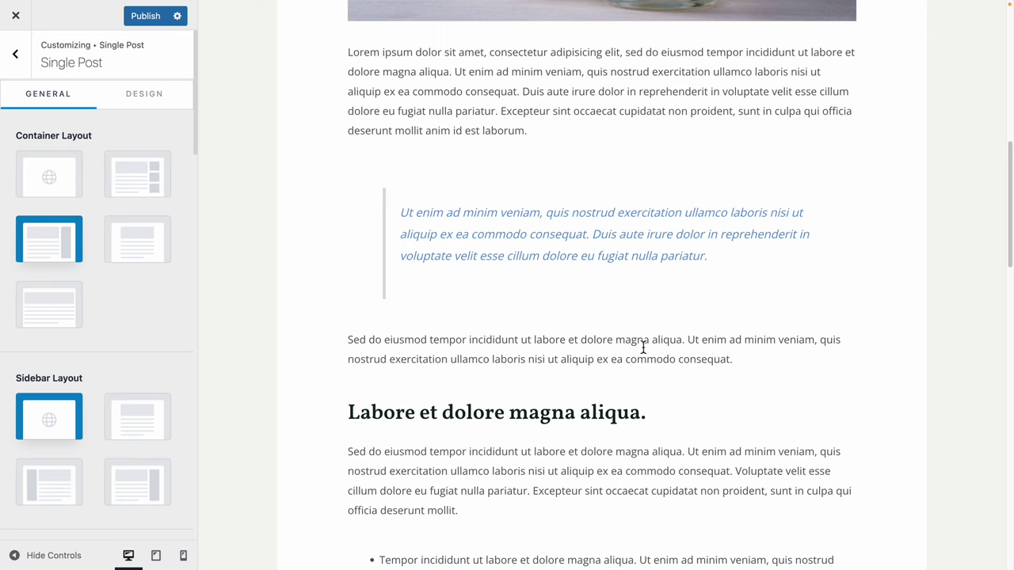
Hide the Featured Image in the Single Post structure.
scroll(168, 352, down, 4)
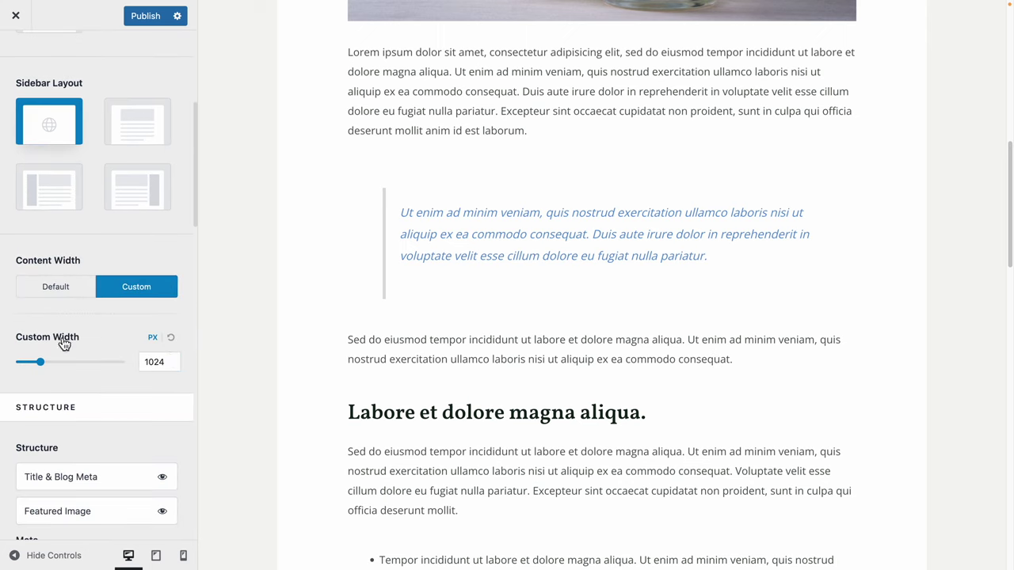
scroll(103, 435, down, 2)
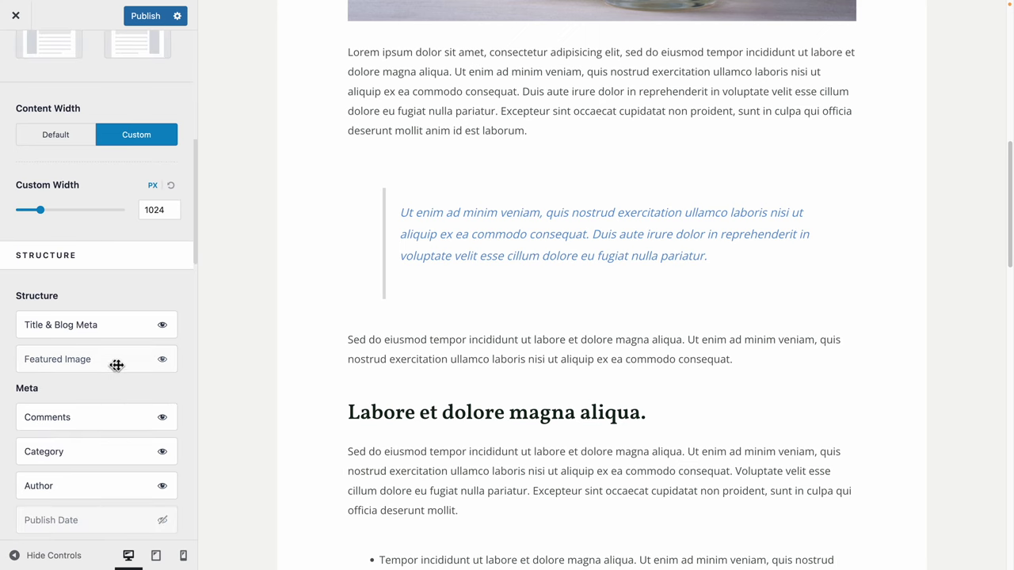
click(162, 358)
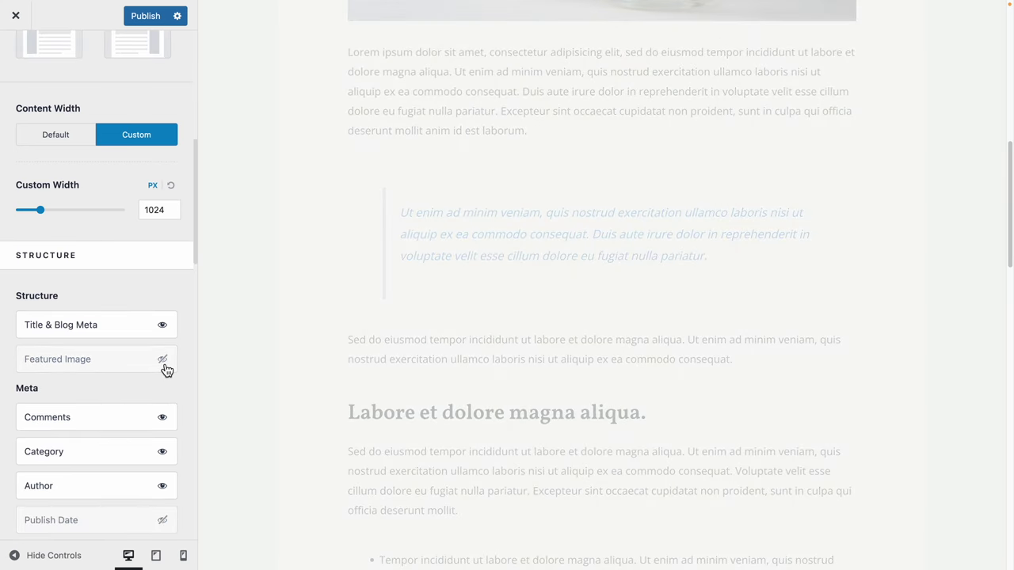
scroll(143, 440, down, 5)
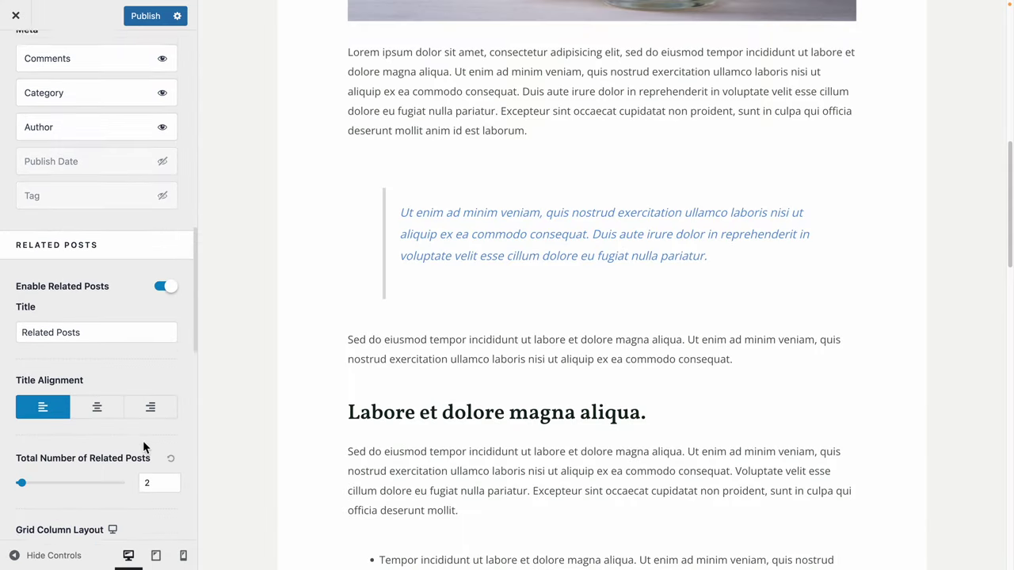
scroll(123, 396, down, 4)
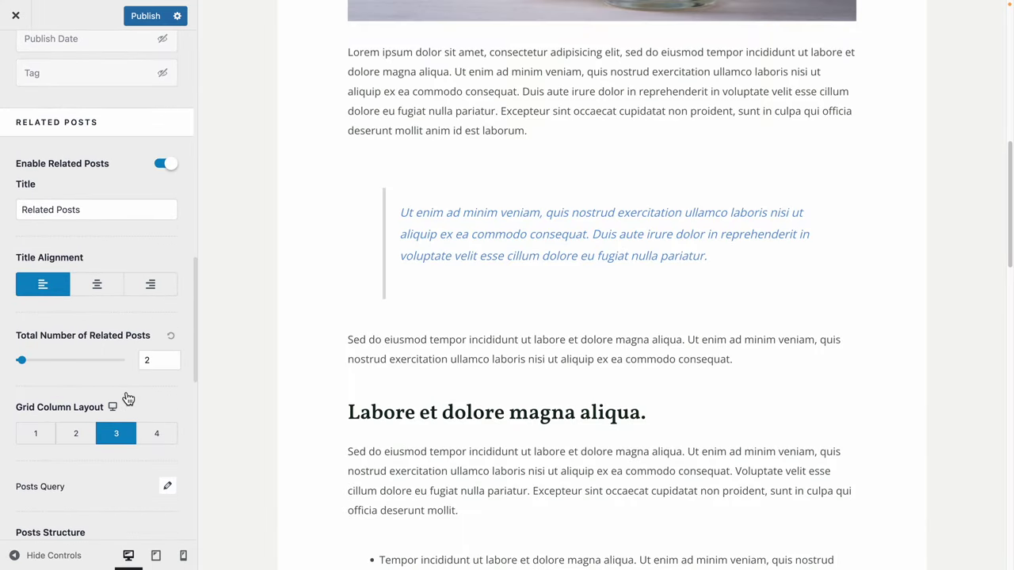
scroll(123, 396, up, 2)
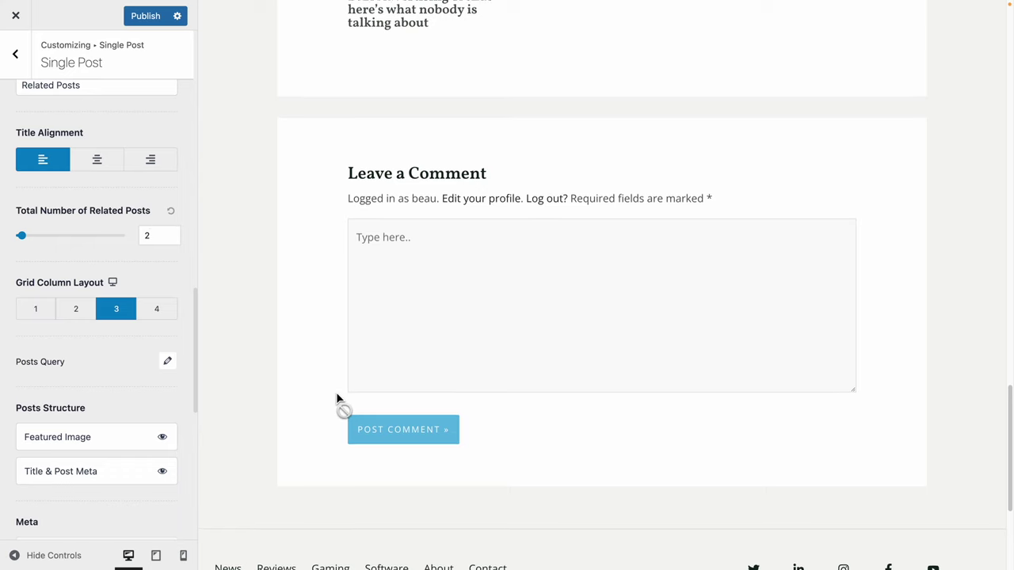
scroll(336, 392, up, 4)
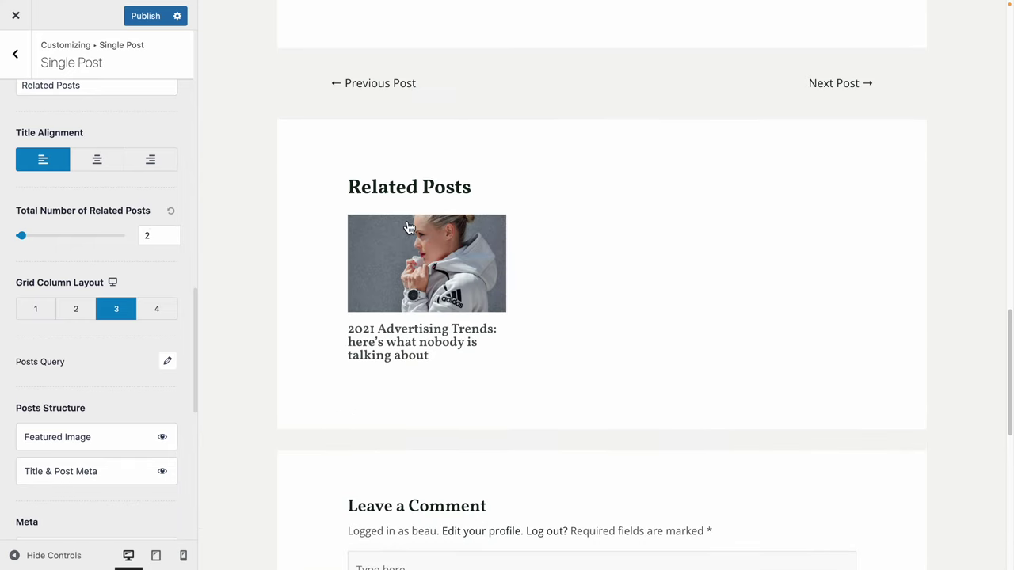
Check the total number of related posts setting for single posts.
click(161, 244)
click(768, 310)
scroll(142, 360, up, 10)
scroll(388, 270, up, 15)
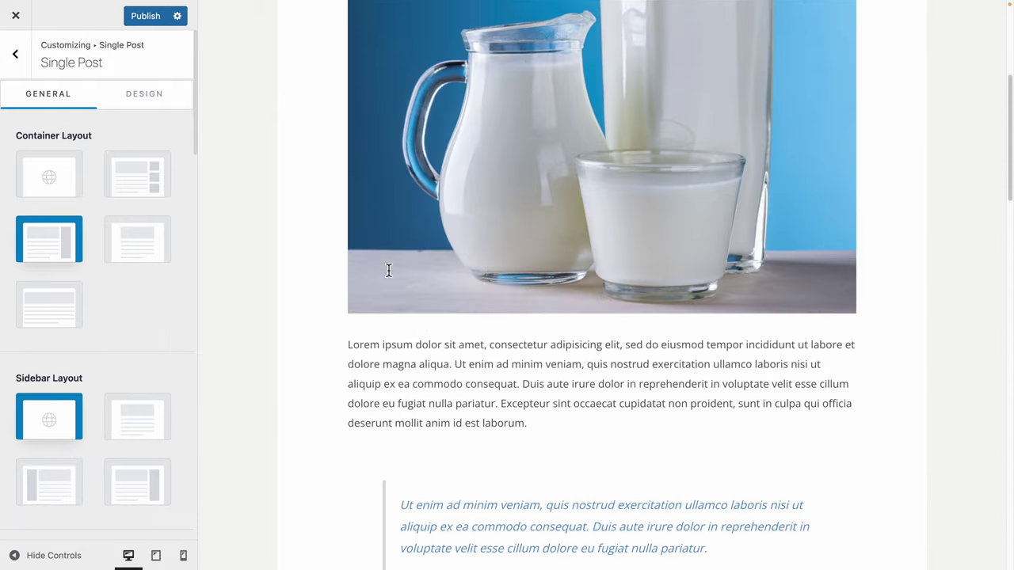
scroll(388, 270, up, 5)
Publish the Single Post Customizer changes so the button reads Published.
click(176, 17)
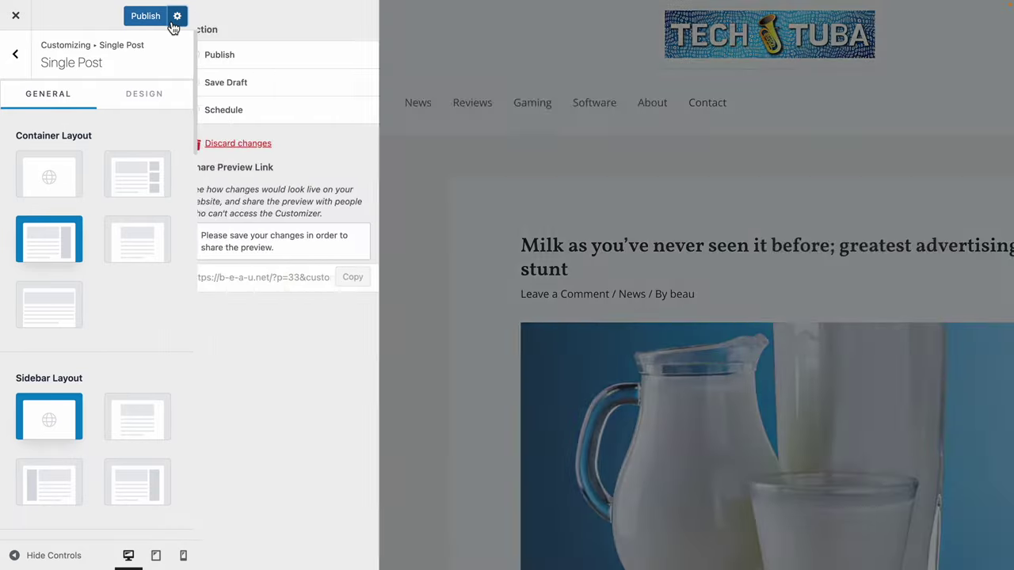
click(174, 24)
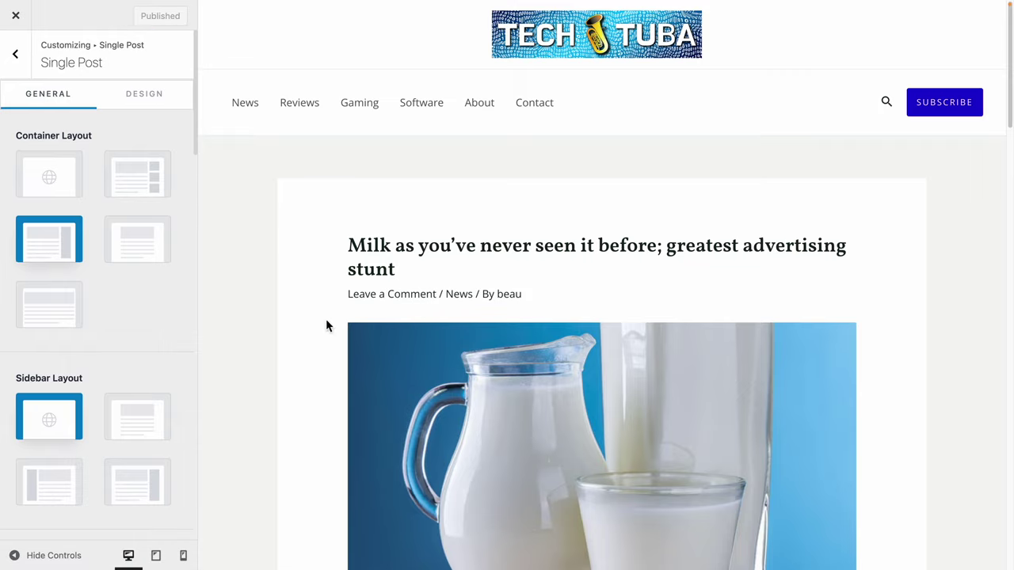
scroll(345, 331, down, 8)
scroll(344, 331, down, 5)
scroll(346, 335, up, 15)
Exit the Customizer to the admin area and create a post via + New > Post.
click(18, 22)
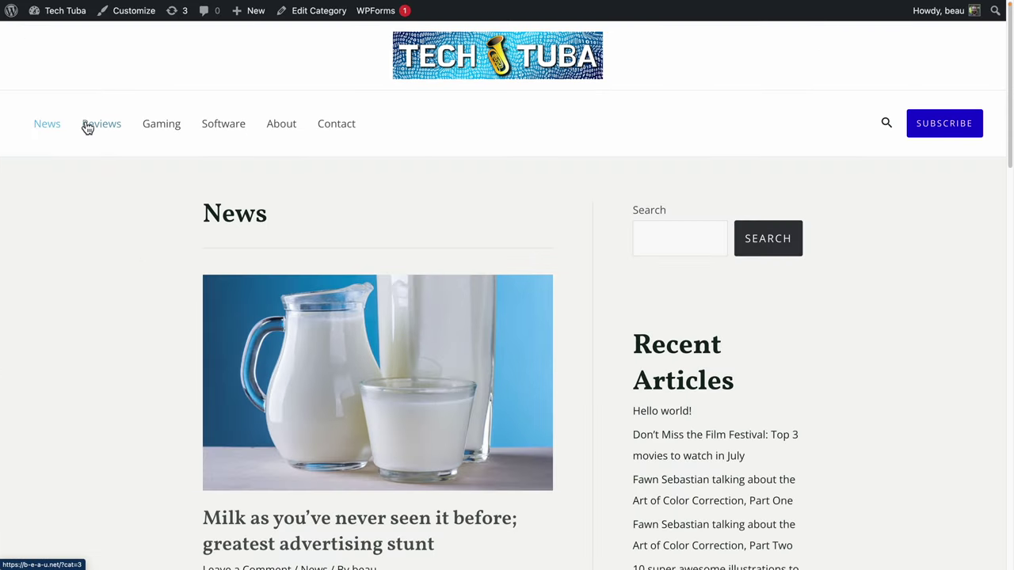
click(13, 17)
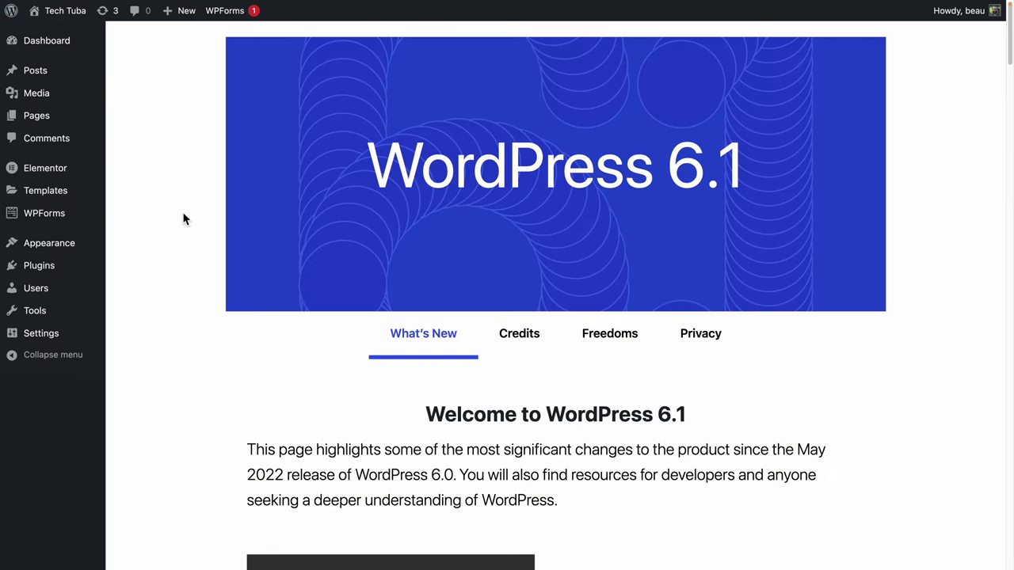
mouse_move(56, 75)
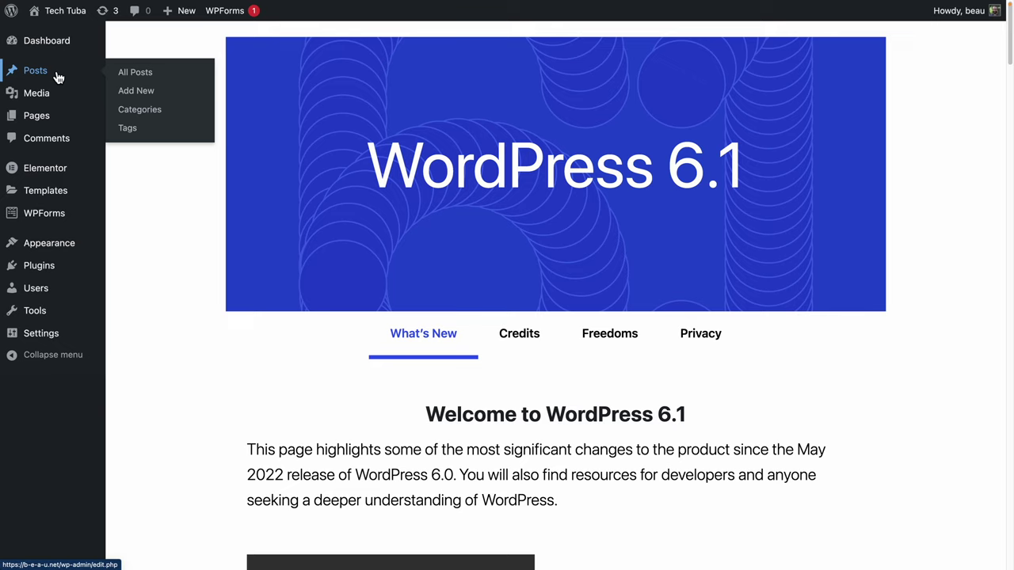
mouse_move(178, 22)
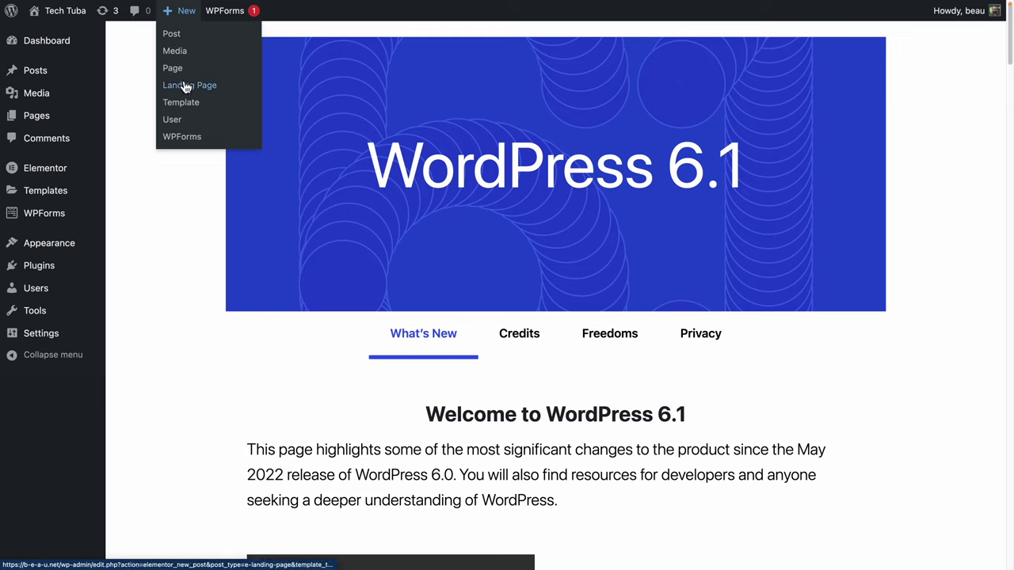
click(179, 39)
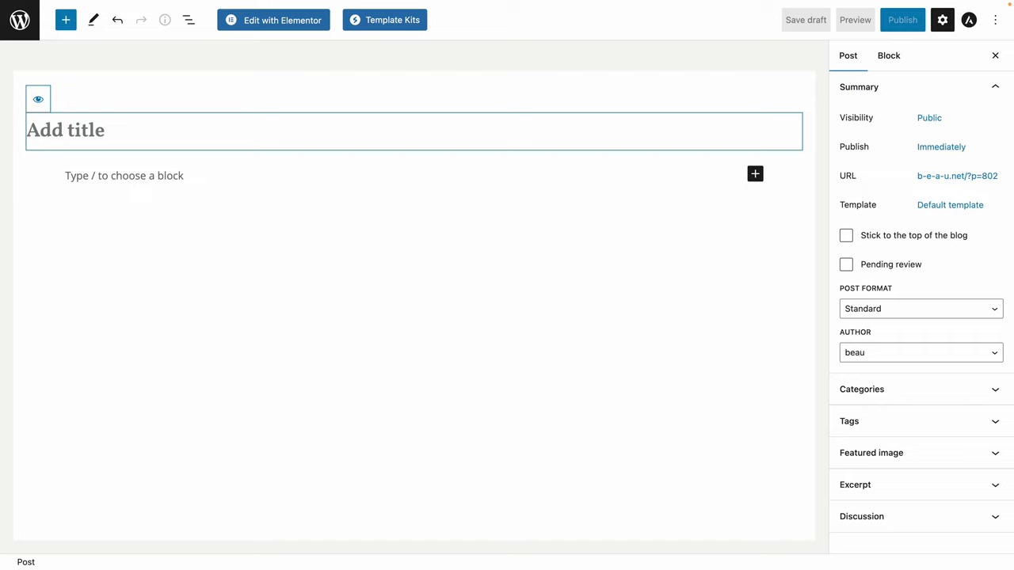
Title the post 'Website offers free developer curriculum!' and add the freeCodeCamp.org paragraph.
text(Website o)
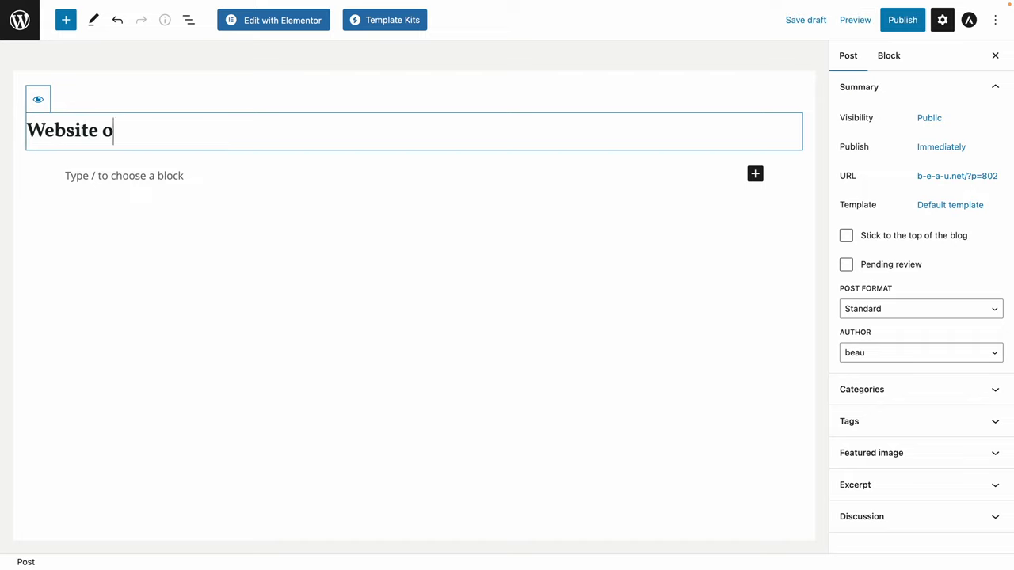
text(ffers free d)
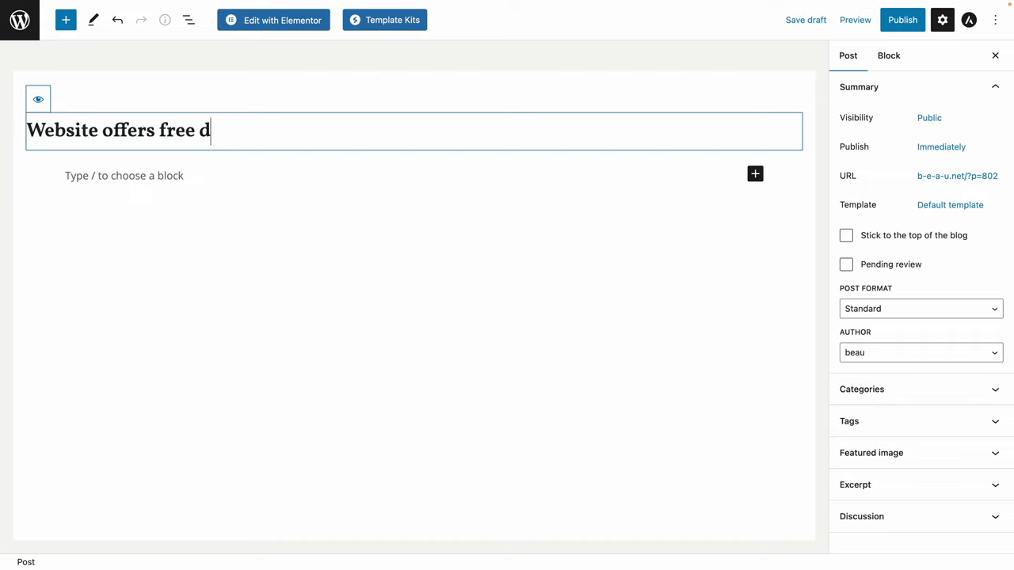
text(eveloper curri)
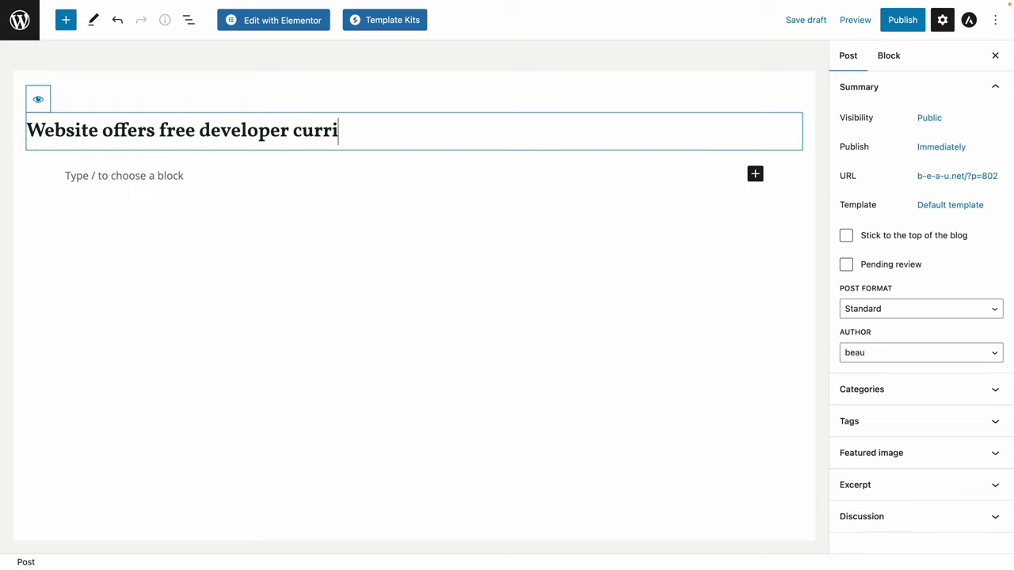
text(culum!)
click(129, 176)
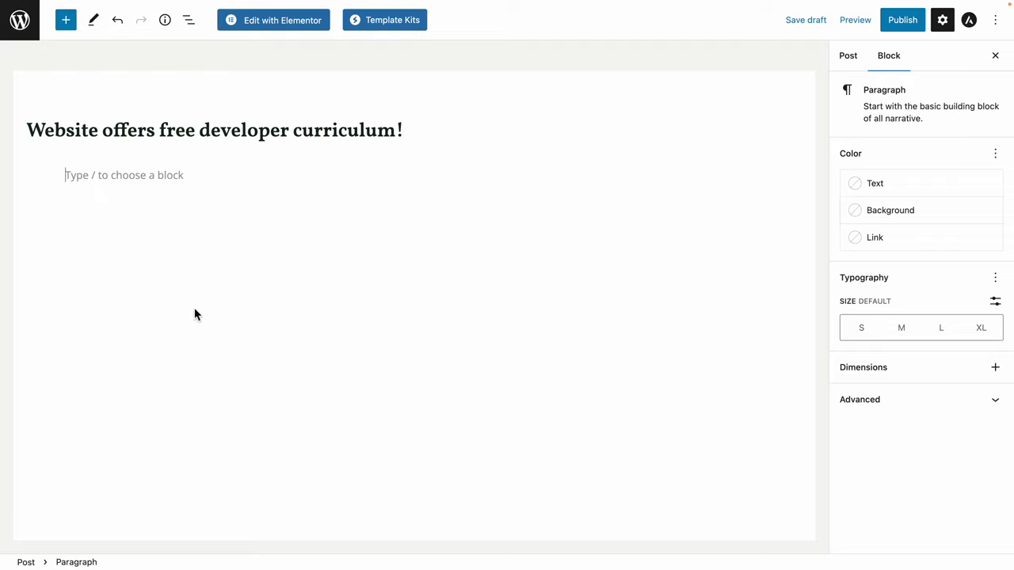
text(You can learn to )
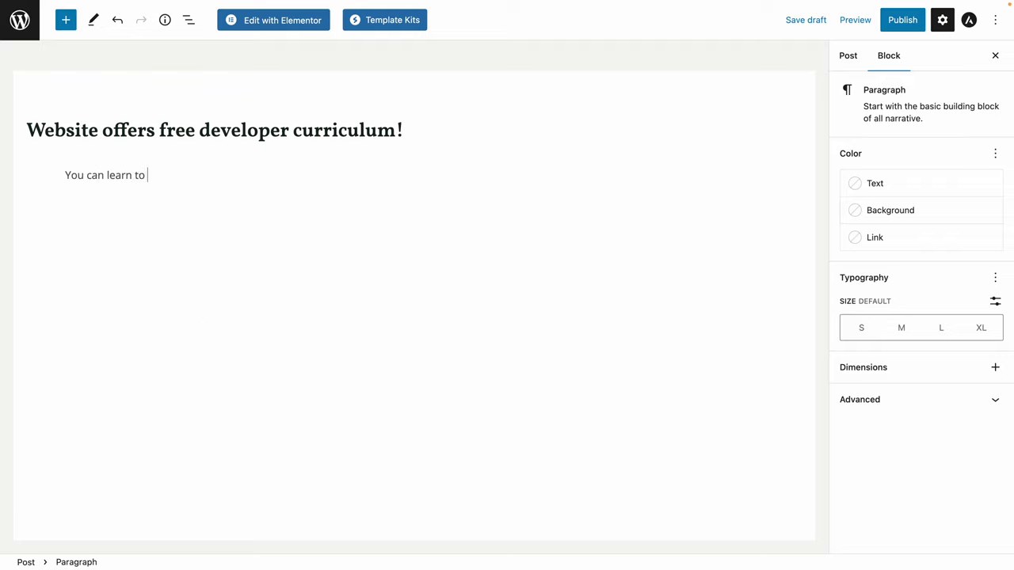
text(code for free at free)
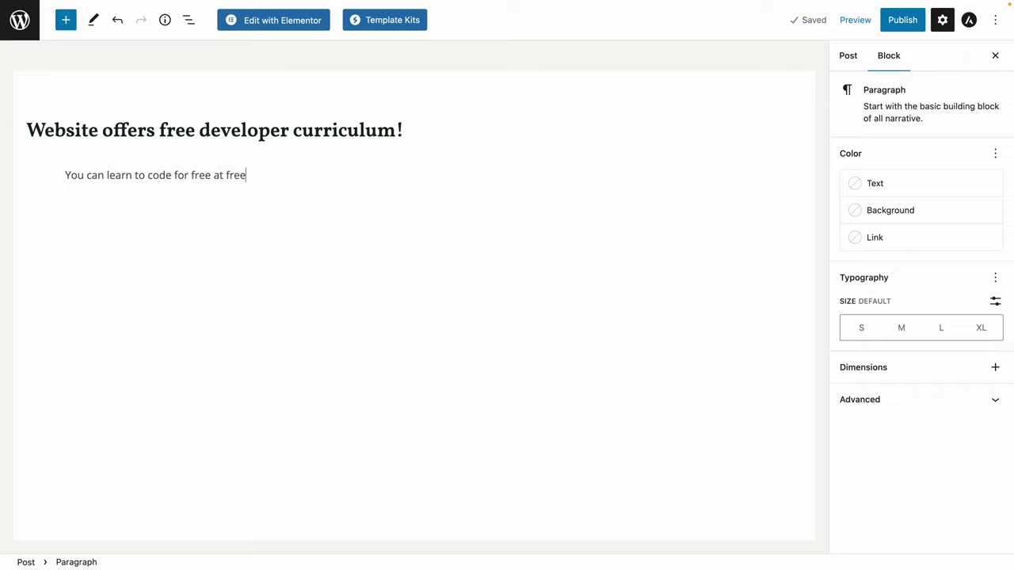
text(CodeCamp.org.)
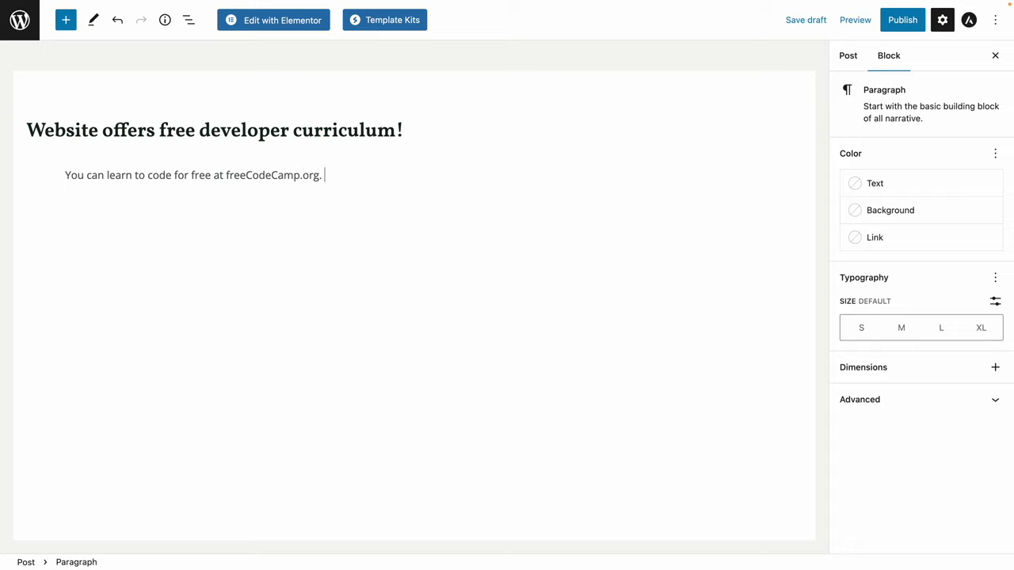
text( It's a great web)
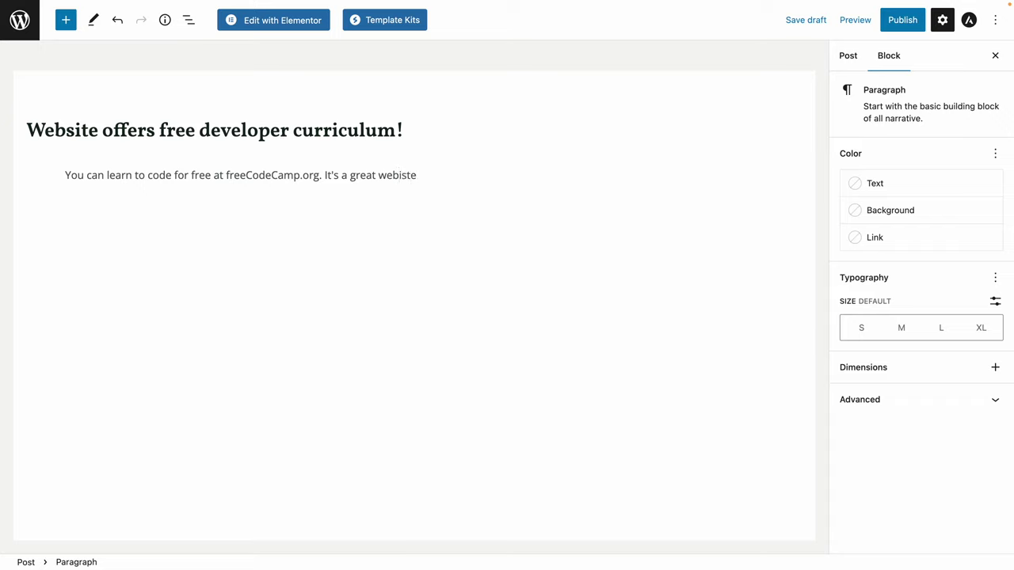
text(site.)
key(Return)
click(208, 262)
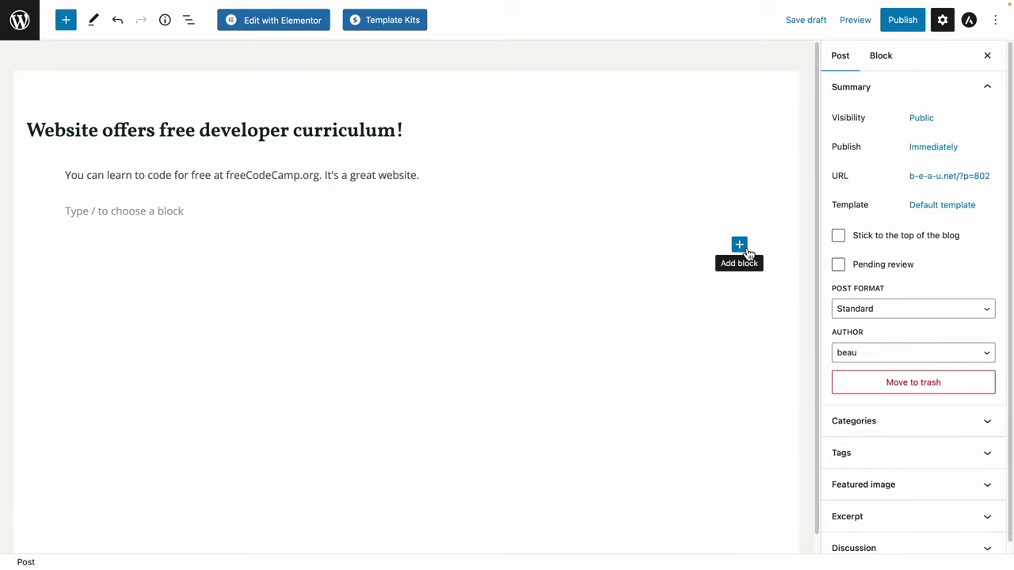
Insert an Image block with the milk jugs image from the Media Library.
click(748, 250)
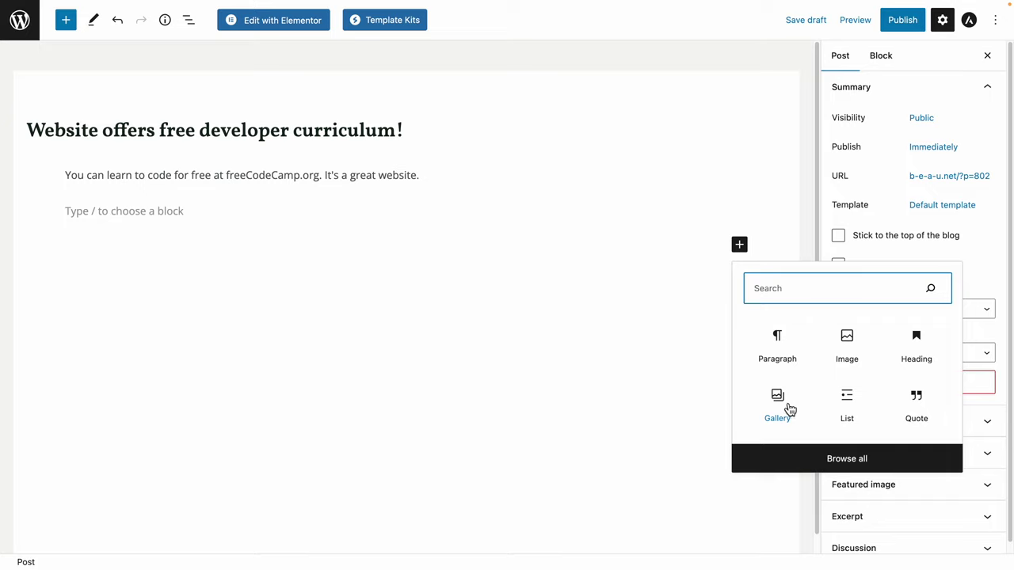
click(844, 339)
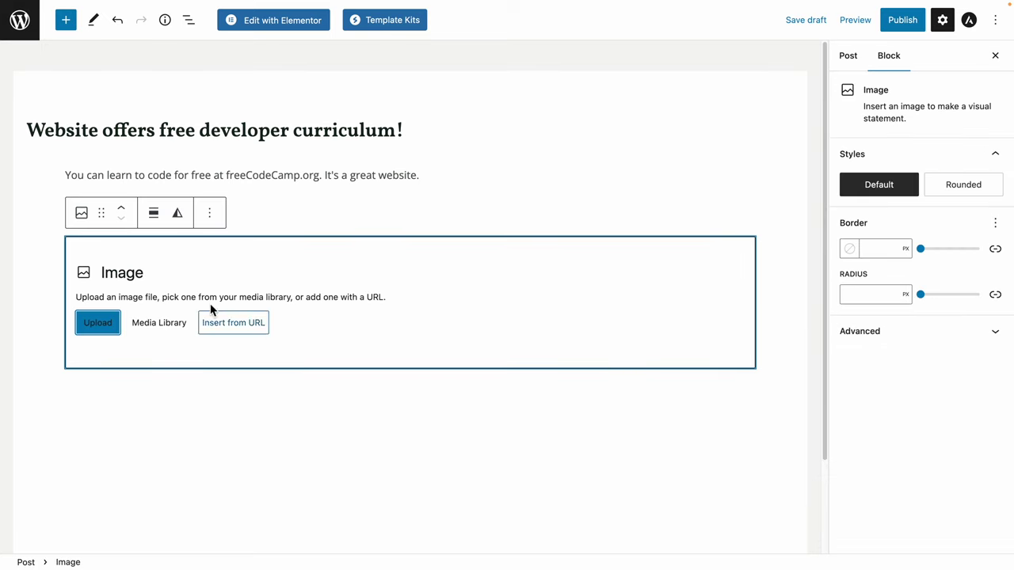
click(152, 333)
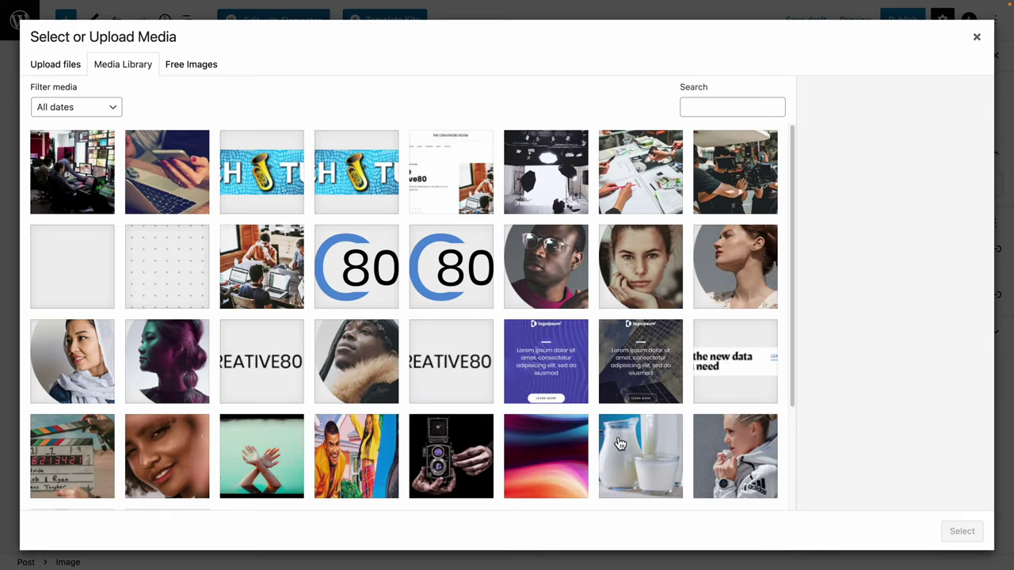
click(620, 444)
click(961, 531)
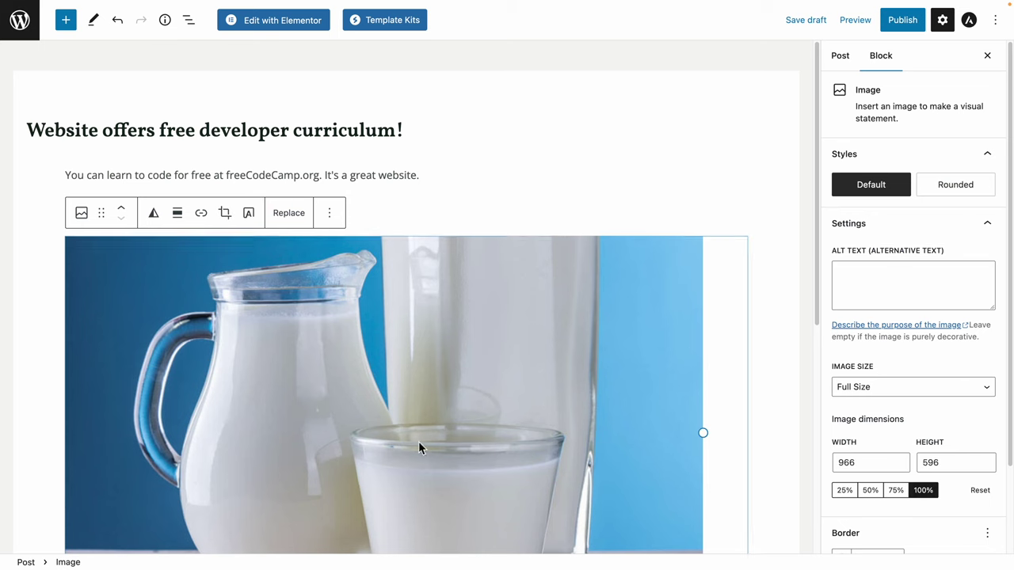
click(396, 211)
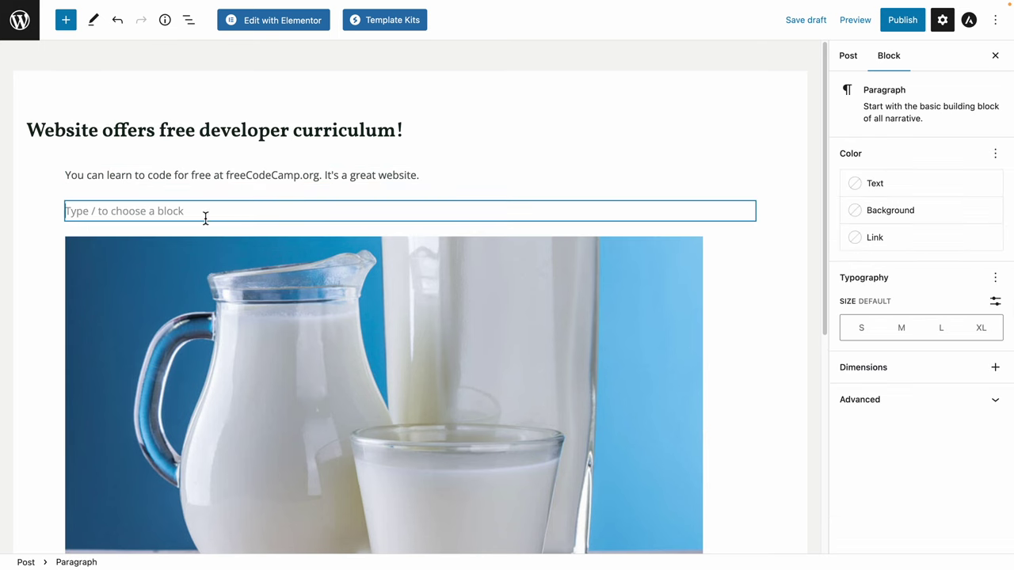
Resize the milk jugs image to Medium (300 × 185) and review its advanced settings.
click(523, 351)
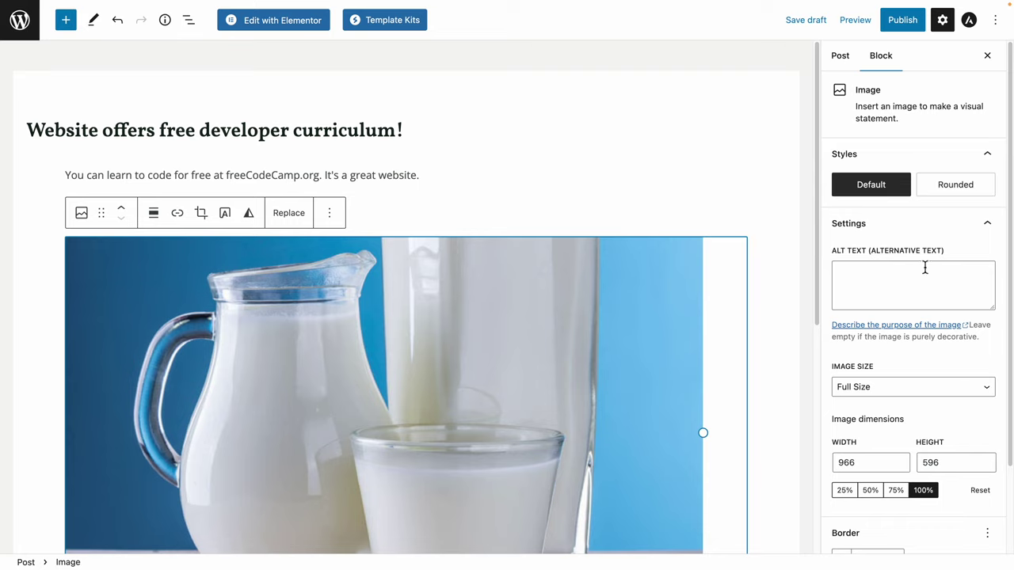
click(909, 387)
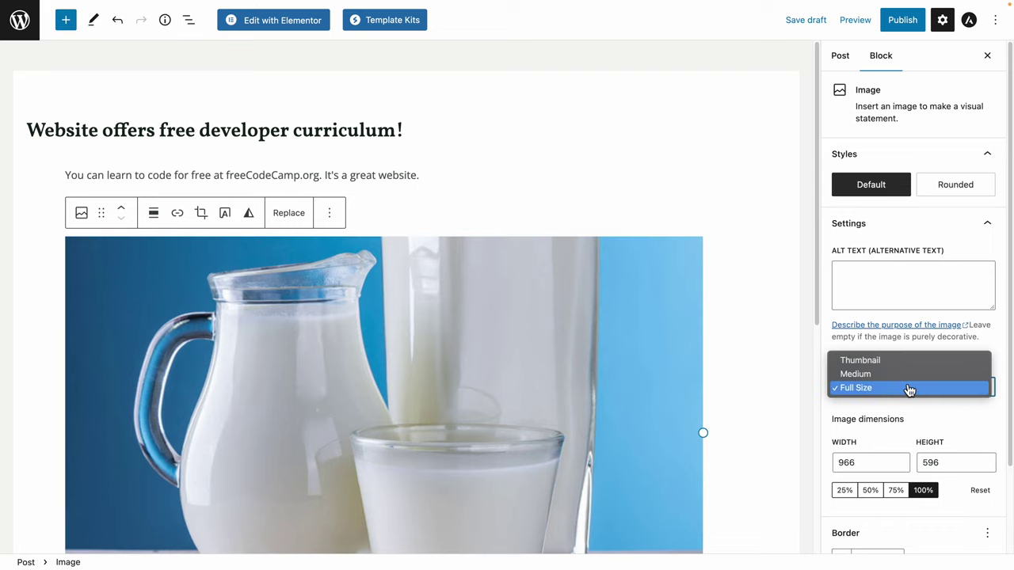
click(904, 381)
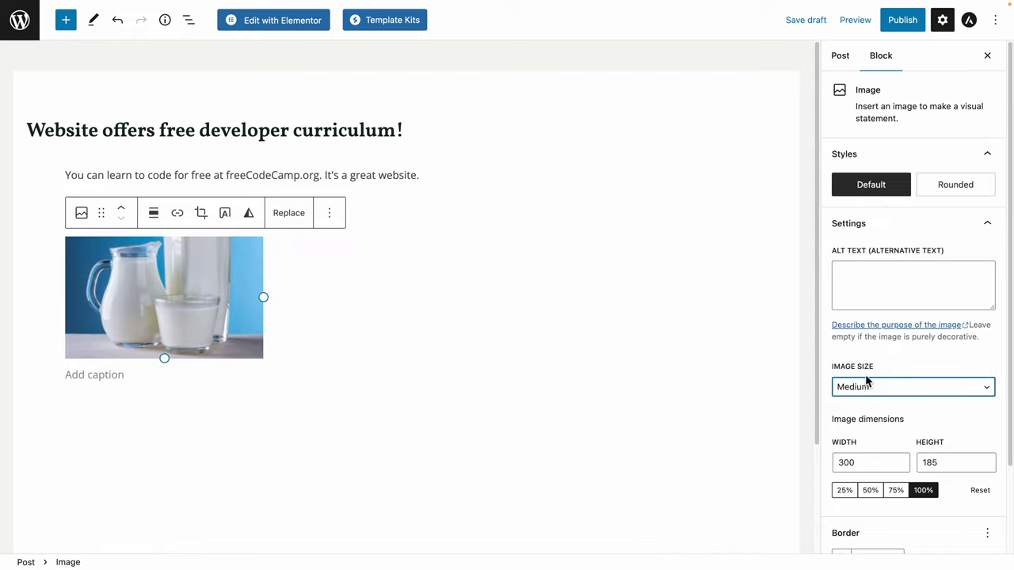
scroll(871, 507, down, 3)
click(871, 538)
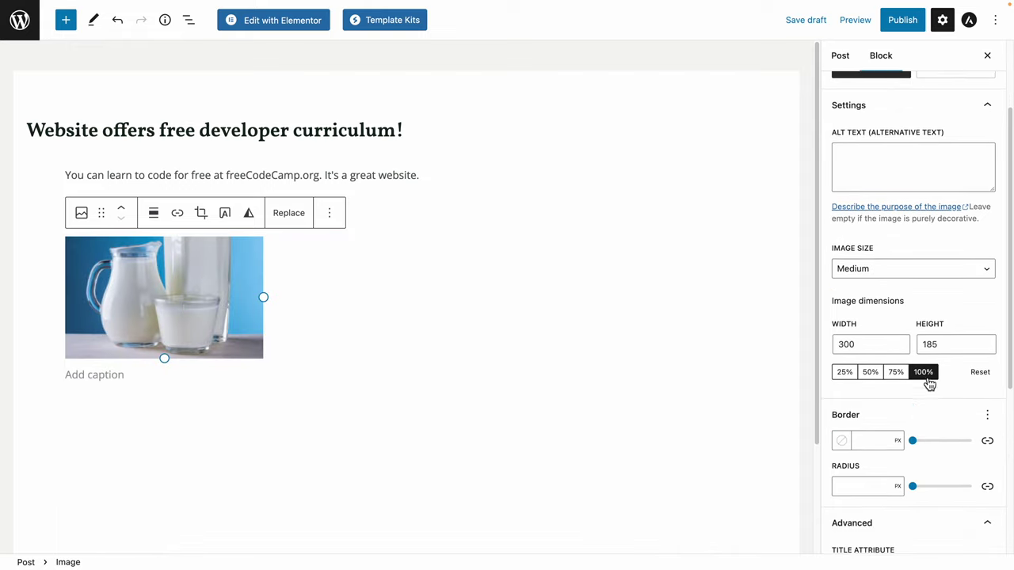
scroll(911, 369, down, 2)
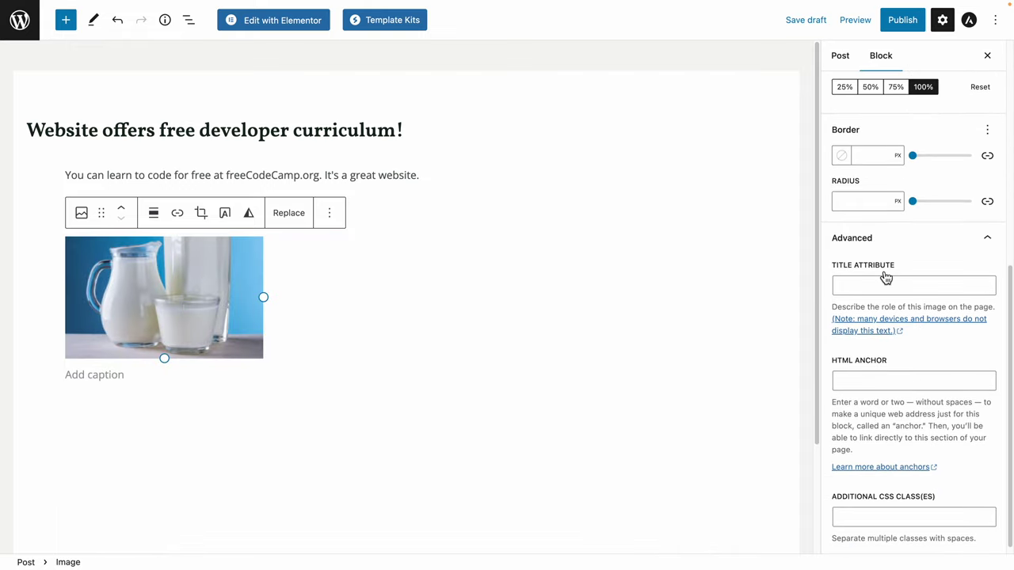
scroll(887, 277, down, 1)
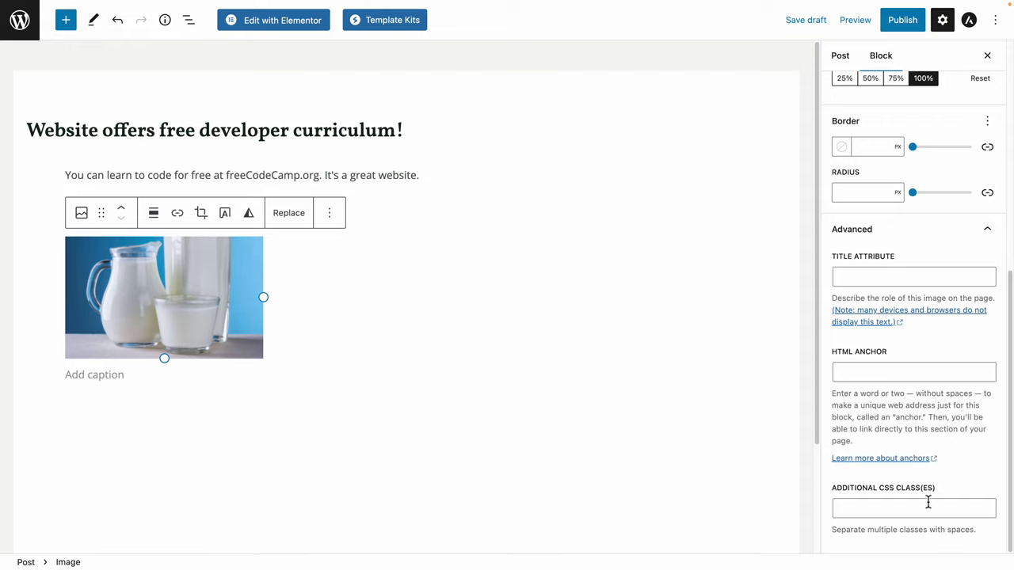
scroll(927, 502, up, 5)
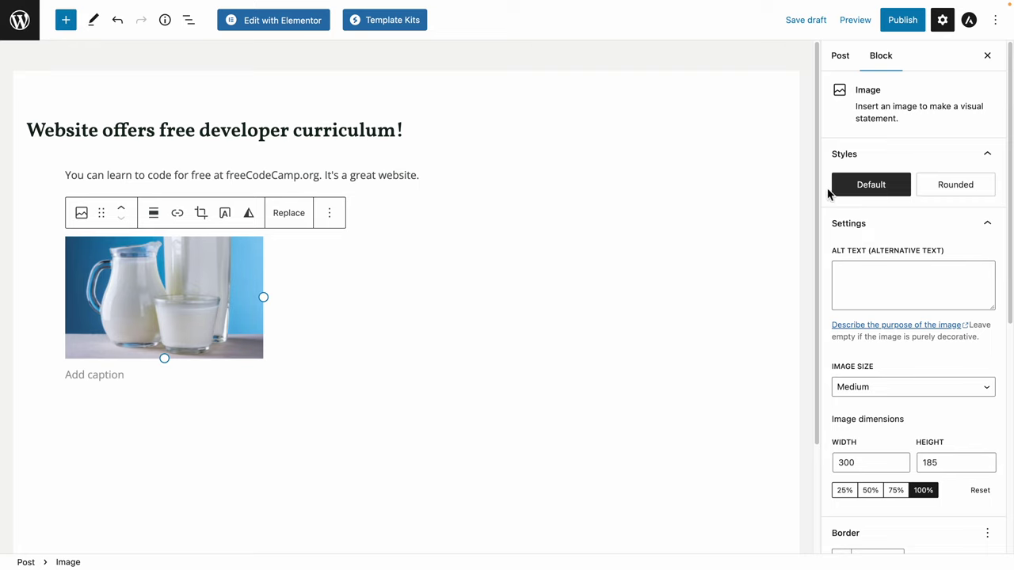
click(851, 66)
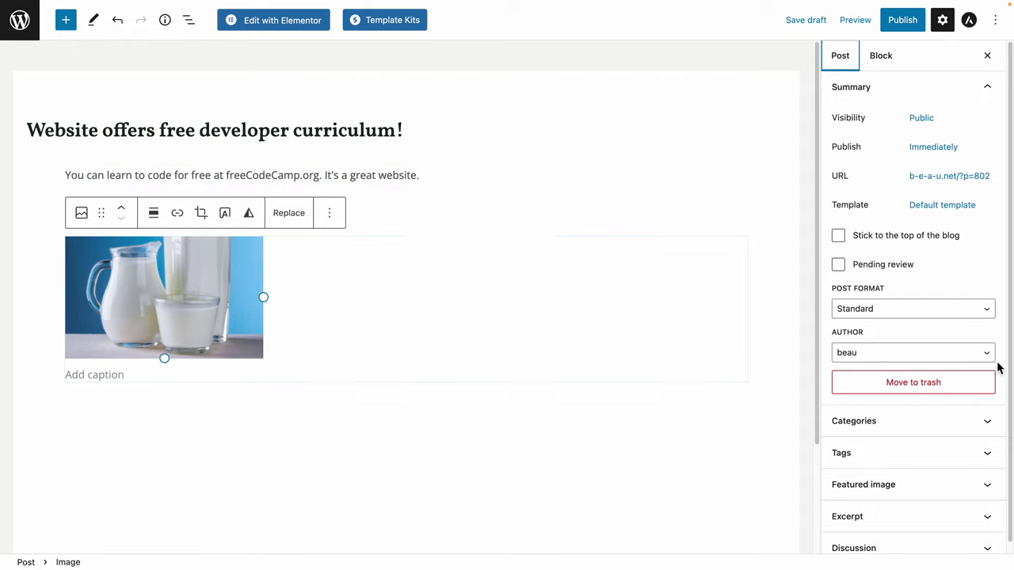
Check the News category for the post and expand the Featured image settings.
click(914, 426)
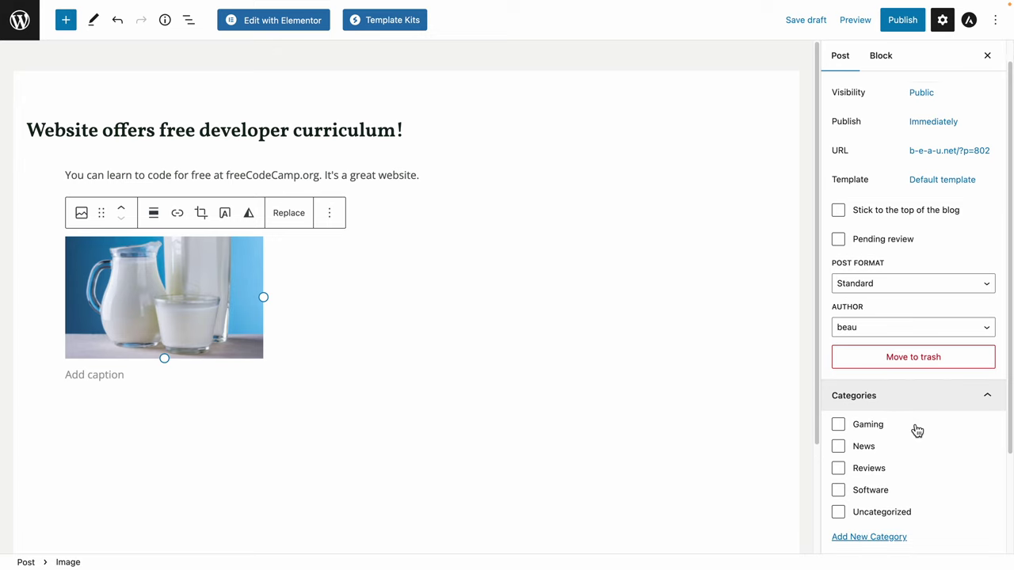
click(839, 437)
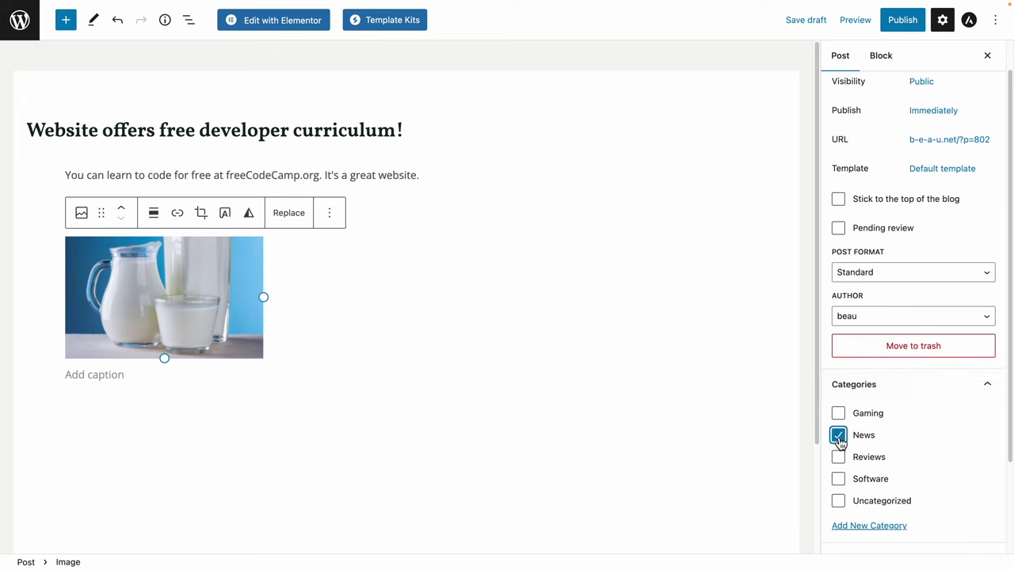
scroll(980, 406, down, 1)
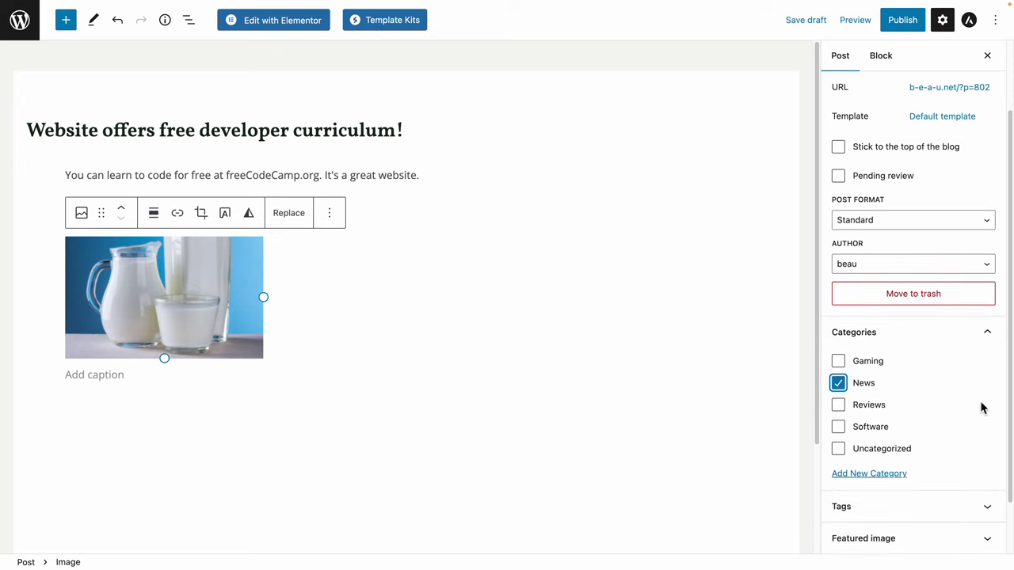
scroll(981, 407, down, 1)
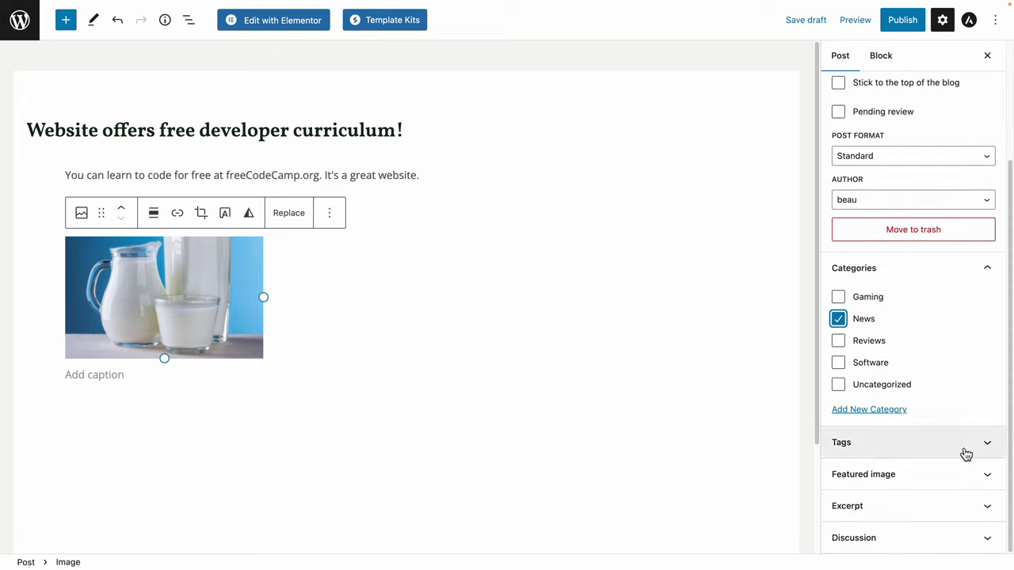
click(945, 485)
click(945, 486)
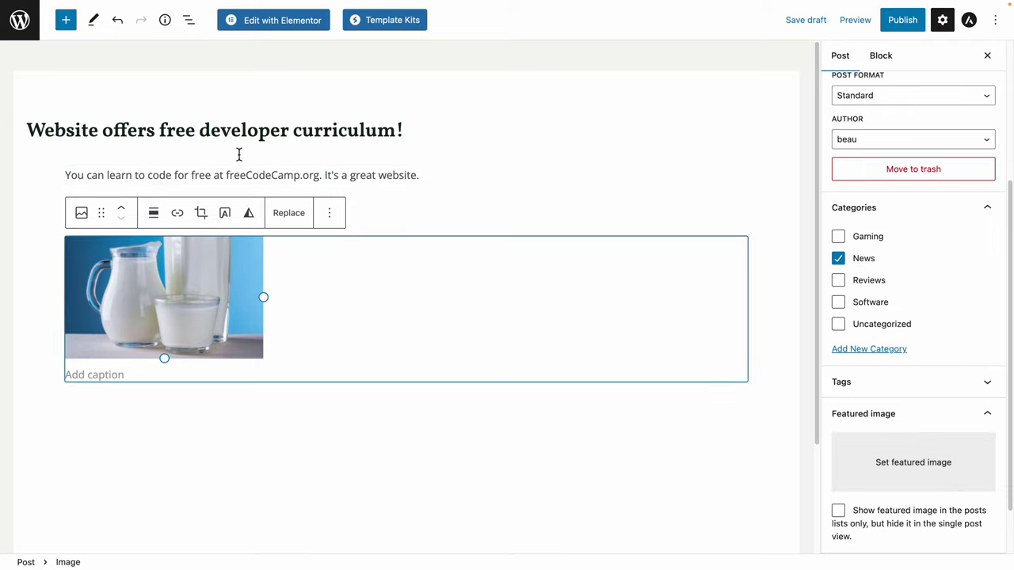
Upload the freeCodeCamp screenshot, give it alt text 'freeCodeCamp website', and set it as featured image.
click(931, 469)
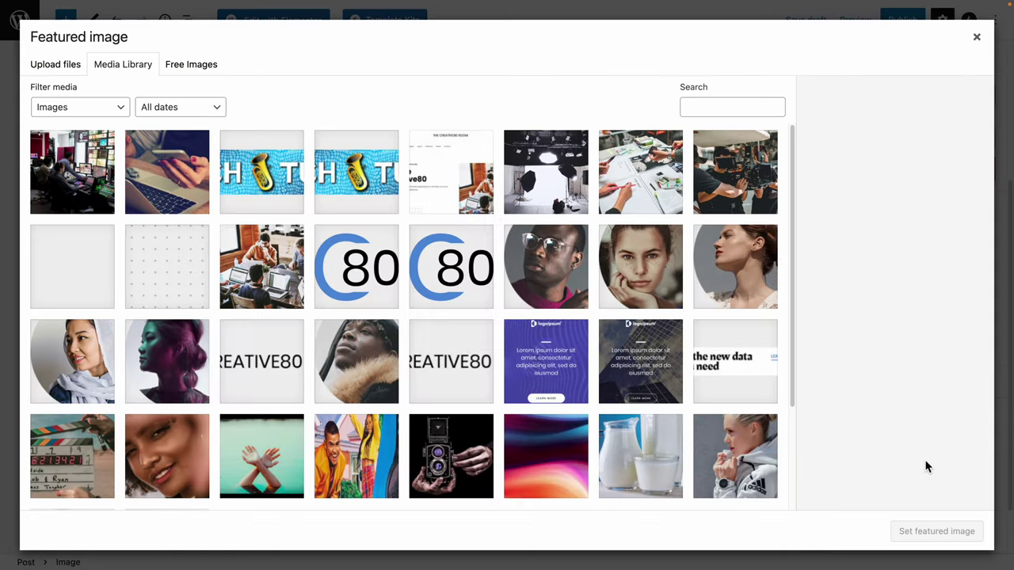
scroll(561, 324, down, 3)
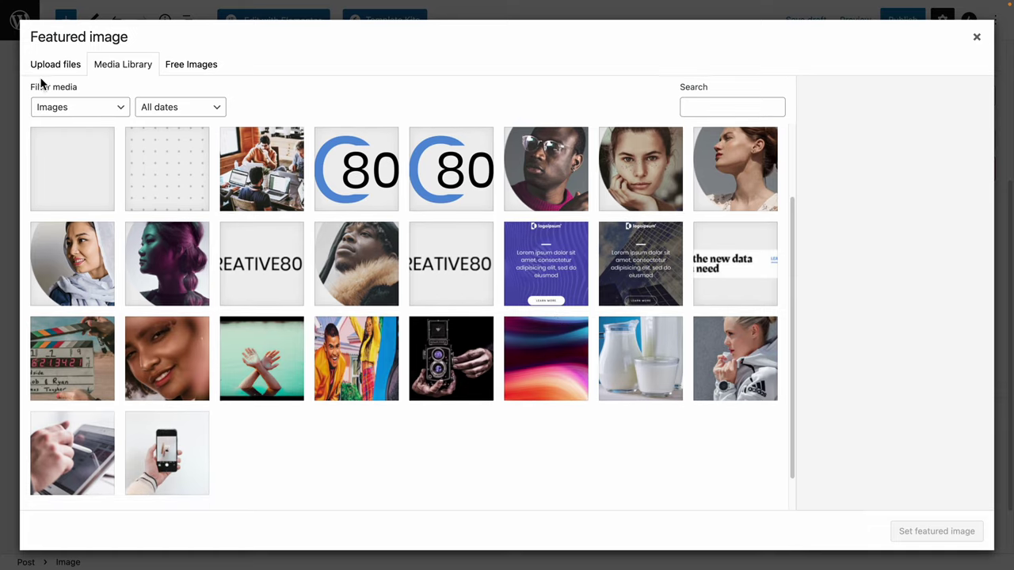
click(52, 70)
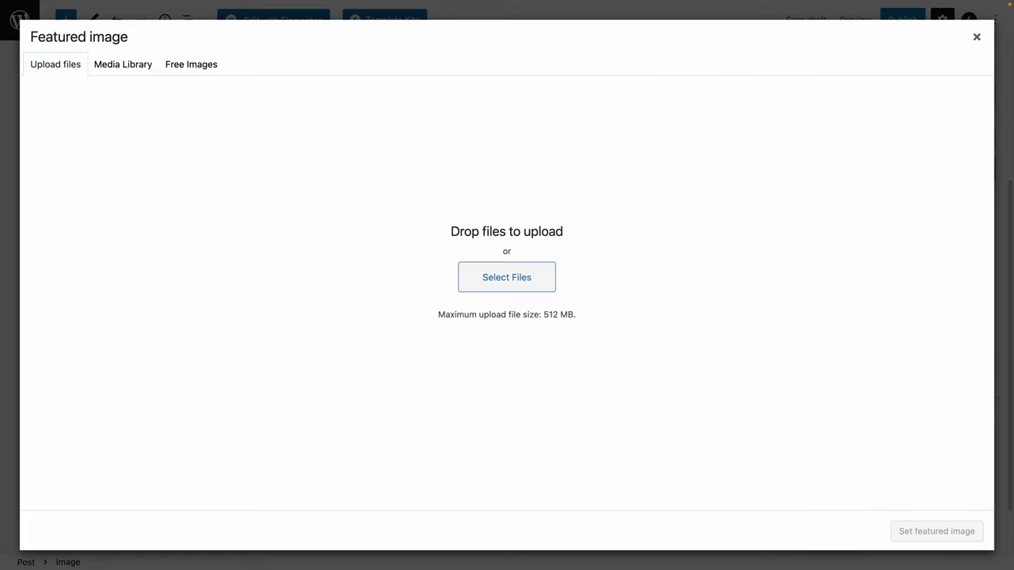
drag(4, 174, 511, 253)
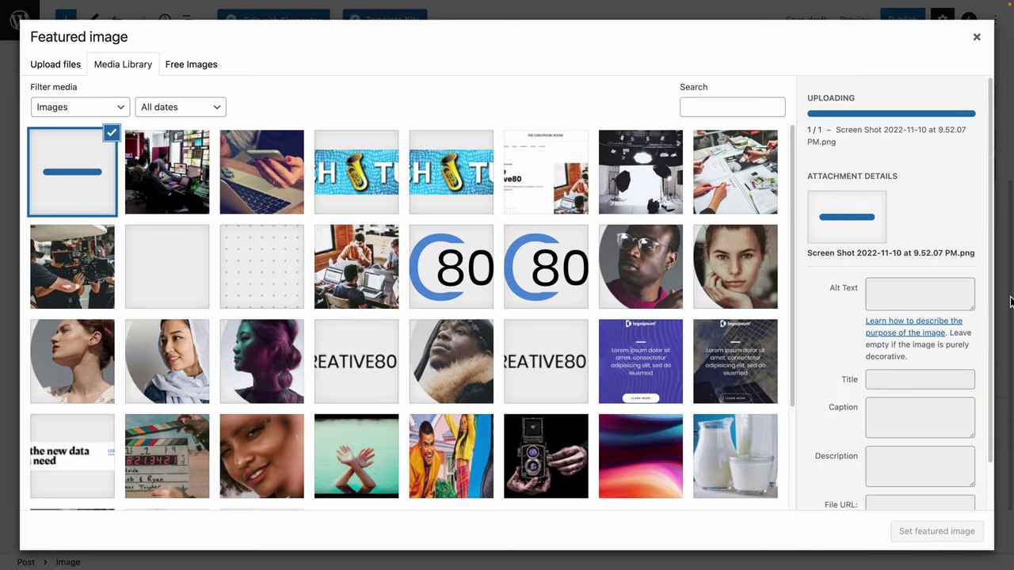
click(895, 270)
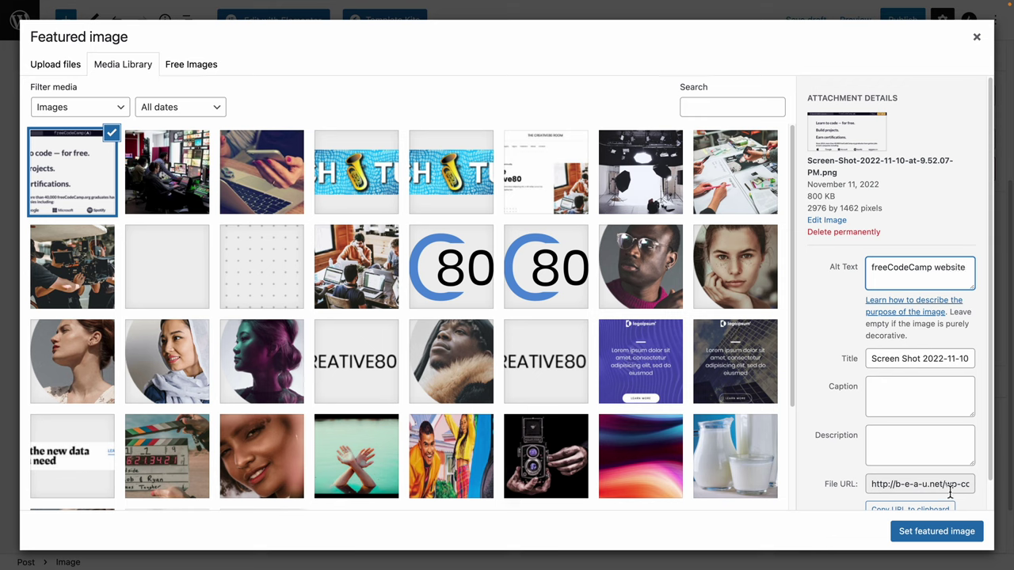
click(939, 532)
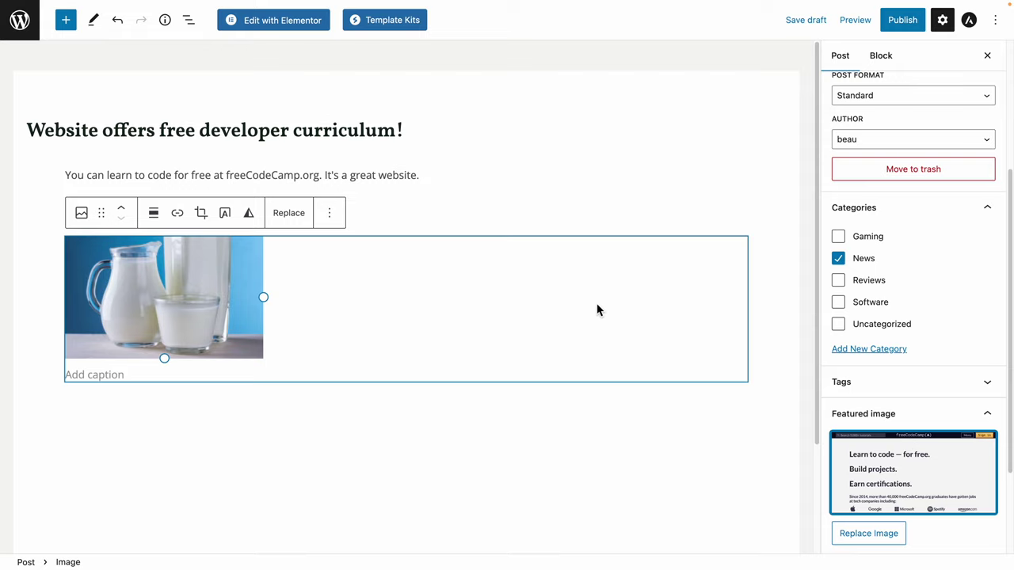
Expand the post's Excerpt section and review the post settings sidebar.
scroll(873, 342, down, 3)
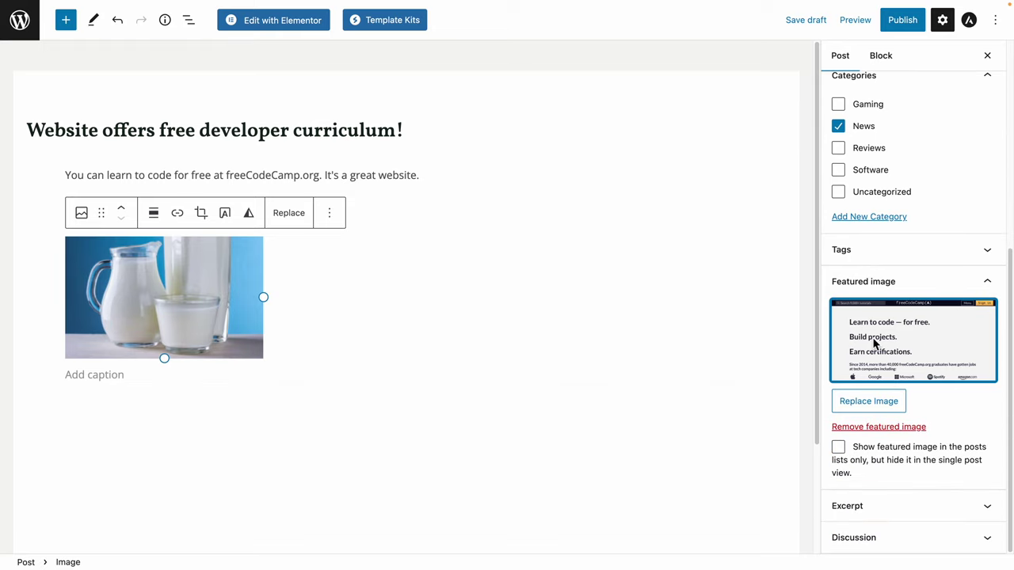
scroll(905, 404, up, 8)
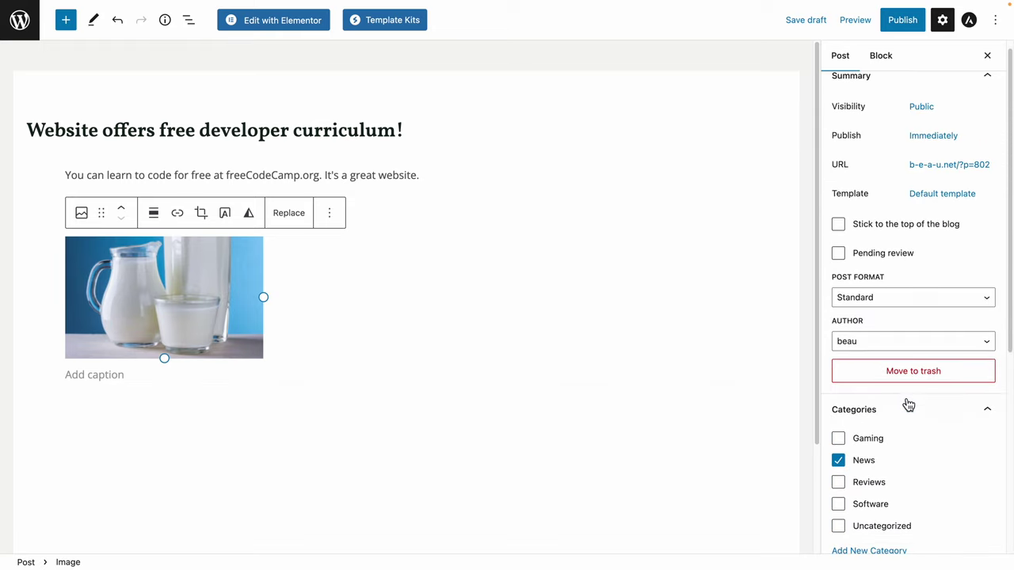
scroll(905, 405, down, 8)
click(937, 505)
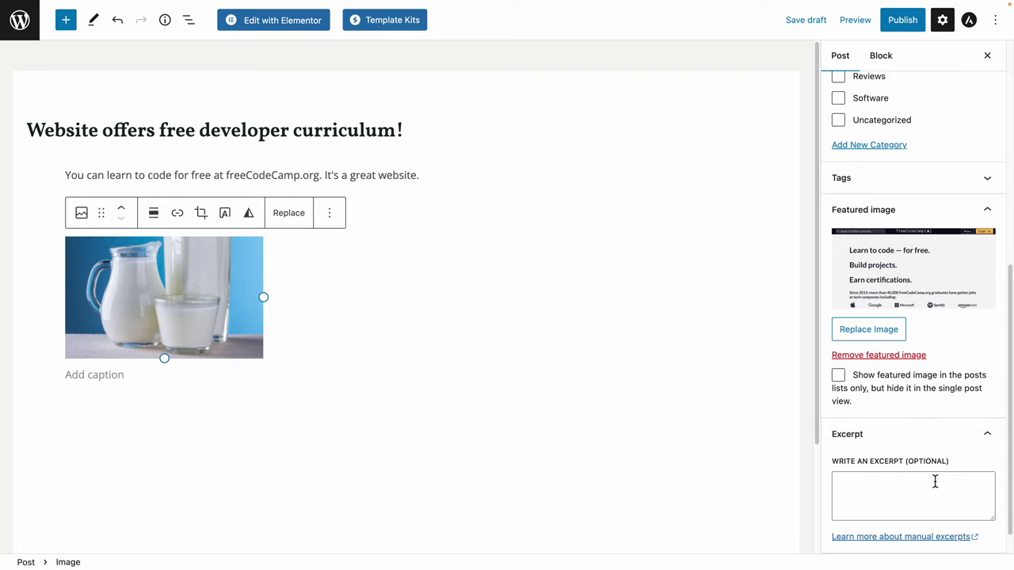
scroll(931, 475, down, 1)
scroll(929, 477, up, 5)
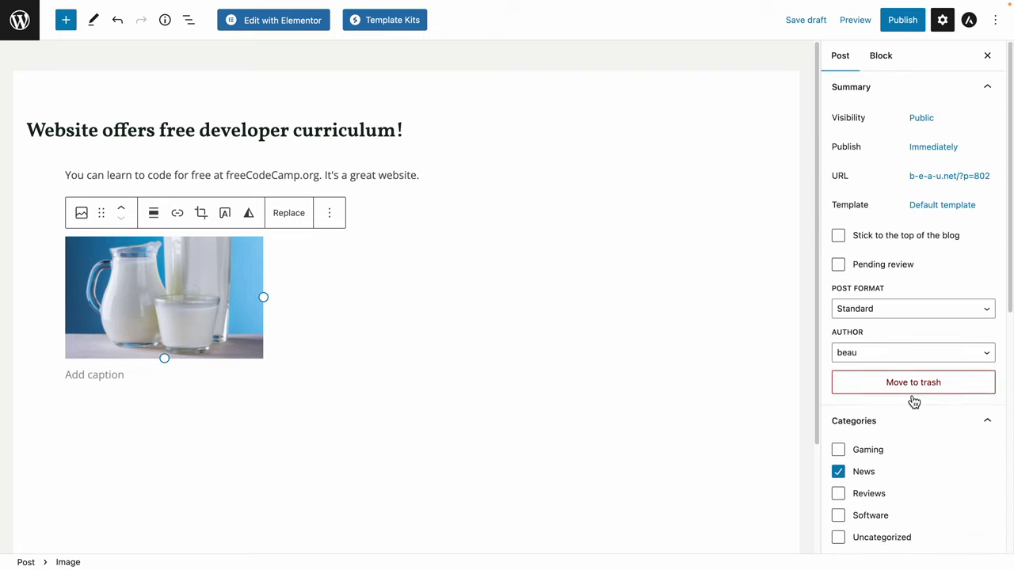
scroll(914, 400, down, 5)
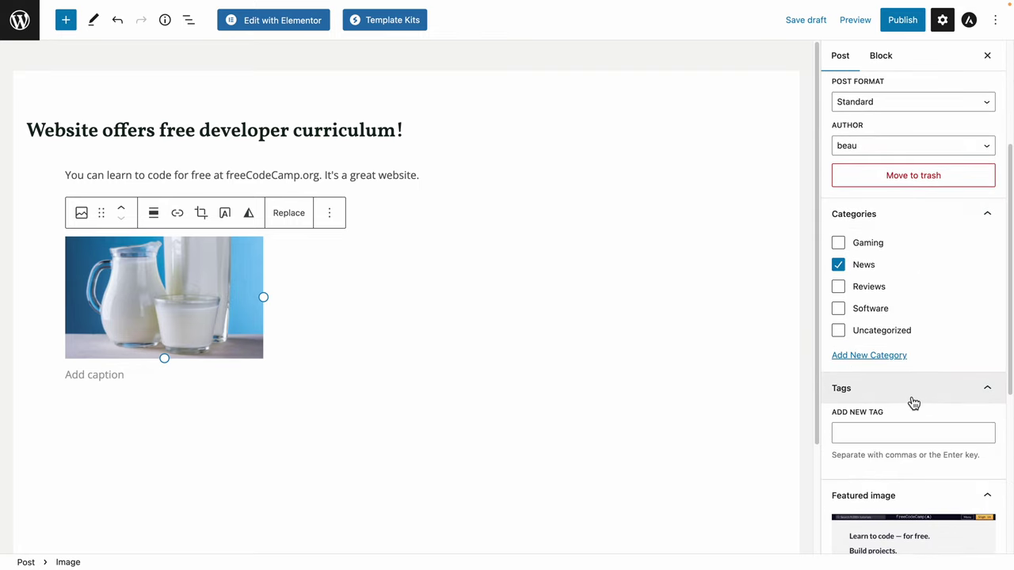
scroll(913, 404, down, 1)
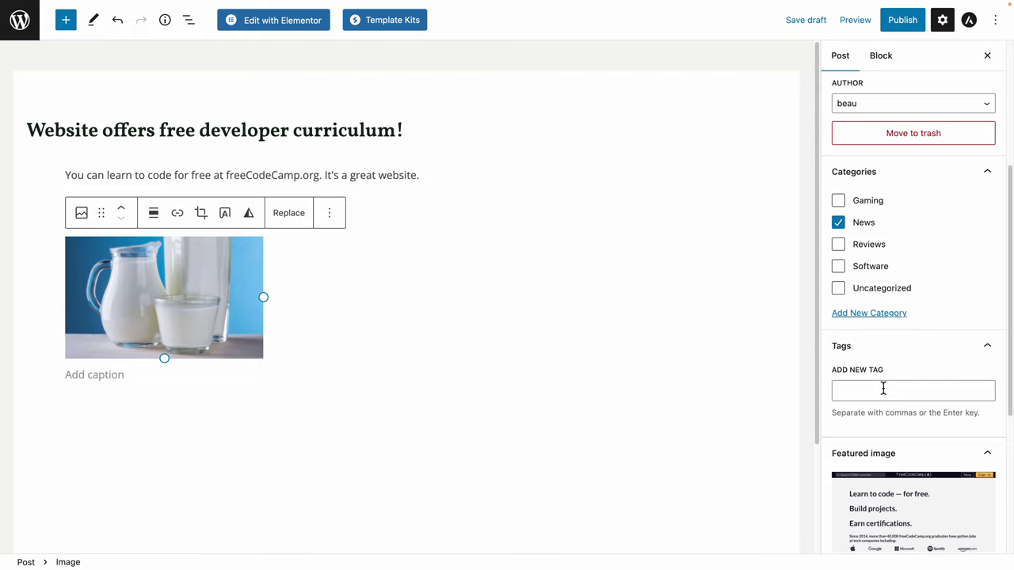
Add the tag 'websites' to the post.
click(882, 389)
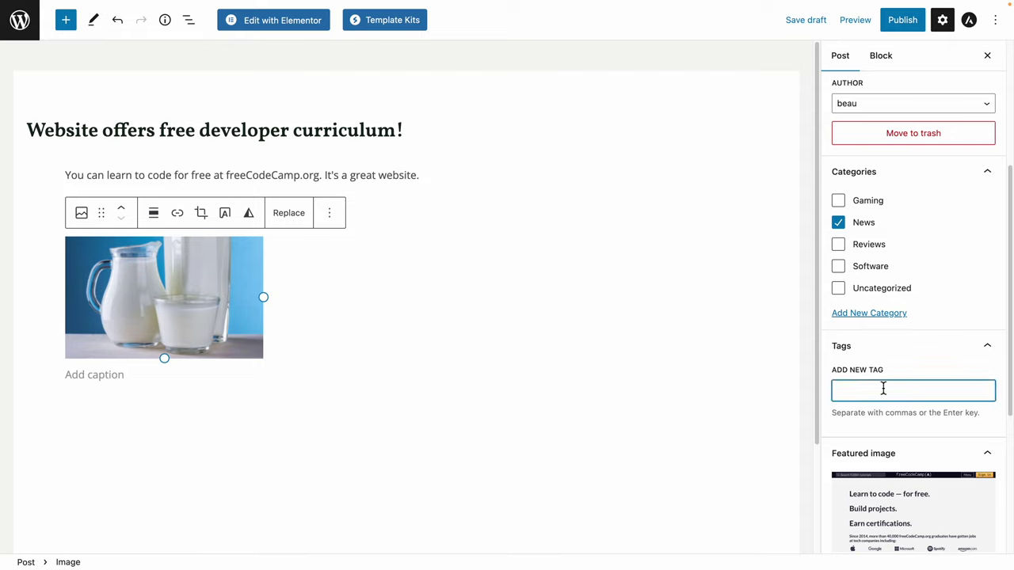
text(websites)
key(Return)
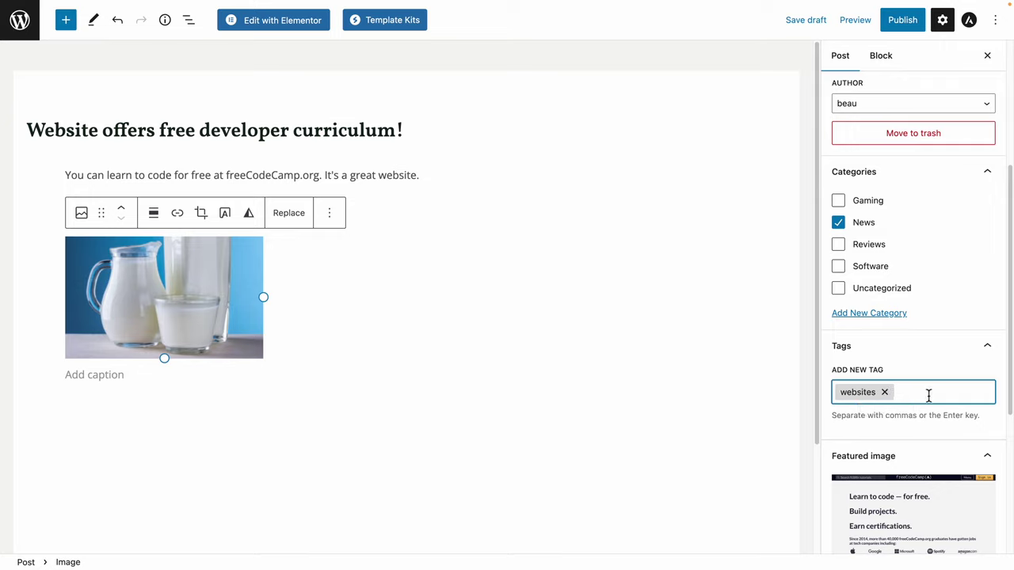
Publish the post and confirm in the pre-publish panel so it goes live.
scroll(928, 395, up, 3)
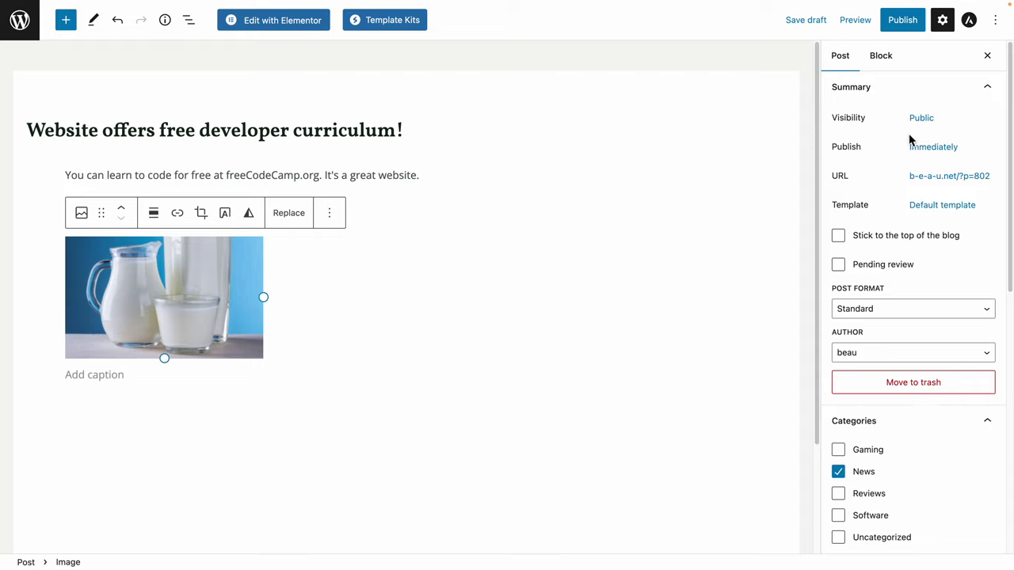
click(902, 20)
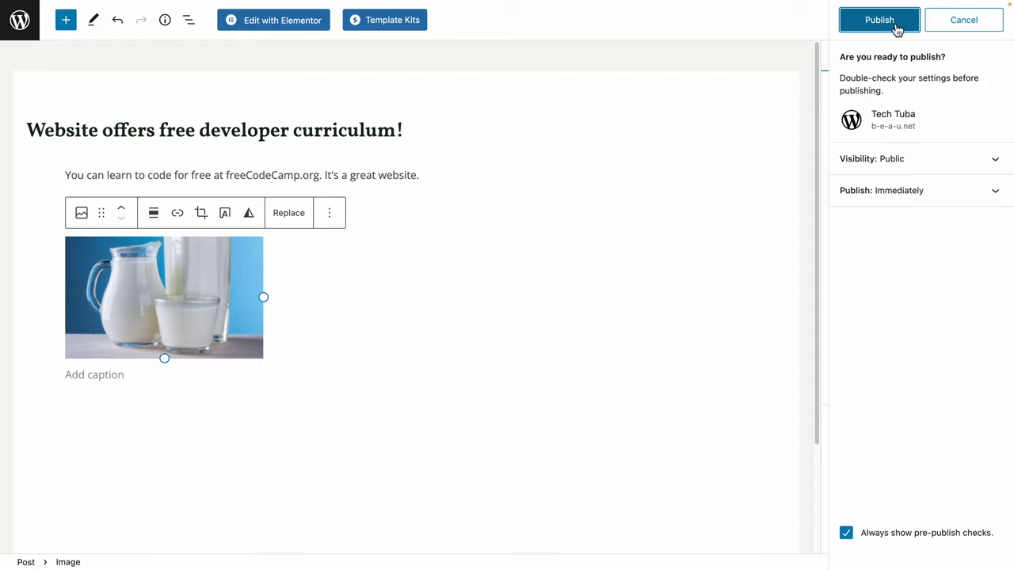
click(896, 28)
click(896, 27)
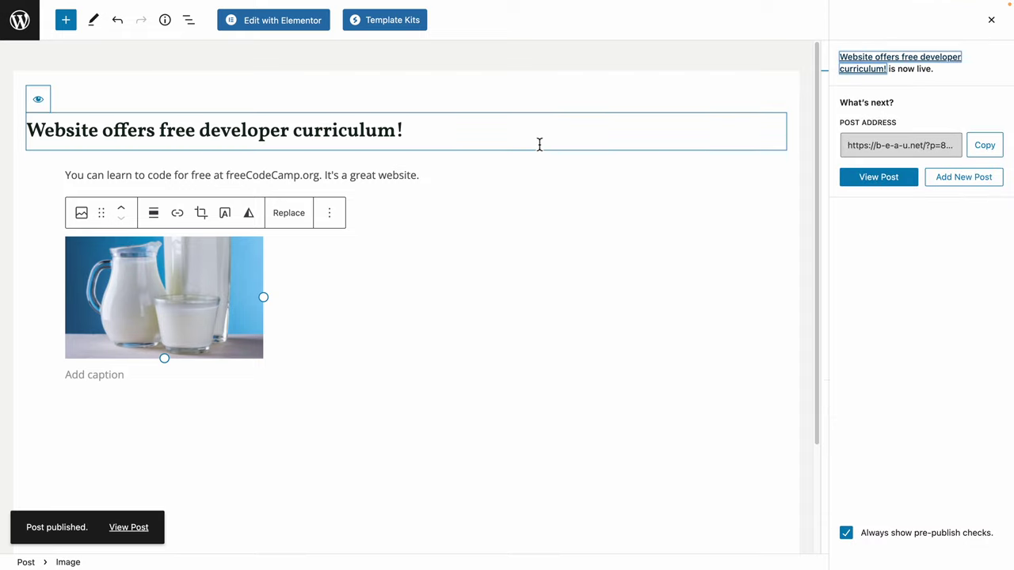
View the newly published post on the live site and scroll through it.
click(131, 528)
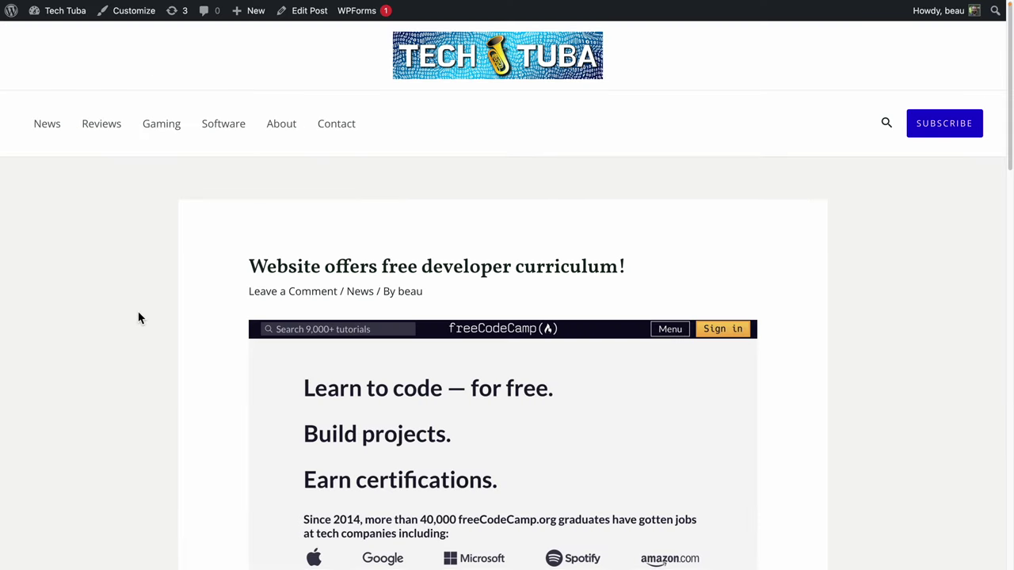
drag(244, 269, 712, 261)
click(712, 262)
scroll(712, 261, down, 1)
scroll(712, 263, down, 2)
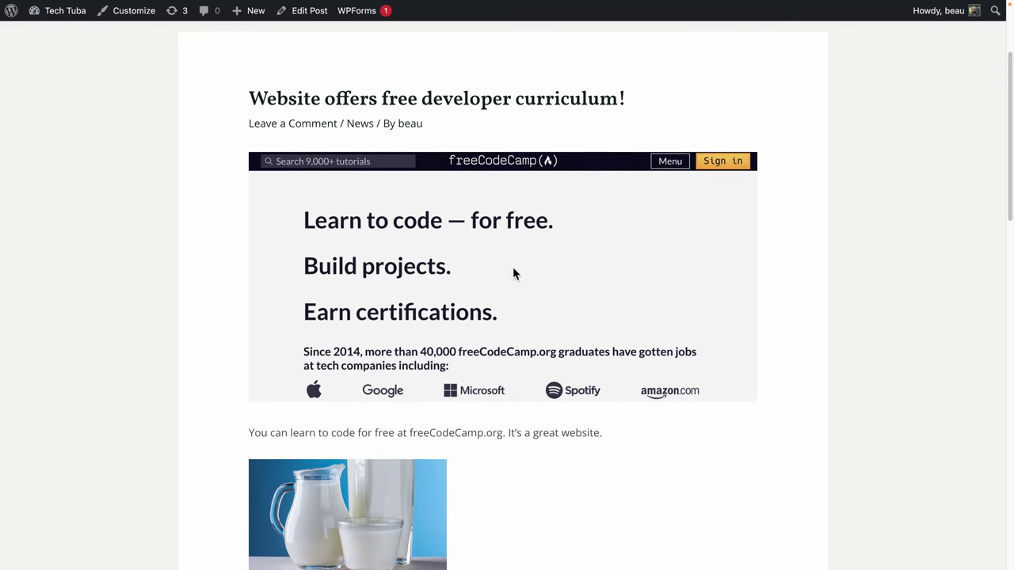
scroll(450, 202, down, 4)
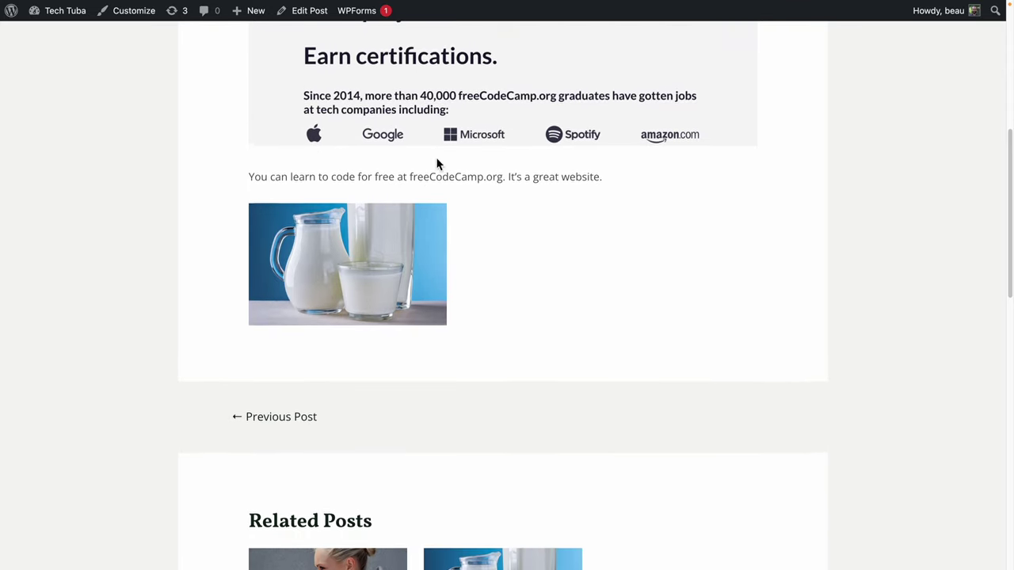
scroll(496, 229, down, 2)
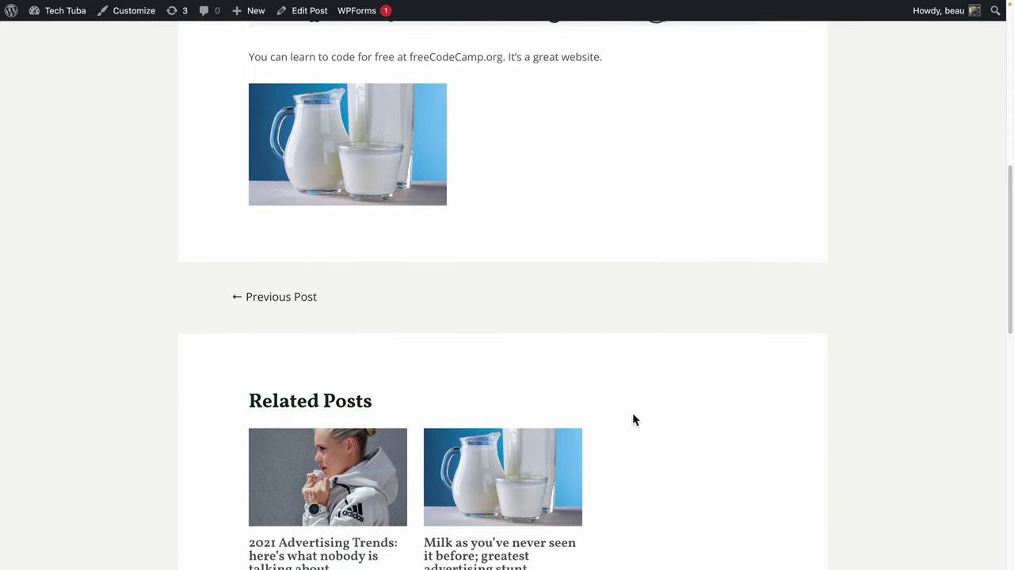
scroll(354, 386, down, 2)
scroll(354, 385, up, 11)
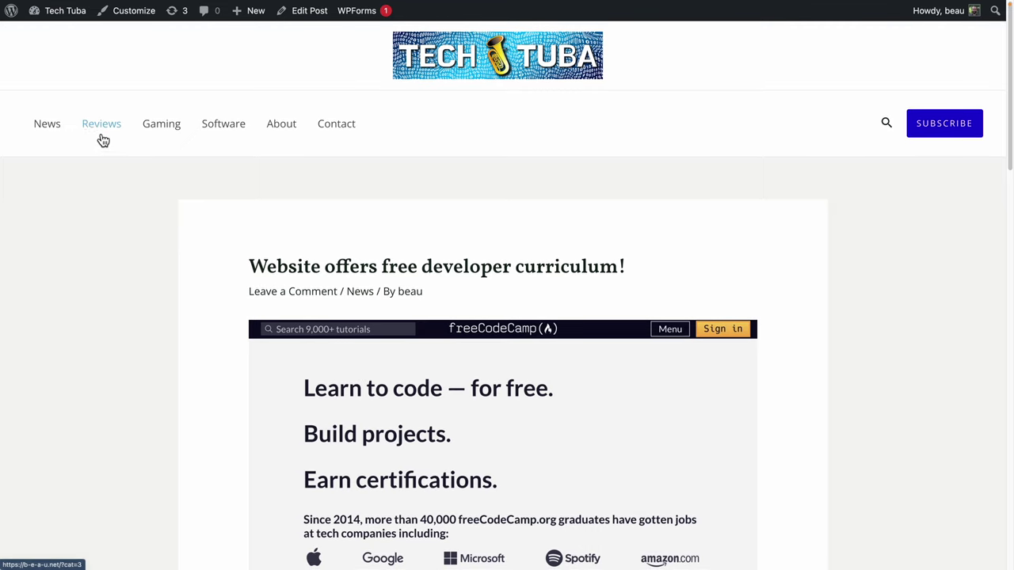
Browse the News category page.
click(46, 129)
scroll(128, 228, down, 3)
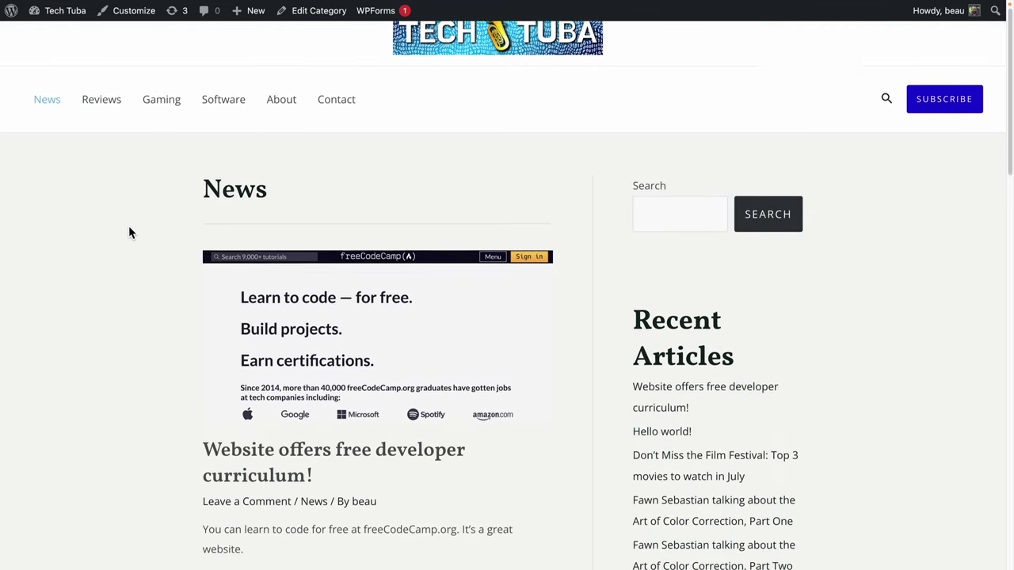
scroll(293, 188, down, 1)
scroll(362, 227, down, 10)
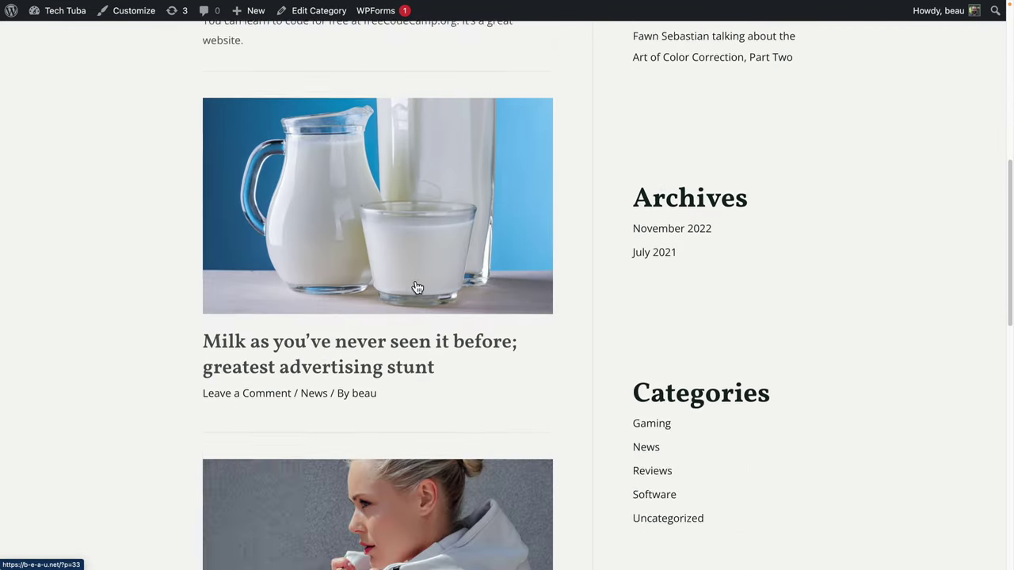
scroll(385, 174, down, 3)
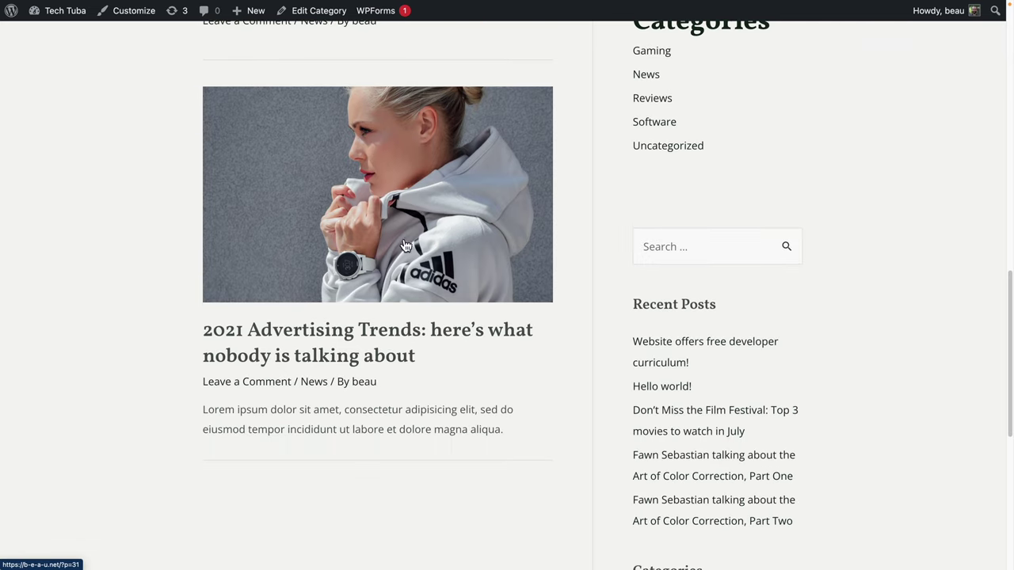
scroll(383, 258, up, 8)
scroll(383, 258, up, 5)
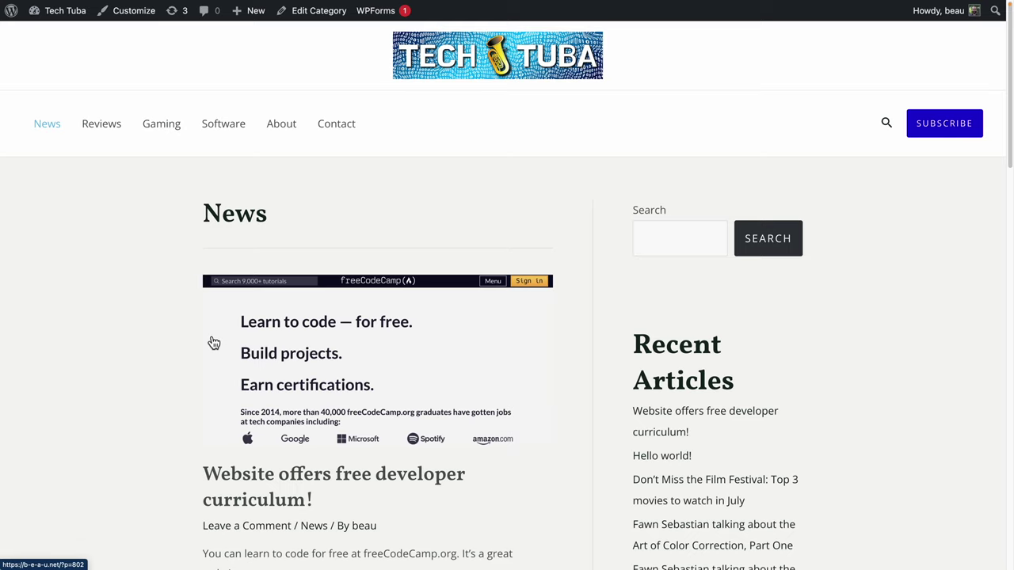
Visit the Gaming and Software categories, ending on the About Us page.
click(158, 135)
click(226, 129)
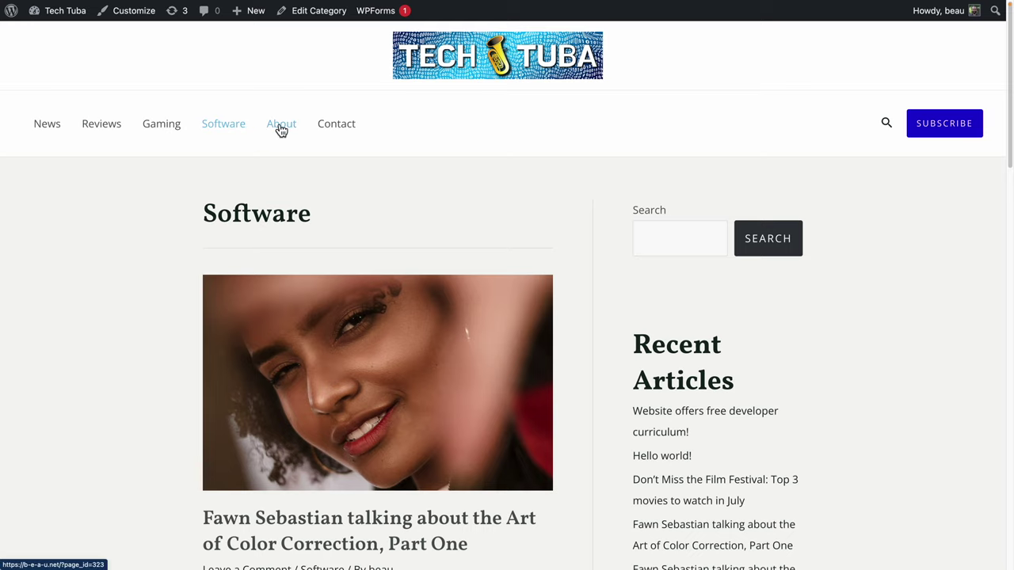
click(282, 127)
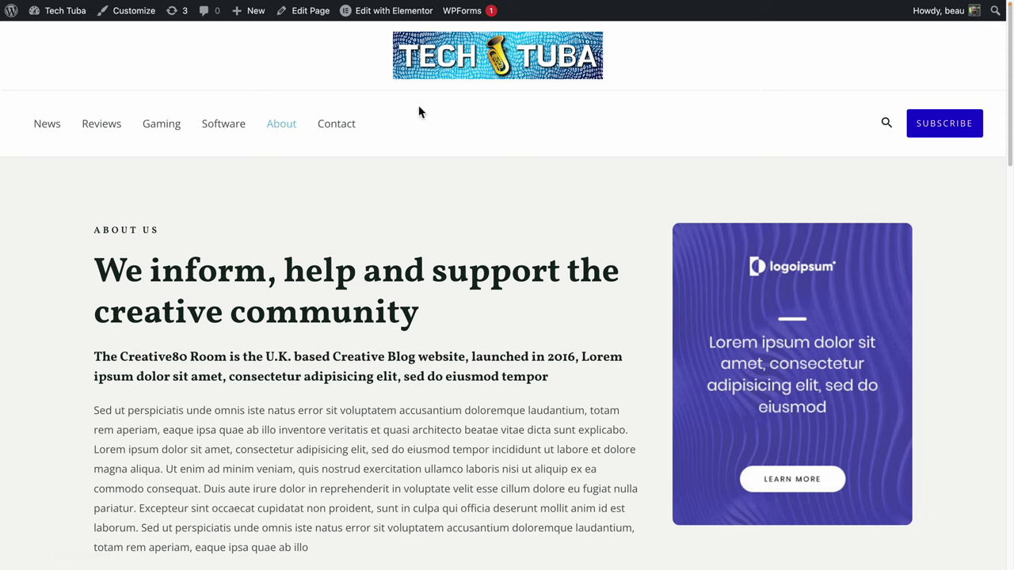
Edit the About Us page in Elementor and delete the subheading under the main title.
click(373, 25)
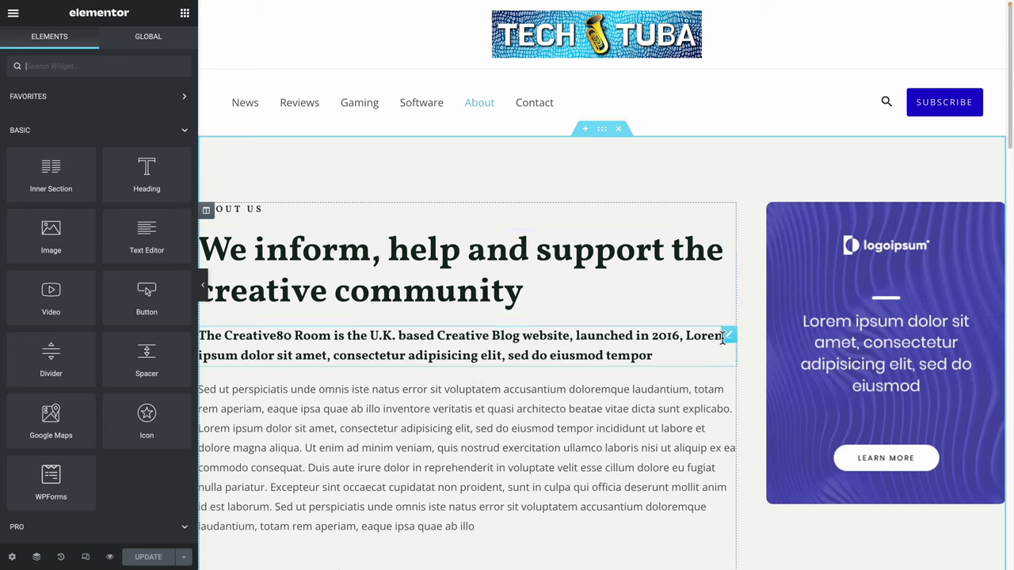
click(520, 341)
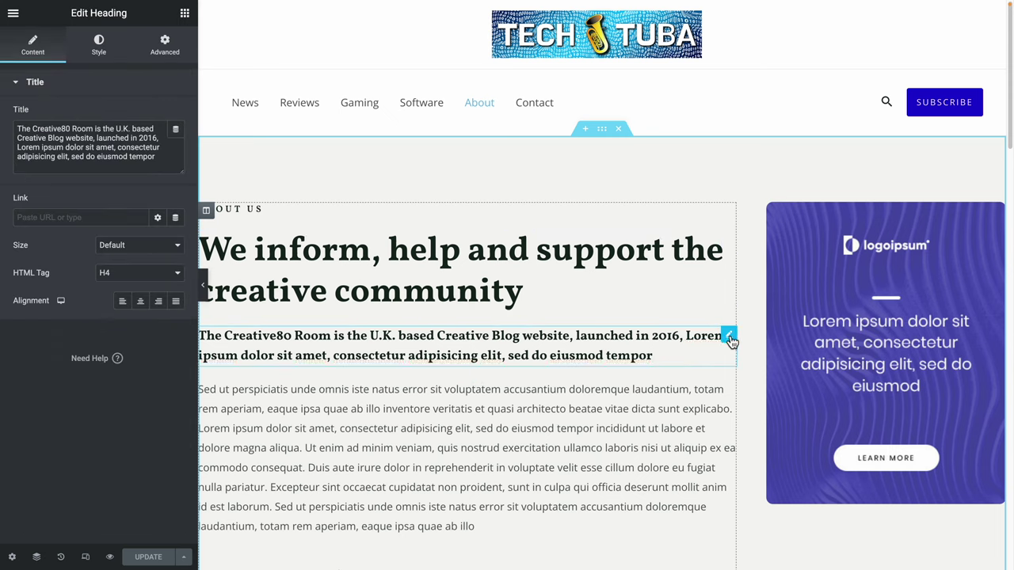
right_click(412, 342)
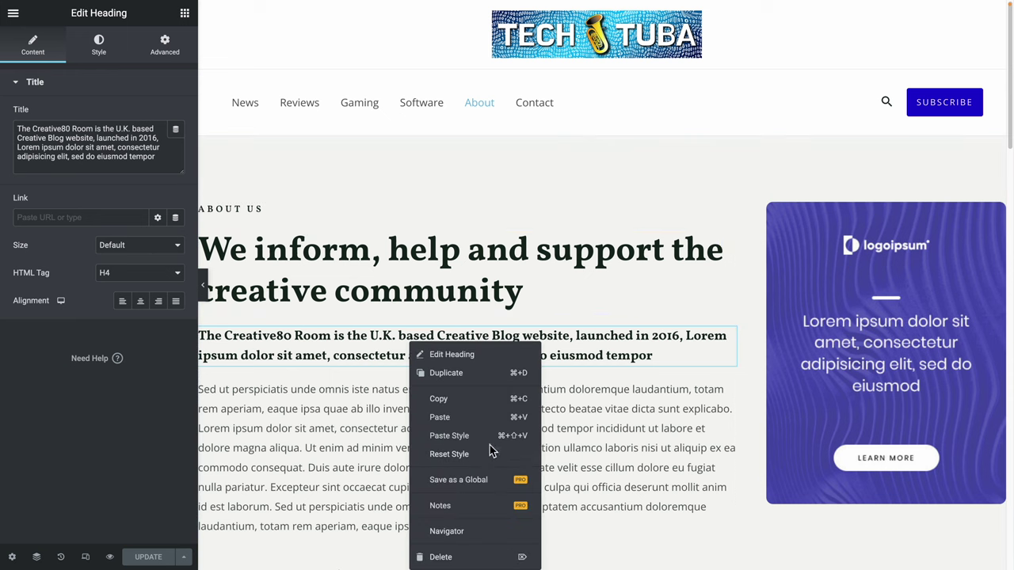
click(443, 556)
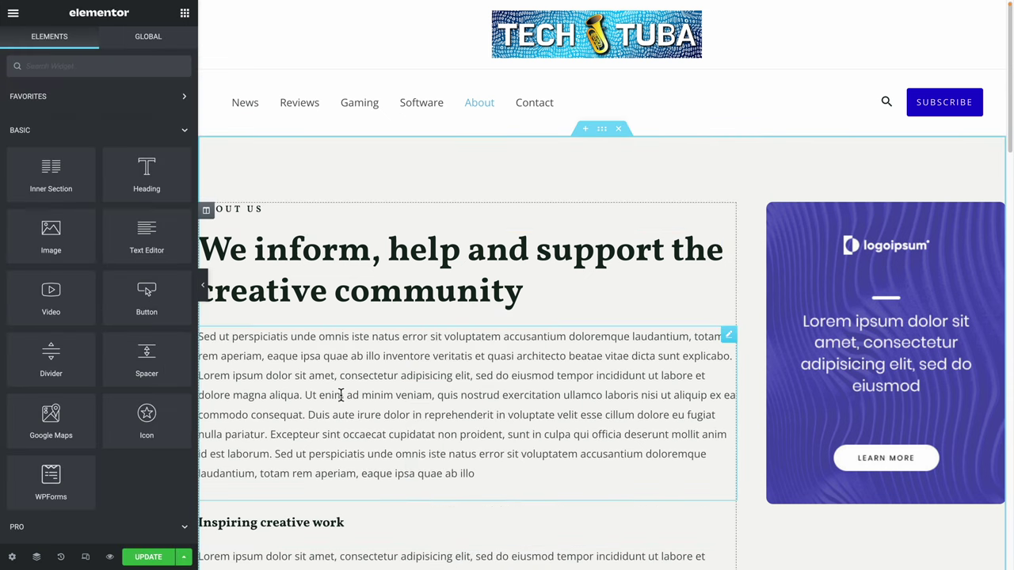
Replace the lorem paragraph with 'We are the most trusted news source.'.
click(393, 366)
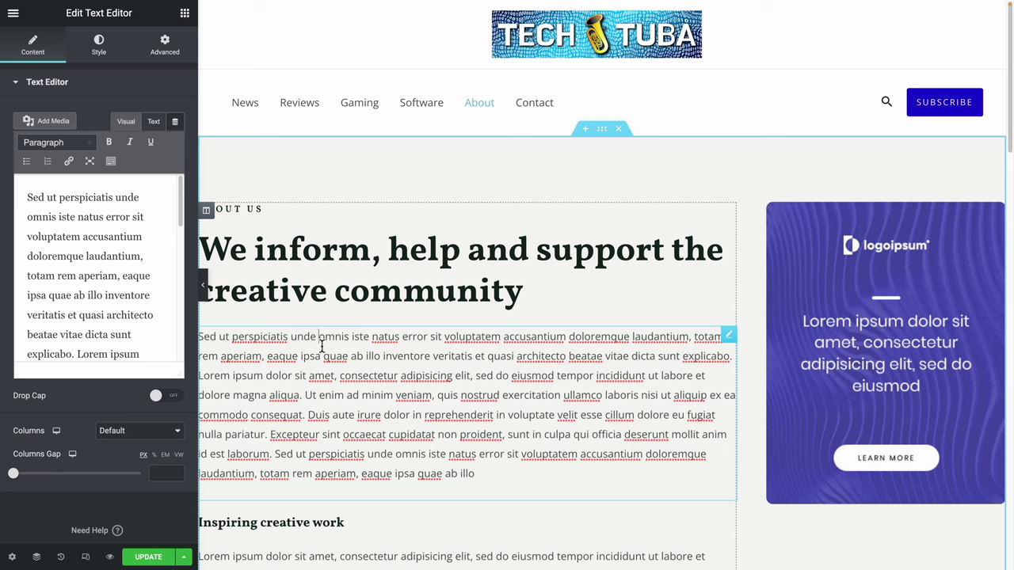
key(ctrl+a)
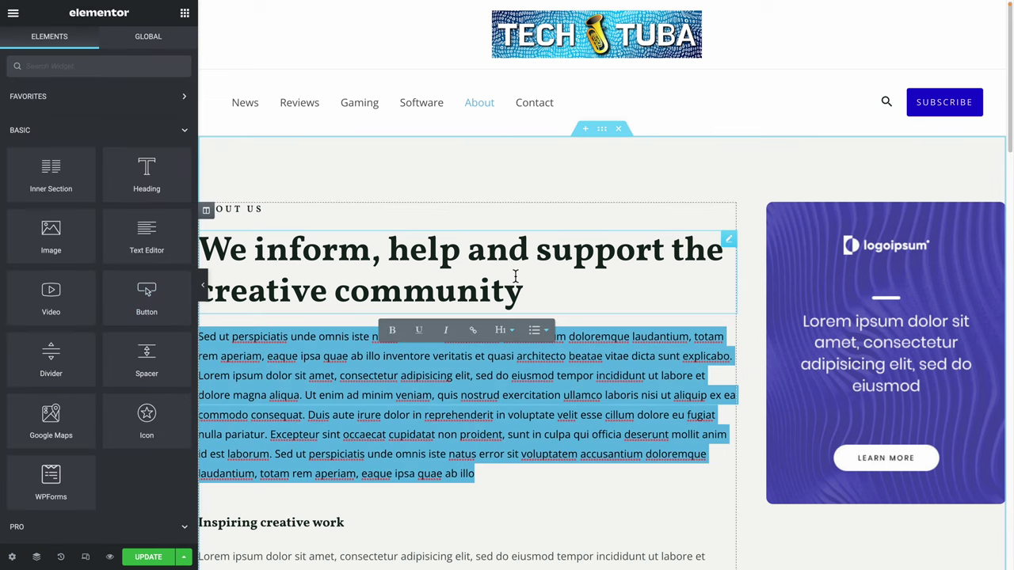
text(We are the m)
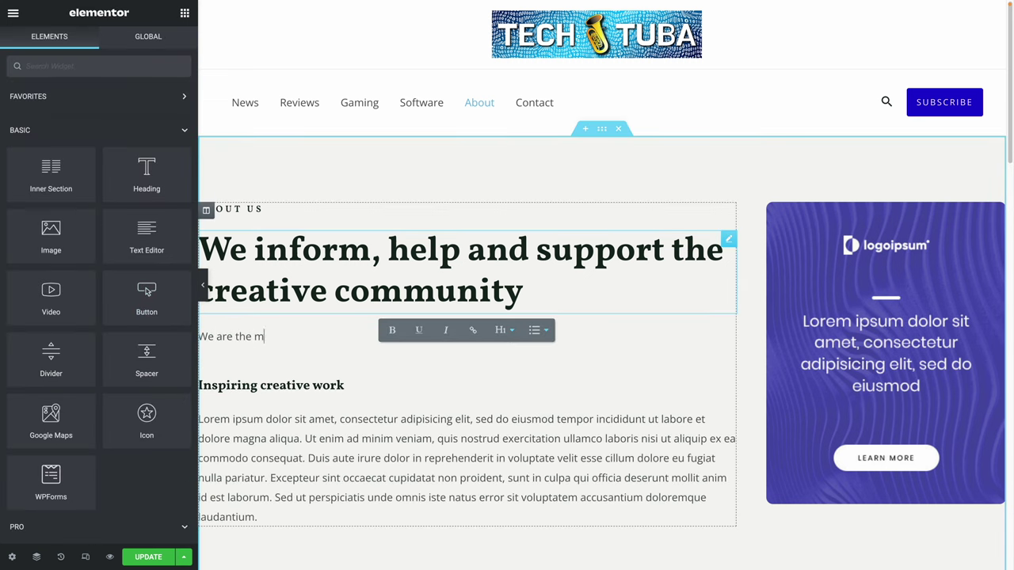
text(ost trusted news source.)
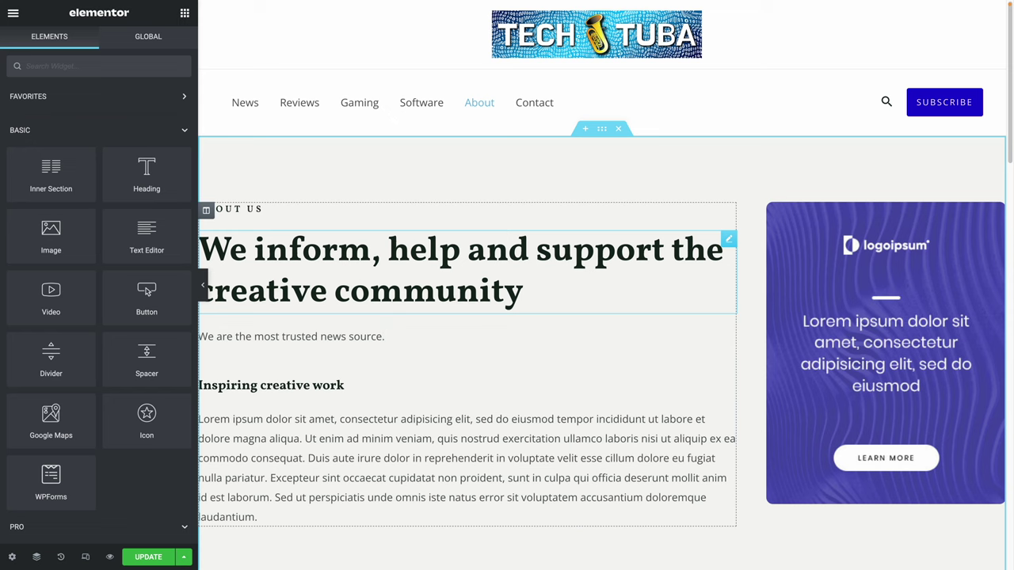
click(869, 263)
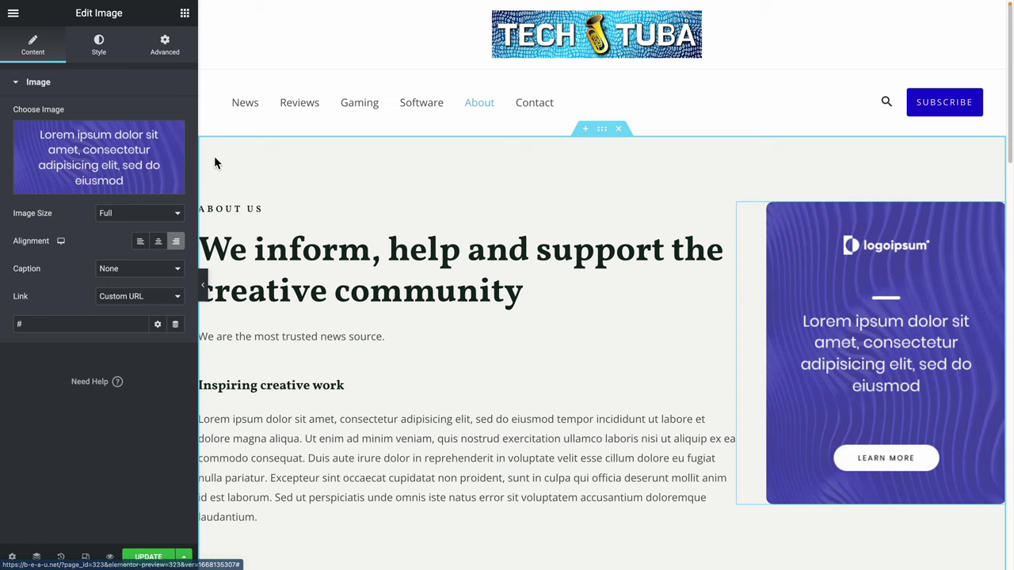
Swap the logo advert image for the studio-lights photo photography-category-1.jpg.
mouse_move(80, 158)
click(109, 149)
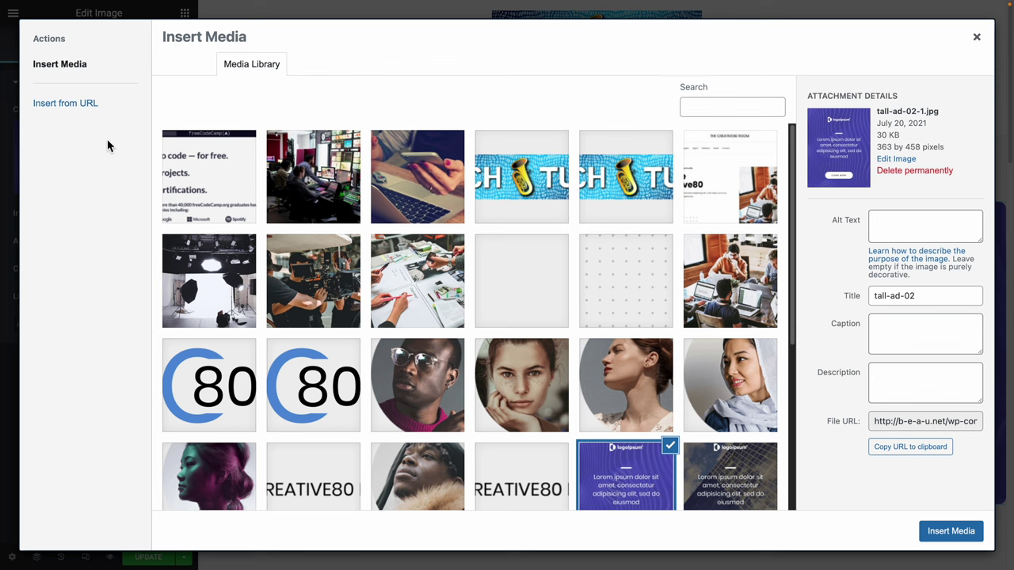
click(225, 277)
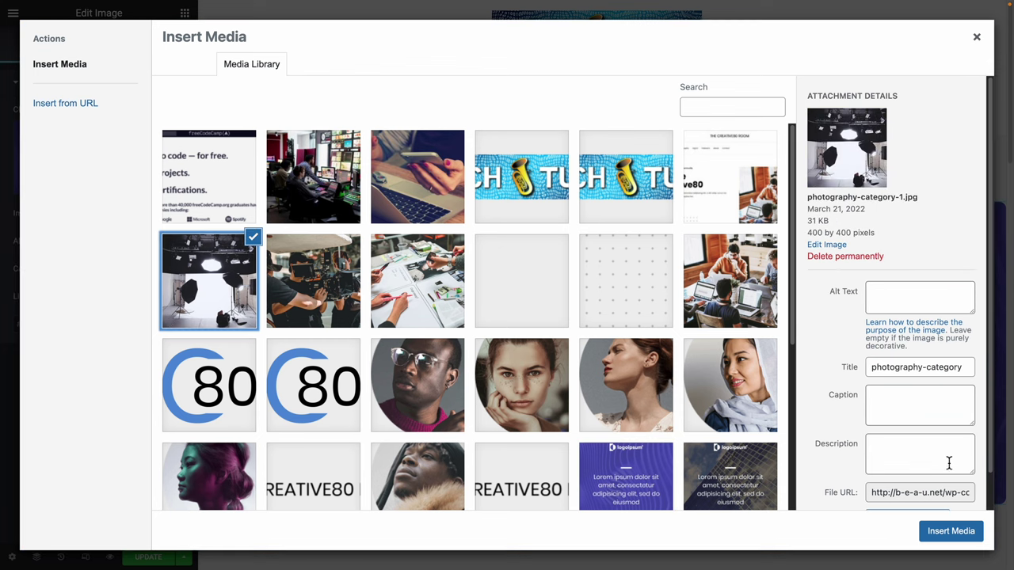
click(954, 533)
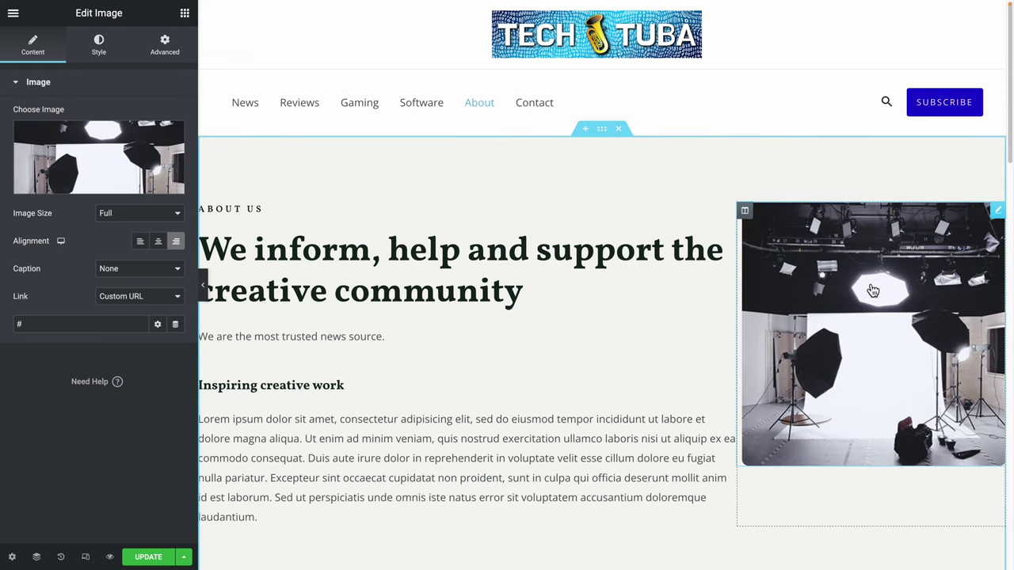
Open Martin H's entry in the Our Team section.
scroll(414, 290, down, 3)
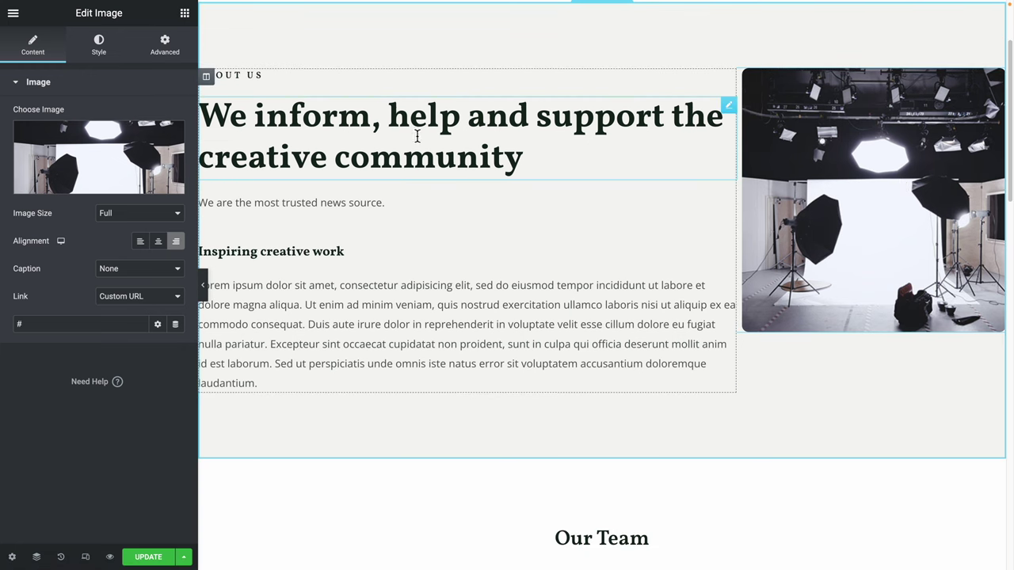
scroll(541, 328, down, 5)
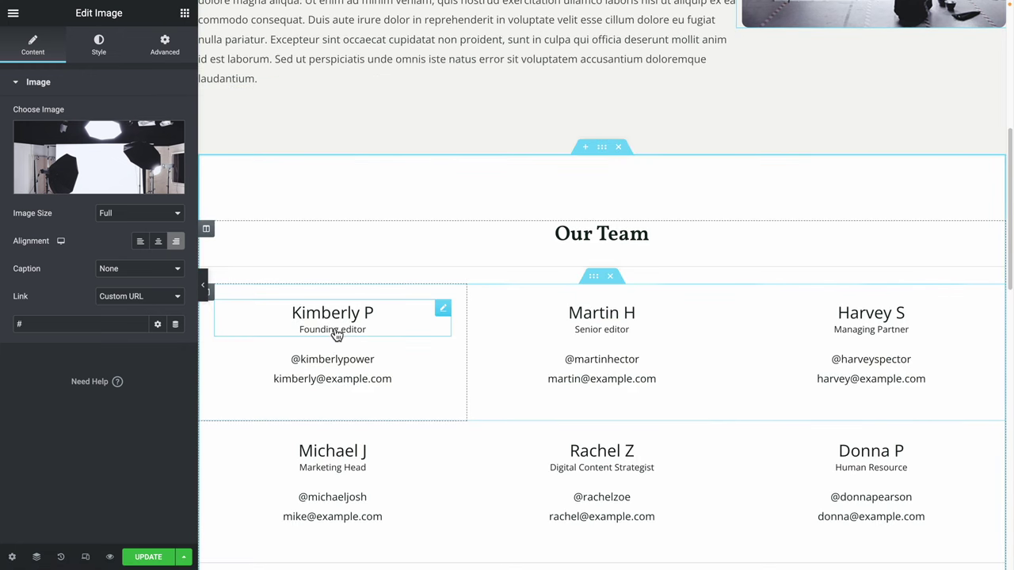
click(611, 316)
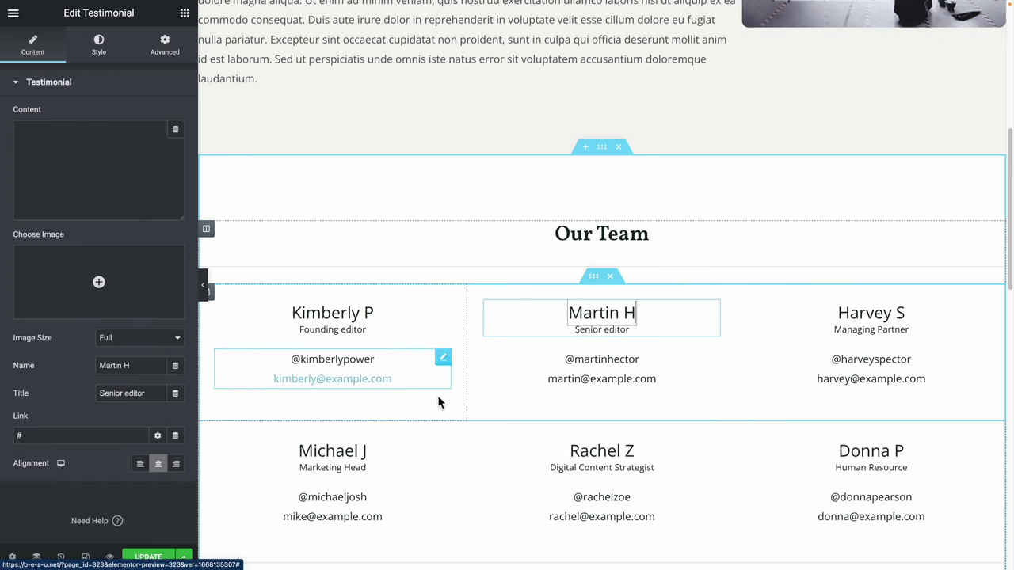
scroll(424, 446, down, 8)
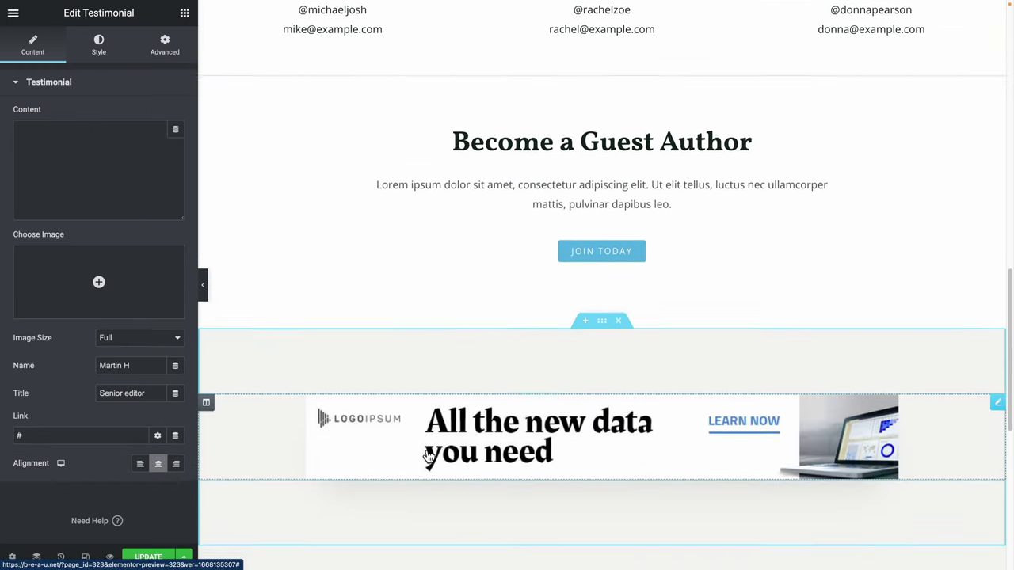
scroll(428, 455, down, 5)
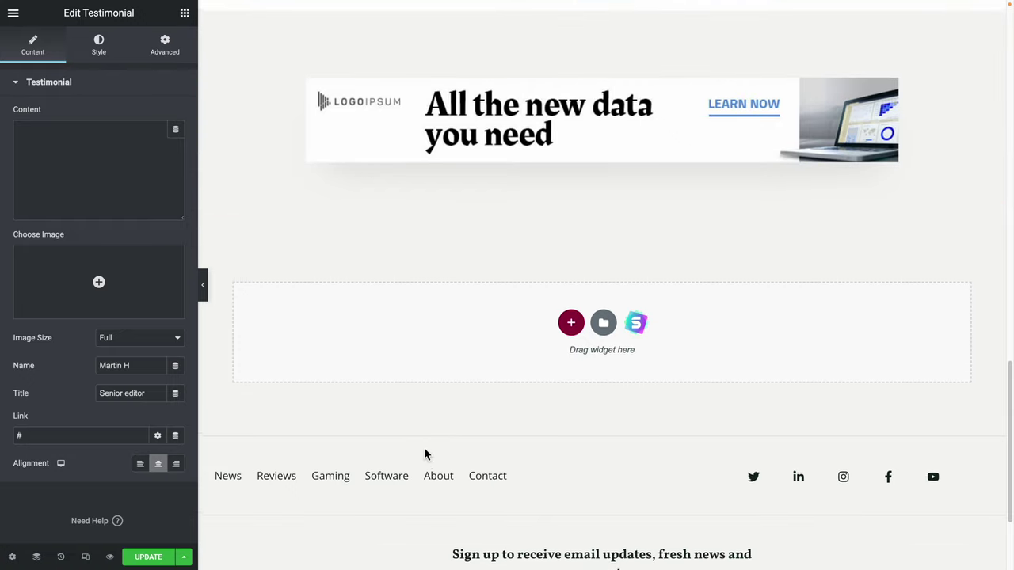
scroll(425, 454, up, 8)
scroll(424, 454, down, 8)
scroll(425, 454, up, 8)
scroll(424, 454, up, 13)
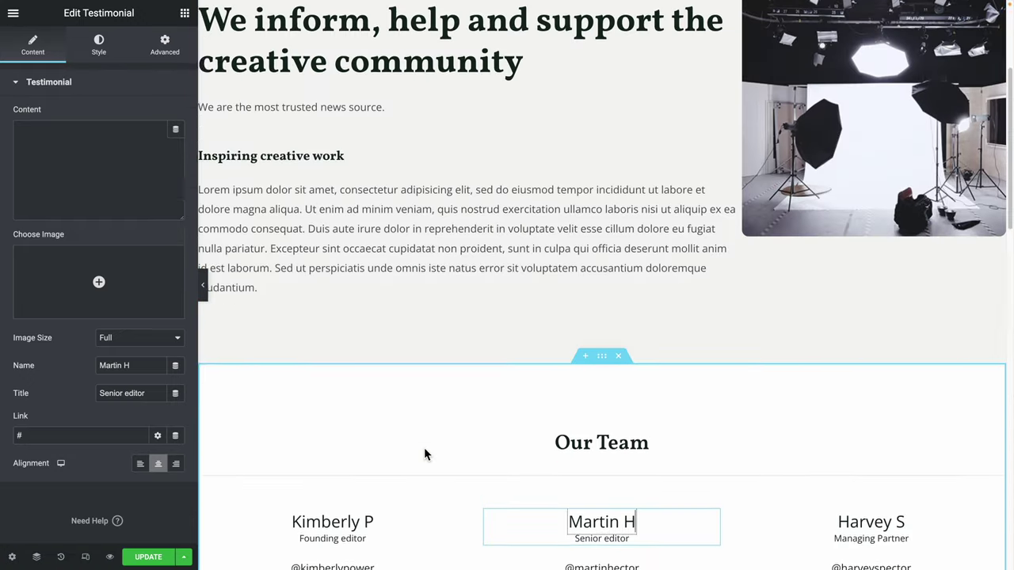
Close the team-member settings so the About page layout with the logoipsum card reappears.
click(530, 103)
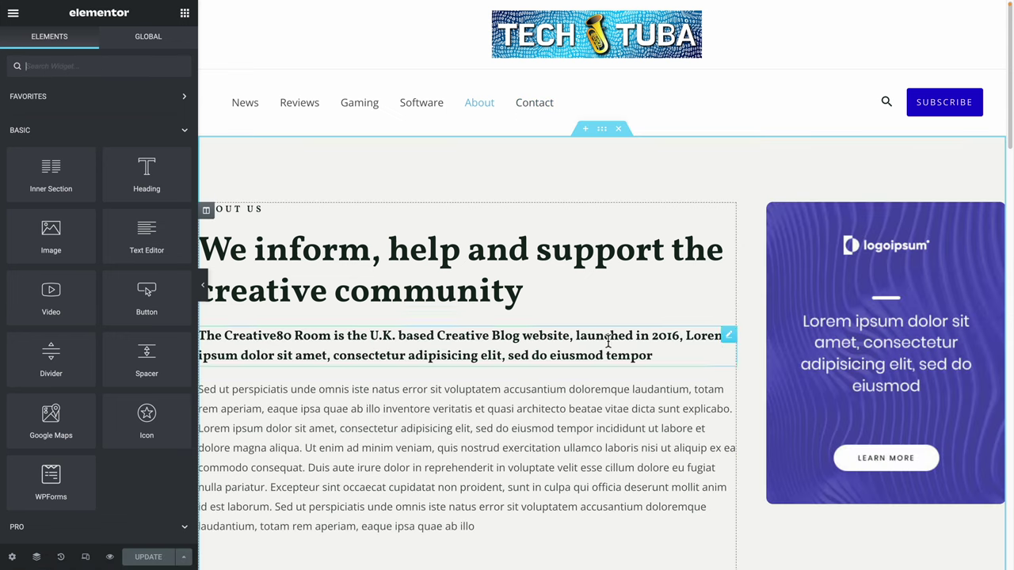
scroll(253, 459, down, 4)
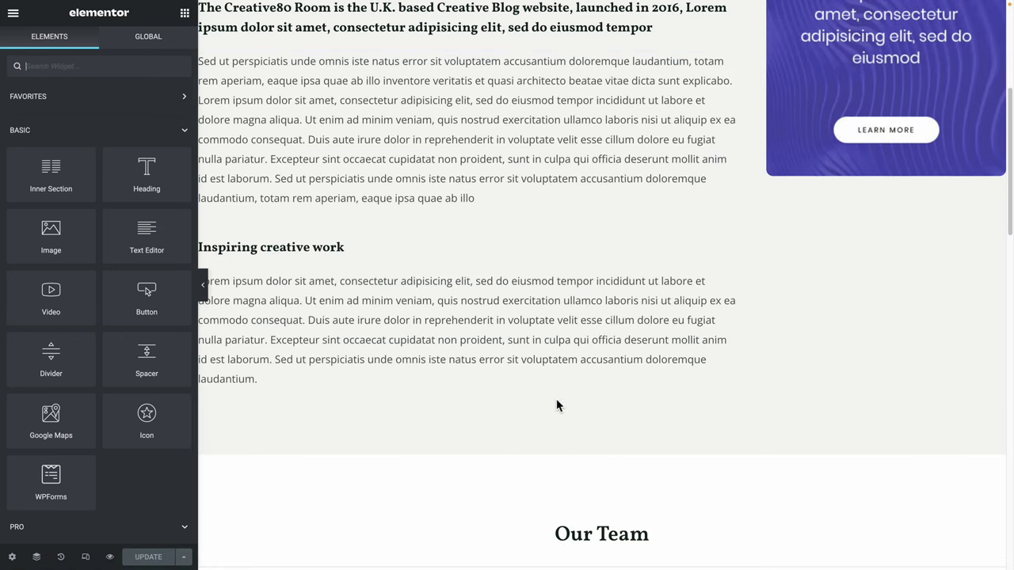
scroll(868, 268, up, 4)
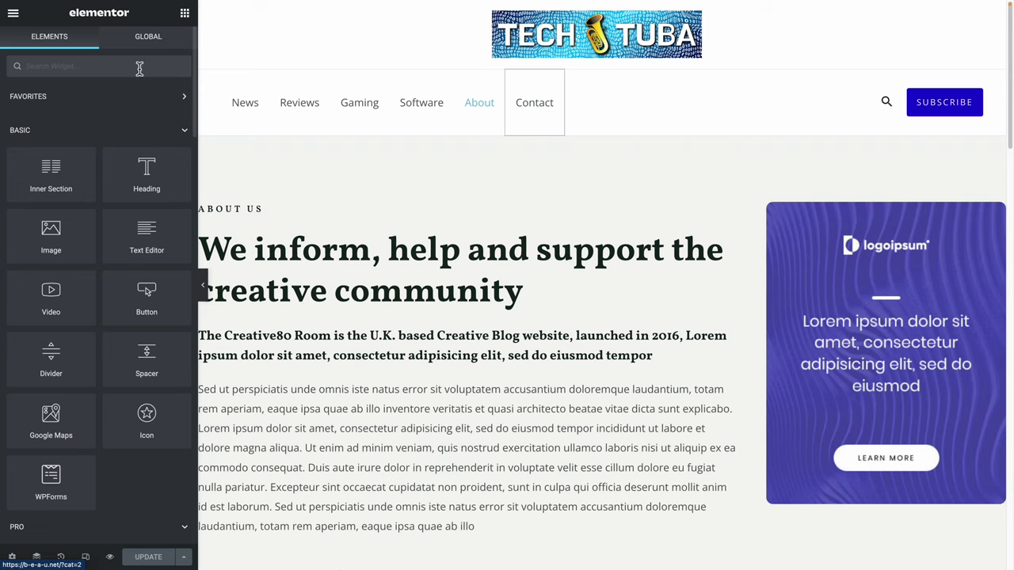
View the page on the live site and navigate to its Contact page.
click(22, 24)
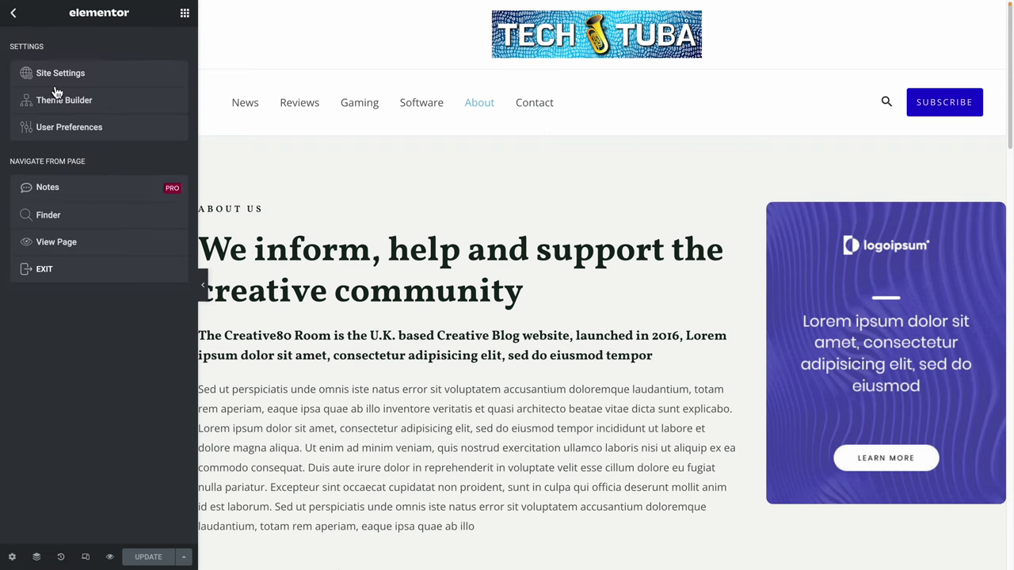
click(90, 251)
click(355, 125)
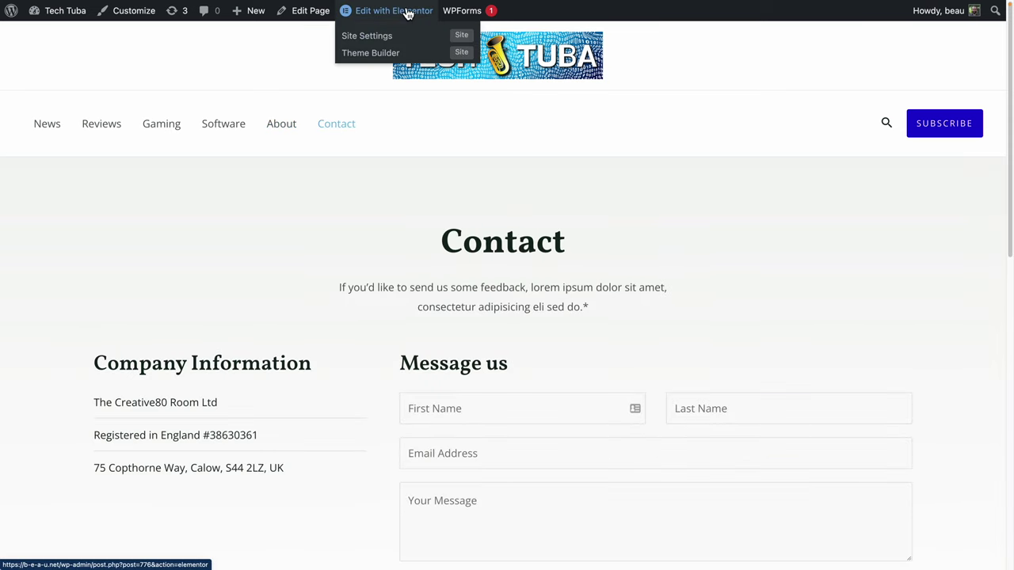
Edit Contact in Elementor and remove the address and registration lines from Company Information.
click(406, 13)
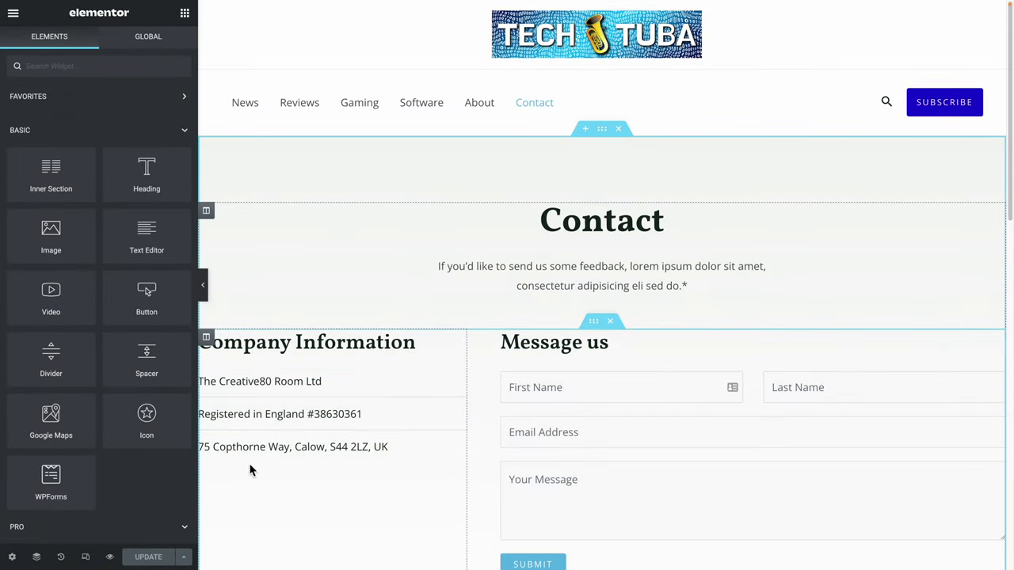
scroll(285, 446, down, 1)
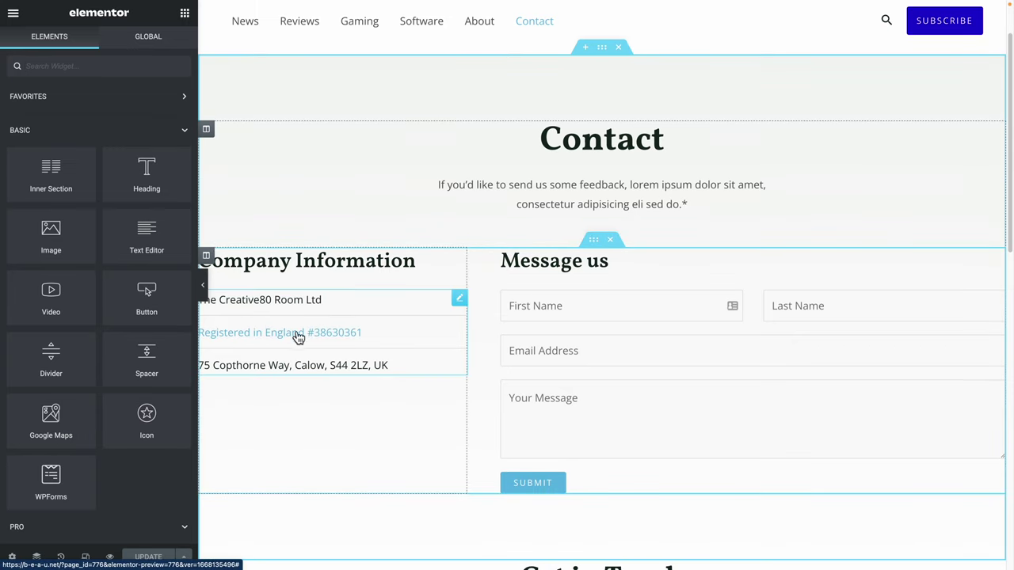
click(298, 338)
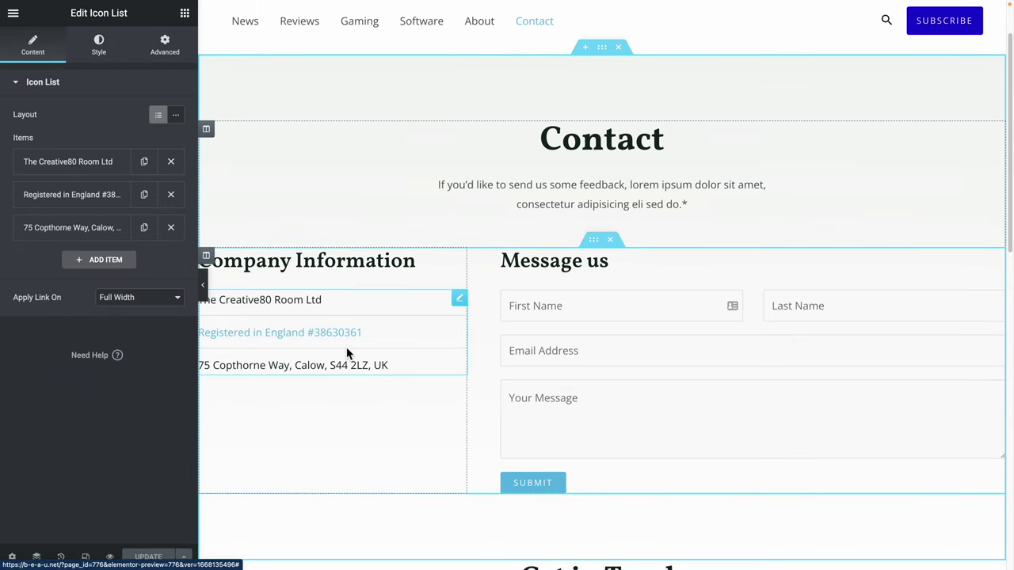
click(170, 227)
click(171, 194)
Replace the first list line's company name with the contact email address.
click(70, 164)
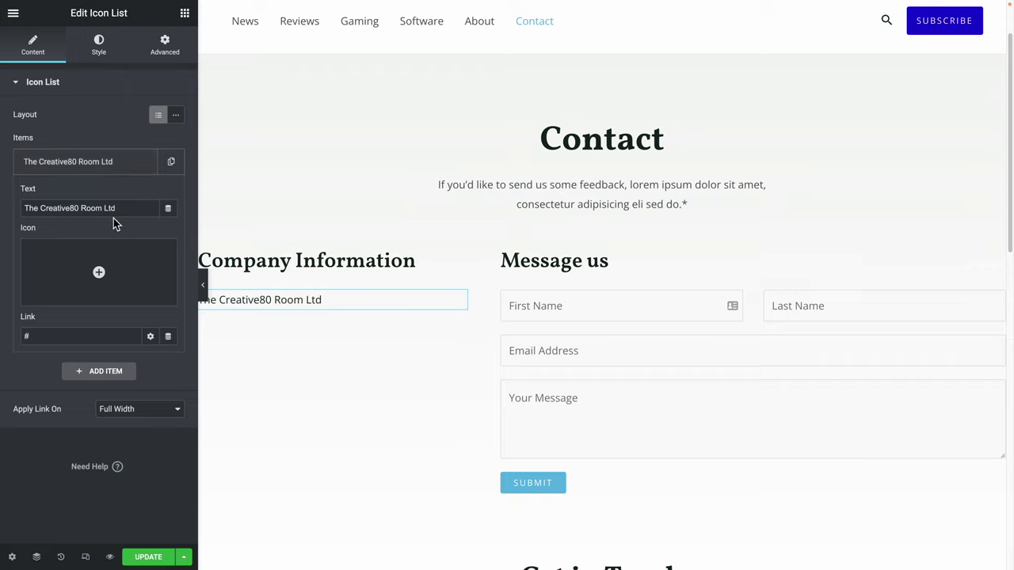
triple_click(128, 209)
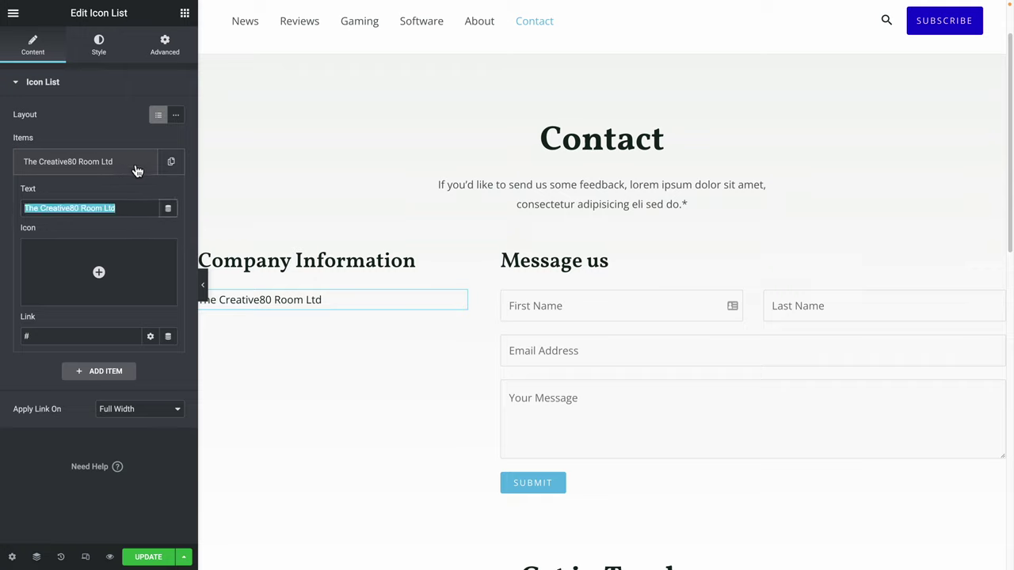
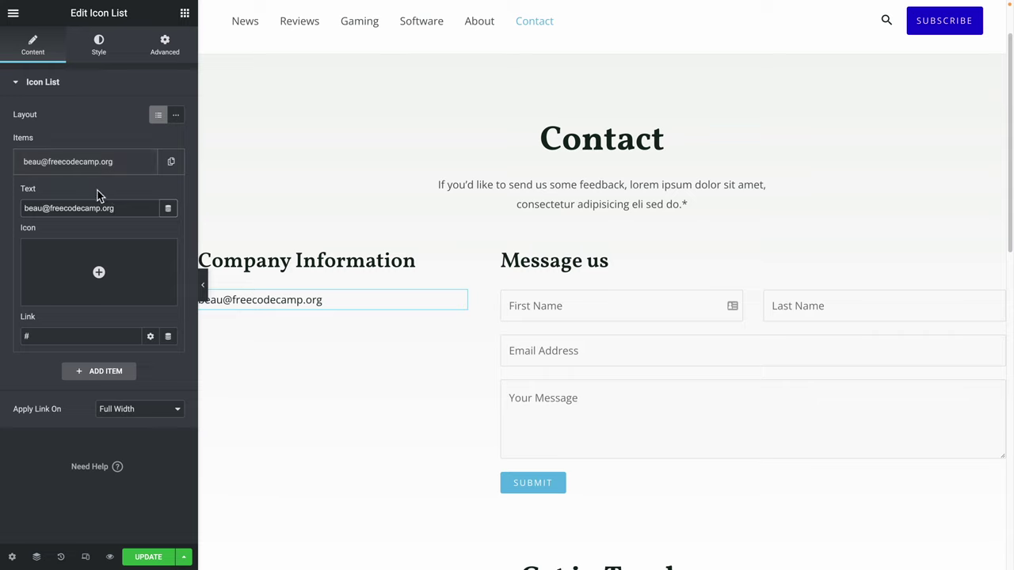
key(ctrl+a)
key(ctrl+c)
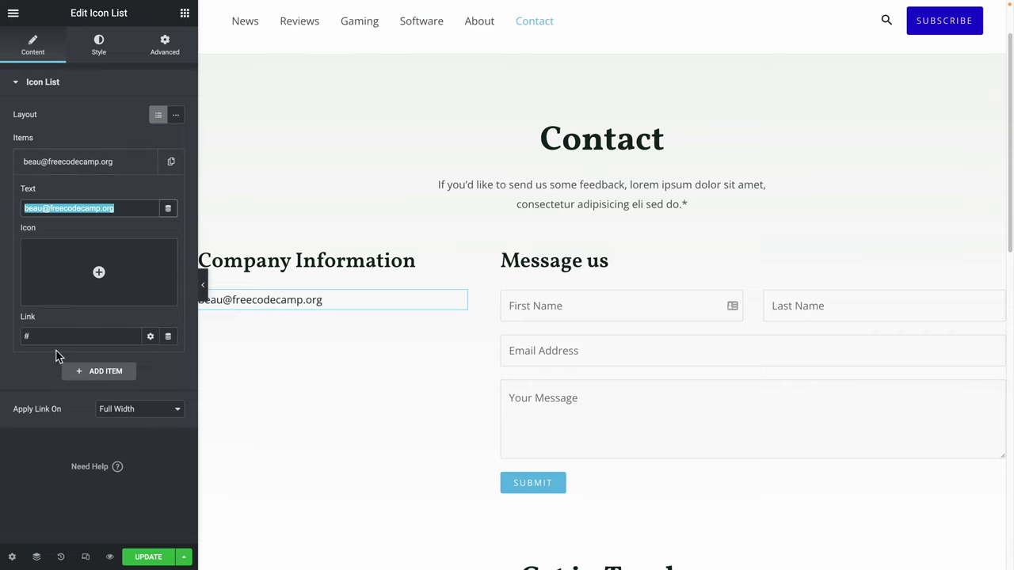
Link the email line as a mailto: address and update the page.
click(54, 336)
key(BackSpace)
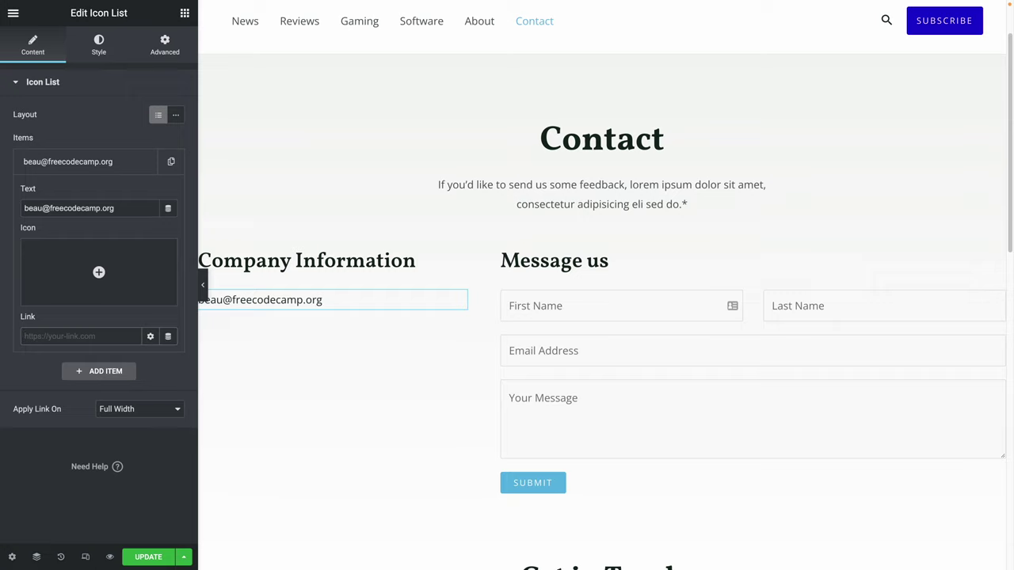
text(mailto:)
key(ctrl+v)
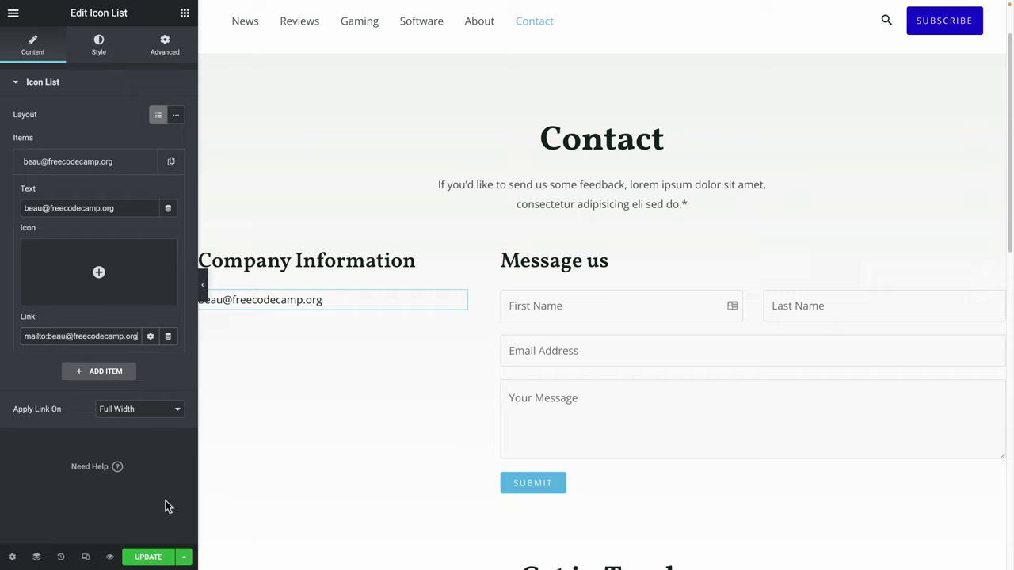
click(147, 558)
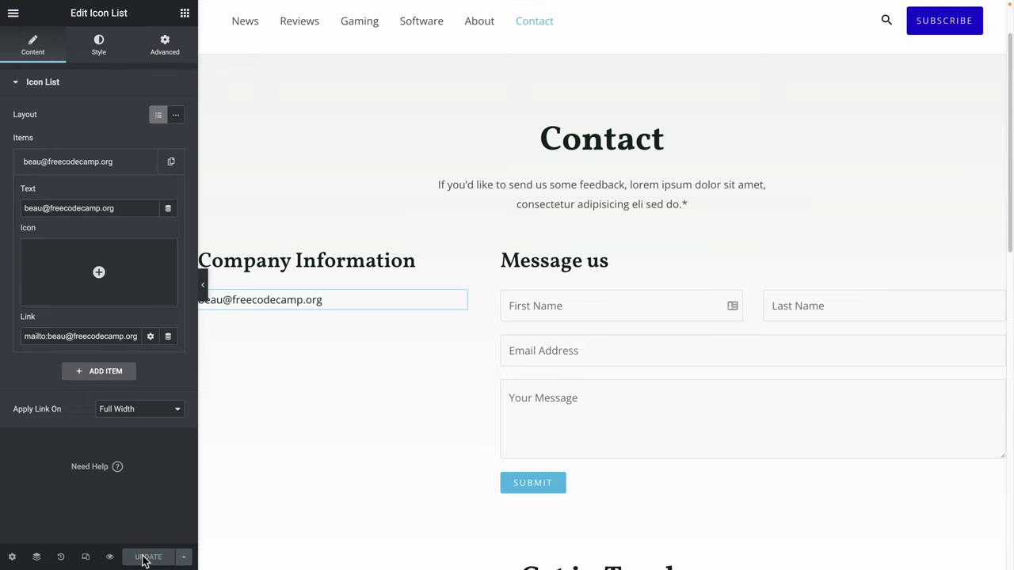
click(614, 302)
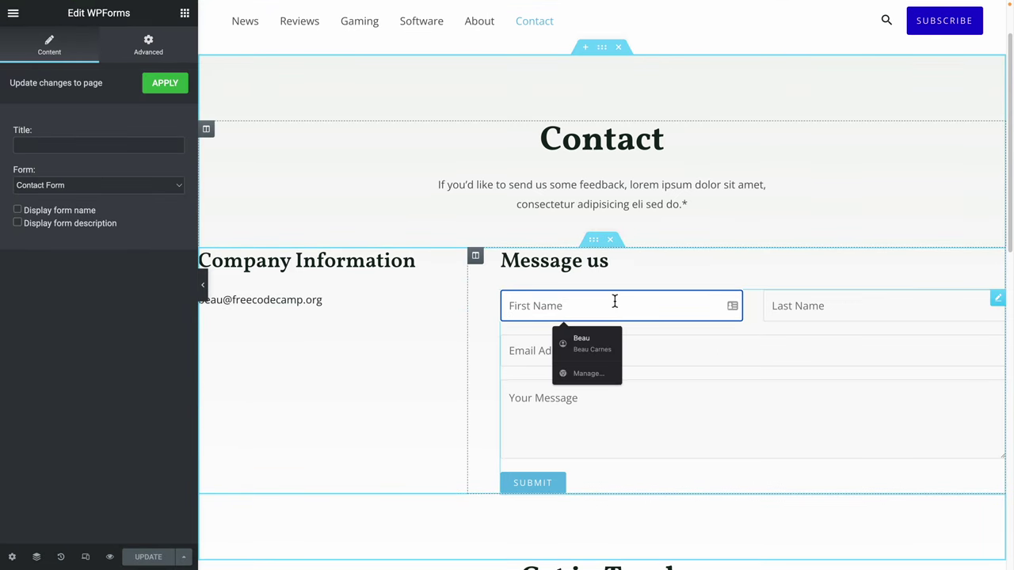
Clear the test text from the contact form's First Name field.
click(705, 354)
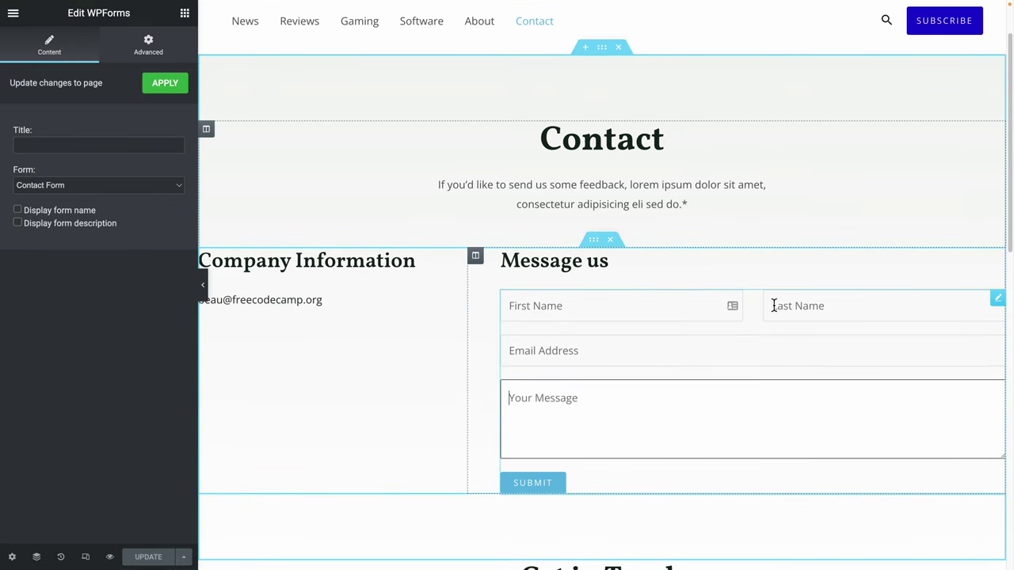
click(579, 357)
click(584, 310)
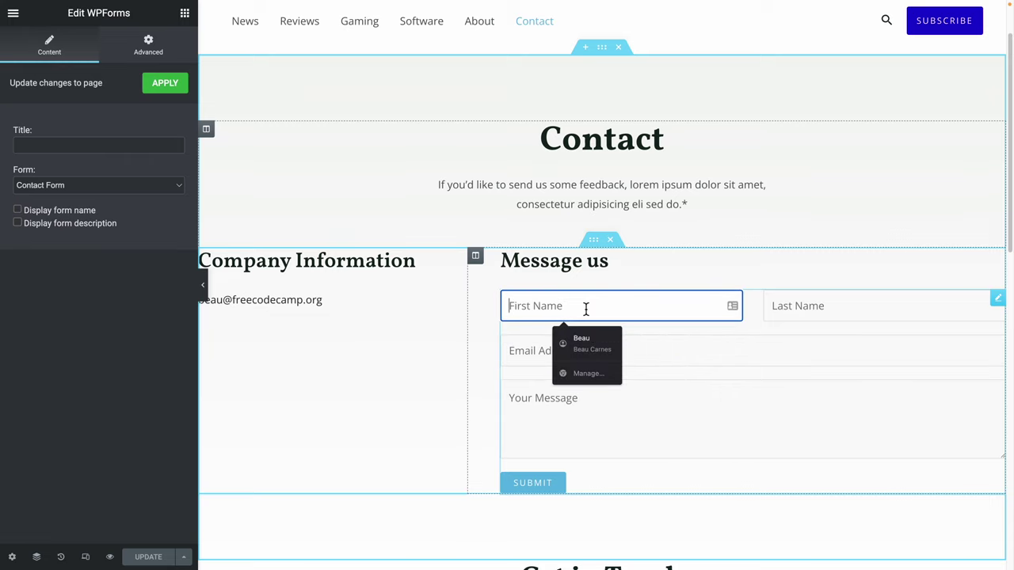
text(c)
key(BackSpace)
key(BackSpace)
key(BackSpace)
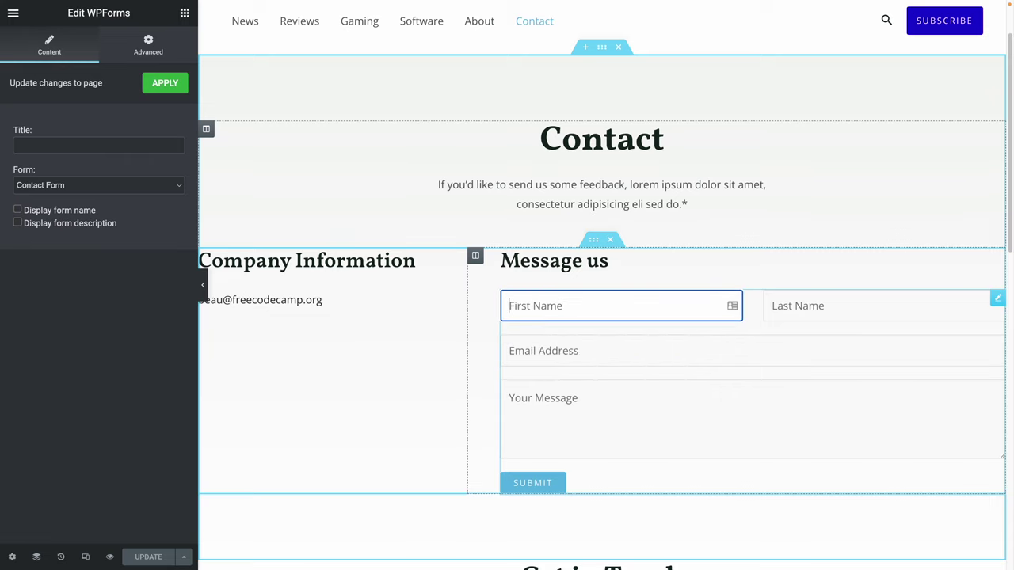
Try out the First Name, Email Address and Your Message fields in the preview.
click(528, 310)
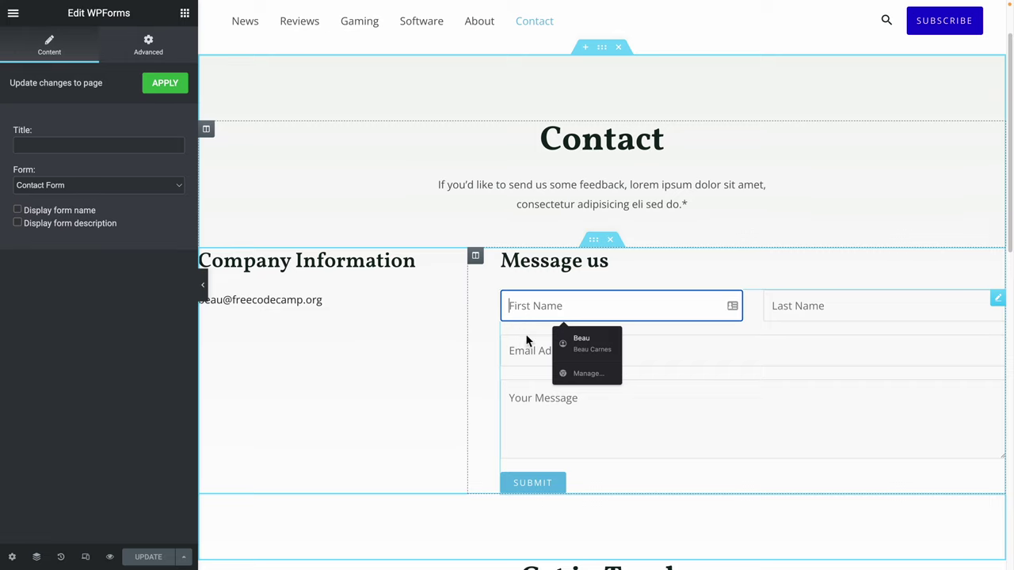
key(Tab)
click(534, 318)
click(814, 302)
click(776, 353)
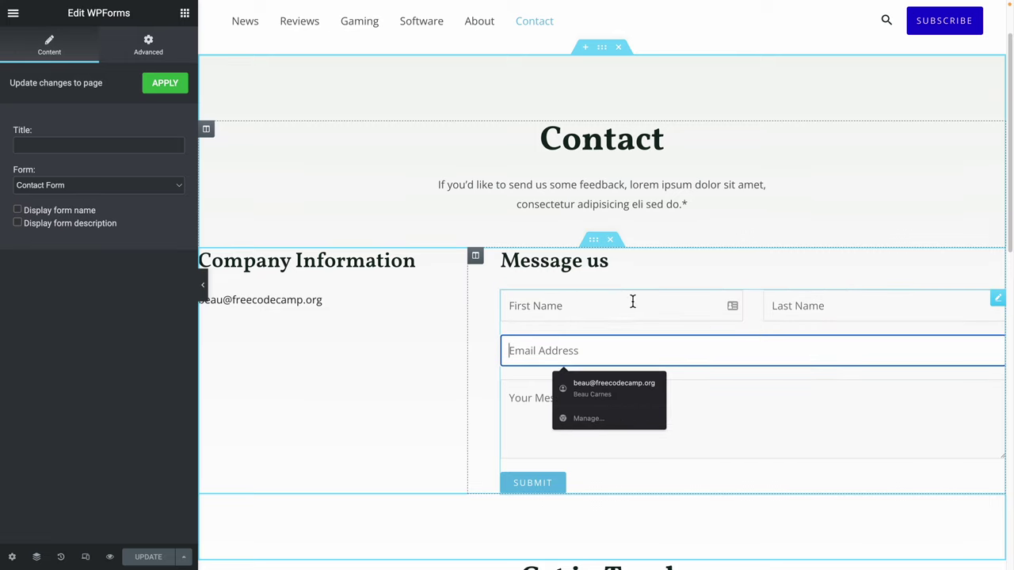
click(631, 303)
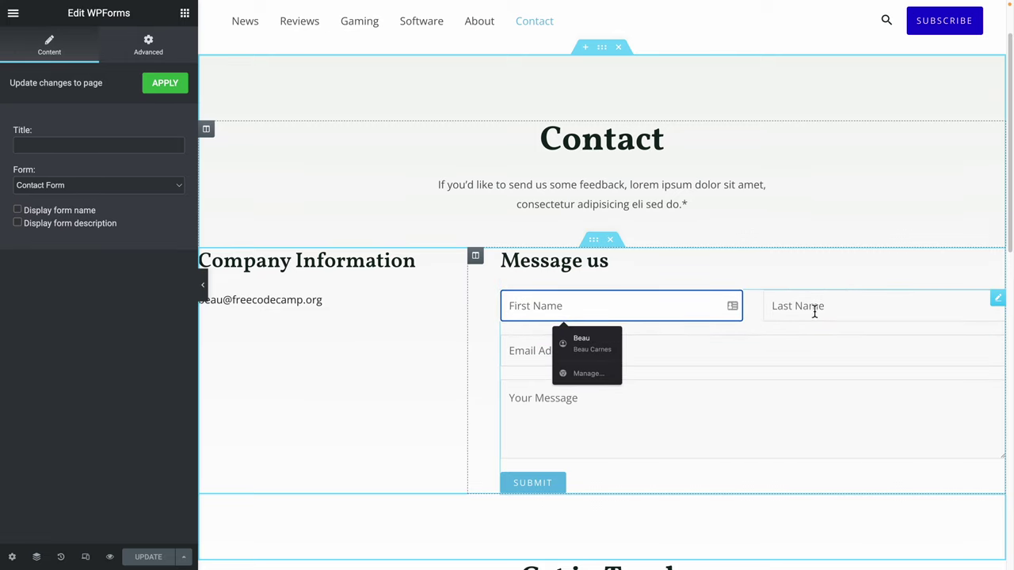
click(527, 357)
click(538, 430)
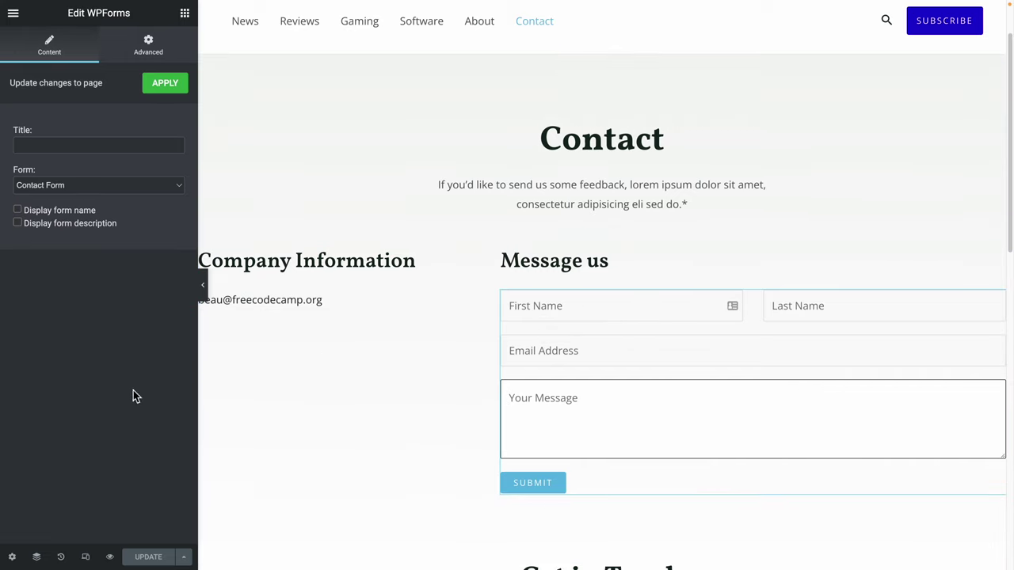
View the live Contact page from the Elementor menu.
click(12, 557)
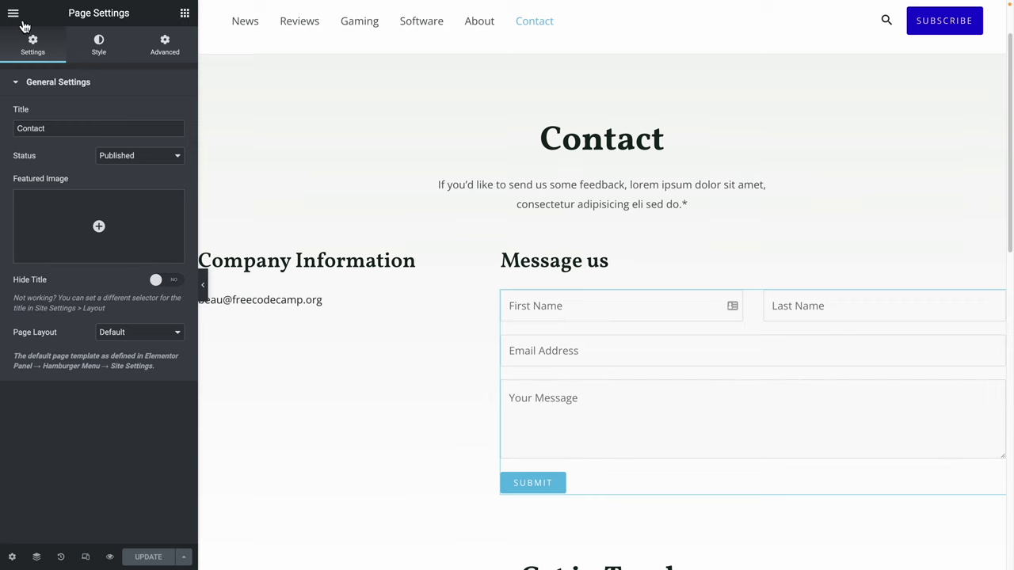
click(18, 17)
click(62, 244)
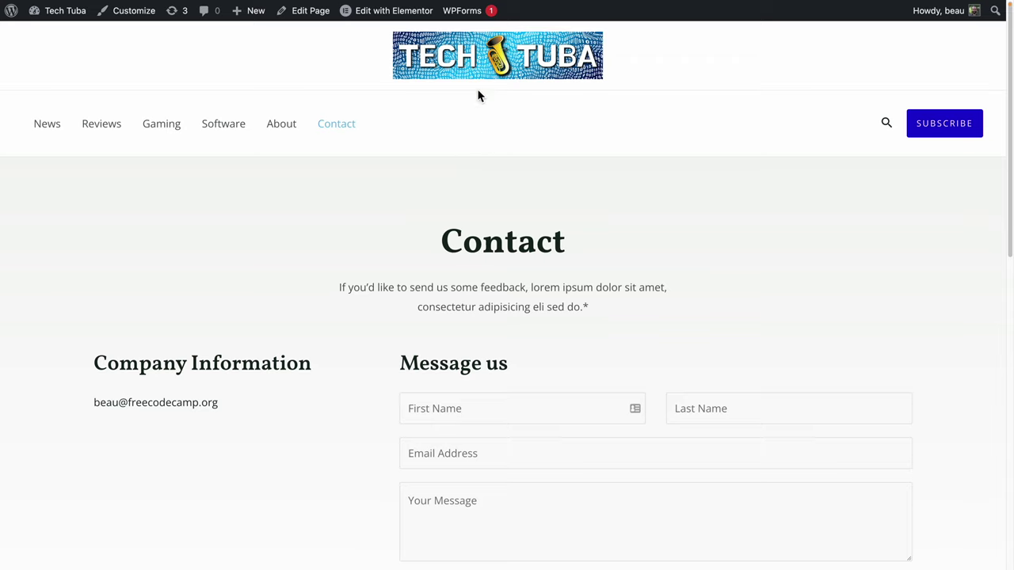
Reveal the WPForms admin-bar menu showing Contact Form's Edit Form option.
mouse_move(462, 22)
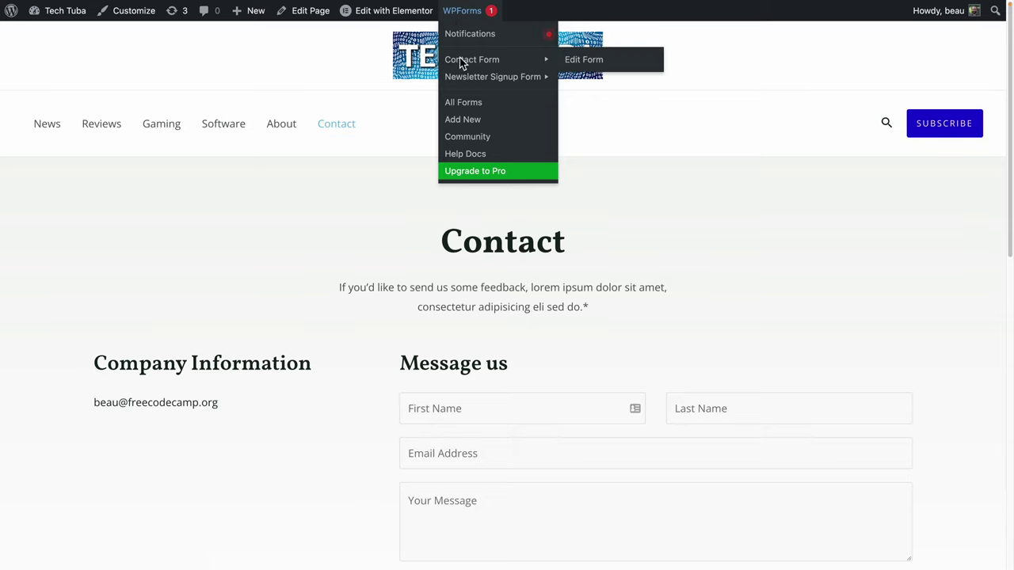
mouse_move(462, 79)
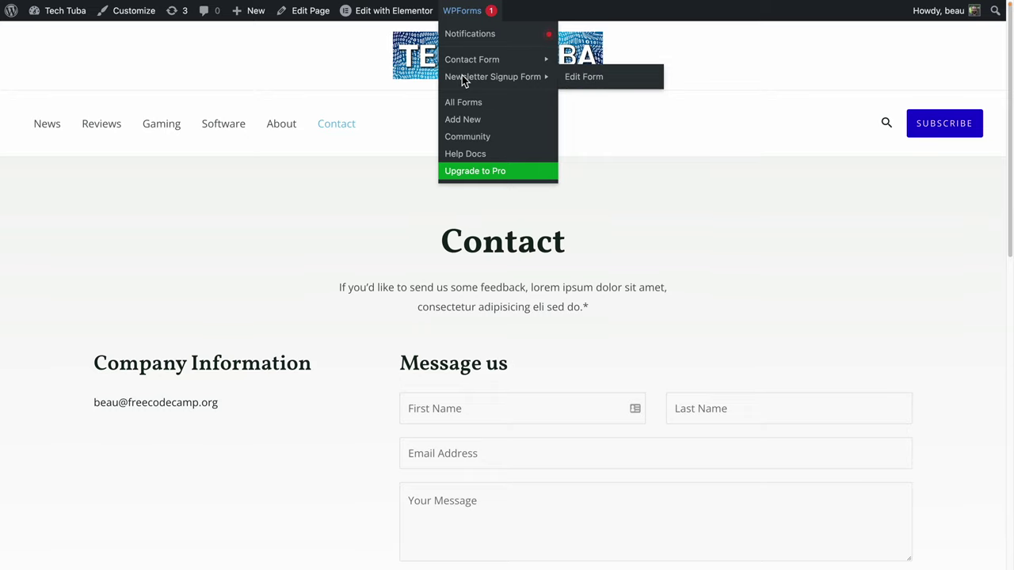
scroll(292, 356, down, 10)
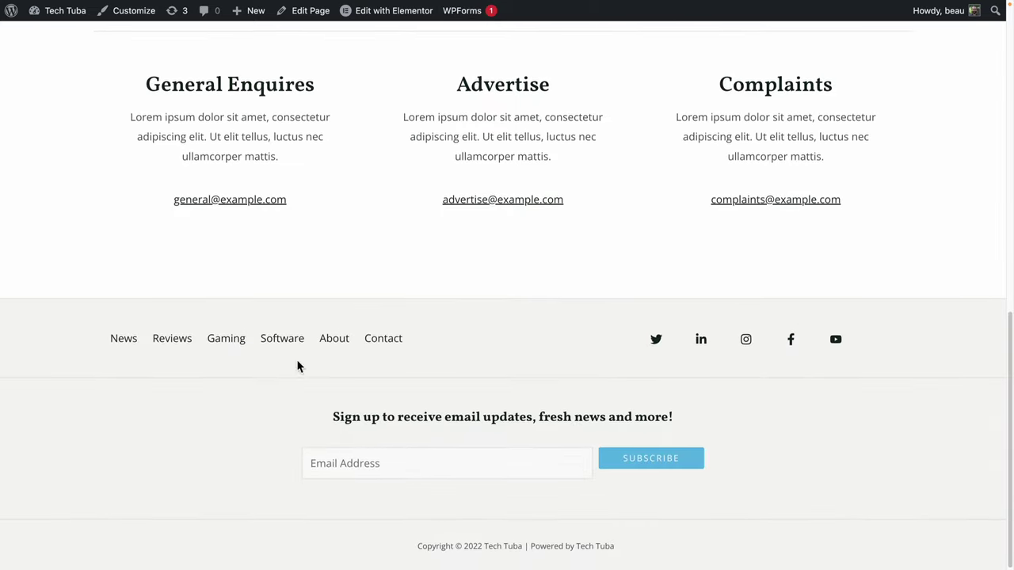
scroll(495, 456, up, 10)
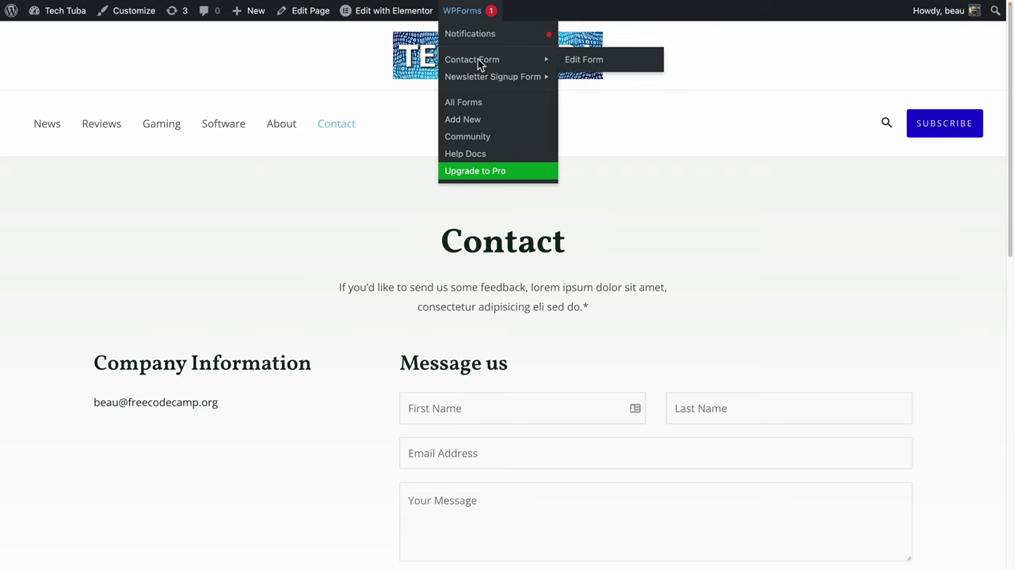
Open the Contact Form in the WPForms builder, review its Name, Email and Message field settings, and show the field list.
click(589, 65)
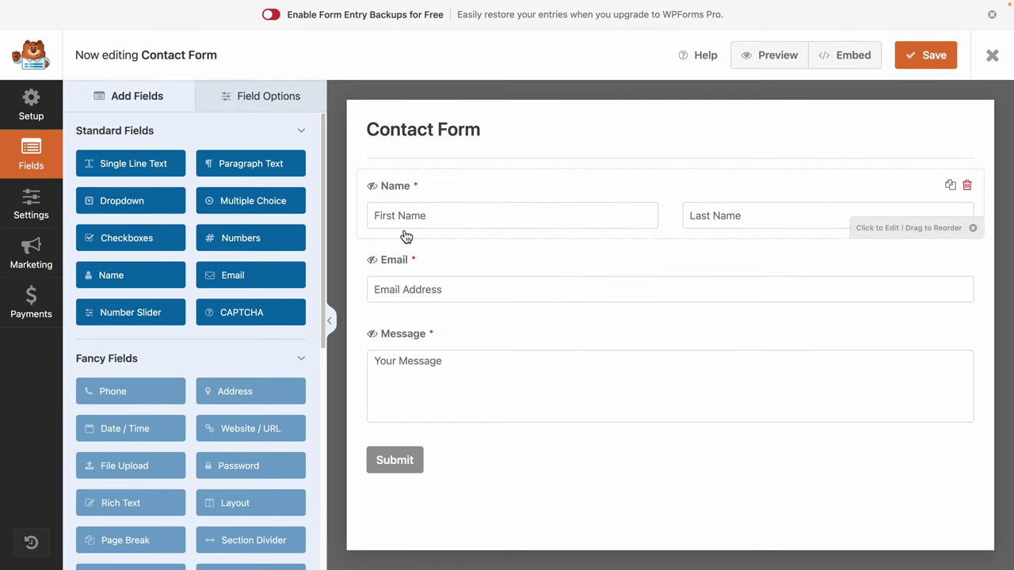
click(738, 228)
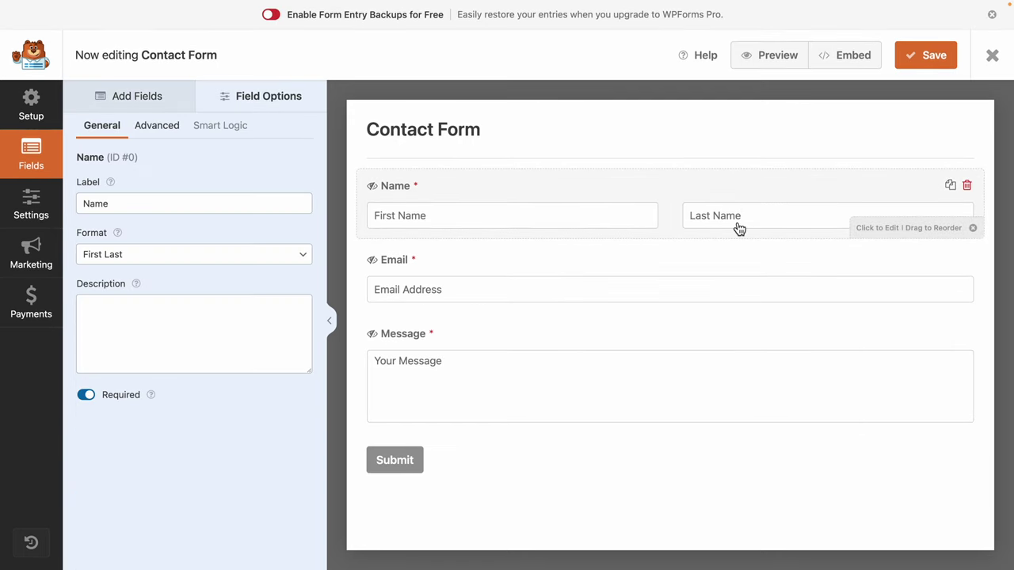
click(617, 287)
click(422, 386)
click(424, 282)
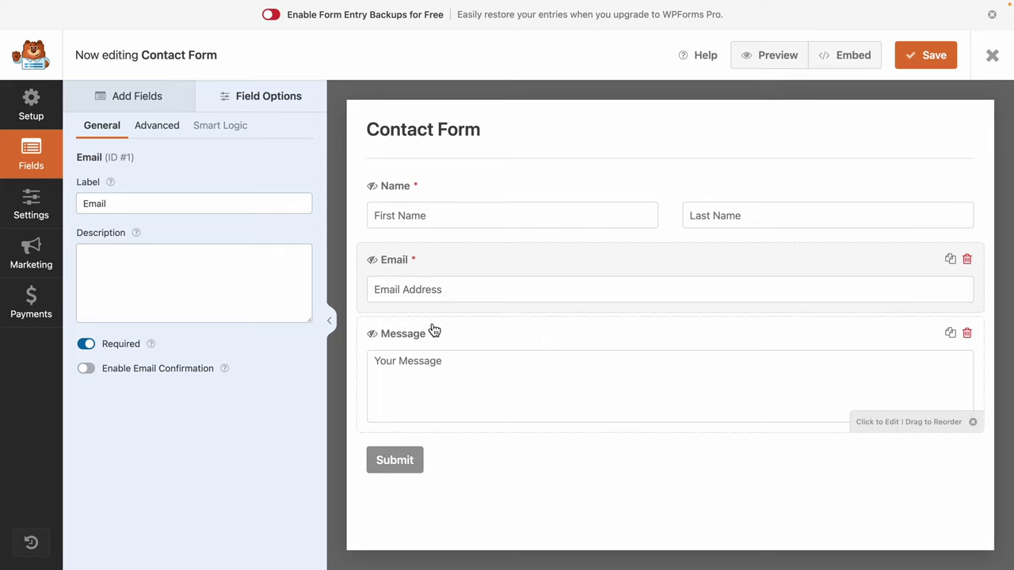
click(435, 335)
click(436, 279)
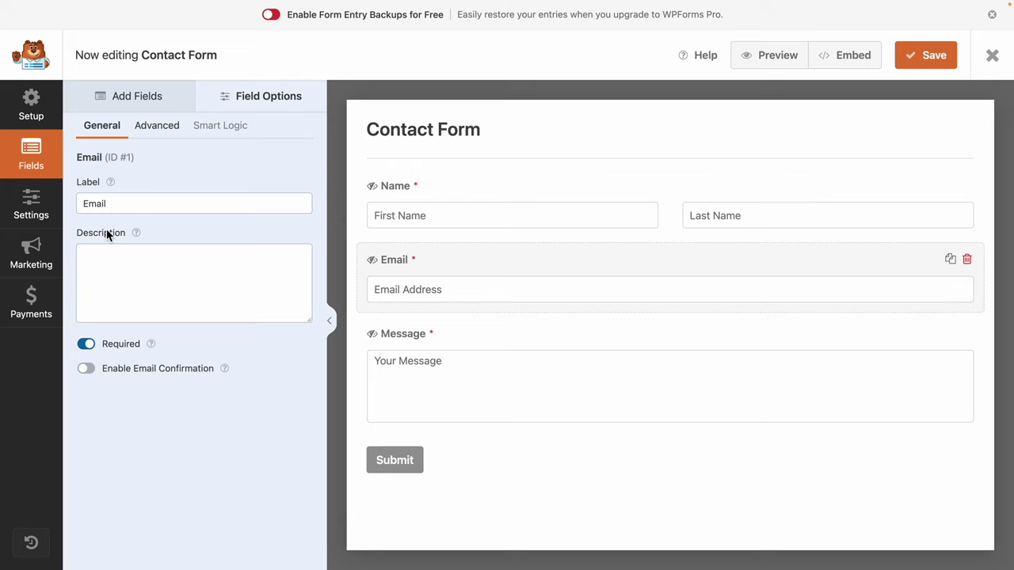
click(115, 96)
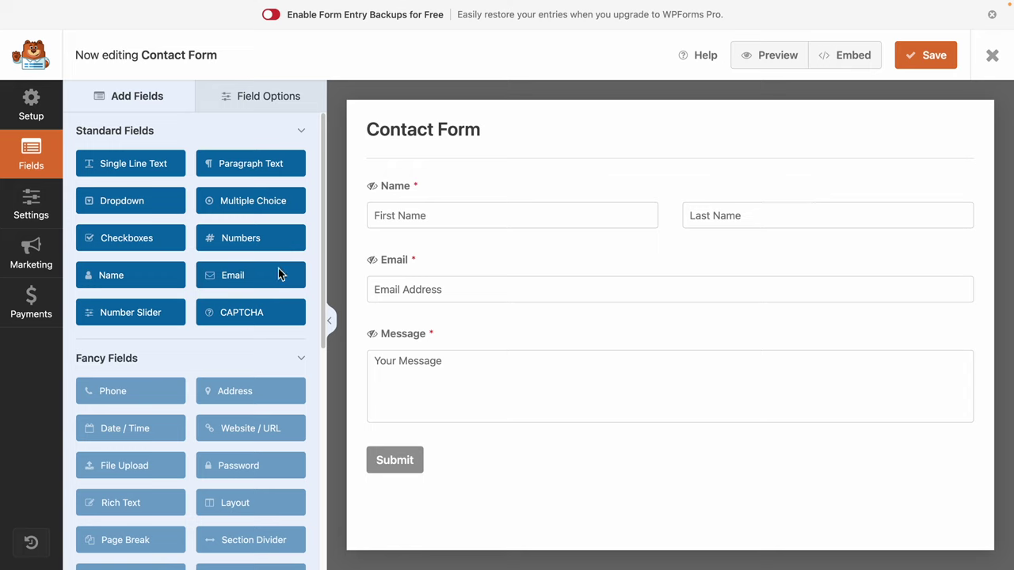
Place a Dropdown field between Email and Message and label it 'How did you hear about us?'.
drag(126, 216, 426, 339)
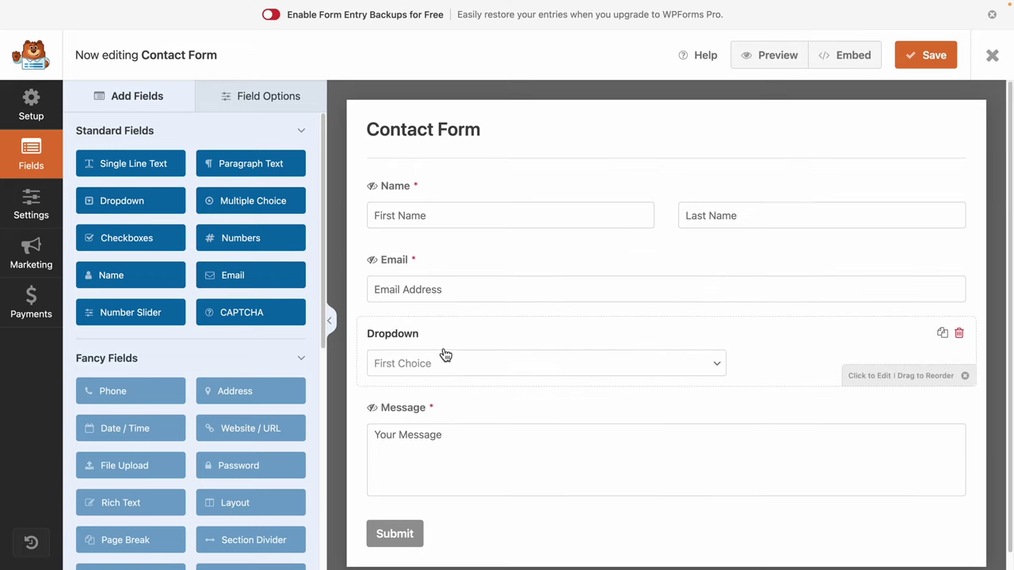
click(511, 333)
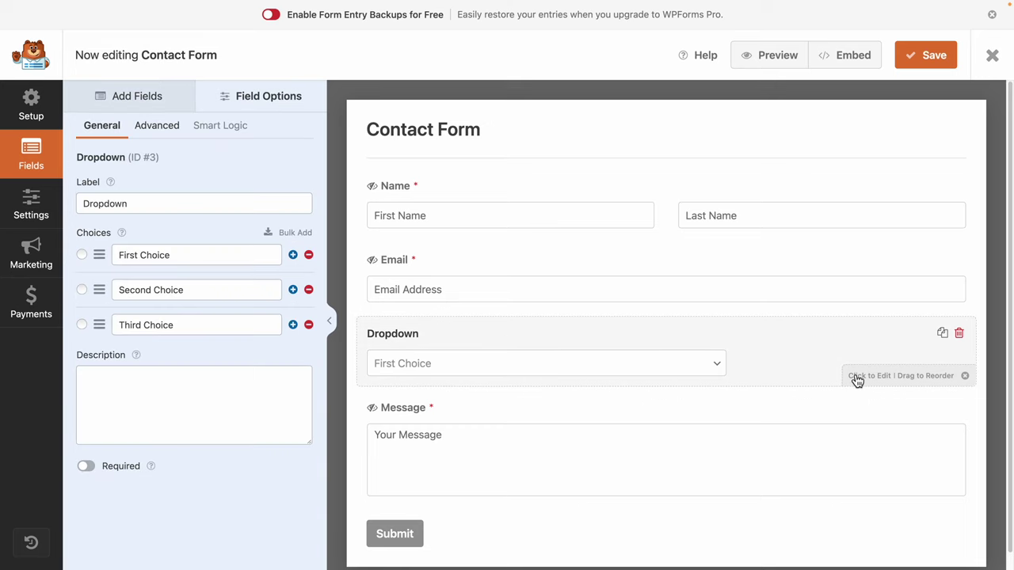
drag(172, 204, 2, 194)
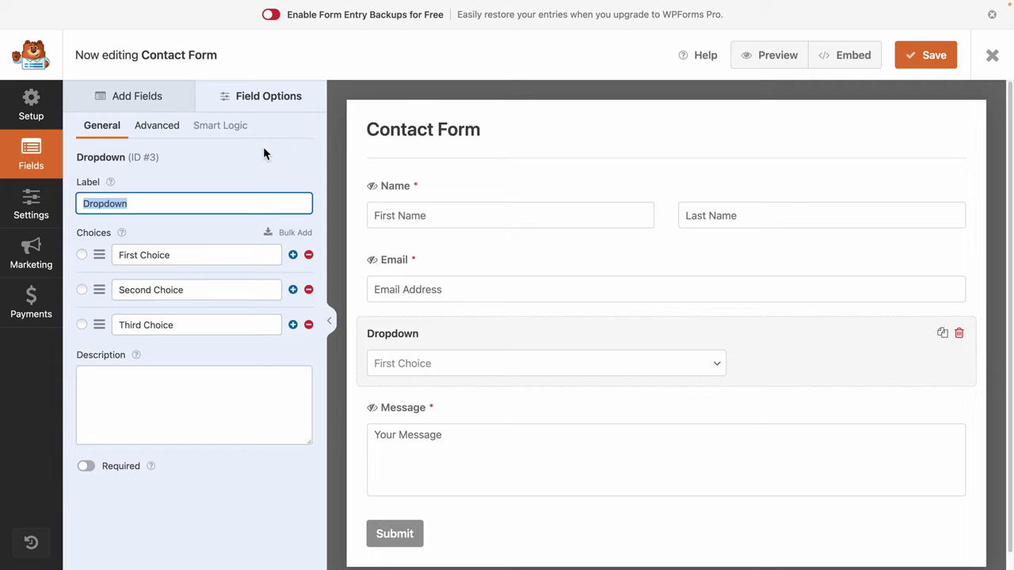
text(How did )
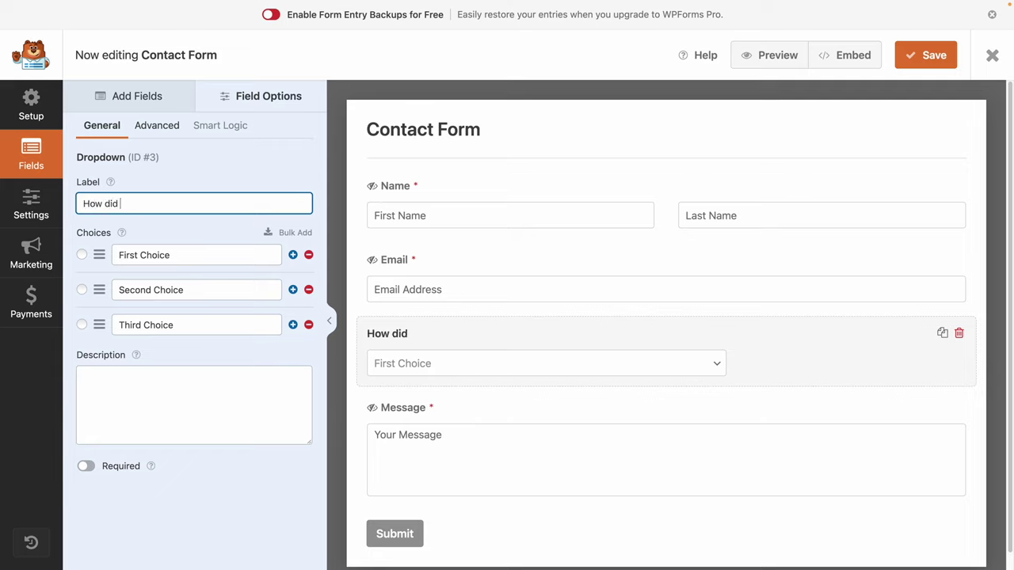
text(you hear about us?)
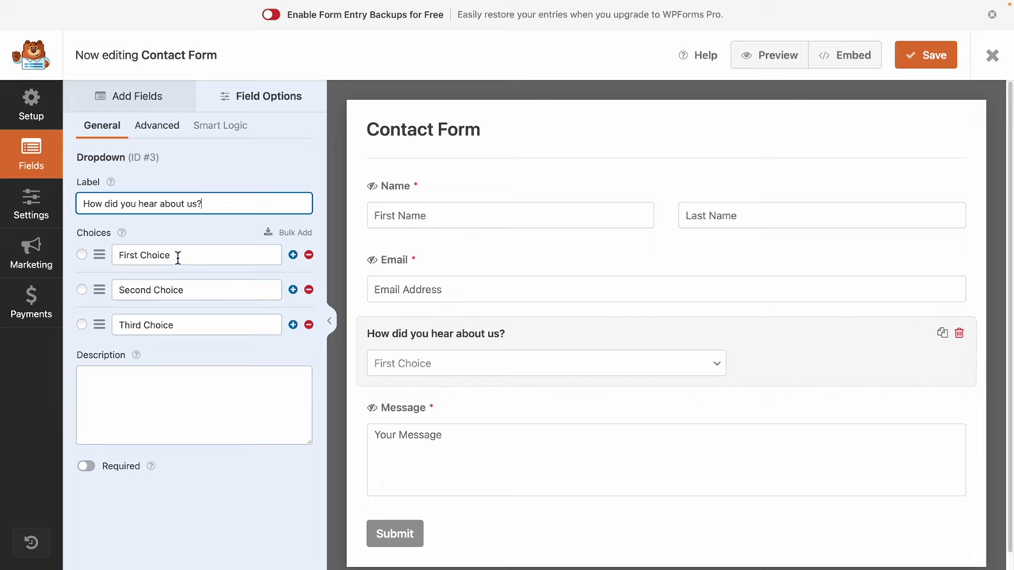
Rename the dropdown's first two choices to Search Engine and Advertisement, and start replacing the third.
drag(177, 256, 12, 240)
text(Seach )
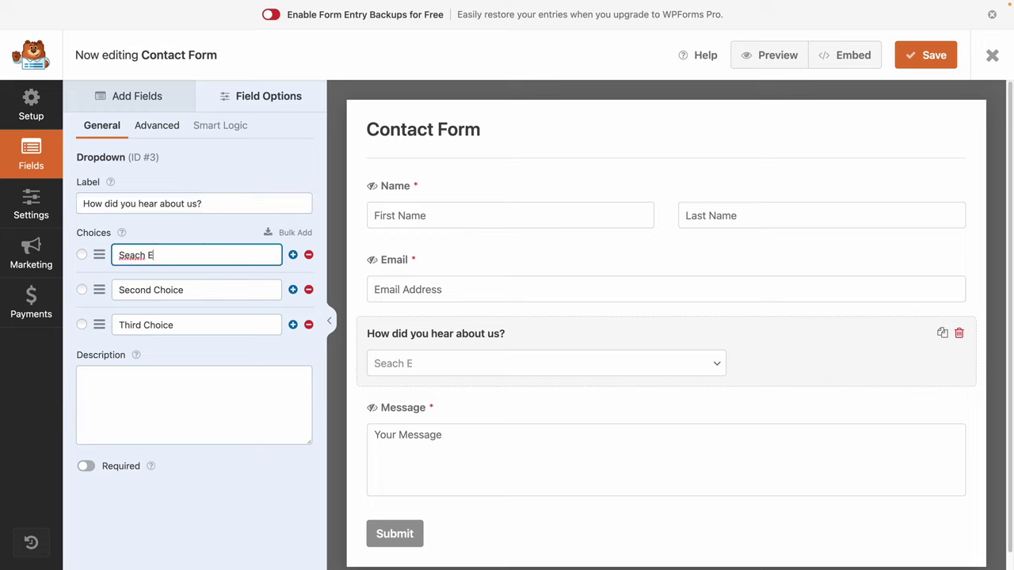
text(Engine)
click(132, 255)
text(r)
key(Tab)
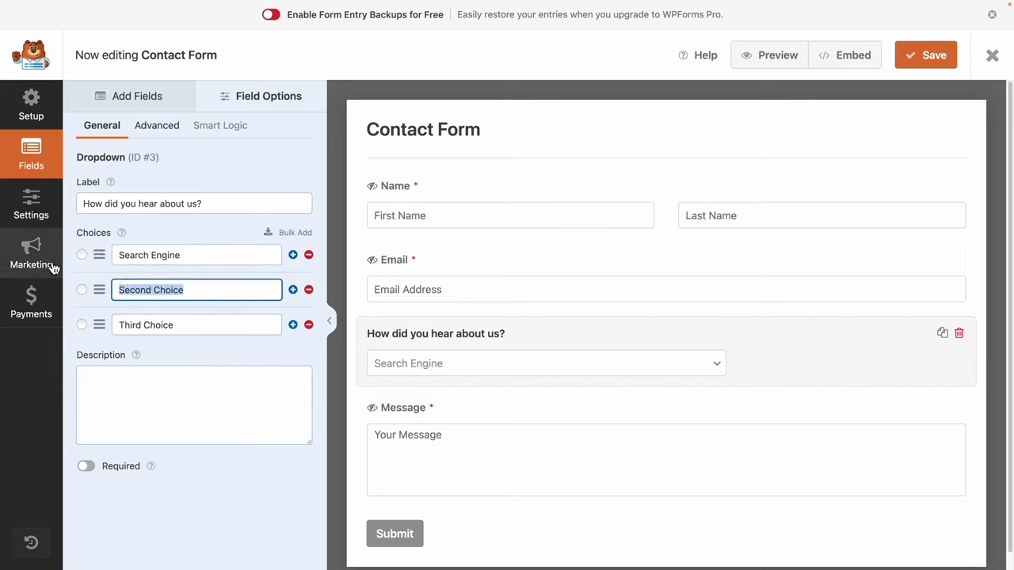
text(Advertisement)
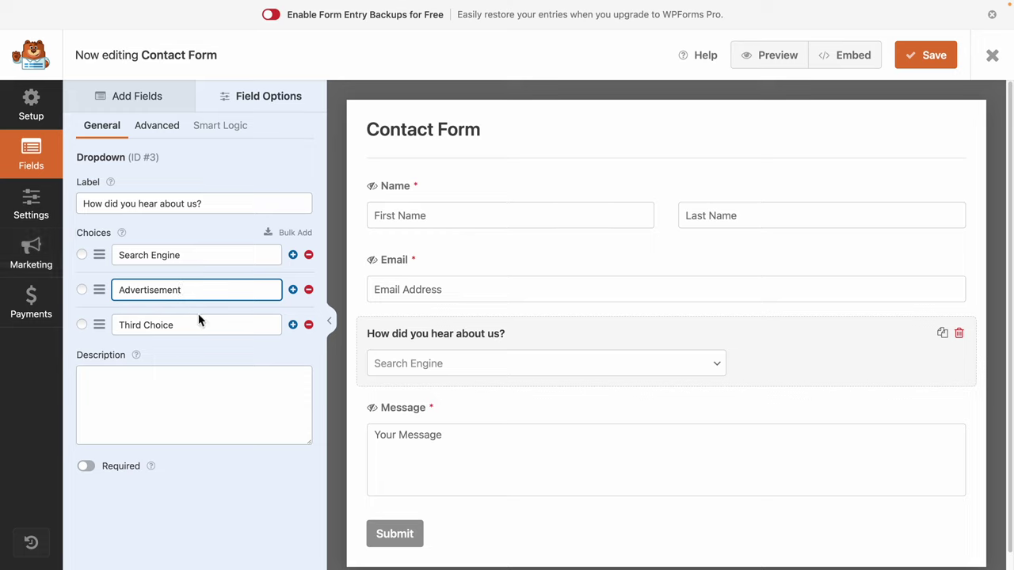
click(199, 317)
key(ctrl+a)
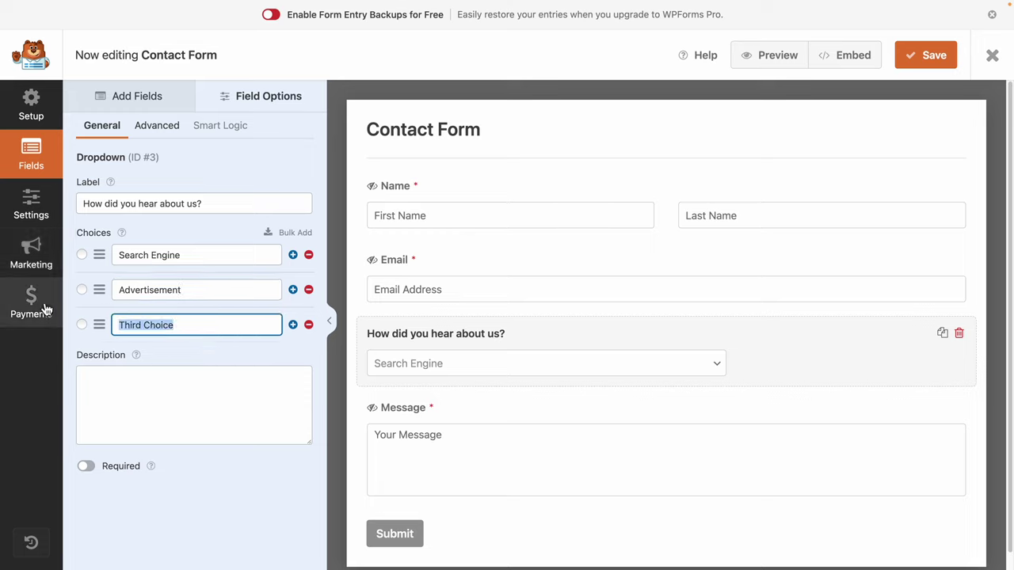
text(w)
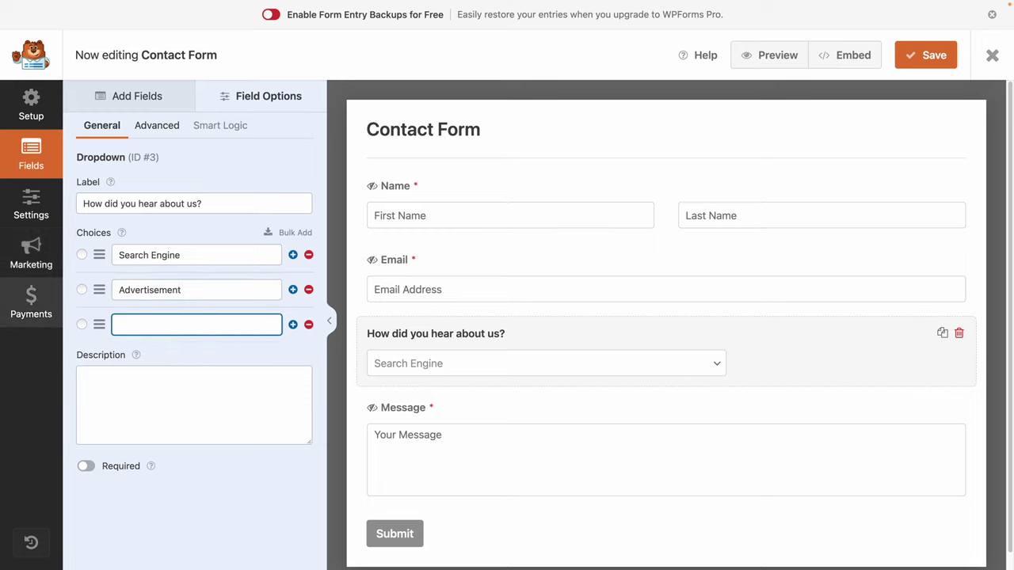
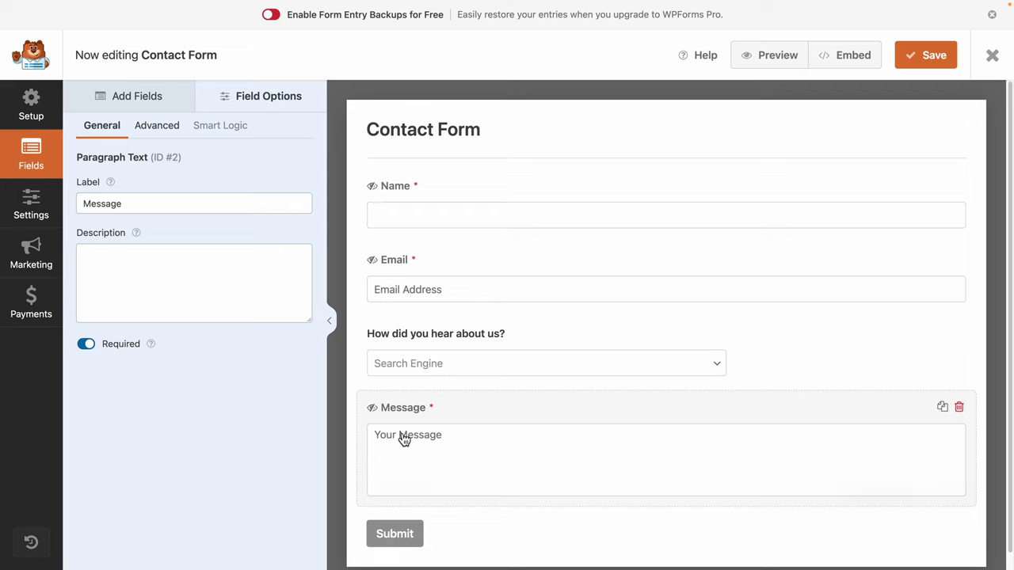
Browse the Add Fields list, then save the Contact Form and exit the WPForms builder.
click(132, 99)
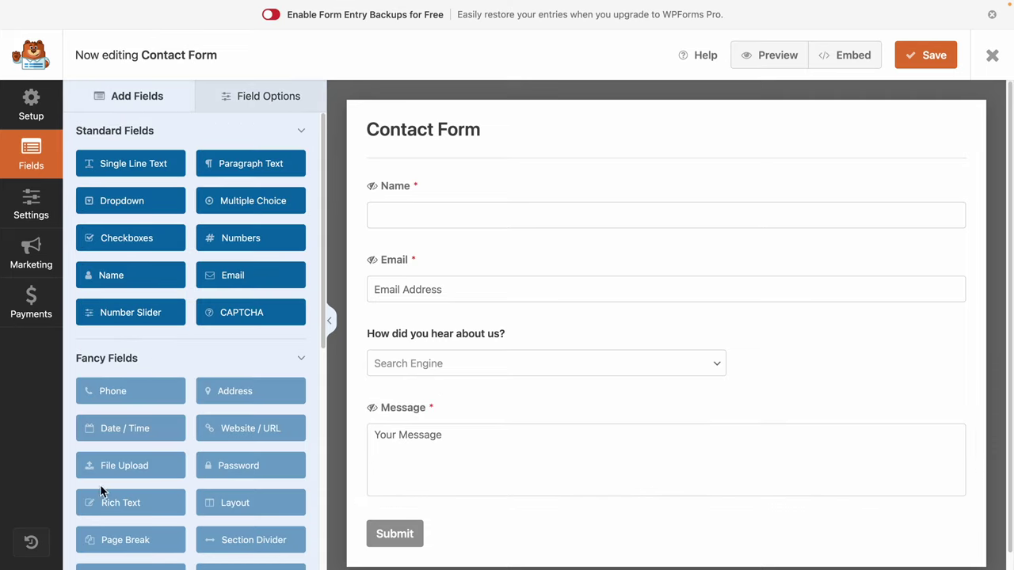
scroll(187, 451, down, 3)
scroll(183, 450, up, 3)
scroll(254, 304, down, 3)
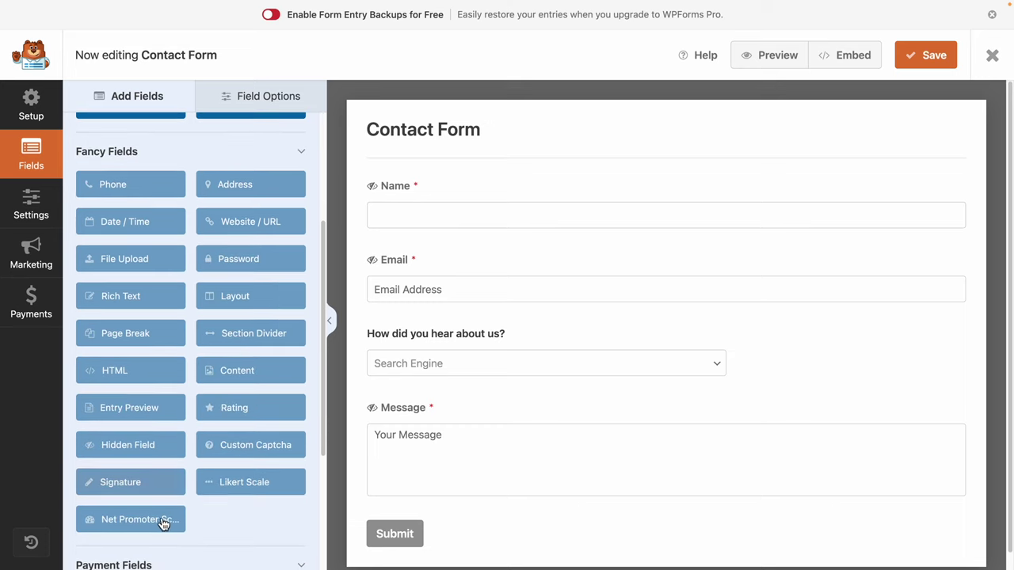
scroll(162, 525, up, 3)
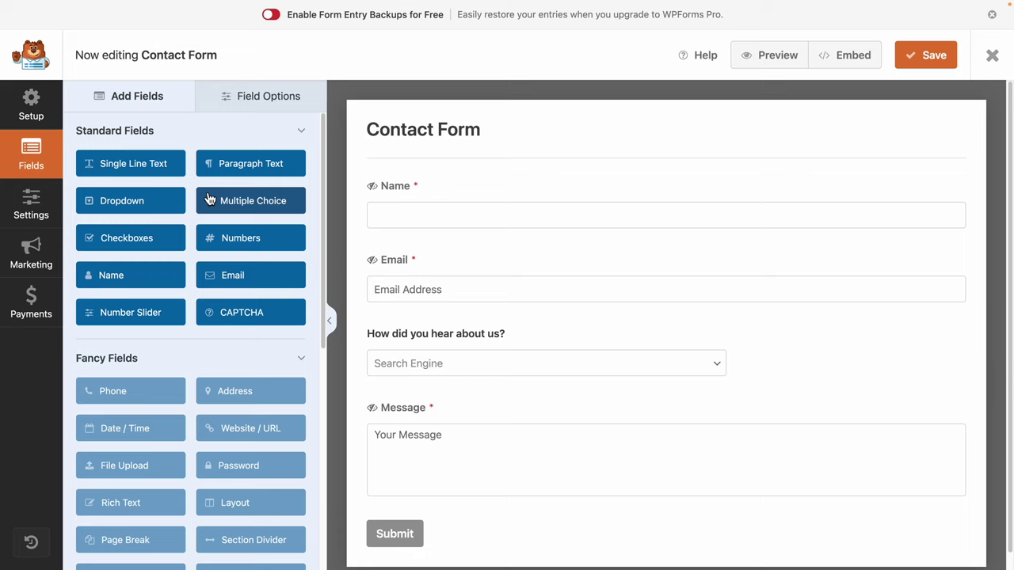
click(928, 63)
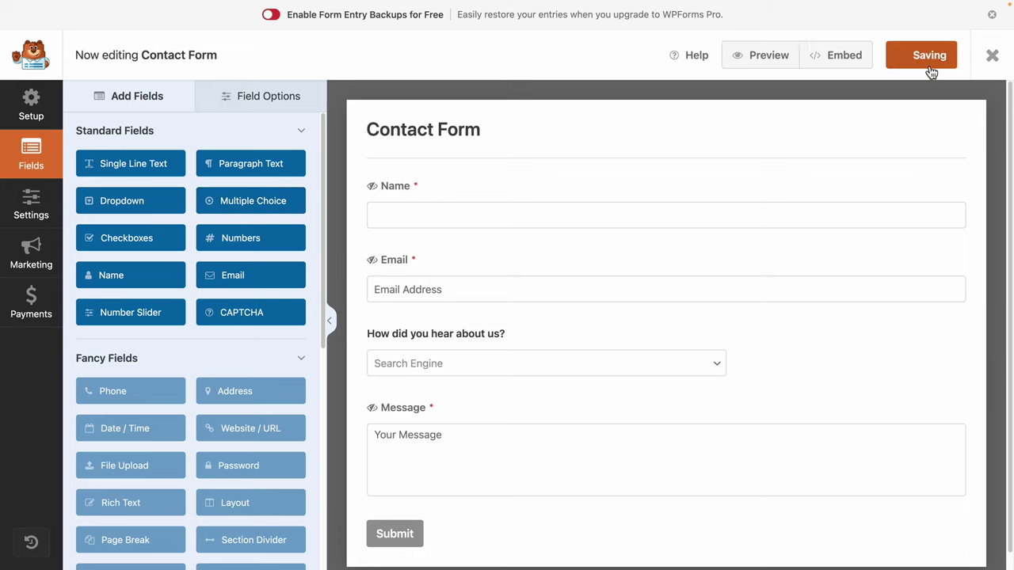
click(993, 55)
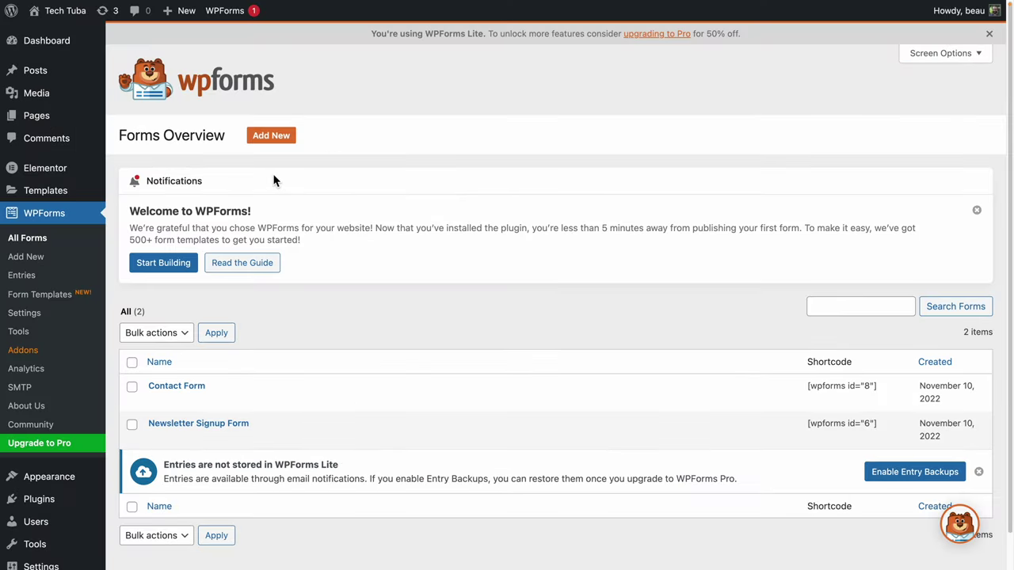
Visit the live site and open the Contact page.
mouse_move(40, 11)
click(43, 32)
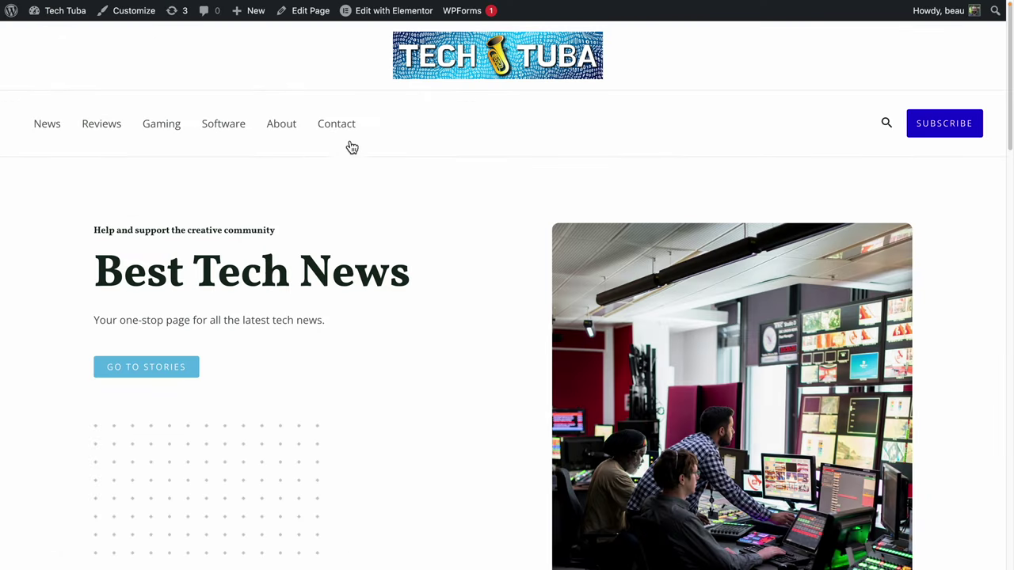
click(337, 121)
Test the contact form's name and email boxes and pick Word of Mouth as the referral.
scroll(367, 238, down, 2)
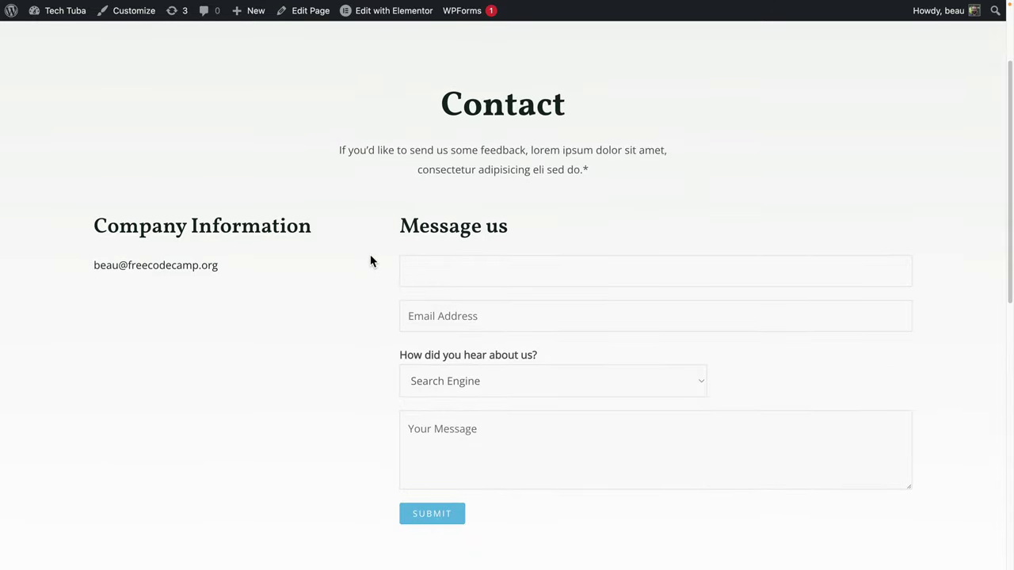
click(495, 282)
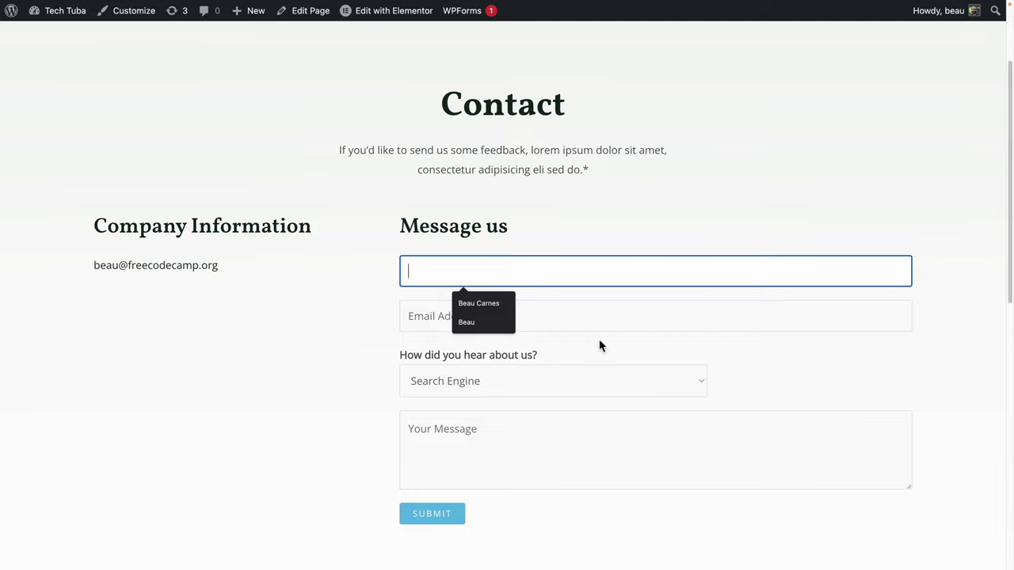
click(436, 305)
click(430, 276)
click(425, 326)
click(434, 274)
click(430, 312)
click(415, 385)
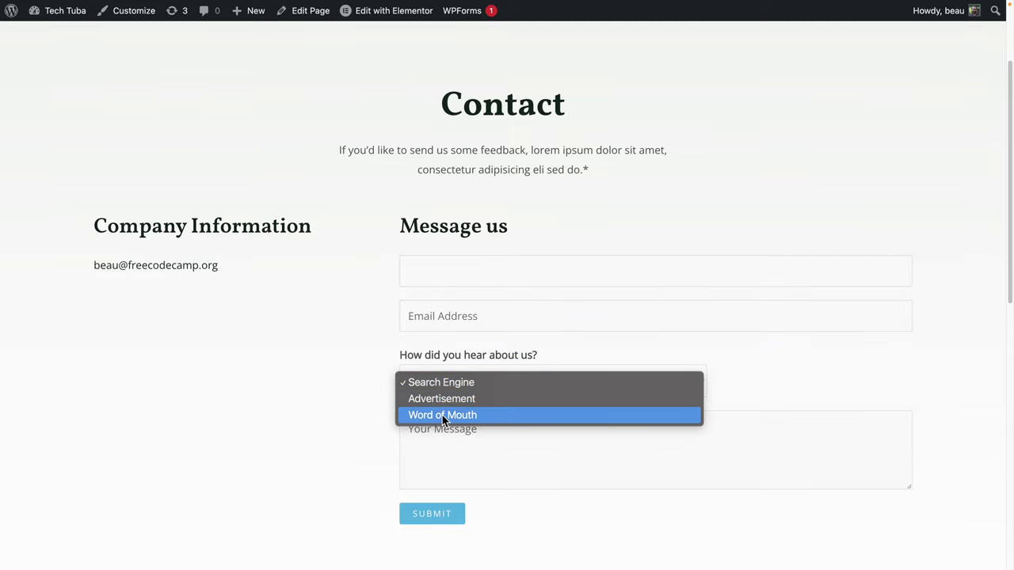
click(441, 415)
click(460, 274)
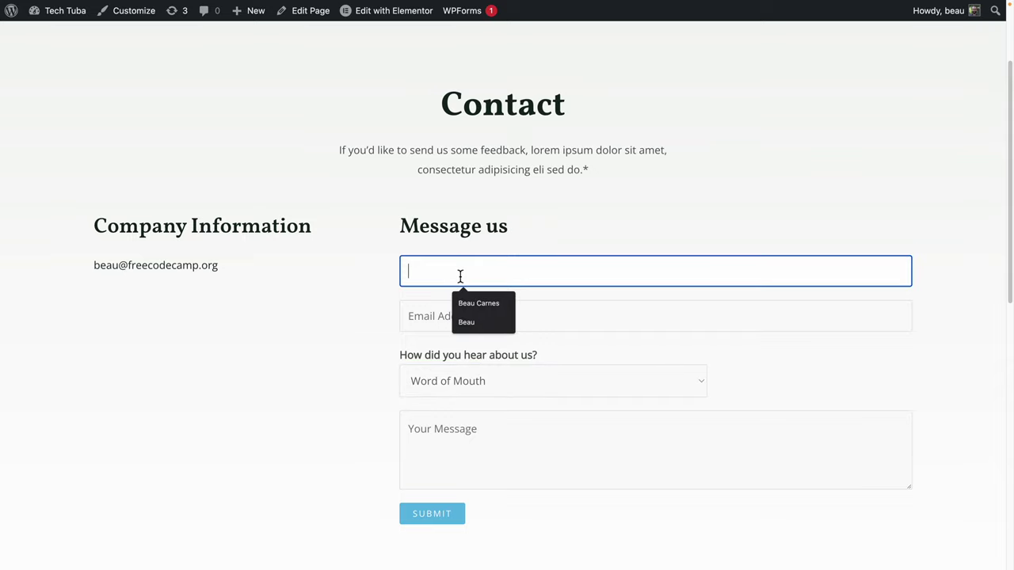
click(468, 222)
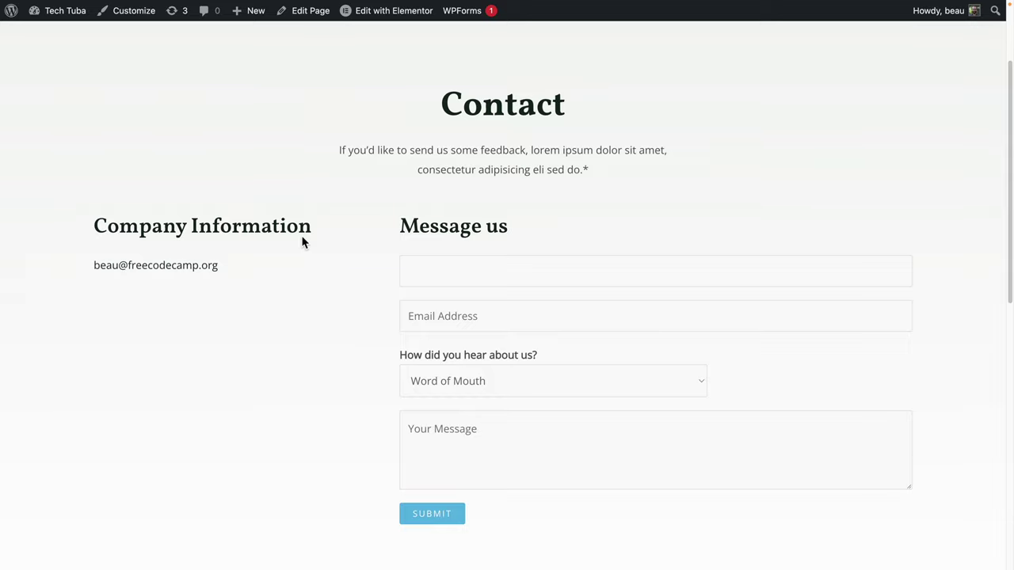
Reopen the Contact Form for editing from the admin bar's WPForms menu.
mouse_move(462, 10)
mouse_move(475, 59)
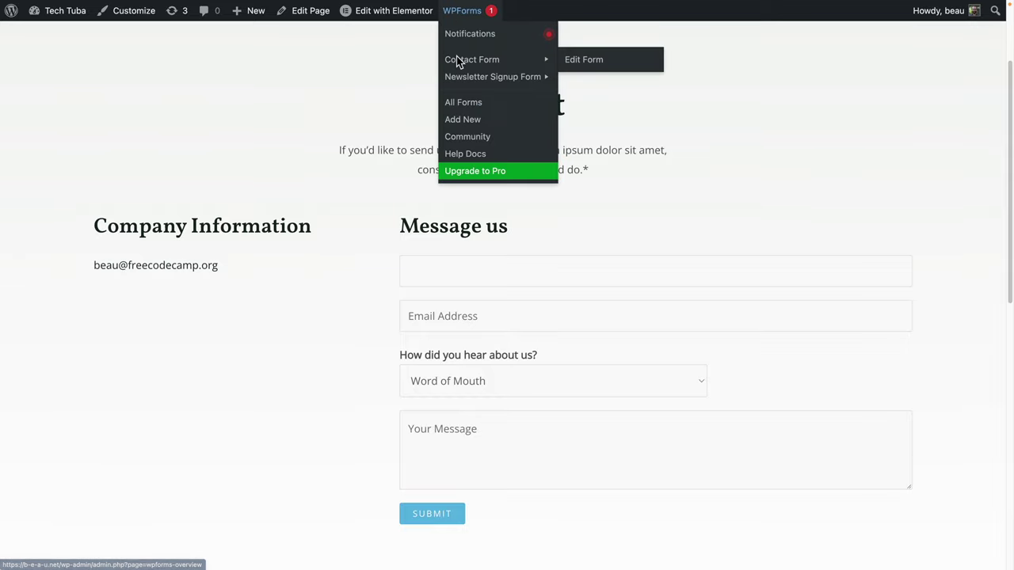
click(583, 59)
Give the Name field the placeholder 'Name' in its Advanced options and save the form.
click(454, 190)
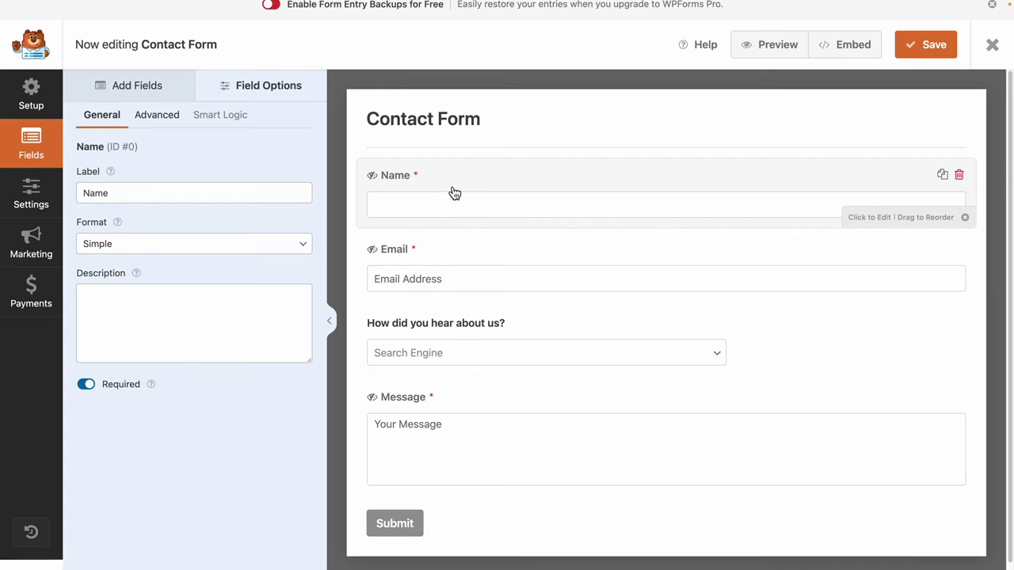
click(168, 131)
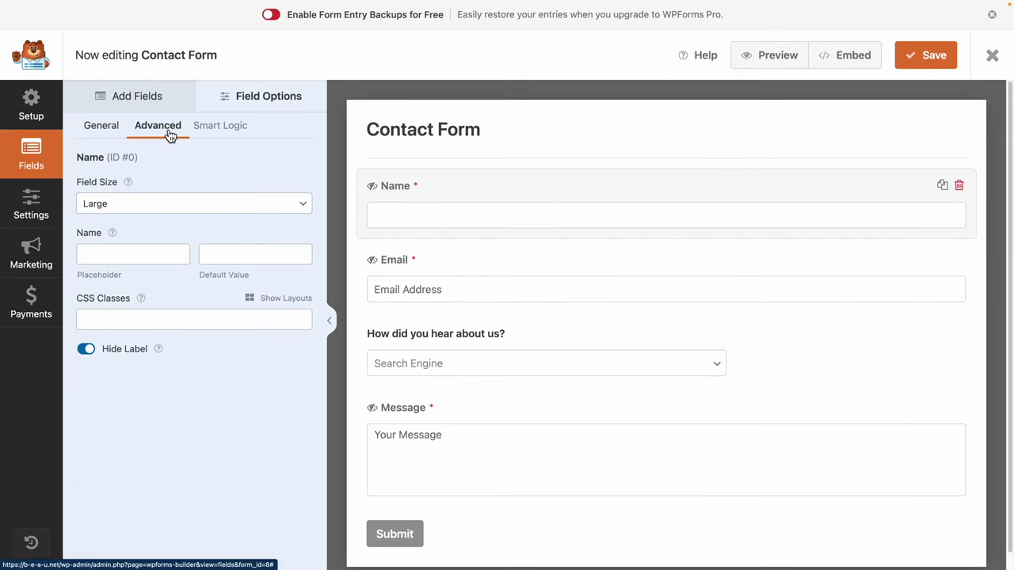
click(98, 275)
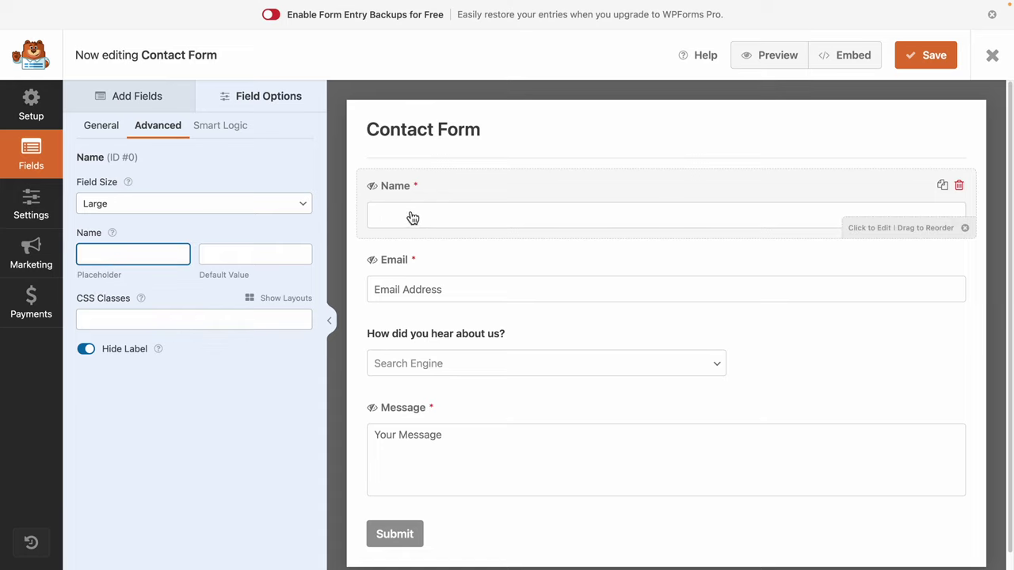
click(129, 258)
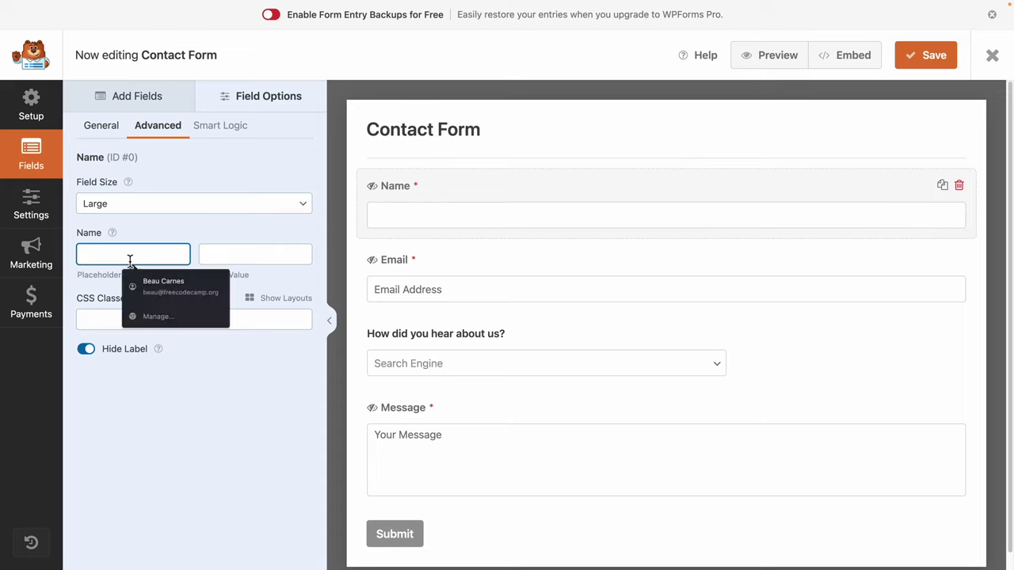
text(Name)
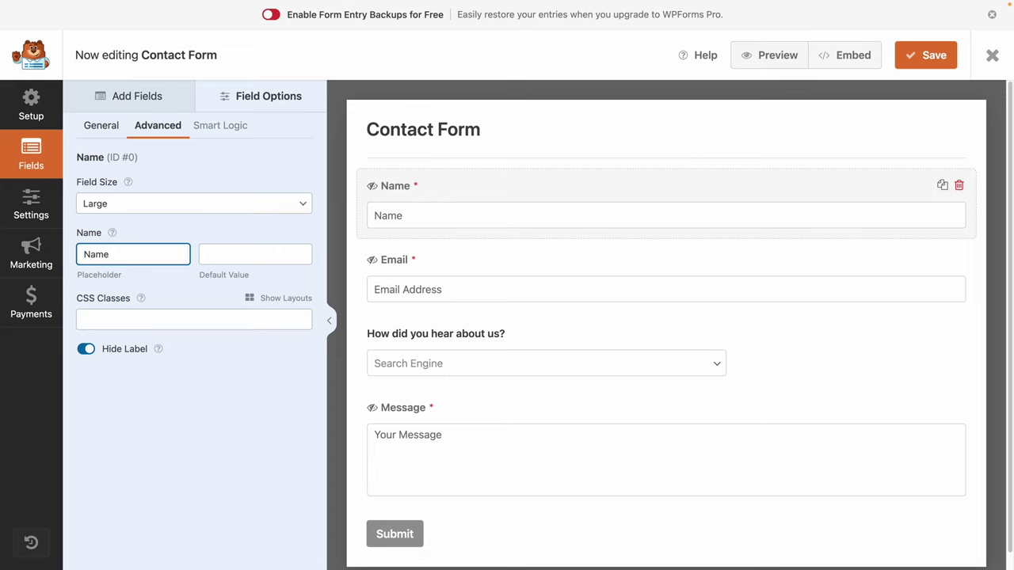
click(287, 252)
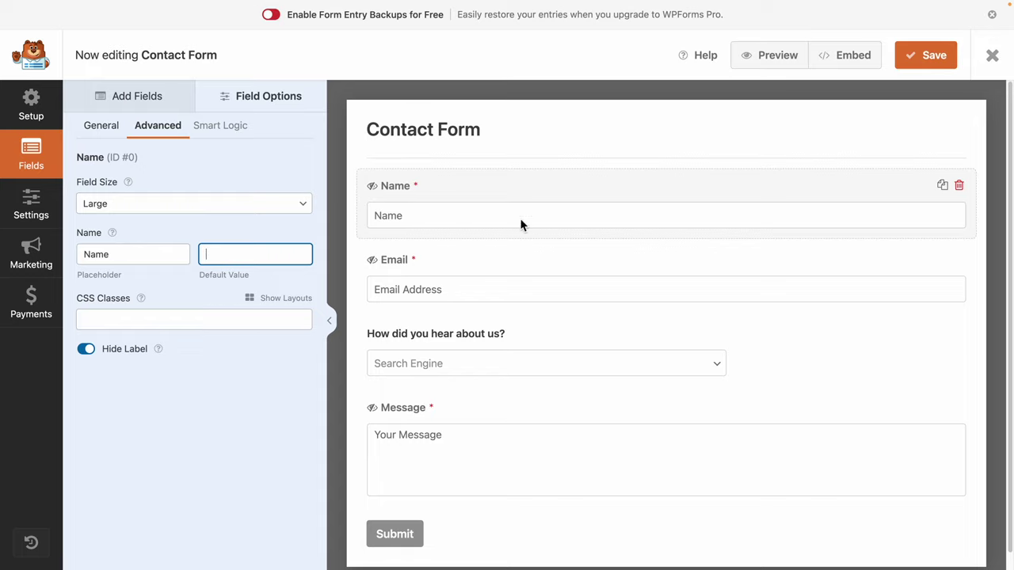
click(934, 57)
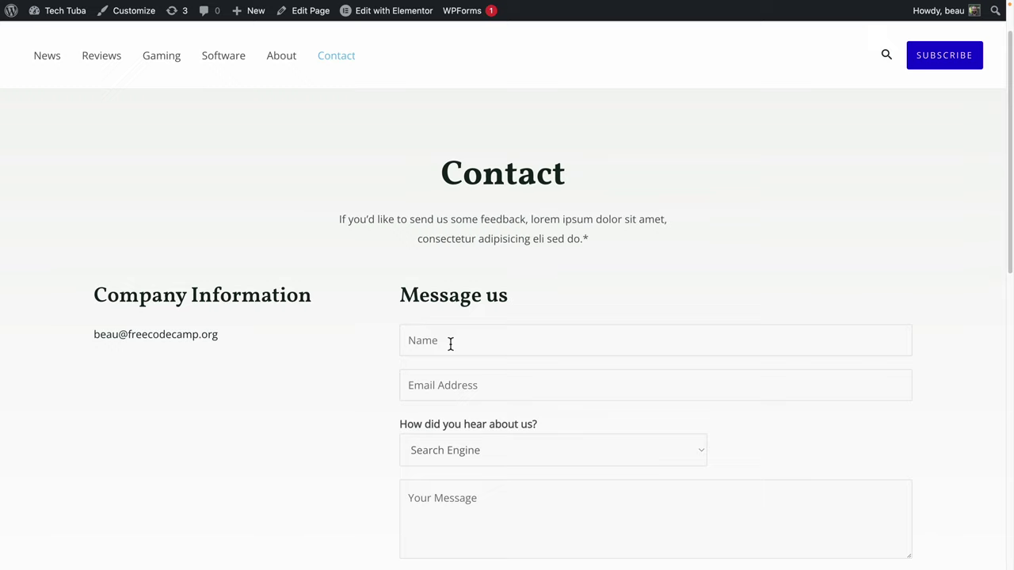
Fill the name box with a saved name, then delete it to test the required-field check.
click(432, 343)
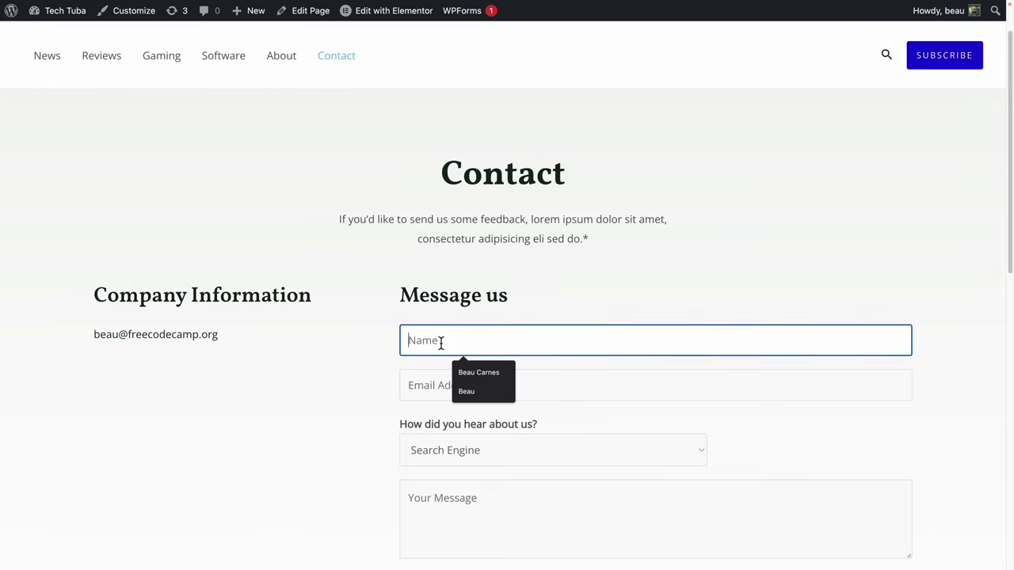
click(488, 371)
click(497, 371)
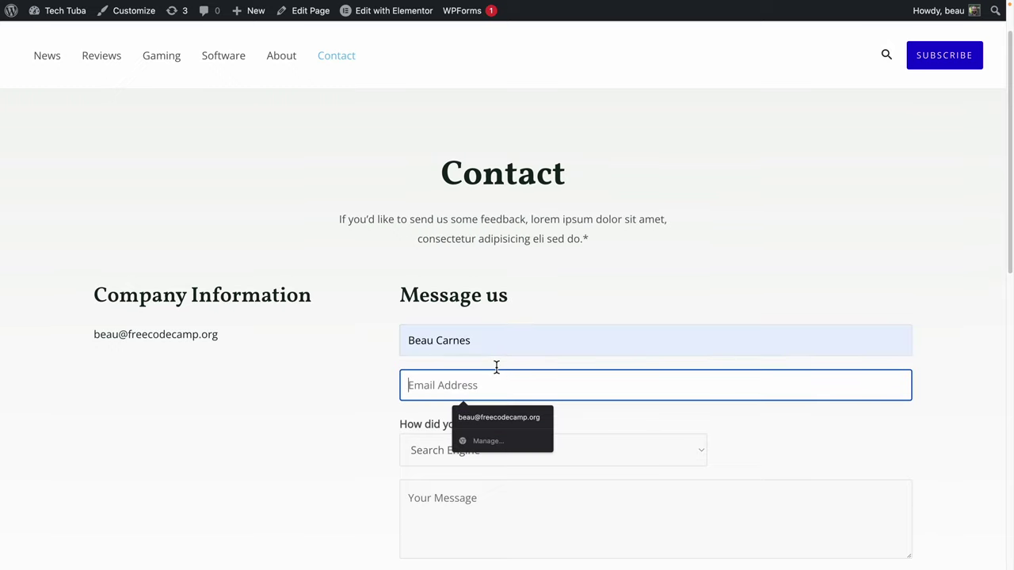
click(446, 336)
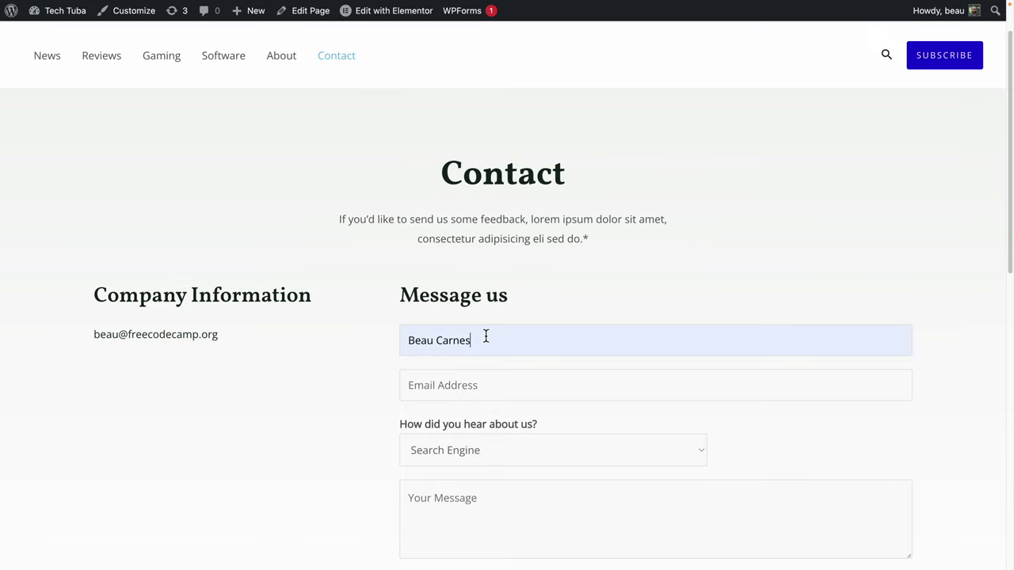
click(484, 335)
drag(504, 345, 301, 337)
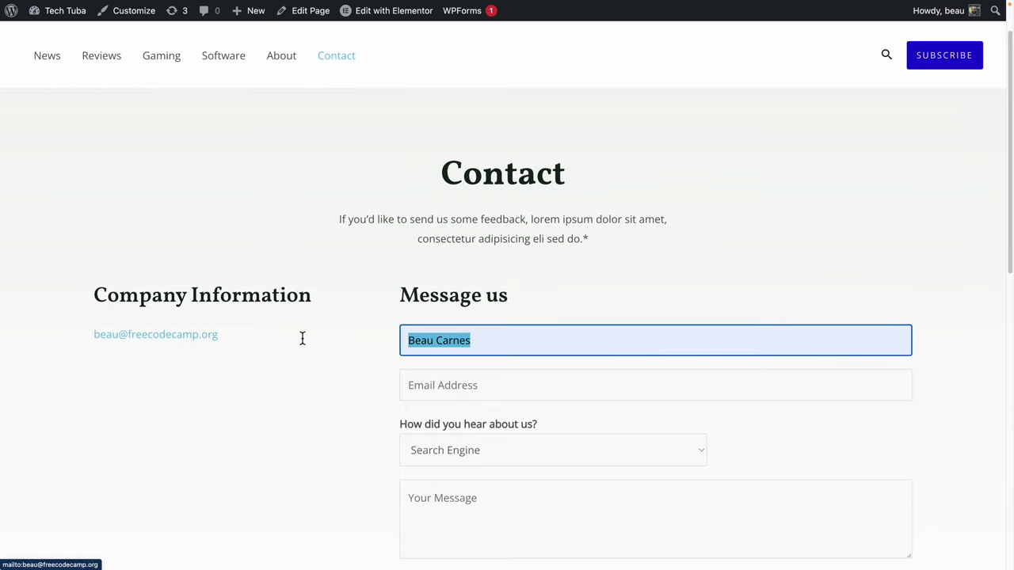
key(BackSpace)
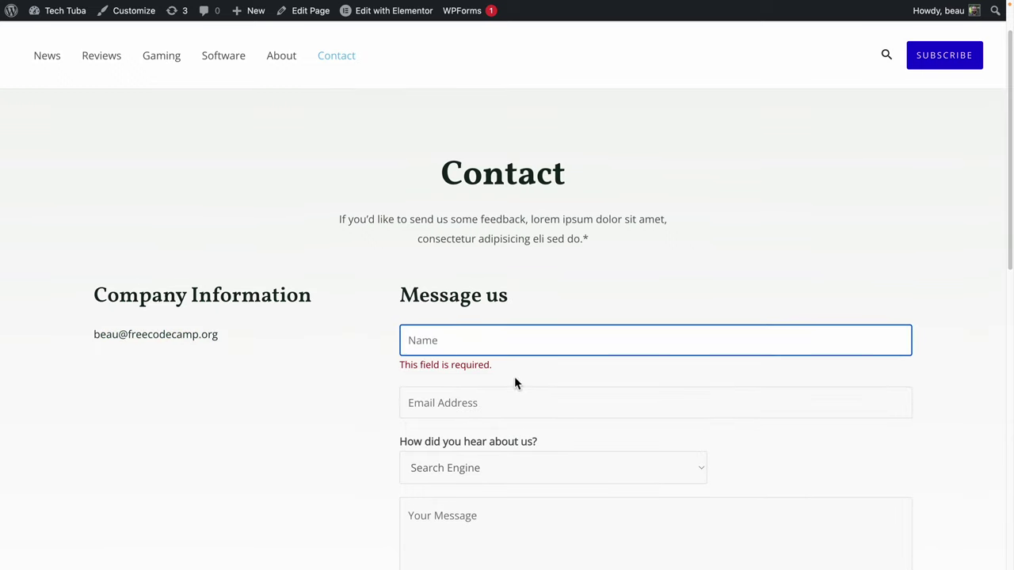
scroll(514, 381, down, 5)
scroll(471, 349, up, 1)
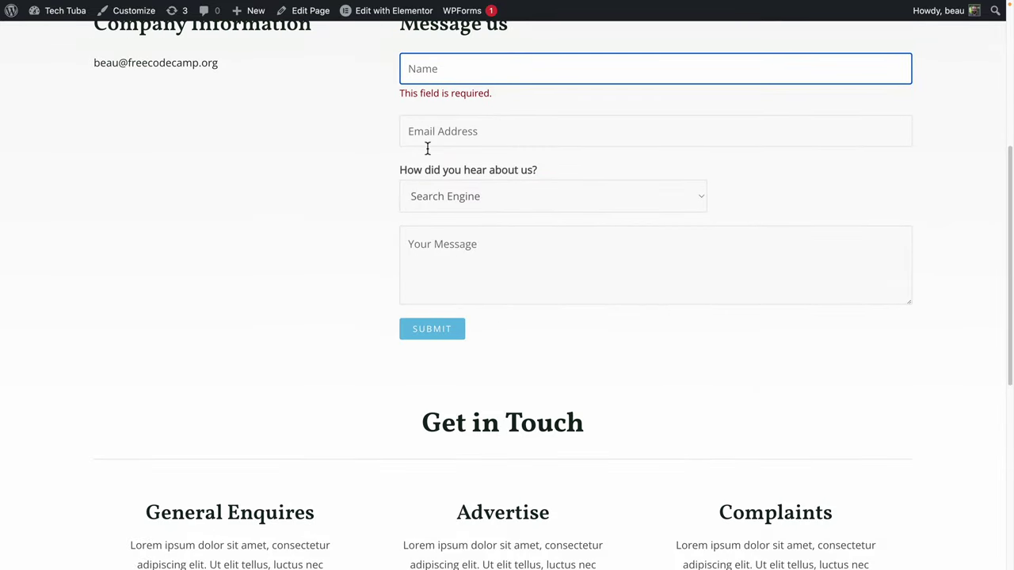
Submit a test entry with saved name and email, Advertisement as referral, and message 'Hell'.
click(437, 71)
click(467, 98)
click(478, 123)
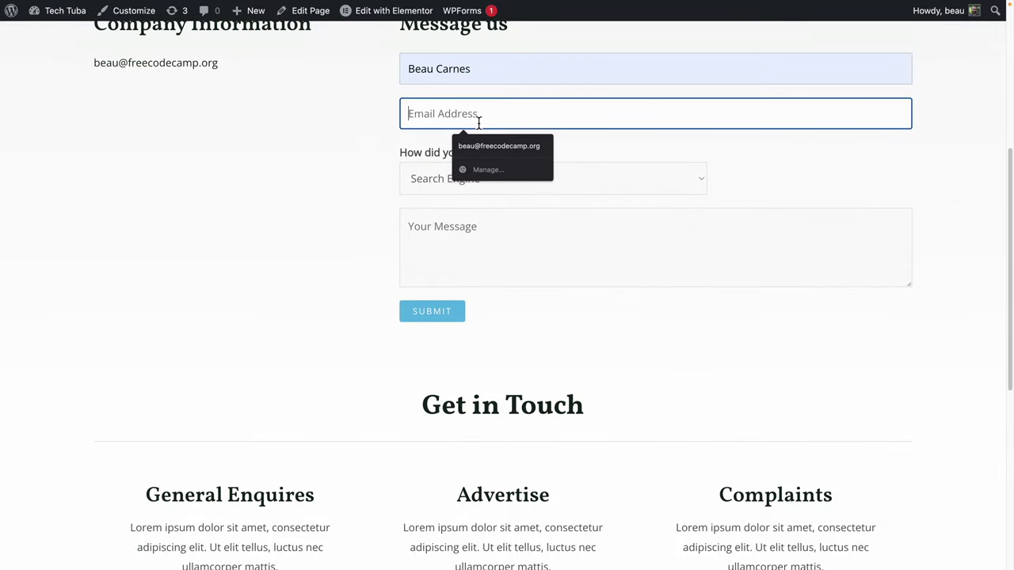
click(487, 146)
click(452, 183)
click(456, 197)
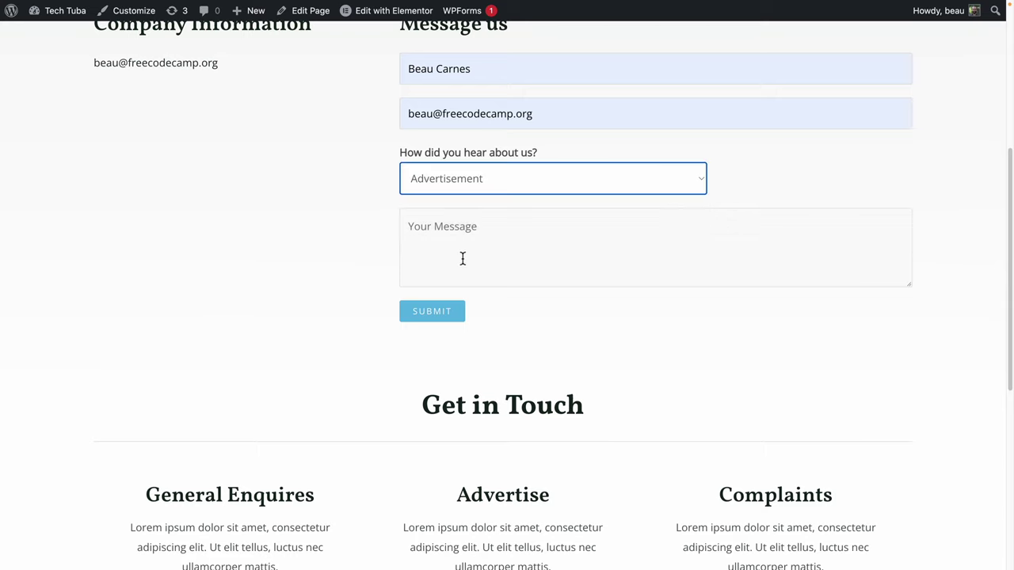
click(462, 257)
text(Hello!)
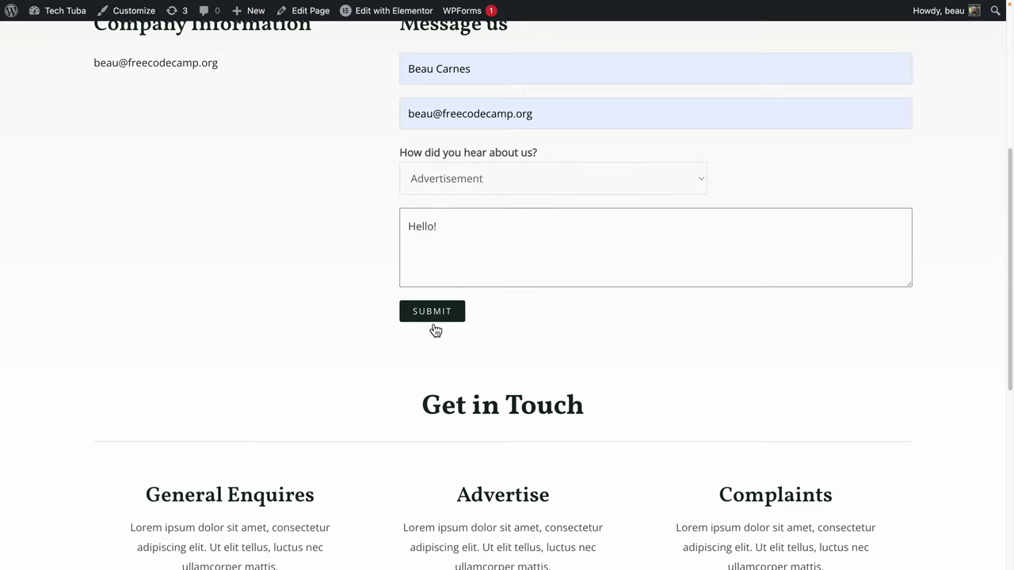
click(431, 320)
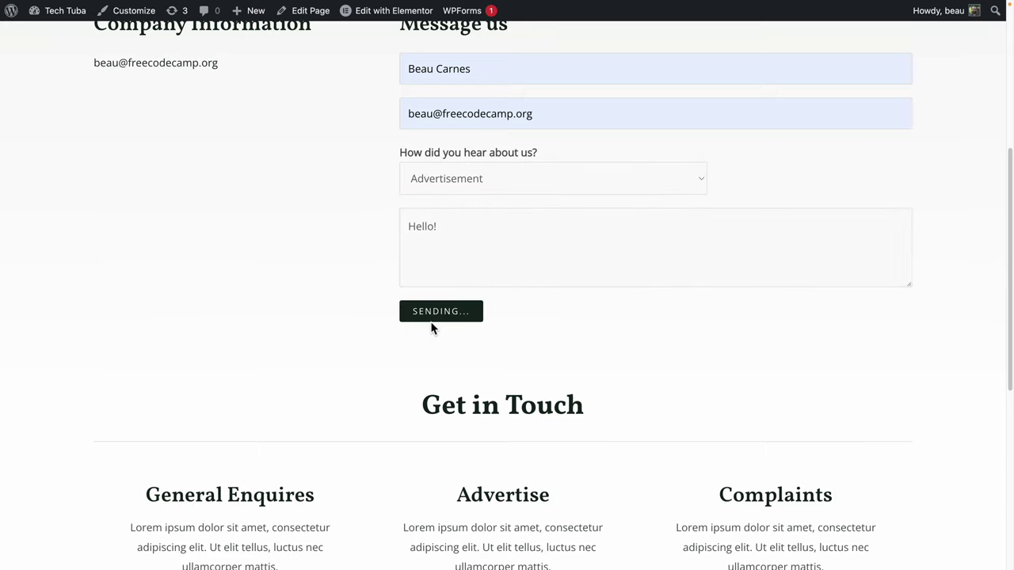
Review the thank-you confirmation shown after submitting.
scroll(432, 327, down, 1)
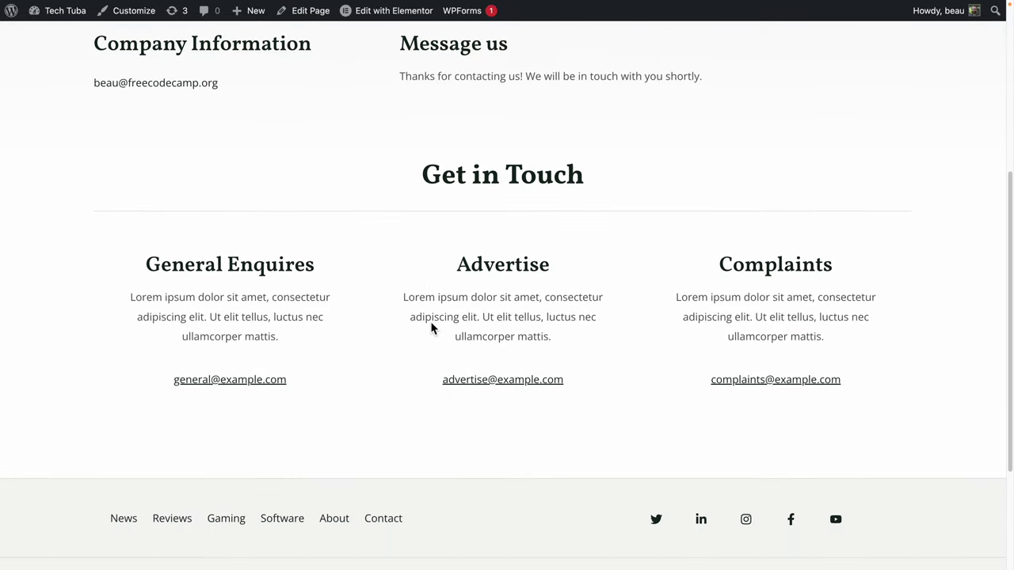
scroll(432, 327, up, 3)
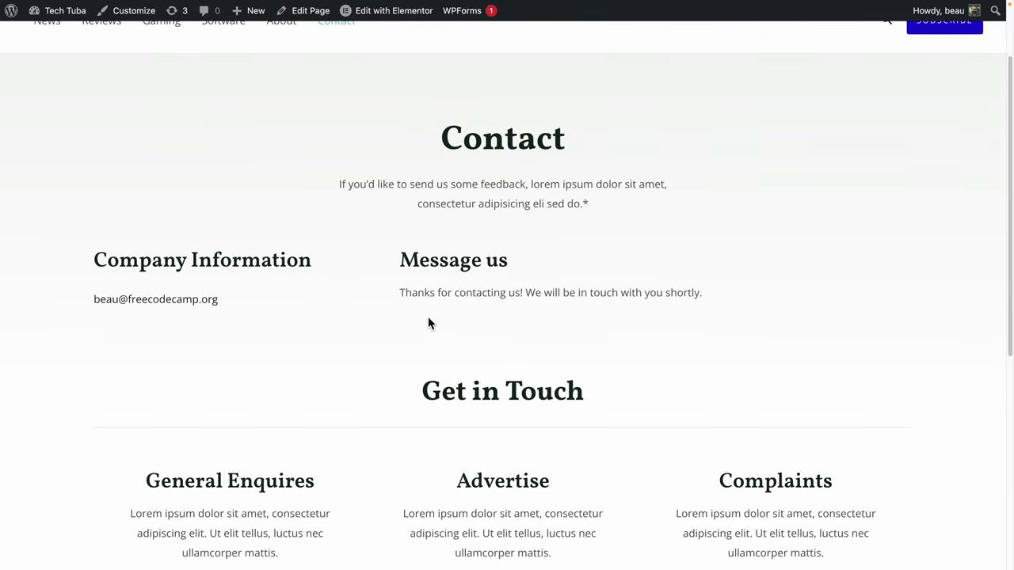
scroll(429, 320, up, 1)
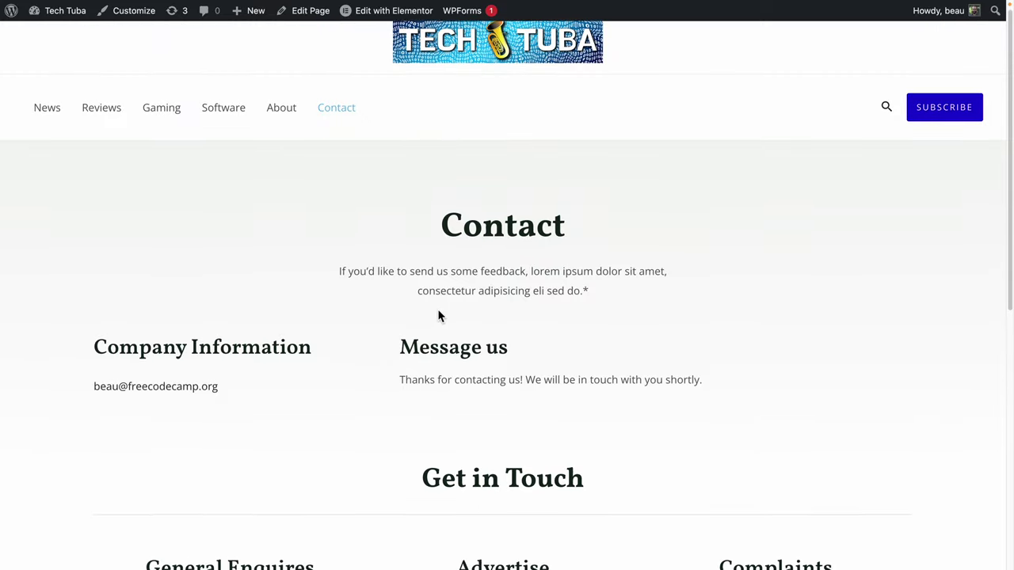
drag(408, 386, 692, 394)
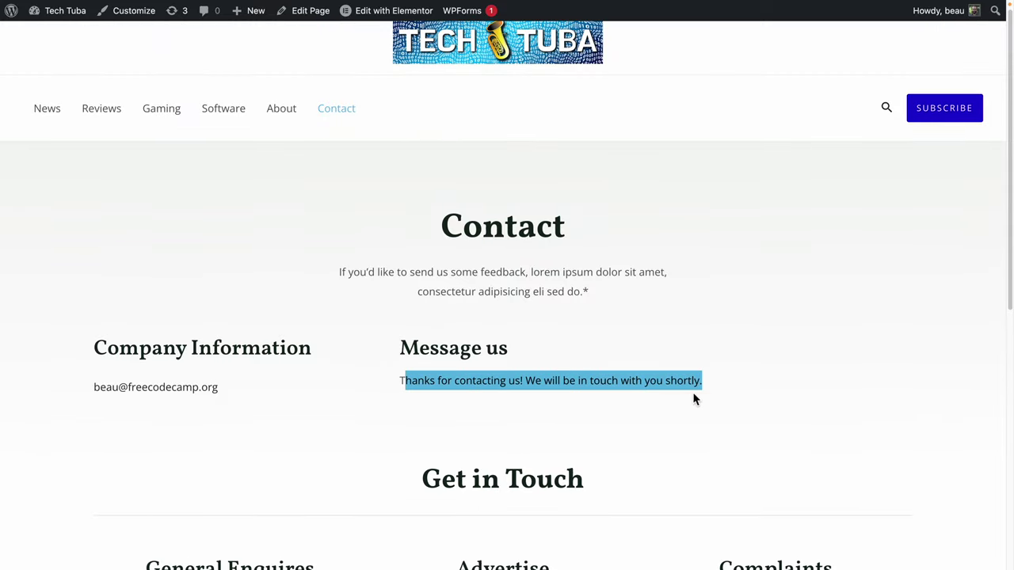
click(633, 383)
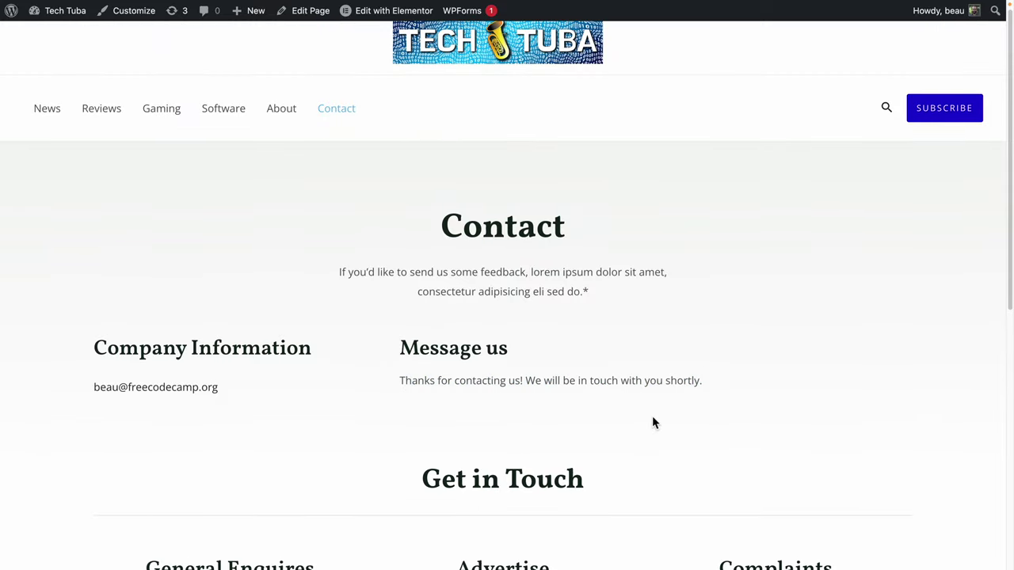
Go to About and back to Contact so the form reappears.
scroll(324, 228, up, 1)
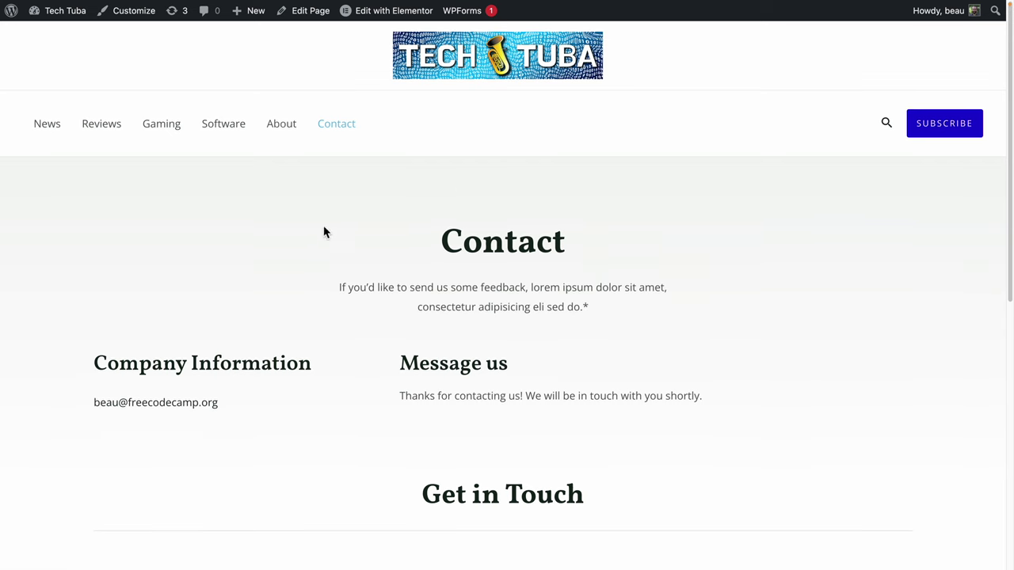
click(286, 122)
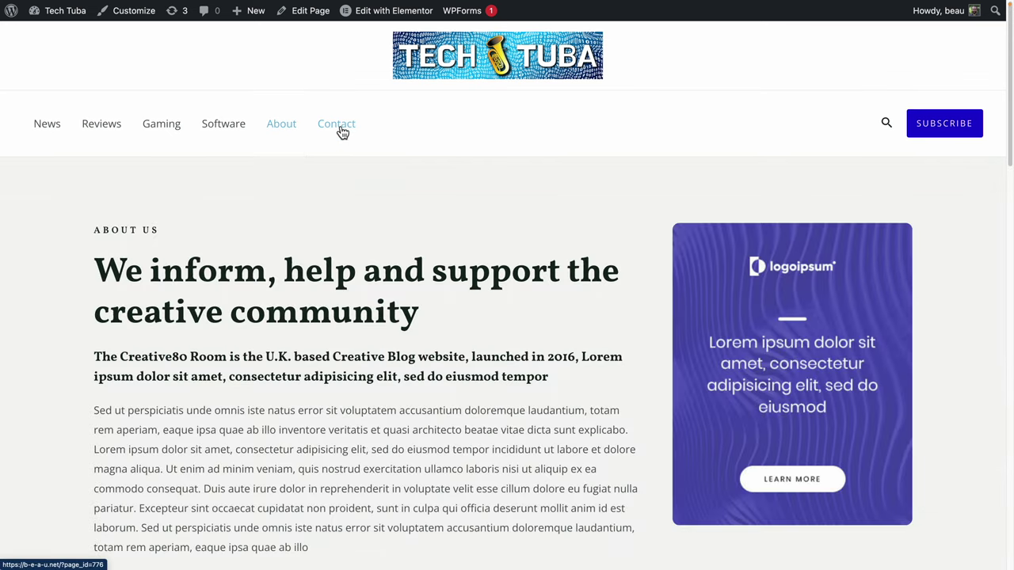
click(351, 124)
Reopen the Contact Form for editing and view its confirmation settings.
mouse_move(482, 16)
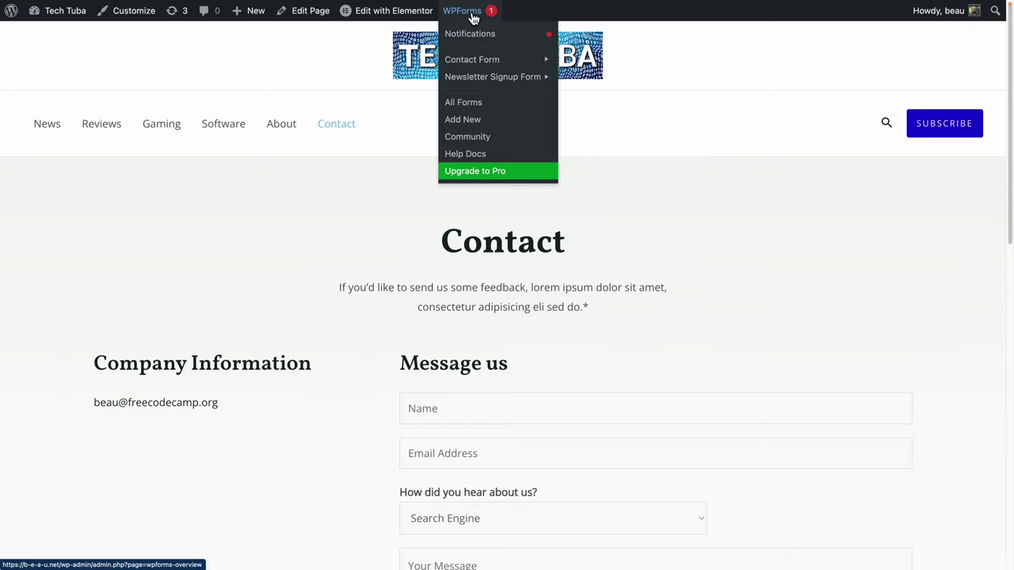
mouse_move(480, 63)
click(584, 62)
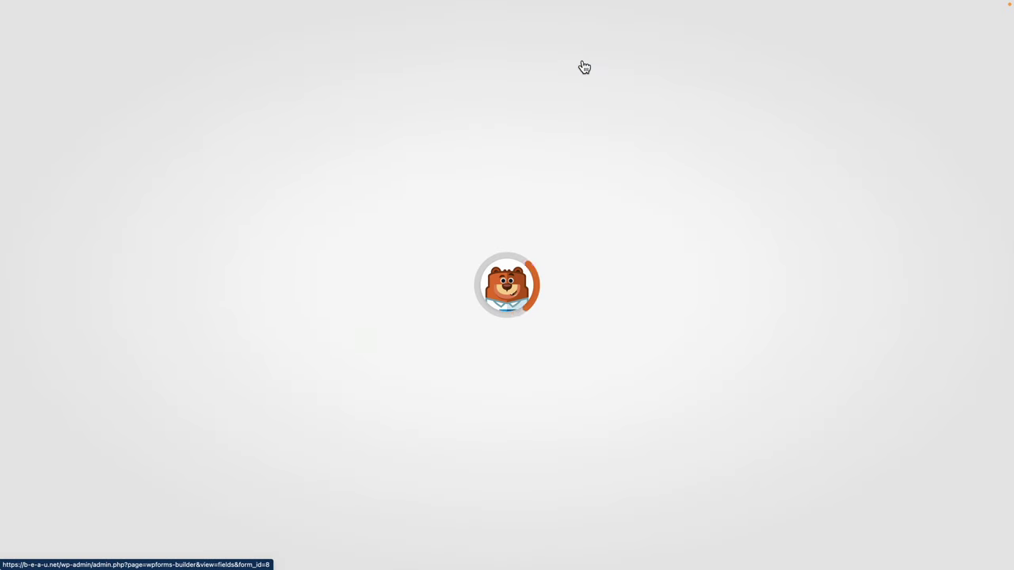
click(35, 174)
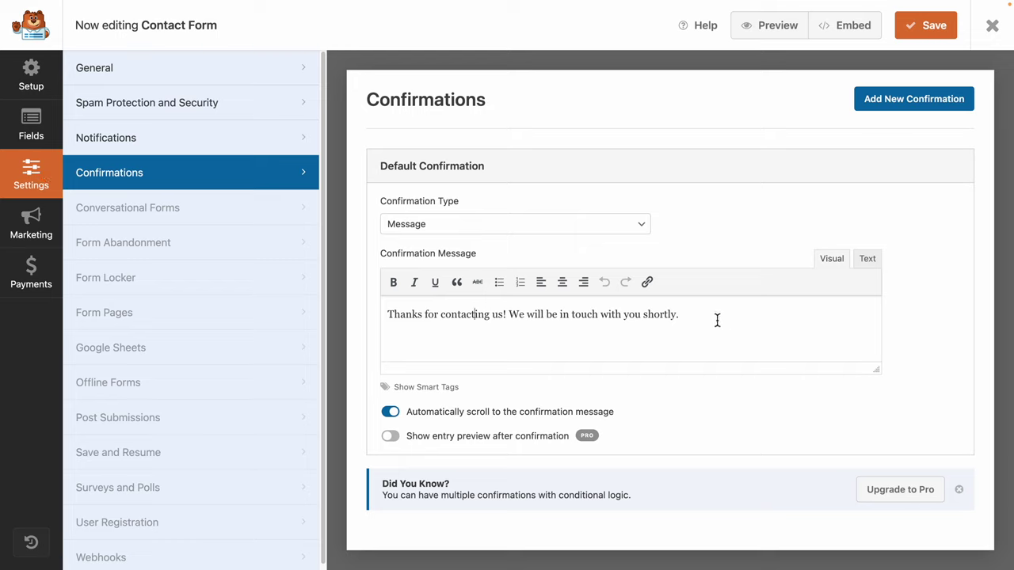
drag(700, 318, 309, 305)
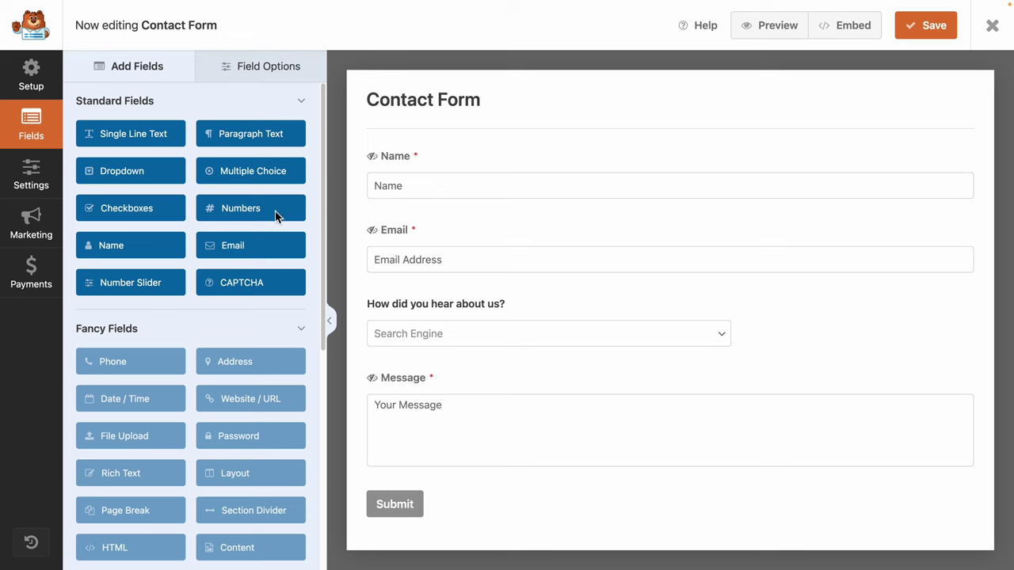
Open the Notifications settings and read the From Email sender-address warning.
click(36, 176)
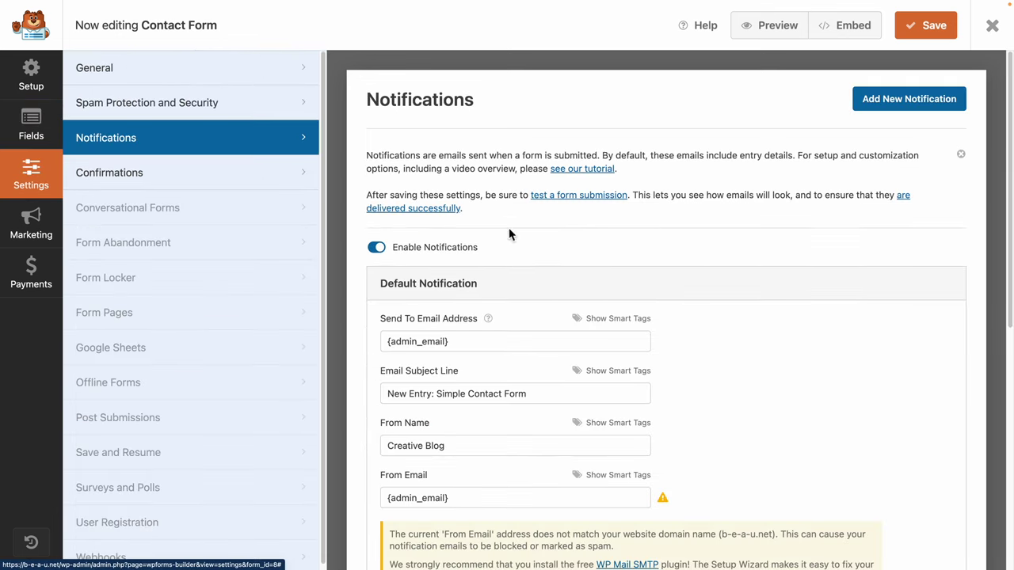
scroll(820, 329, down, 1)
scroll(819, 328, down, 1)
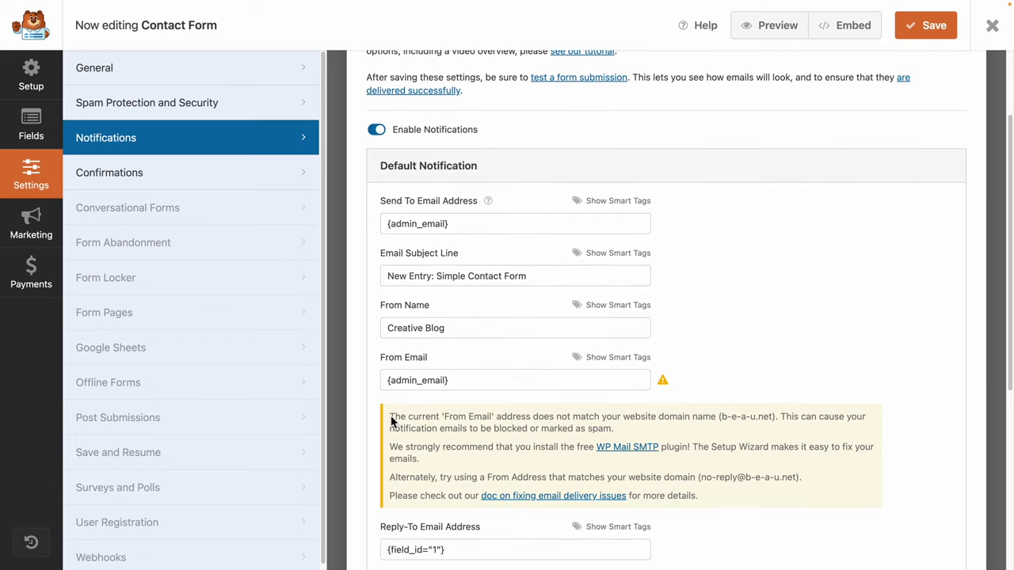
drag(392, 422, 563, 428)
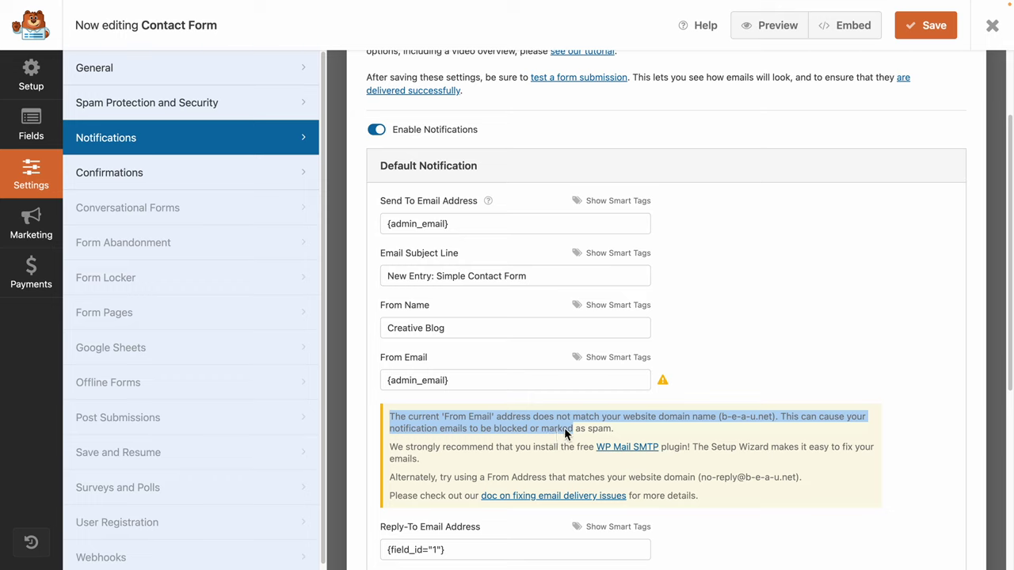
click(669, 420)
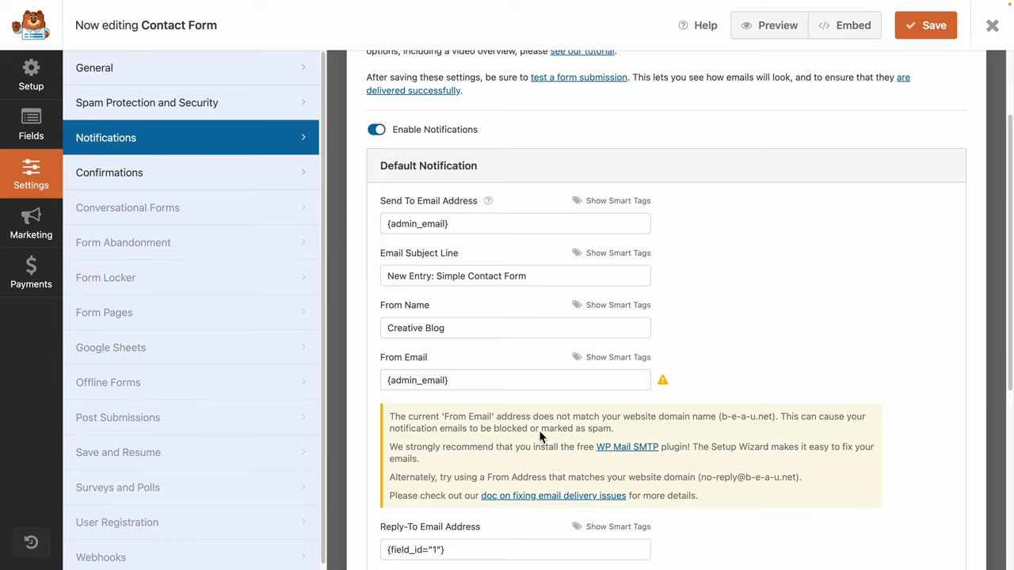
Replace the From Email with the suggested no-reply address copied from the warning.
click(451, 380)
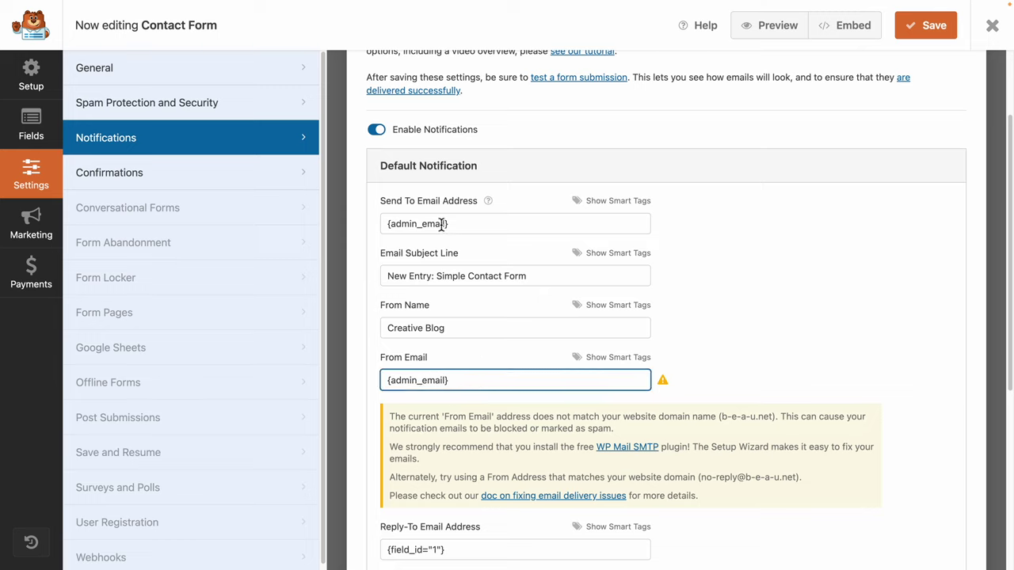
click(477, 227)
key(ctrl+a)
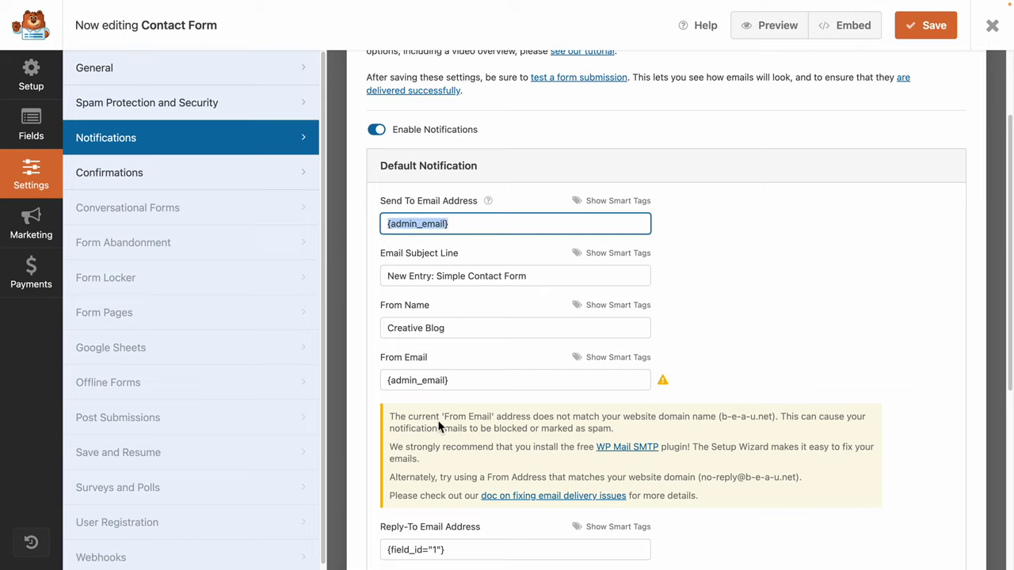
click(454, 384)
key(ctrl+a)
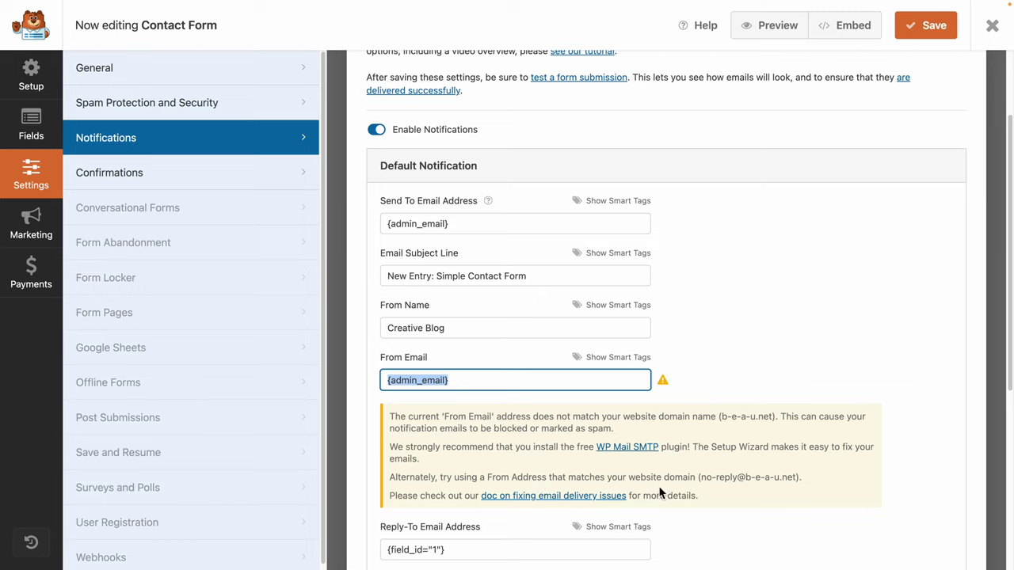
click(711, 483)
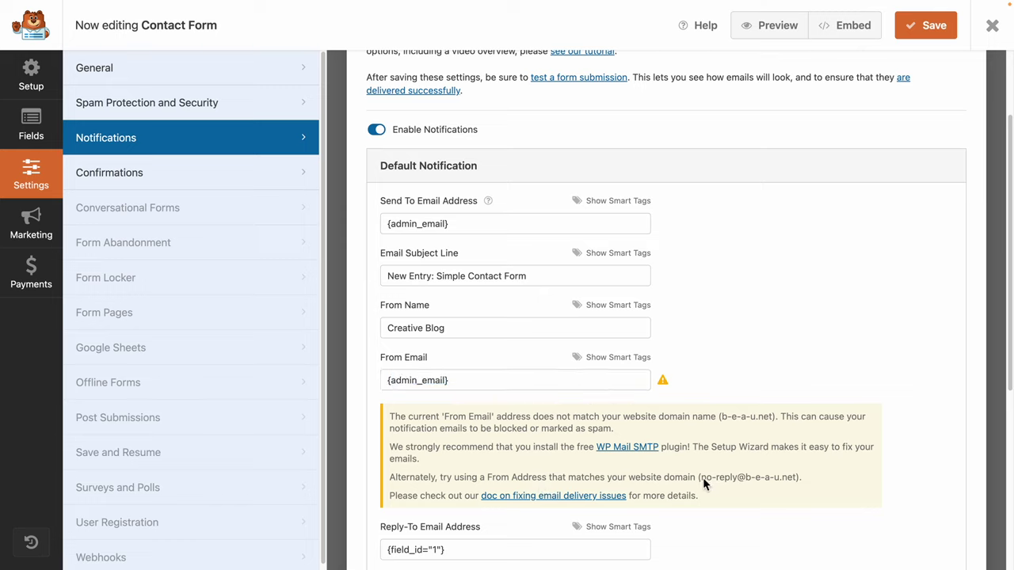
drag(703, 484, 796, 486)
key(ctrl+c)
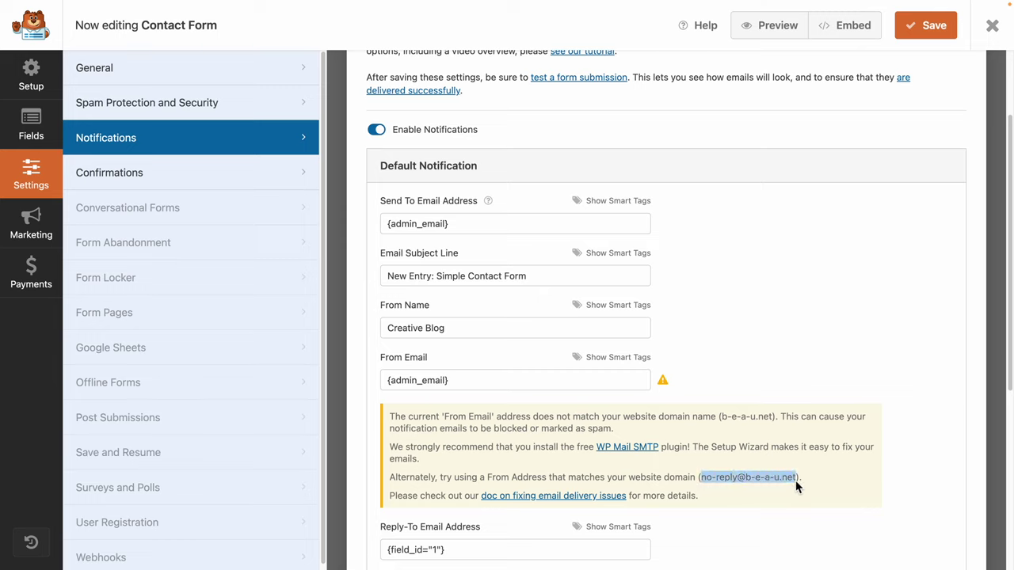
triple_click(427, 387)
key(ctrl+v)
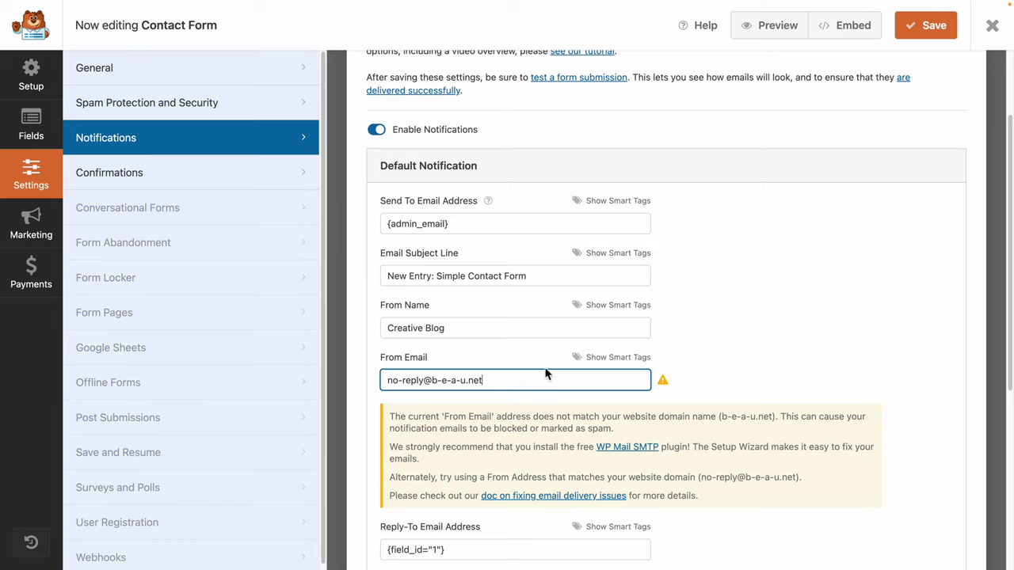
Set From Name to Tech Tuba, append '|Tech Tuba' to the subject, and save.
click(401, 327)
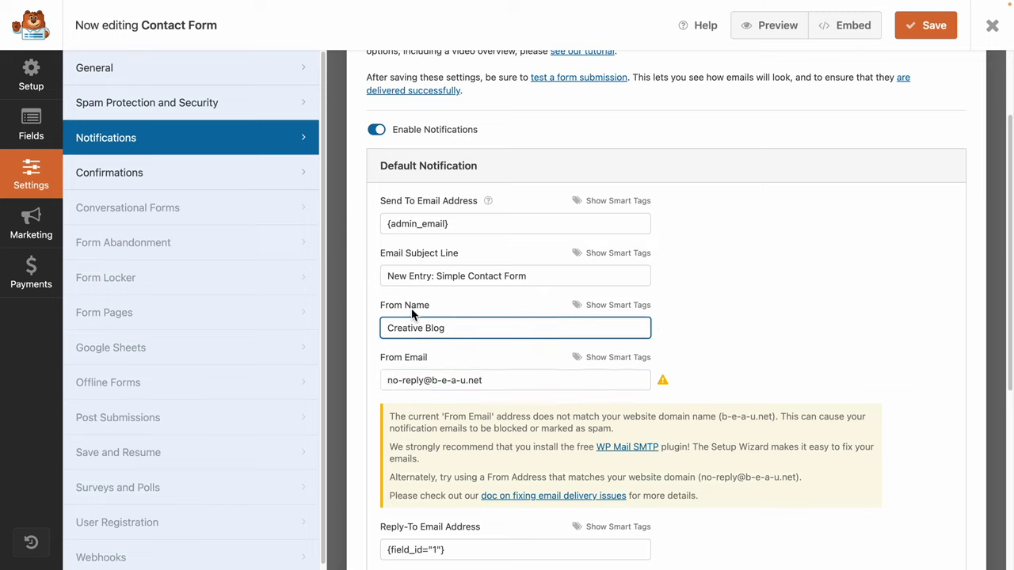
triple_click(477, 331)
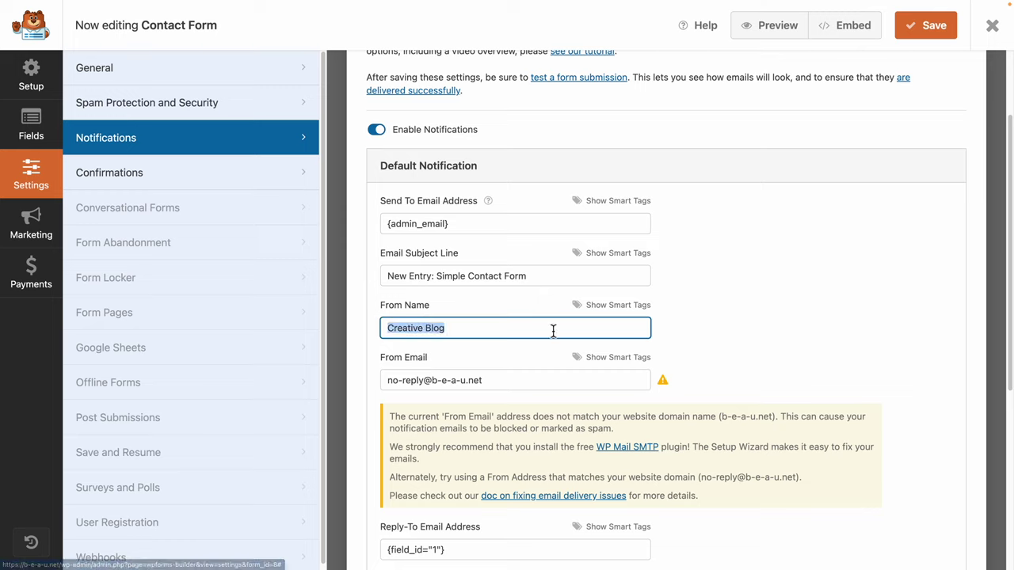
text(Tech Tuba)
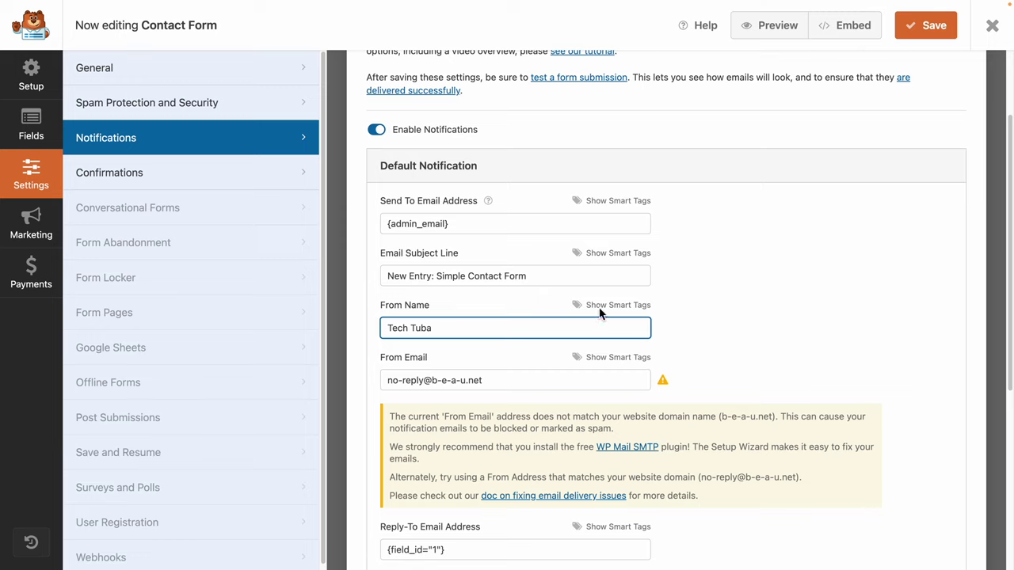
click(404, 275)
click(524, 276)
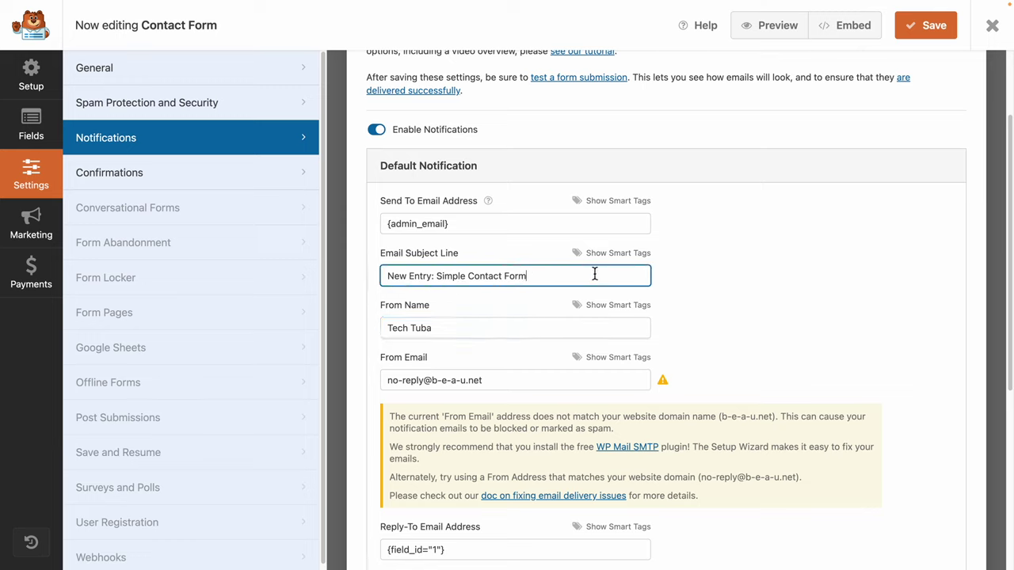
click(433, 275)
key(BackSpace)
text(|)
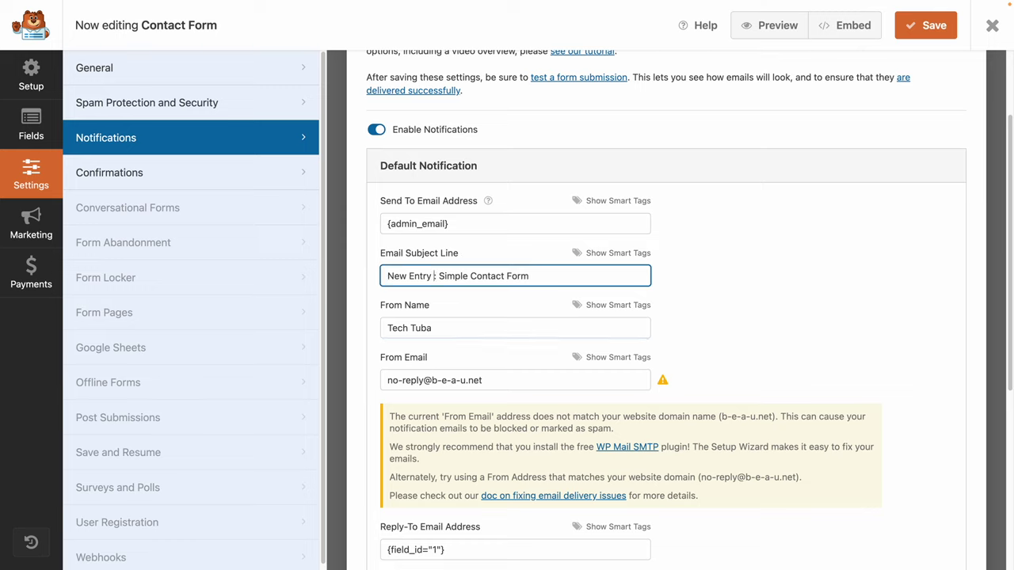
text(Tech Tuba:)
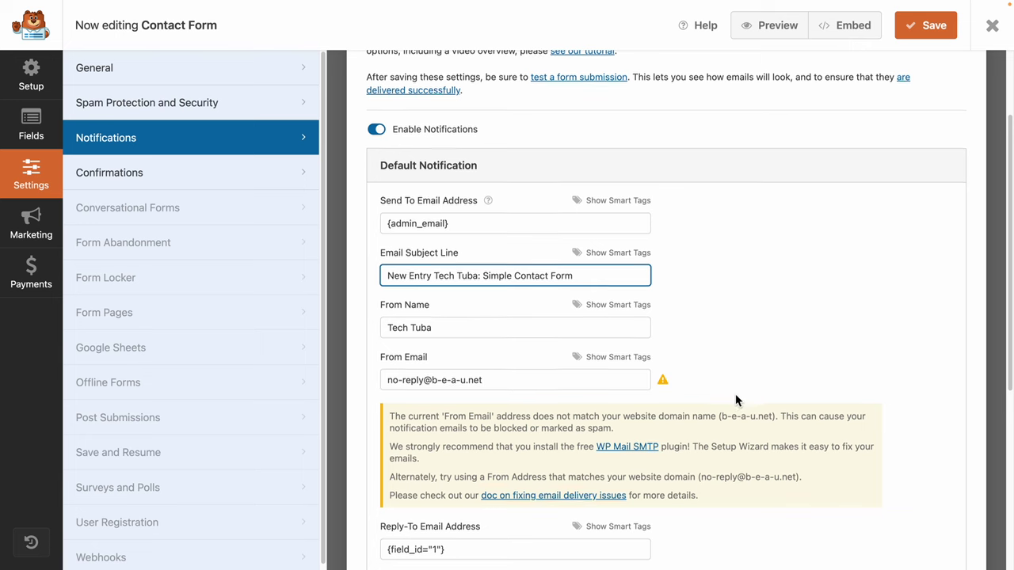
scroll(735, 394, down, 4)
scroll(734, 393, up, 6)
scroll(734, 394, down, 5)
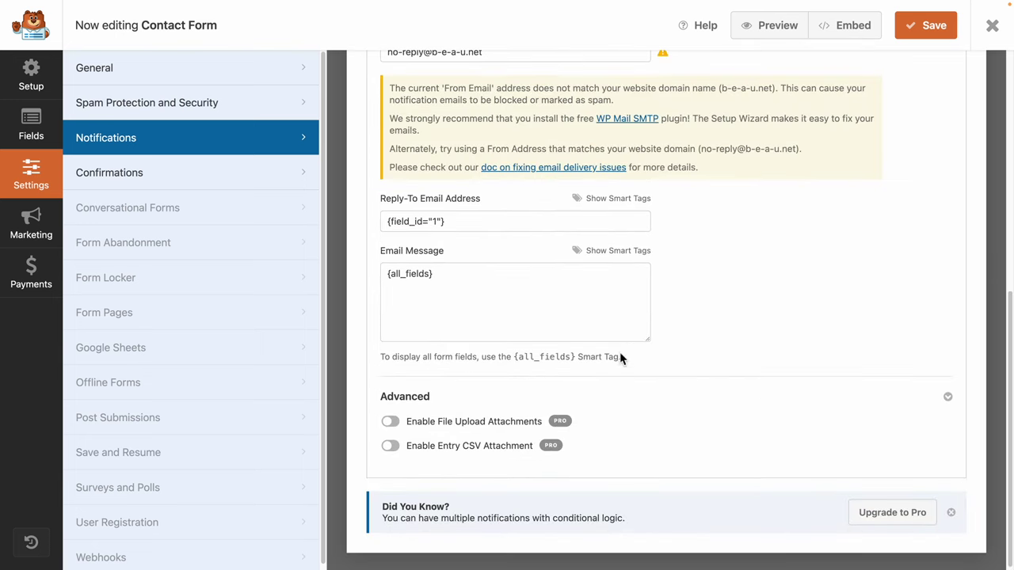
scroll(713, 468, up, 5)
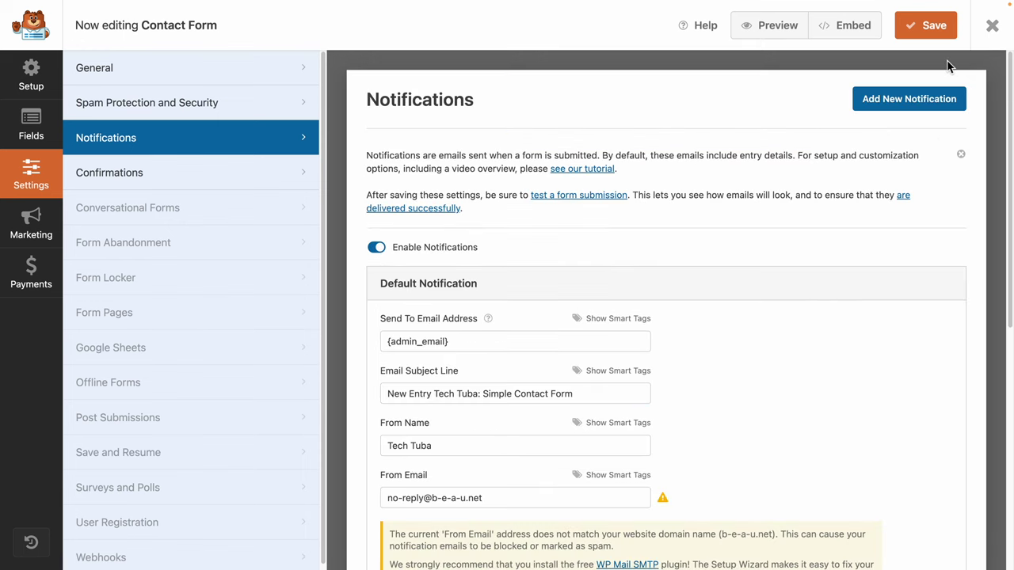
click(924, 25)
Open the Contact Form preview and fill the Name field with a saved name.
click(769, 30)
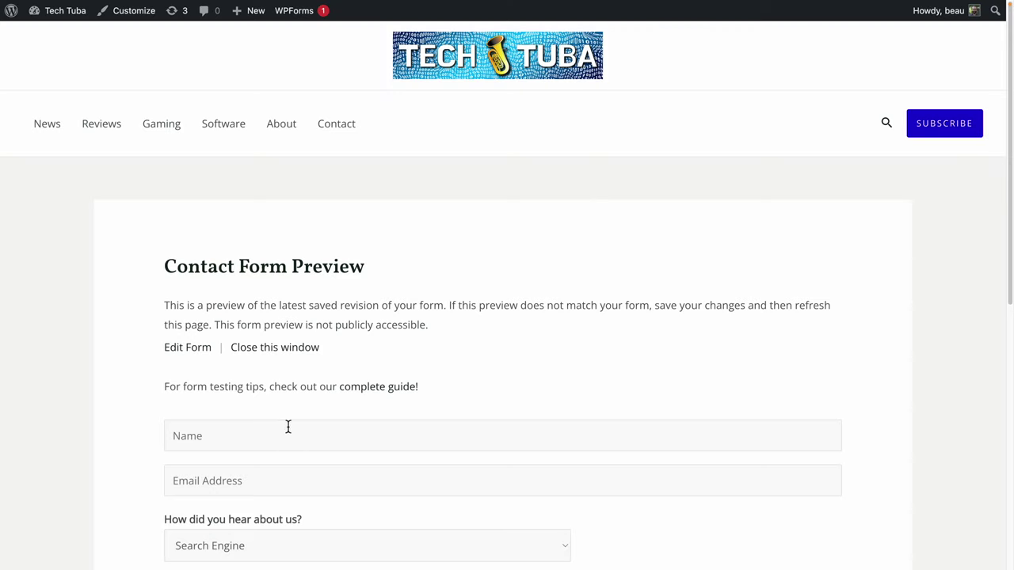
click(288, 428)
click(246, 467)
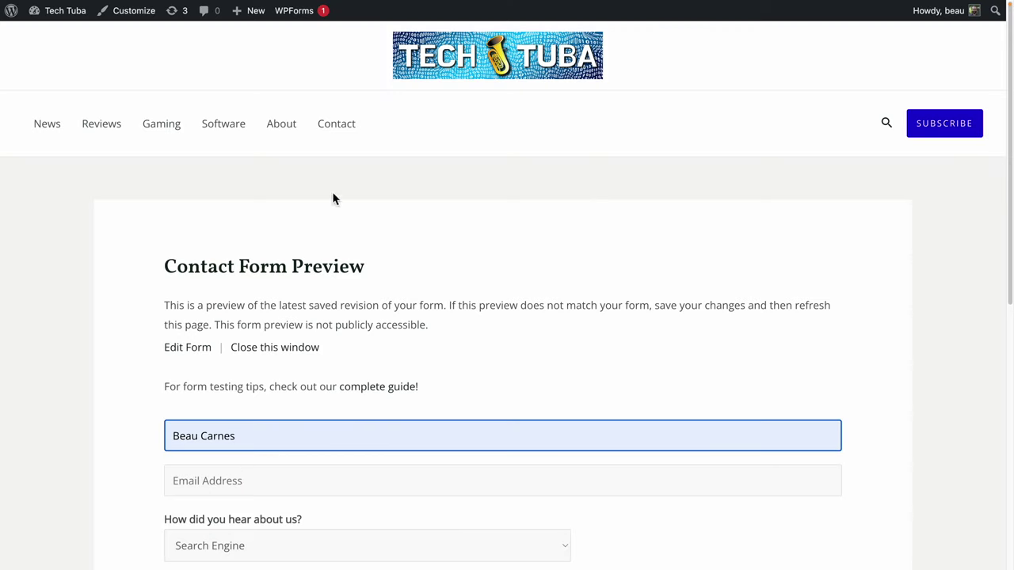
drag(176, 272, 341, 172)
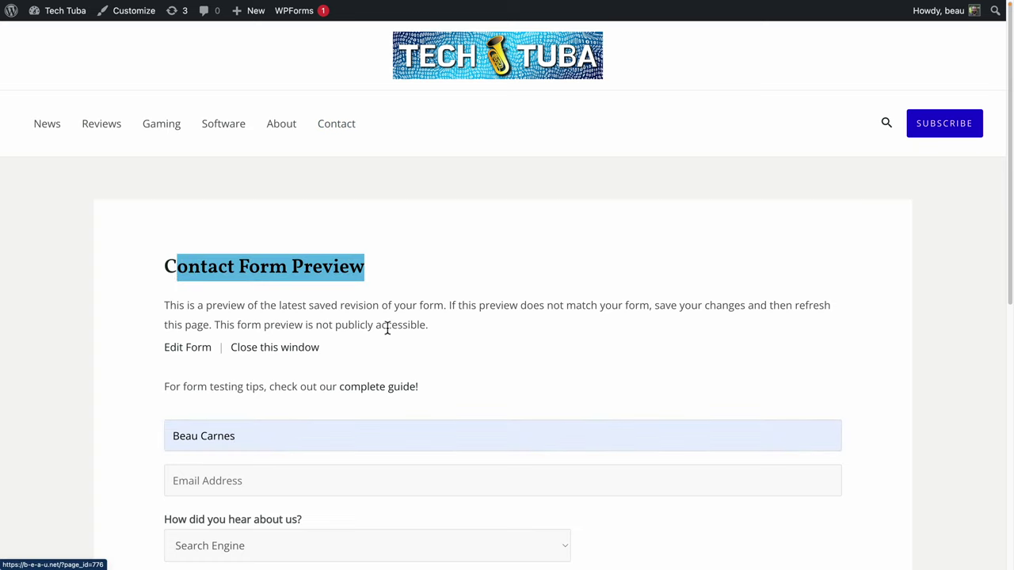
scroll(308, 409, down, 2)
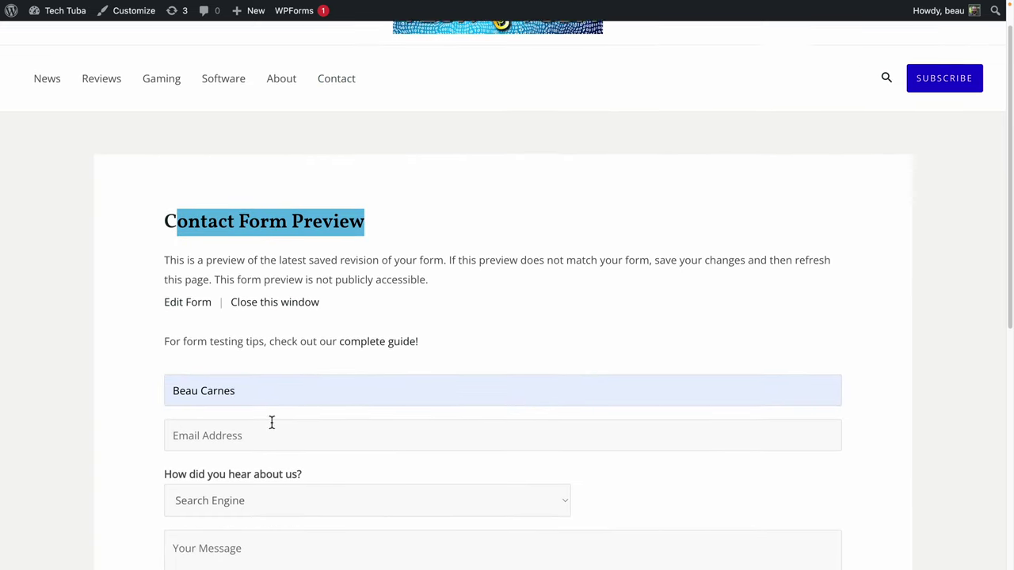
Enter a saved email, choose Advertisement, type 'Dows my form wor', and submit.
click(271, 423)
click(253, 464)
click(271, 493)
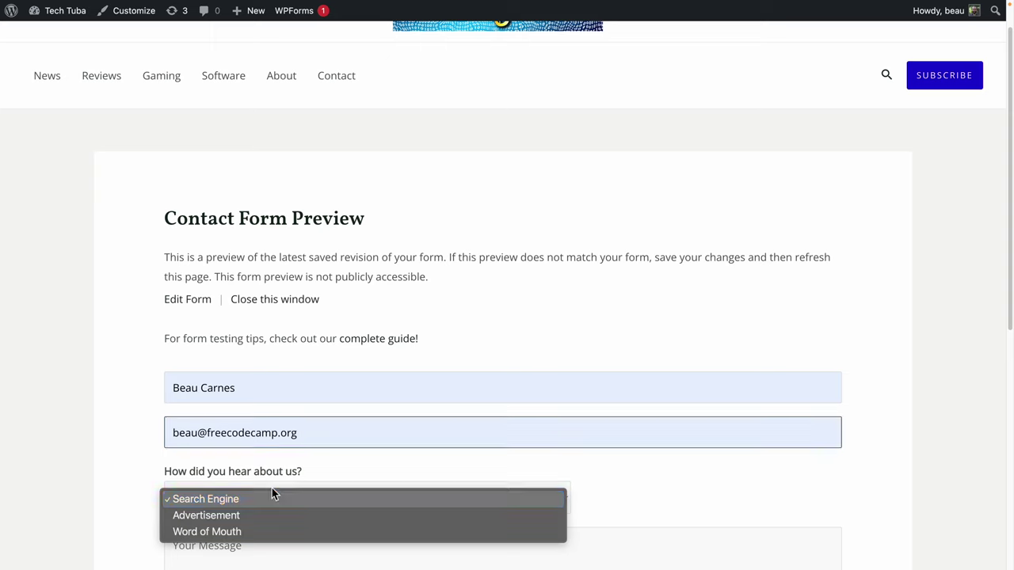
click(269, 514)
click(252, 543)
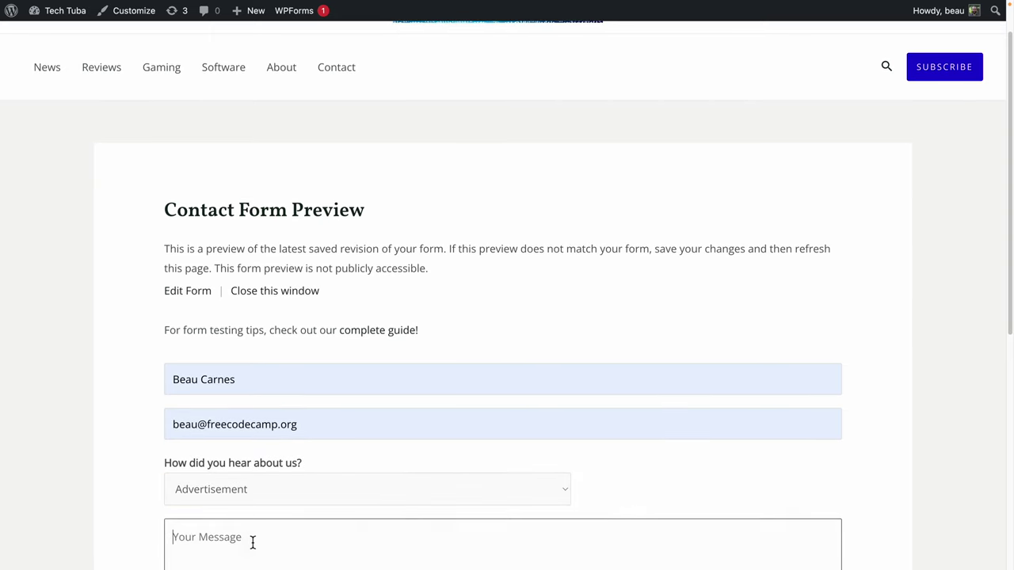
scroll(258, 507, down, 5)
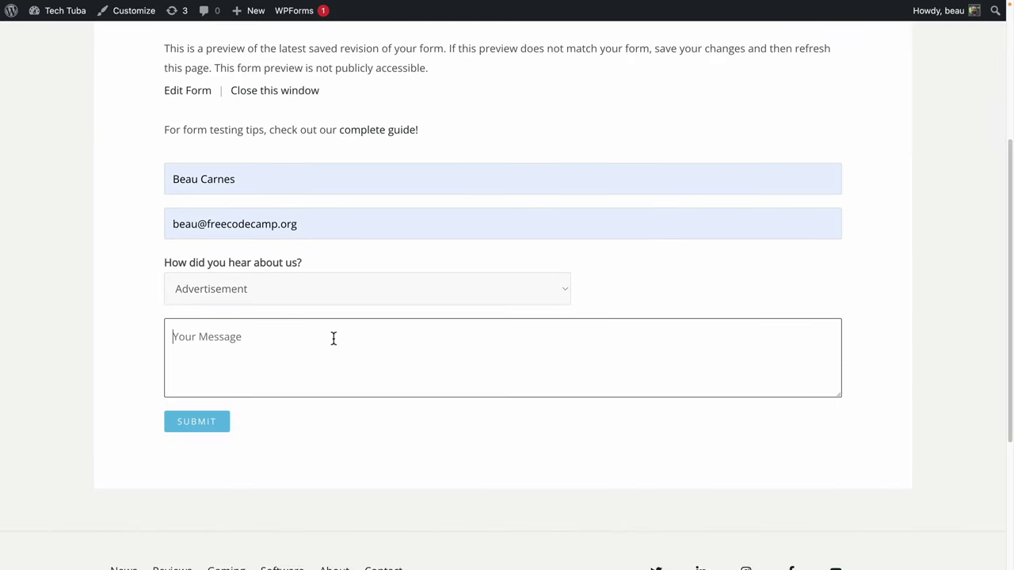
text(Dow)
text(s my form work?)
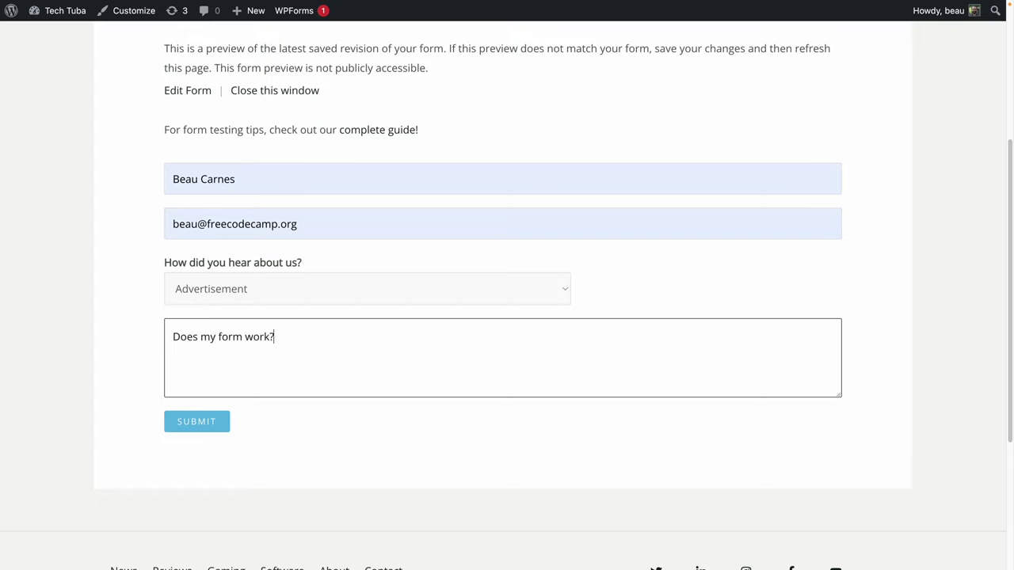
click(190, 420)
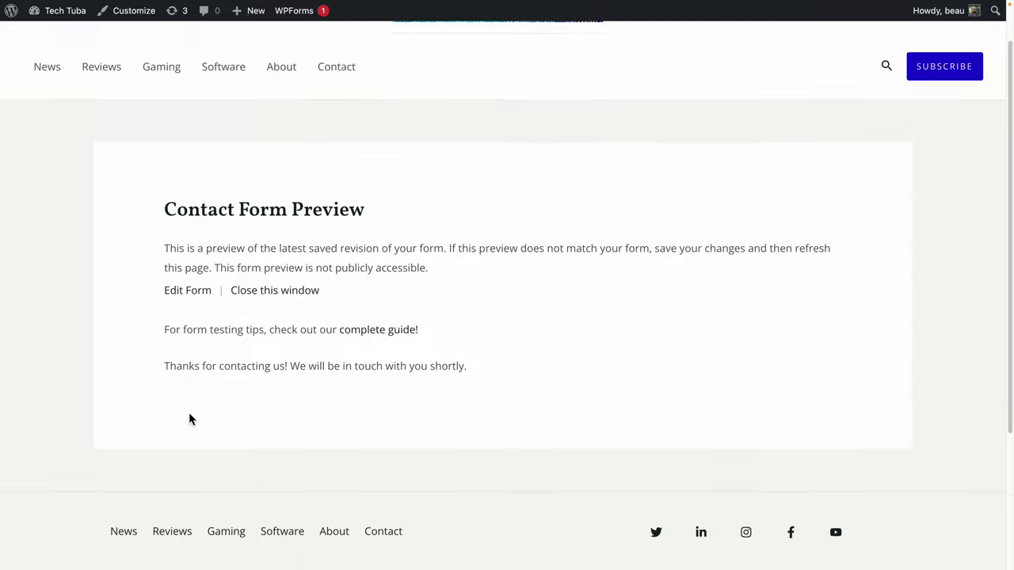
scroll(189, 418, down, 3)
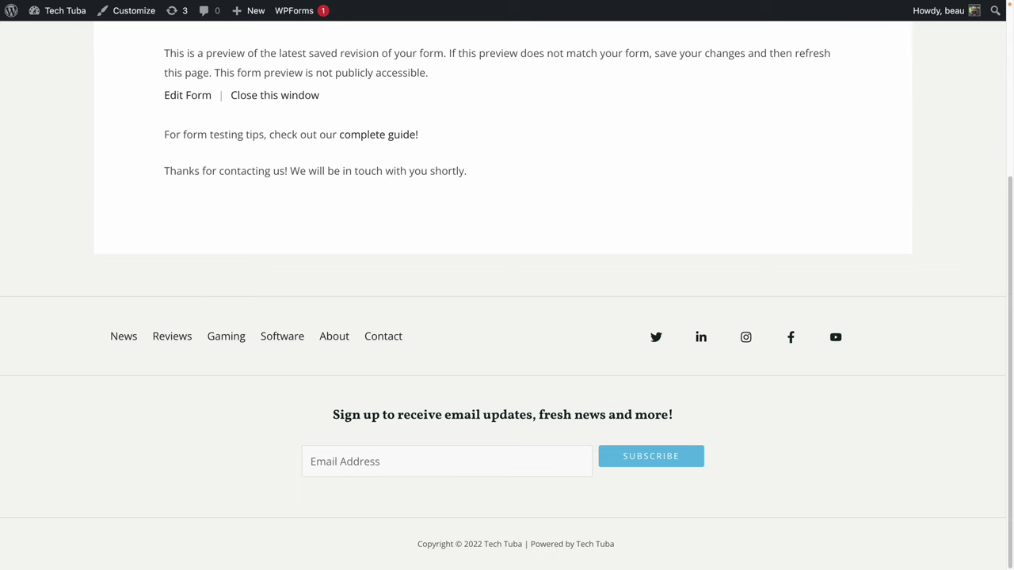
Open the Tech Tuba form entry email in Gmail's Spam and report it not spam.
key(ctrl+Tab)
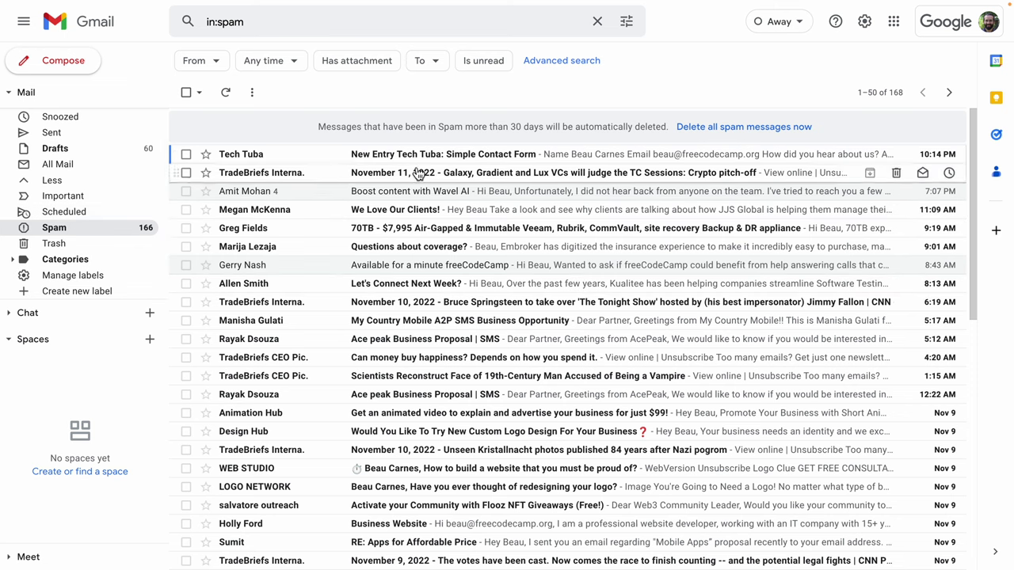
click(658, 158)
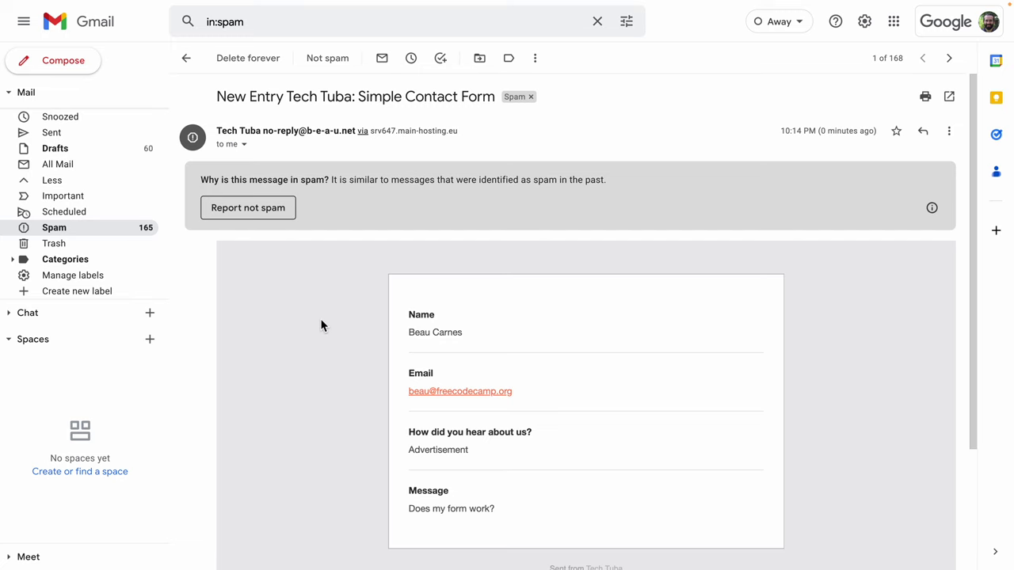
click(247, 215)
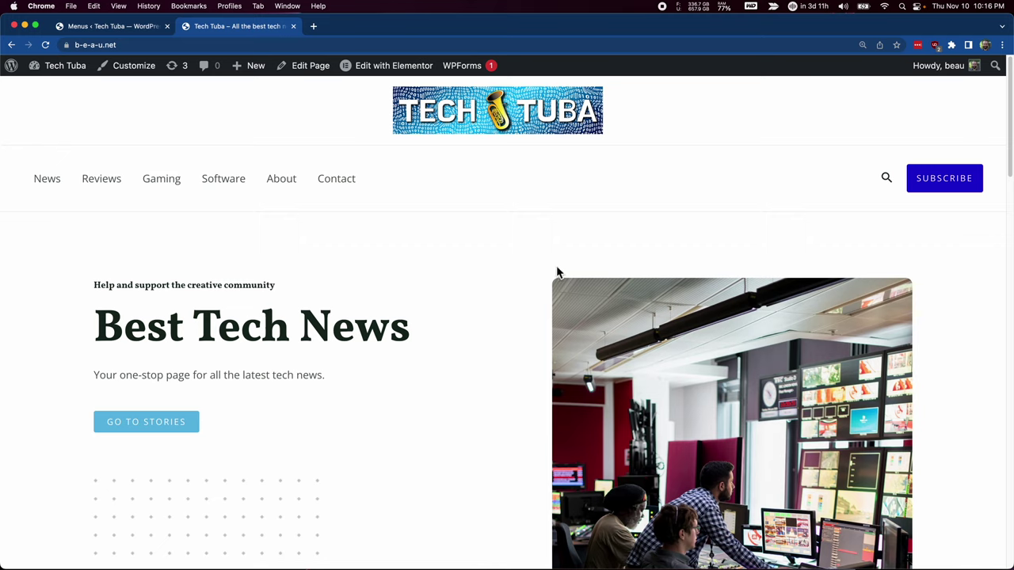
Inspect the Reviews category (?cat=3) and '10 super awesome illustrations' post (?p=39) addresses.
click(127, 187)
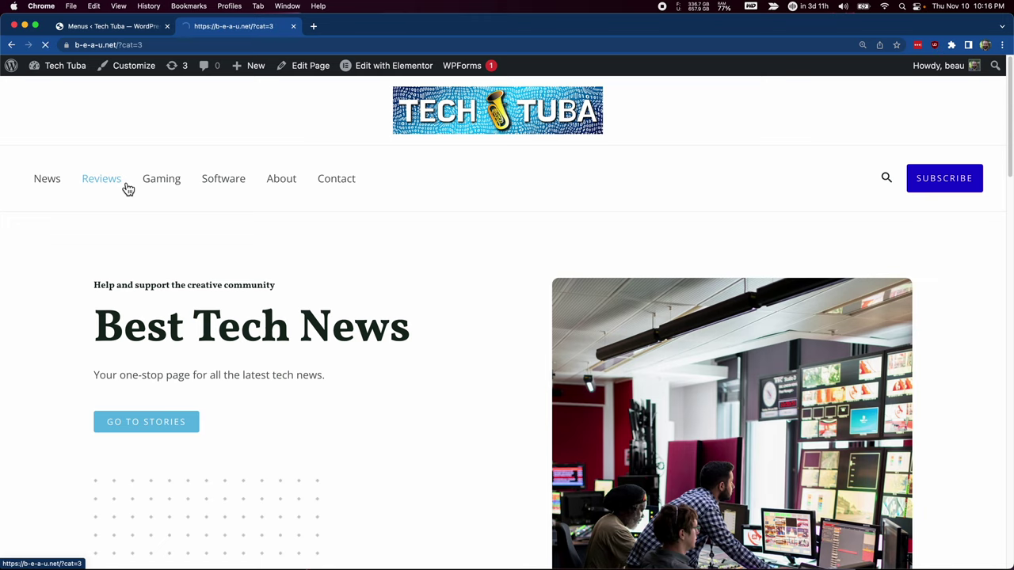
click(142, 46)
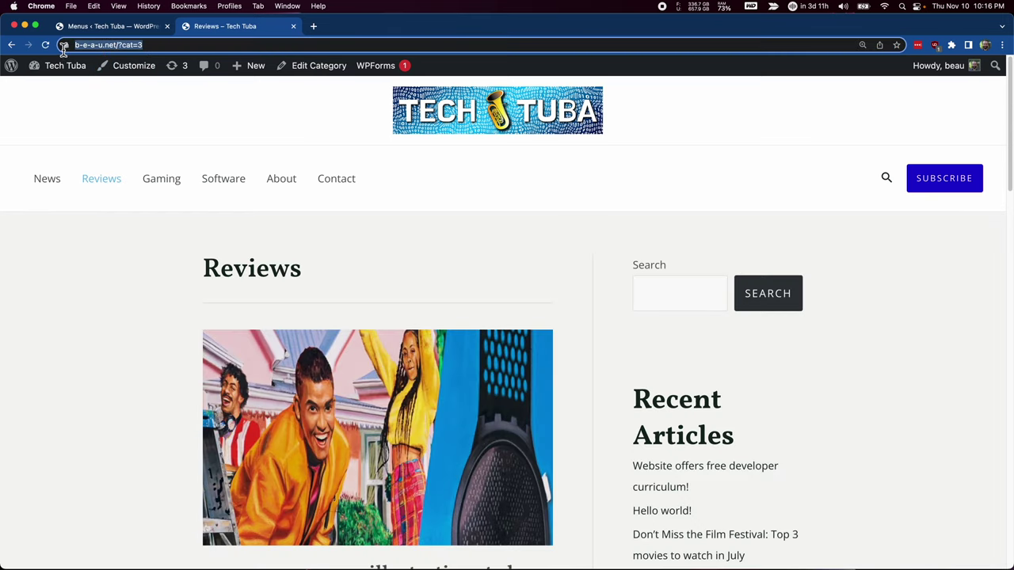
drag(158, 45, 81, 45)
click(173, 45)
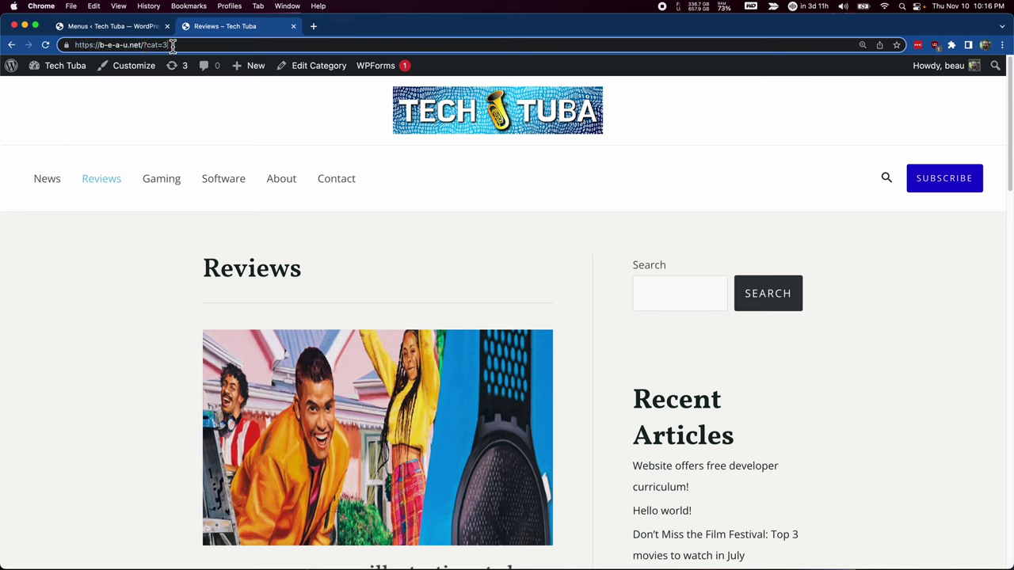
drag(170, 45, 145, 48)
scroll(230, 328, down, 5)
click(267, 416)
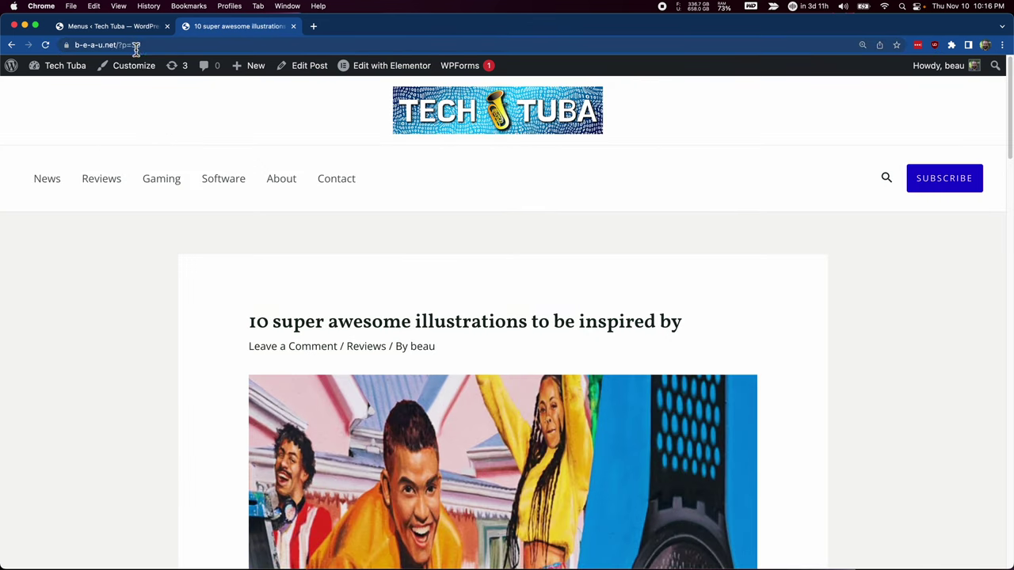
drag(135, 45, 185, 45)
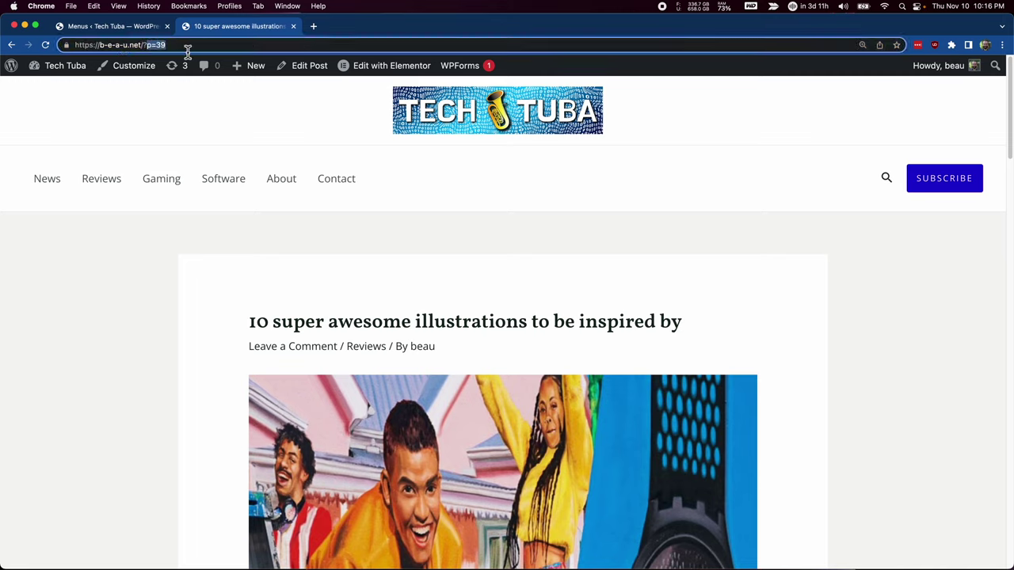
click(190, 48)
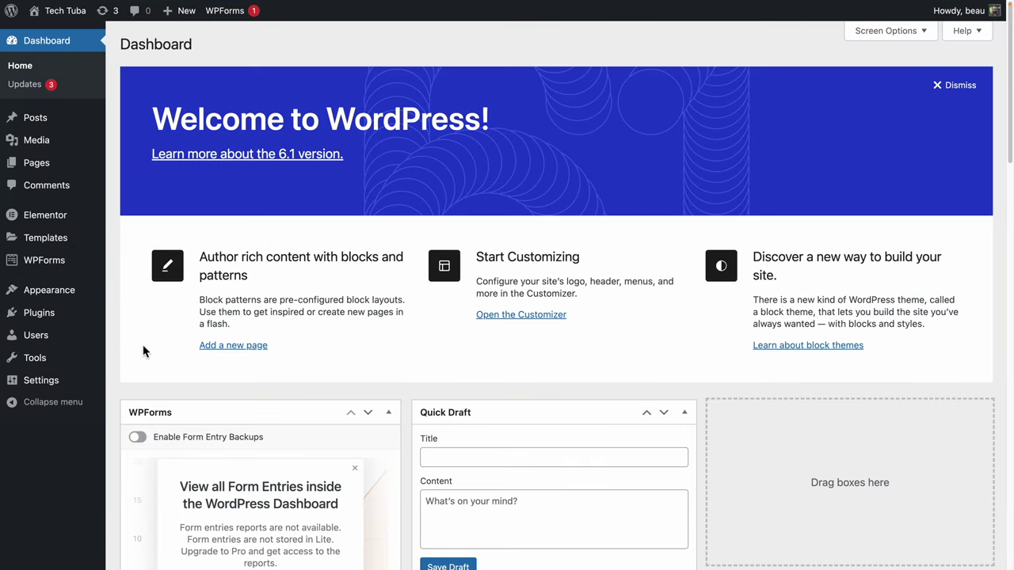
In Settings > Permalinks, switch from Plain (?p=123) to Post name (sample-post) and save.
click(40, 385)
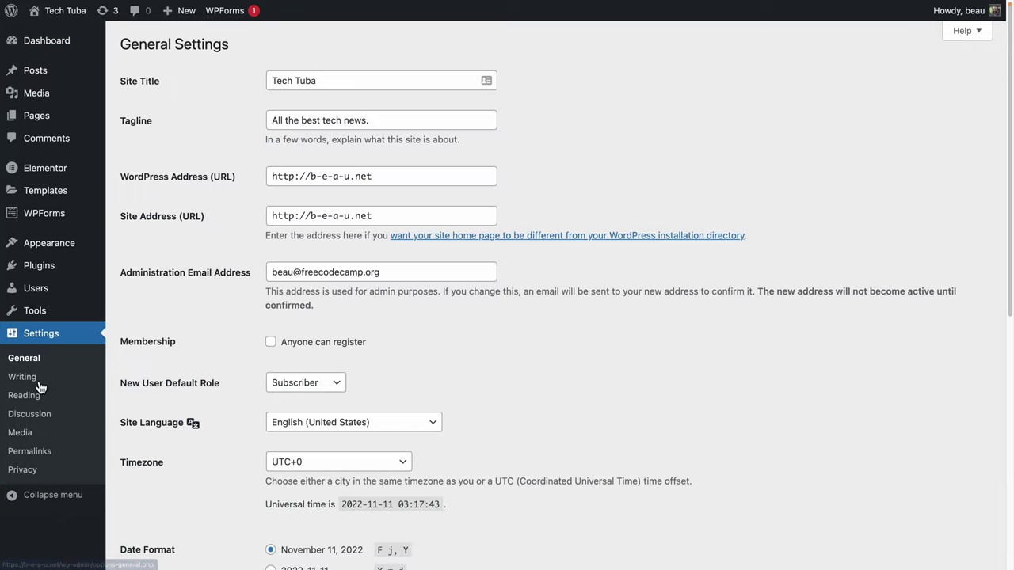
click(44, 458)
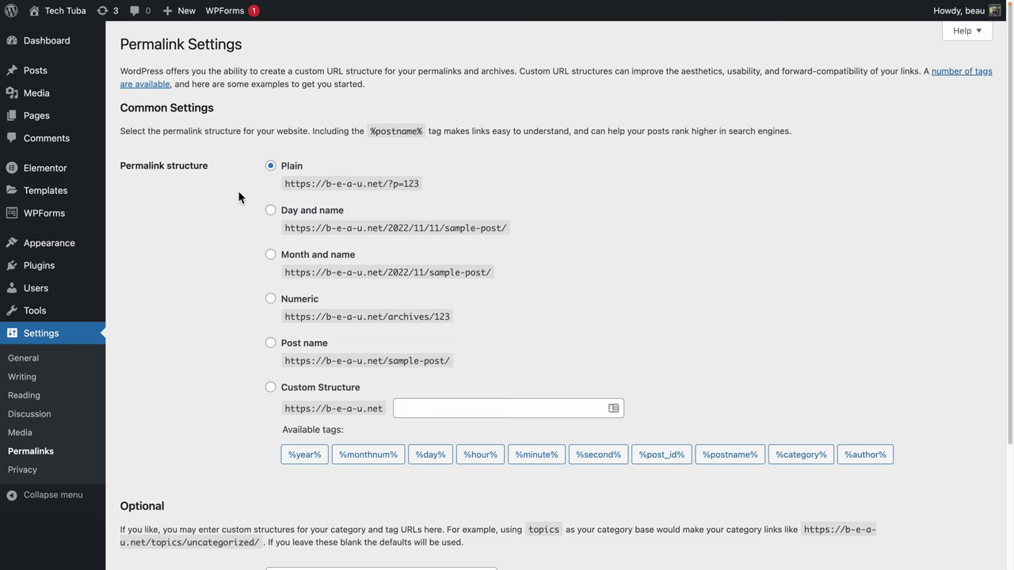
drag(420, 184, 311, 184)
click(422, 184)
drag(399, 186, 391, 188)
click(271, 344)
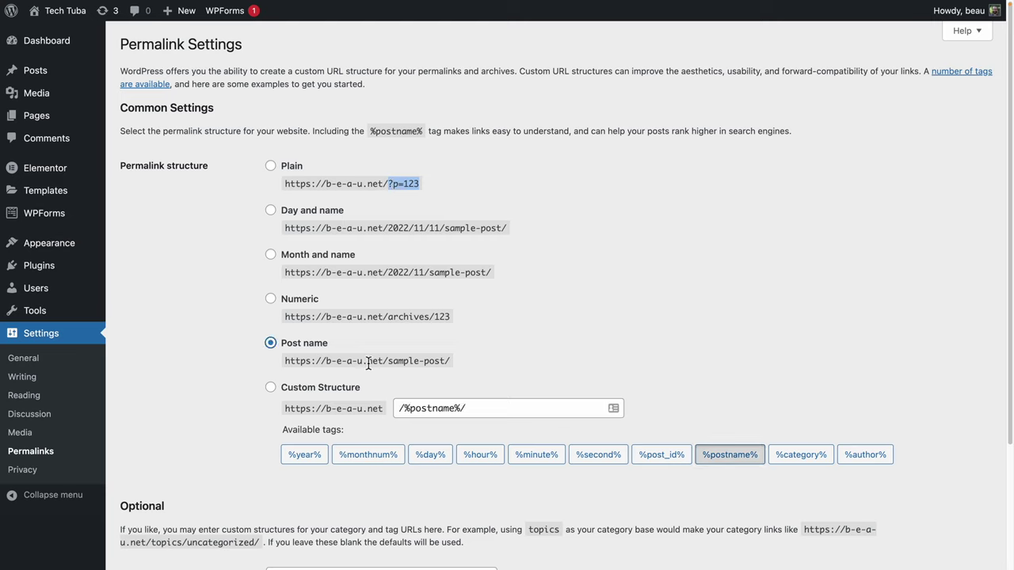
drag(475, 364, 399, 364)
drag(429, 184, 403, 180)
drag(452, 362, 152, 361)
scroll(153, 354, down, 3)
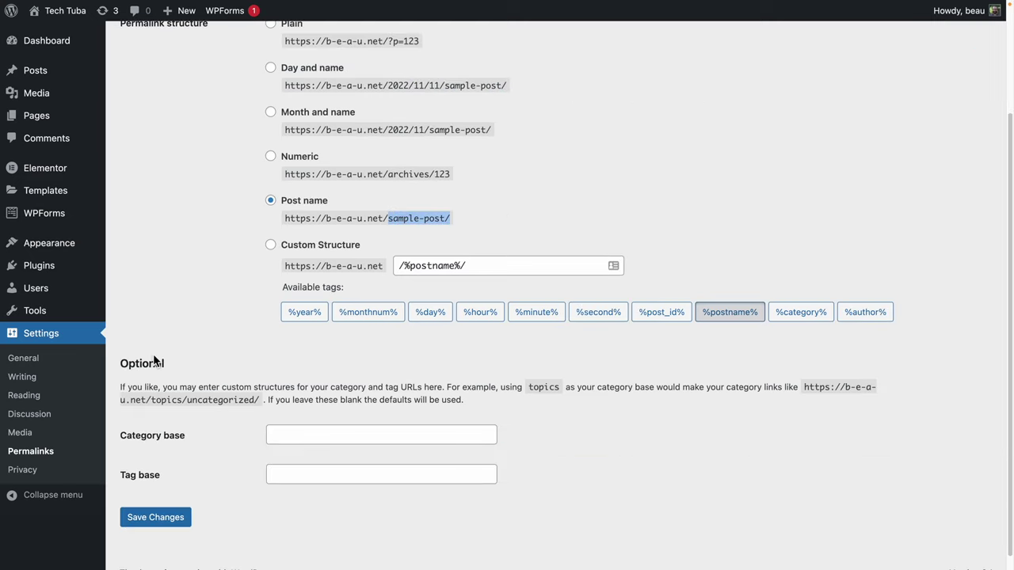
click(165, 521)
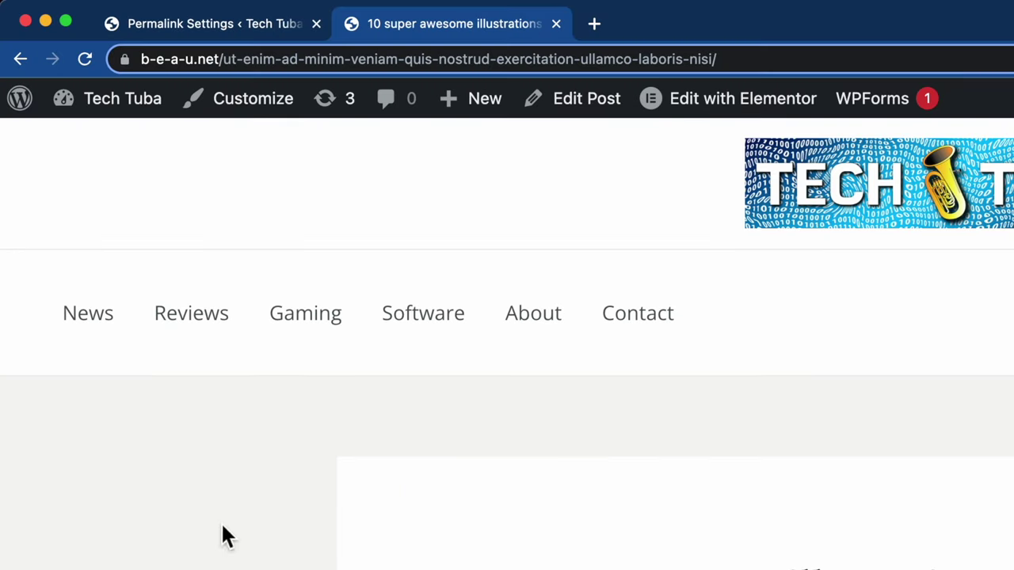
Open the Reviews and Gaming categories and check a post's new name-based address.
click(112, 128)
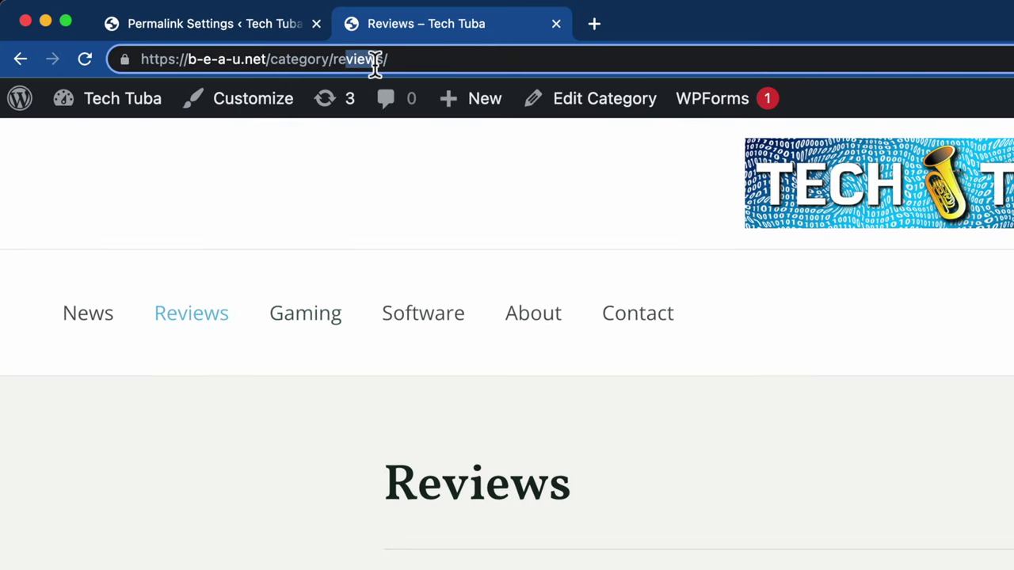
click(218, 484)
click(330, 321)
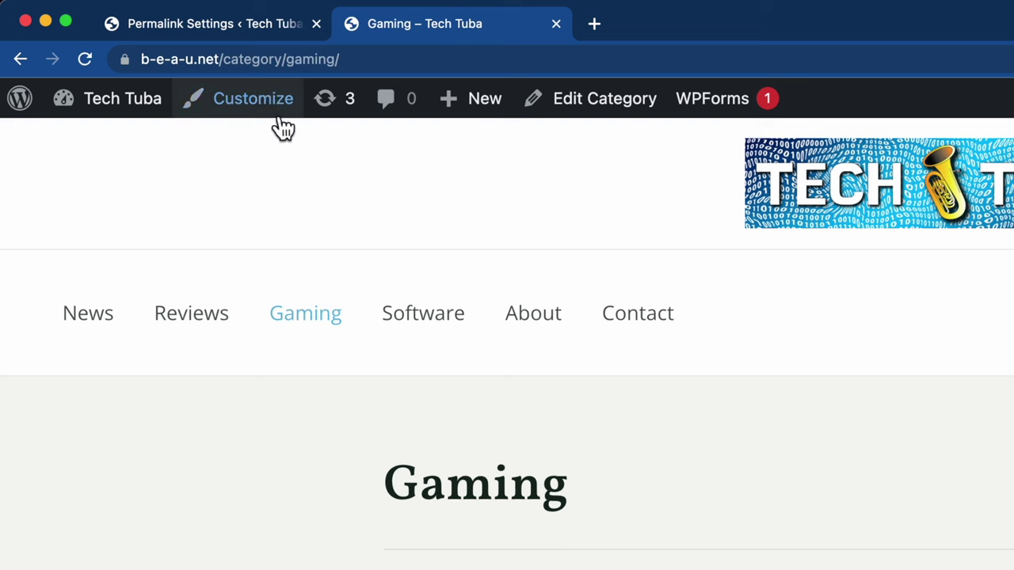
scroll(507, 340, down, 5)
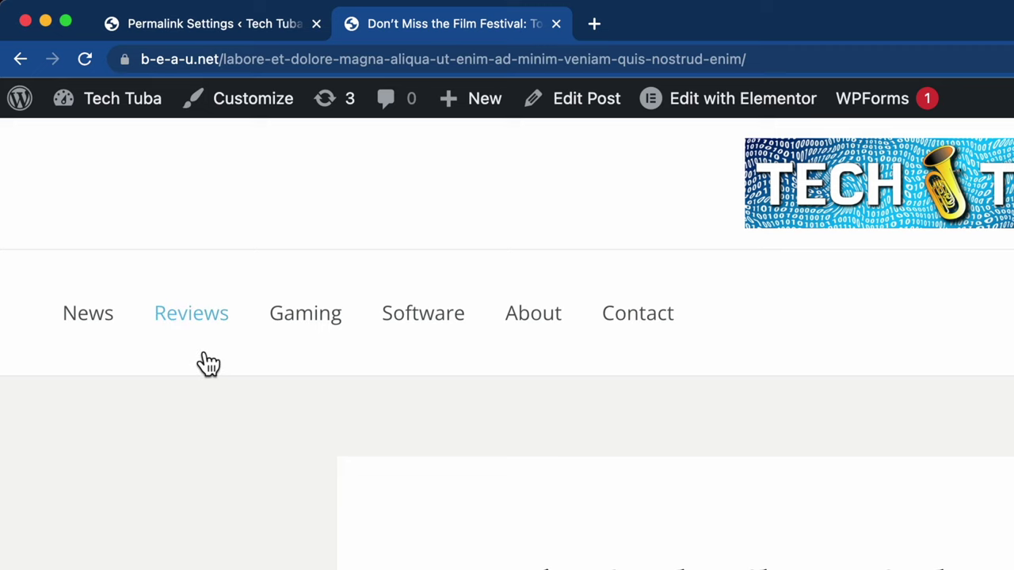
drag(242, 57, 272, 60)
click(820, 64)
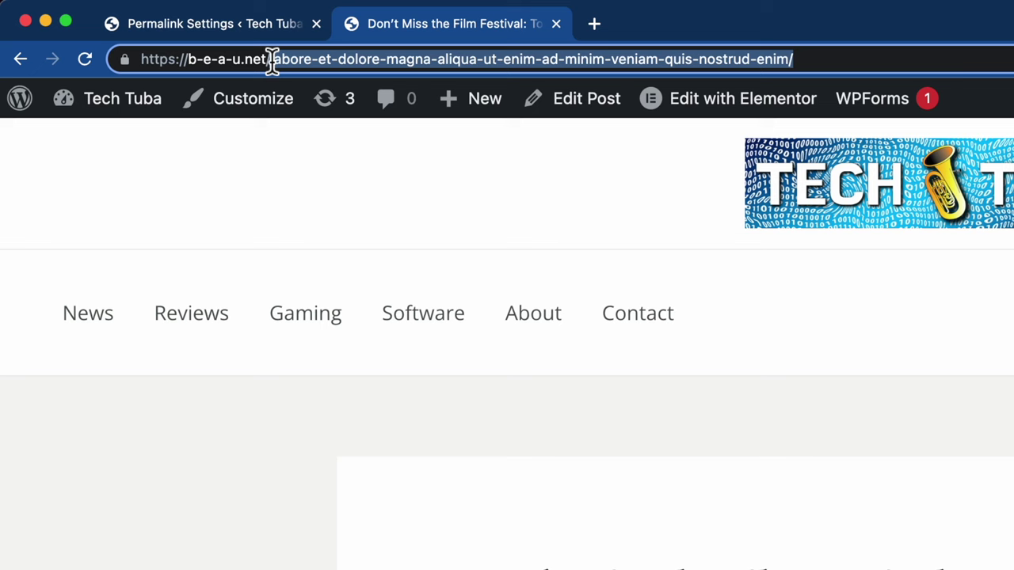
Browse Reviews and News, then check the 'Website offers free developer curriculum!' post's slug URL.
click(208, 327)
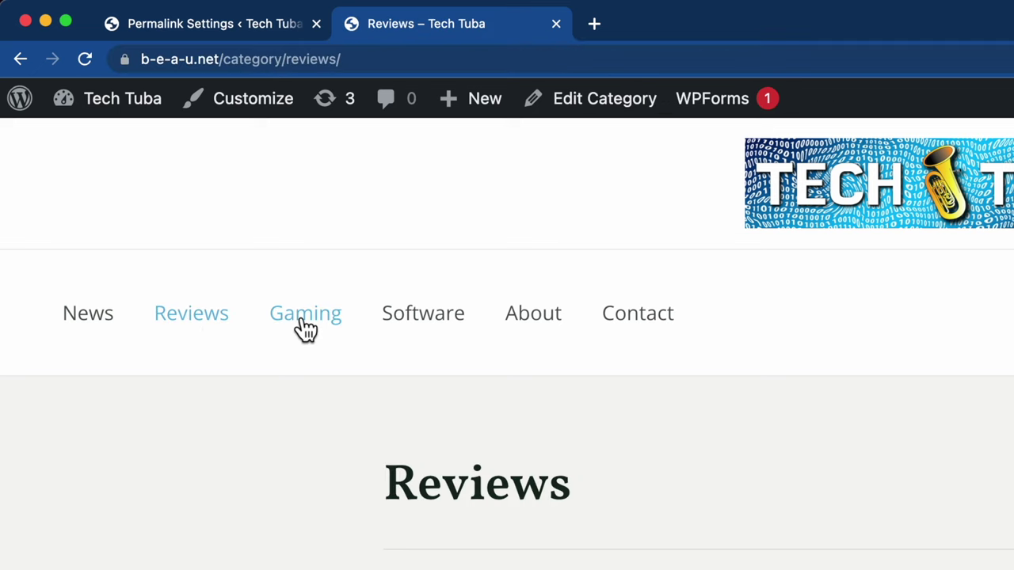
click(104, 321)
scroll(309, 546, down, 4)
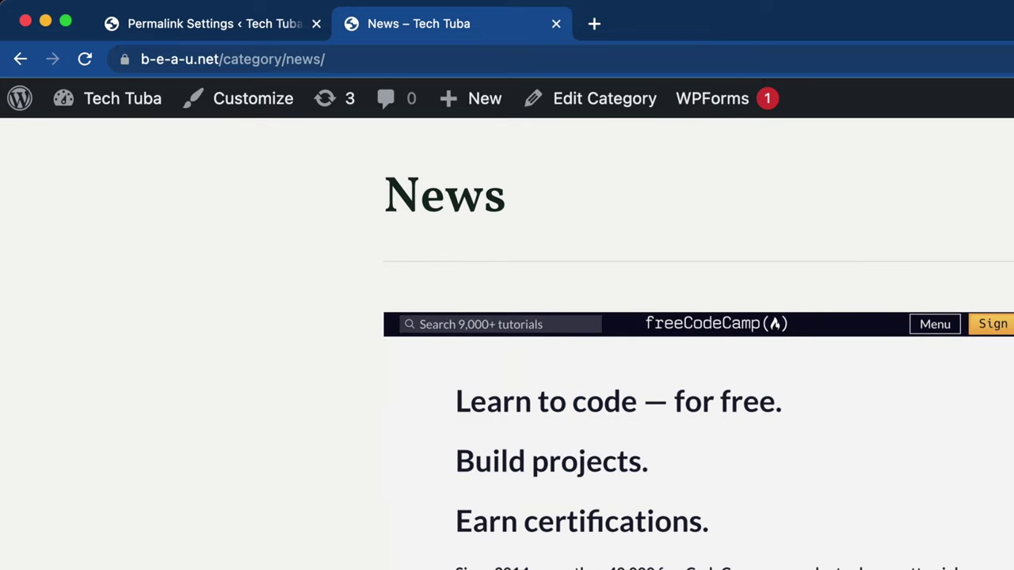
click(465, 418)
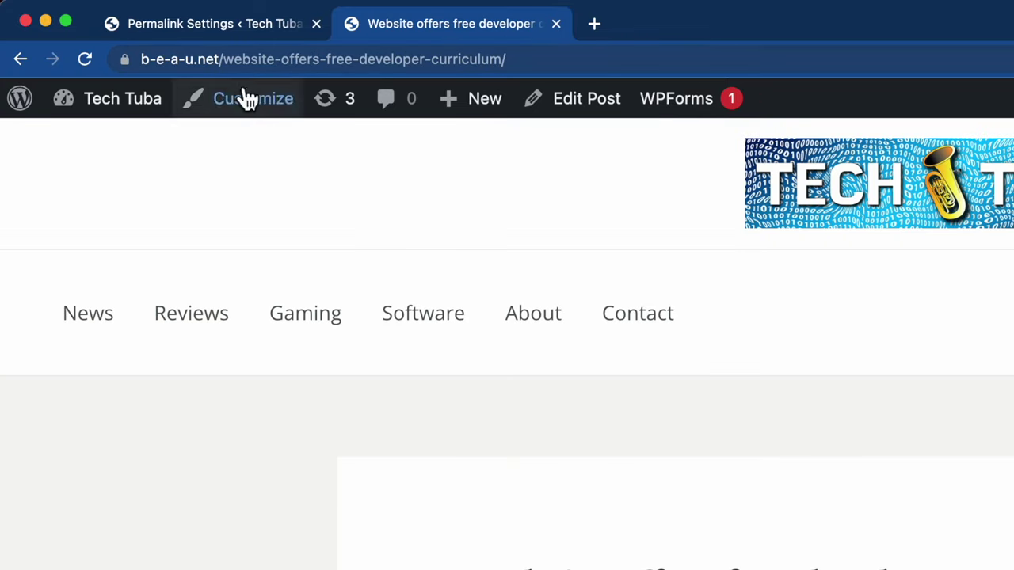
drag(238, 60, 708, 99)
click(367, 550)
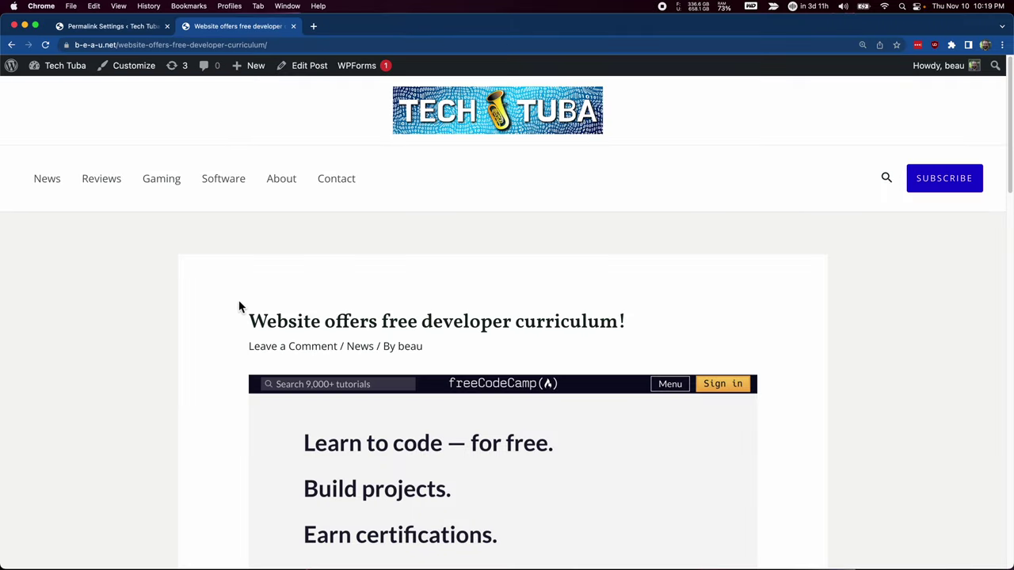
drag(125, 45, 329, 72)
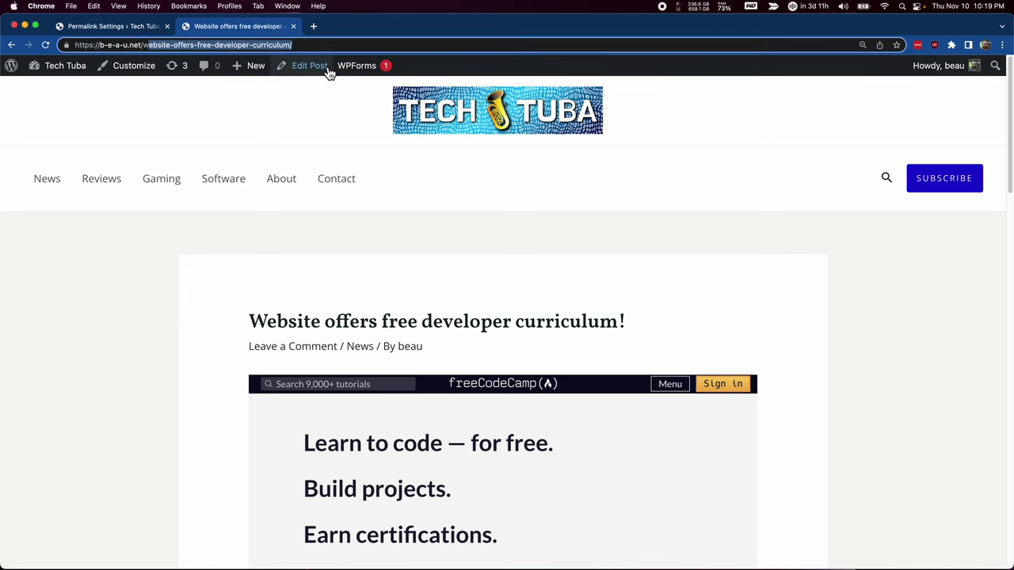
click(176, 341)
Change the post's slug to freecodecamp-offers-free-developer-curriculum and update the post.
click(308, 70)
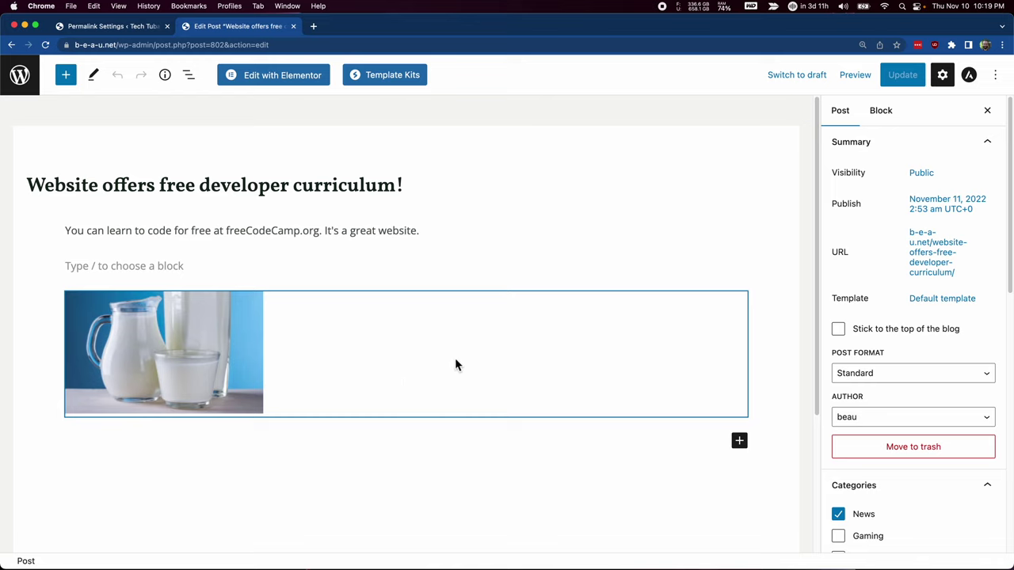
click(992, 277)
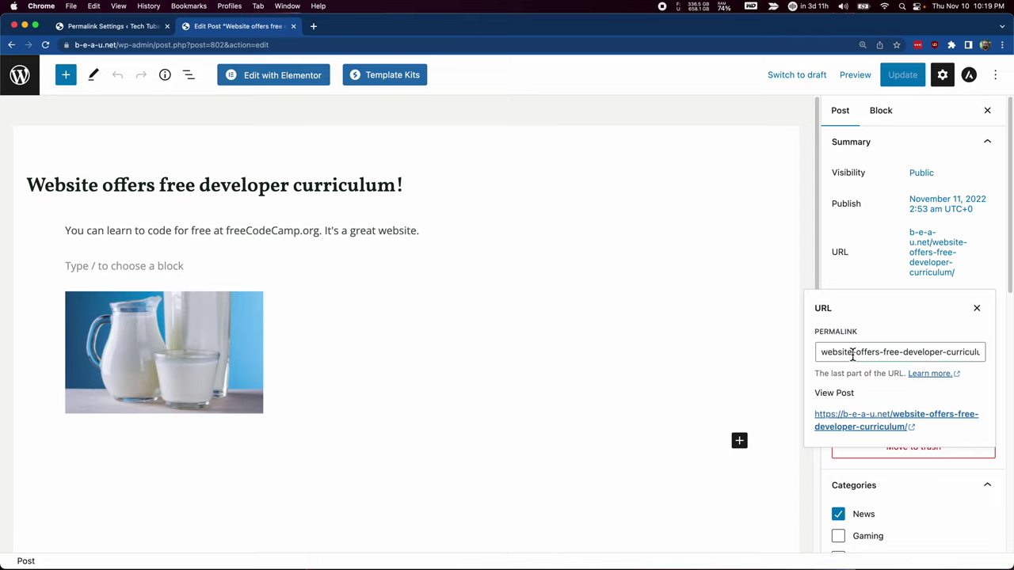
double_click(852, 354)
text(freec)
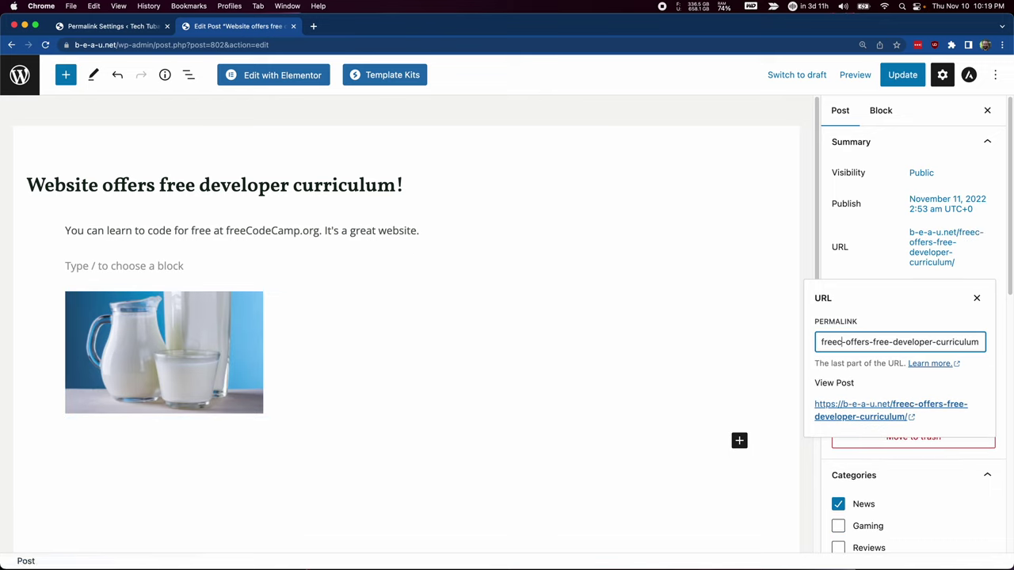
text(odecamp)
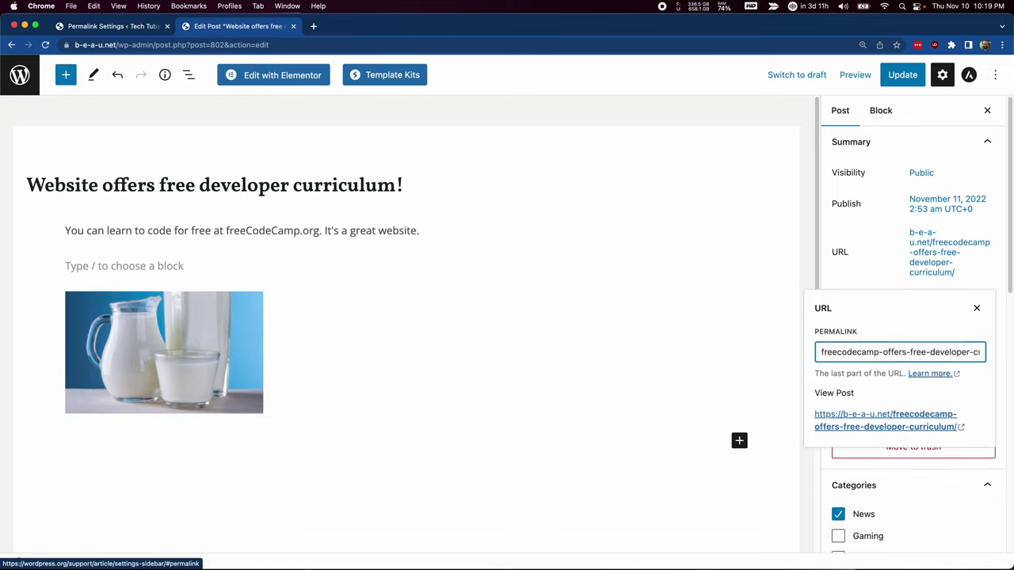
click(867, 262)
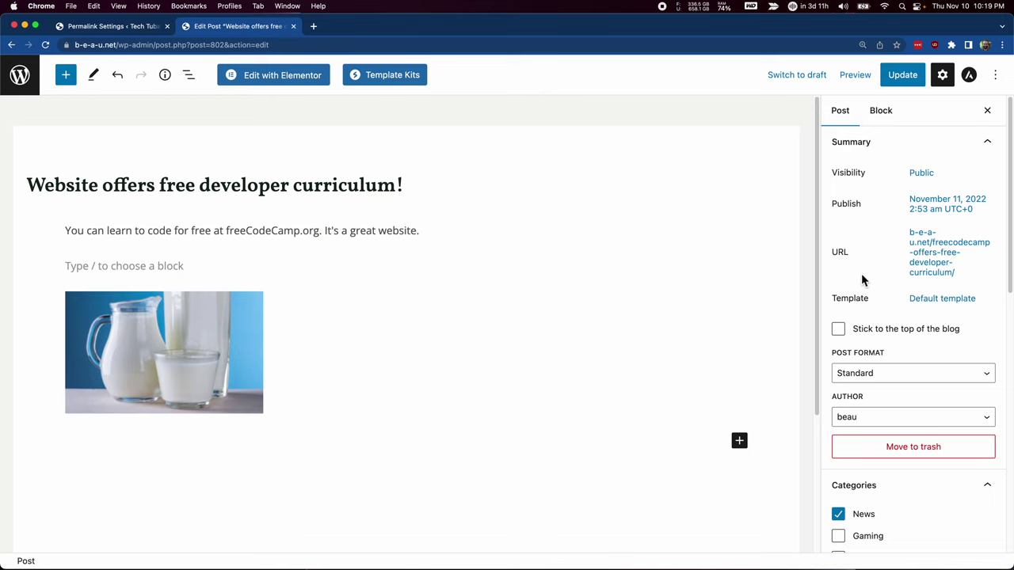
click(905, 79)
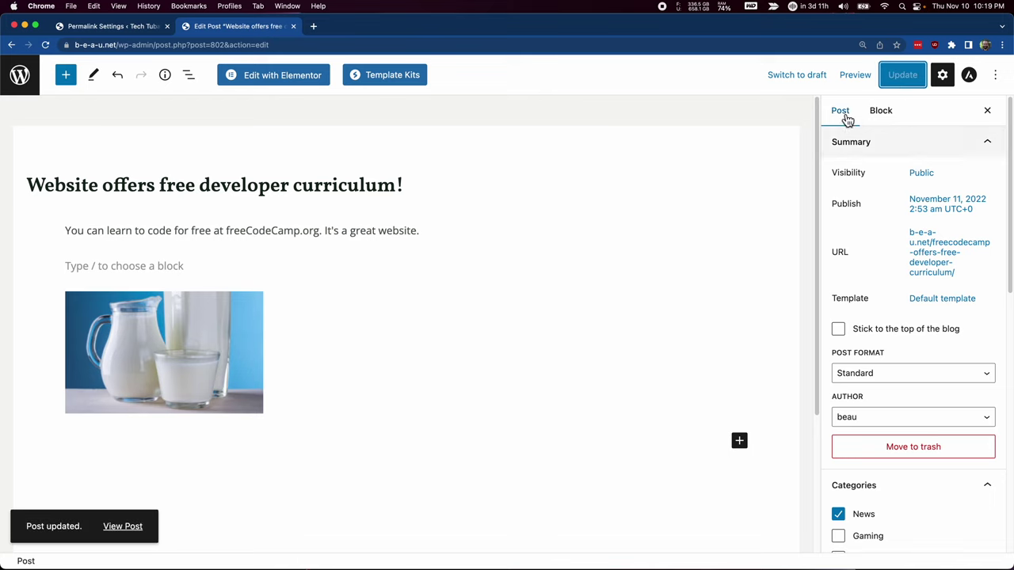
click(855, 76)
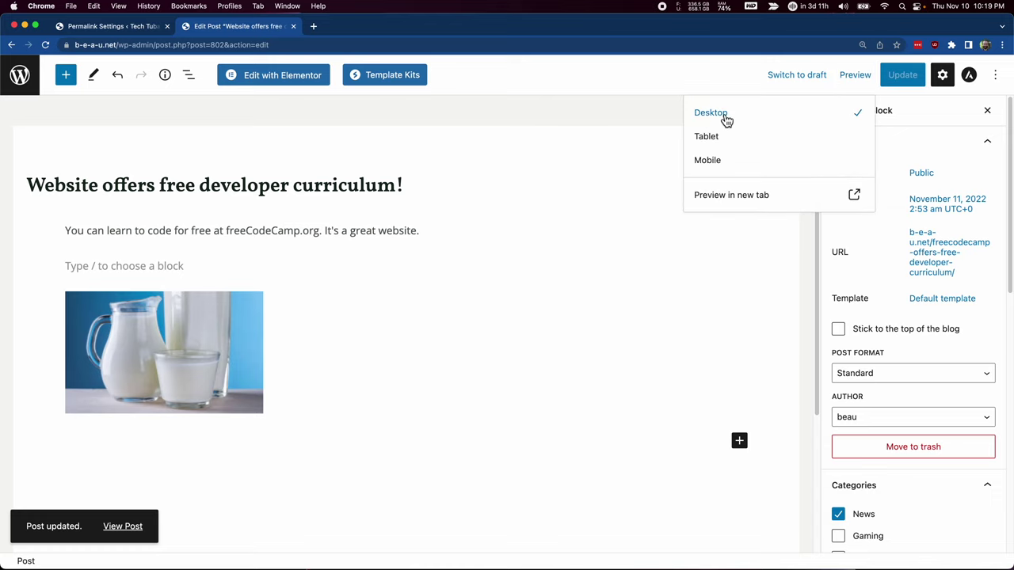
Preview the post in a new tab and browse the News, Gaming and Reviews category pages.
click(733, 196)
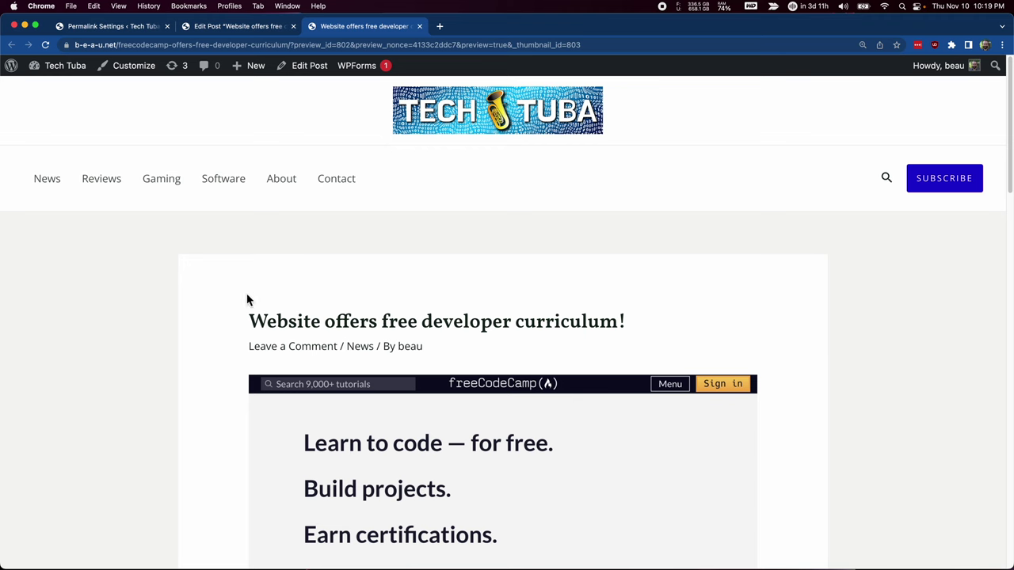
click(65, 190)
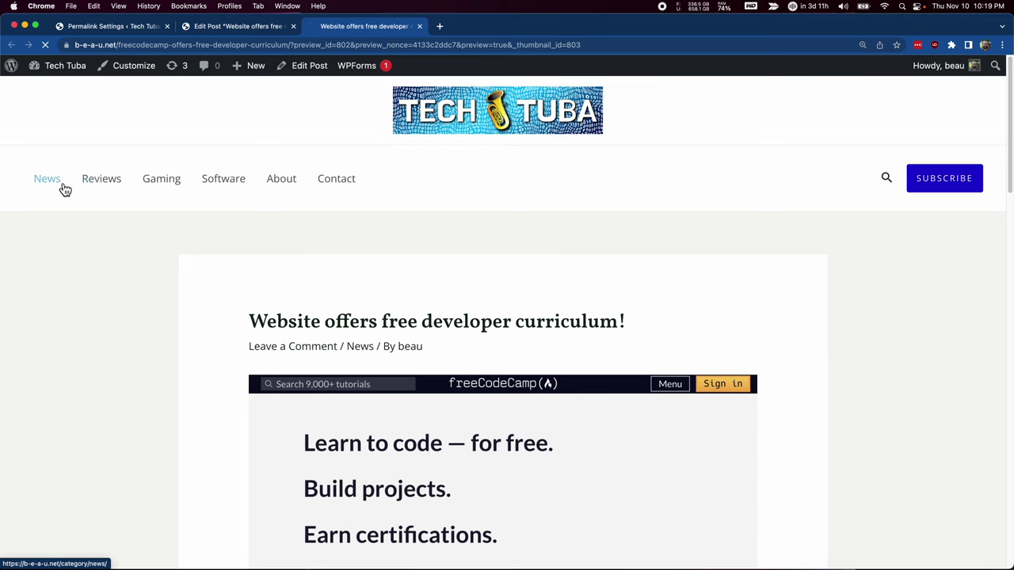
click(163, 185)
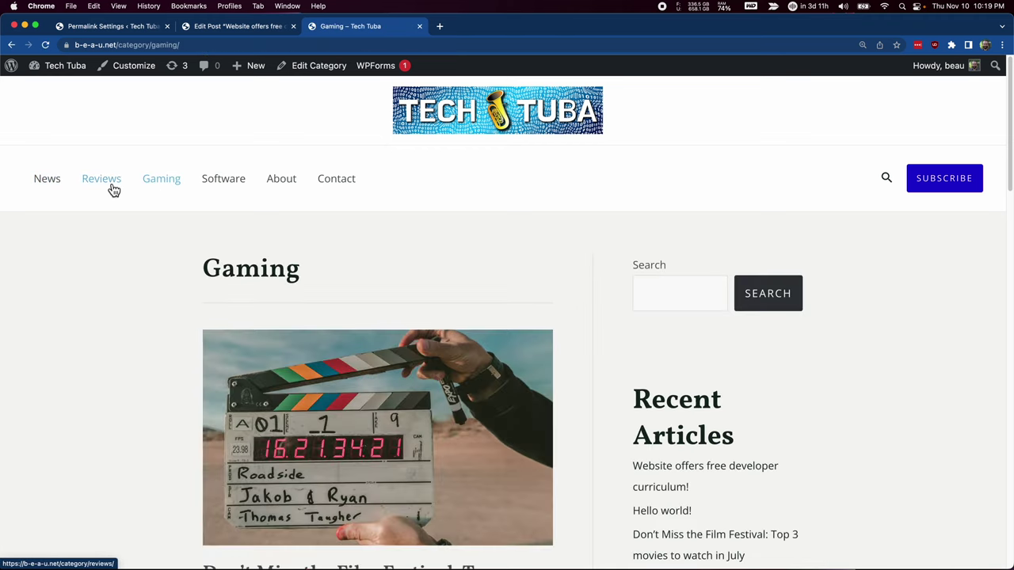
click(111, 189)
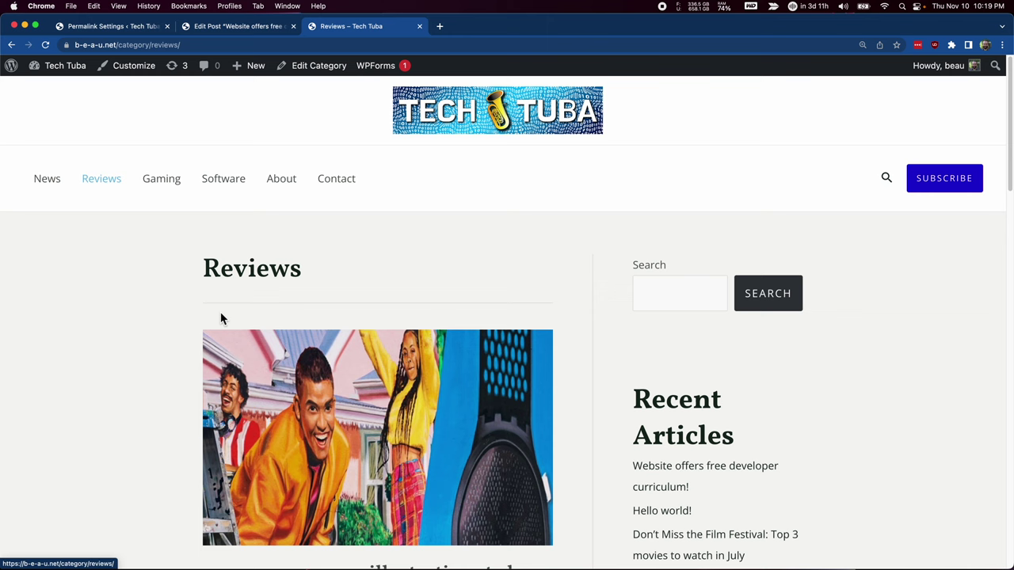
click(50, 183)
Confirm the post loads at /freecodecamp-offers-free-developer-curriculum/, then return to the Tech Tuba home page.
click(294, 523)
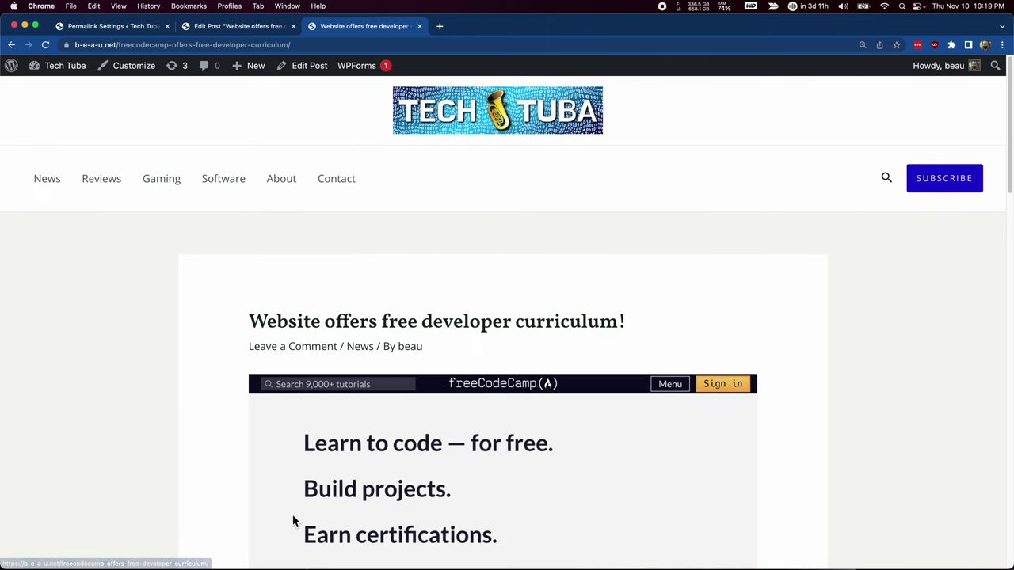
drag(124, 44, 67, 37)
click(324, 46)
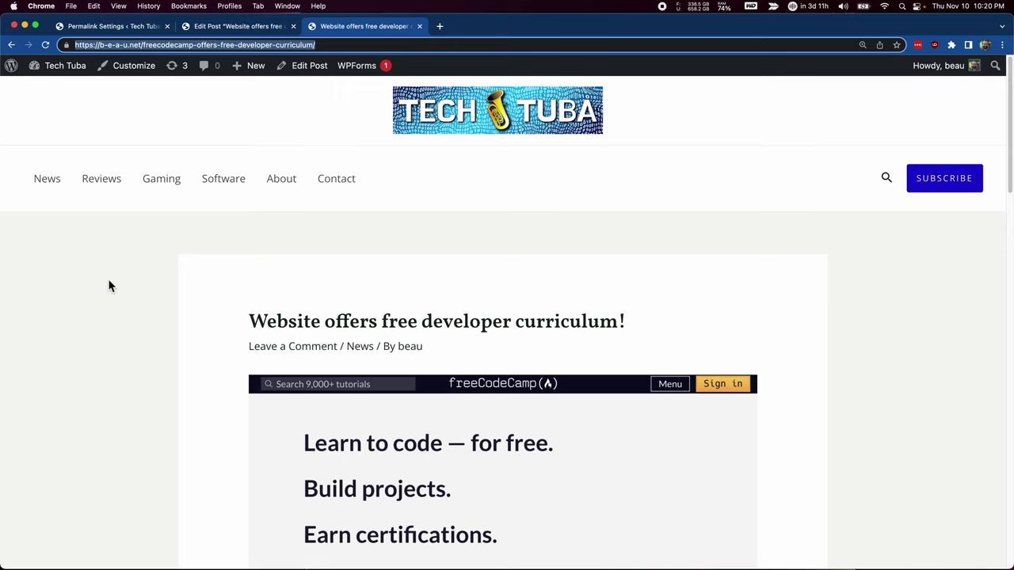
click(145, 325)
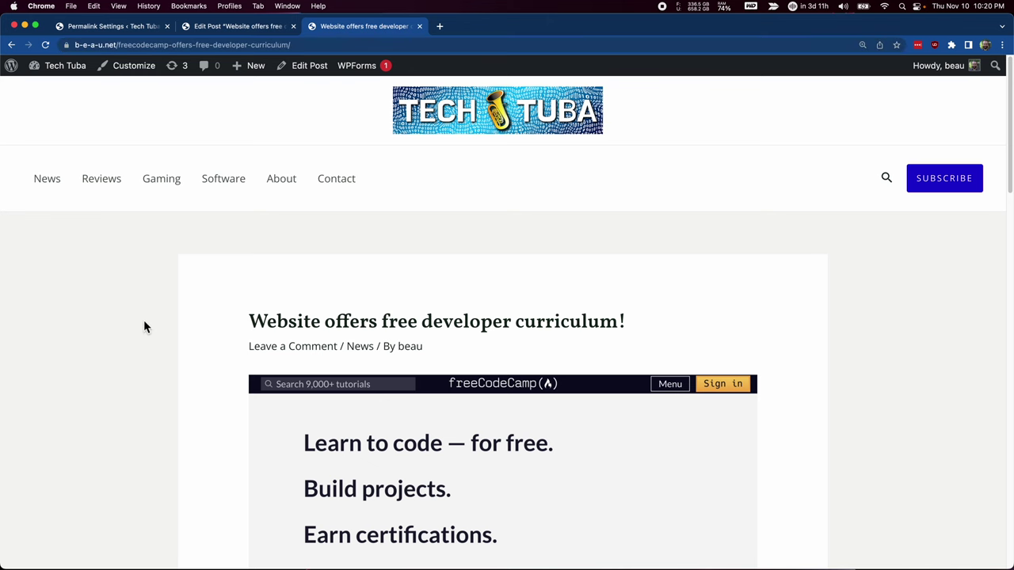
click(70, 182)
click(489, 120)
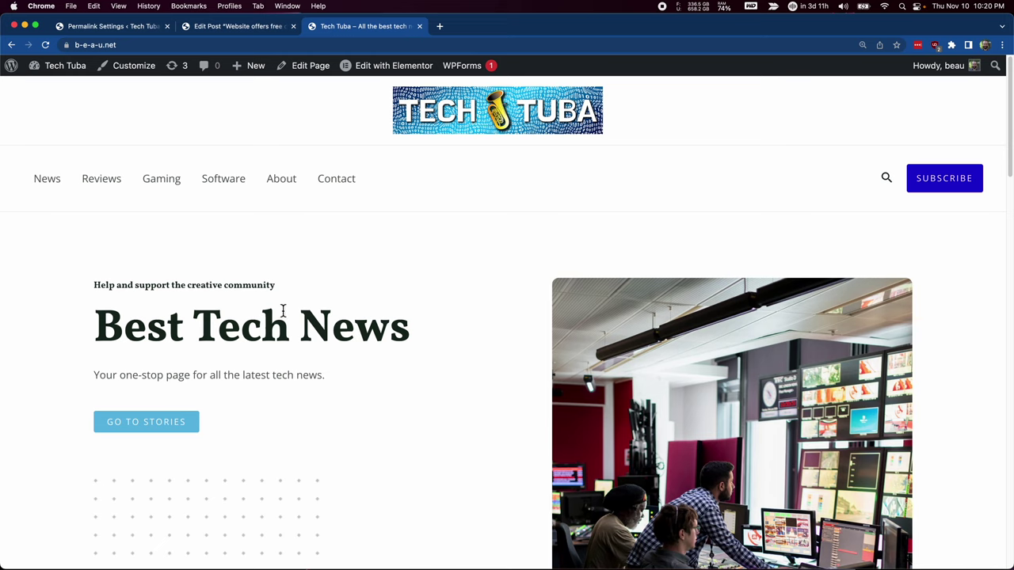
Open the Tech Tuba Home page in Elementor with responsive mode on and the browser full screen.
click(387, 76)
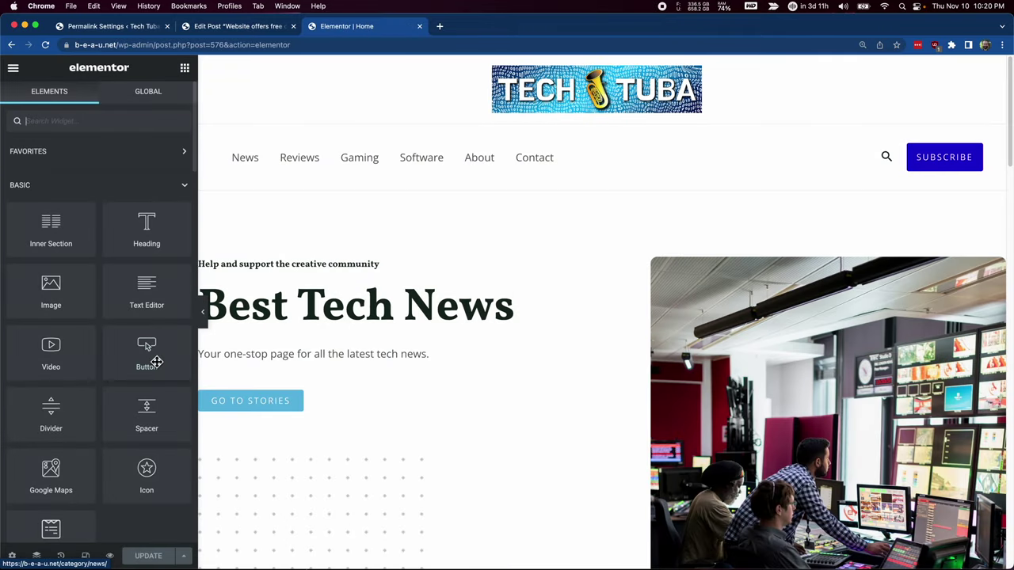
scroll(157, 362, down, 3)
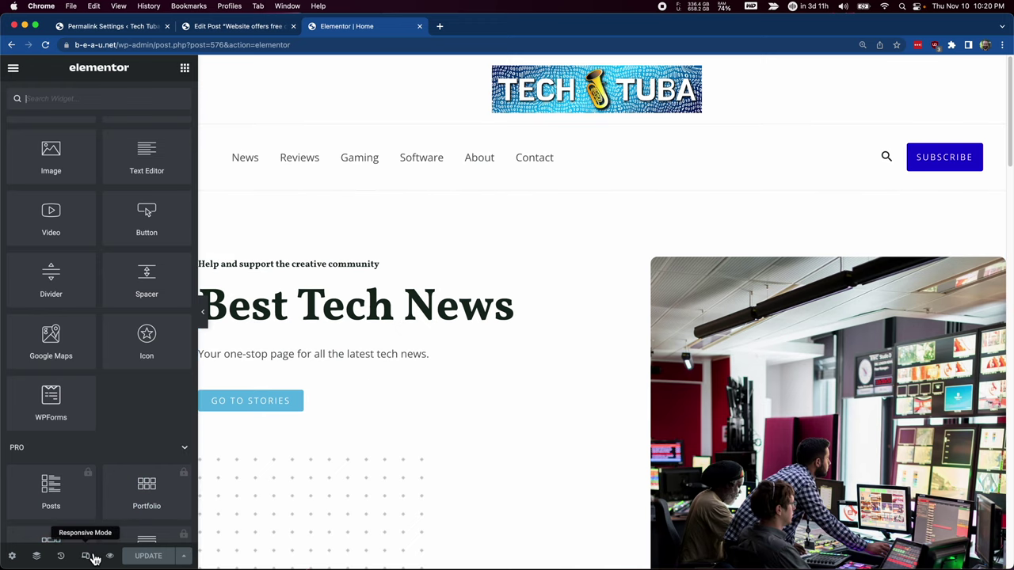
click(92, 558)
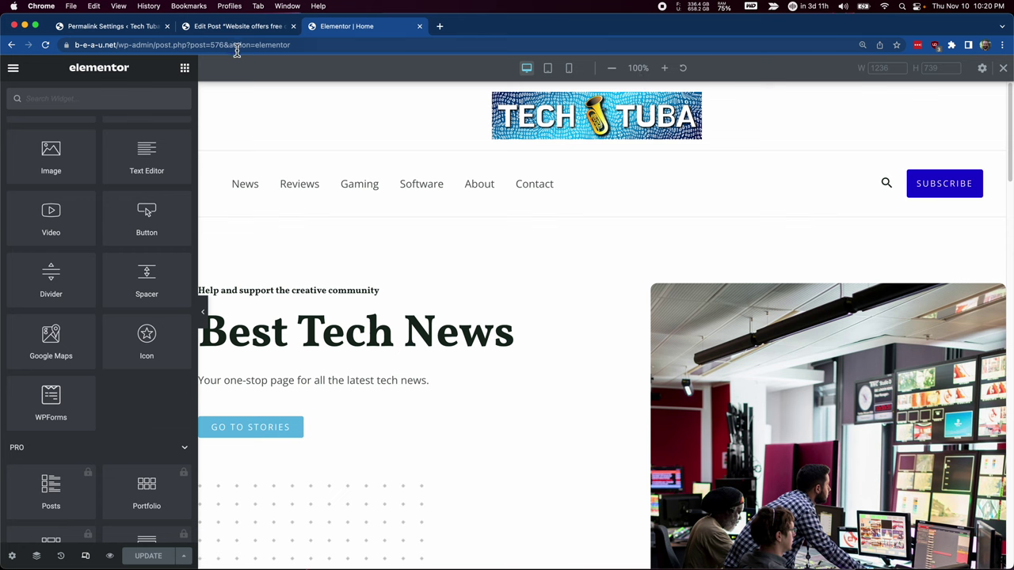
click(34, 27)
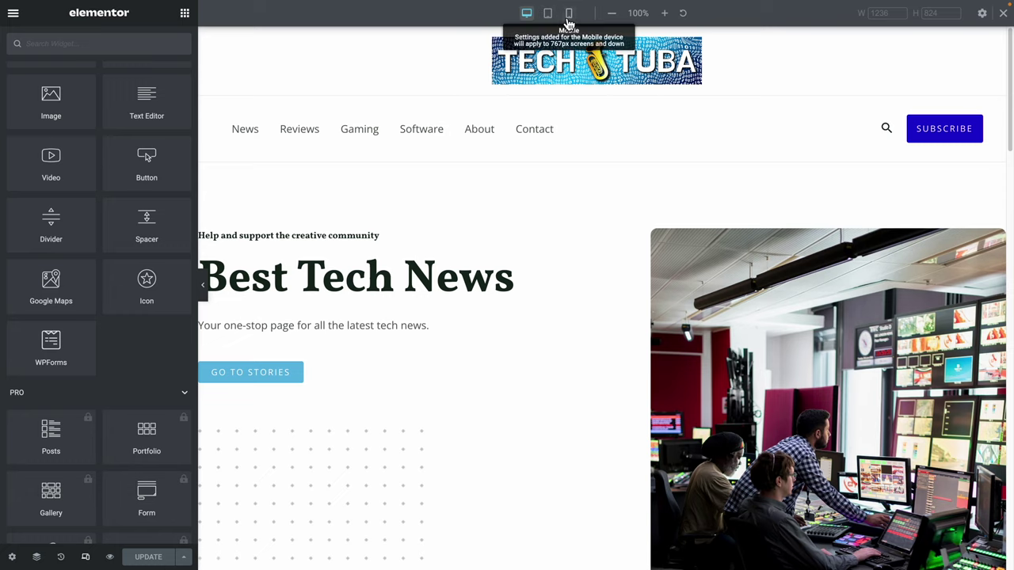
Switch the Elementor preview to the 360 × 736 mobile layout and scroll to the footer and back.
click(568, 14)
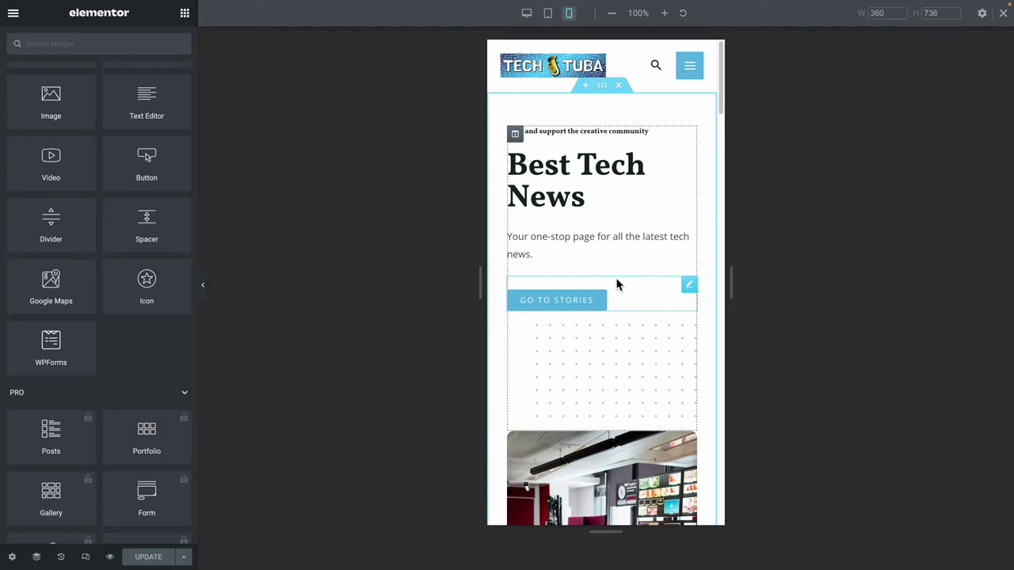
scroll(616, 279, down, 2)
scroll(616, 279, down, 9)
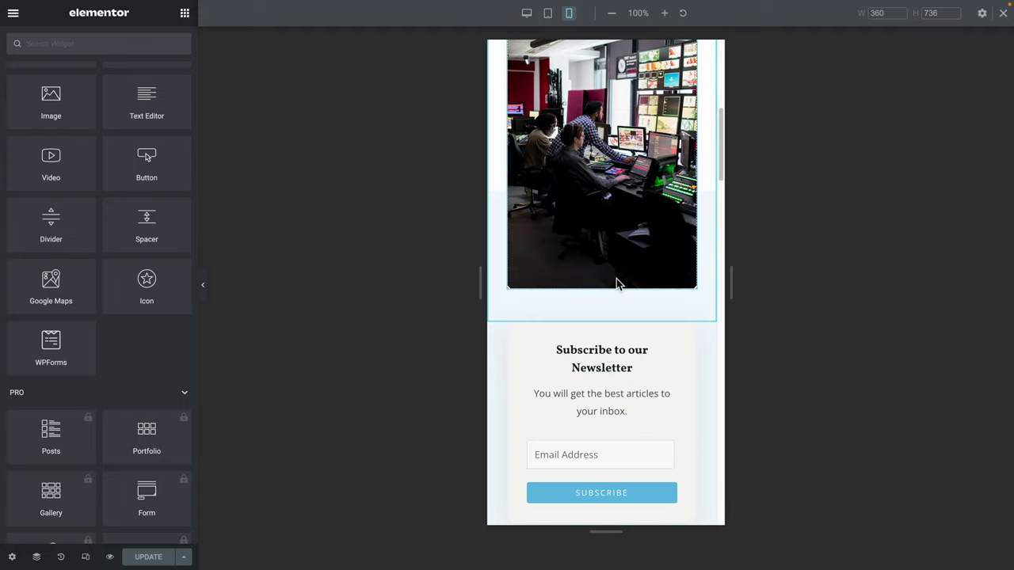
scroll(616, 278, down, 12)
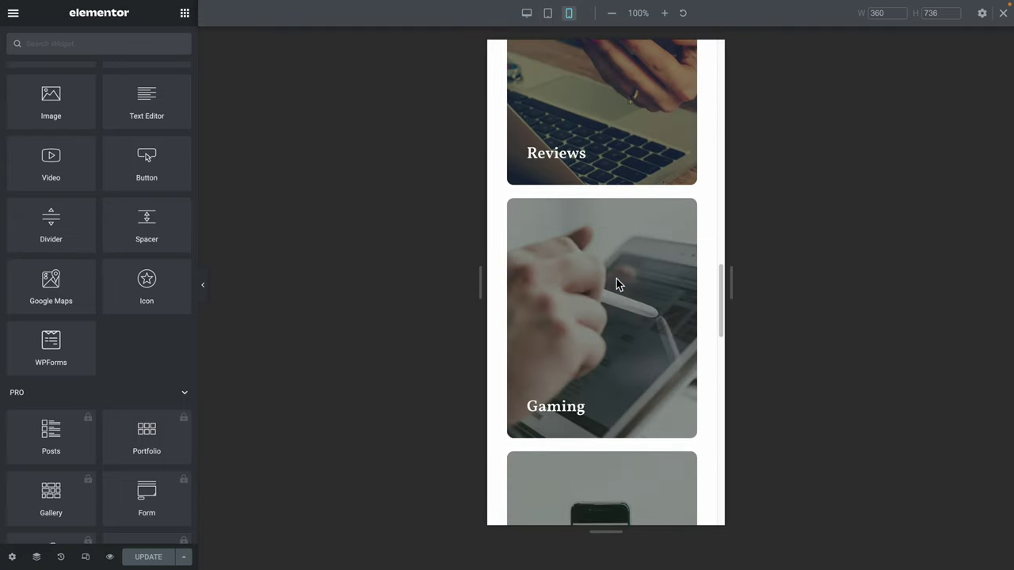
scroll(616, 284, down, 7)
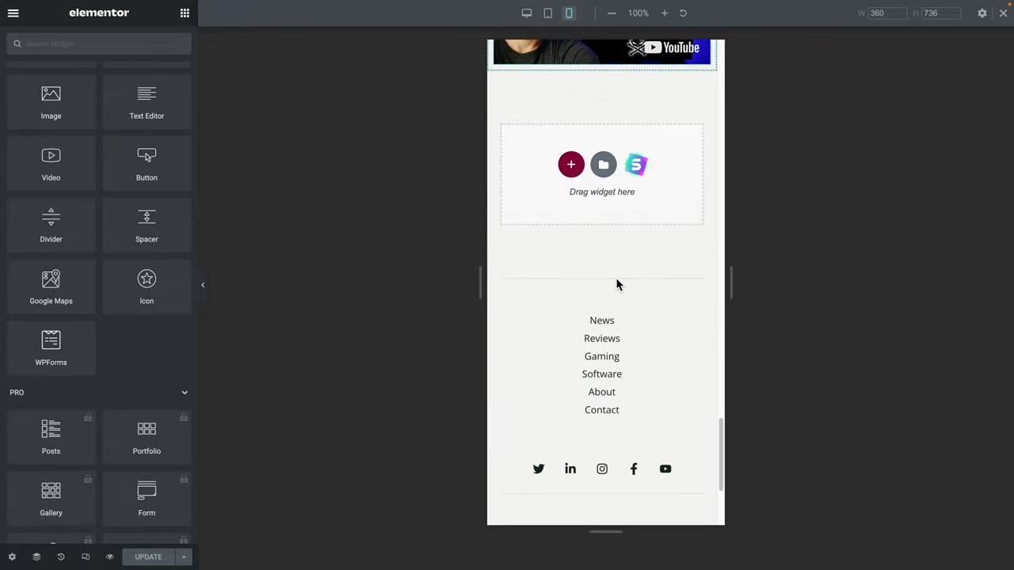
scroll(616, 284, up, 7)
scroll(616, 284, down, 5)
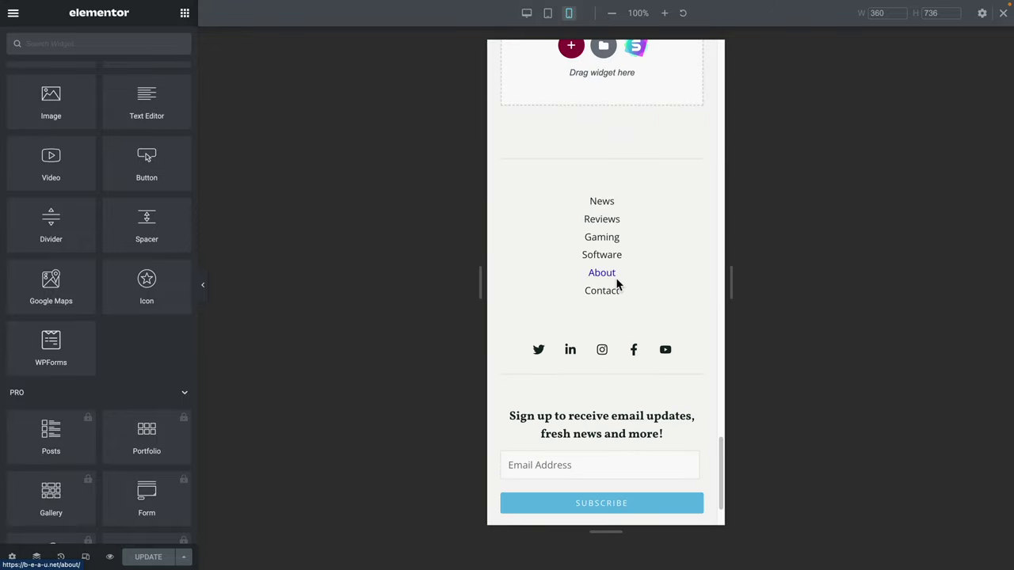
scroll(616, 284, up, 12)
scroll(616, 278, up, 10)
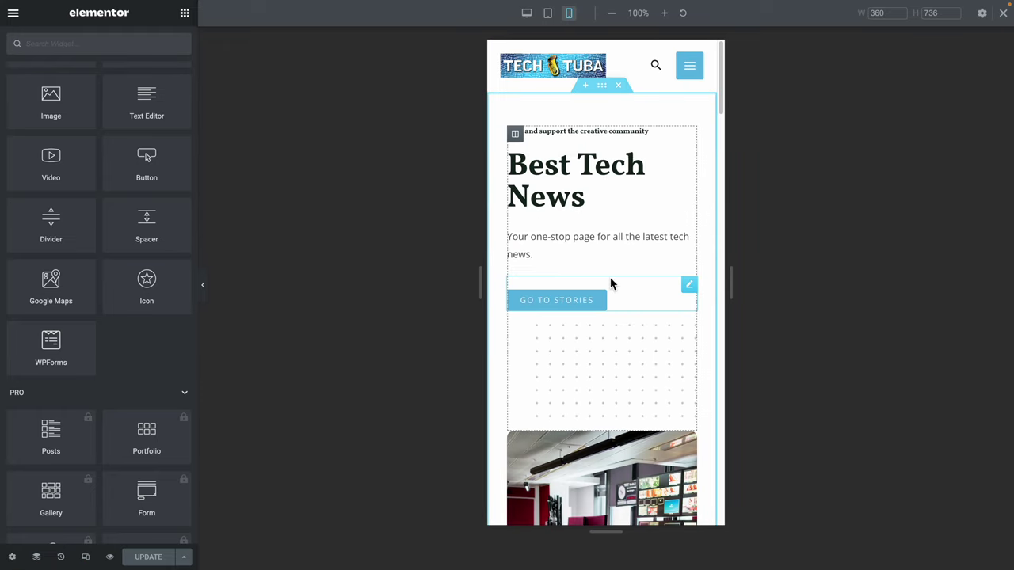
Center the 'Best Tech News' image box heading and description in the mobile layout only.
click(562, 202)
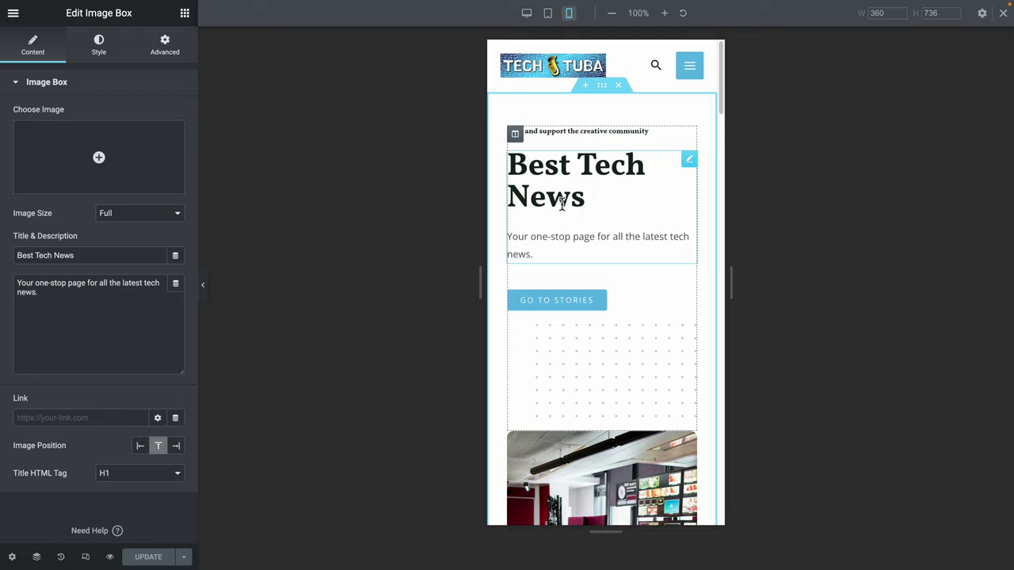
drag(604, 201, 496, 172)
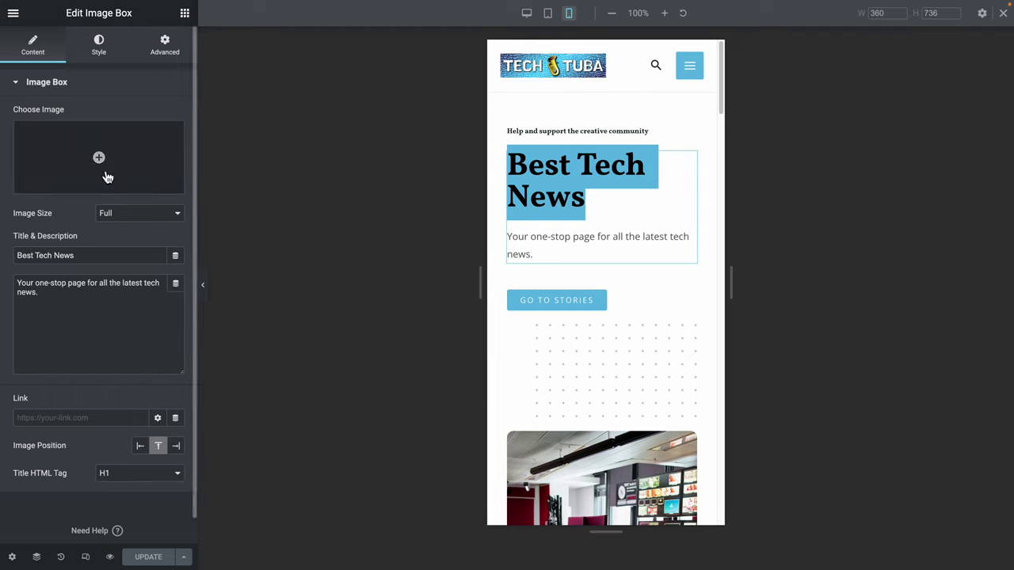
click(92, 53)
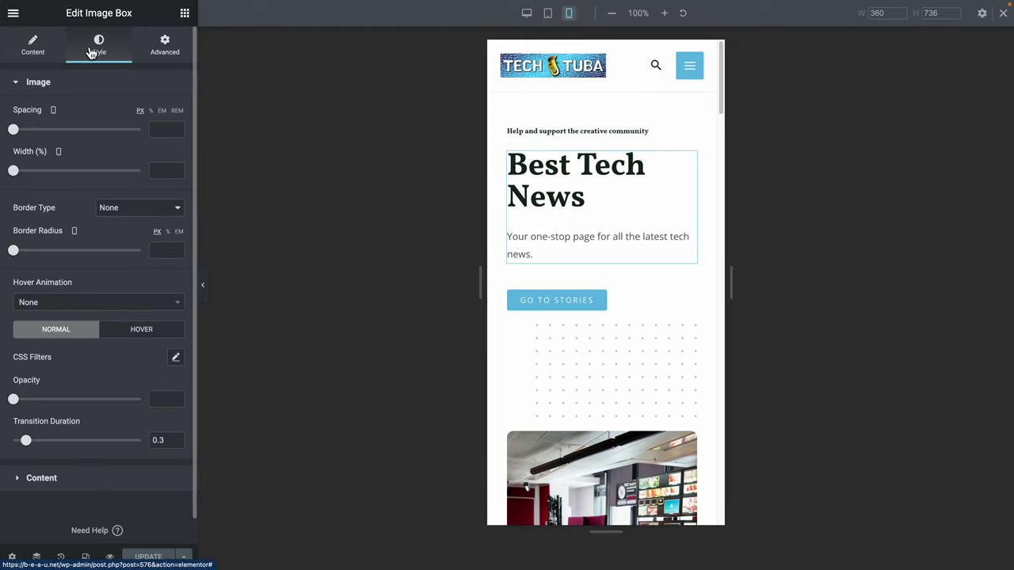
scroll(93, 339, down, 1)
click(49, 458)
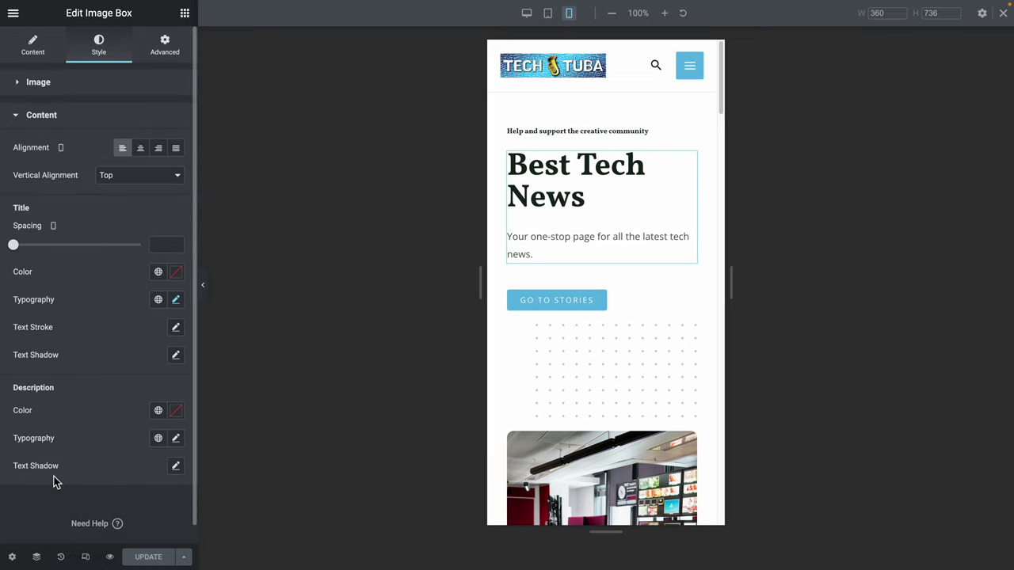
click(149, 151)
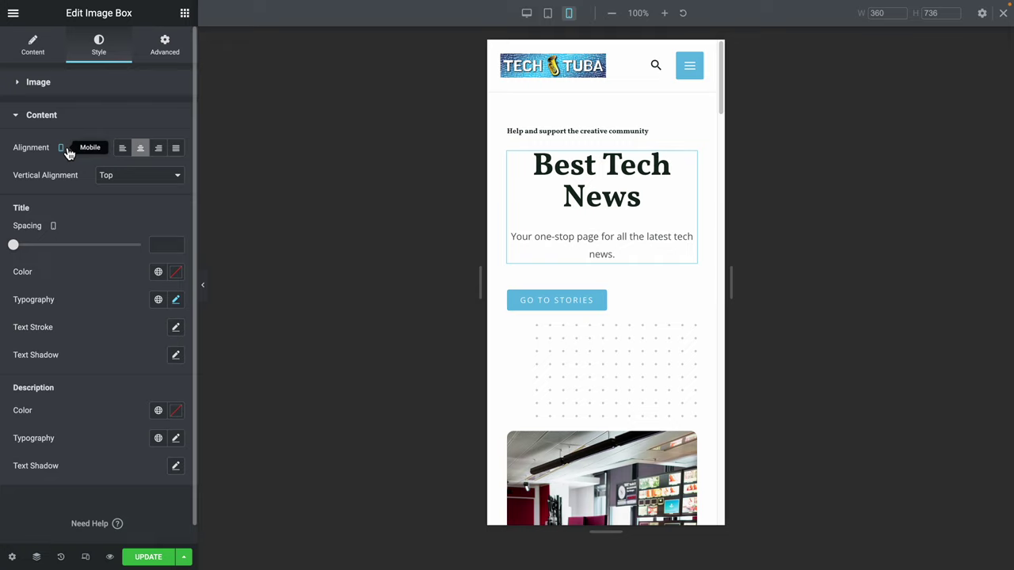
Save the page and compare the desktop and mobile previews.
click(146, 557)
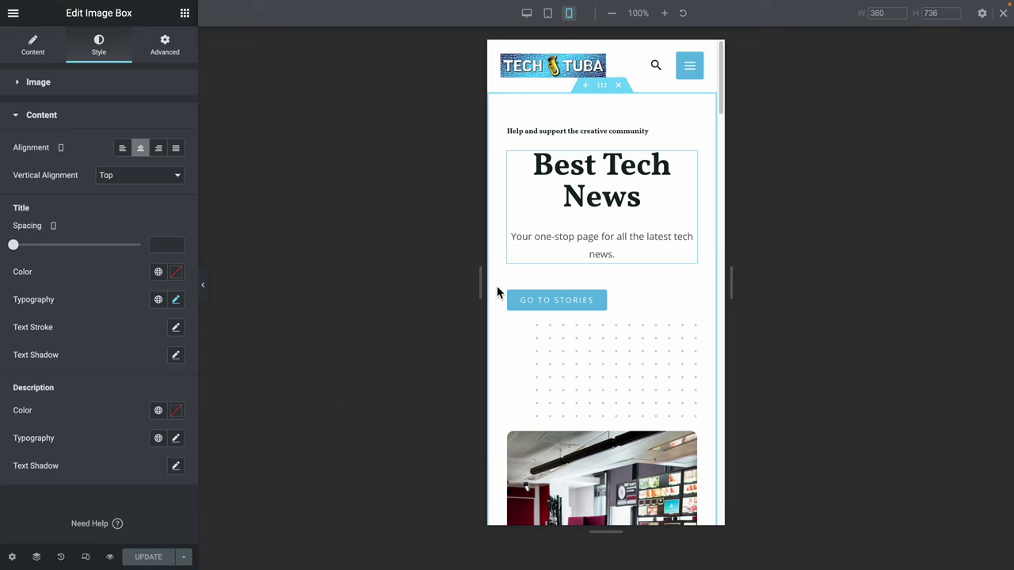
click(527, 14)
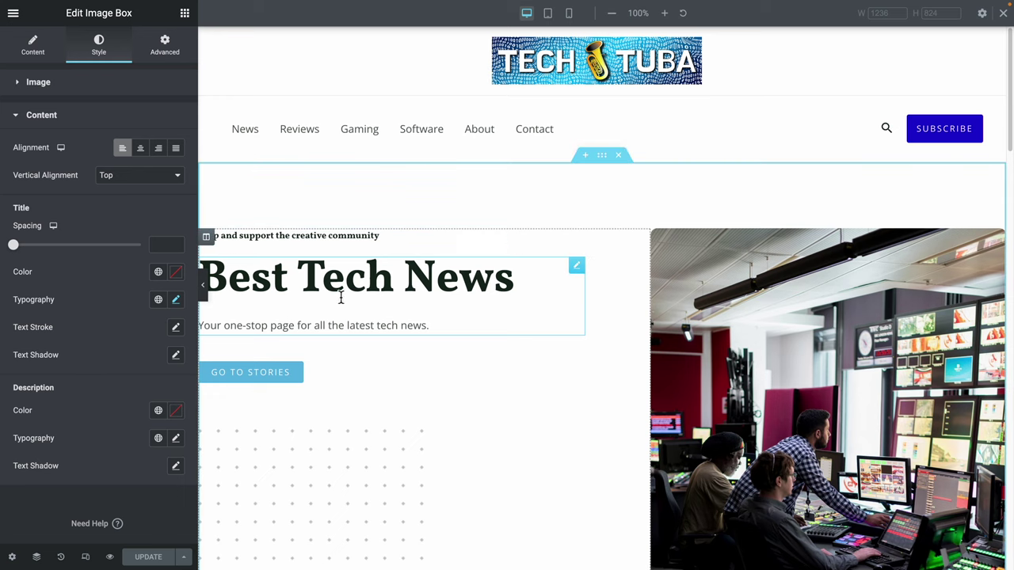
click(569, 14)
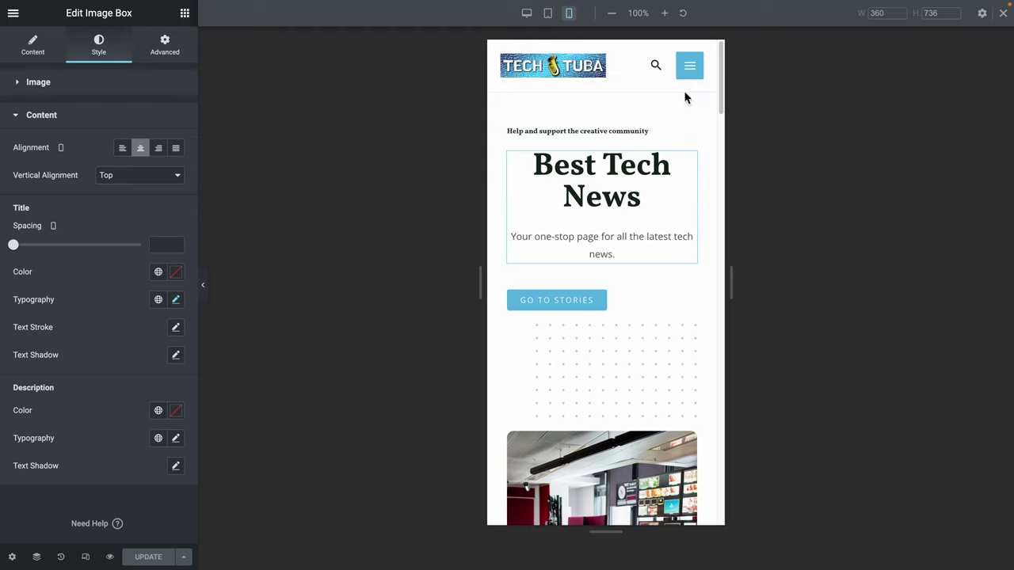
Open and close the mobile navigation menu, then scroll down to the footer.
click(689, 67)
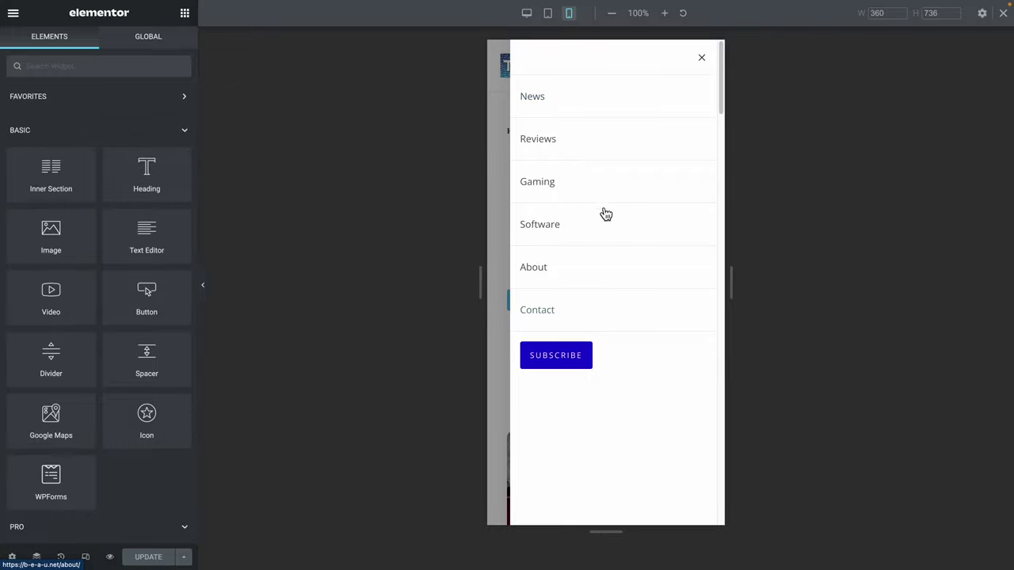
click(701, 58)
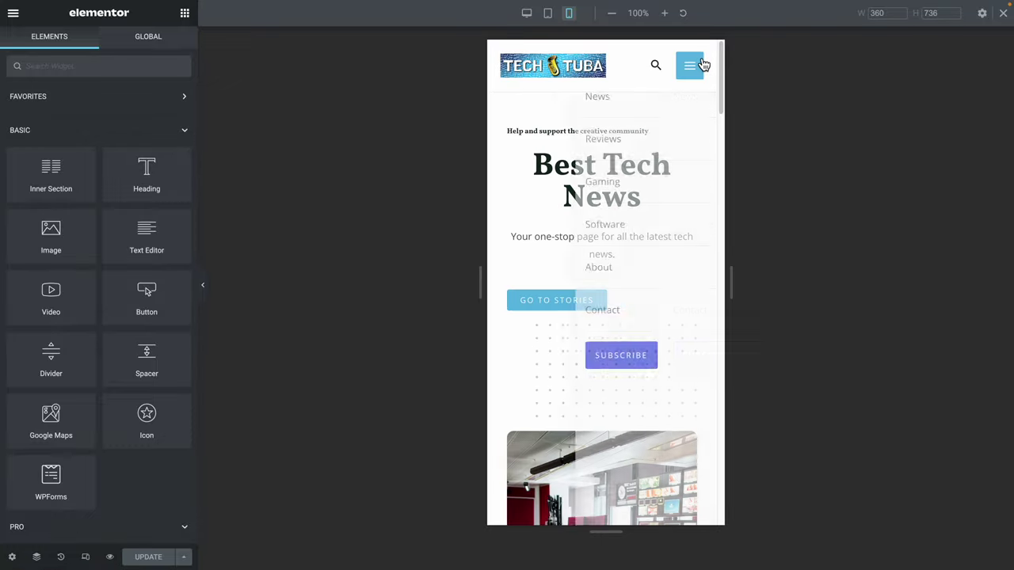
scroll(641, 317, down, 15)
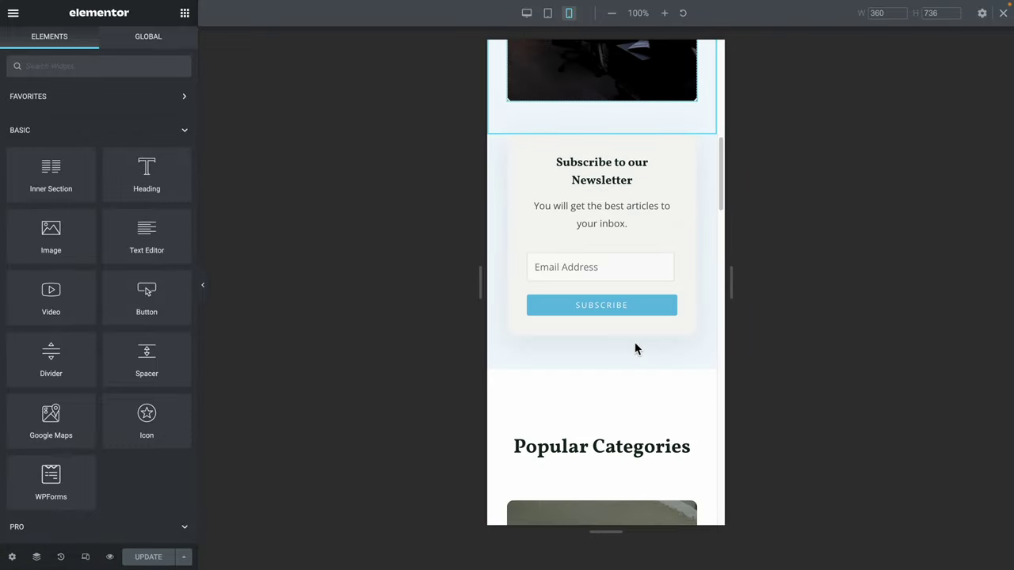
scroll(636, 346, down, 15)
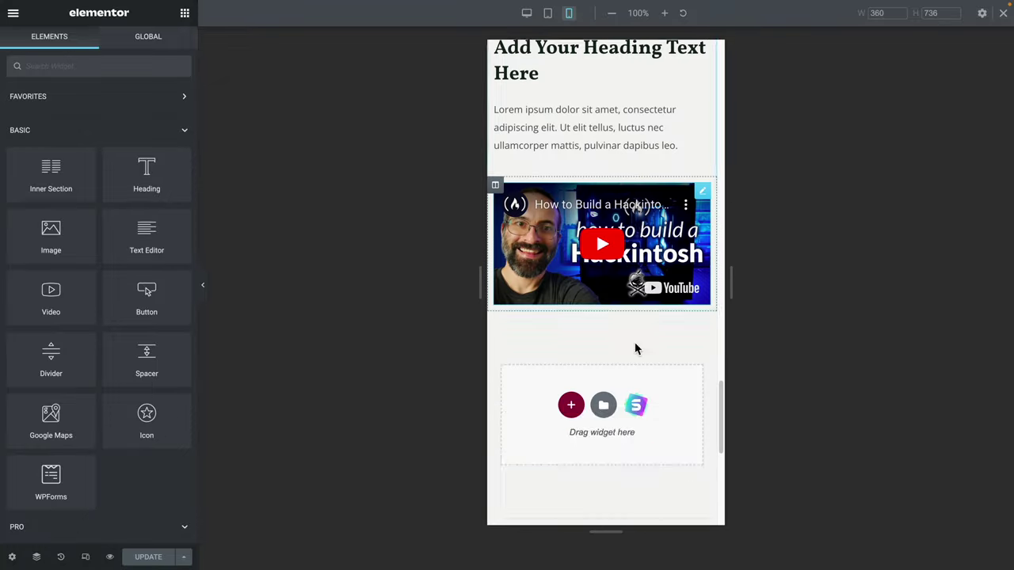
Switch the preview to the 768 × 784 tablet width and scroll back to the top.
click(547, 13)
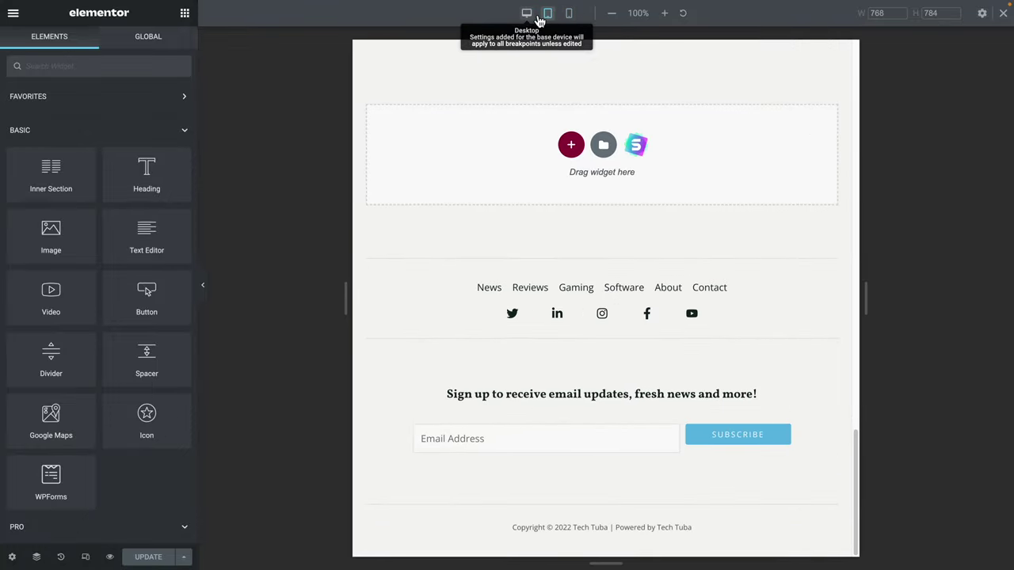
scroll(658, 366, up, 20)
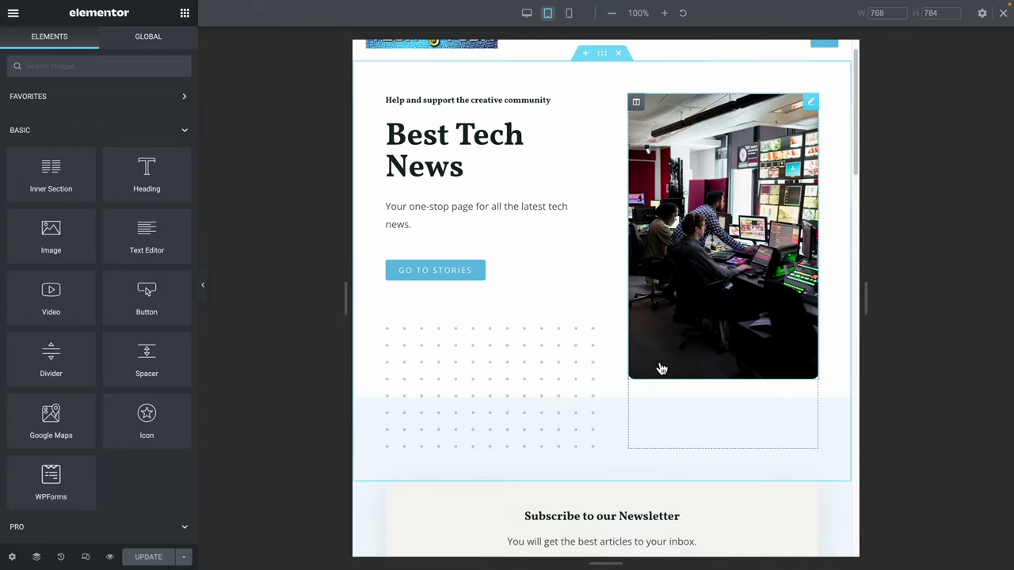
scroll(662, 369, up, 1)
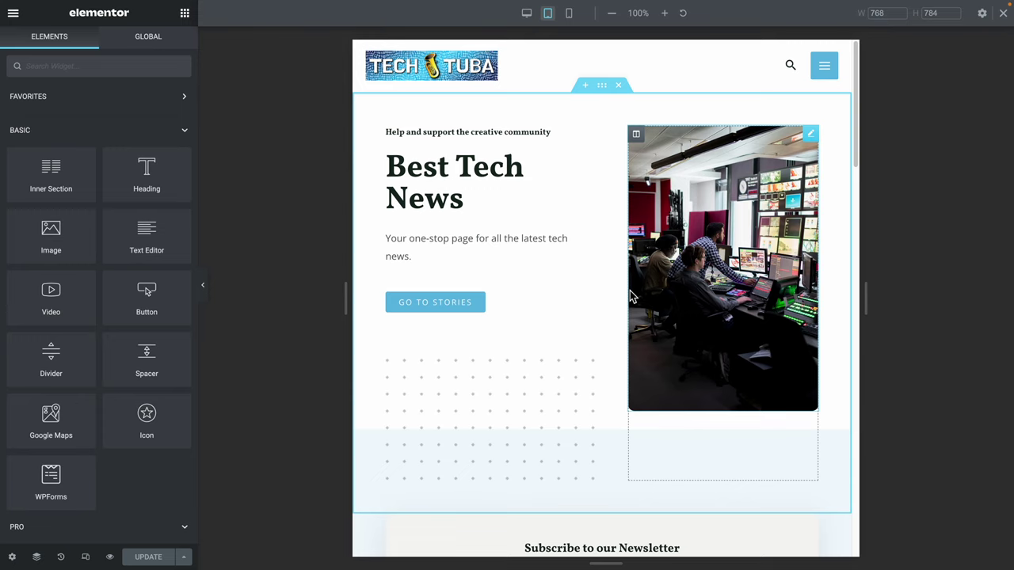
Leave Elementor via View Page and scroll the live home page toward the footer.
click(13, 12)
click(70, 242)
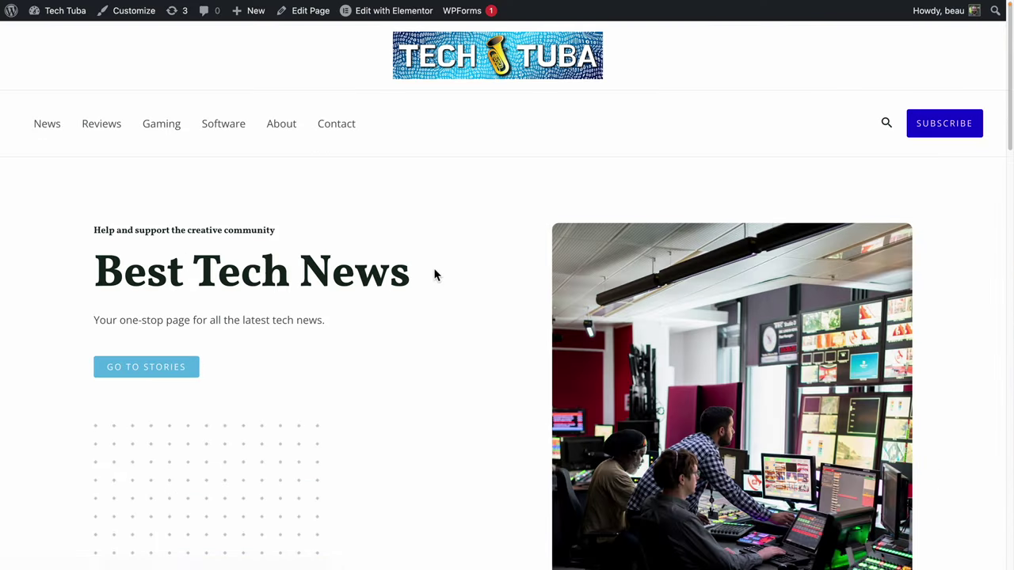
scroll(433, 274, down, 20)
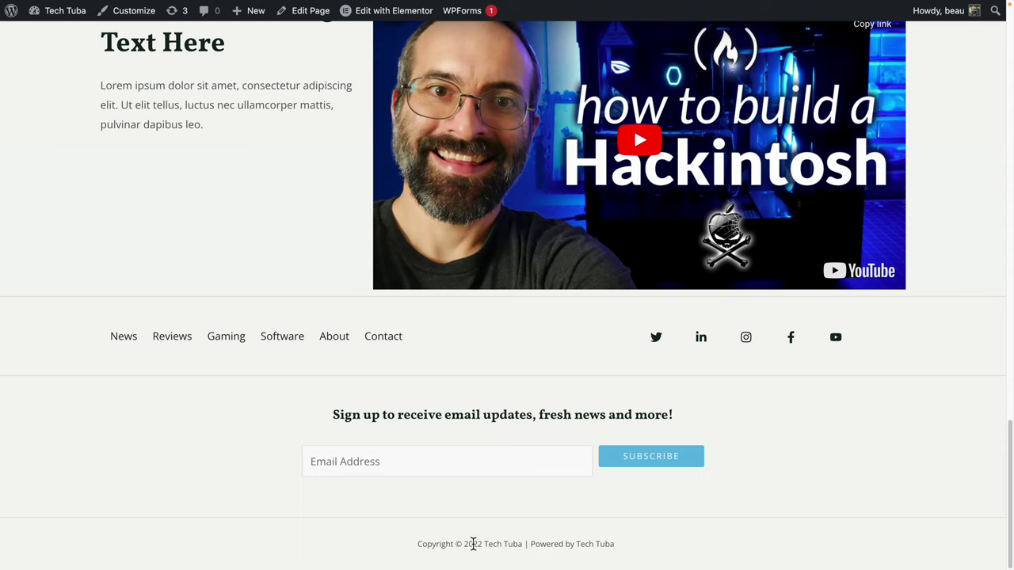
Reopen the home page in Elementor, then view the live page again and scroll down.
click(396, 25)
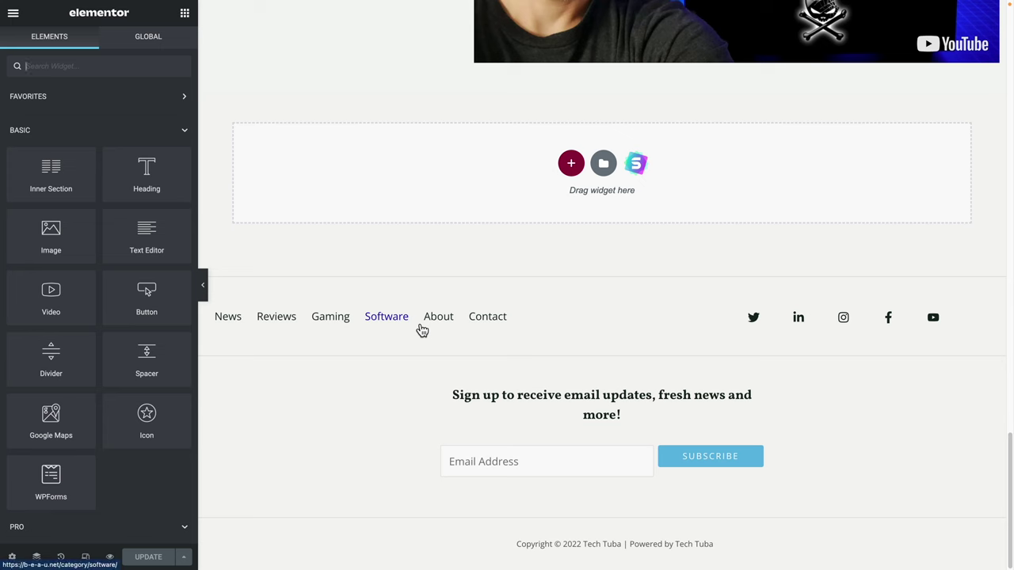
click(14, 13)
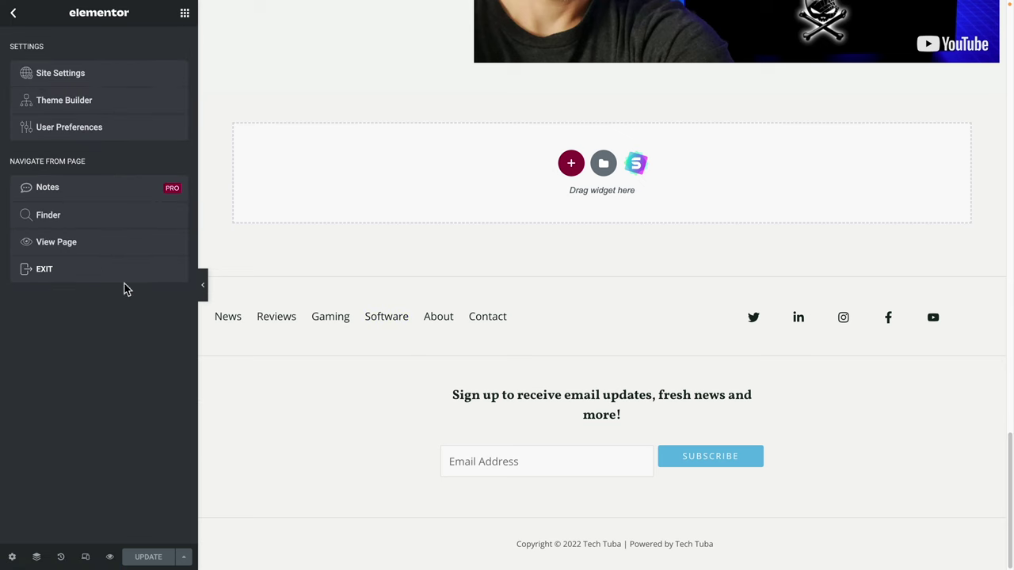
click(69, 254)
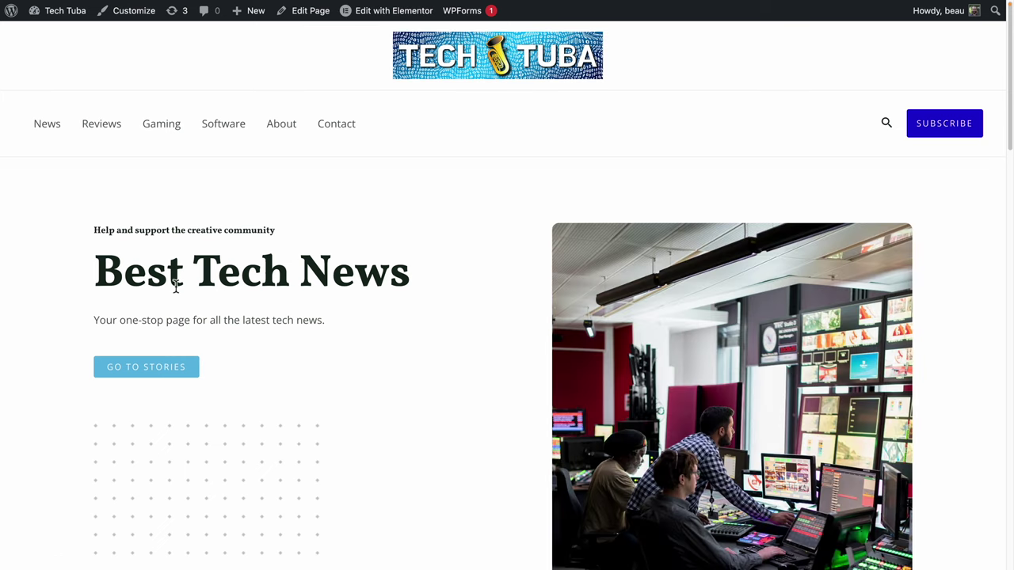
scroll(491, 368, down, 15)
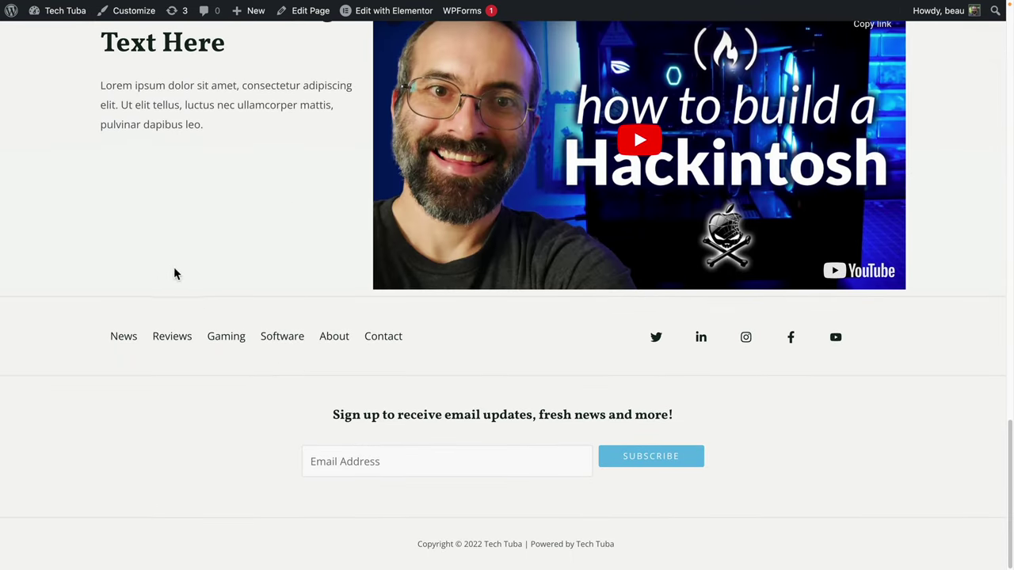
Delete the Subscribe button from the Tech Tuba header in Astra's Header Builder.
click(133, 25)
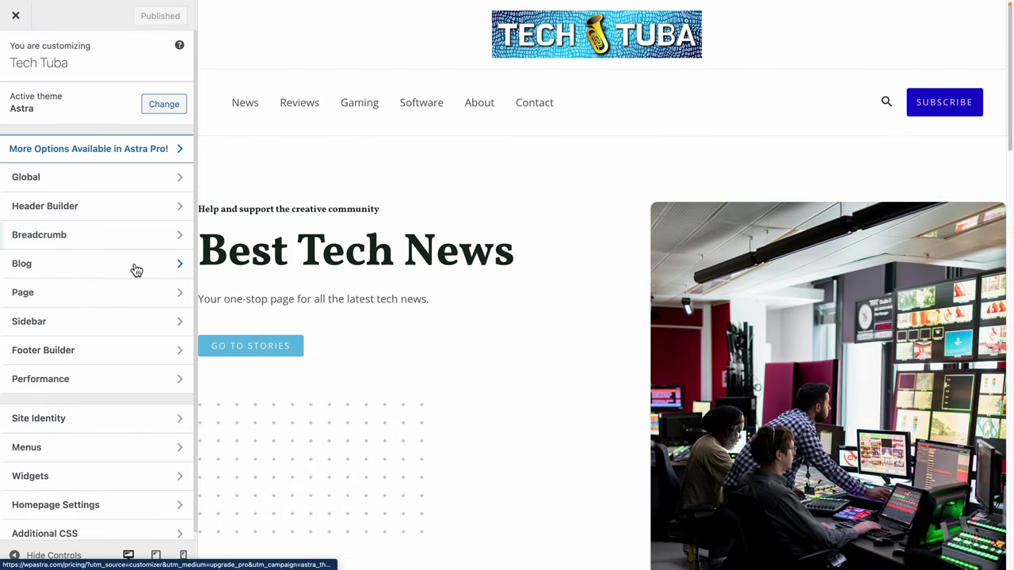
click(123, 213)
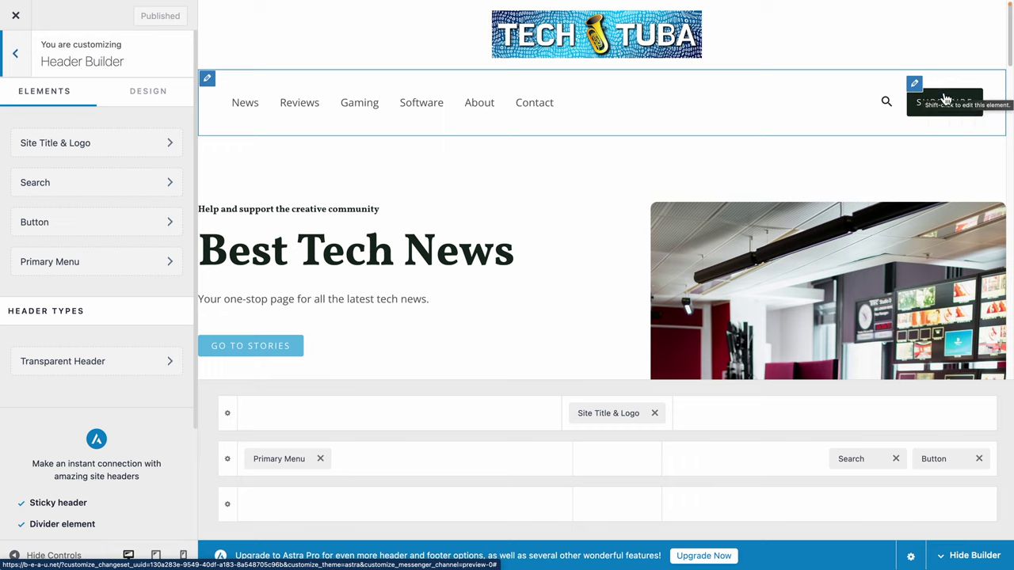
click(979, 459)
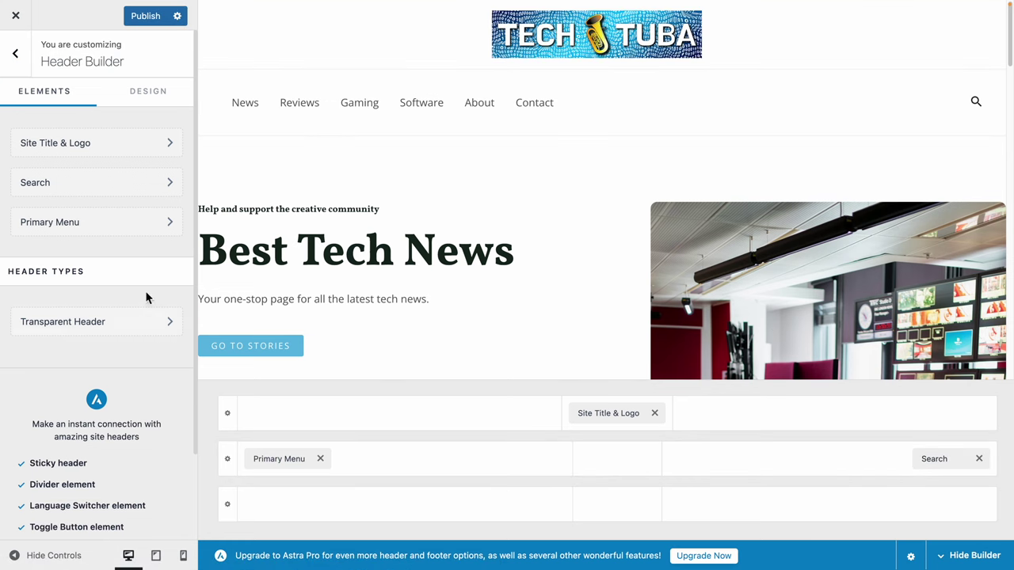
click(15, 53)
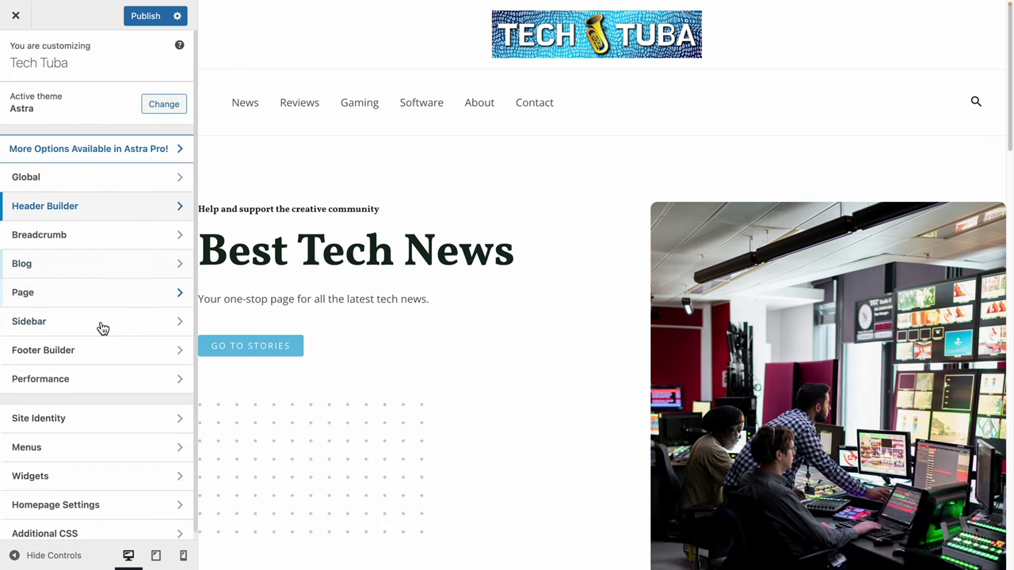
Open Astra's Footer Builder and bring up the footer Social Icons settings.
click(93, 352)
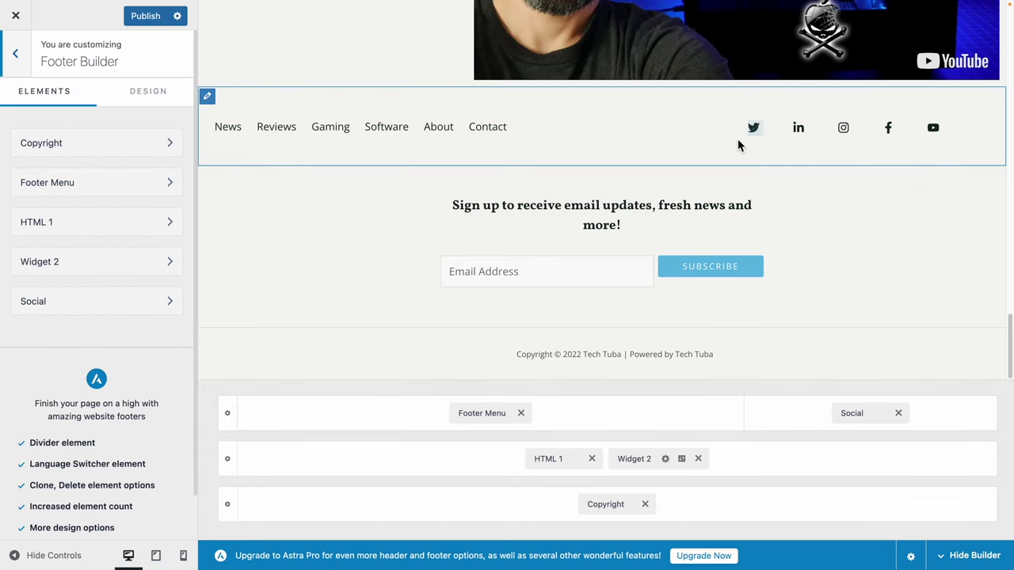
click(580, 460)
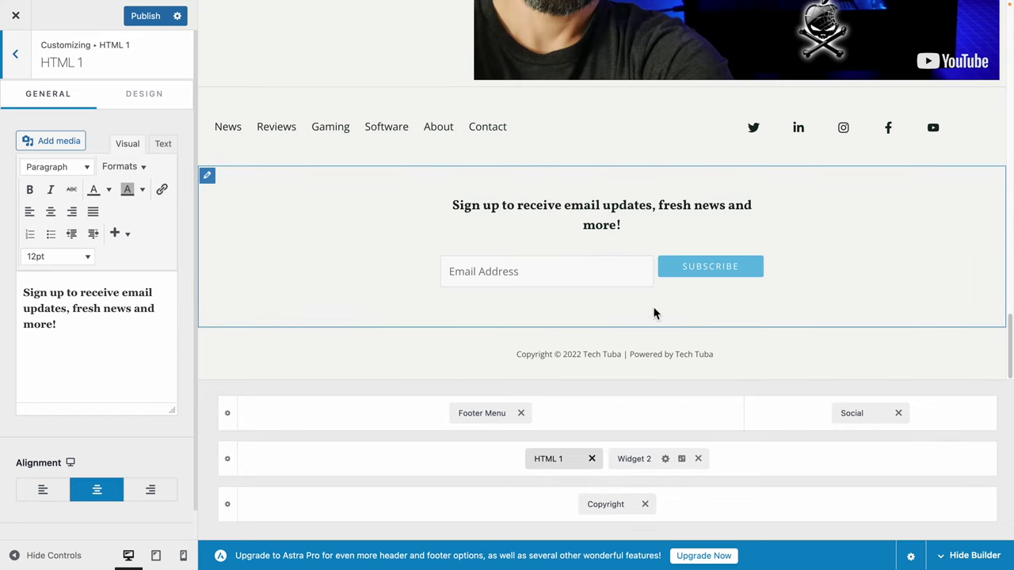
click(466, 420)
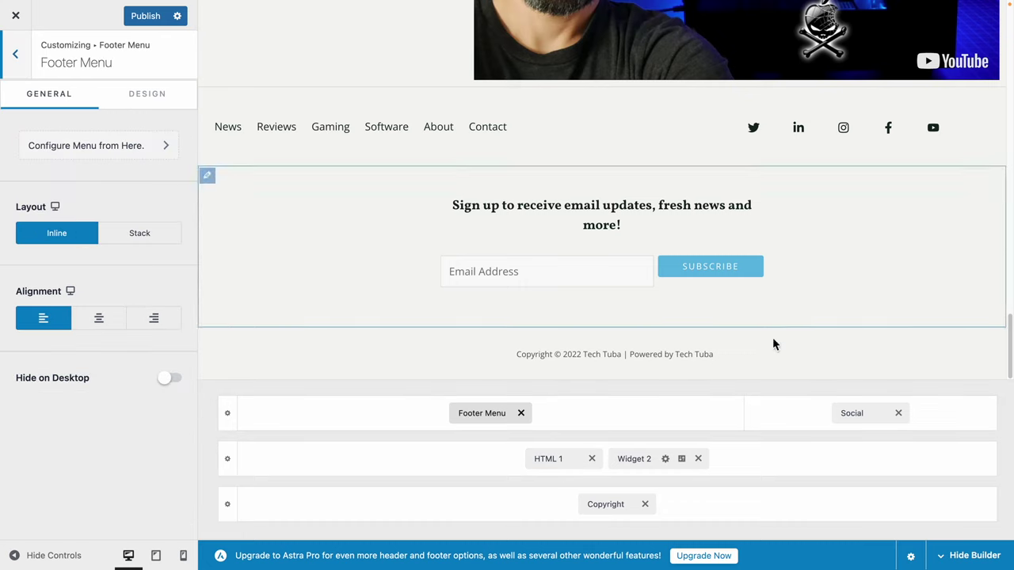
click(857, 415)
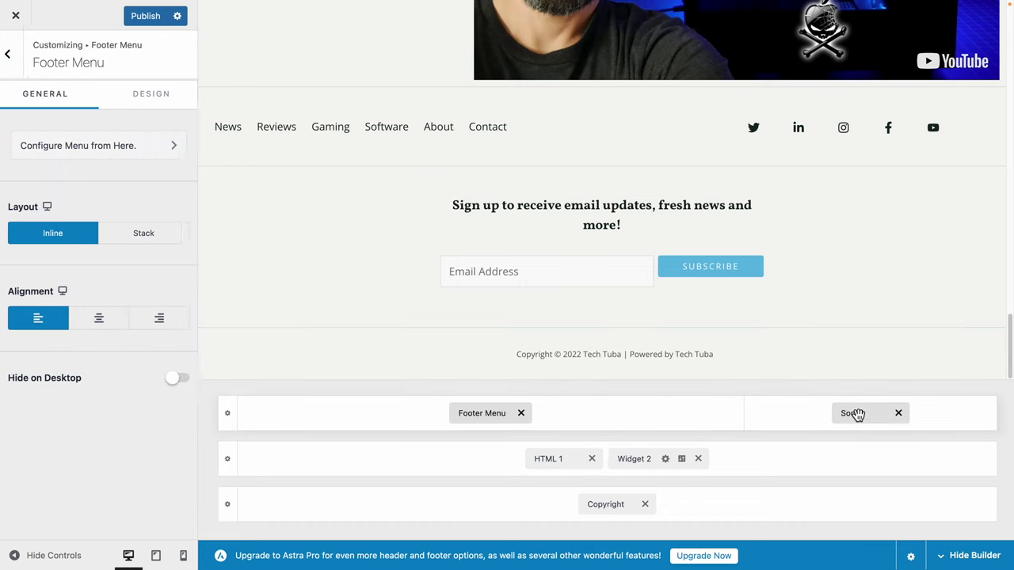
click(477, 416)
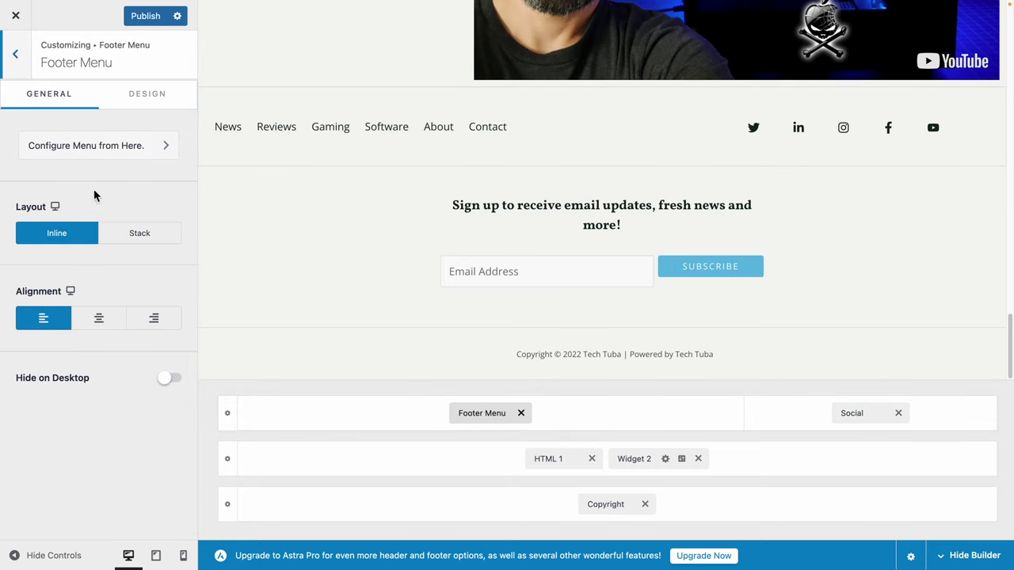
click(860, 420)
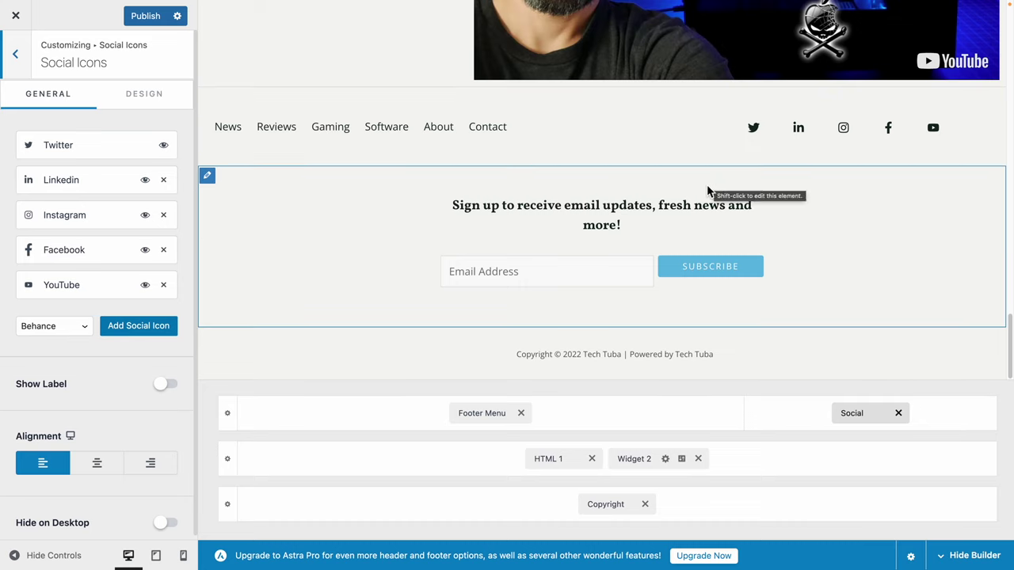
click(164, 251)
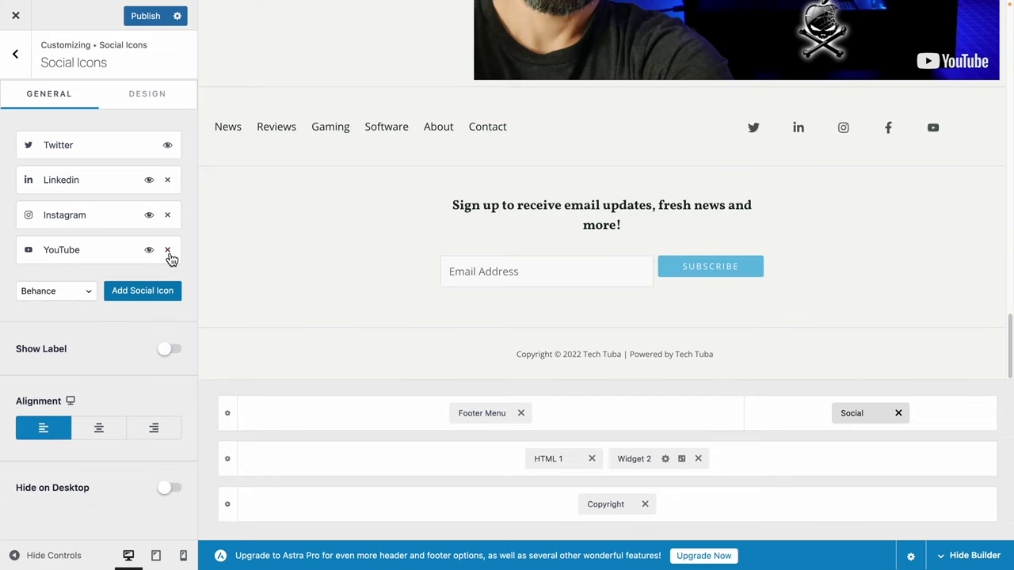
click(56, 255)
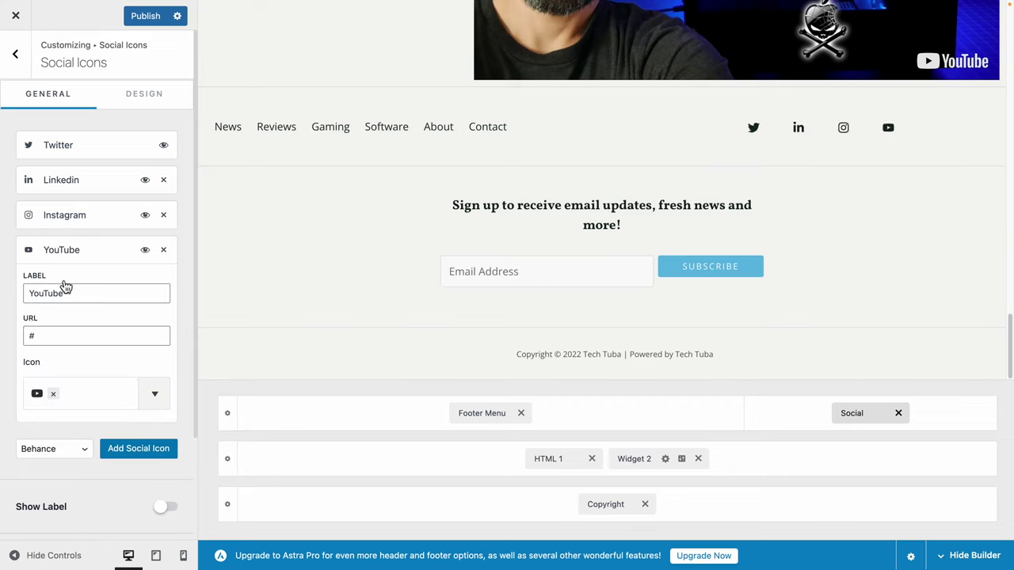
double_click(50, 338)
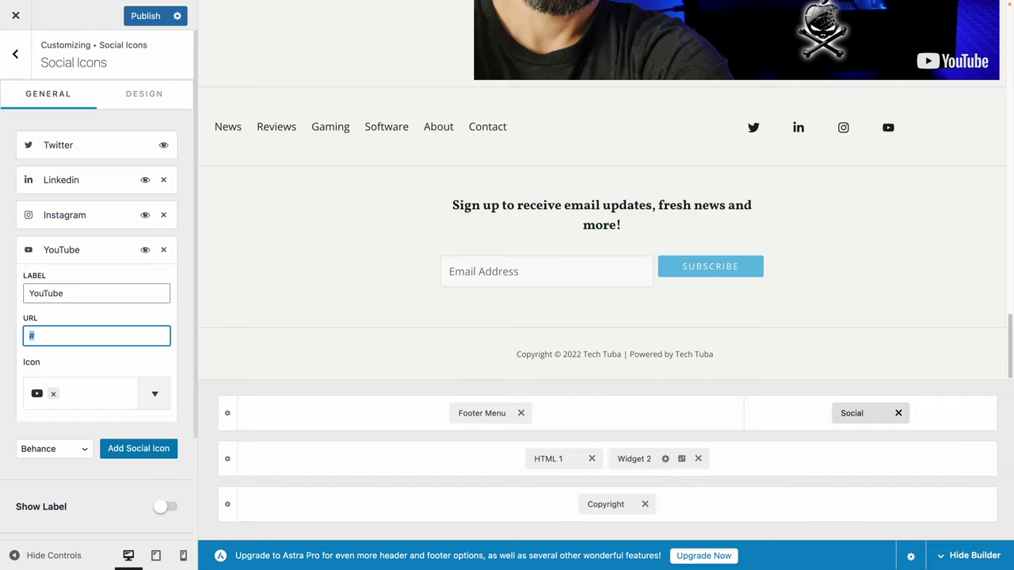
text(https://youtub)
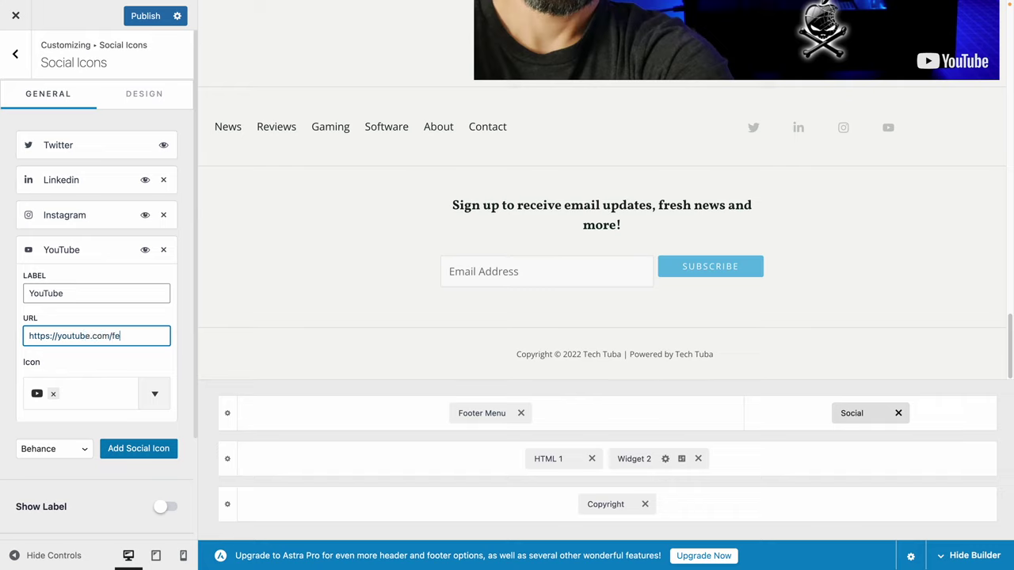
text(e.com/freecodecamp)
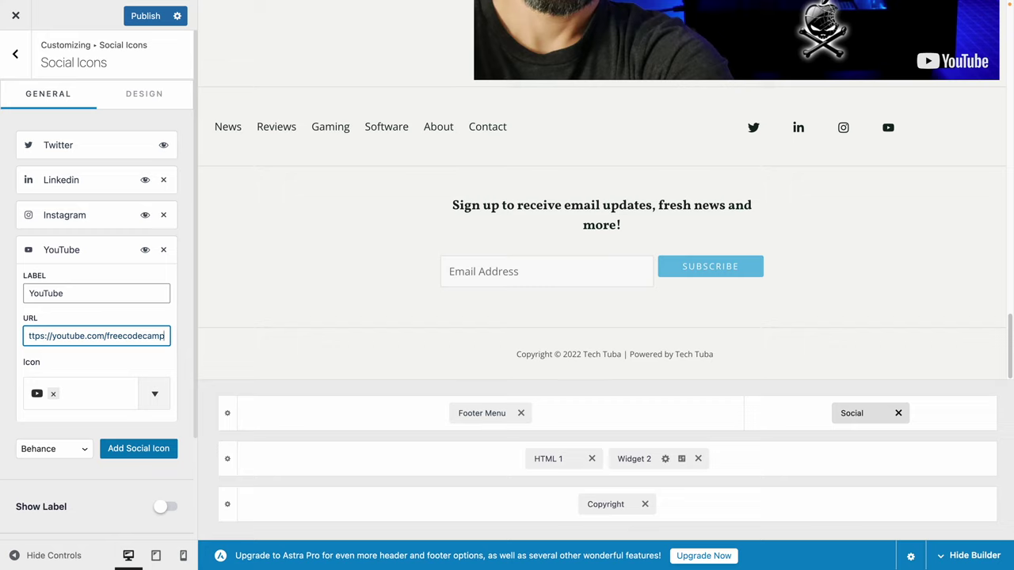
Replace the Twitter icon's placeholder link with the twitter.com/freecodecamp profile address.
click(95, 140)
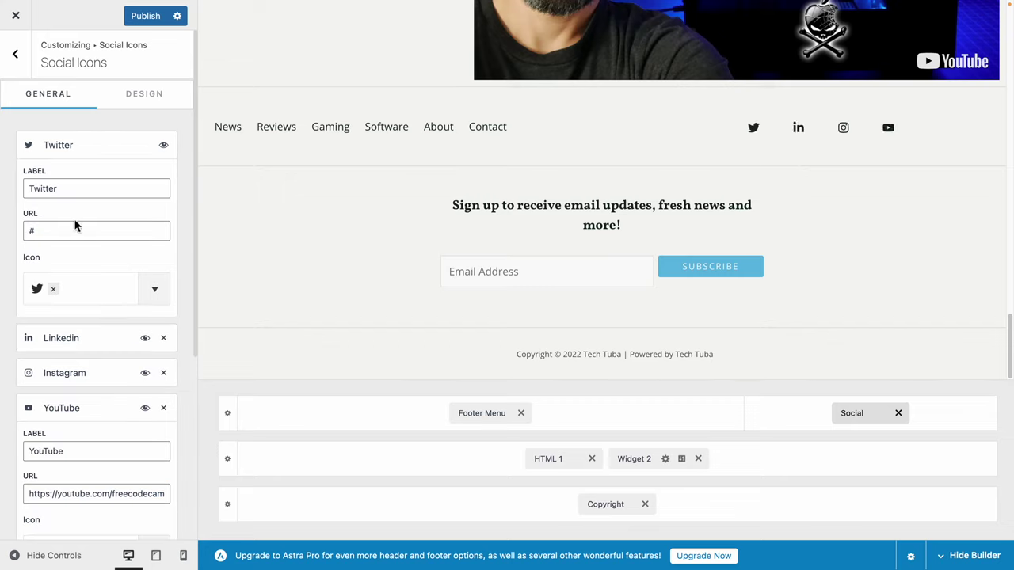
click(31, 231)
key(BackSpace)
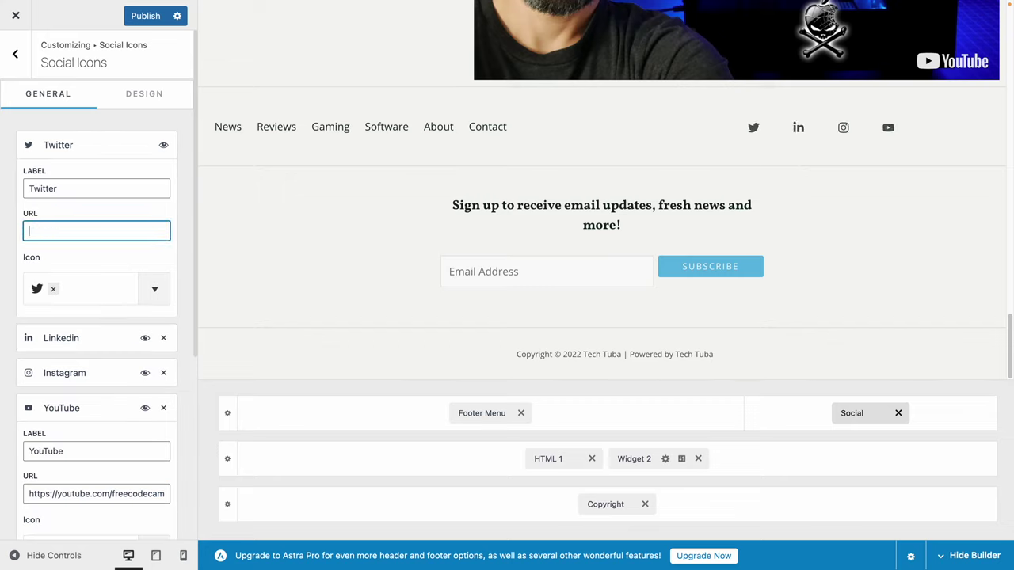
text(https://te)
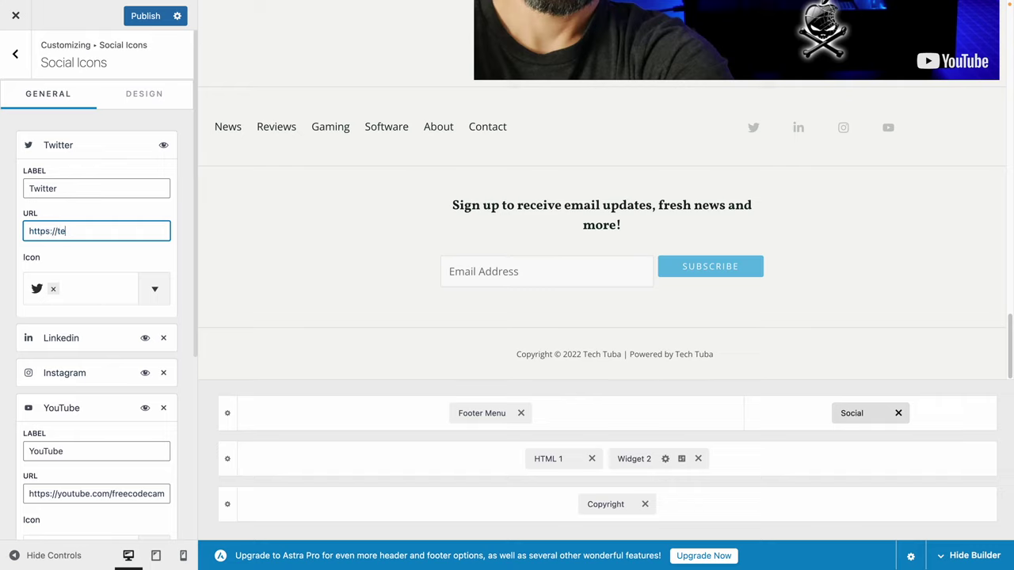
key(BackSpace)
text(witter.com/freecodecamp)
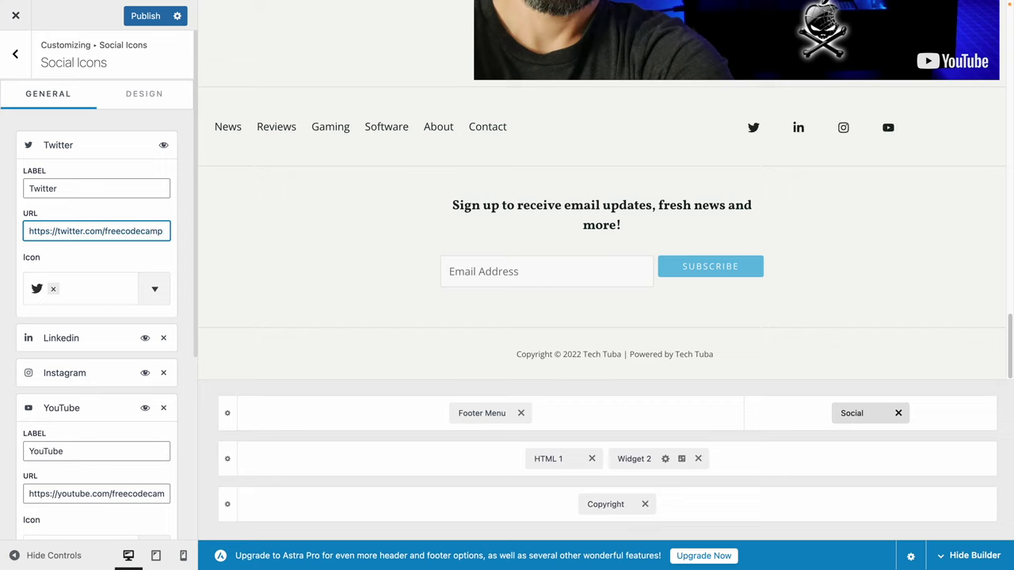
key(Tab)
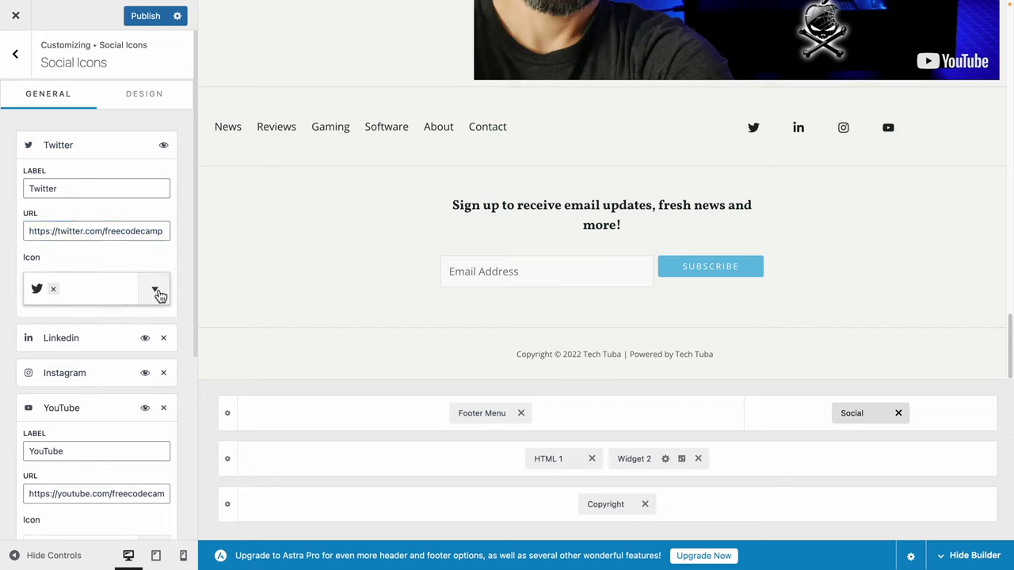
Add a Phone 1 social icon to the footer's social list.
click(164, 296)
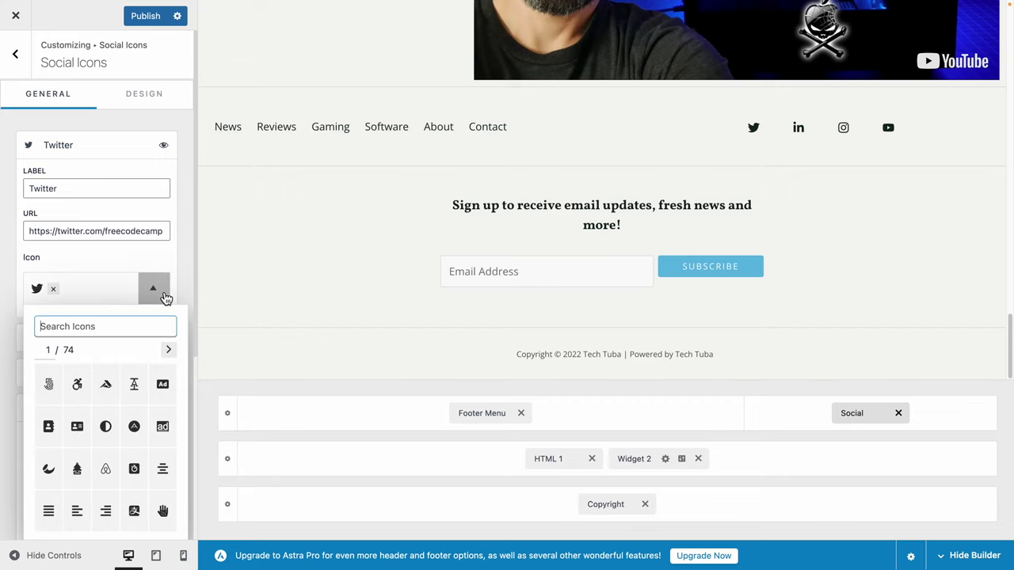
click(158, 291)
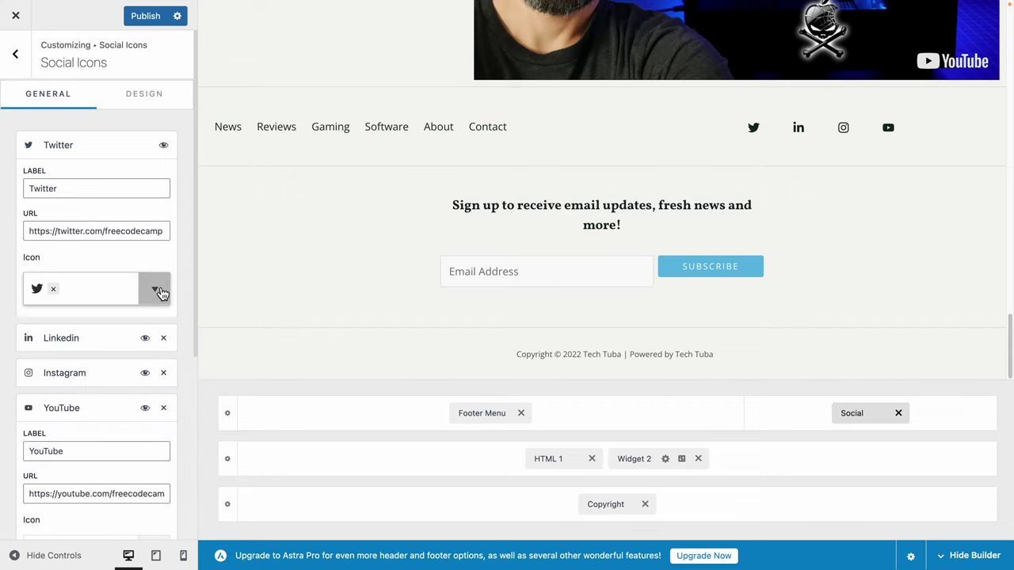
scroll(103, 408, down, 5)
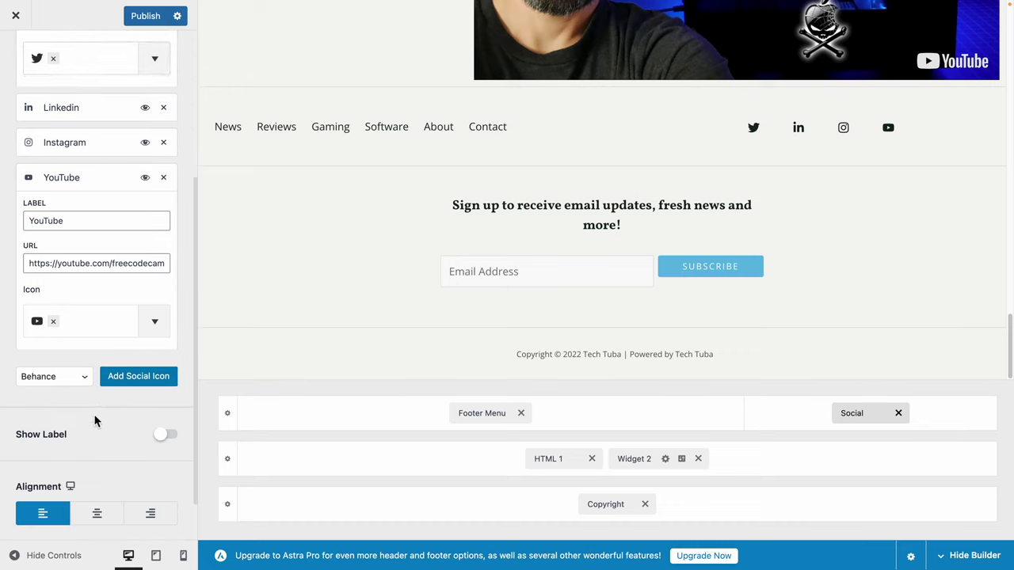
scroll(95, 420, up, 5)
scroll(97, 420, down, 4)
click(86, 411)
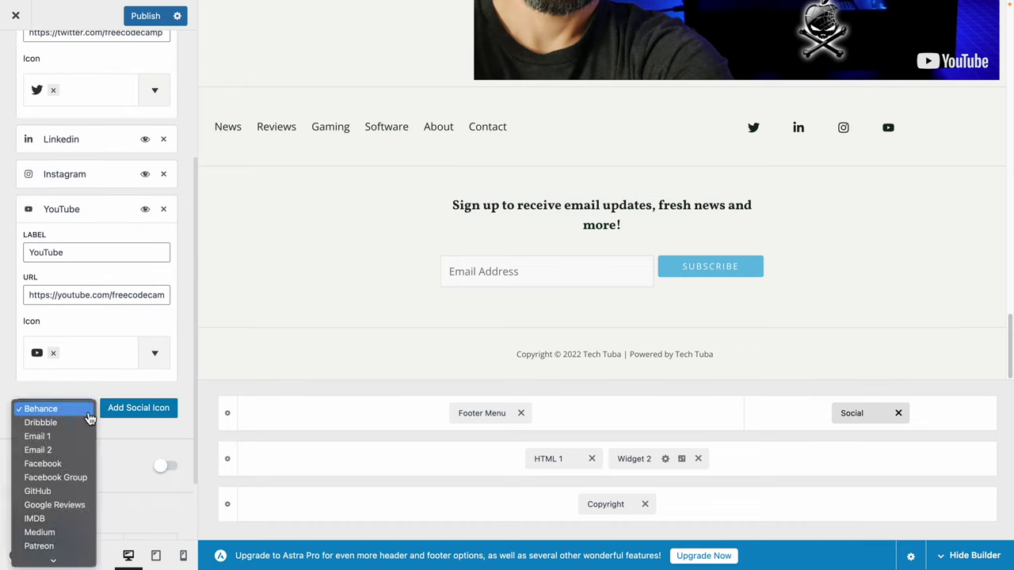
scroll(79, 459, down, 5)
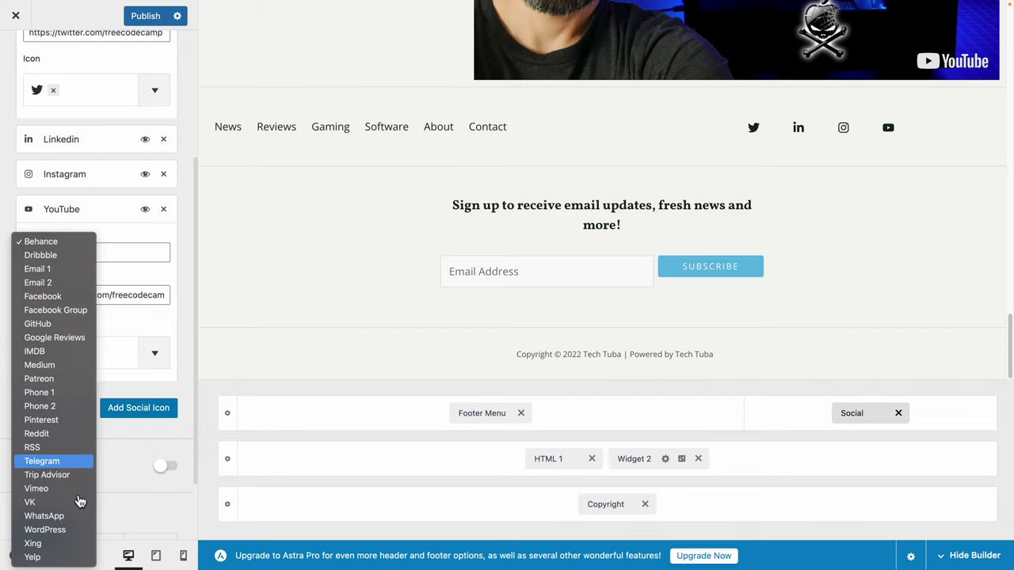
click(67, 393)
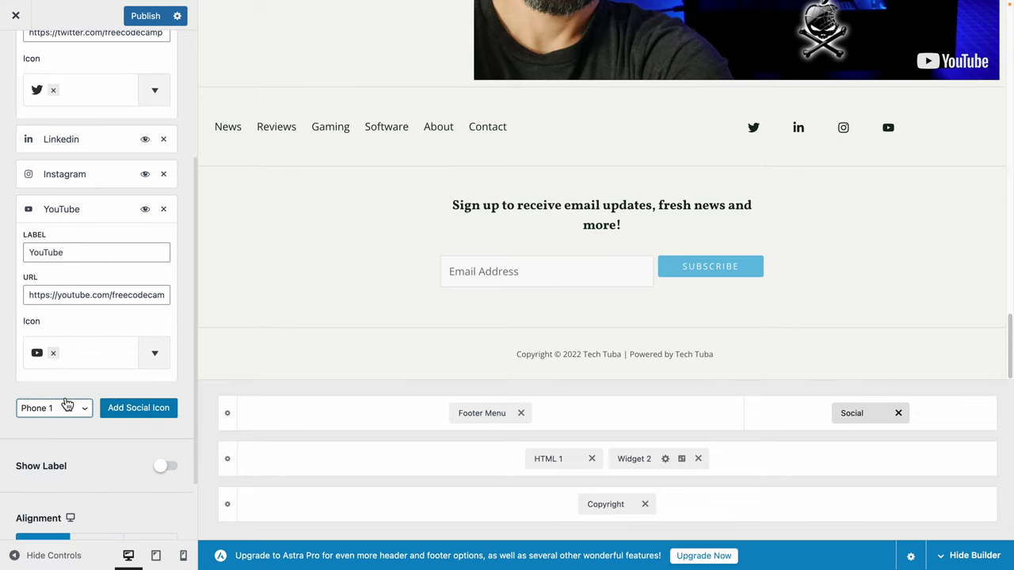
click(168, 412)
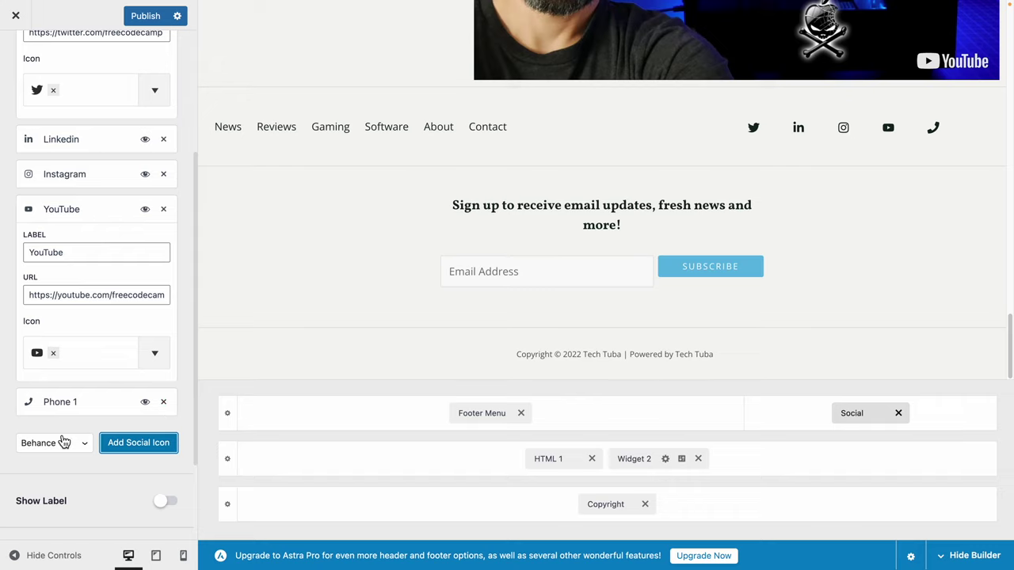
Browse the icon pages and give the Phone 1 item a gear-like icon.
click(53, 408)
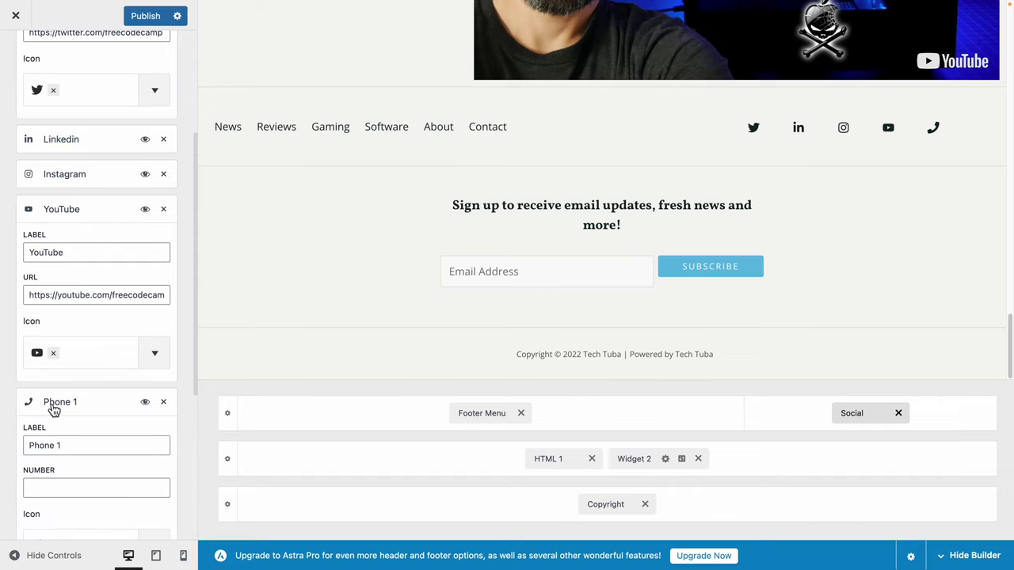
scroll(70, 490, down, 1)
scroll(69, 491, down, 1)
click(155, 473)
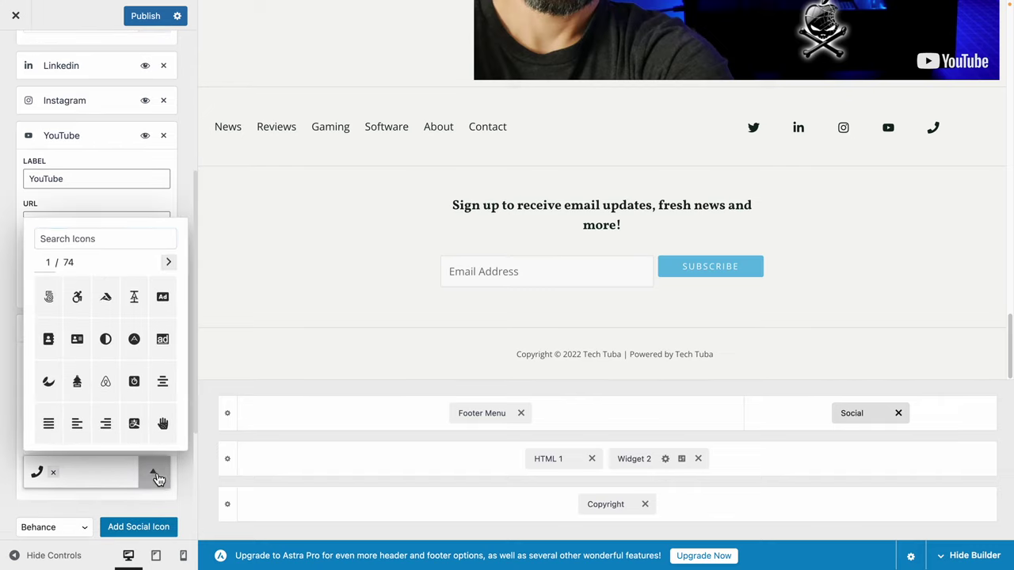
scroll(155, 381, down, 3)
scroll(153, 380, up, 5)
scroll(124, 385, down, 1)
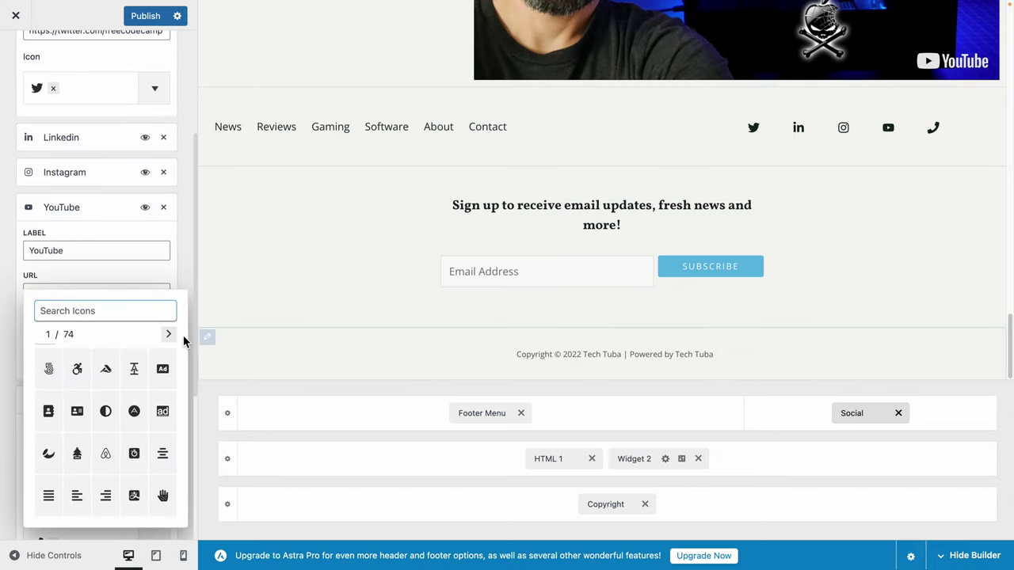
click(178, 334)
click(176, 336)
click(176, 336)
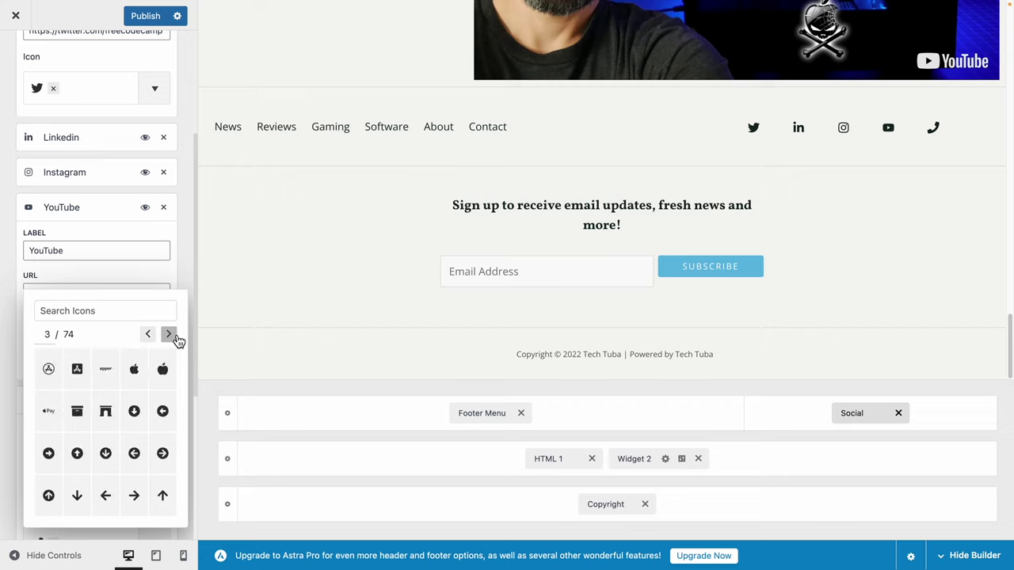
click(176, 336)
click(175, 336)
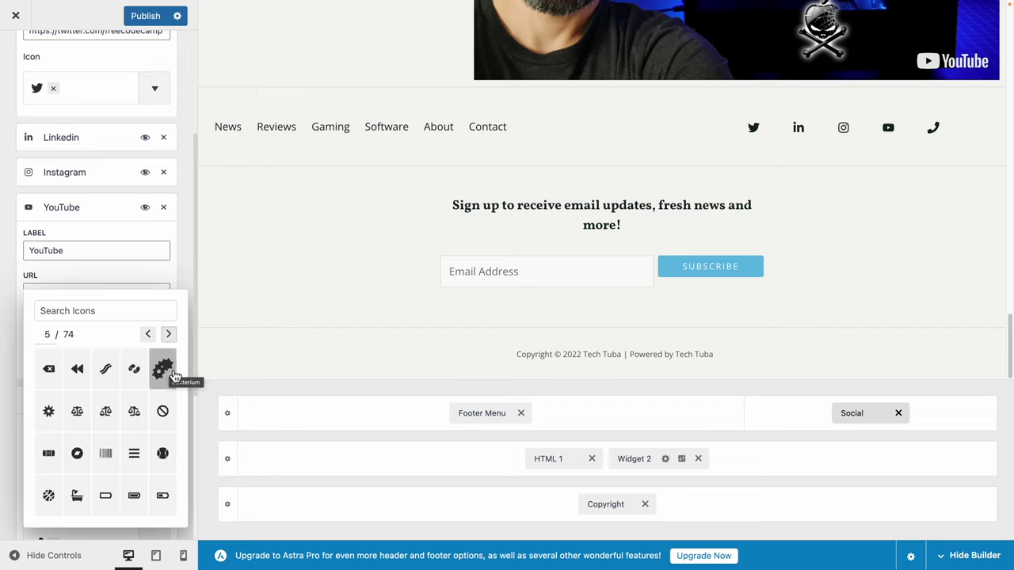
click(172, 375)
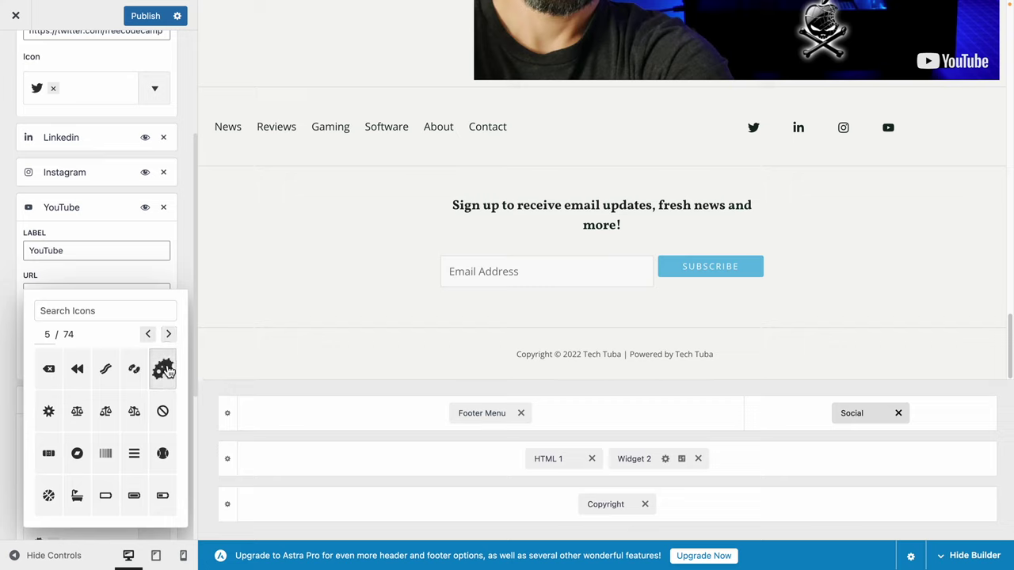
click(13, 296)
Remove the Phone 1, Instagram and LinkedIn icons, leaving only Twitter and YouTube.
scroll(113, 471, down, 2)
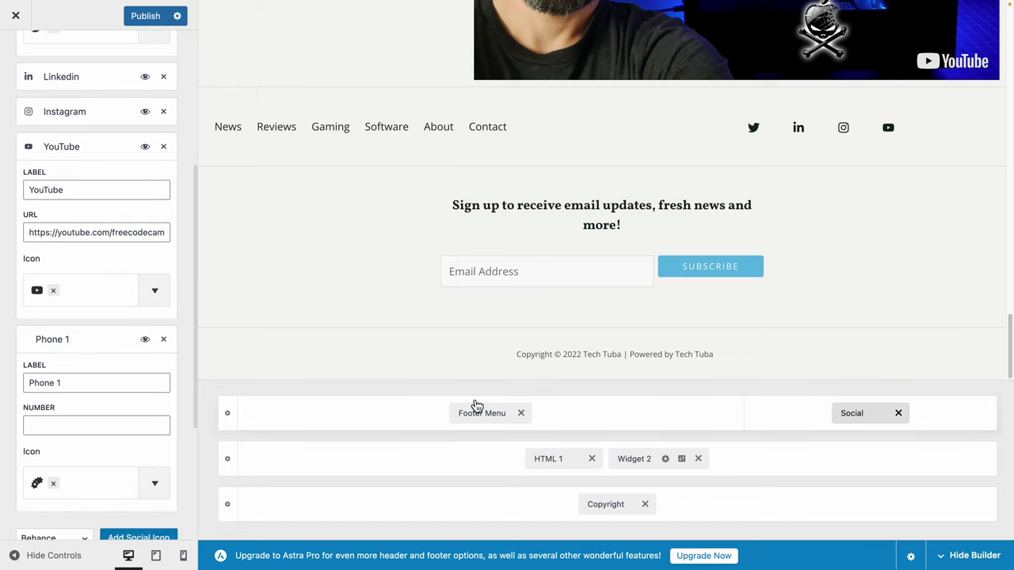
scroll(118, 471, down, 6)
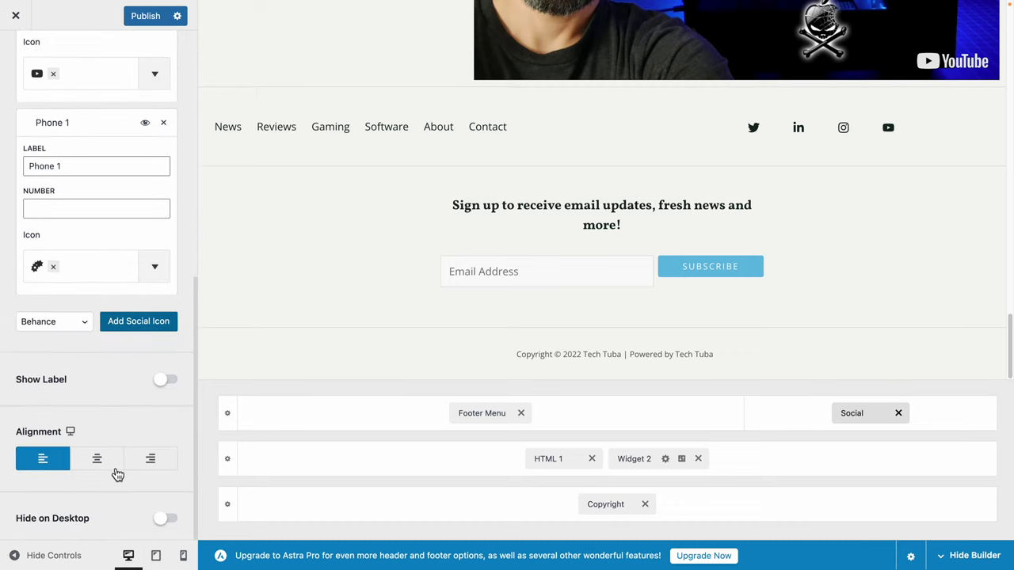
scroll(117, 473, up, 12)
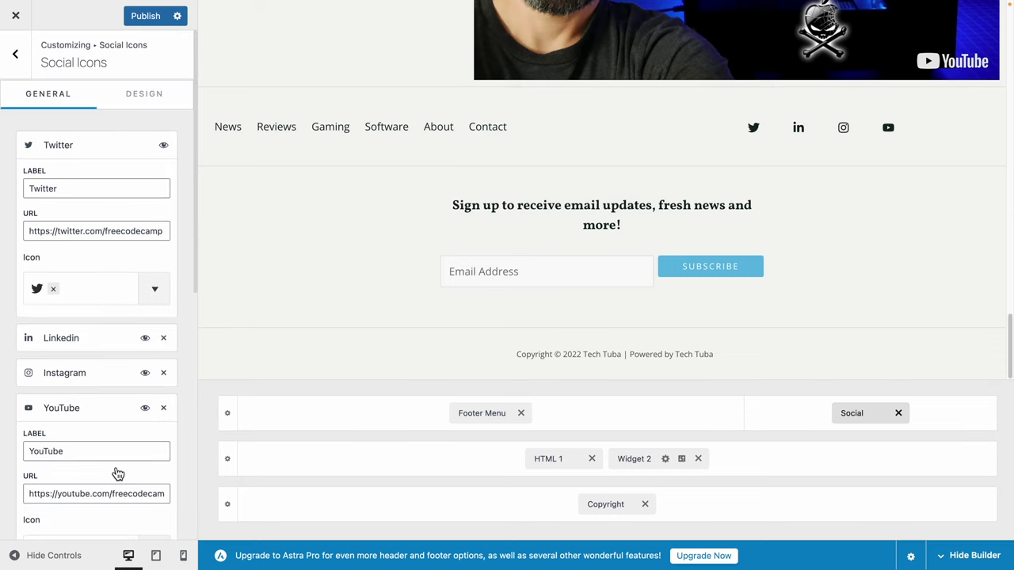
scroll(113, 384, down, 8)
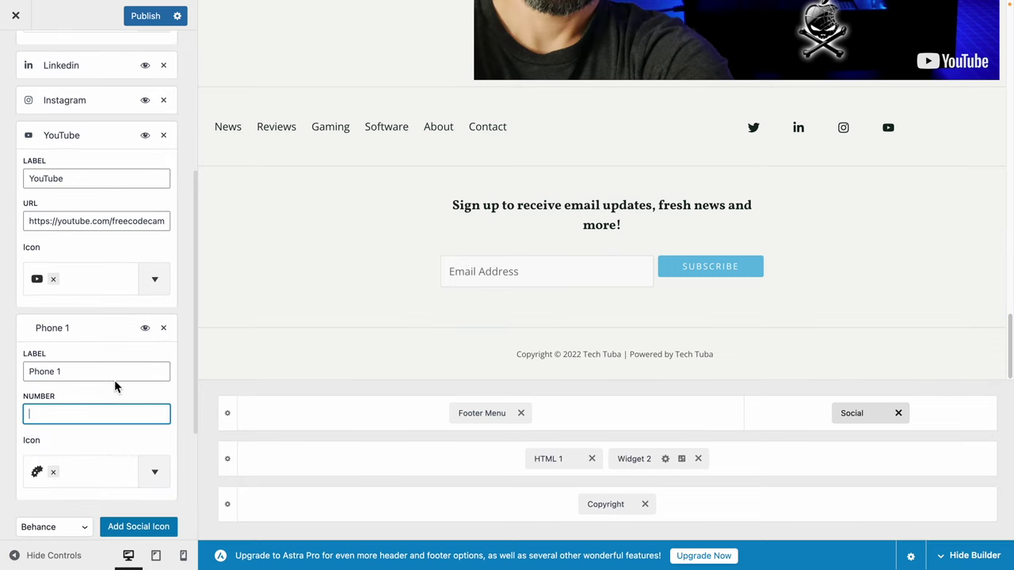
click(164, 329)
scroll(118, 412, up, 5)
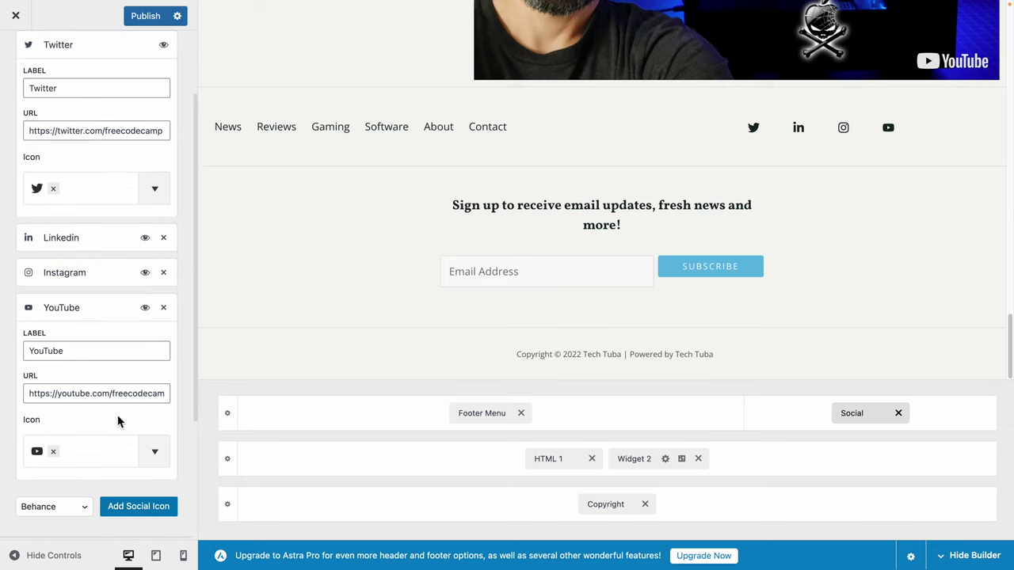
click(165, 274)
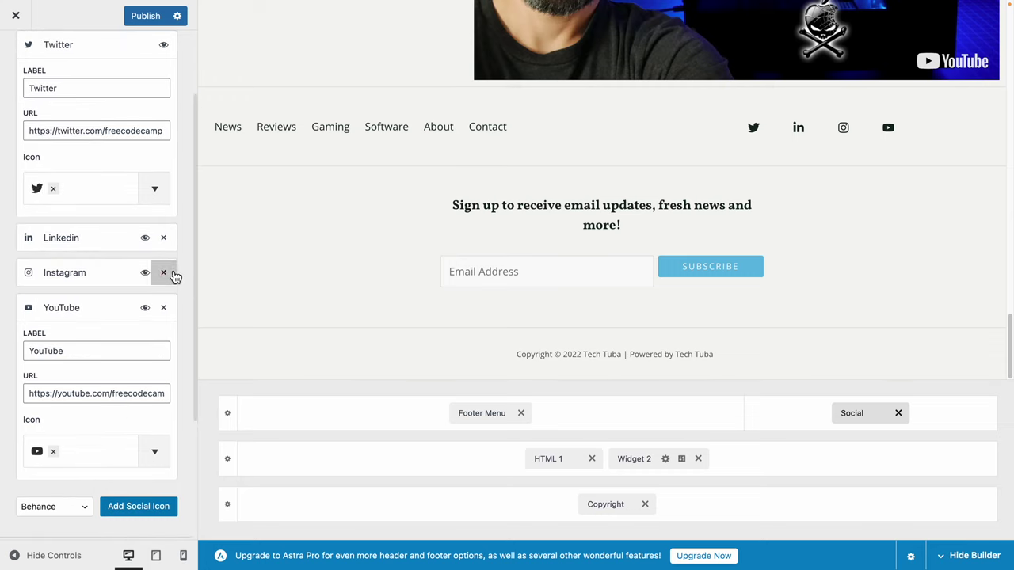
click(165, 239)
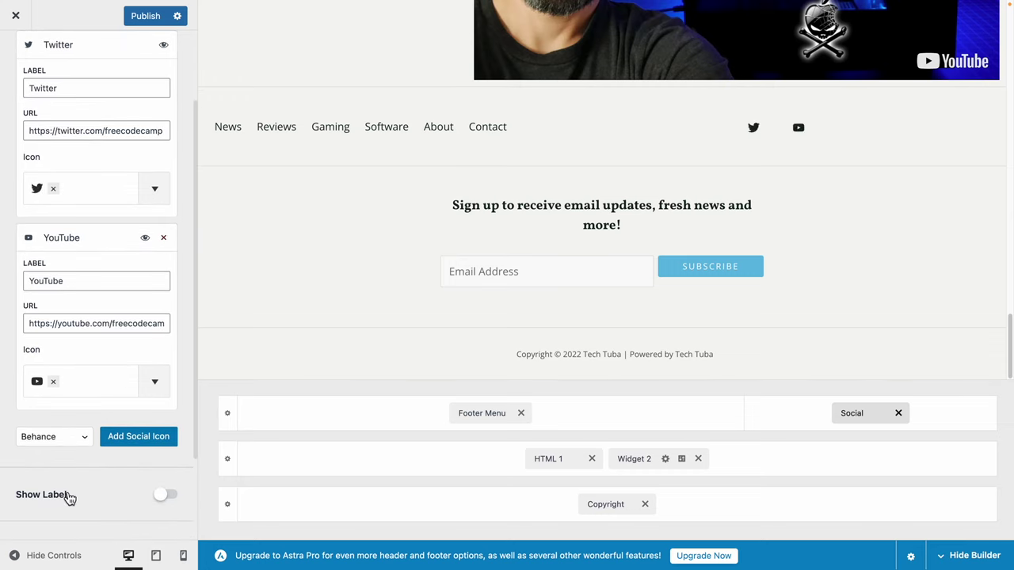
scroll(98, 515, down, 2)
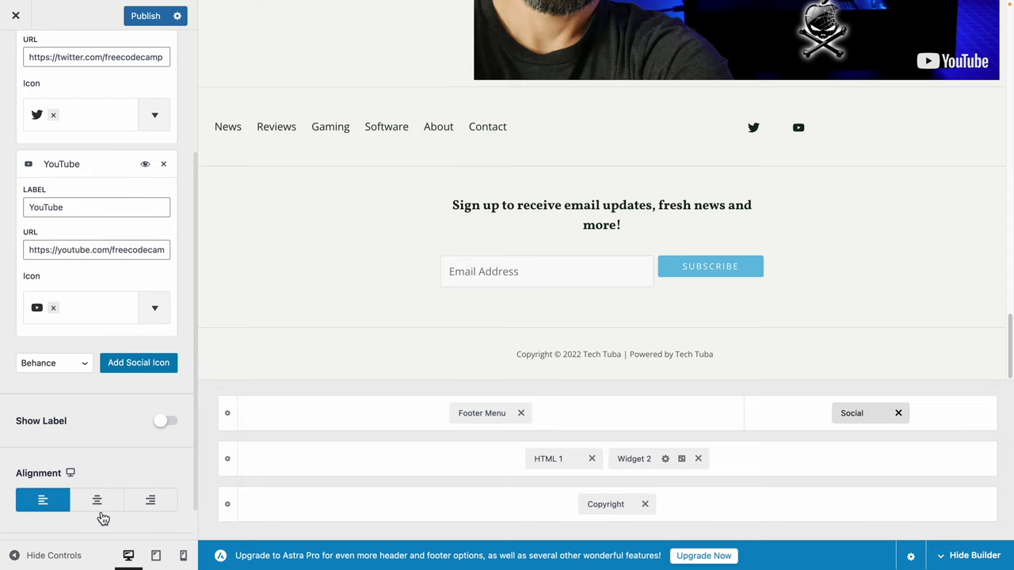
scroll(100, 507, up, 3)
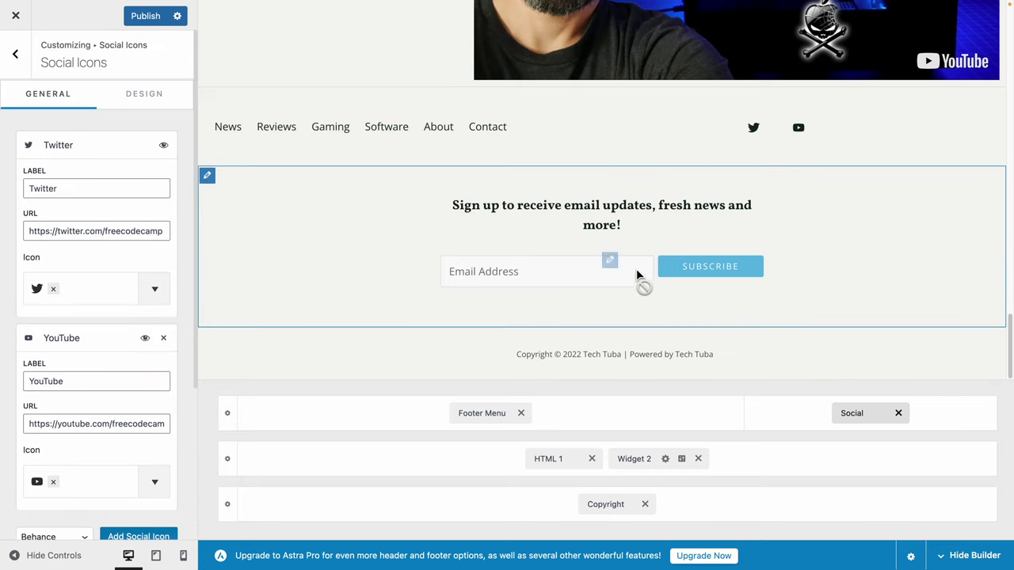
Replace the wordy end of the footer signup heading with 'news!' so it reads 'Sign up to receive news!'.
click(564, 466)
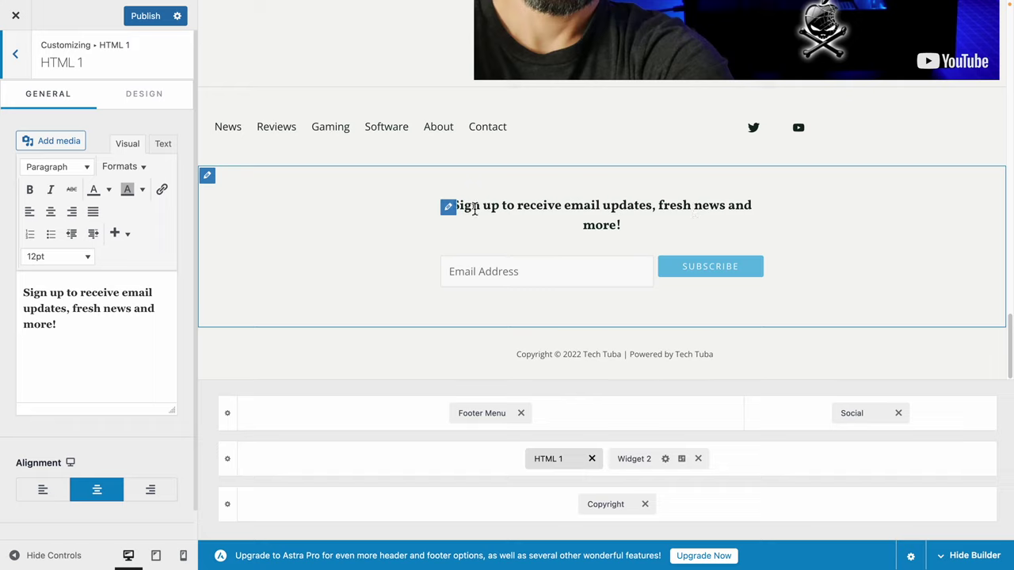
drag(111, 342, 126, 299)
text(news)
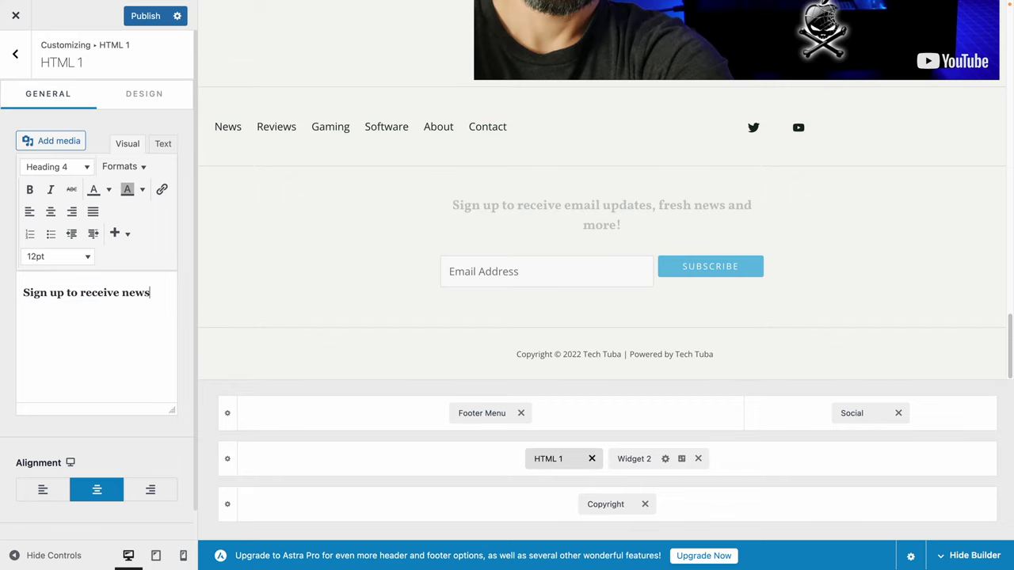
text(!)
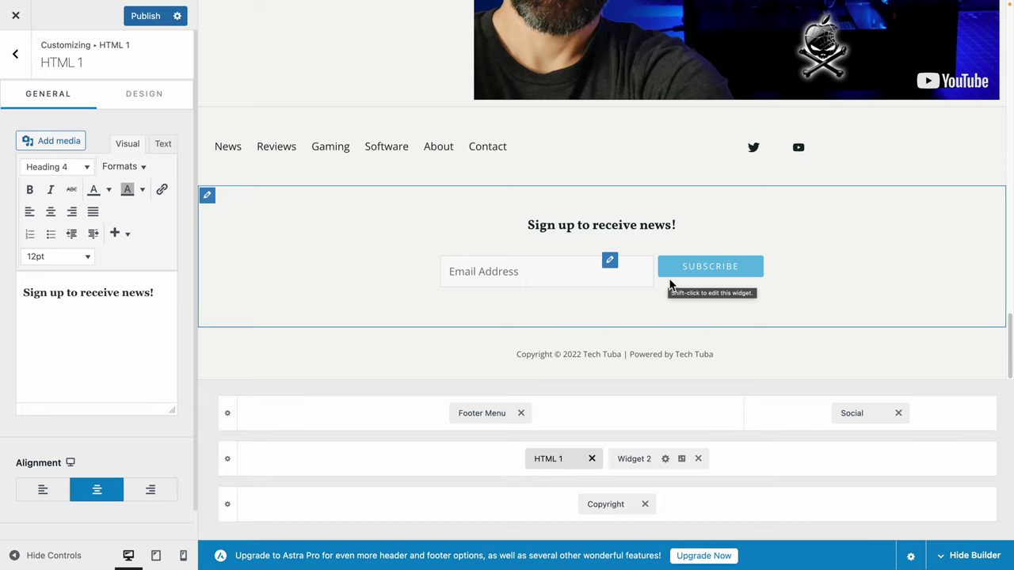
click(611, 505)
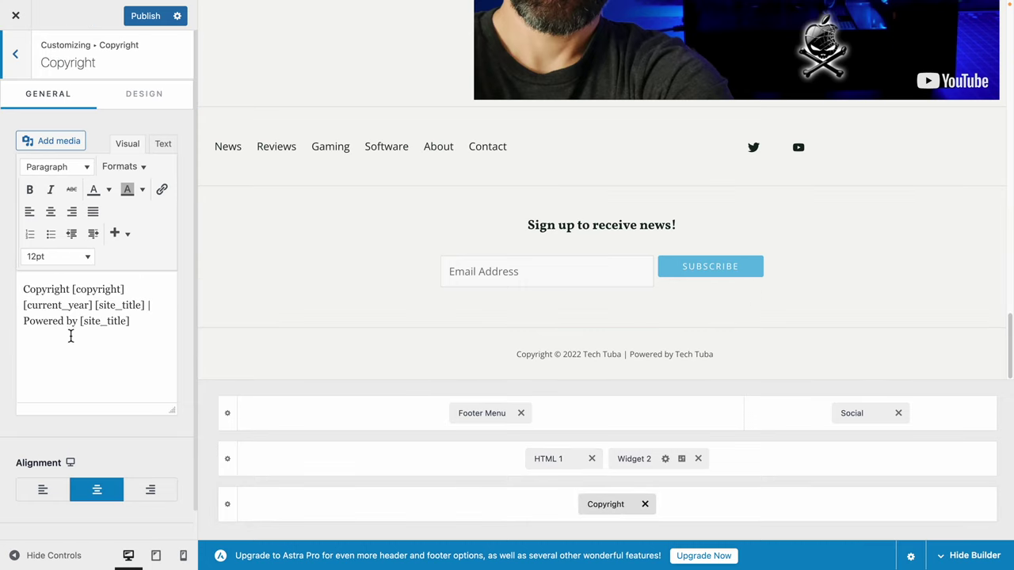
Change 'Powered by' to 'Created by' in the footer copyright text and publish the changes.
click(59, 293)
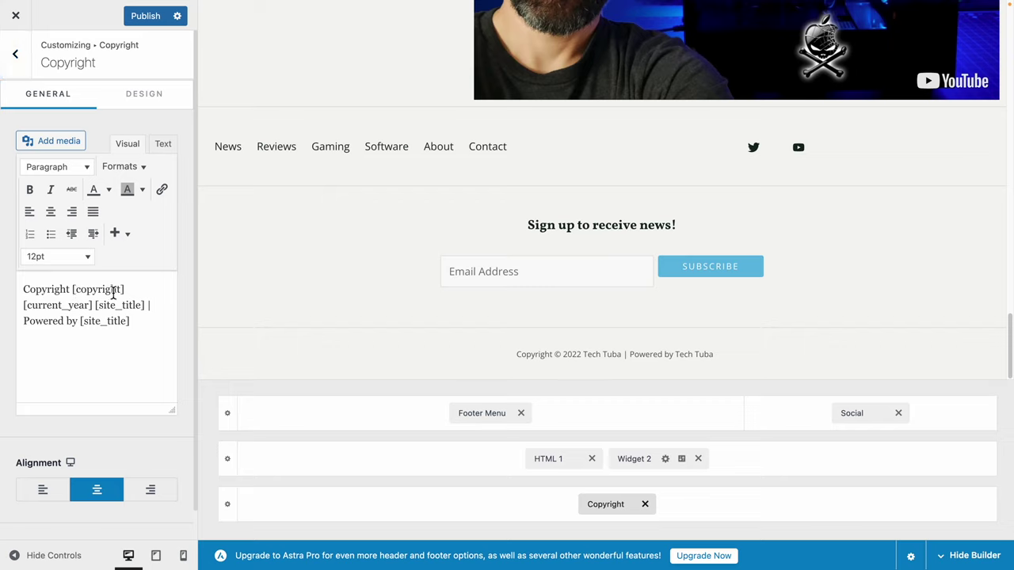
drag(125, 293, 76, 295)
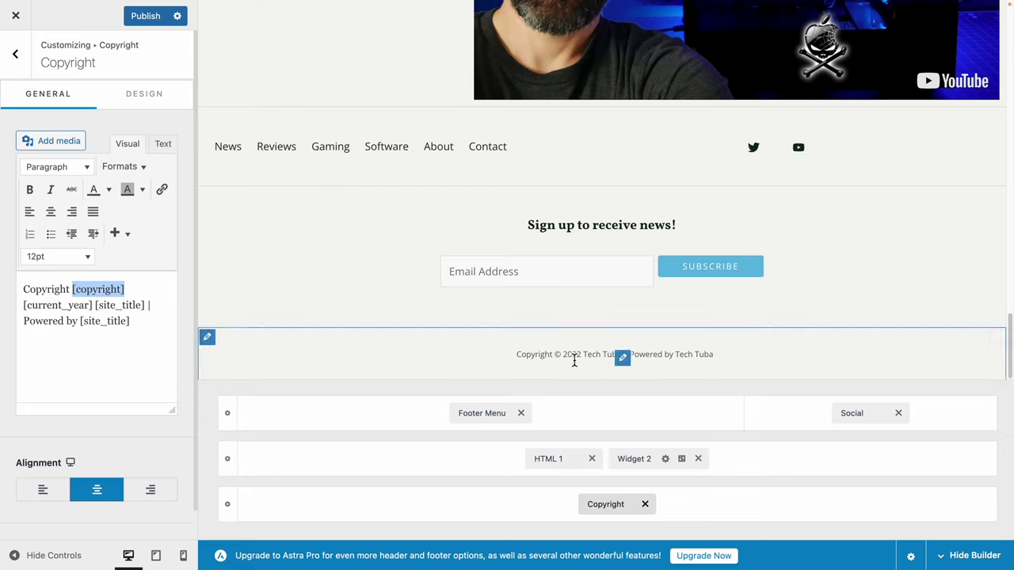
click(61, 306)
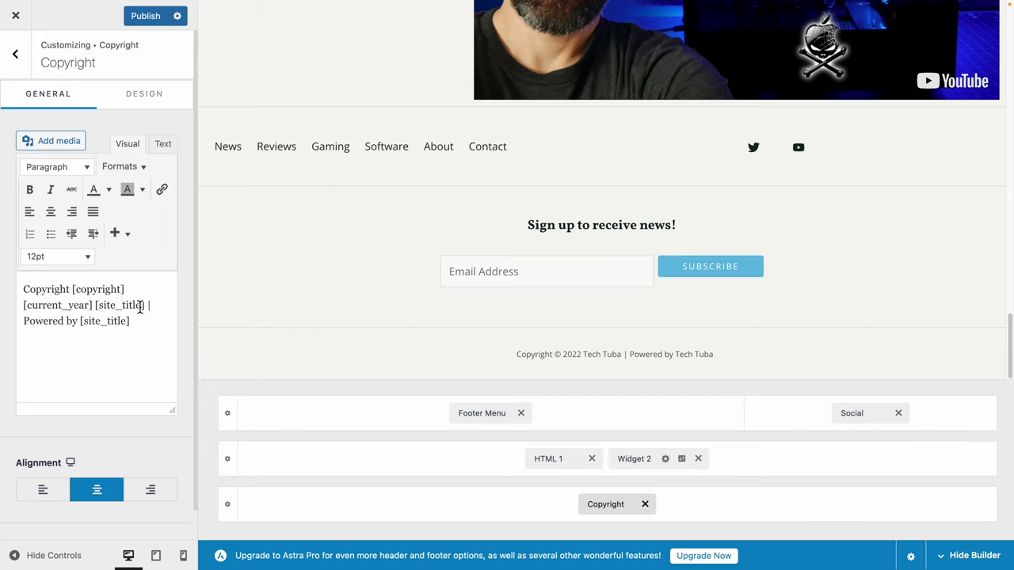
drag(147, 306, 98, 308)
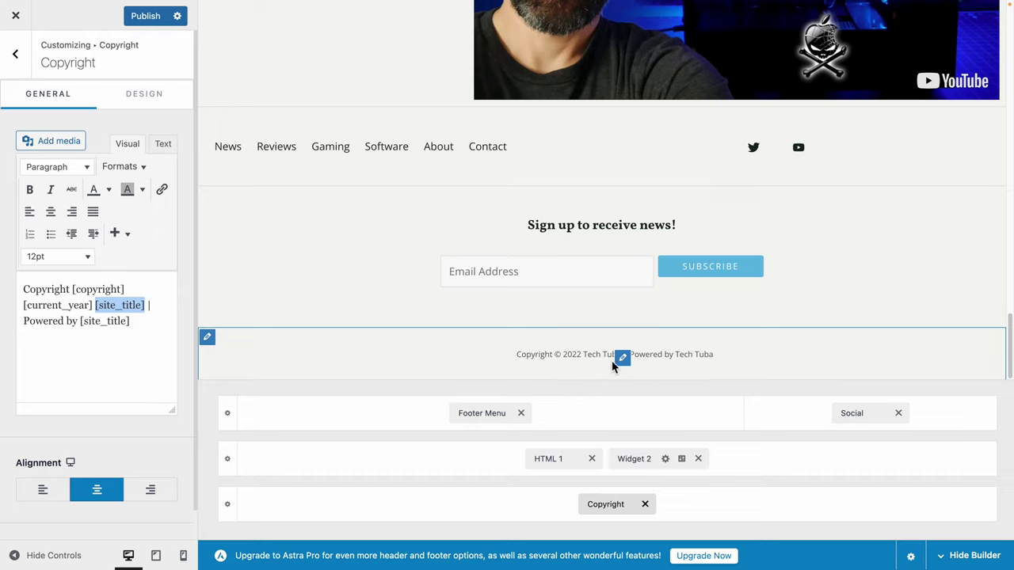
double_click(51, 325)
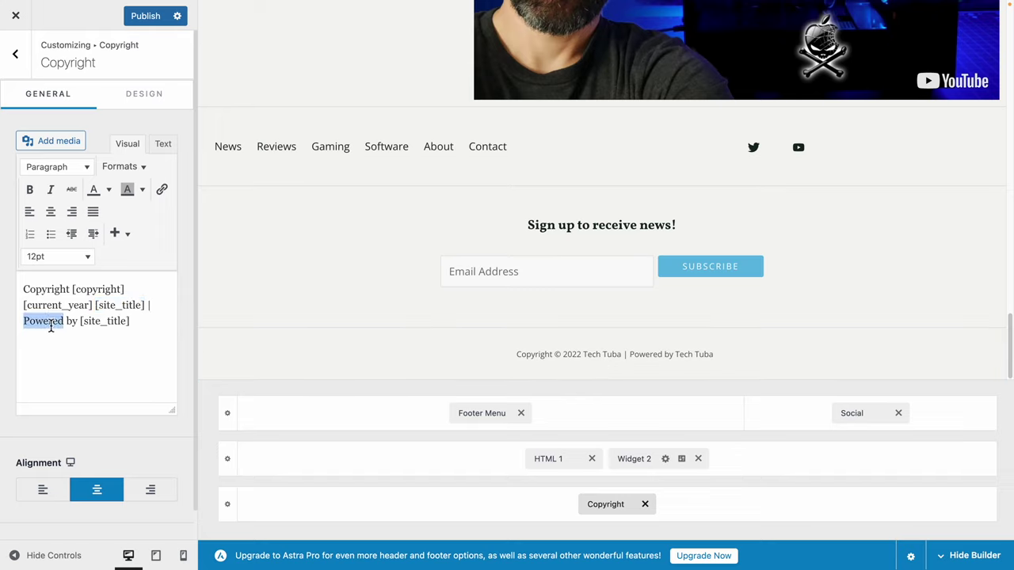
text(Created)
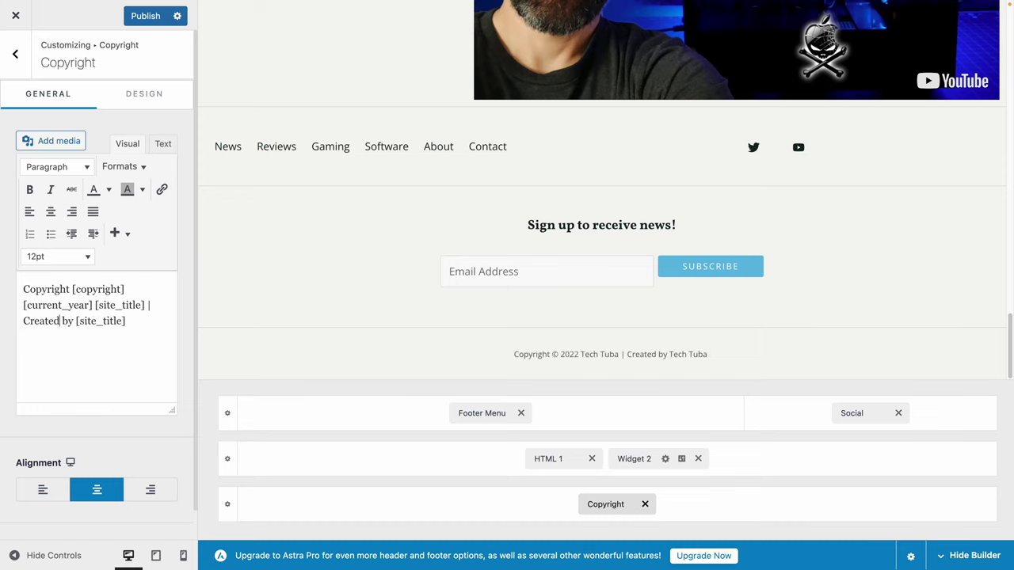
click(152, 27)
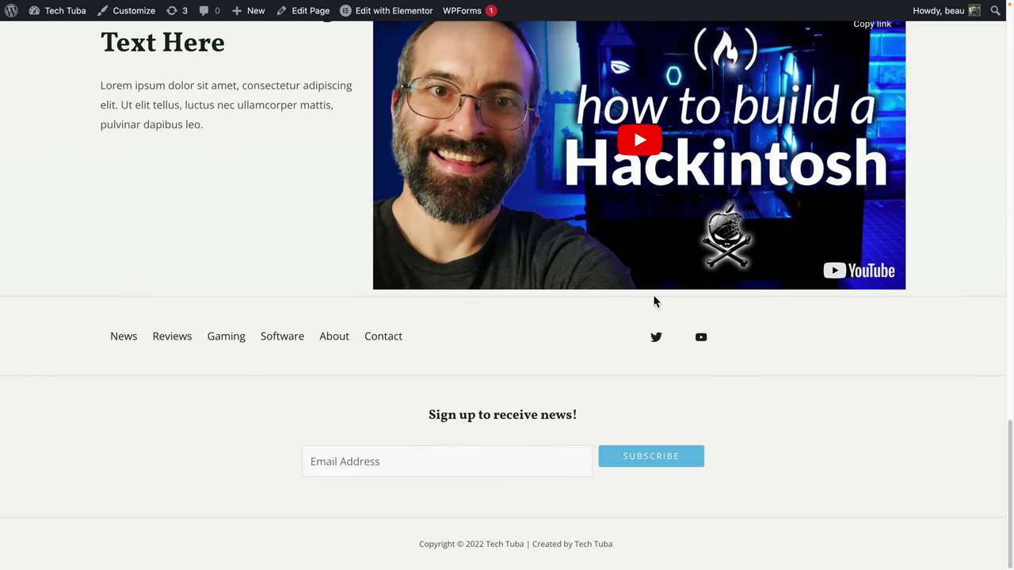
Exit full screen, view the Reviews, Gaming and Software category pages, then return to Permalink Settings.
scroll(380, 385, up, 20)
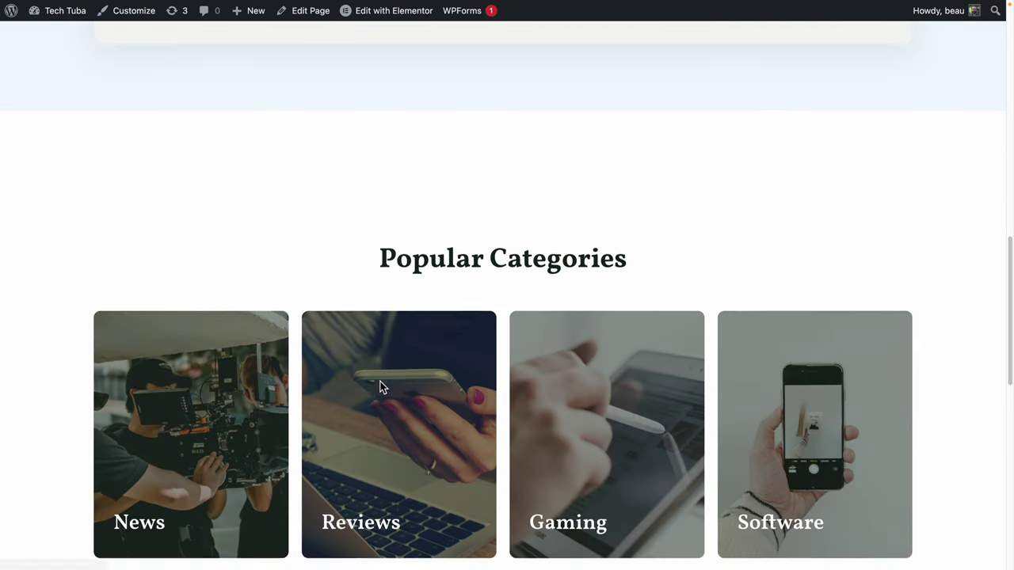
scroll(372, 388, up, 3)
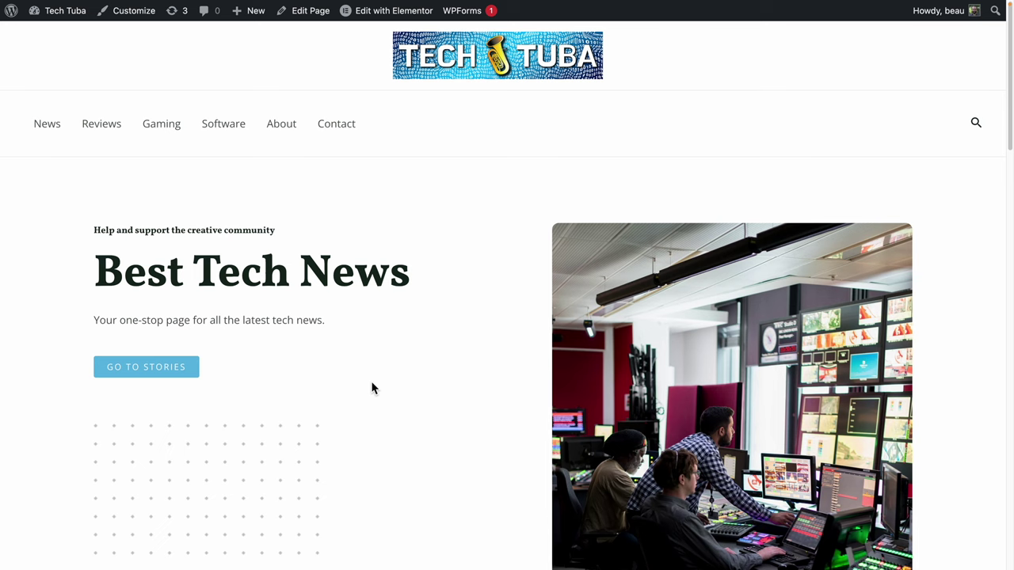
key(ctrl+super+f)
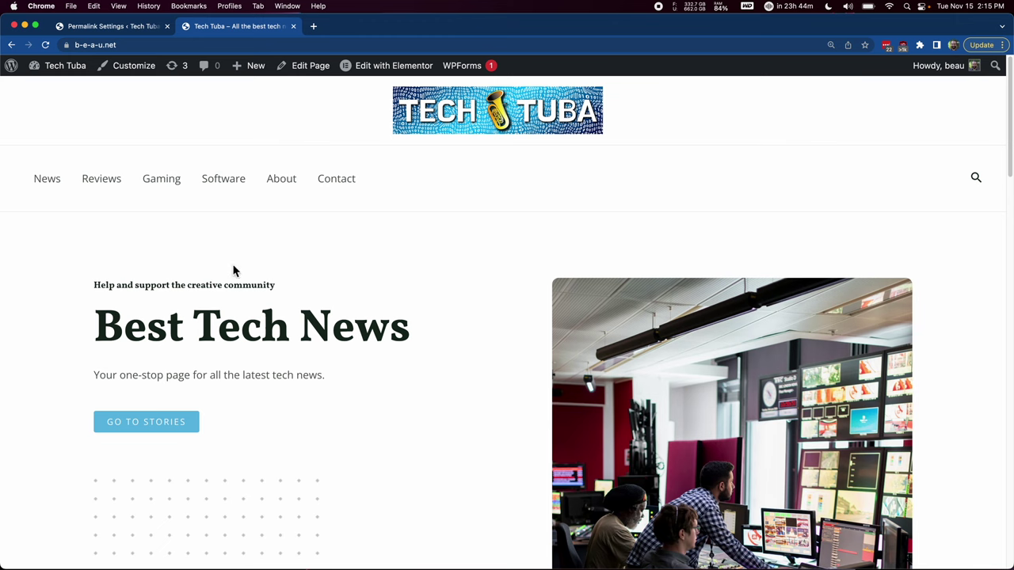
click(99, 184)
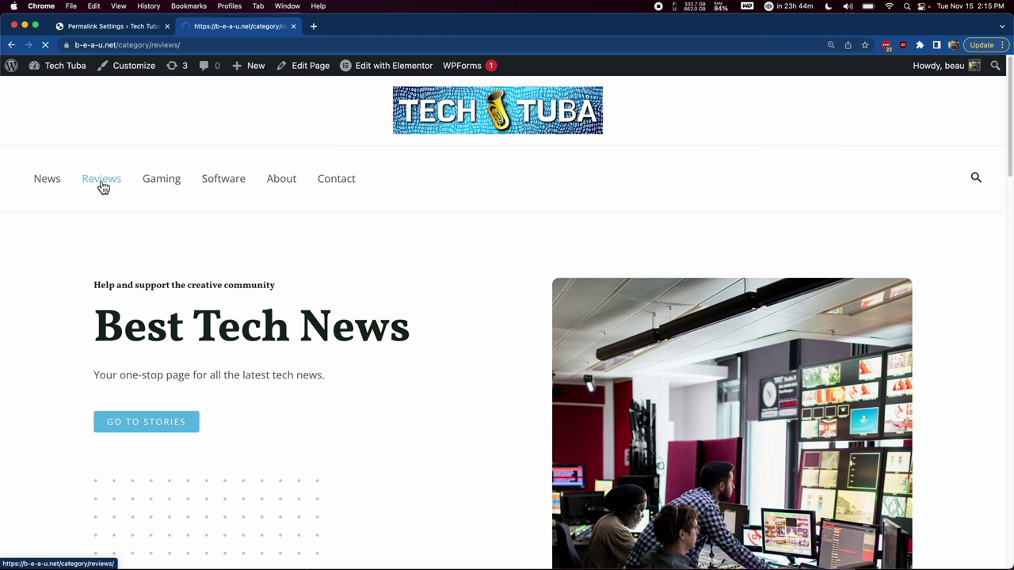
scroll(143, 398, down, 10)
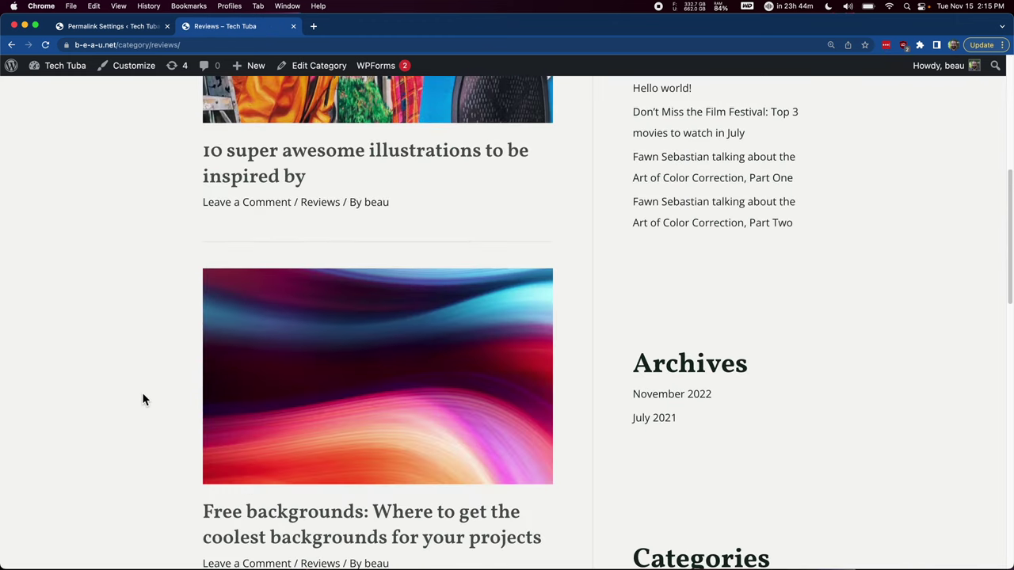
scroll(142, 398, up, 10)
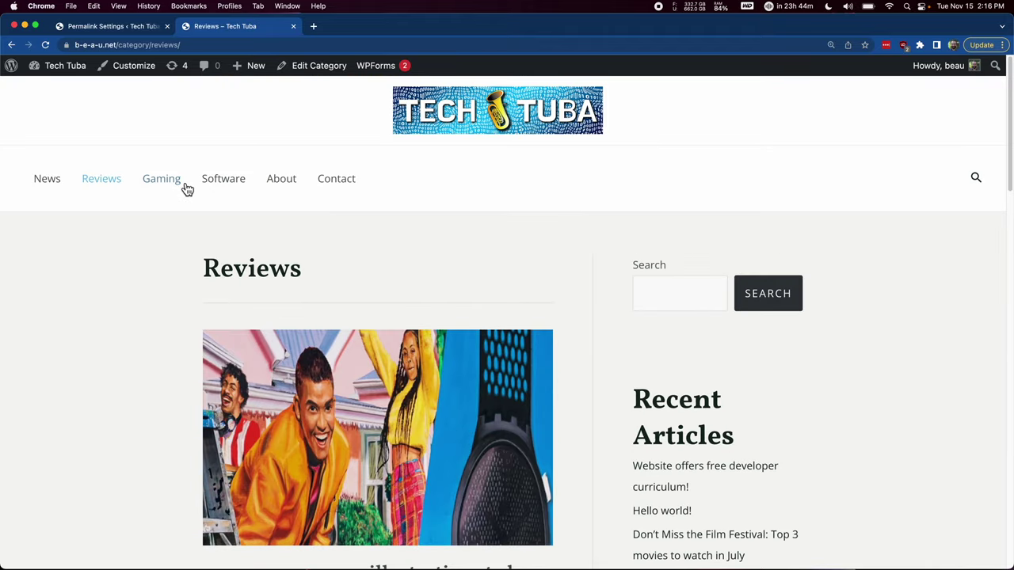
click(183, 185)
click(229, 181)
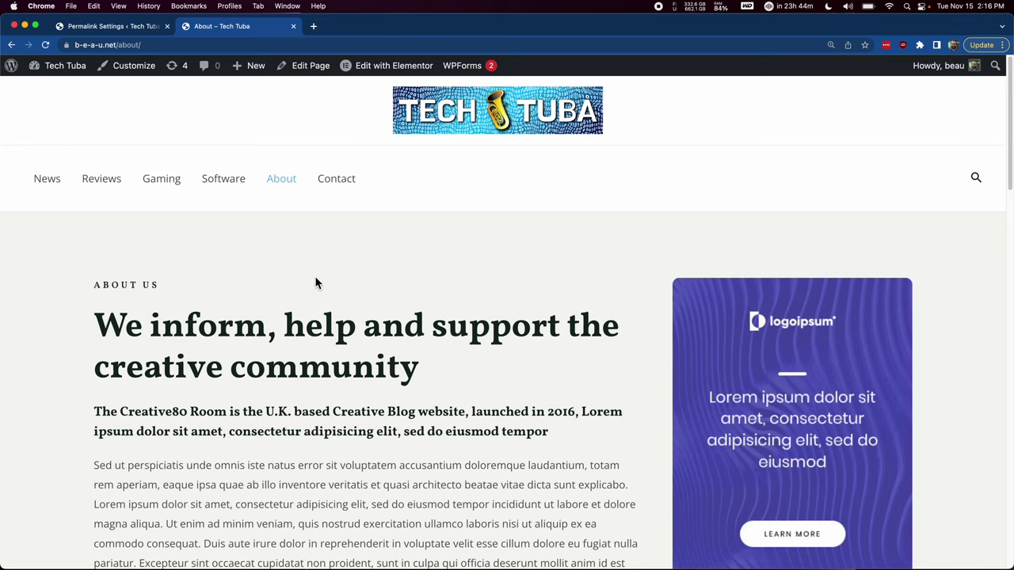
click(101, 28)
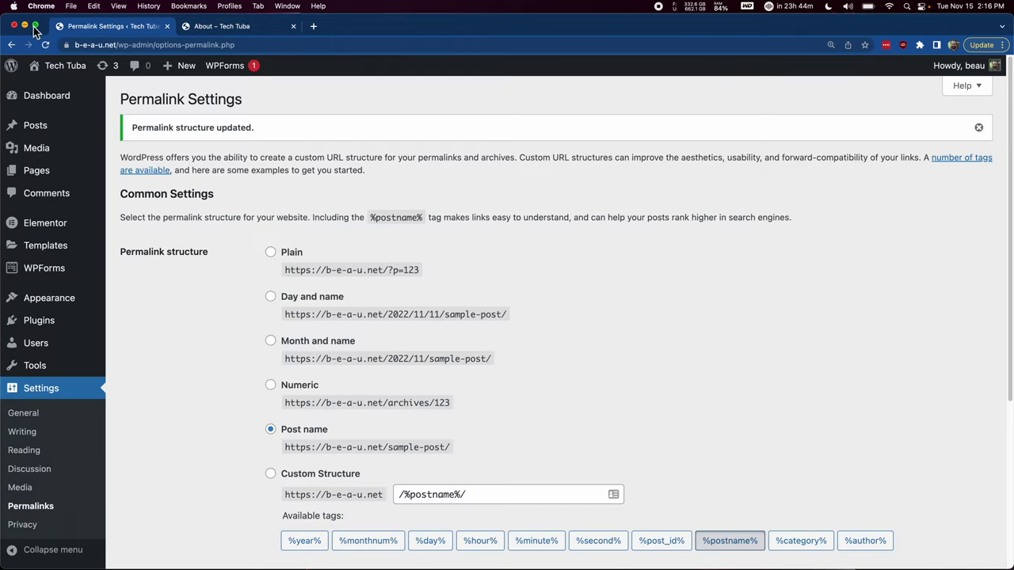
Trash the Podcasts page from All Pages, dismiss the Elementor notice and start a new page.
click(35, 26)
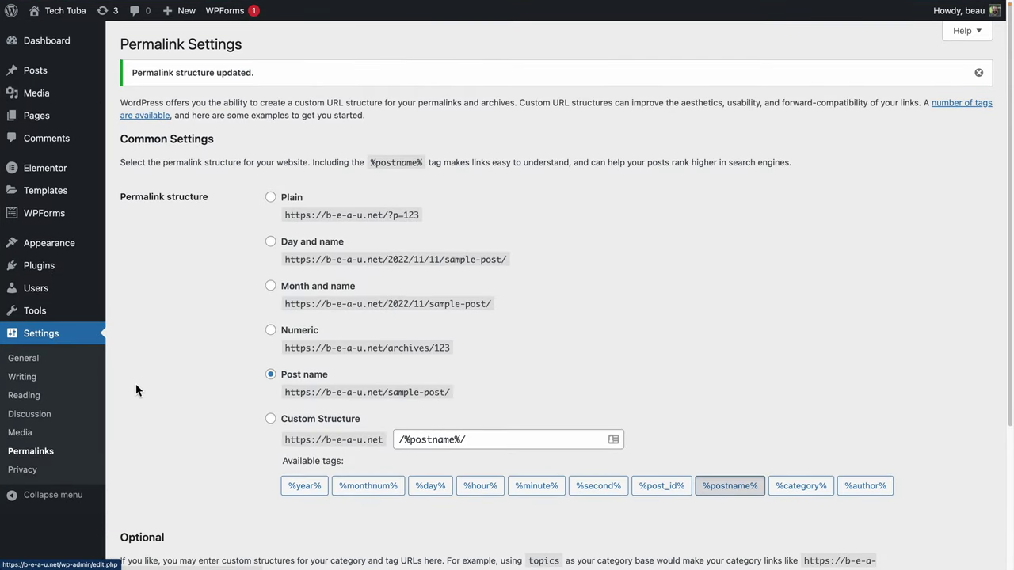
click(32, 123)
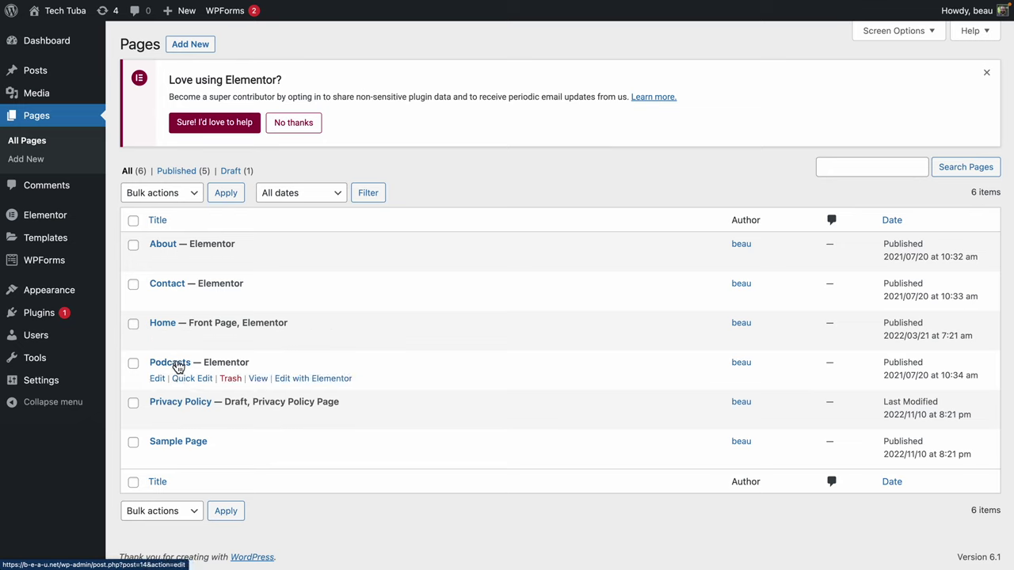
click(134, 365)
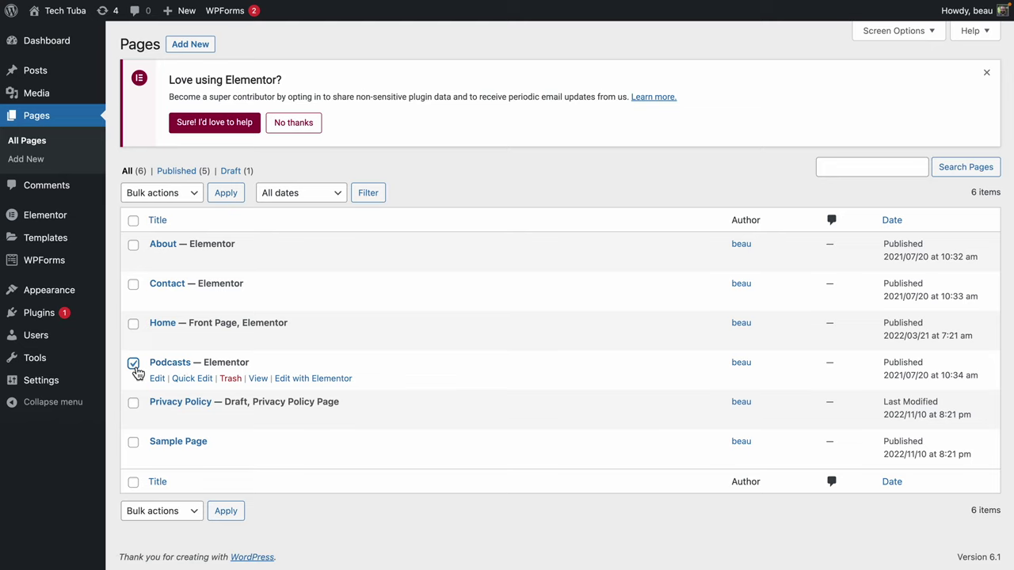
click(239, 384)
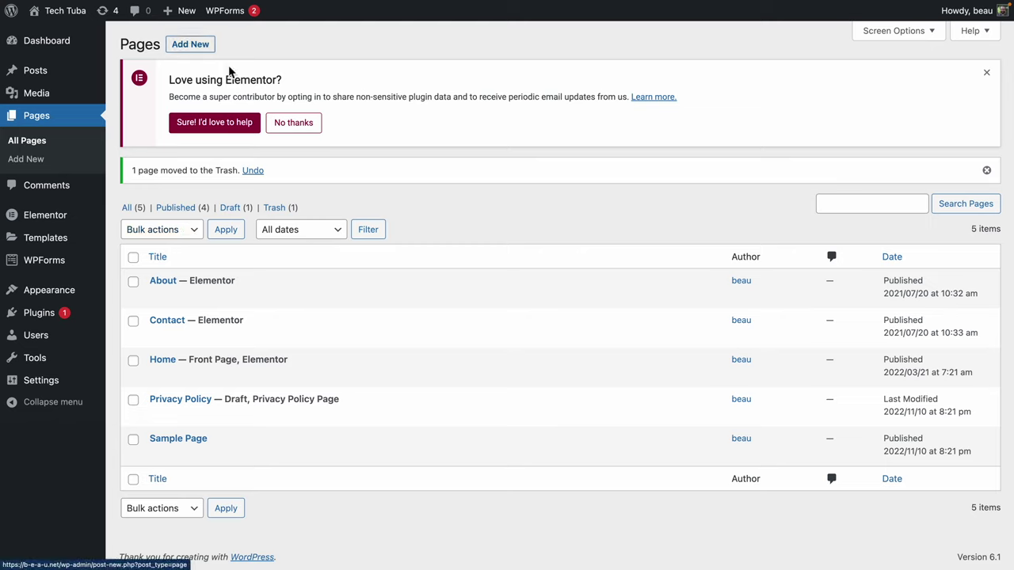
click(986, 73)
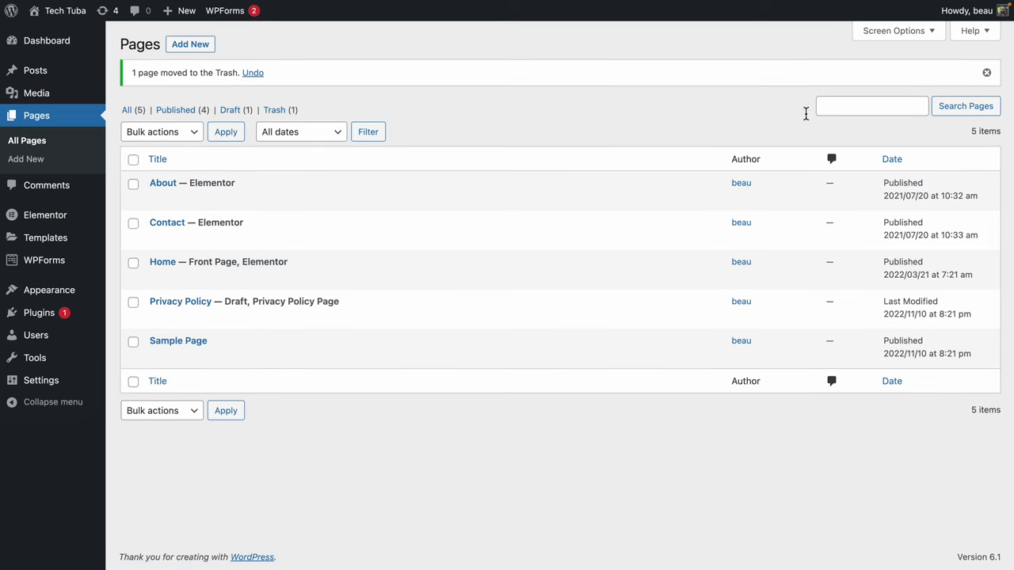
click(189, 51)
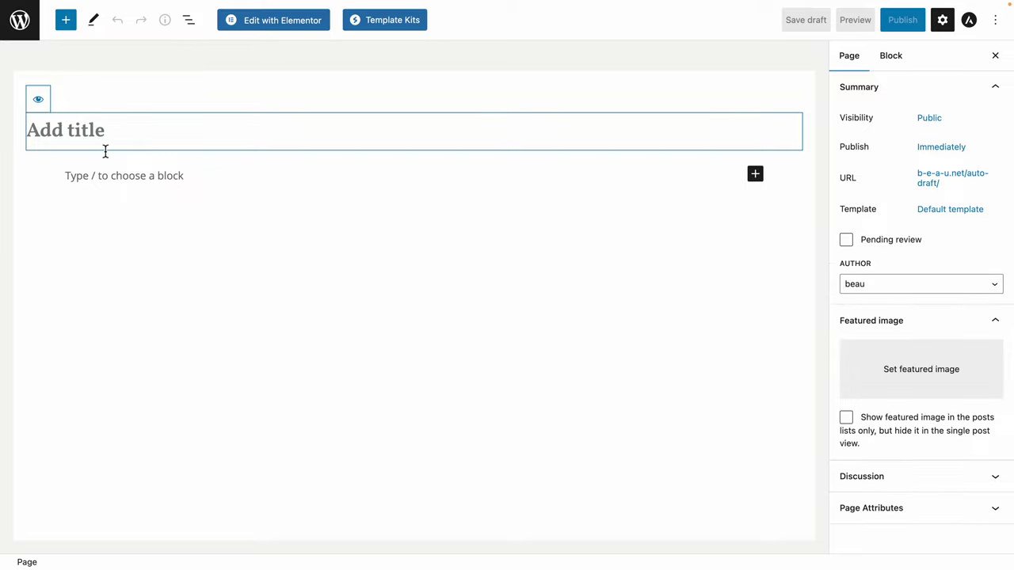
Title the page 'Consulting' and write 'I offer consulting services. If you want to schedule a meeting, click the link below.'.
text(Conso)
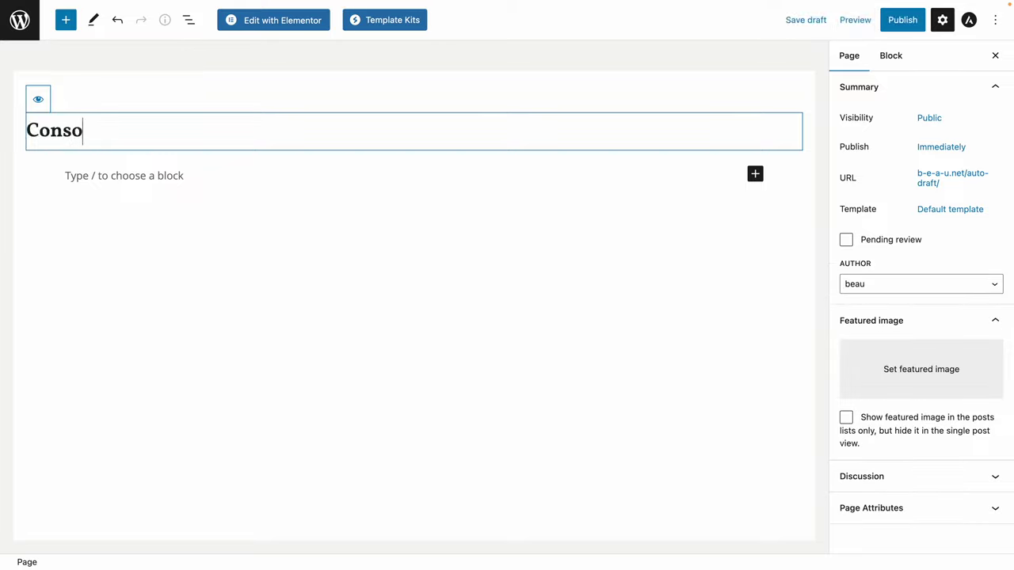
key(BackSpace)
text(ulting)
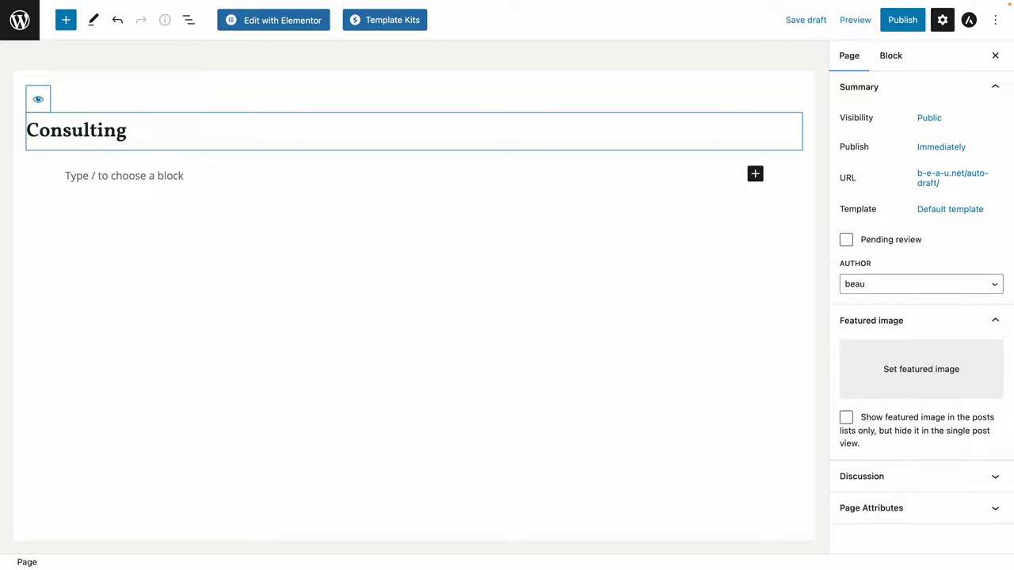
click(269, 227)
click(223, 184)
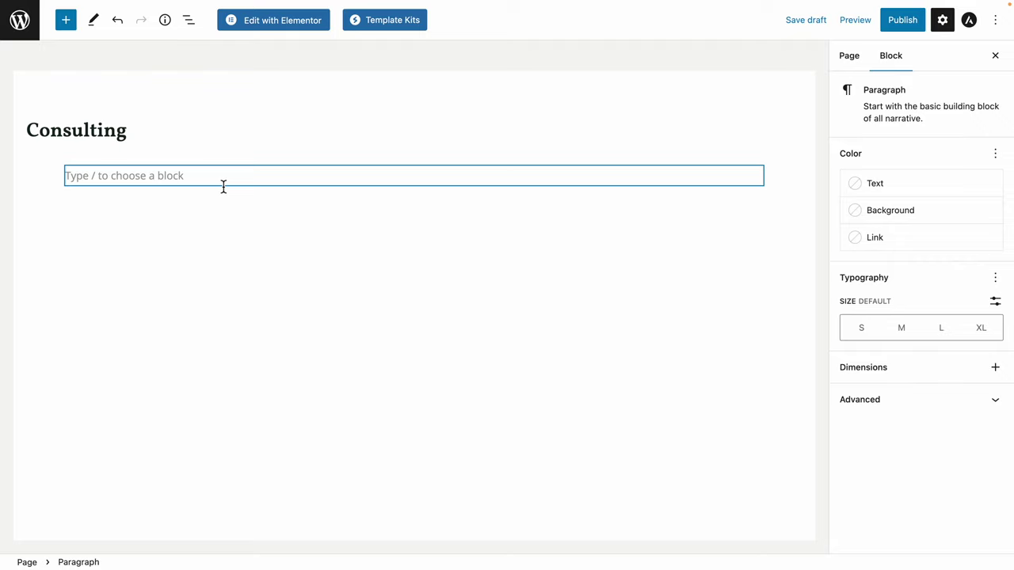
text(I offer co)
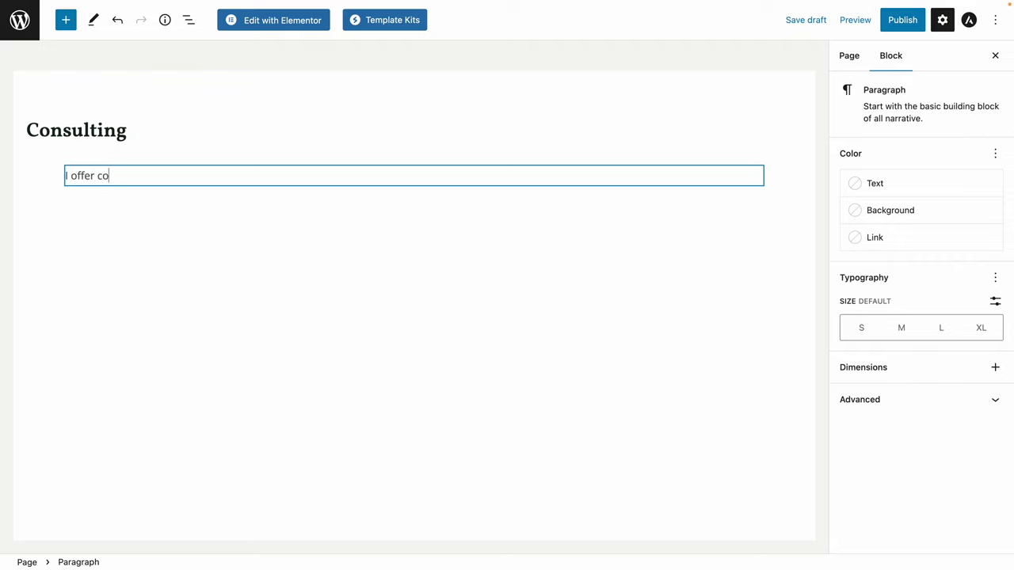
text(nsulting services. If you want )
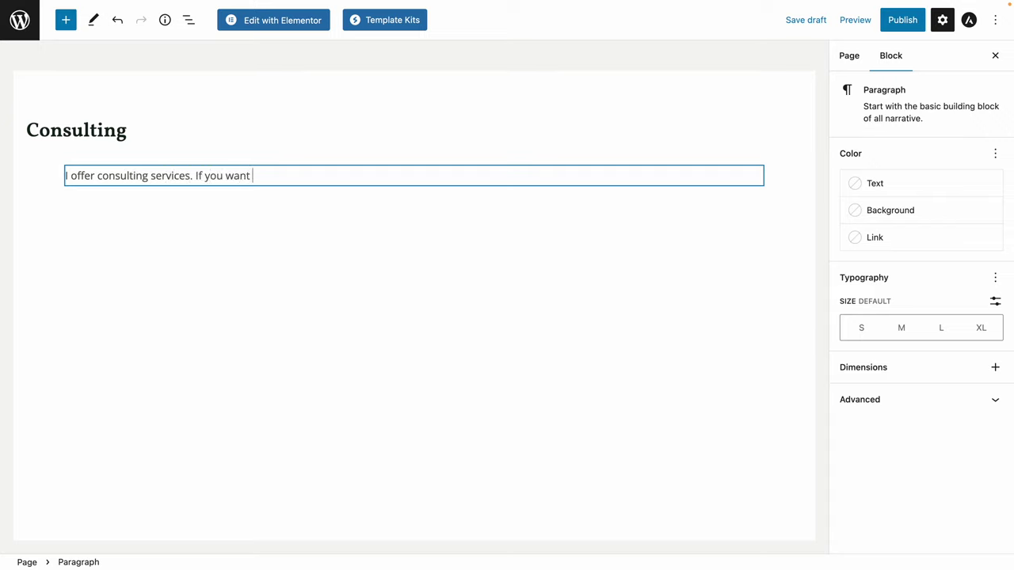
text(to schedule a meeting, click the li)
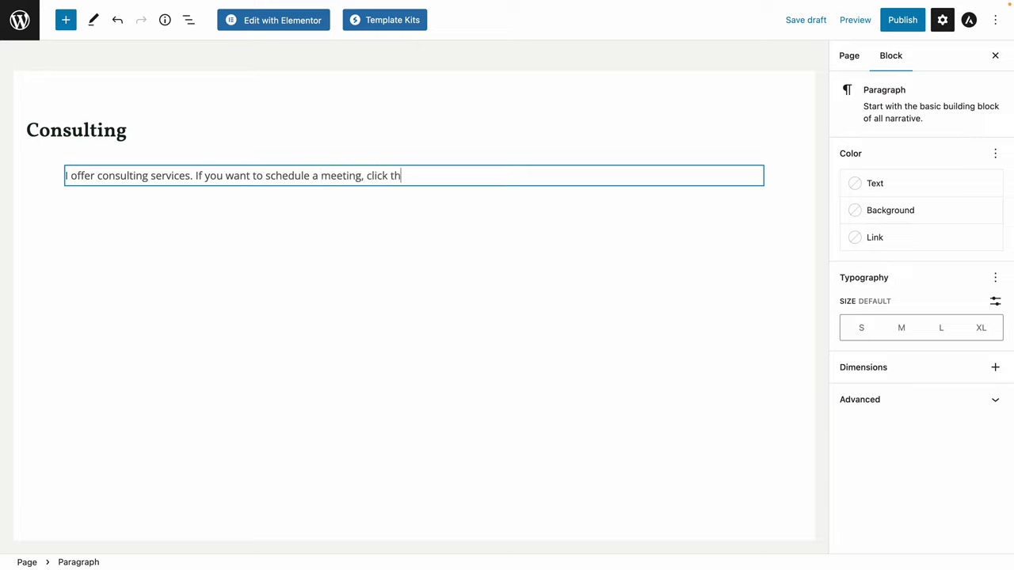
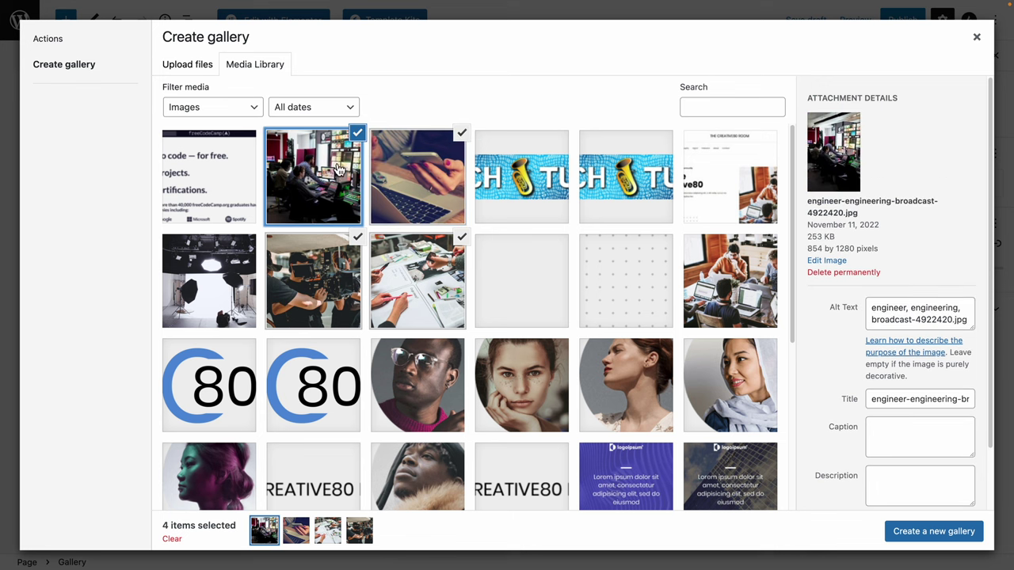
Deselect the four old images and select the glasses, hand-on-chin, profile and headscarf portraits.
click(357, 133)
click(460, 132)
click(462, 236)
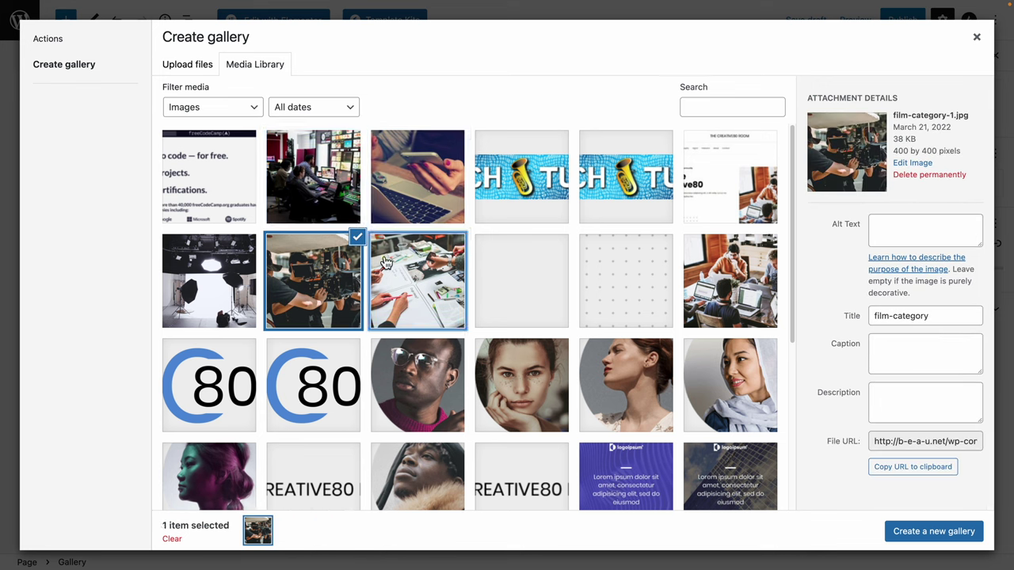
click(358, 237)
click(452, 379)
click(560, 384)
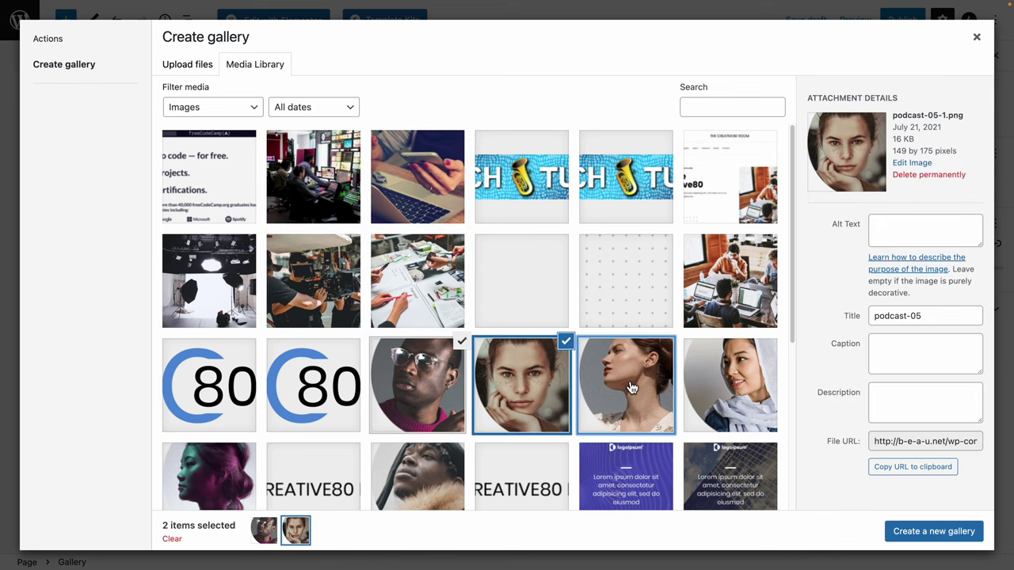
click(626, 386)
click(729, 385)
Create the portrait gallery, move the profile portrait to second place, and insert it.
click(967, 536)
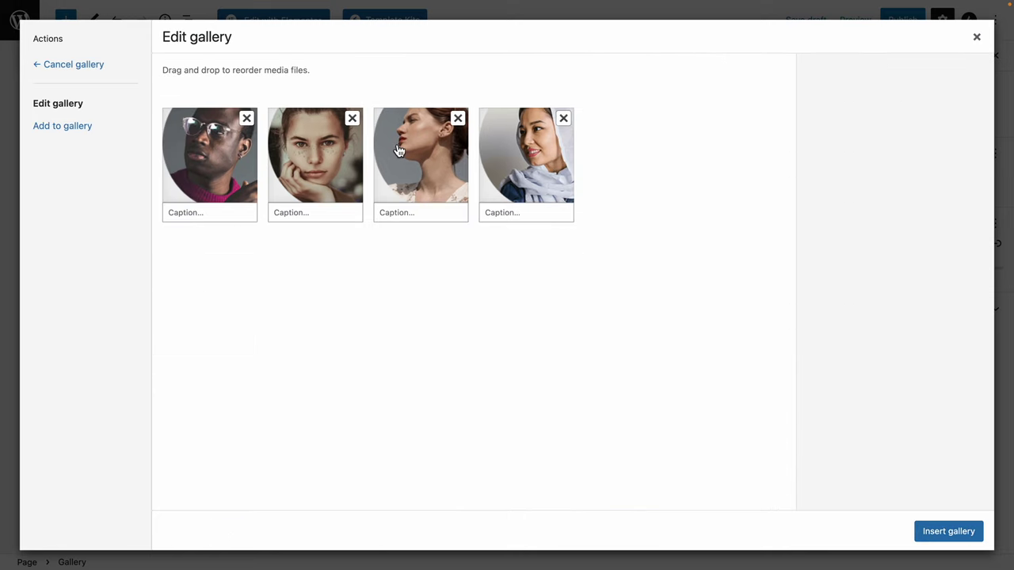
drag(389, 159, 282, 160)
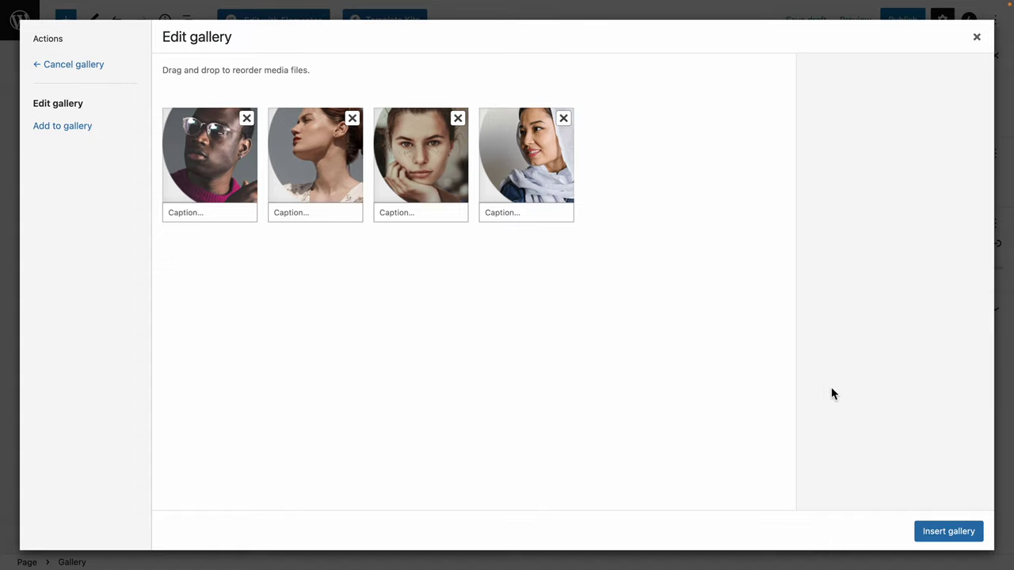
click(965, 538)
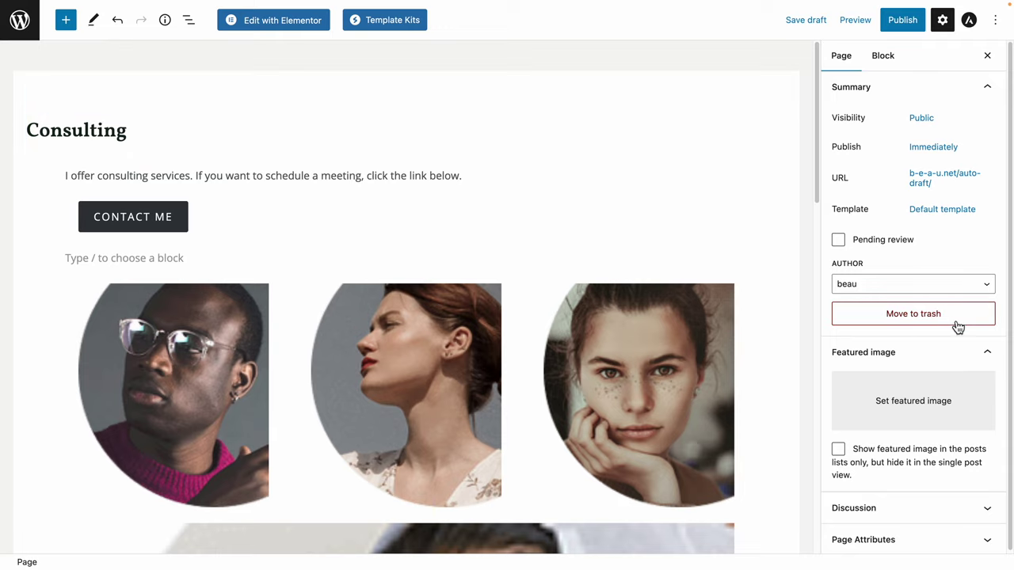
Keep 'consulting' as the page's permalink and publish the Consulting page.
click(950, 193)
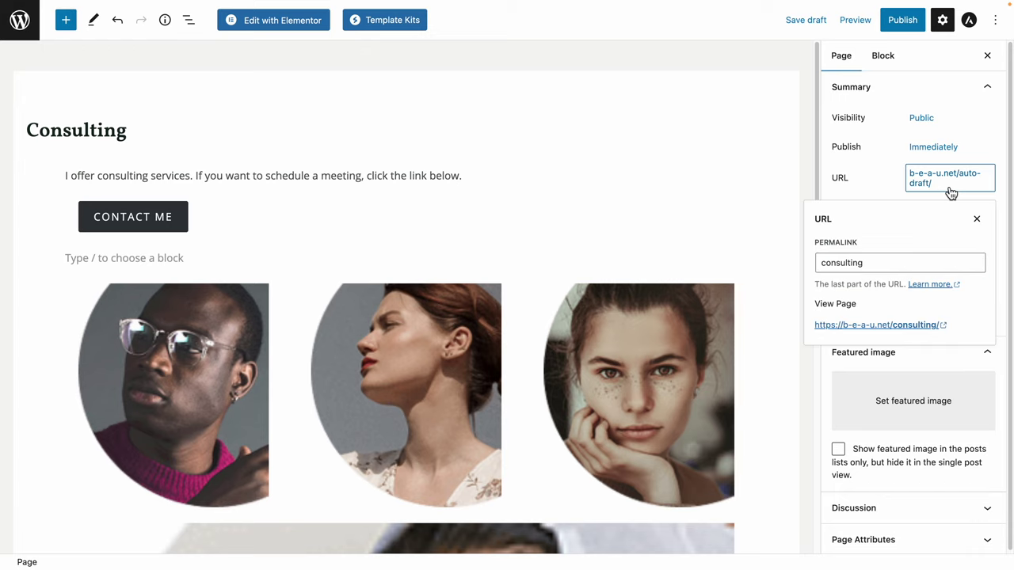
click(849, 263)
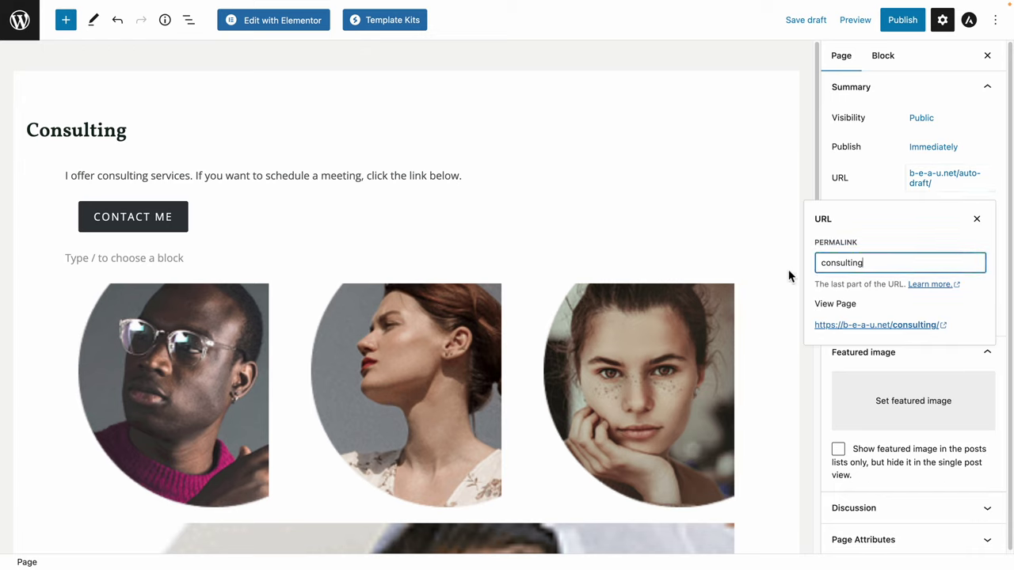
drag(873, 262, 816, 265)
click(865, 264)
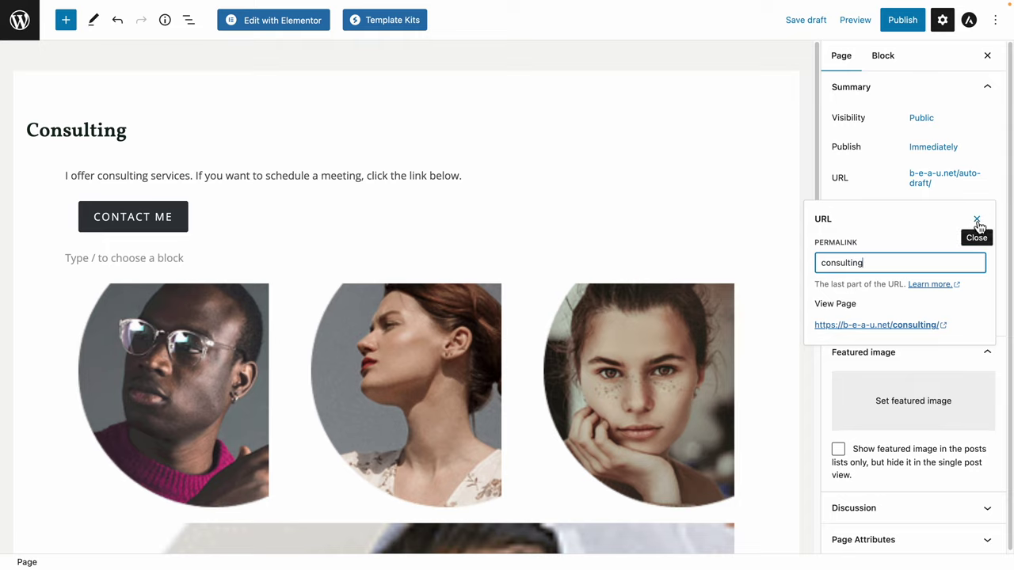
click(977, 222)
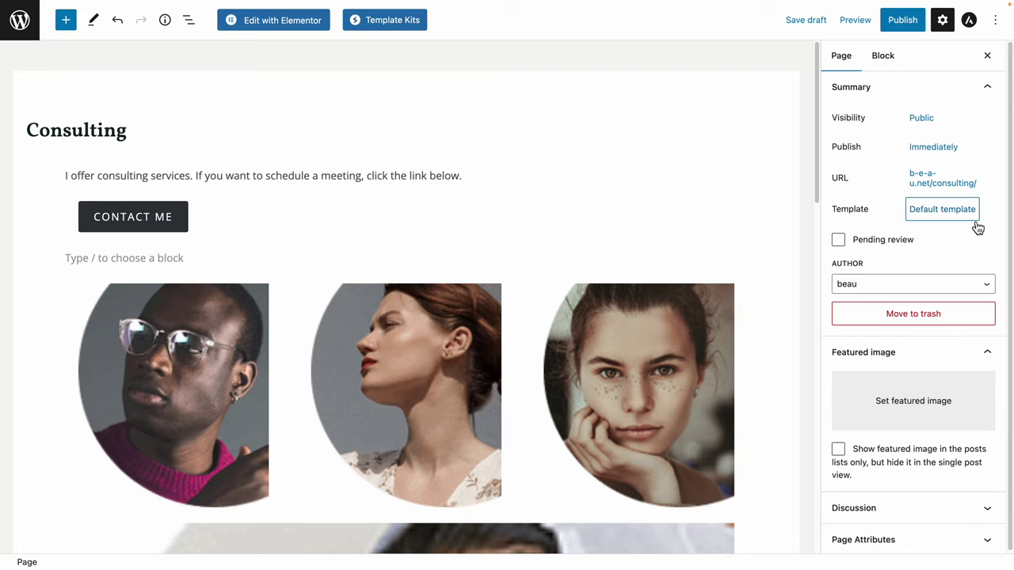
click(911, 29)
click(901, 29)
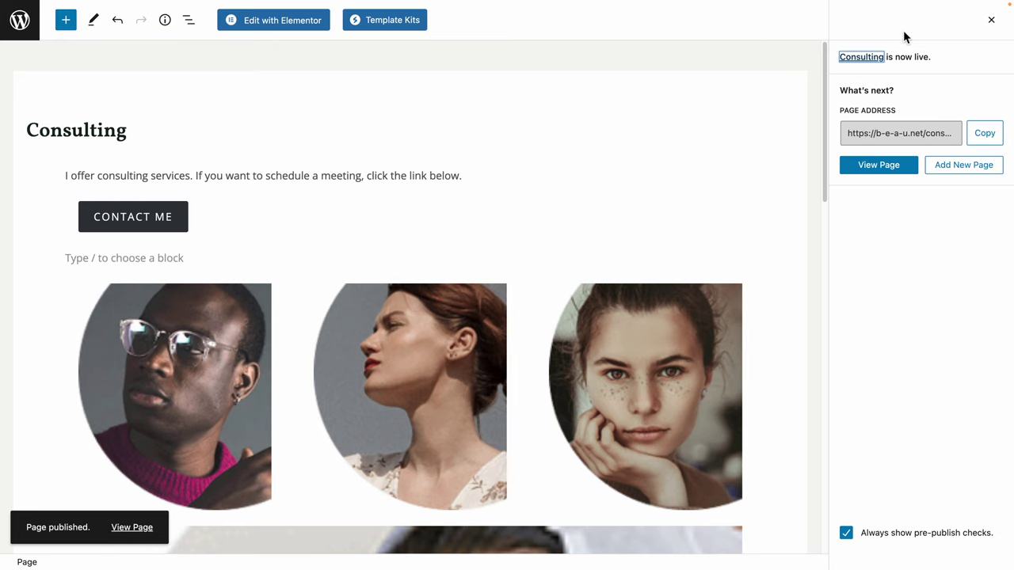
View the live Consulting page and test its CONTACT ME link before going back.
click(138, 532)
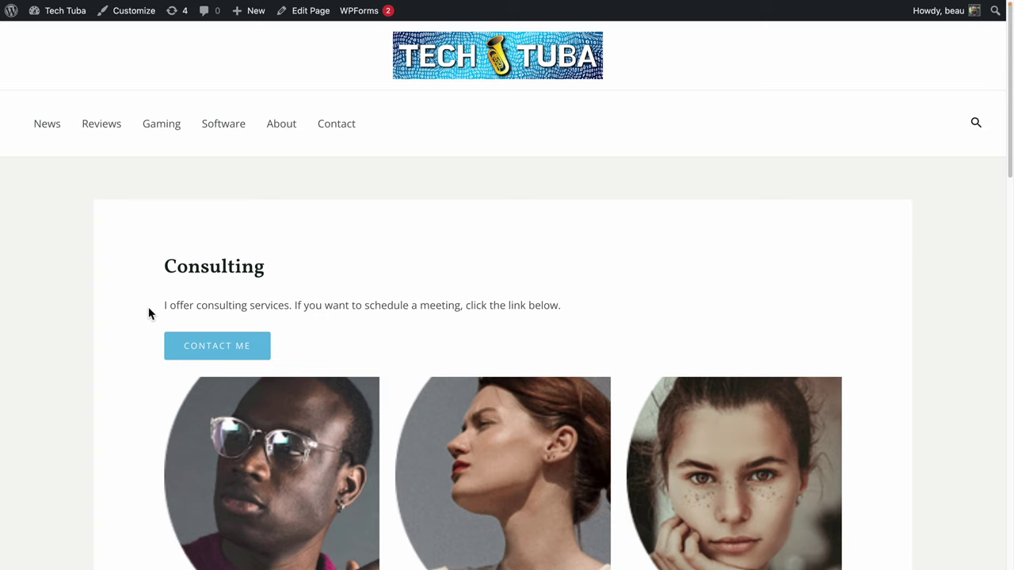
drag(148, 313, 562, 306)
click(436, 304)
click(233, 353)
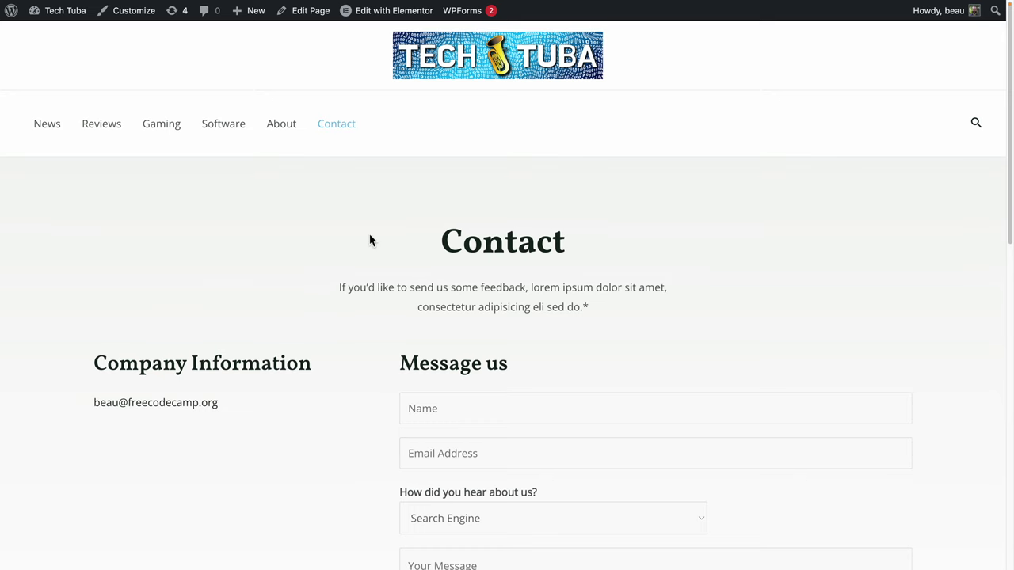
key(alt+Left)
Scroll through the portraits on the live page, then return to the About WordPress admin page.
scroll(494, 332, down, 5)
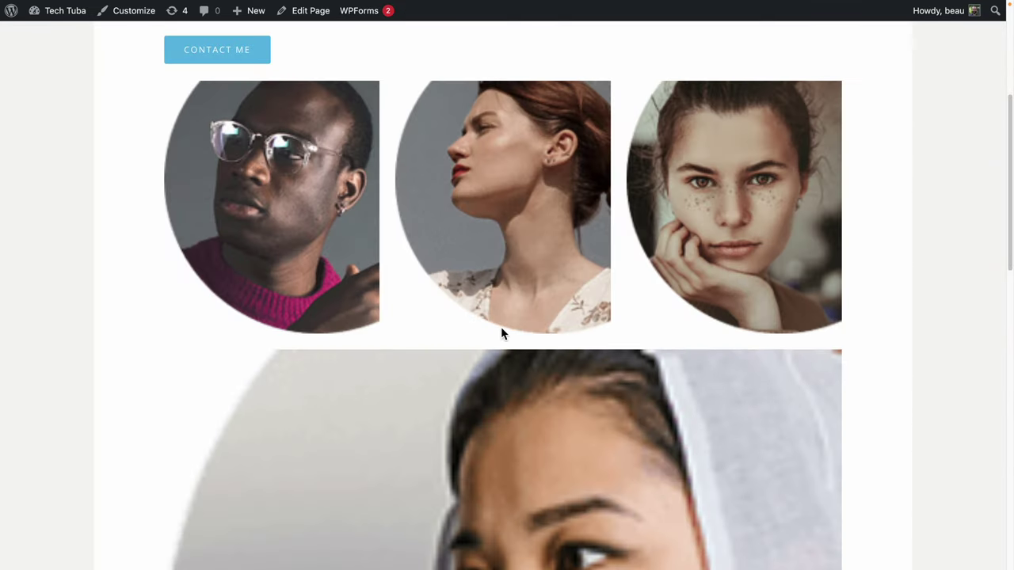
scroll(501, 333, down, 2)
scroll(445, 369, up, 6)
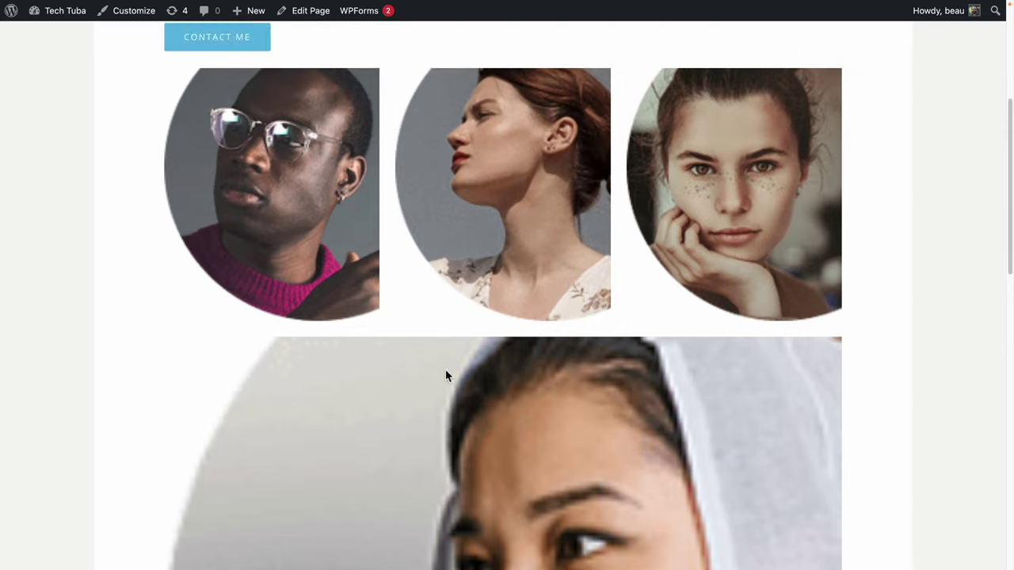
scroll(358, 346, down, 5)
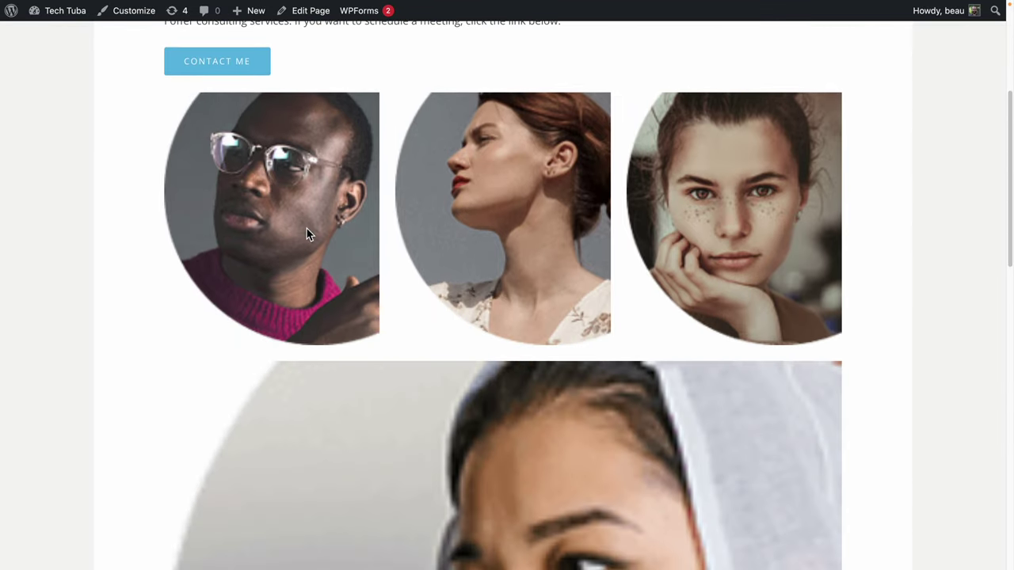
scroll(549, 337, down, 3)
scroll(549, 336, up, 9)
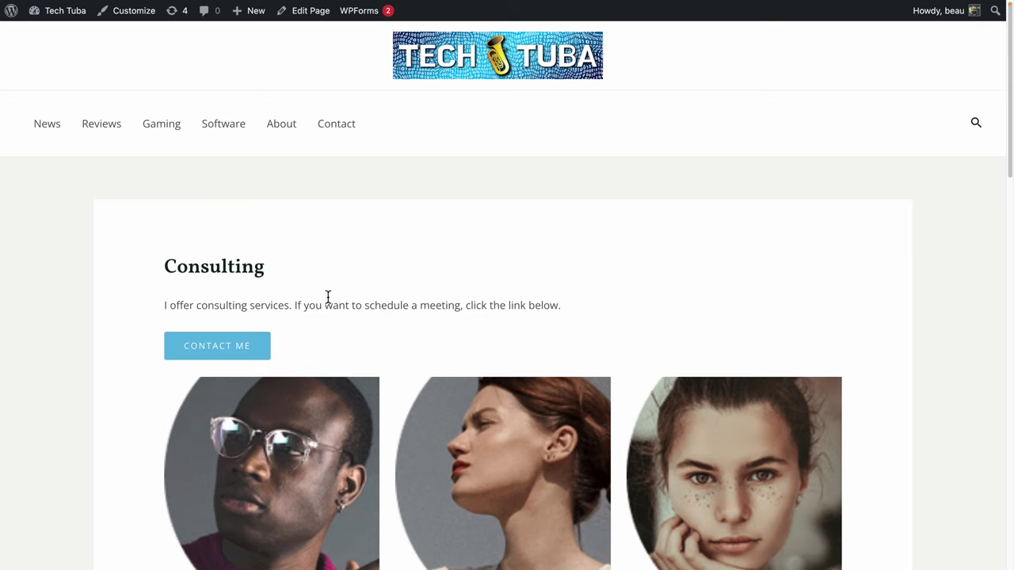
click(17, 24)
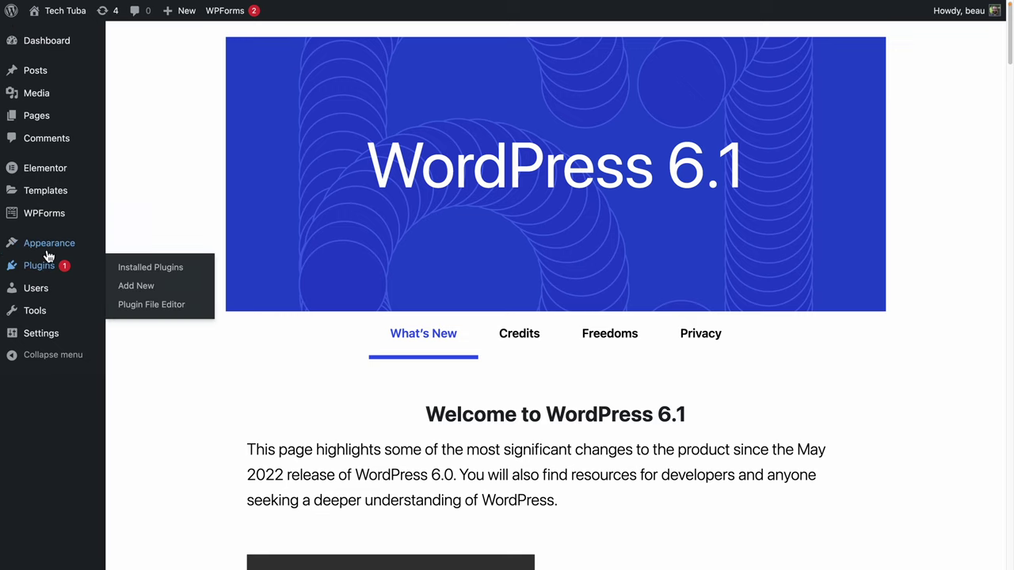
Add Consulting to the site menu between Software and About, save it, and visit the site.
mouse_move(48, 252)
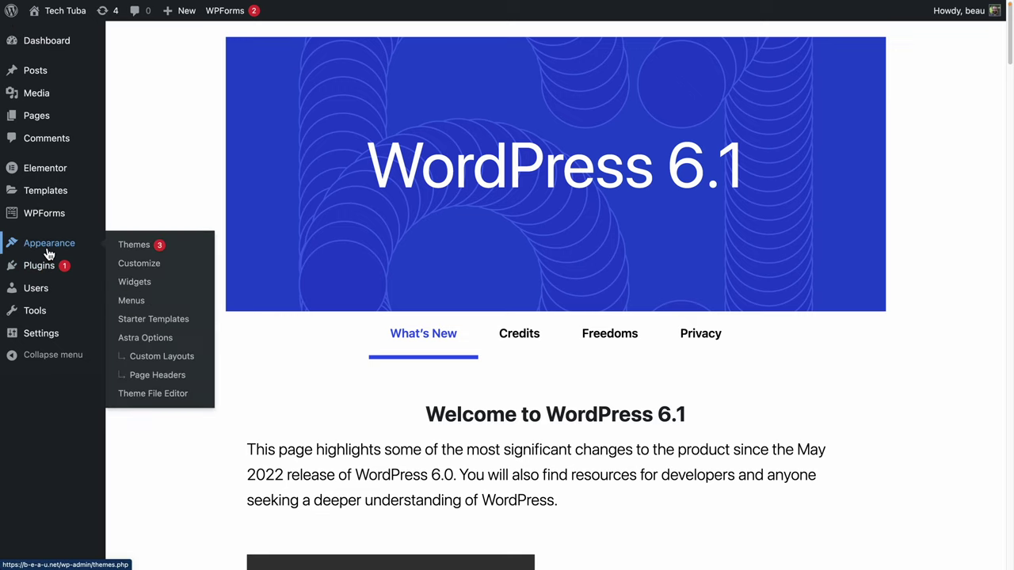
click(140, 307)
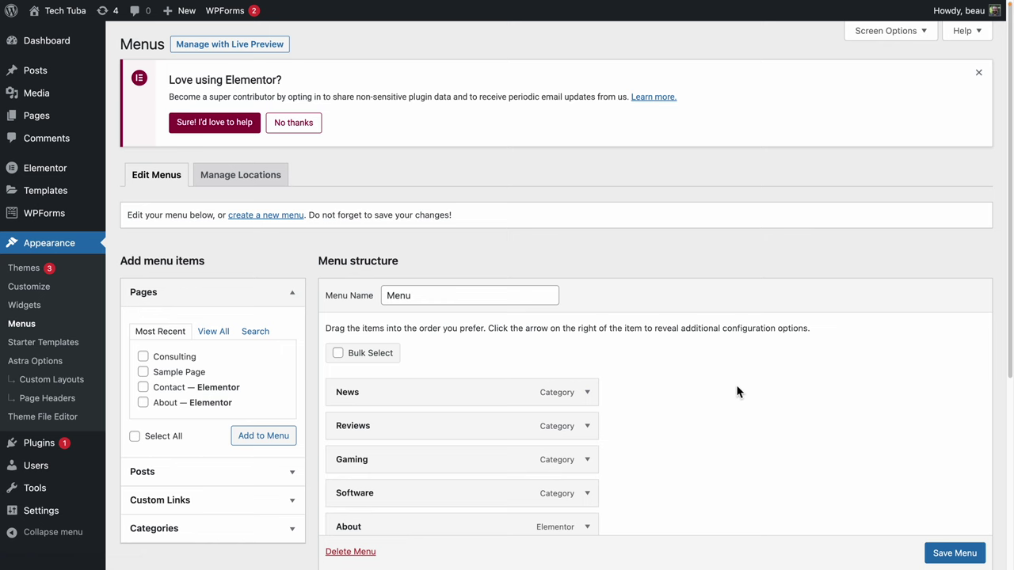
scroll(737, 391, down, 1)
scroll(736, 391, down, 1)
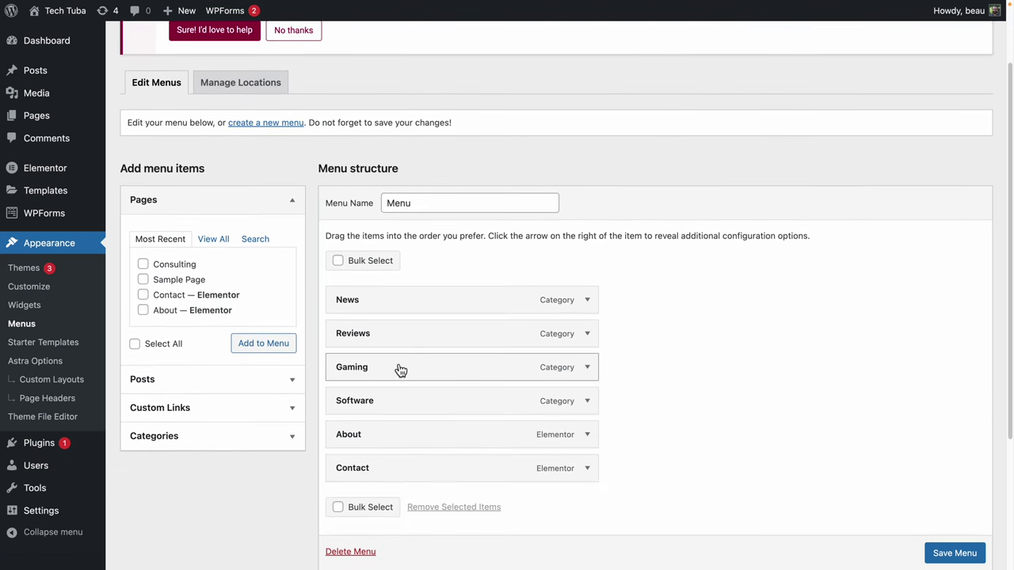
click(143, 264)
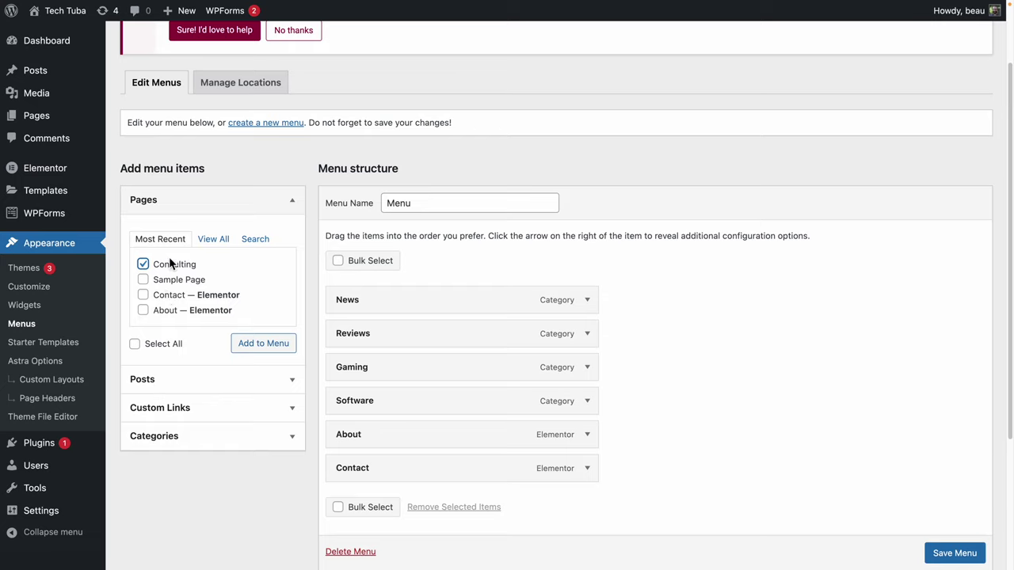
click(265, 348)
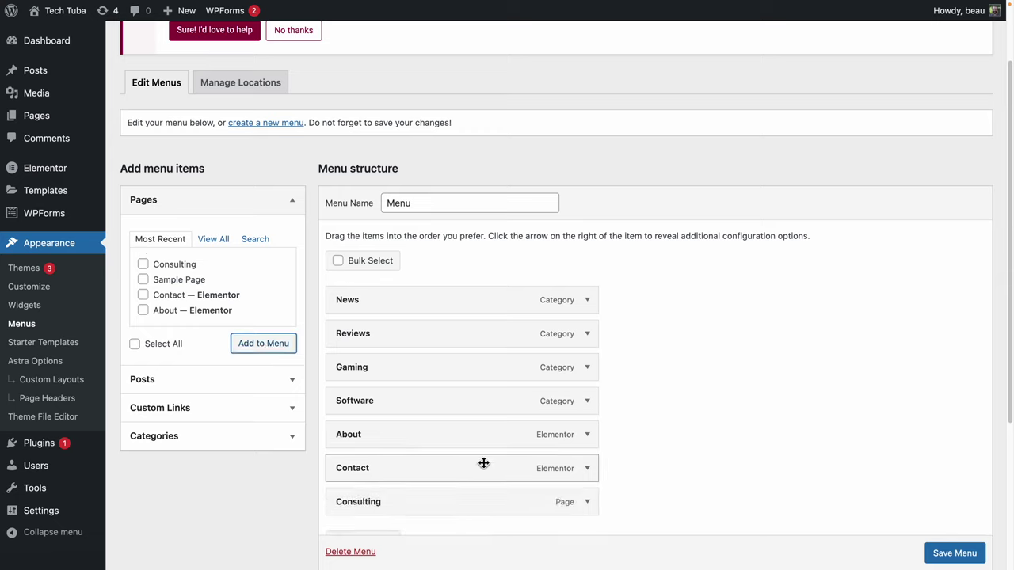
drag(401, 509, 399, 438)
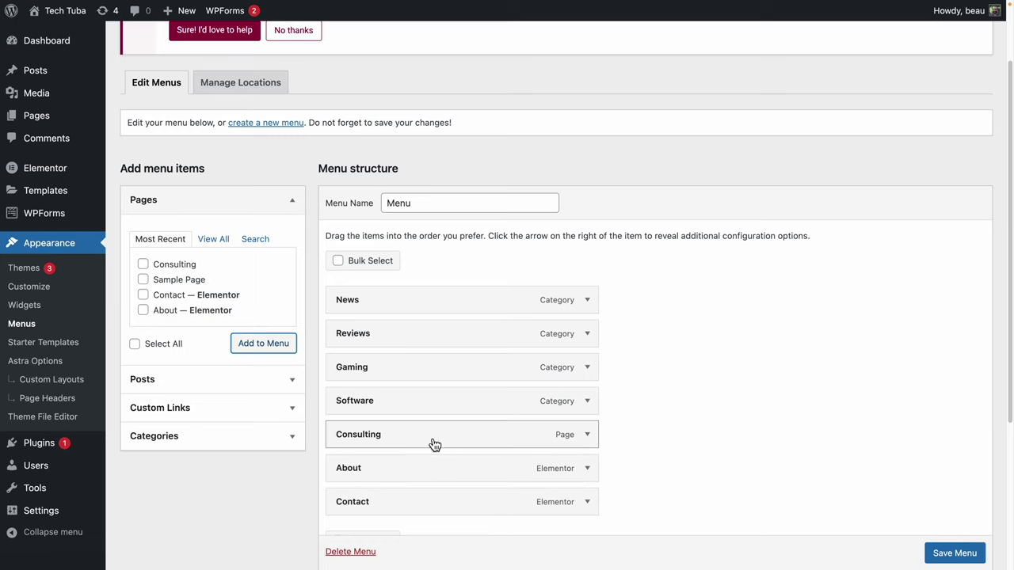
click(965, 554)
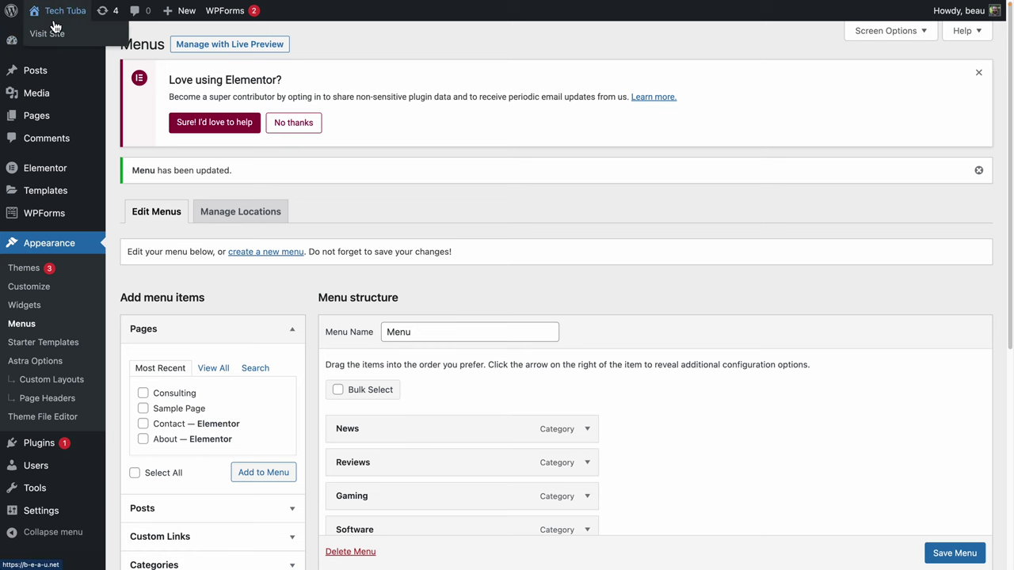
click(54, 29)
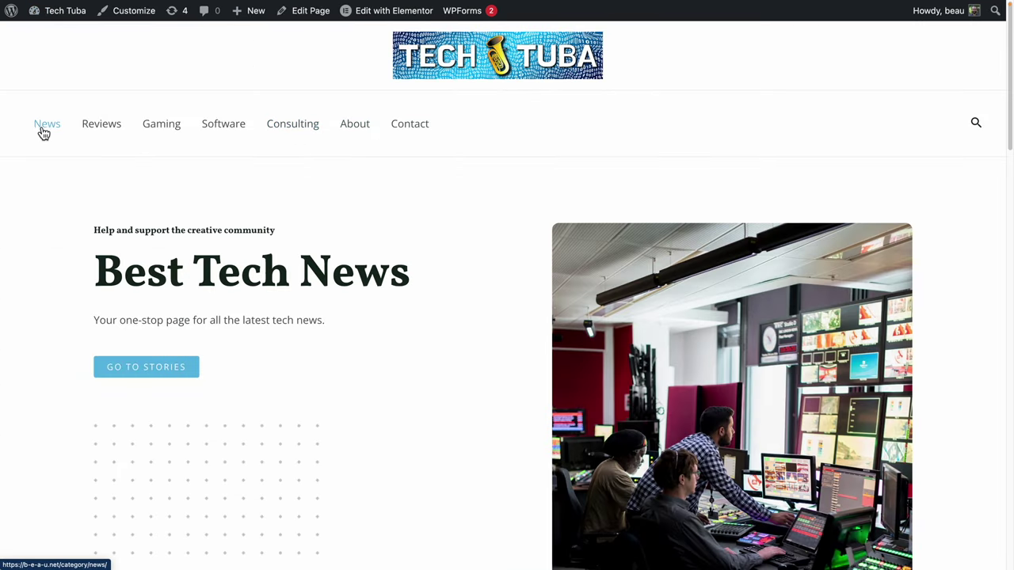
Check the Reviews, Gaming, Software and Consulting nav links, then return to About WordPress.
click(96, 128)
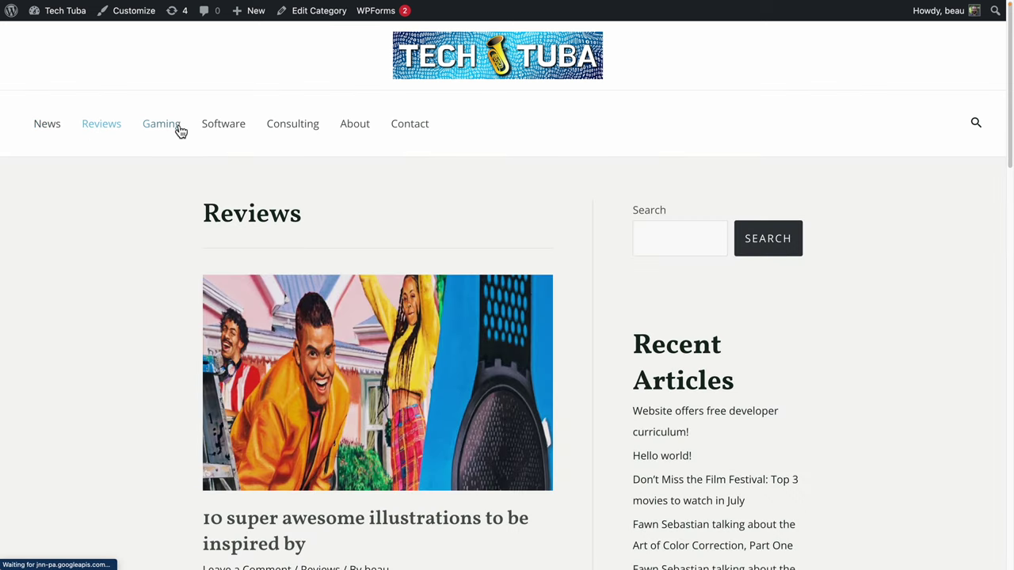
click(176, 128)
click(233, 127)
click(294, 131)
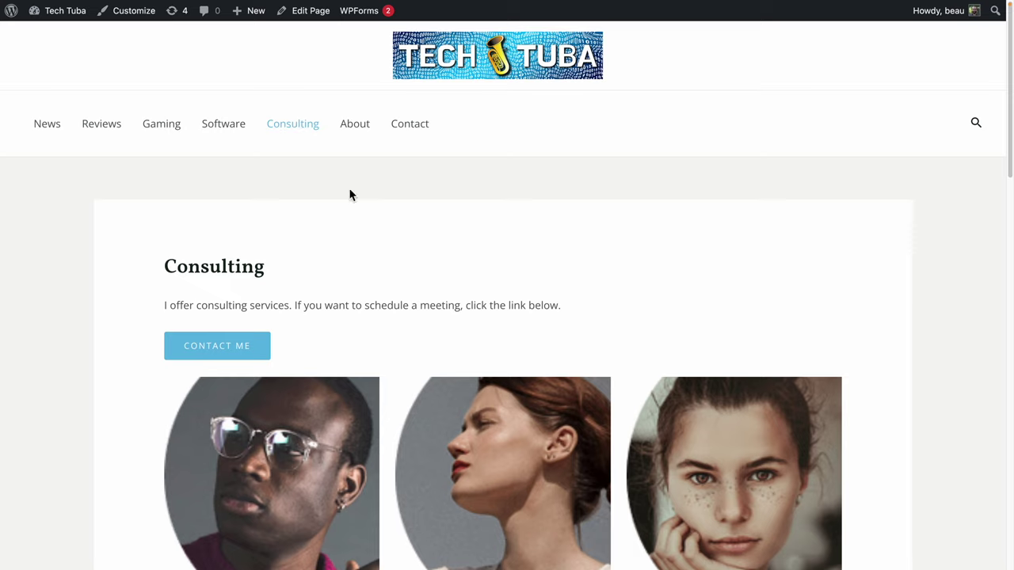
click(12, 14)
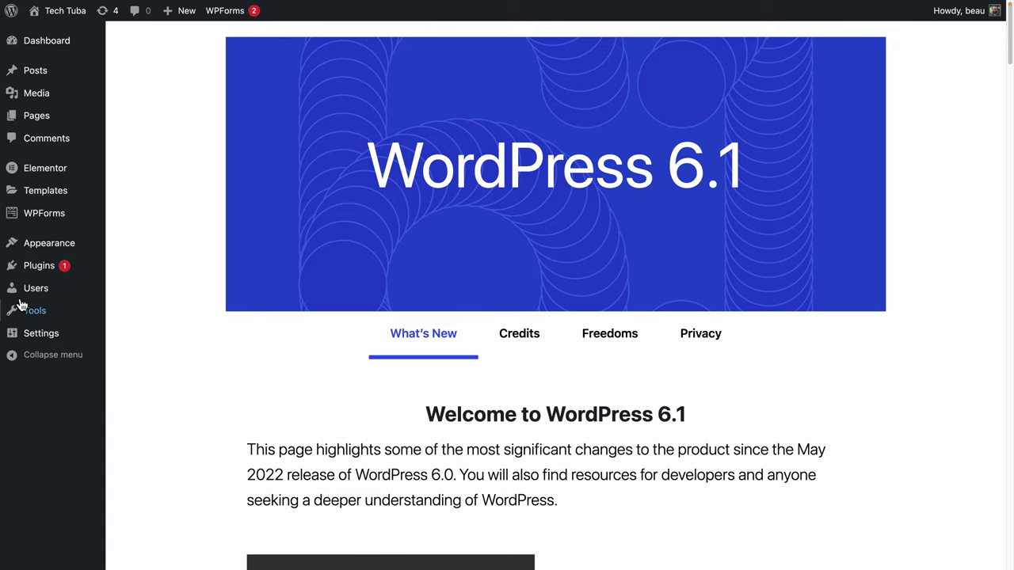
Search the plugin directory for 'yo' from Plugins > Add New.
click(18, 269)
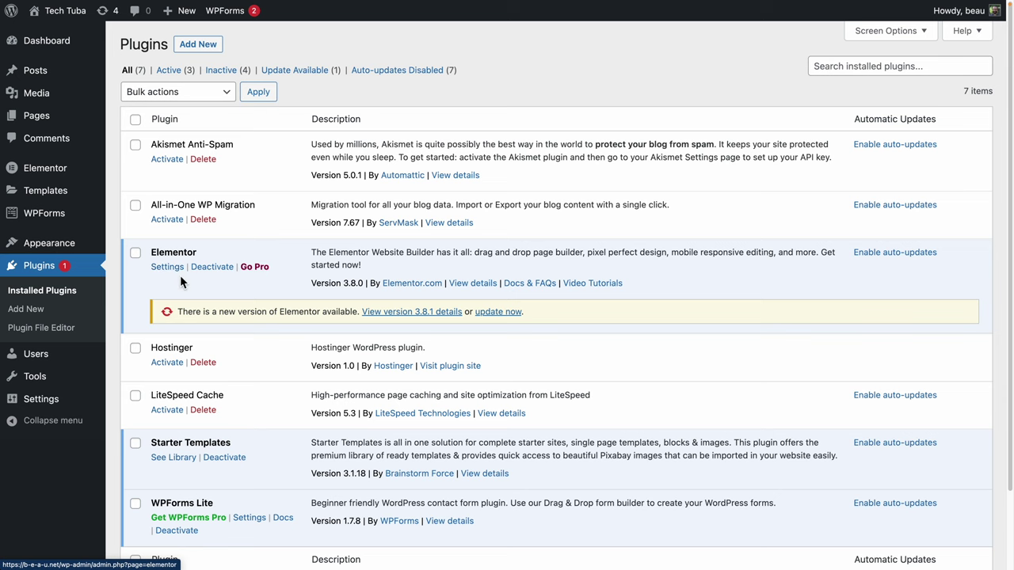
click(211, 48)
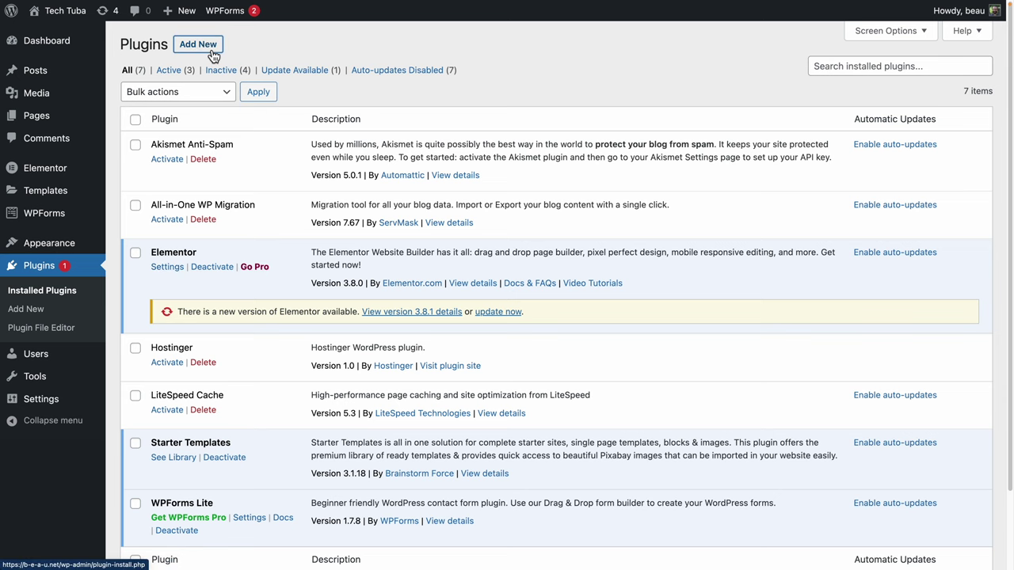
click(884, 87)
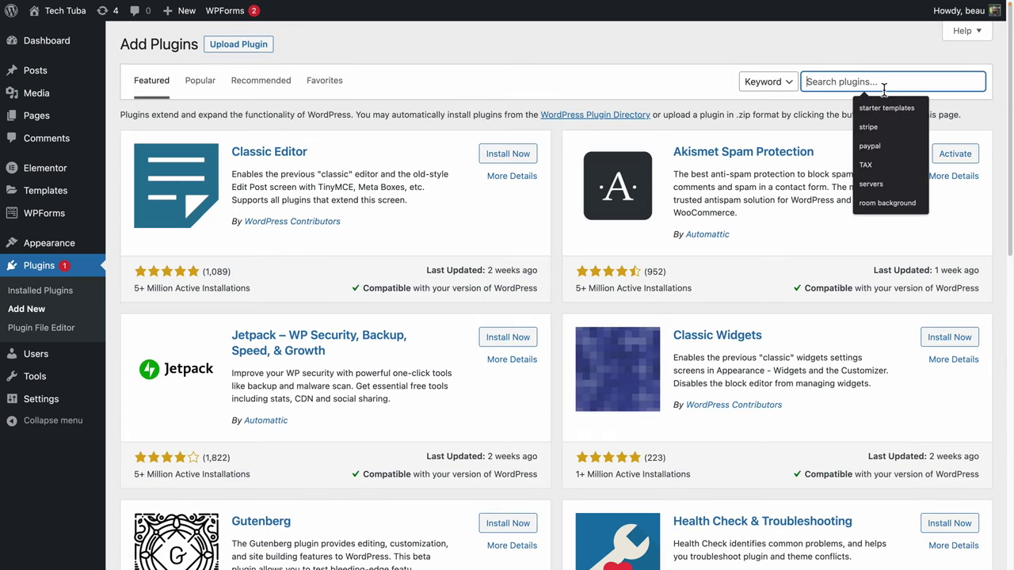
text(yoast seo)
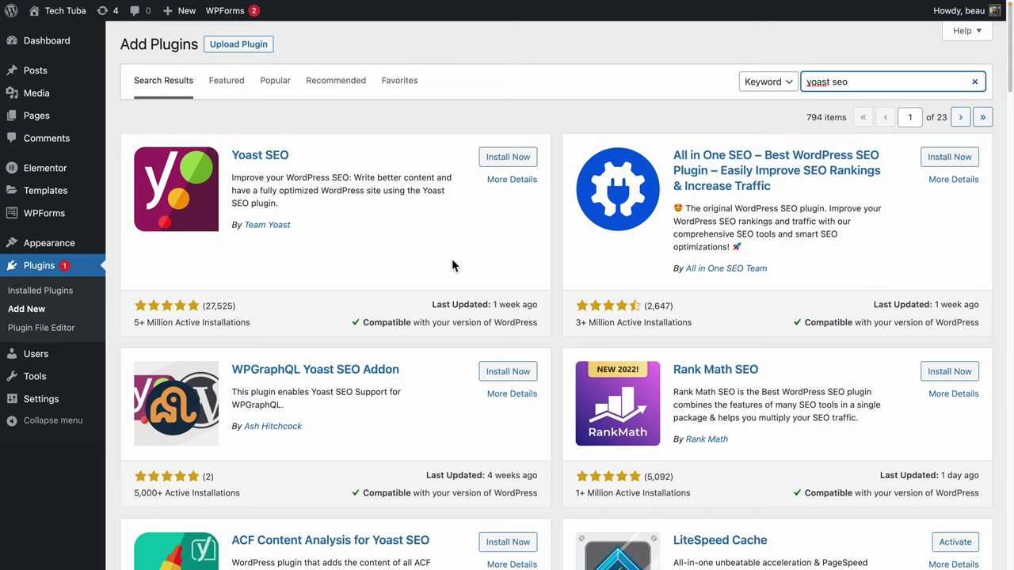
Install and activate the Yoast SEO plugin.
drag(135, 323, 267, 328)
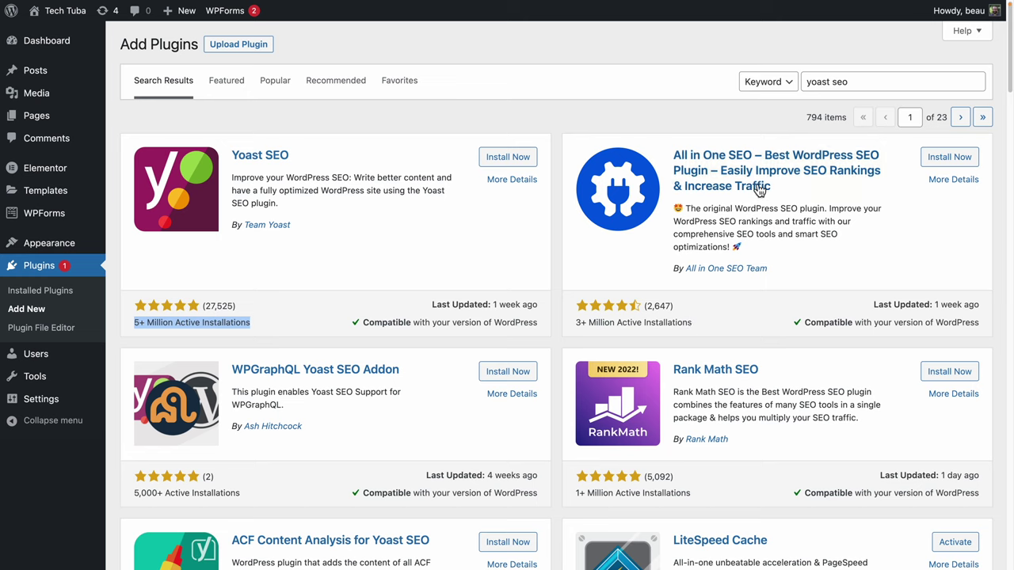
click(352, 194)
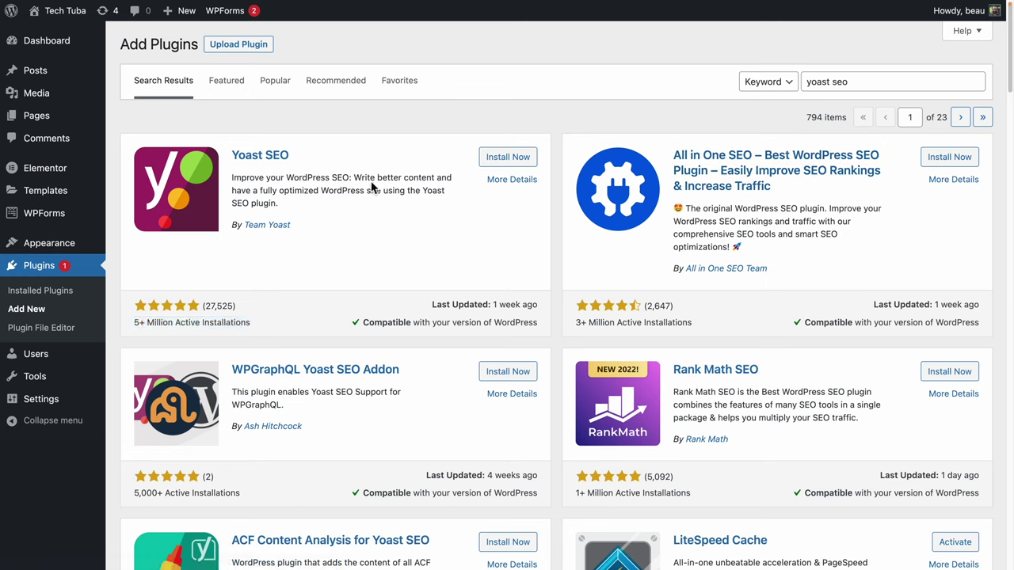
click(505, 167)
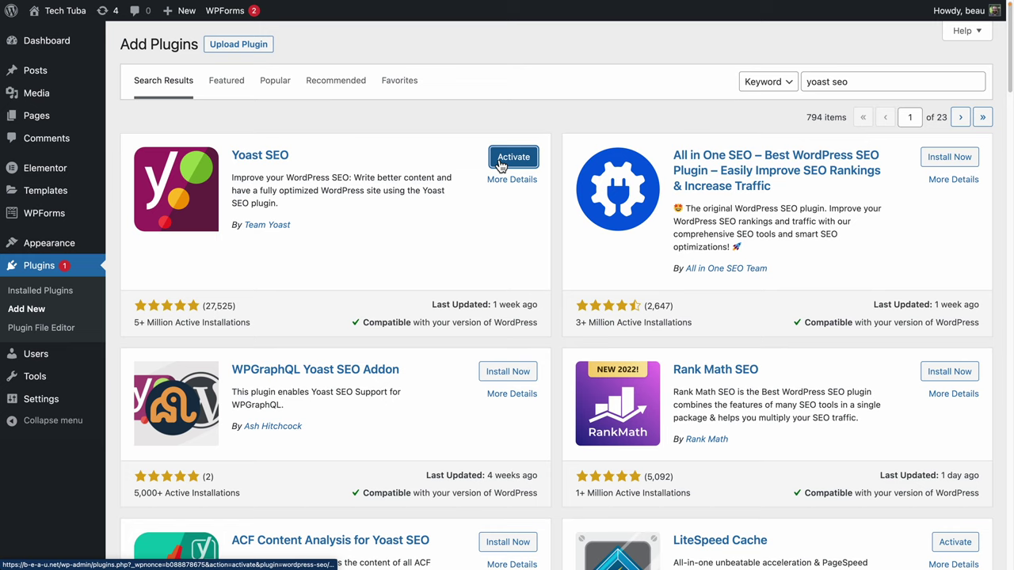
click(510, 163)
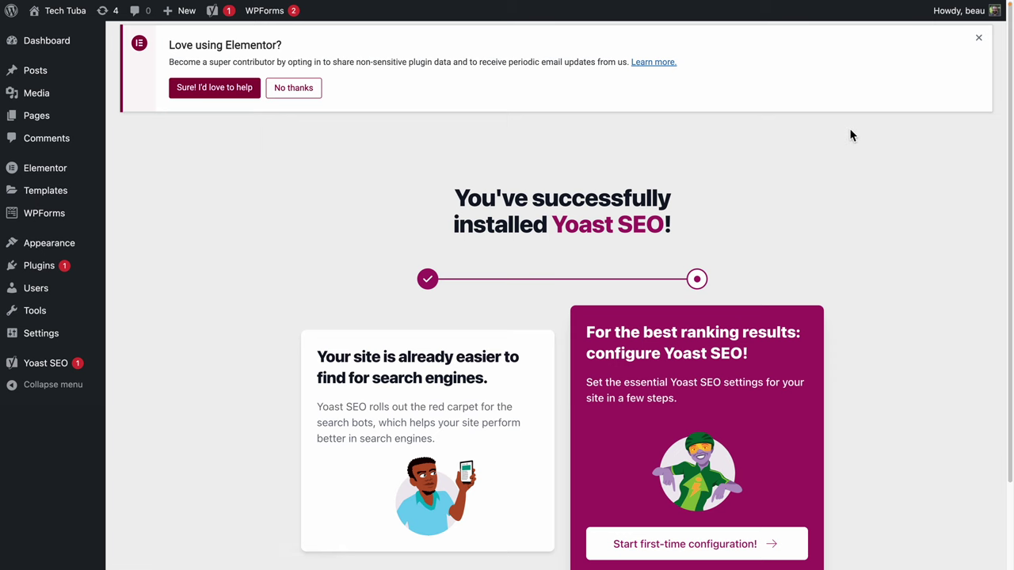
Dismiss the Elementor opt-in notice and highlight the search-engine visibility heading.
click(309, 93)
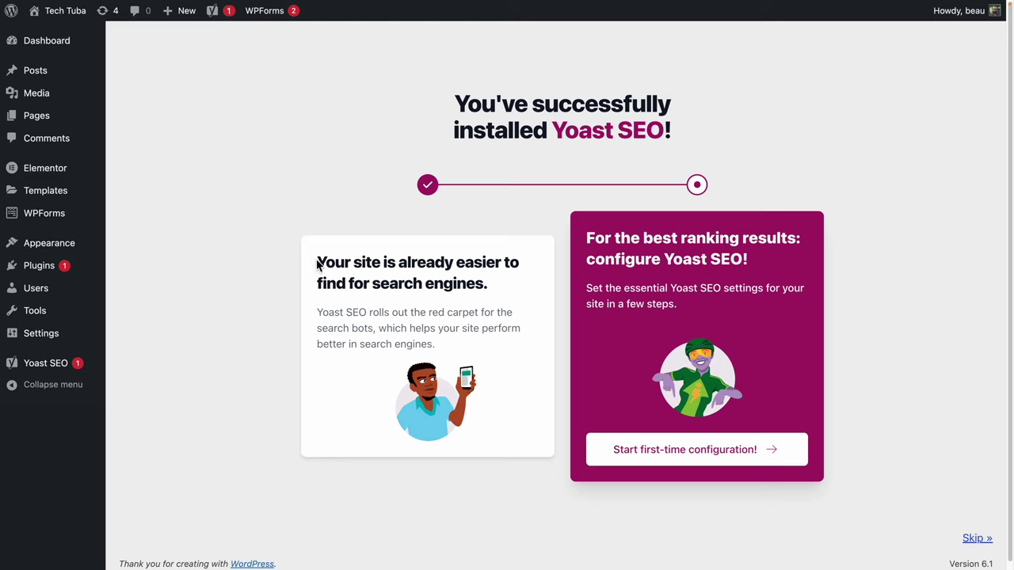
drag(317, 264, 528, 297)
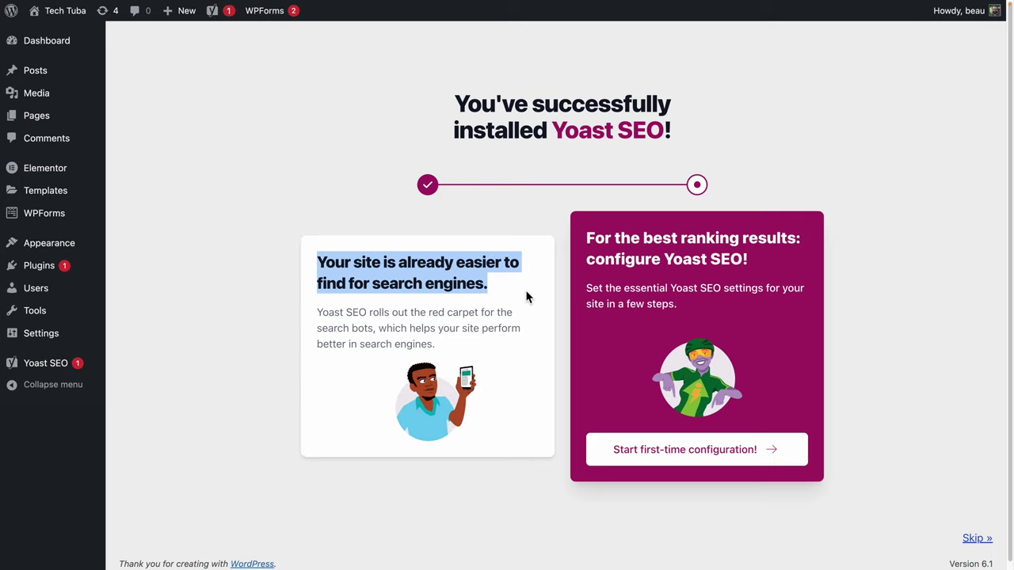
Begin Yoast's first-time configuration, run the SEO data optimization, and continue once it finishes.
click(735, 459)
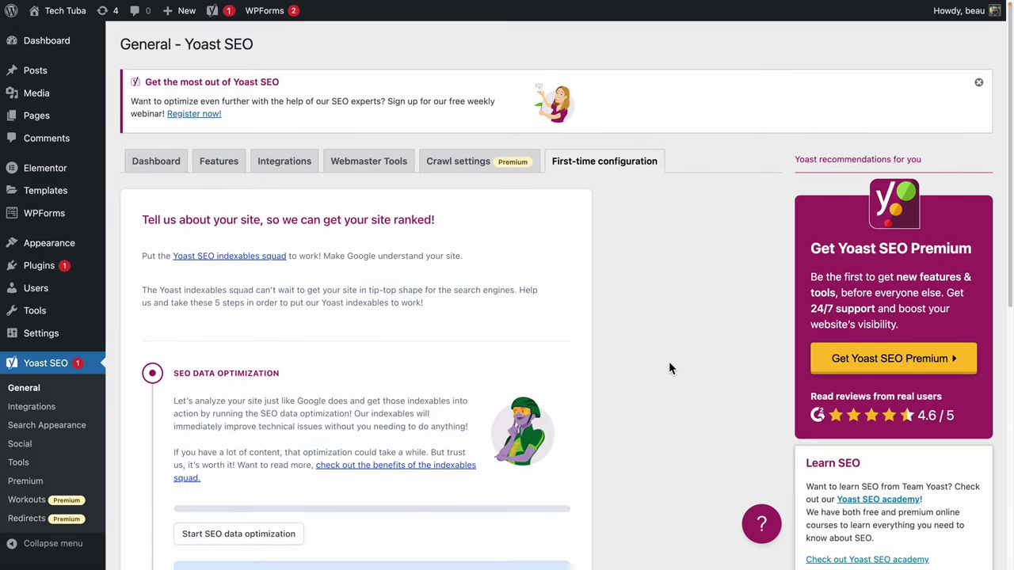
scroll(669, 364, down, 5)
scroll(668, 361, up, 5)
scroll(616, 339, down, 5)
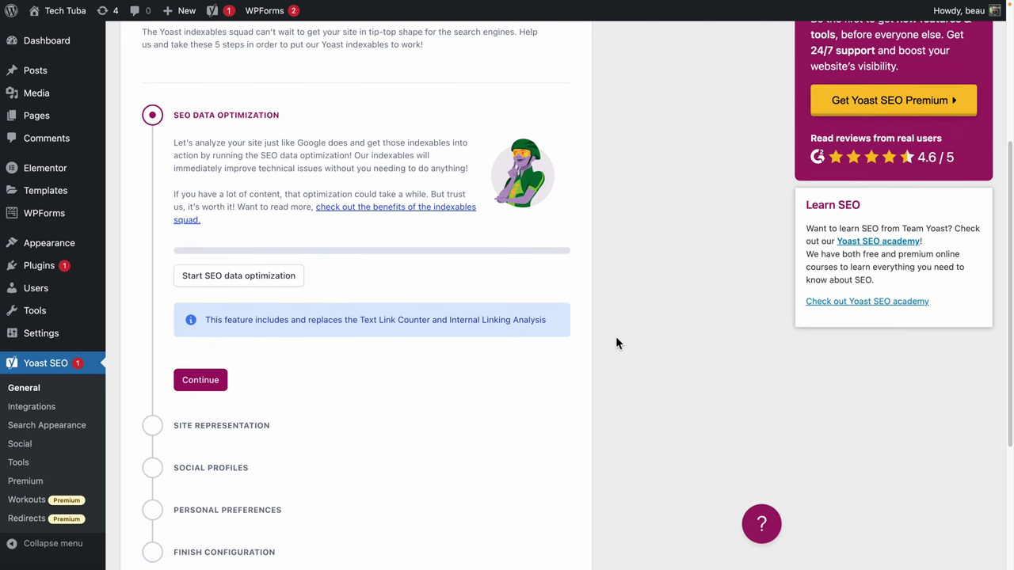
click(210, 277)
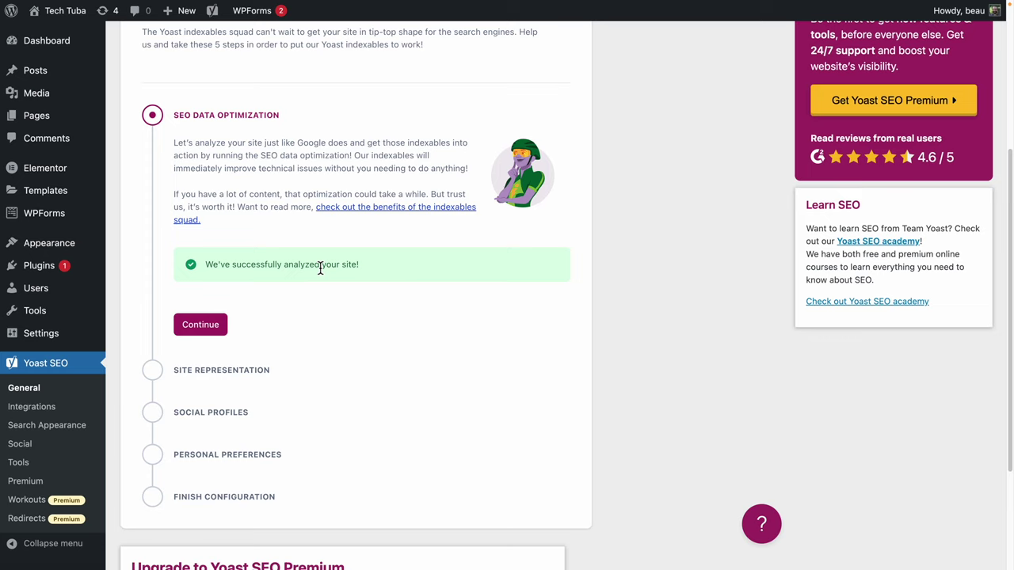
click(198, 326)
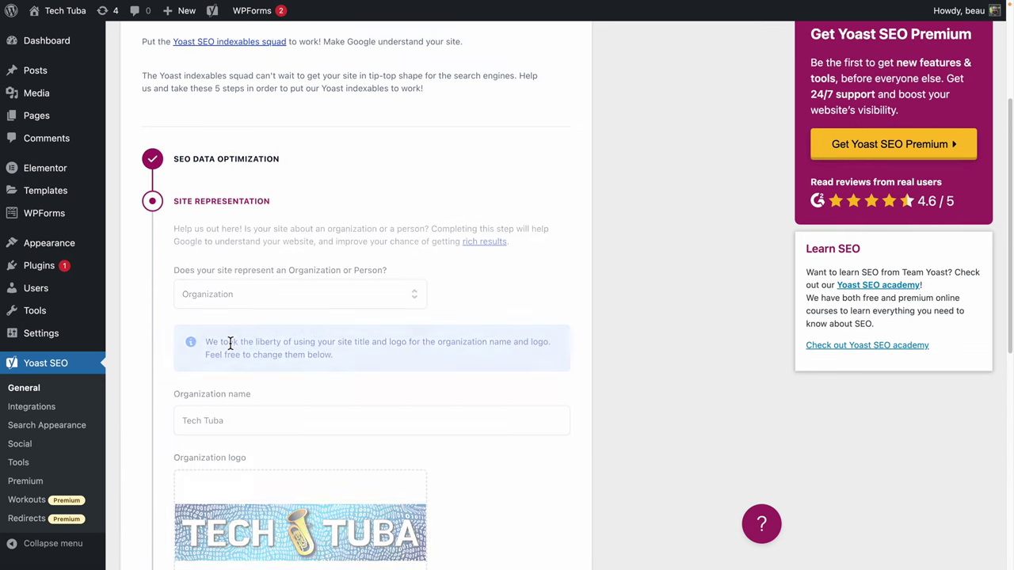
Set Site Representation to Person, choose the site's own user, and save.
scroll(420, 204, down, 1)
click(388, 237)
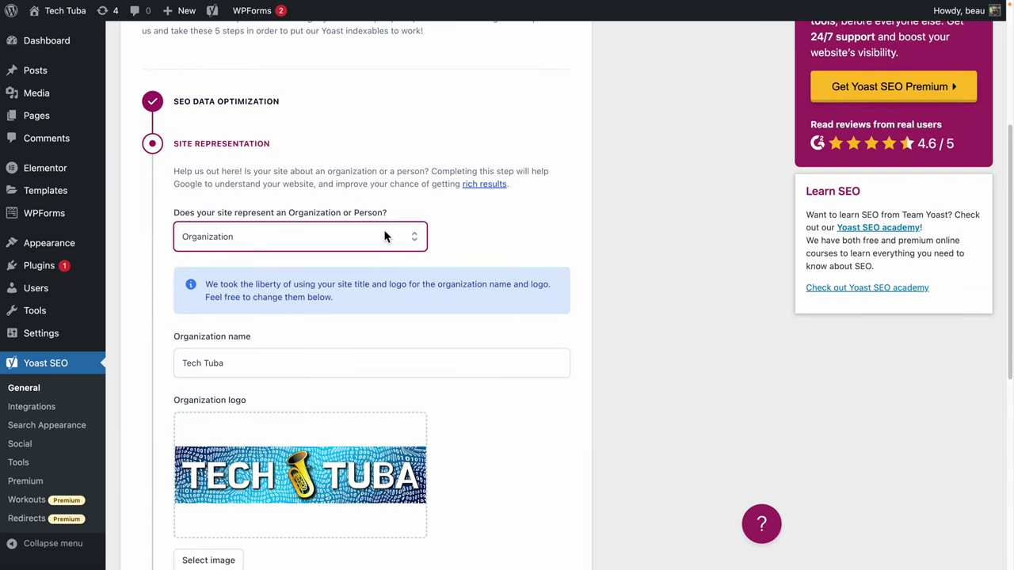
click(264, 292)
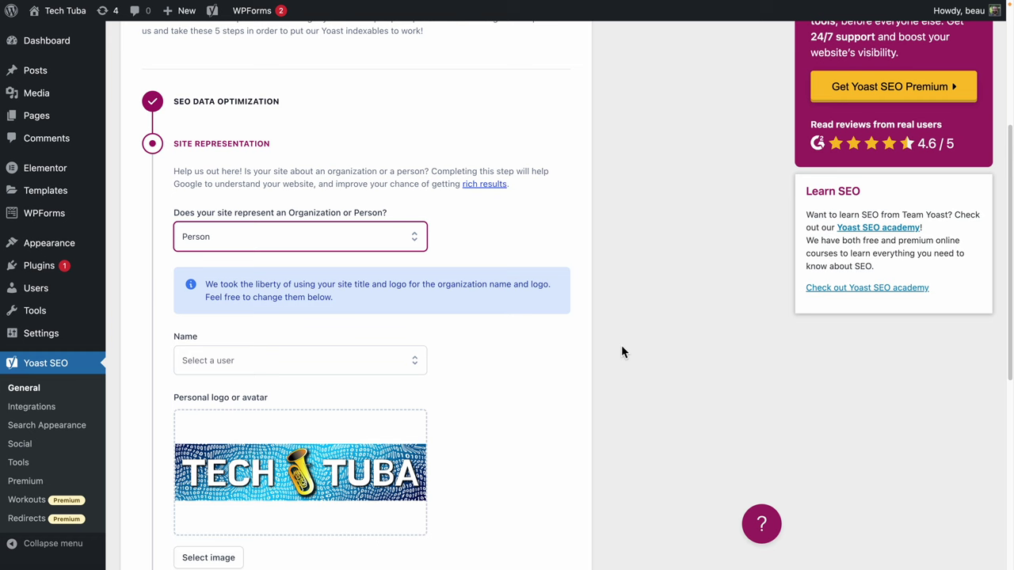
scroll(621, 349, down, 2)
click(295, 298)
click(294, 326)
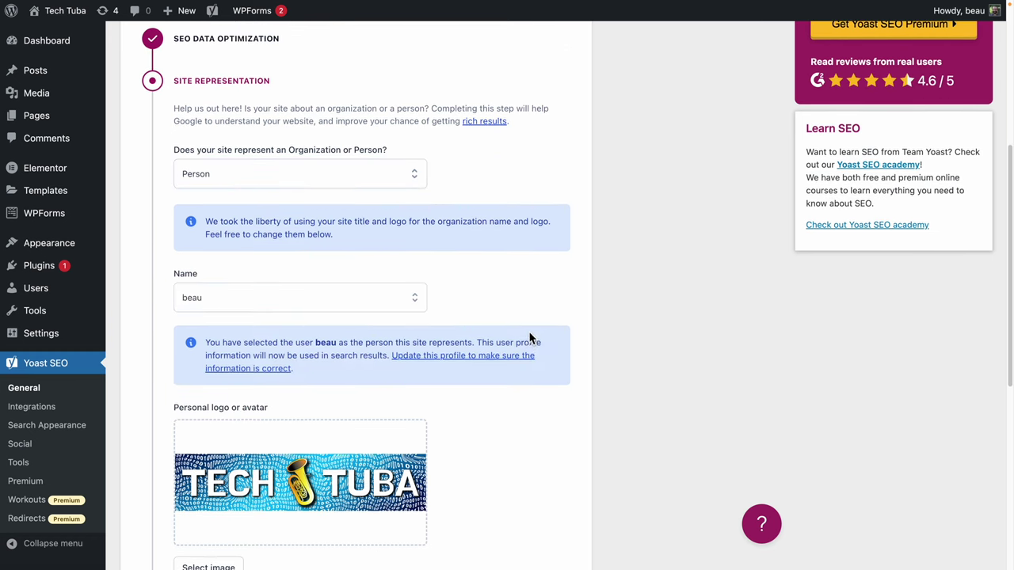
scroll(227, 395, down, 5)
click(224, 405)
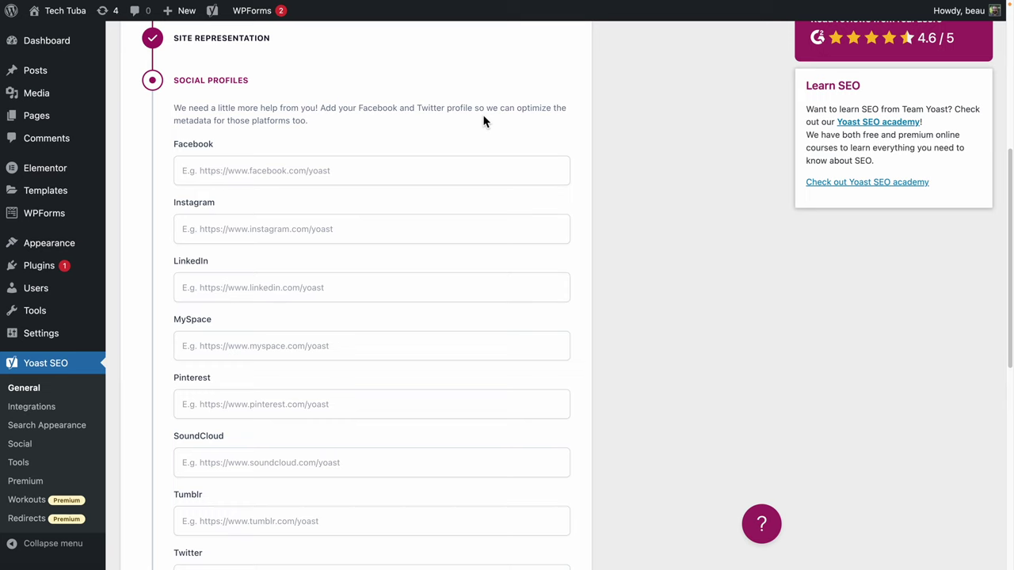
Add the Twitter profile as an https URL and save the social profiles.
scroll(483, 120, down, 5)
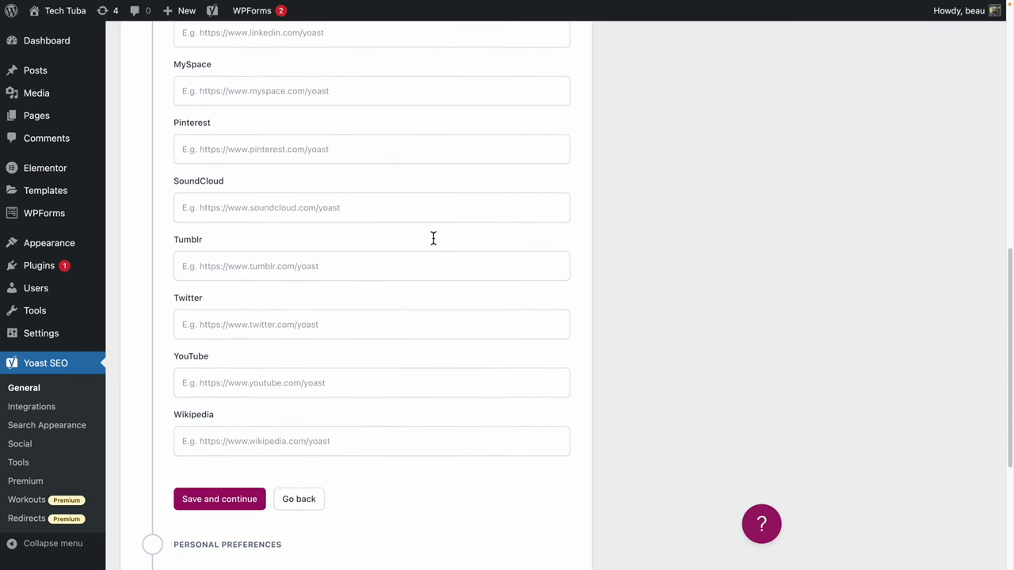
click(306, 329)
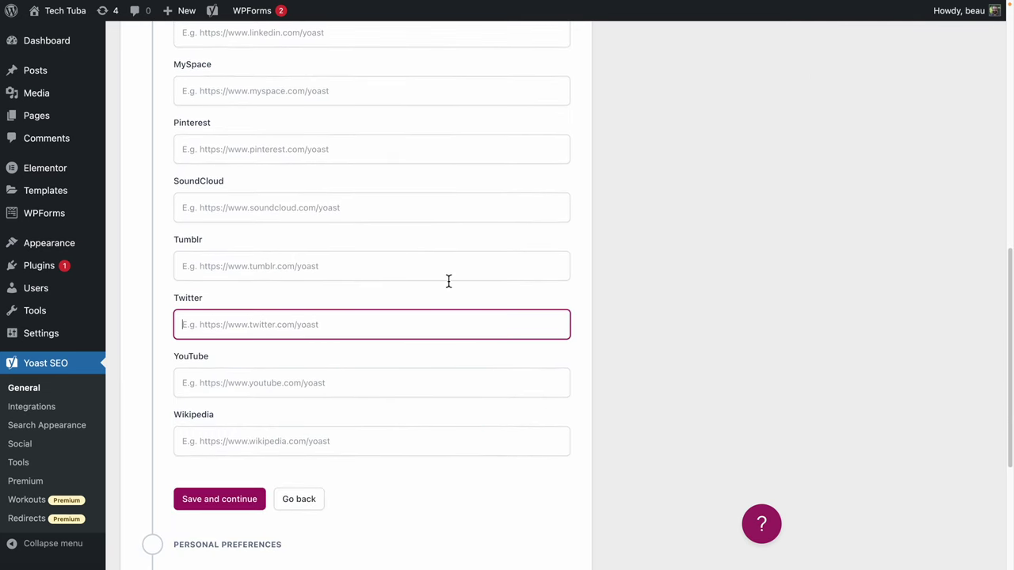
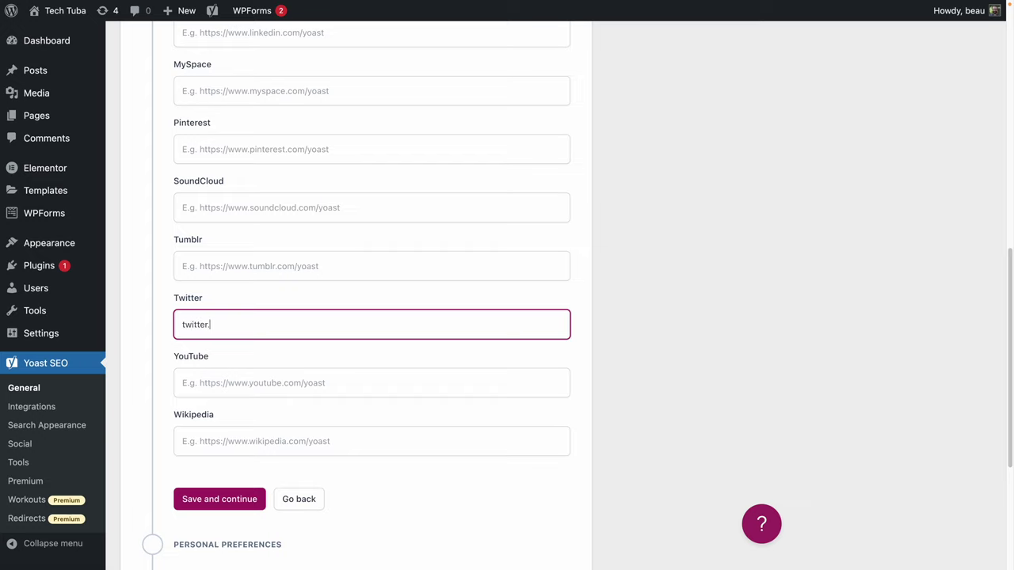
click(236, 501)
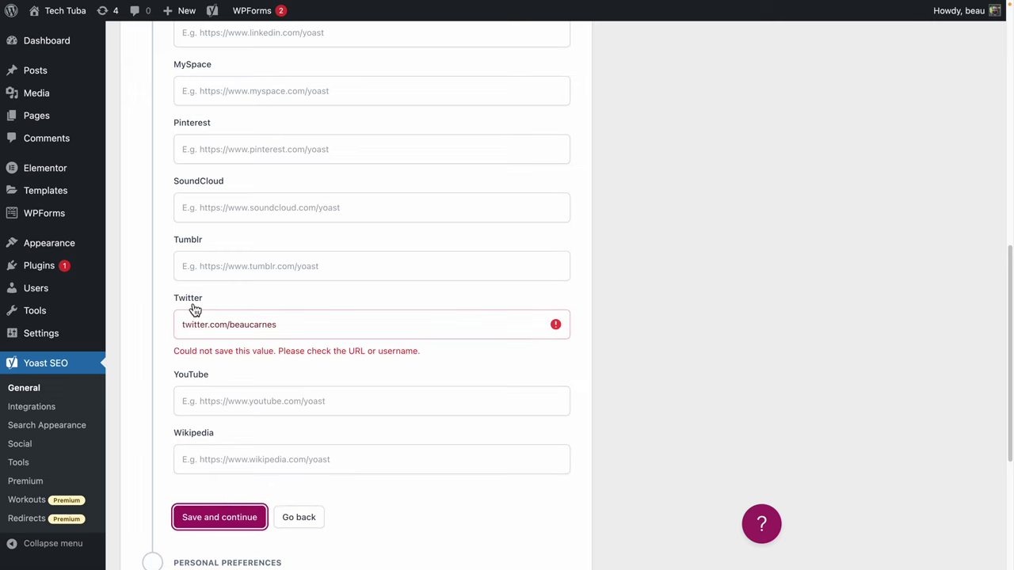
click(182, 325)
text(https)
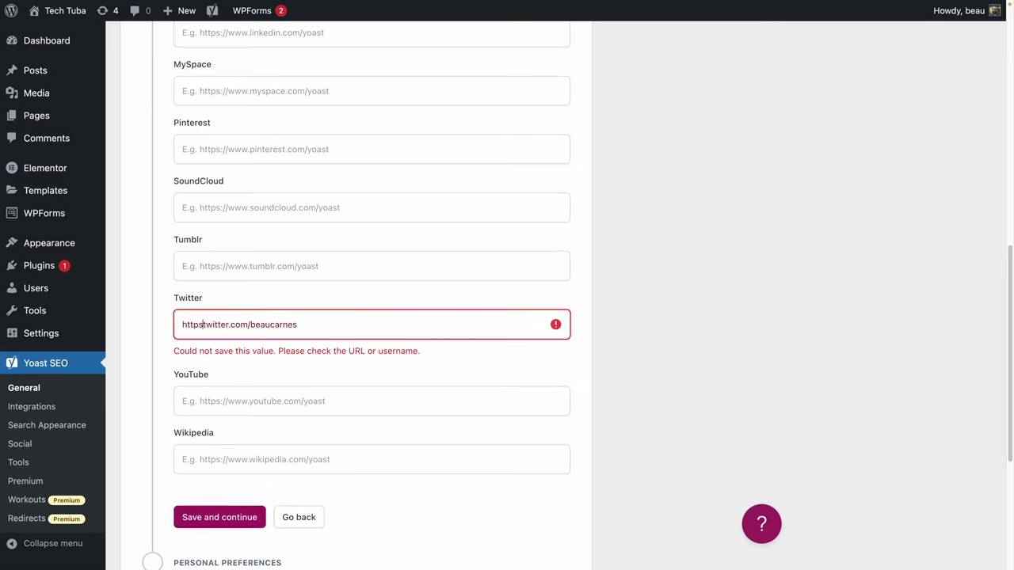
text(://)
click(235, 517)
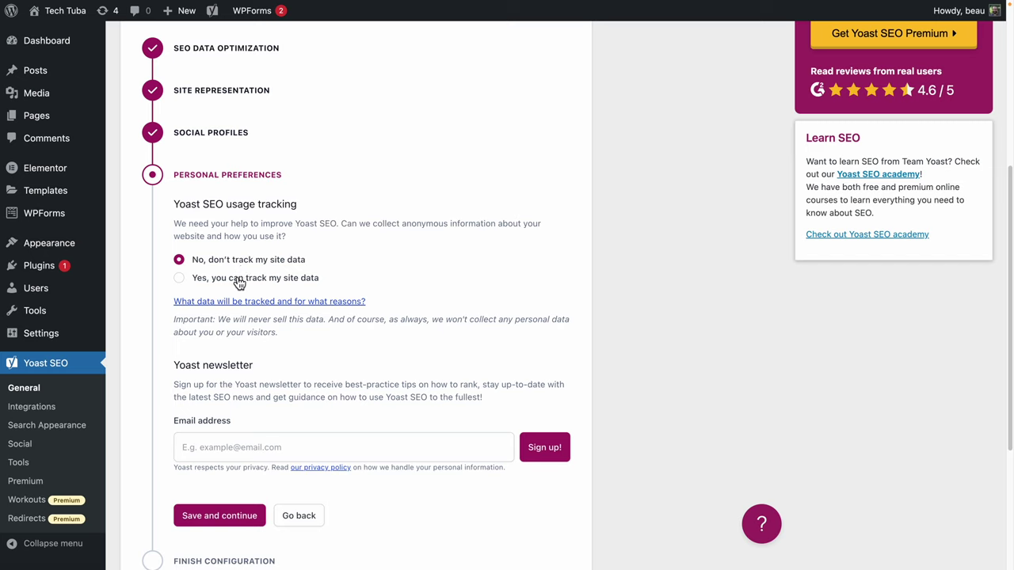
Keep site-data tracking declined, save personal preferences, and go to the Yoast SEO dashboard.
click(267, 261)
scroll(373, 416, down, 4)
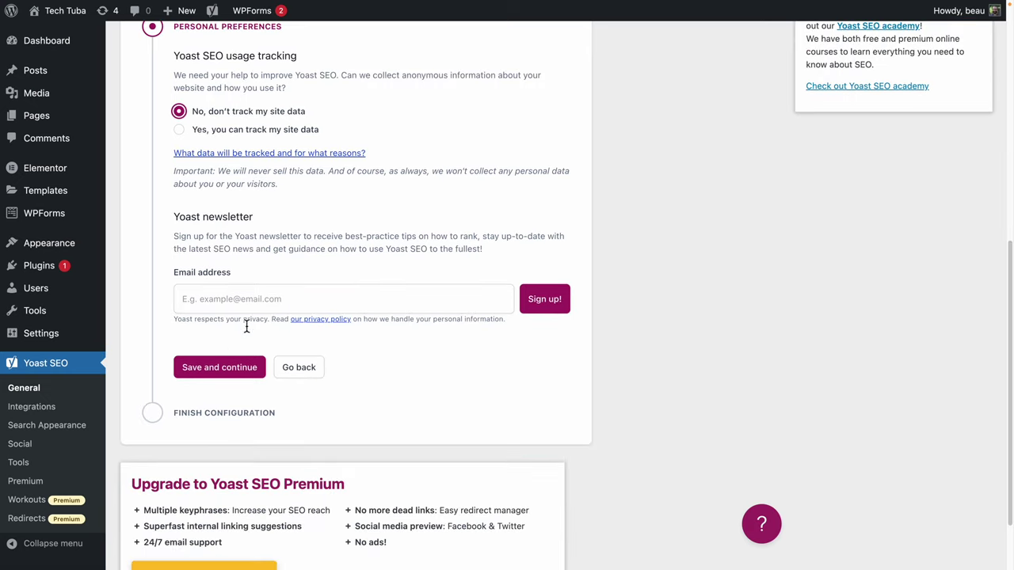
click(241, 377)
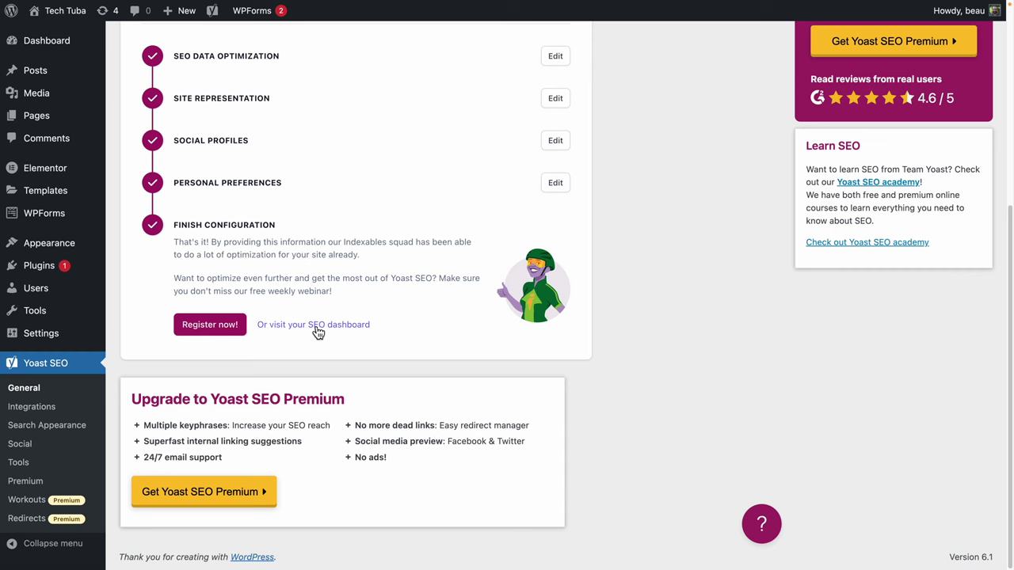
click(316, 326)
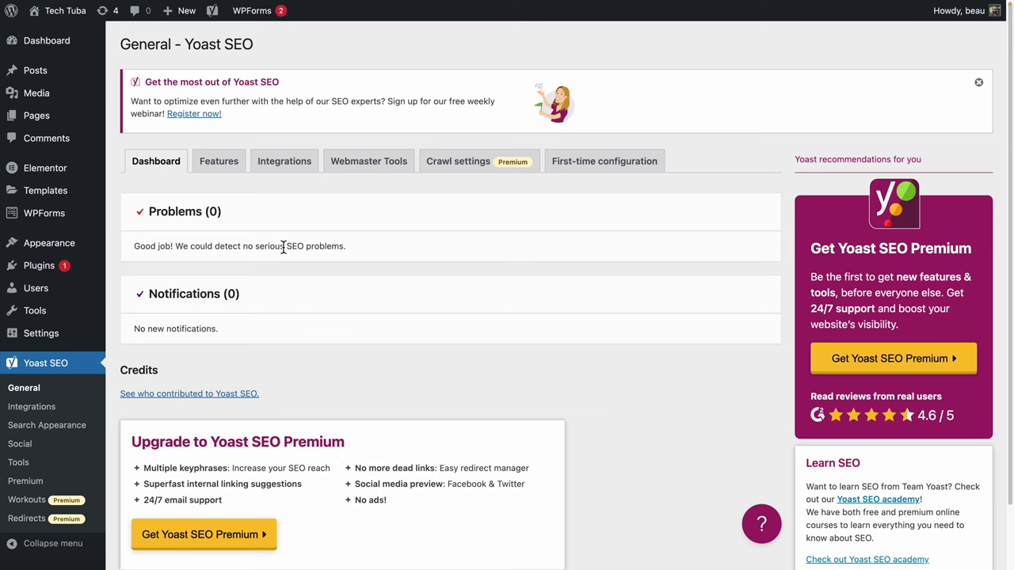
click(220, 164)
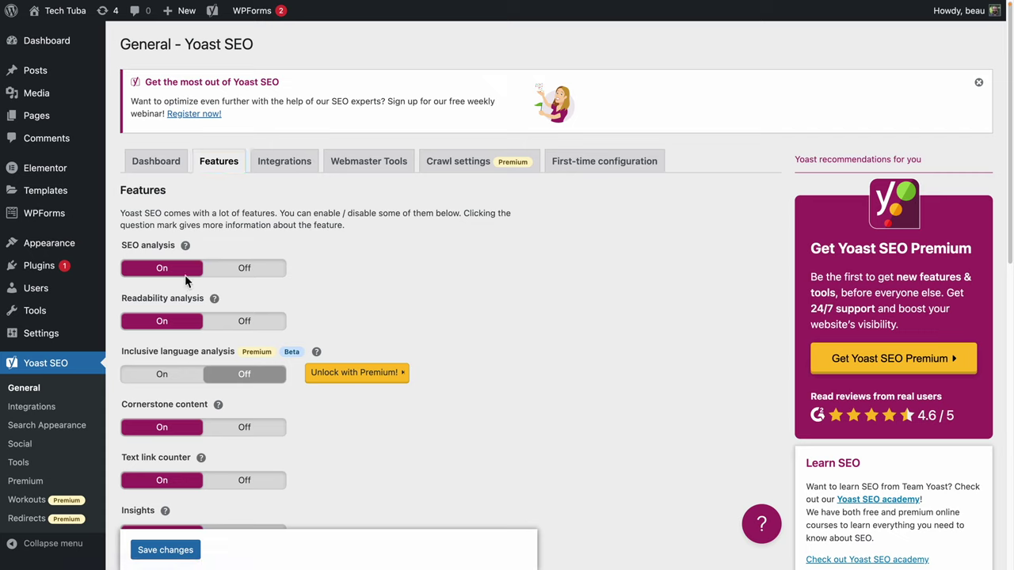
scroll(216, 327, down, 10)
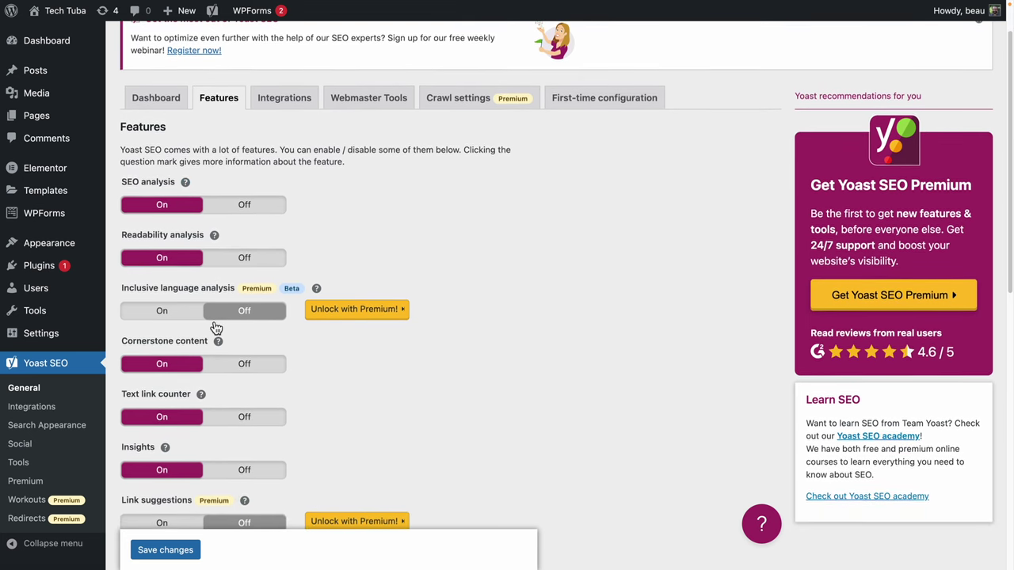
scroll(211, 321, down, 2)
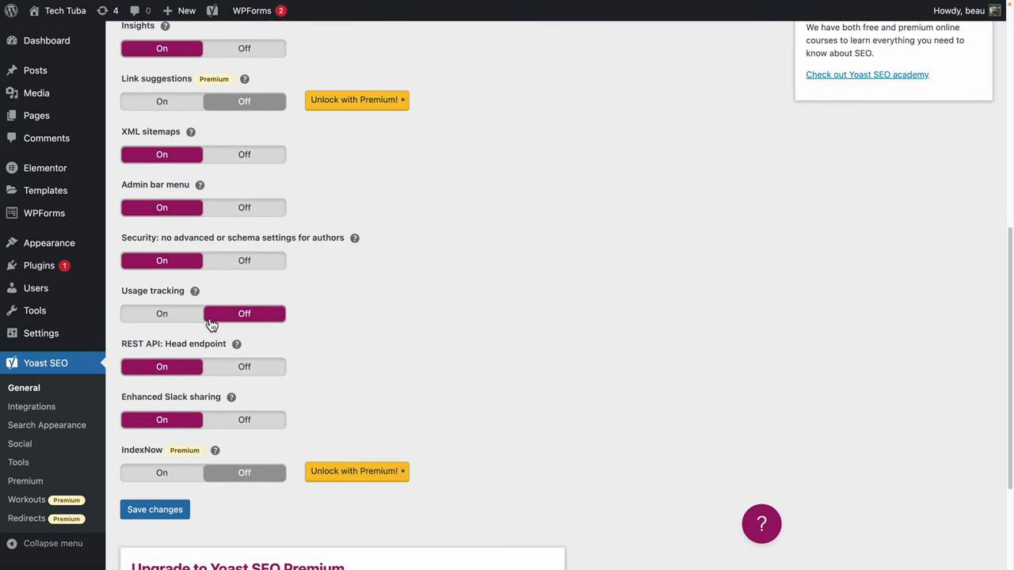
scroll(211, 325, up, 11)
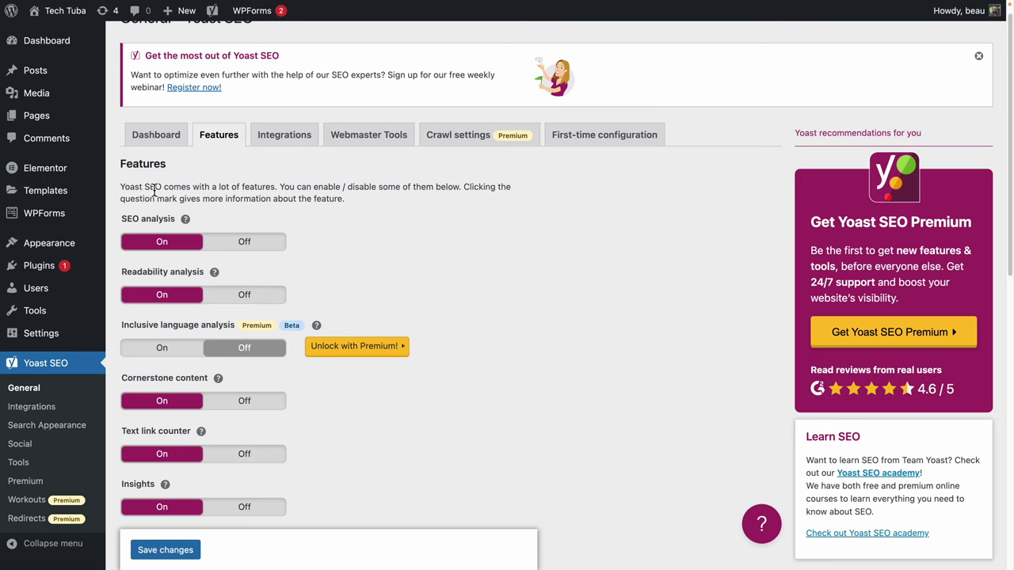
drag(127, 216, 169, 217)
drag(127, 271, 203, 271)
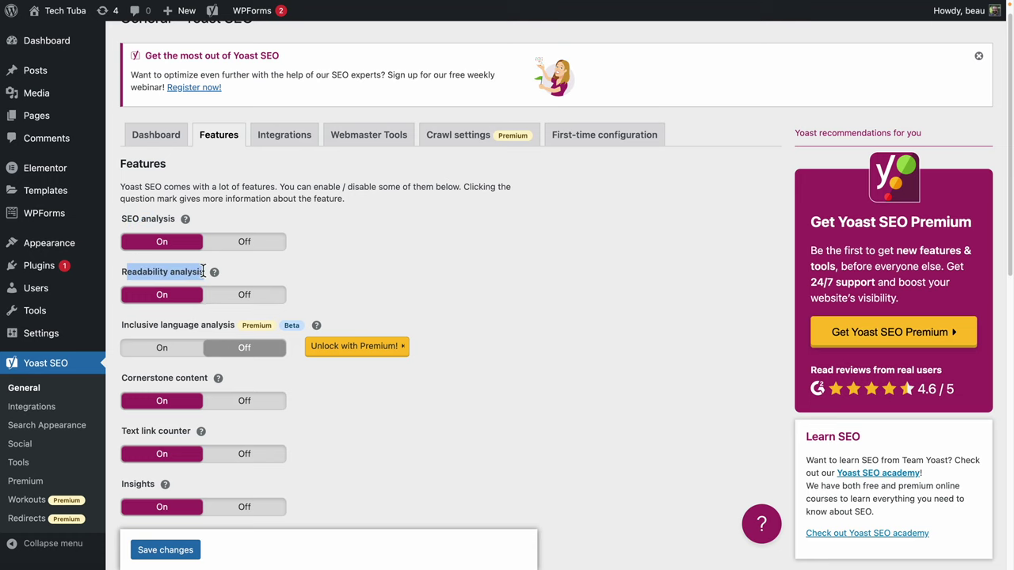
scroll(323, 406, down, 1)
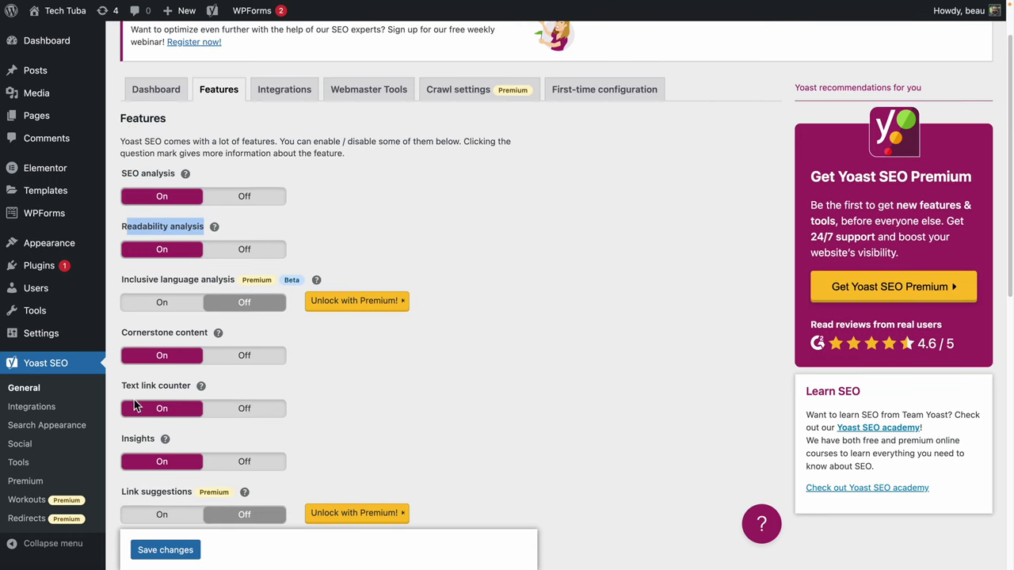
click(219, 334)
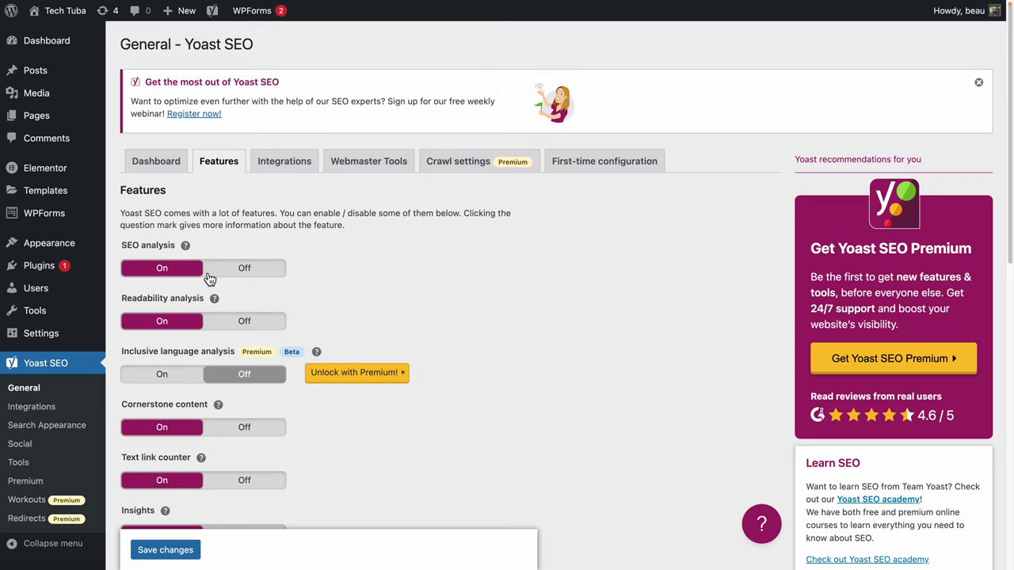
Open the 'Website offers free developer curriculum!' post from Posts and scroll to its Yoast SEO panel.
click(54, 75)
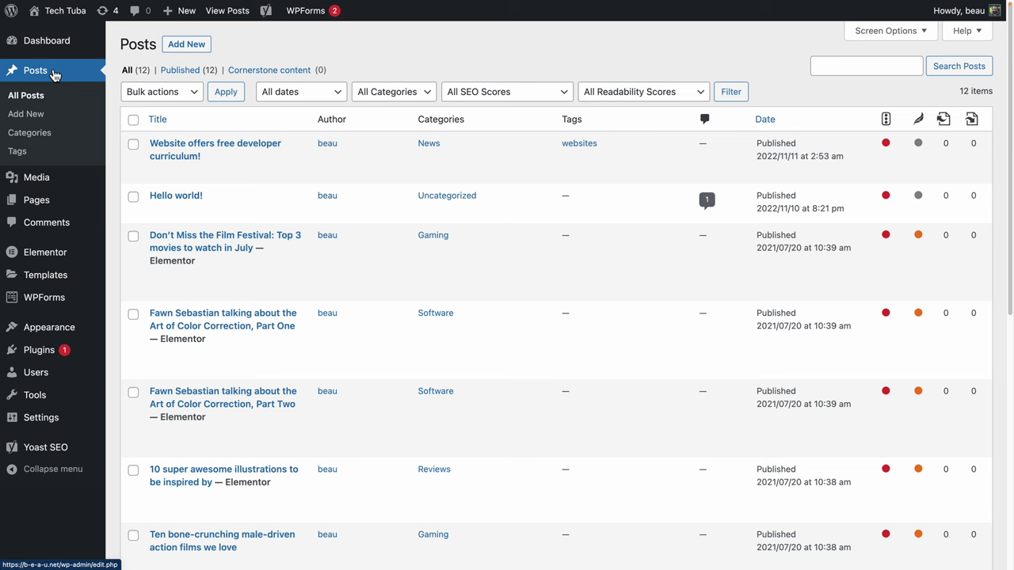
click(215, 151)
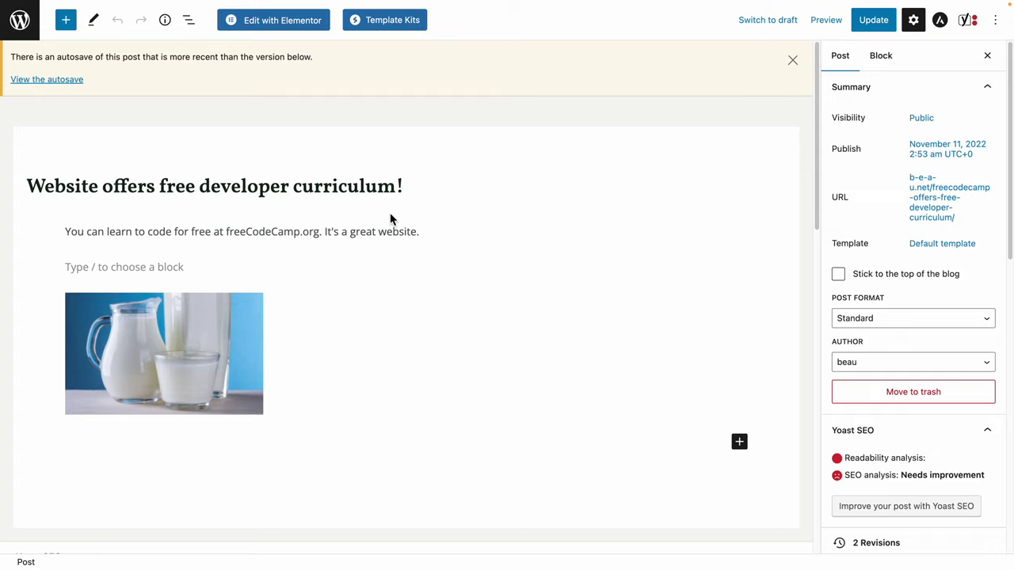
scroll(390, 217, down, 4)
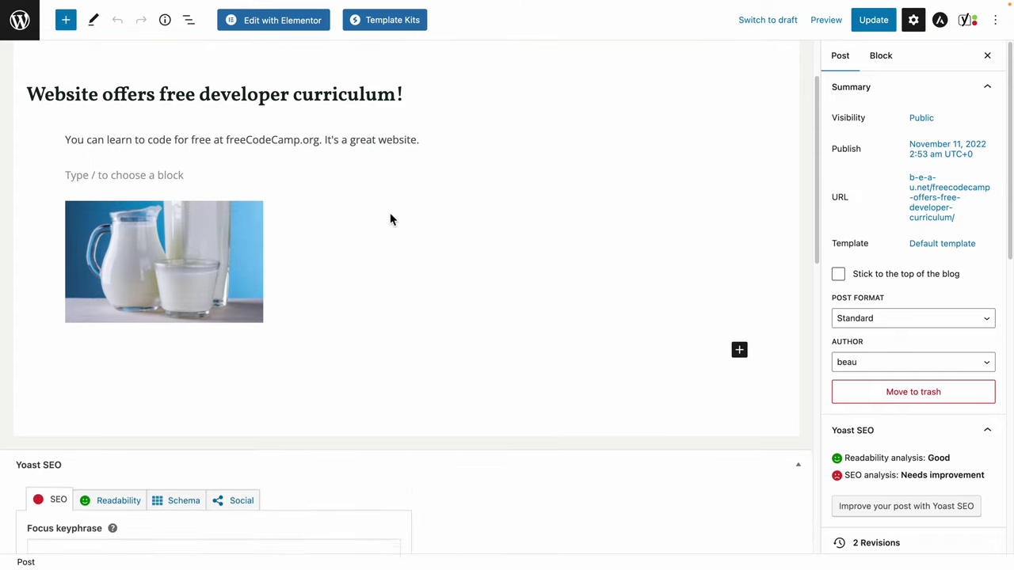
scroll(390, 212, down, 2)
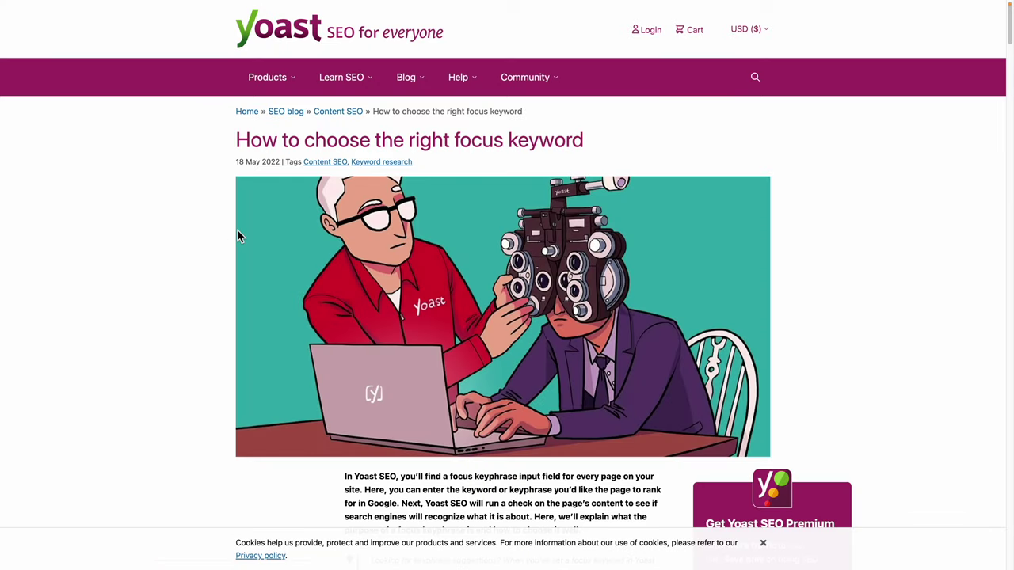
Read the intro of Yoast's 'How to choose the right focus keyword' article, highlighting the keyphrase-entry sentence.
scroll(237, 229, down, 1)
scroll(240, 236, down, 1)
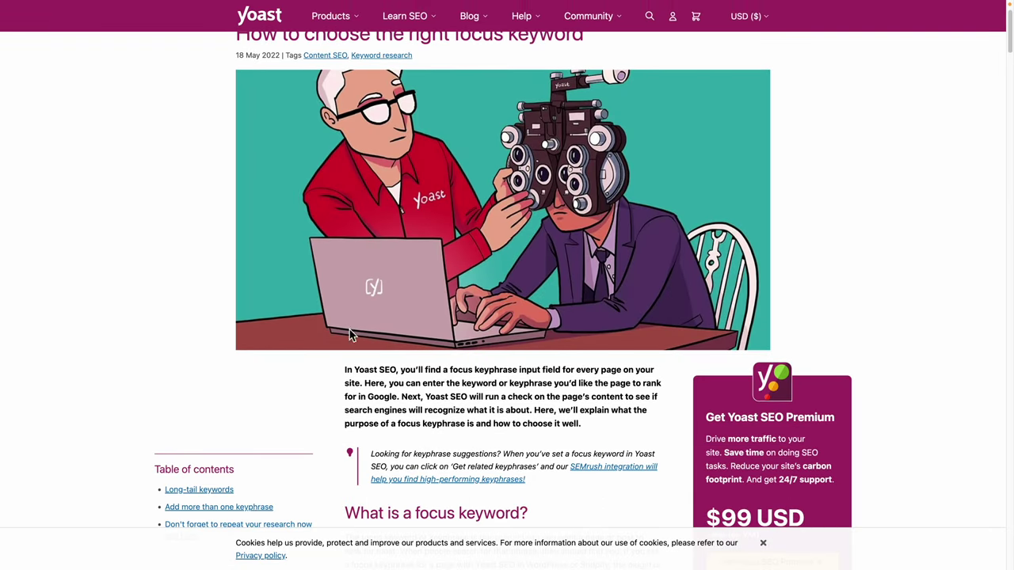
drag(459, 383, 561, 383)
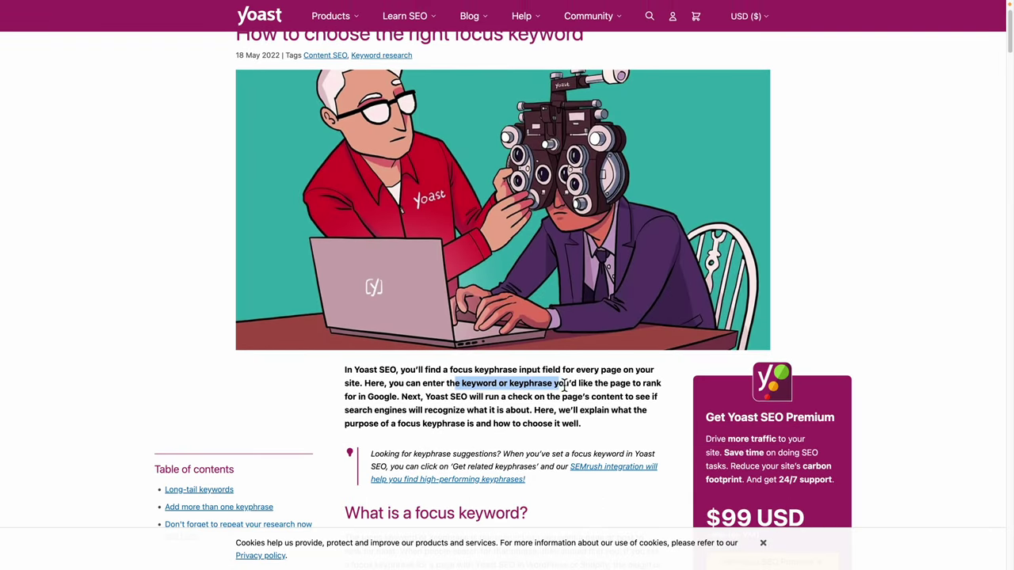
click(559, 383)
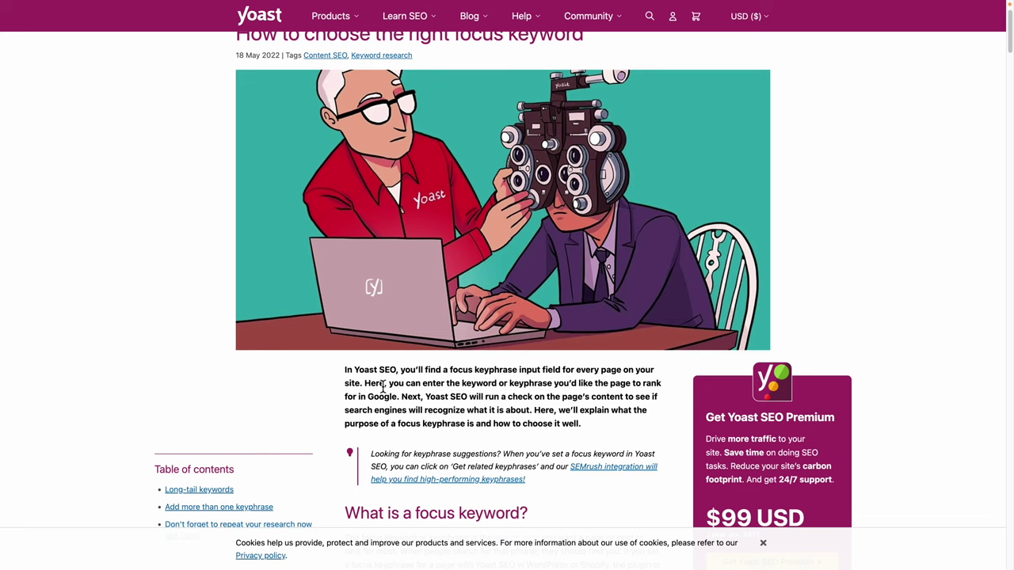
drag(389, 384, 528, 410)
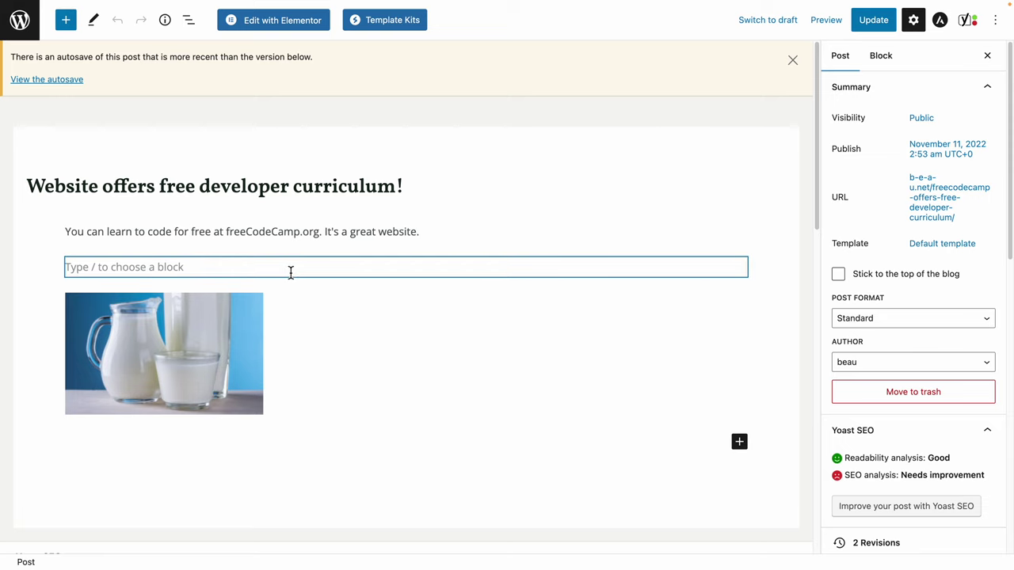
Set the post's focus keyphrase to 'learn to code' and request related keyphrases.
scroll(290, 271, down, 5)
click(106, 291)
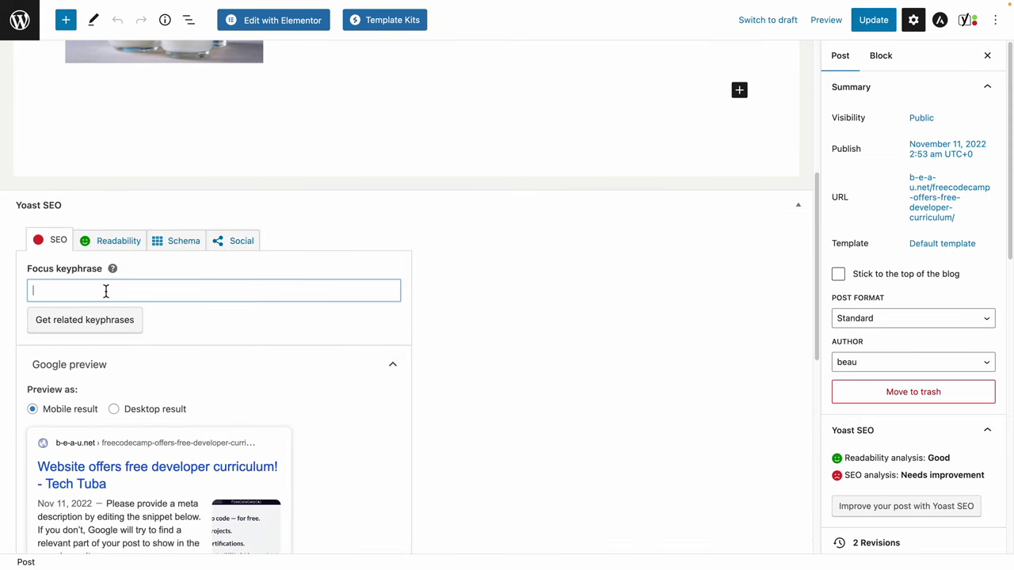
text(lear)
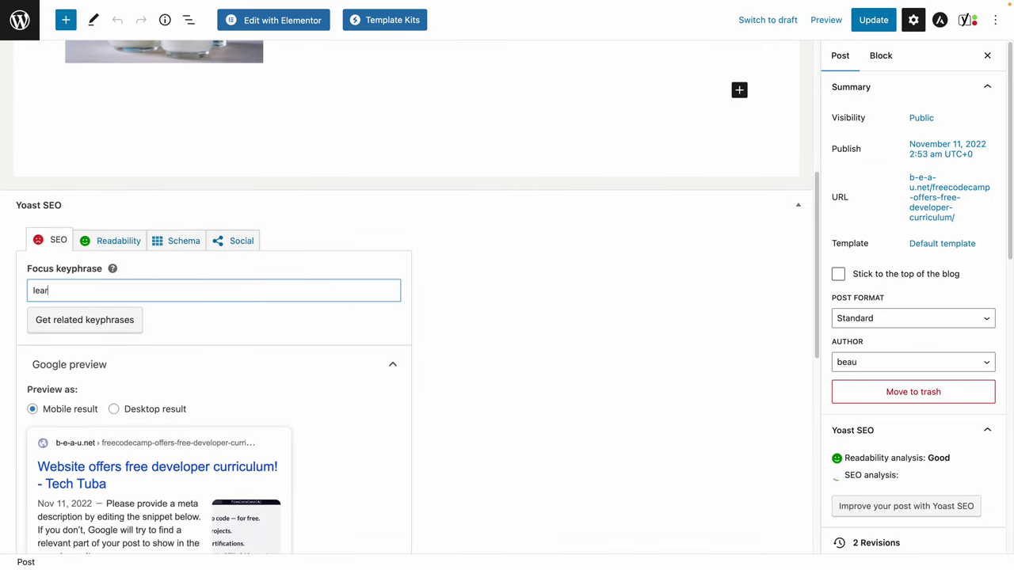
text(n to code)
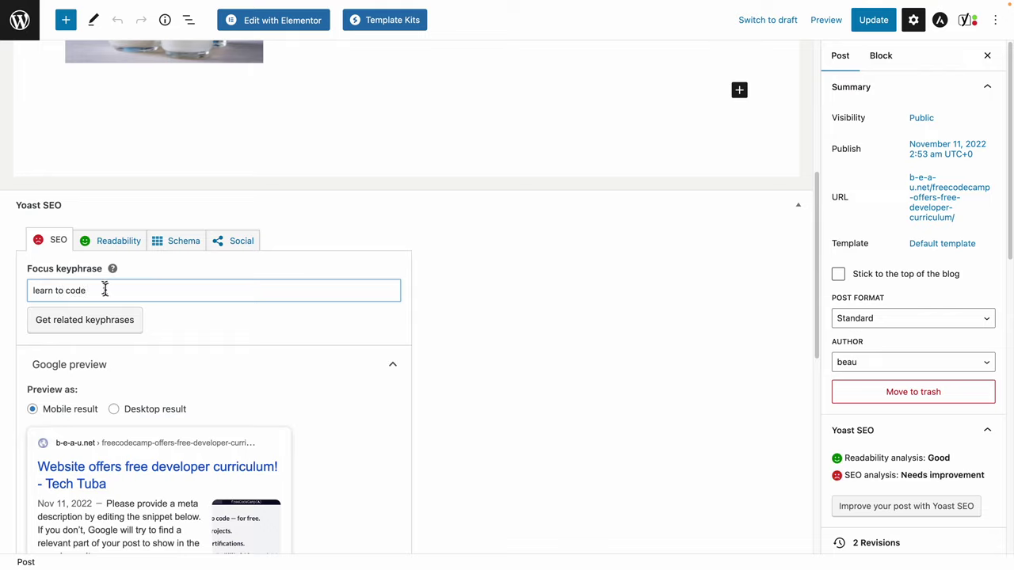
click(74, 323)
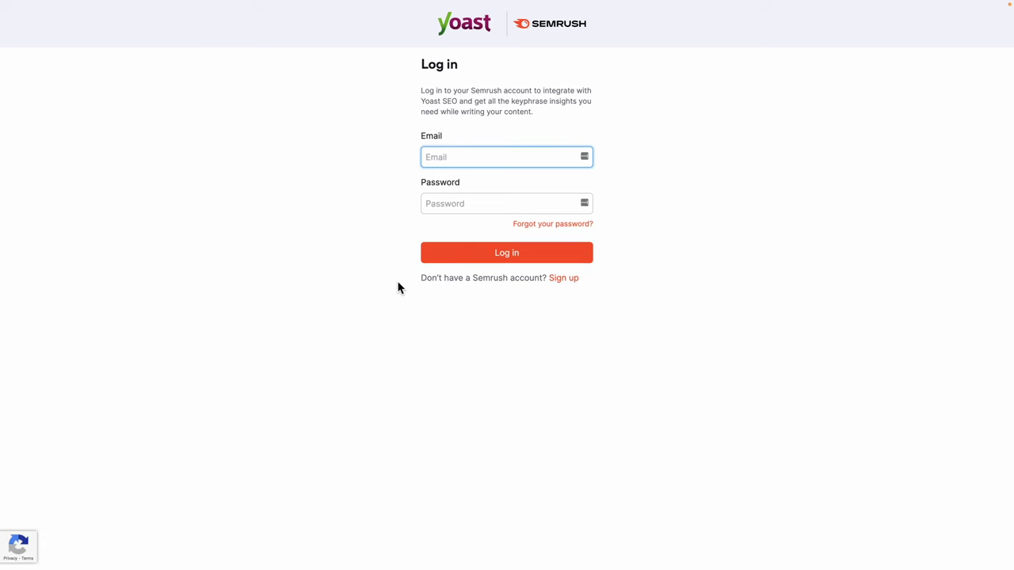
Sign up for a Semrush account and approve Yoast SEO's access to it.
click(563, 278)
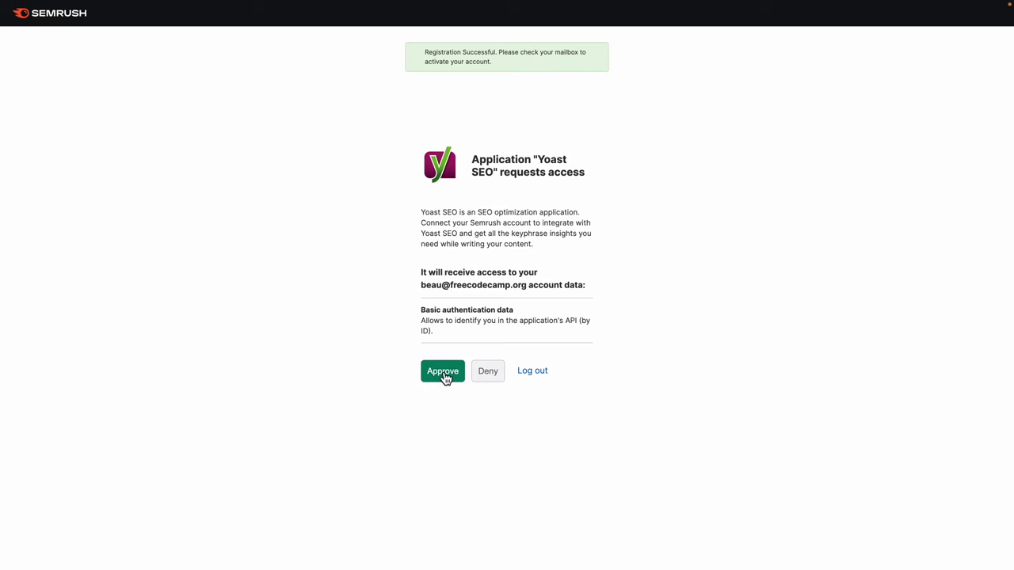
click(443, 372)
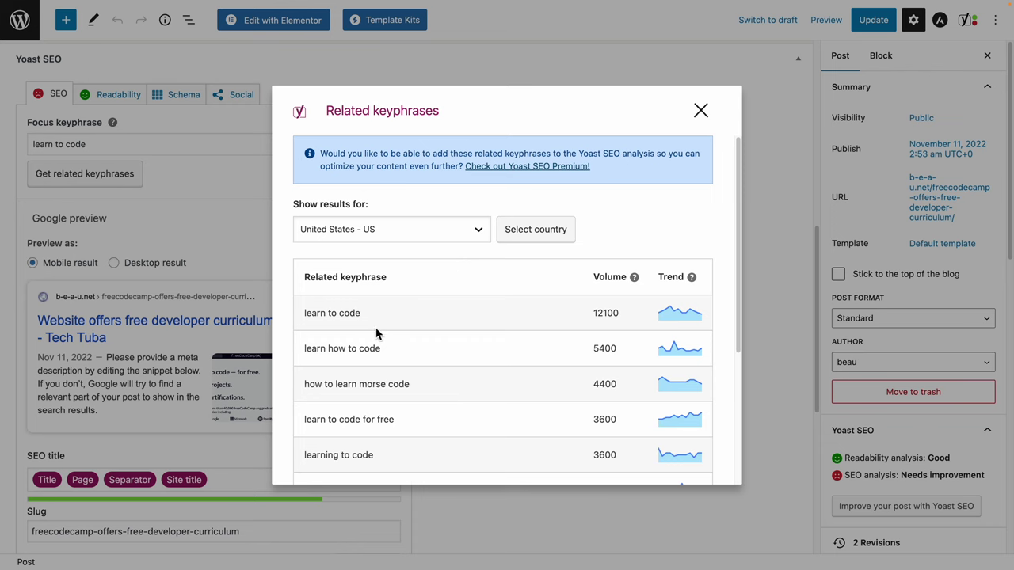
scroll(398, 389, down, 2)
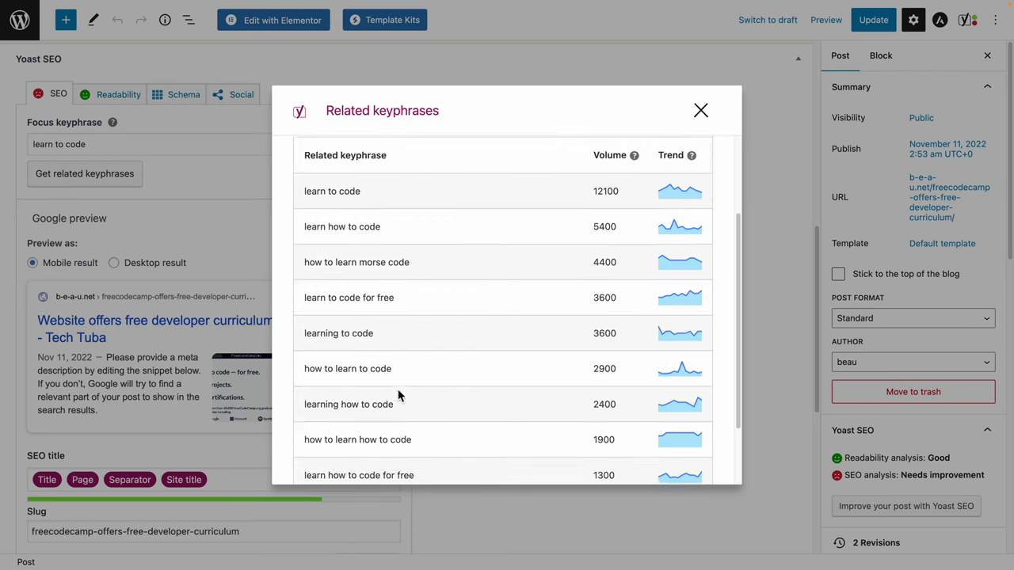
scroll(397, 389, up, 2)
click(700, 111)
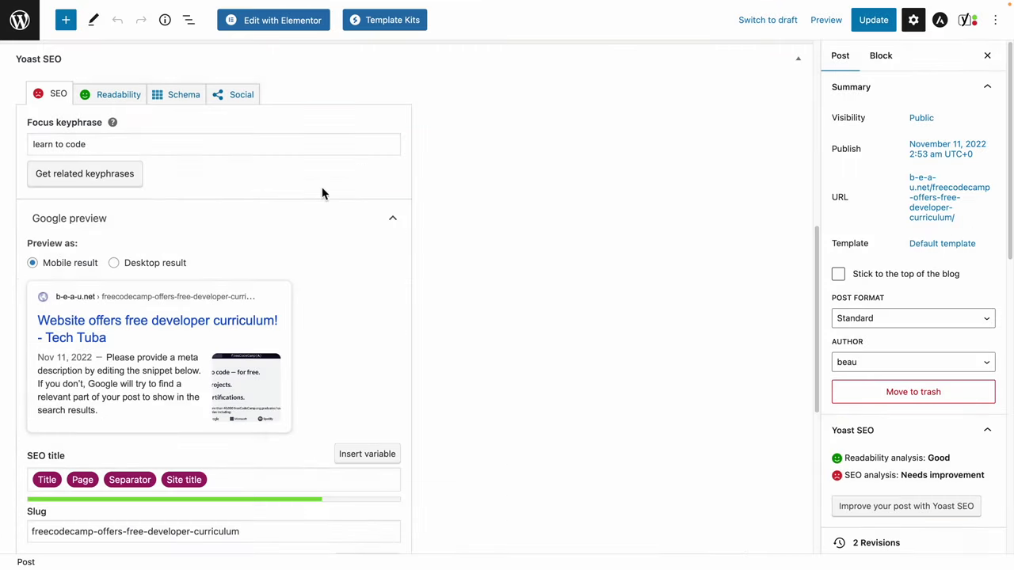
click(92, 144)
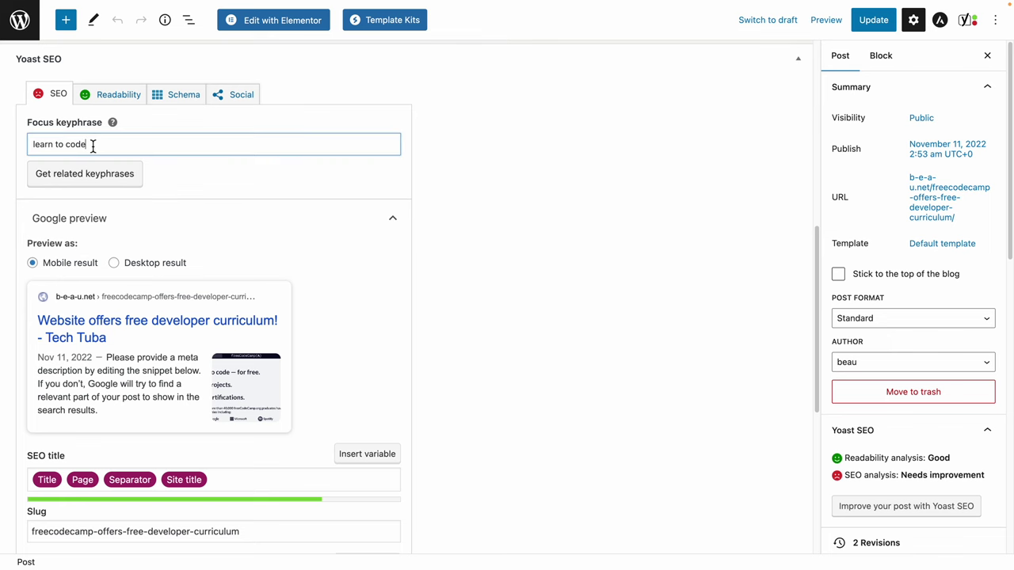
click(94, 176)
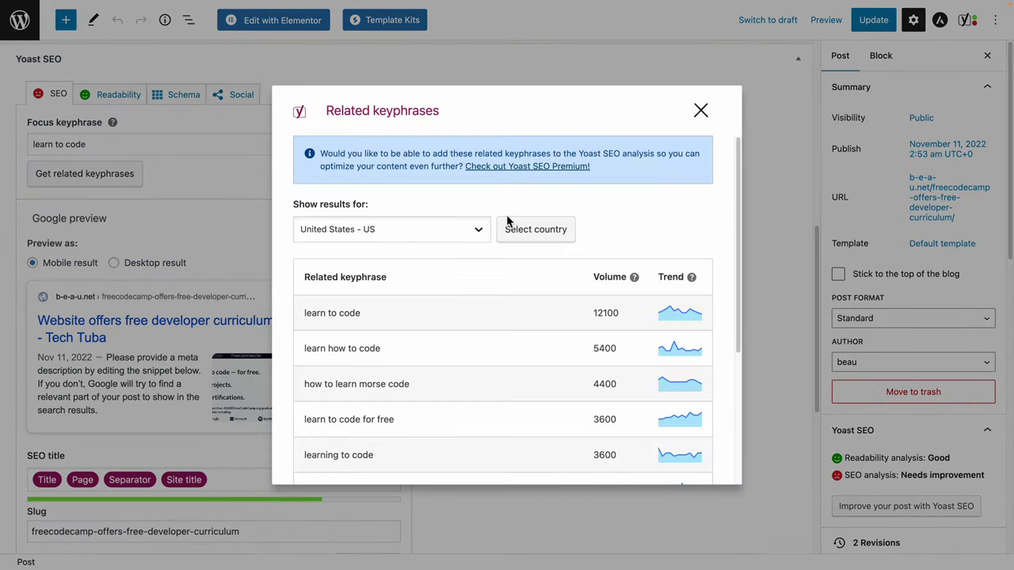
scroll(437, 328, down, 5)
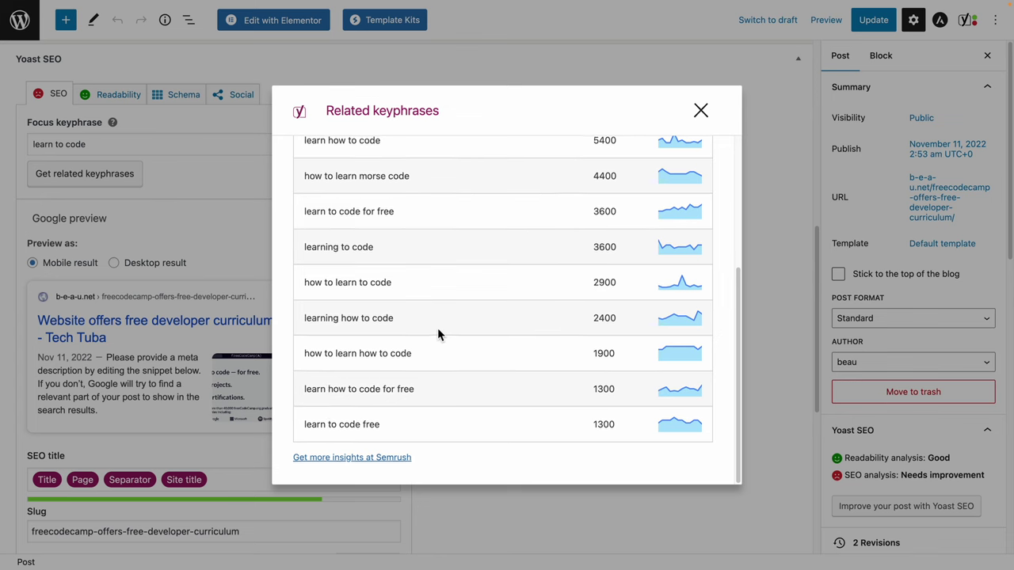
scroll(437, 328, up, 5)
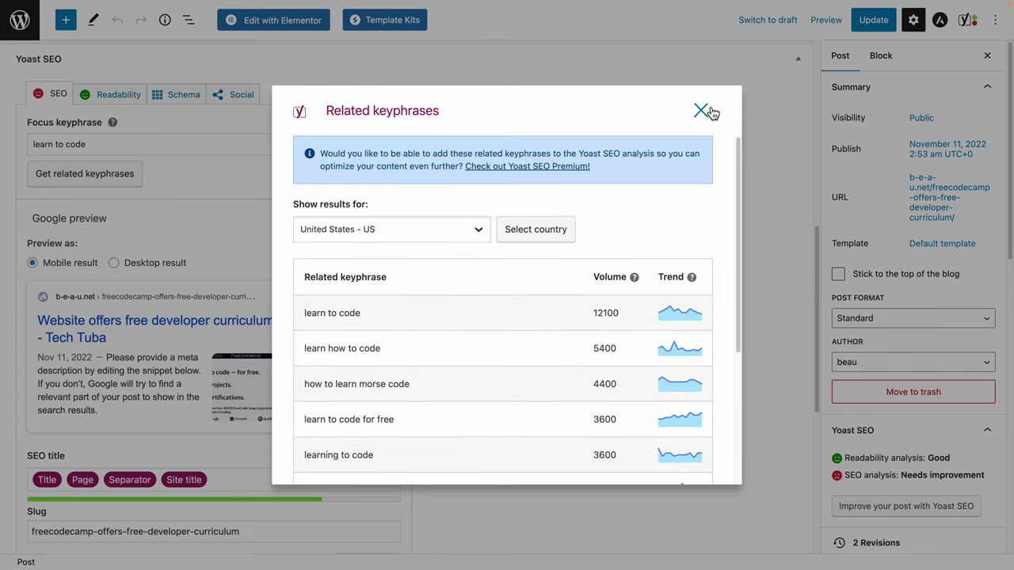
double_click(609, 312)
click(621, 314)
scroll(617, 319, down, 1)
scroll(616, 315, down, 4)
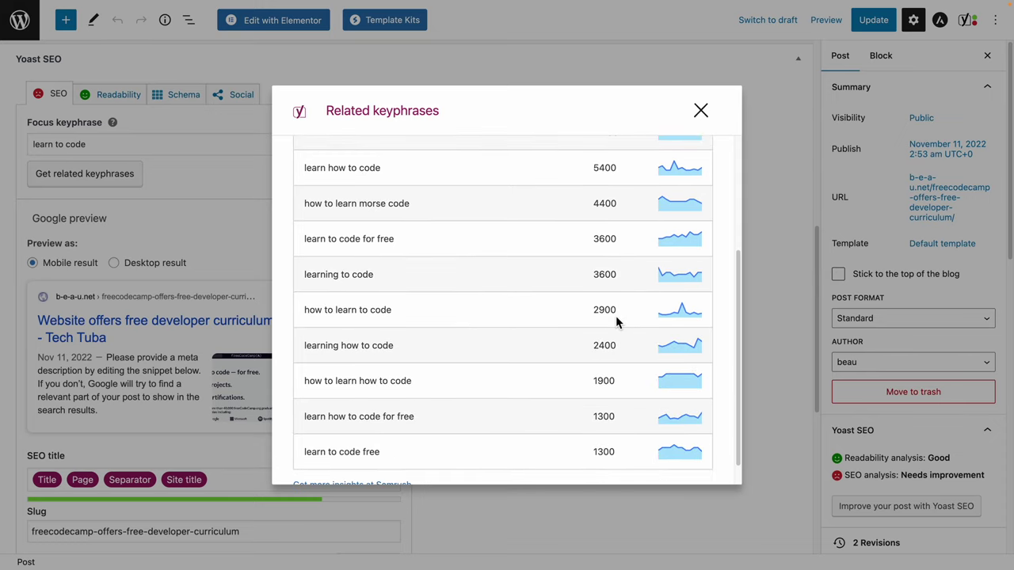
scroll(615, 316, up, 5)
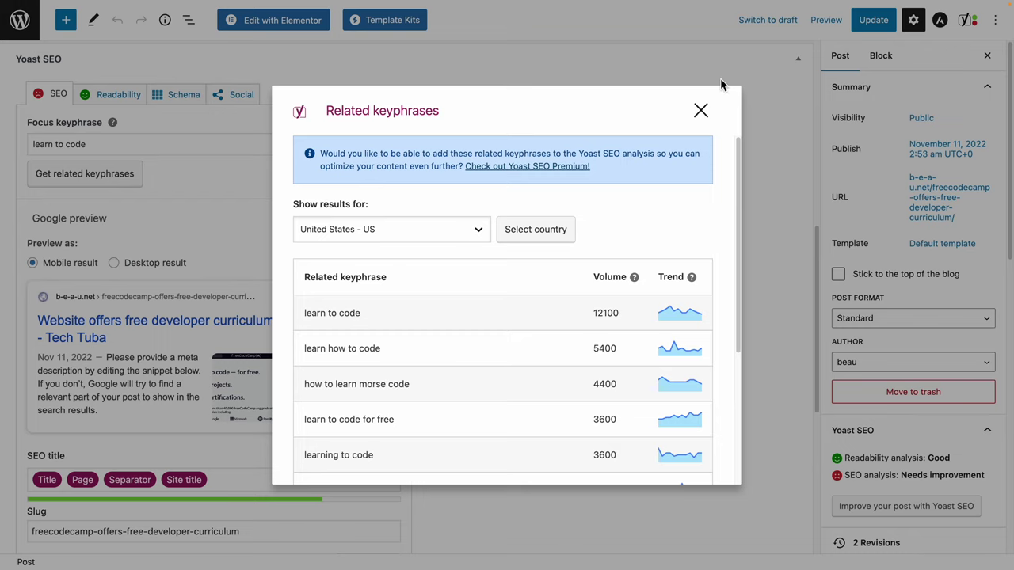
Close the related keyphrases list and scroll down past the SEO title field.
click(701, 110)
scroll(349, 297, up, 2)
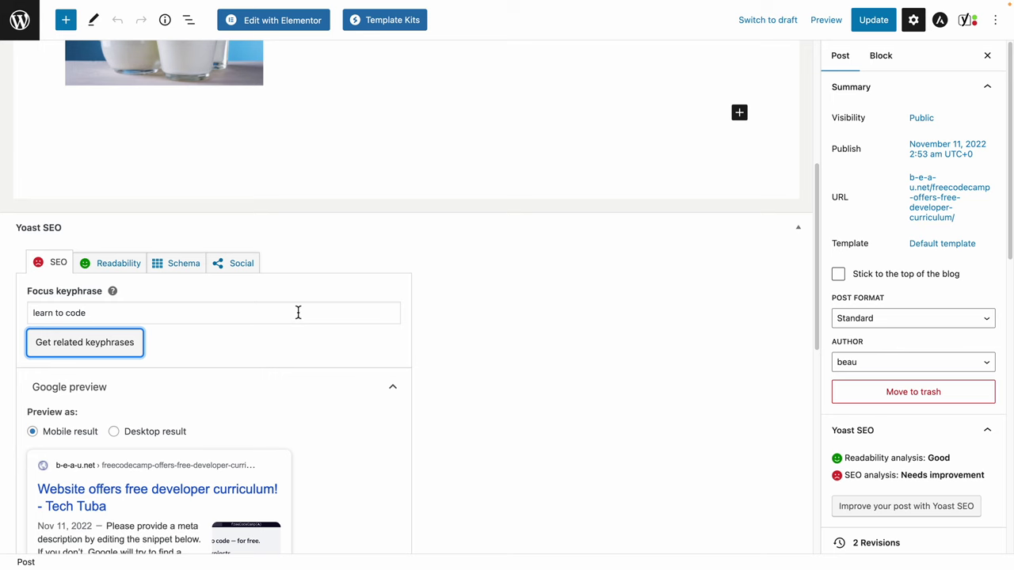
scroll(297, 313, down, 3)
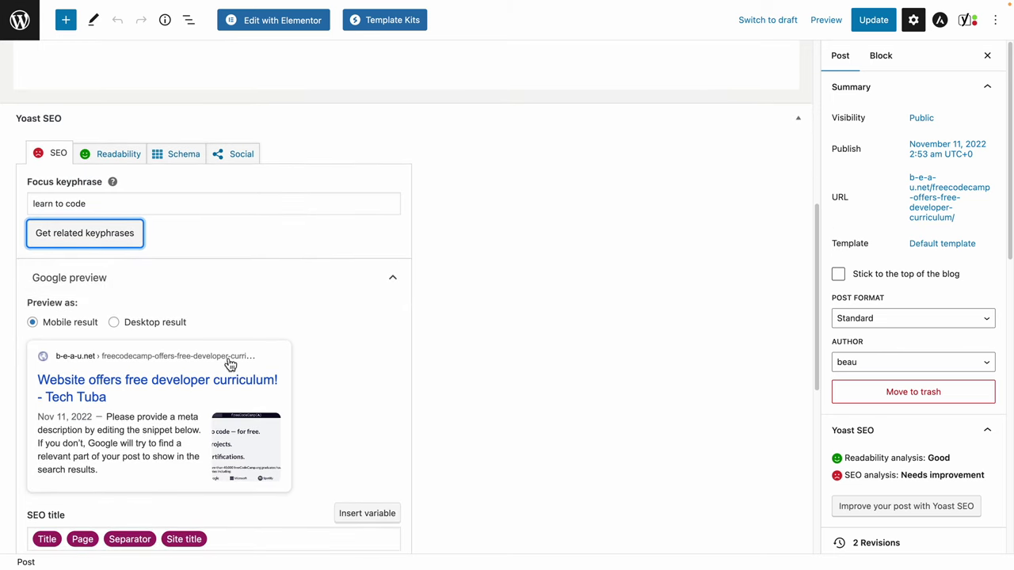
scroll(237, 412, down, 1)
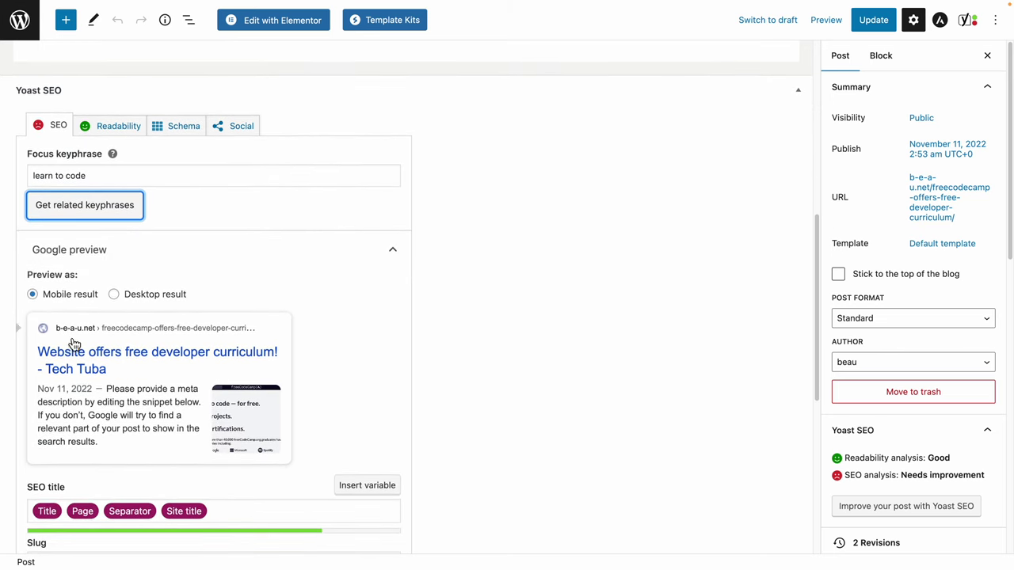
scroll(297, 345, down, 3)
scroll(299, 342, down, 1)
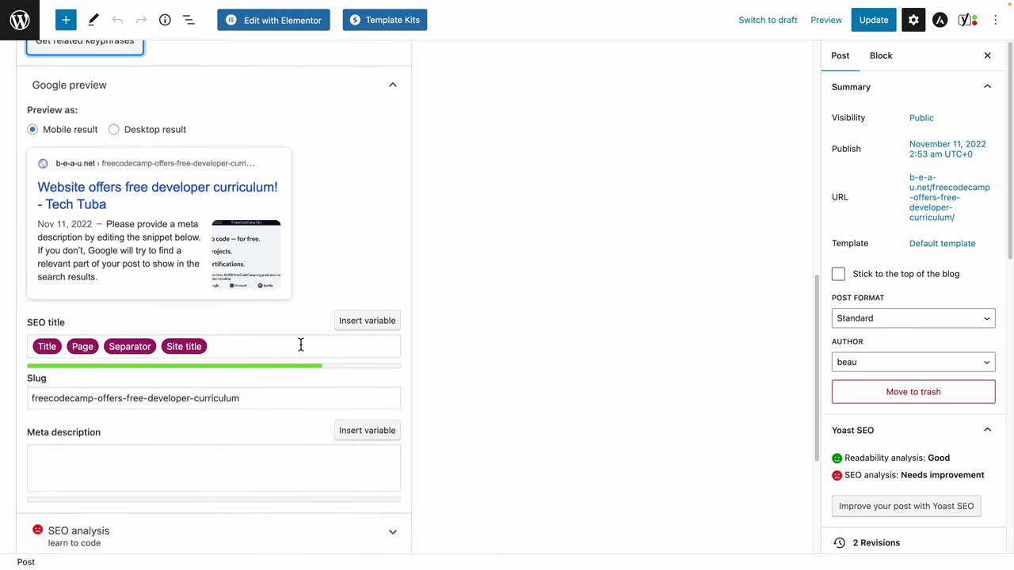
click(74, 355)
scroll(129, 328, down, 3)
scroll(277, 317, down, 2)
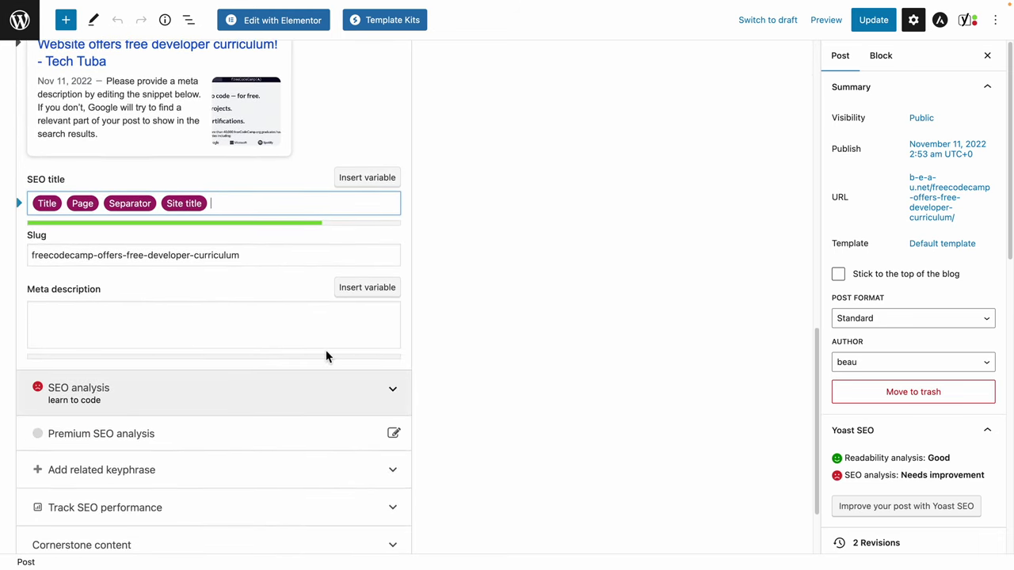
scroll(317, 333, down, 2)
Expand the 'learn to code' SEO analysis and review keyphrase distribution, outbound and internal link problems.
click(254, 336)
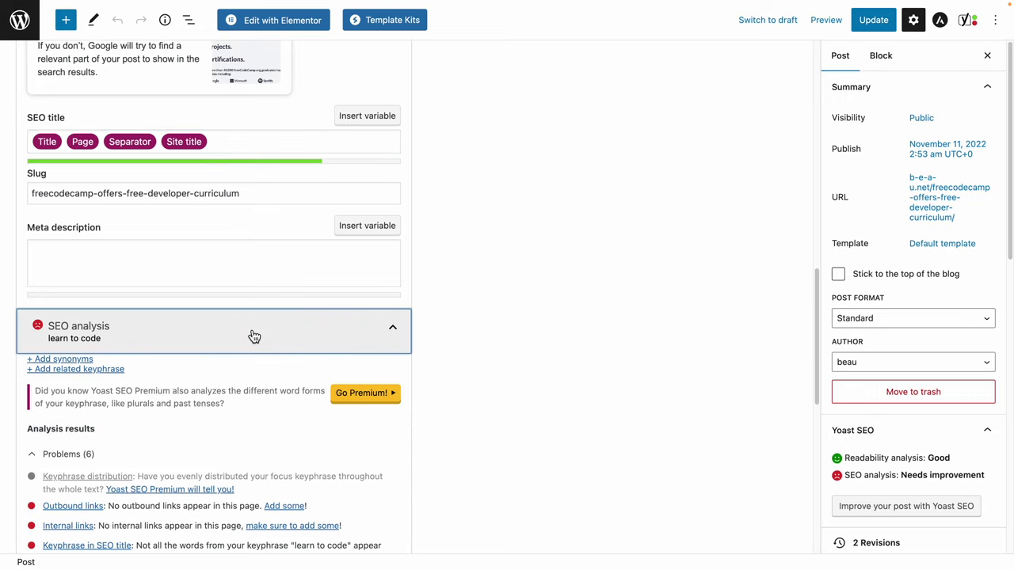
scroll(456, 250, down, 2)
scroll(456, 249, down, 1)
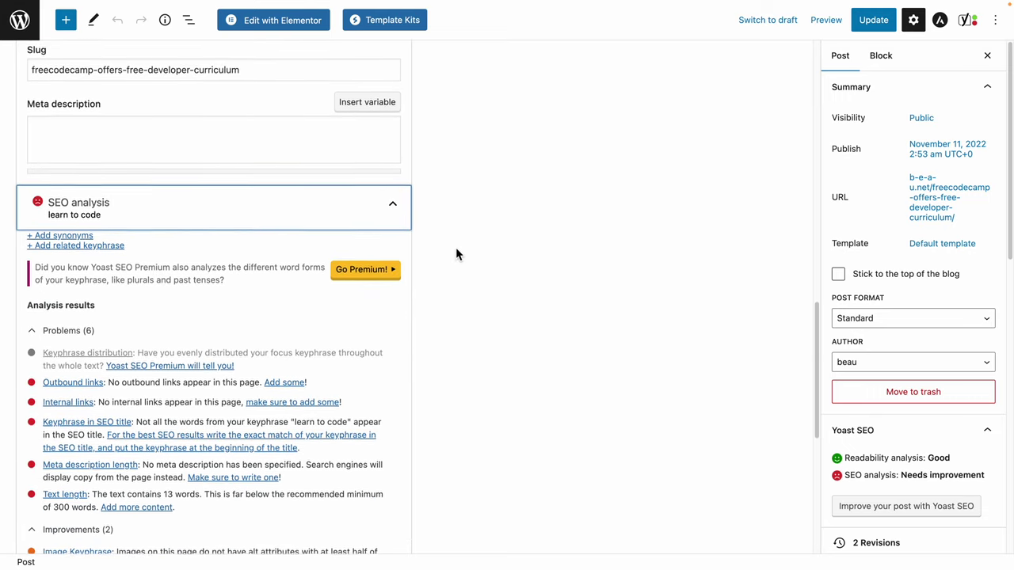
scroll(454, 249, down, 1)
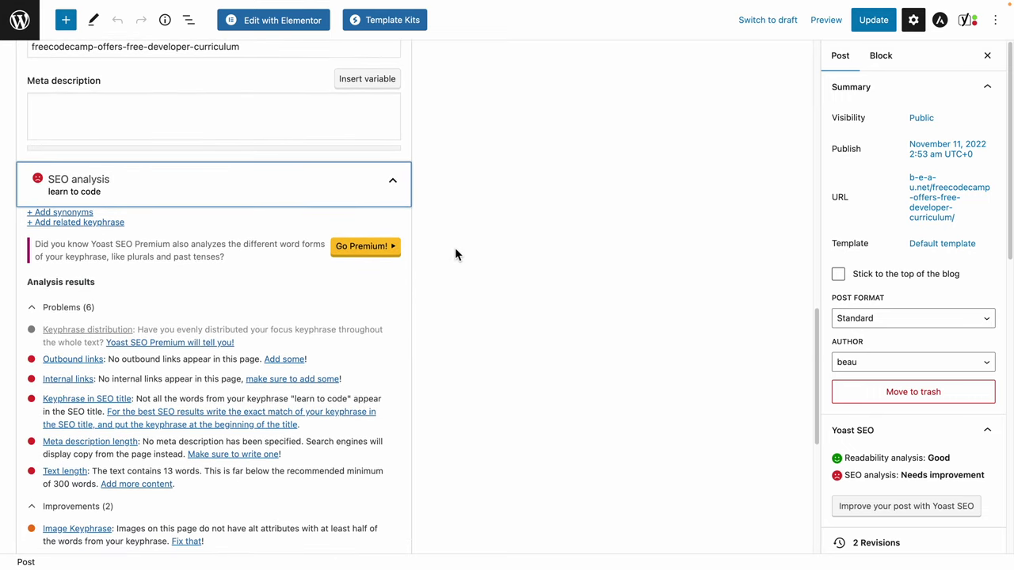
scroll(455, 254, down, 3)
scroll(451, 260, down, 1)
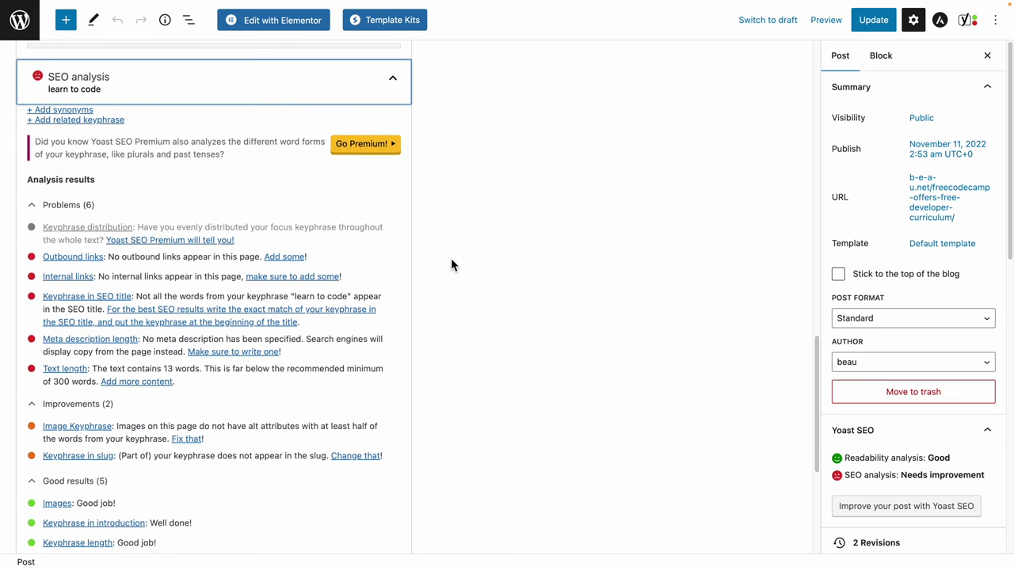
drag(156, 229, 342, 229)
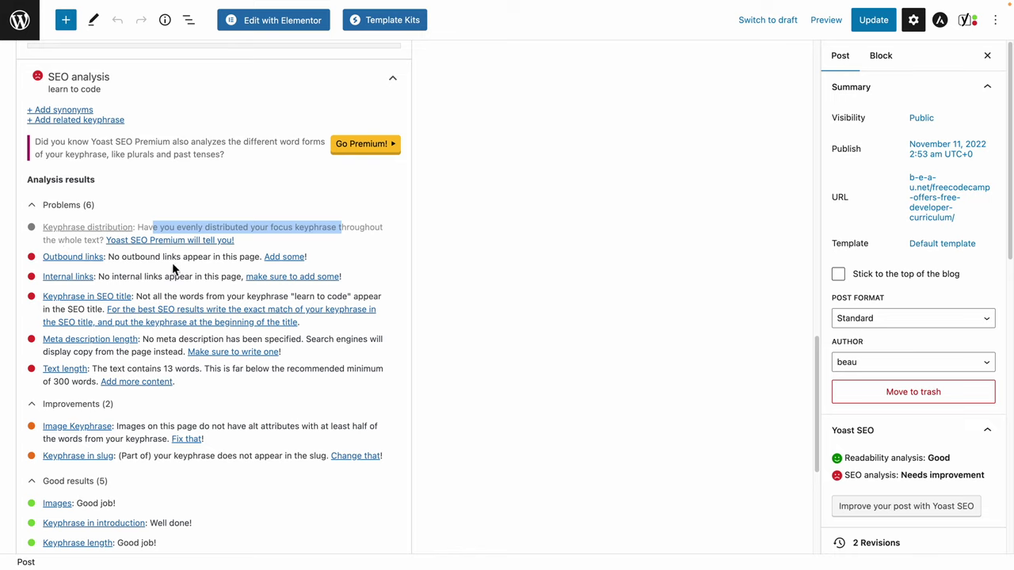
drag(121, 264, 262, 258)
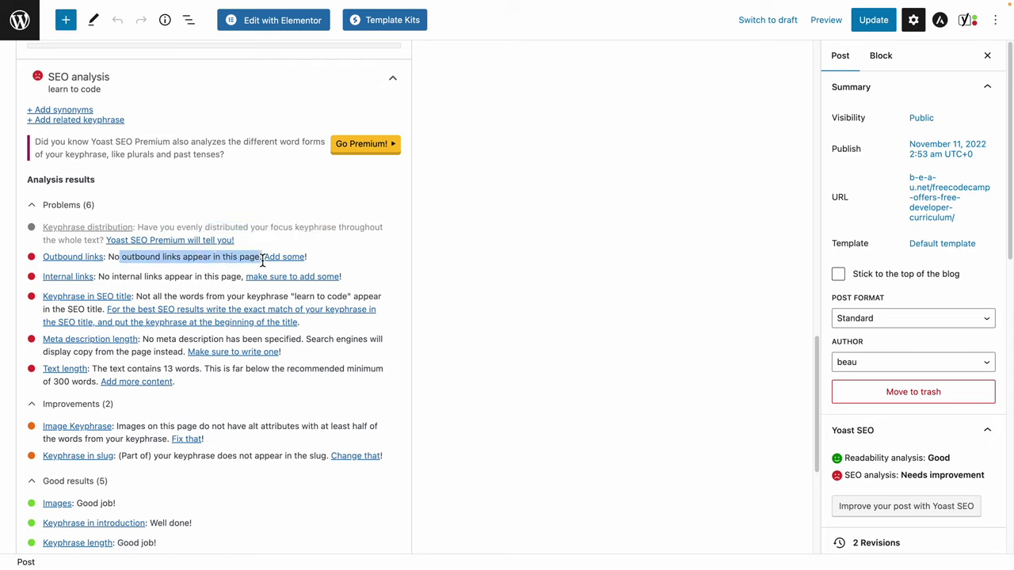
click(137, 263)
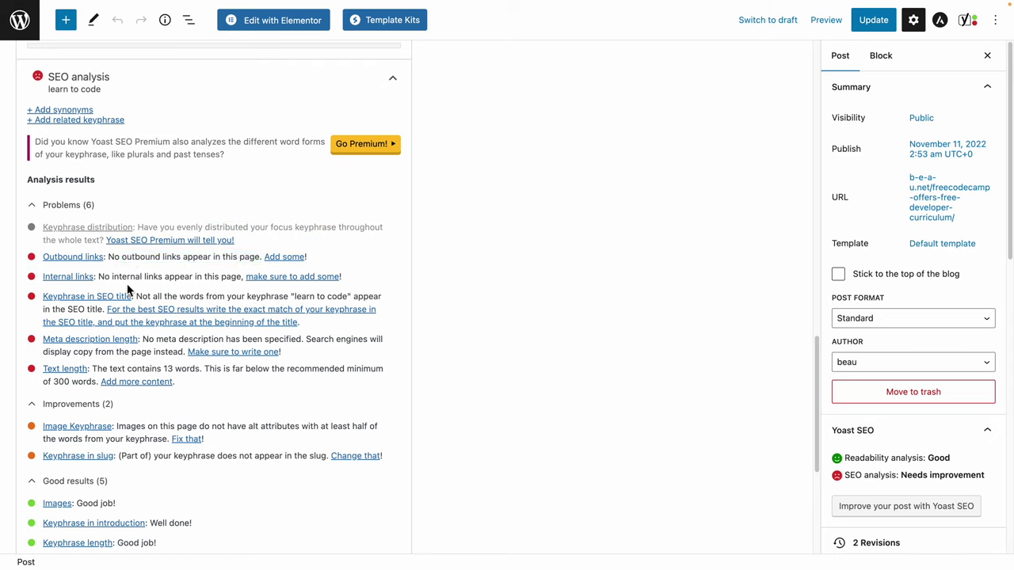
drag(105, 276, 221, 279)
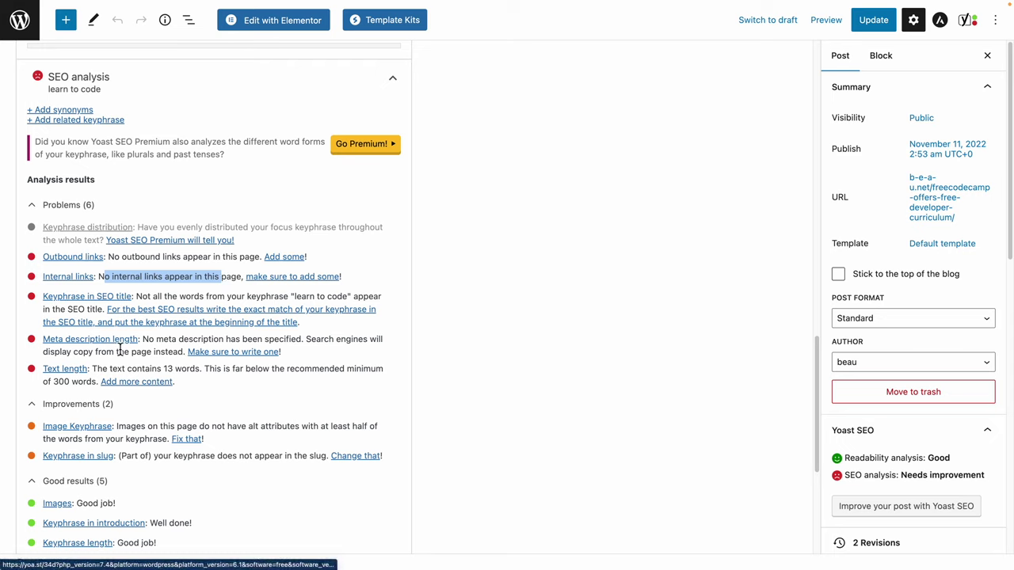
Check the empty meta description and the text length result against the 300-word minimum.
scroll(211, 289, up, 3)
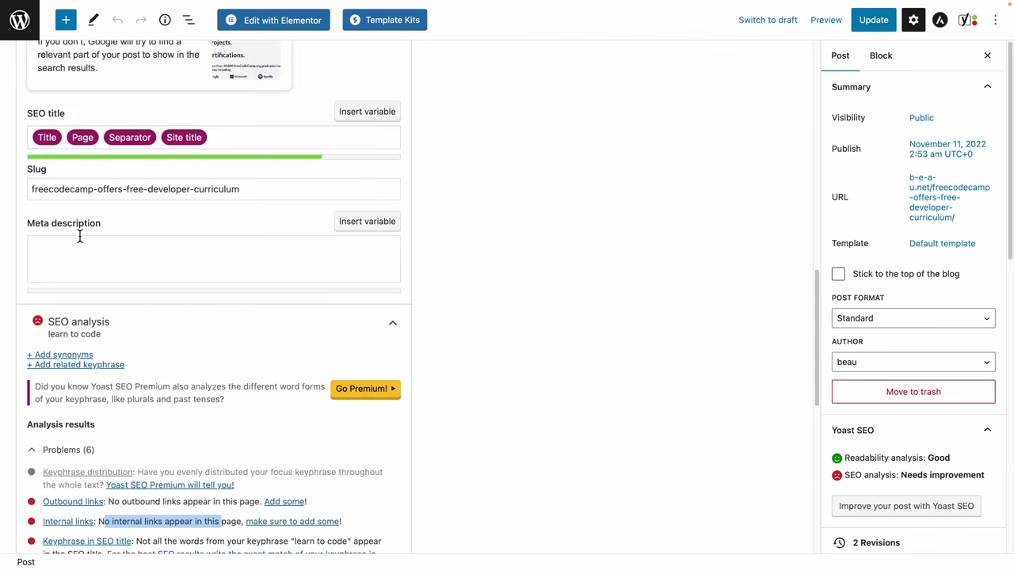
click(79, 258)
scroll(109, 249, down, 1)
scroll(109, 249, down, 4)
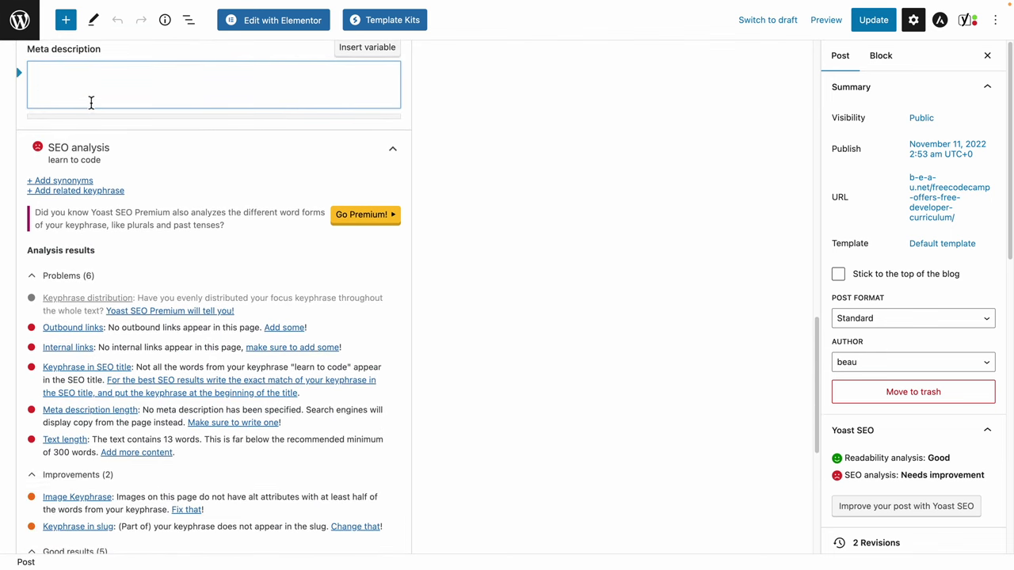
drag(96, 375, 199, 377)
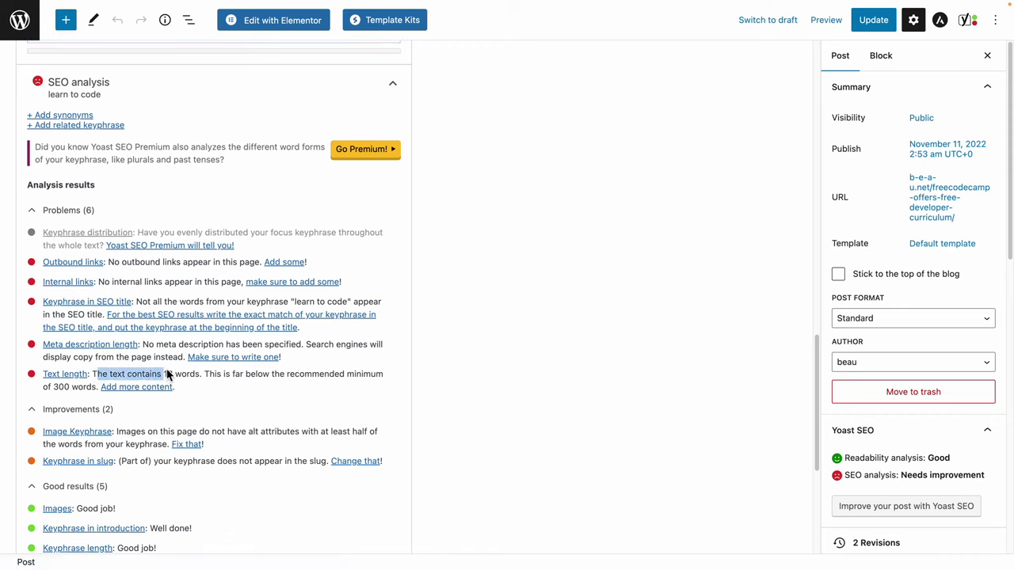
click(199, 377)
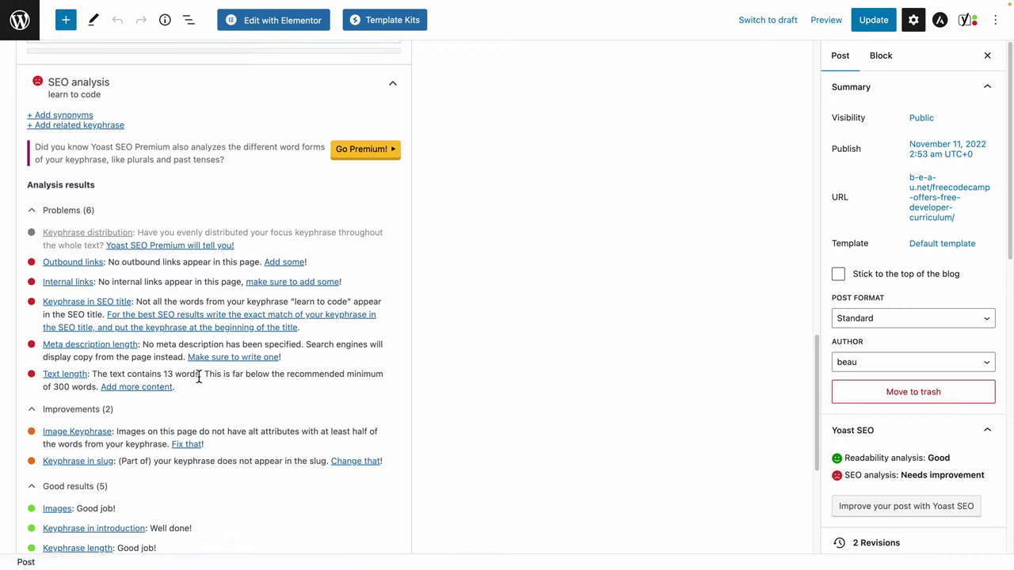
drag(45, 388, 71, 388)
Expand Insights to see the post's prominent words, then bring up the readability results.
scroll(211, 324, down, 3)
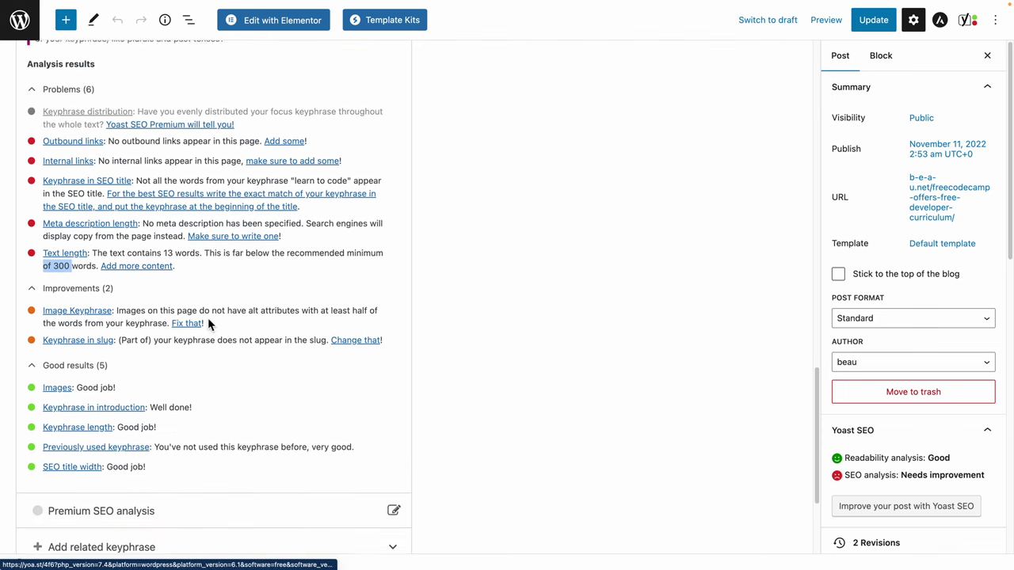
scroll(247, 186, down, 1)
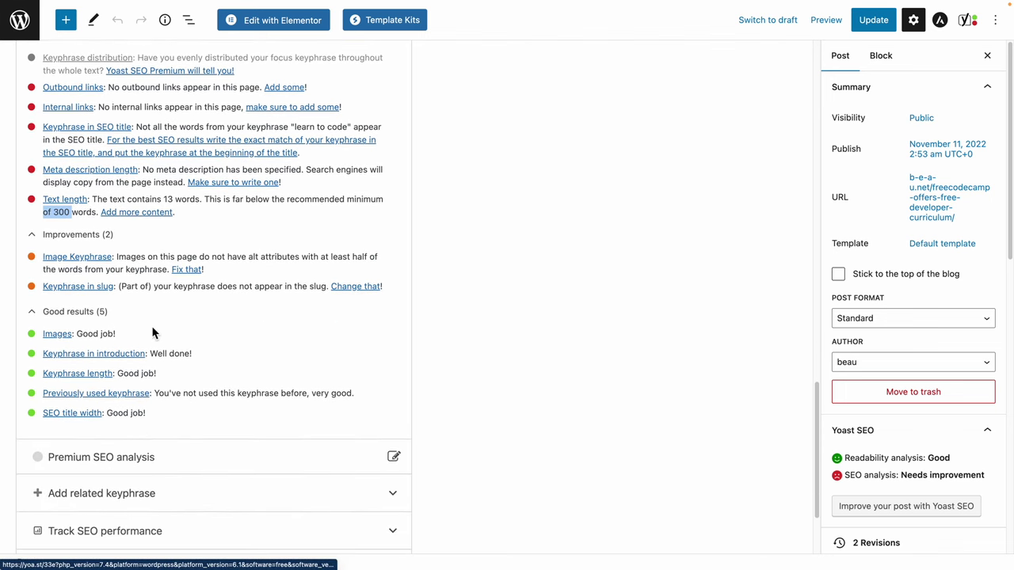
scroll(290, 335, down, 3)
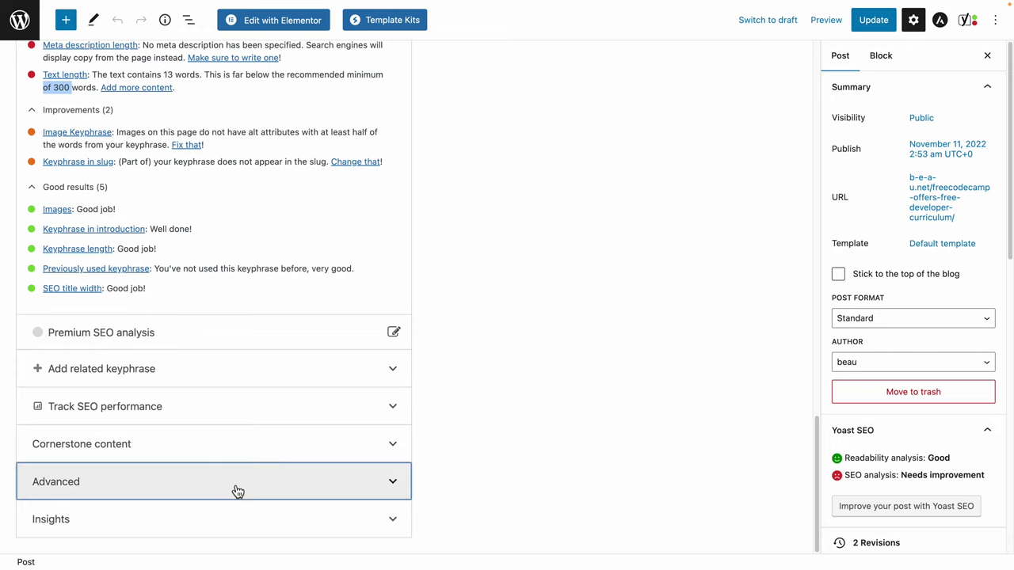
click(278, 520)
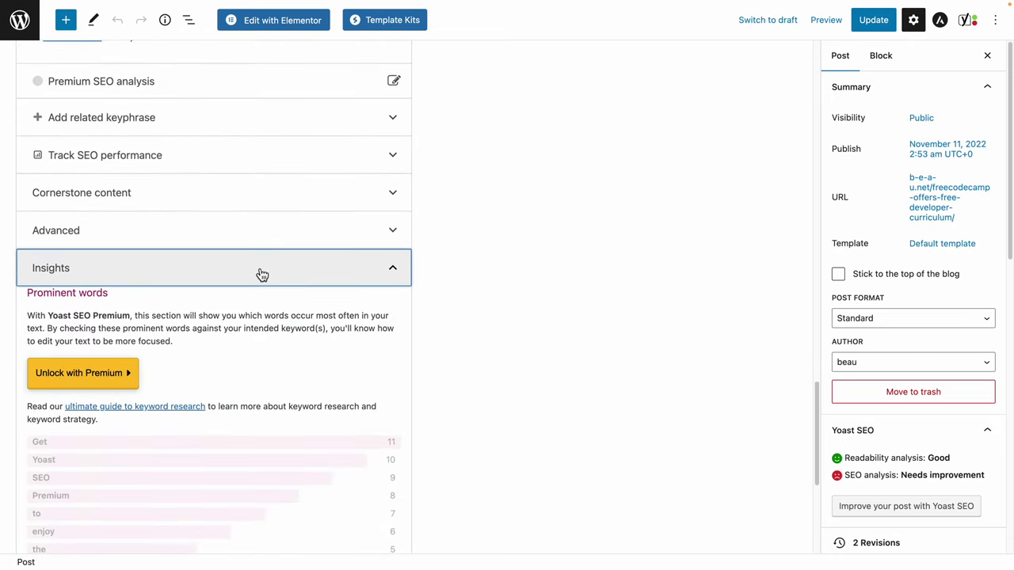
scroll(261, 274, up, 10)
scroll(199, 367, up, 8)
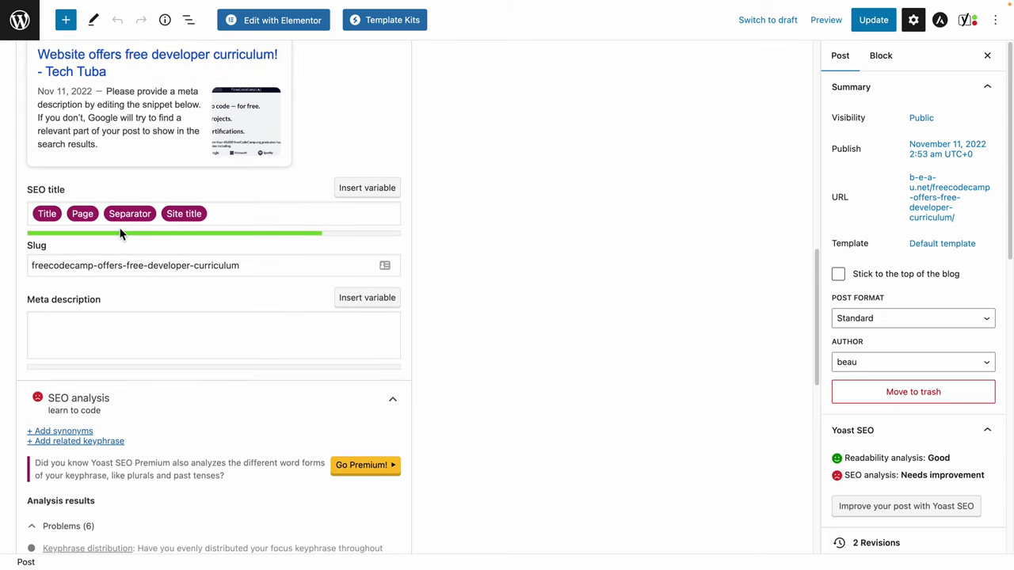
click(116, 221)
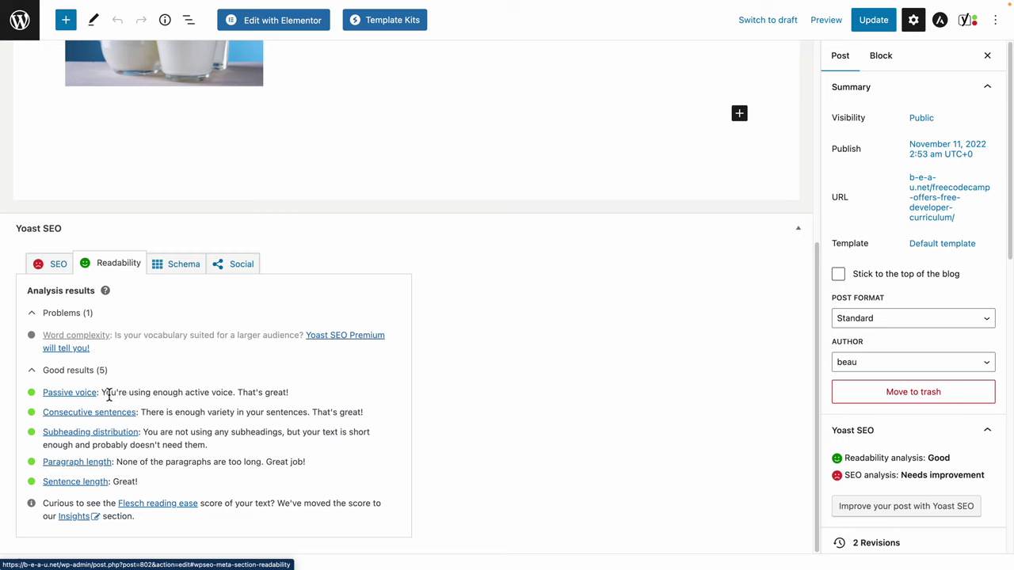
Review the readability good results, then view Schema settings with Web Page and Article defaults.
drag(103, 393, 225, 484)
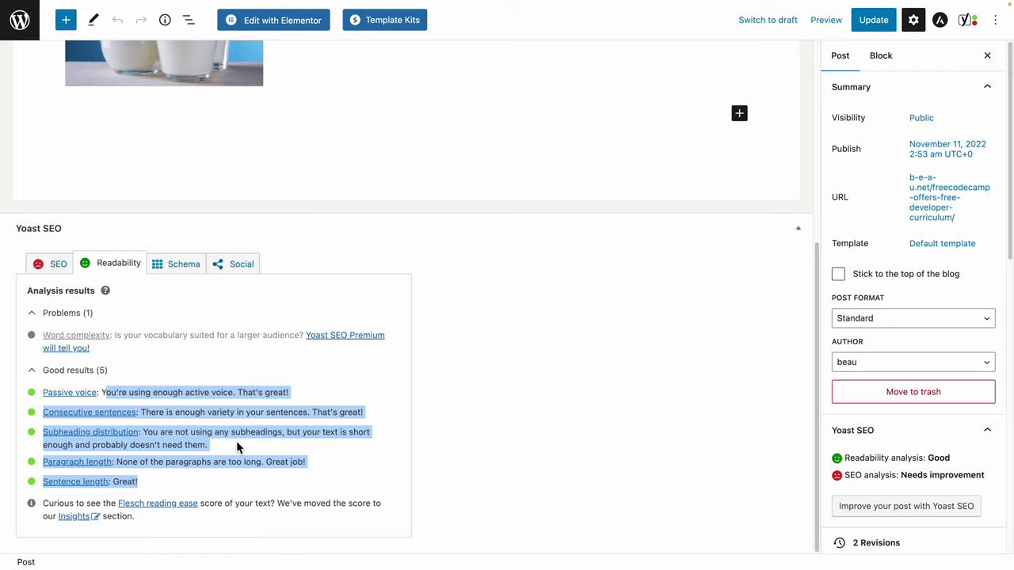
click(180, 271)
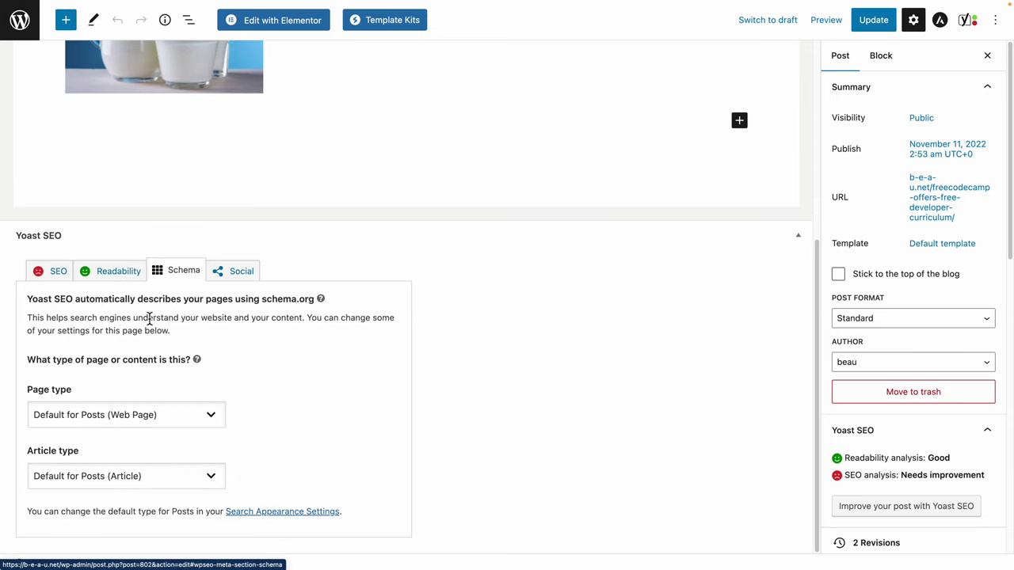
drag(83, 318, 187, 331)
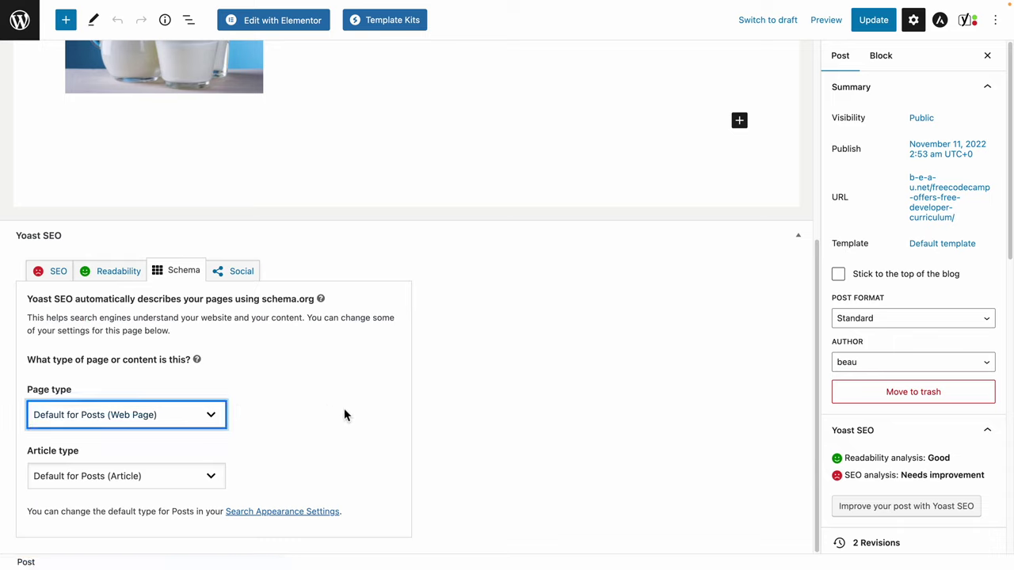
click(132, 420)
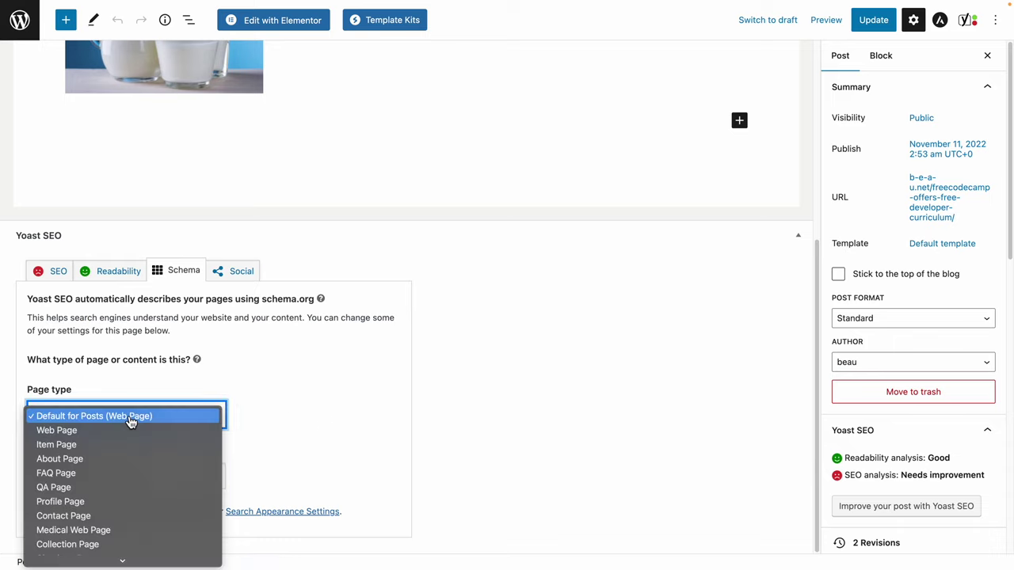
click(342, 434)
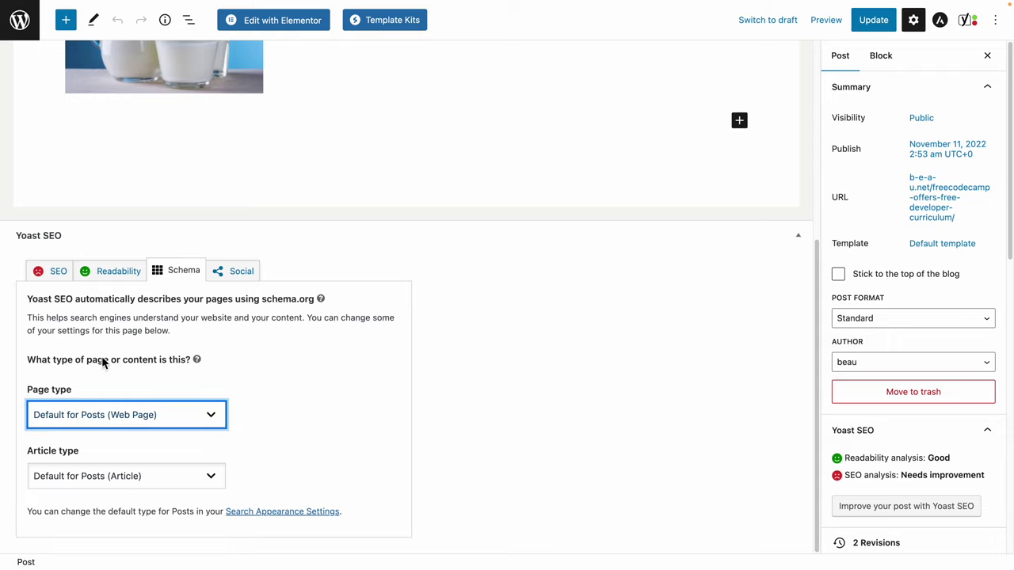
click(183, 417)
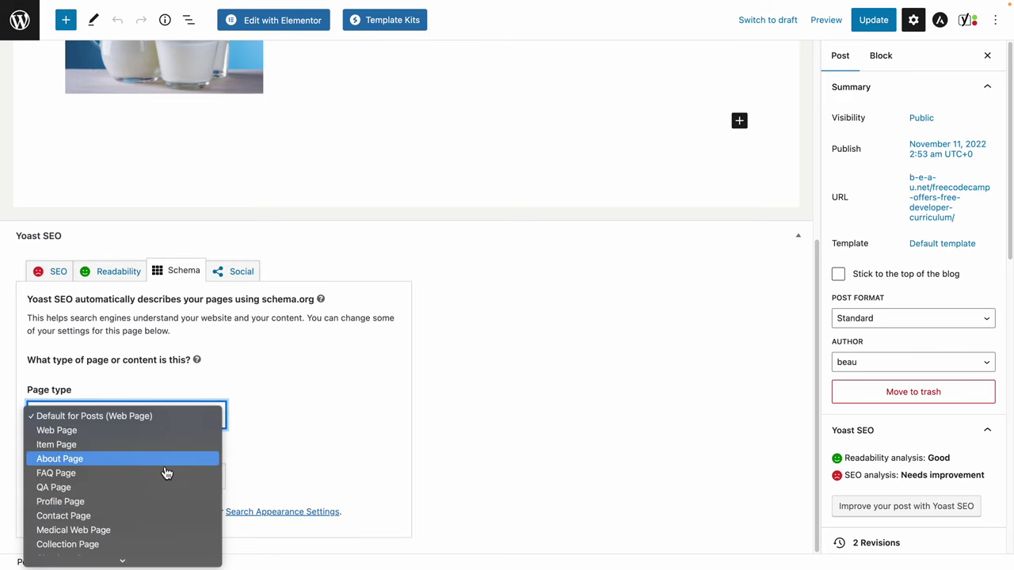
scroll(143, 521, down, 1)
scroll(141, 521, down, 1)
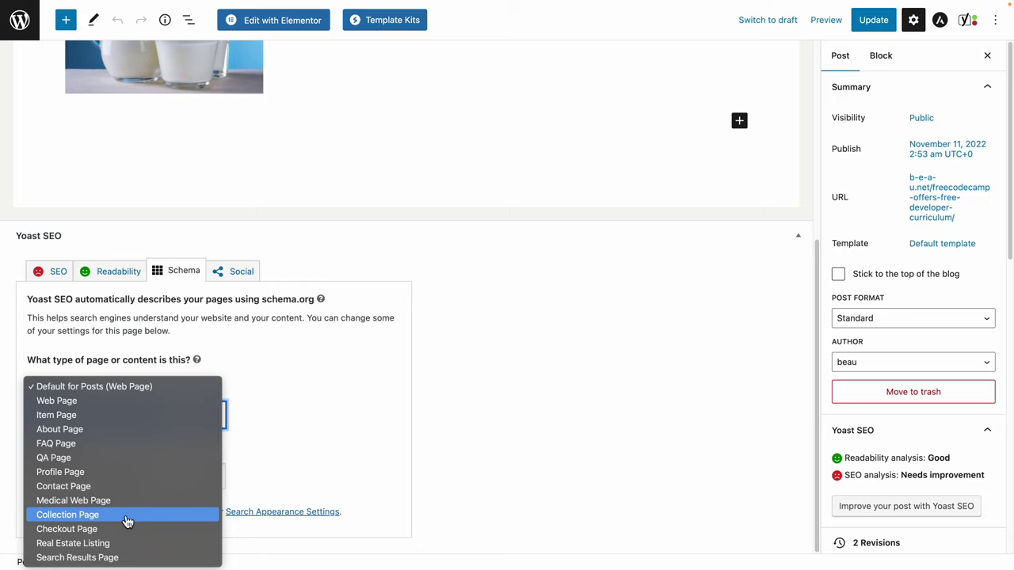
click(289, 384)
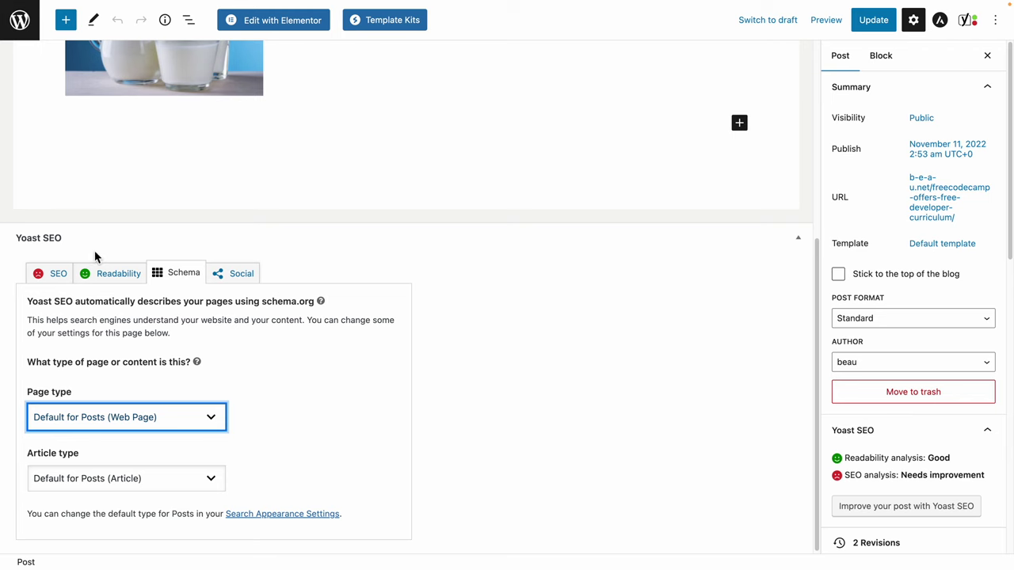
scroll(902, 407, down, 3)
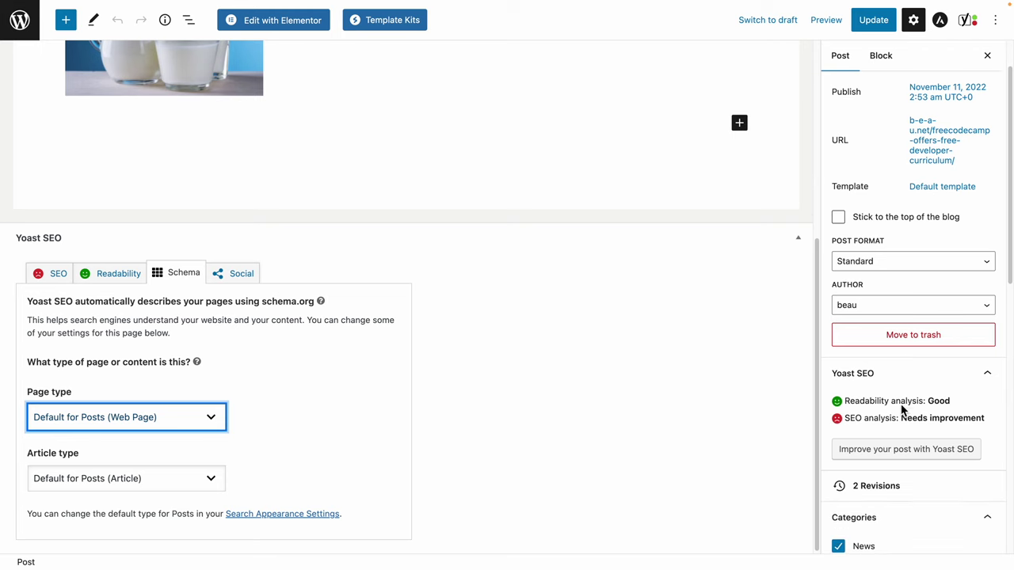